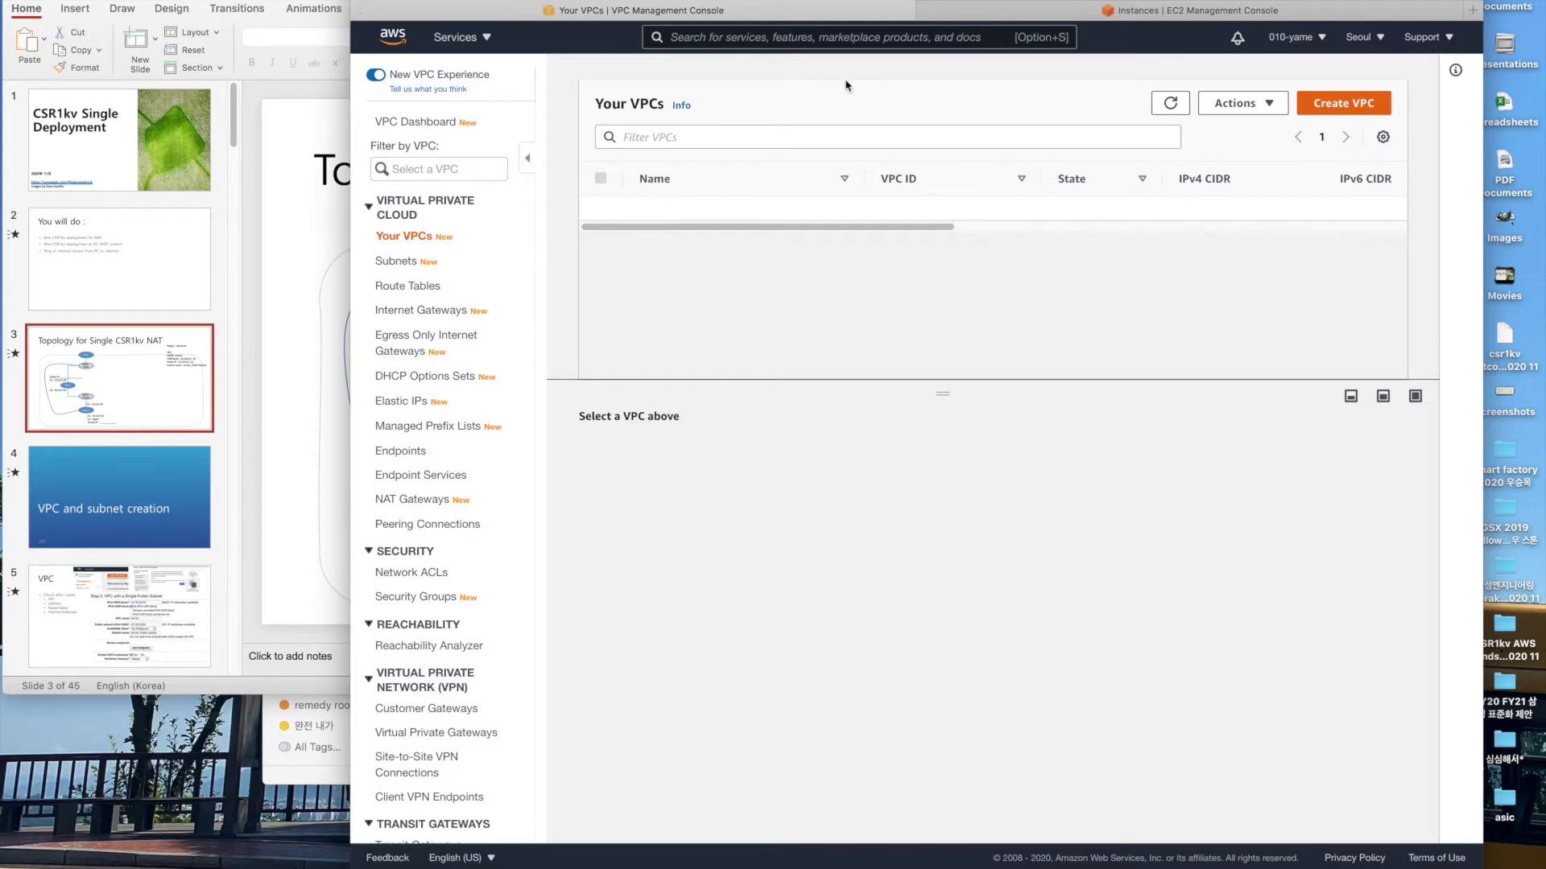
left_click(1143, 11)
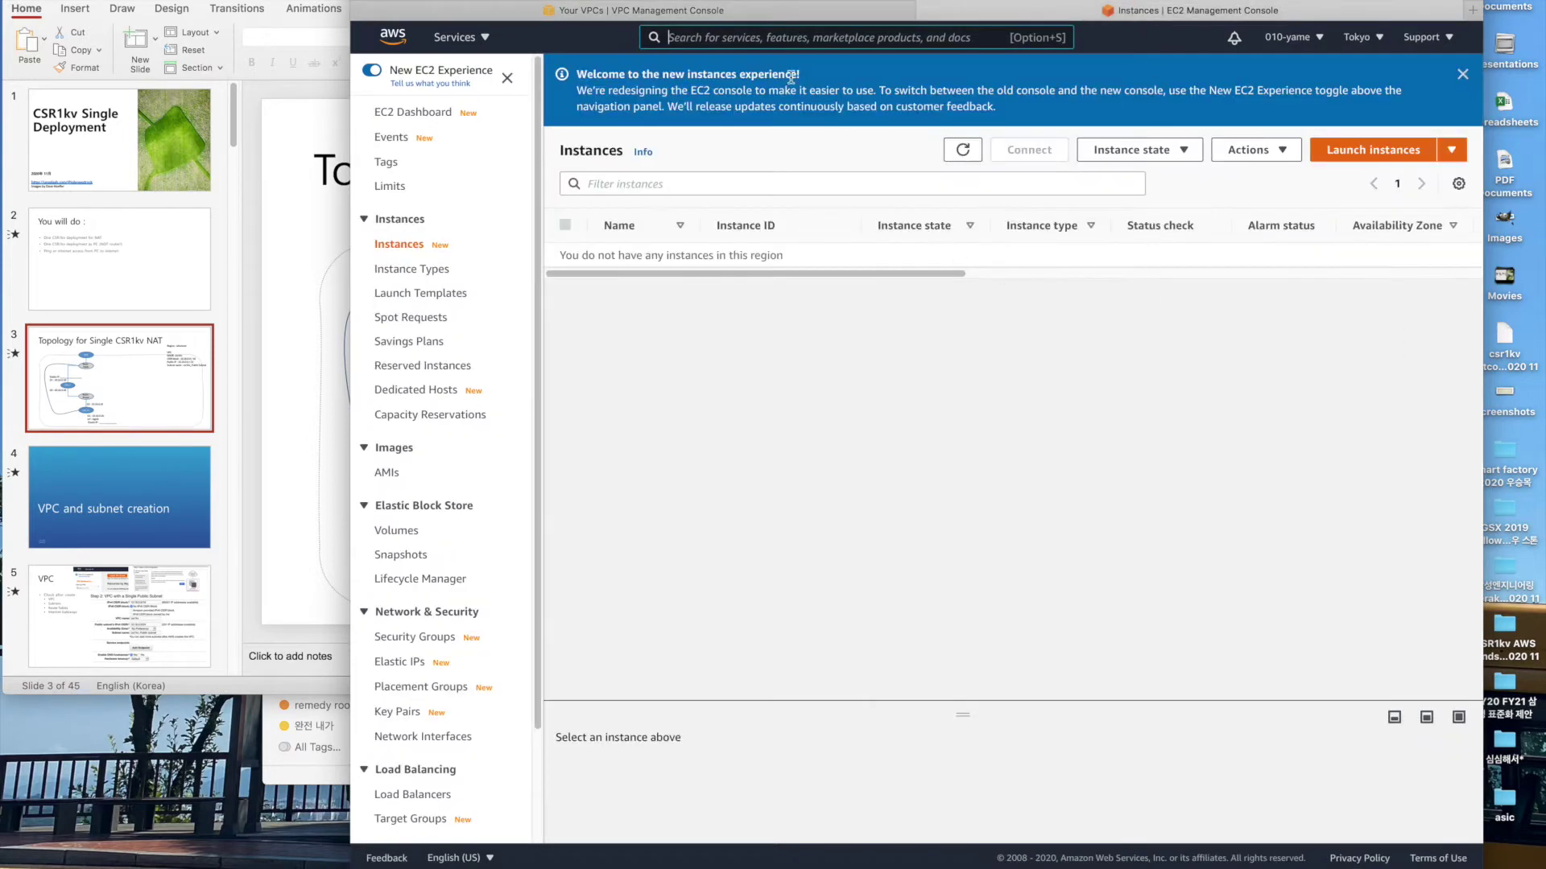
key("ctrl+shift+Tab")
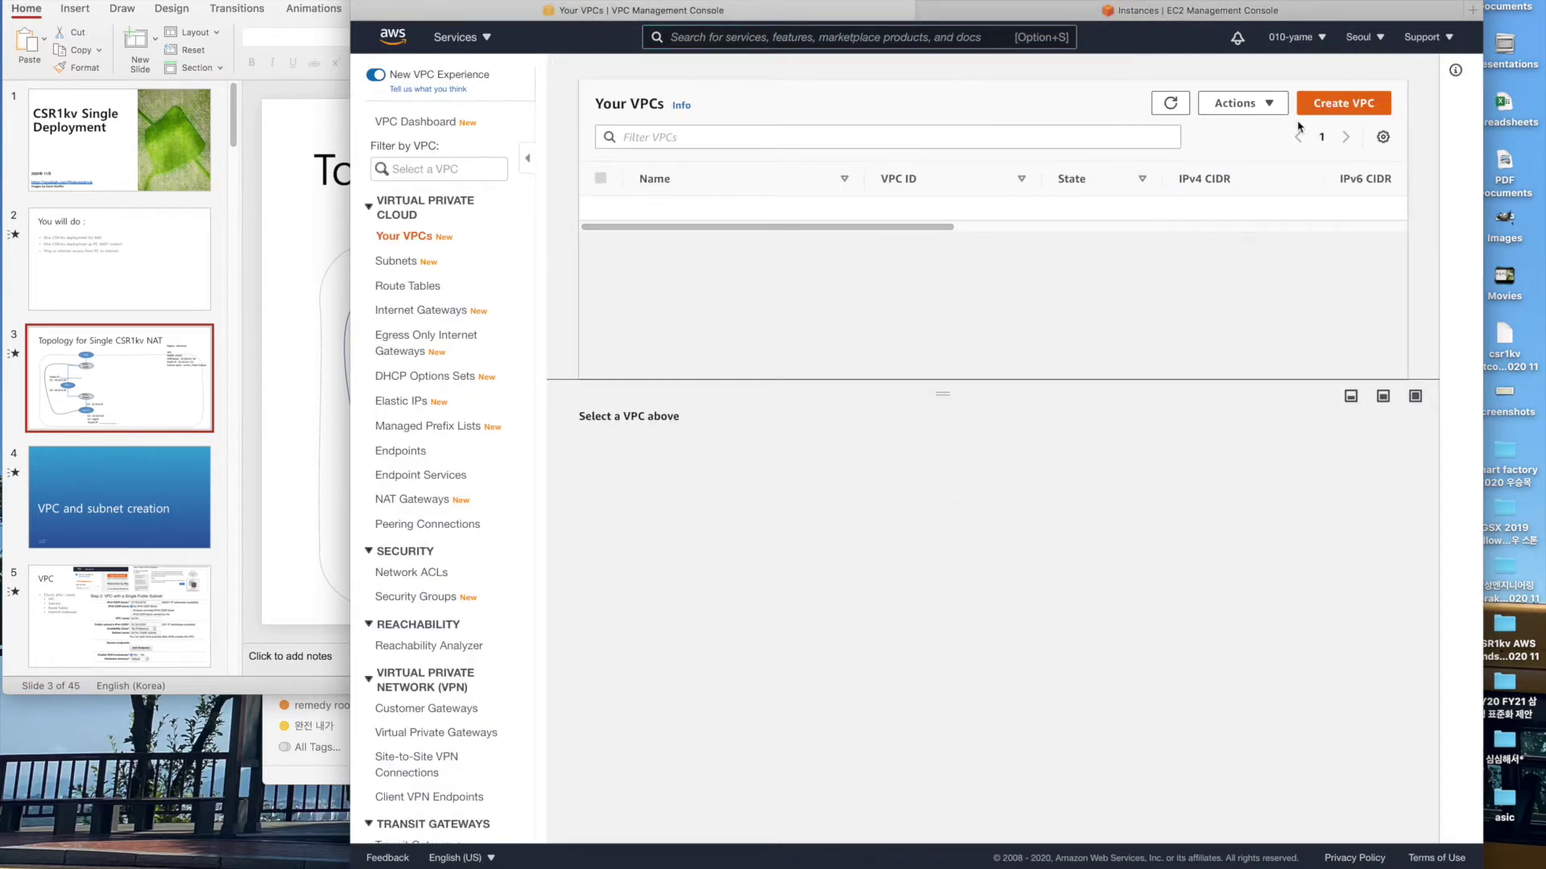
Create a VPC named csr1kv with the IPv4 CIDR block 10.16.0.0/16.
left_click(1341, 105)
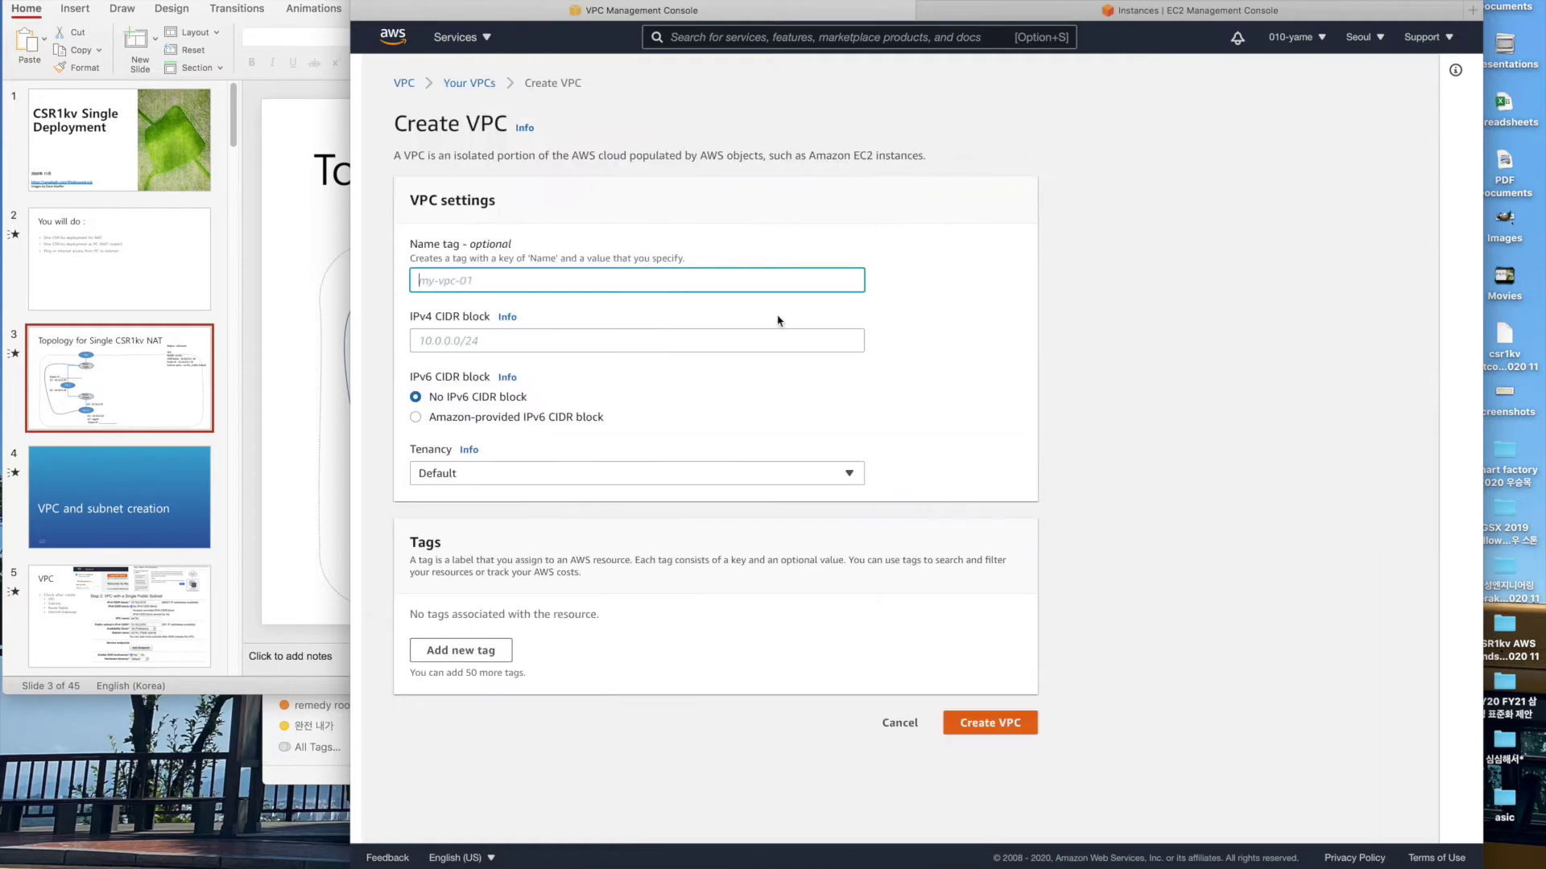
type("csr1kv")
key("Tab")
type("10")
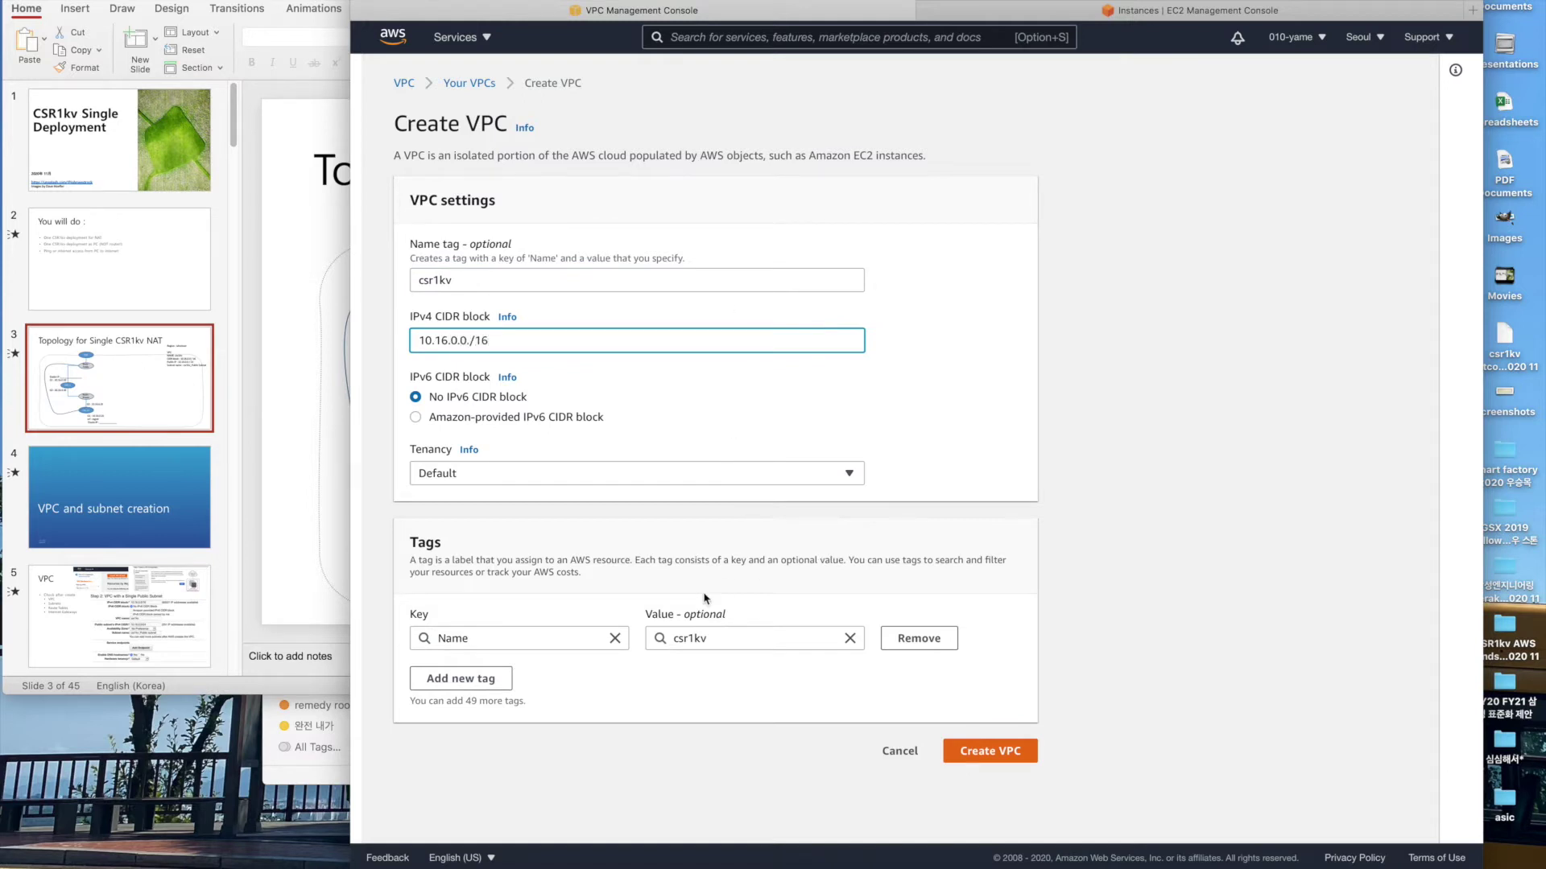
left_click(985, 751)
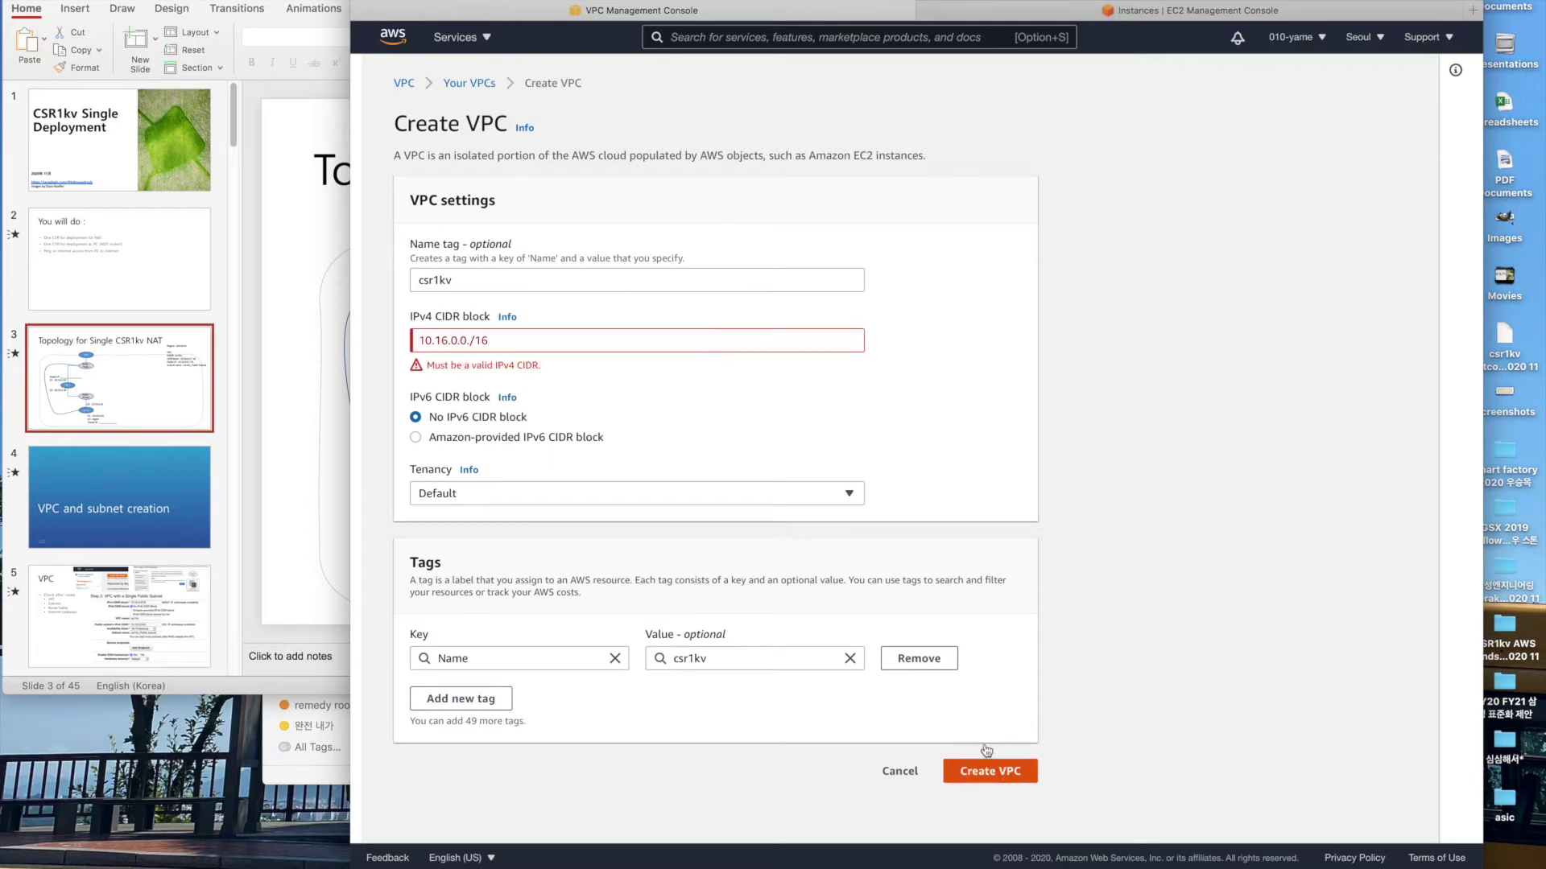
left_click(470, 341)
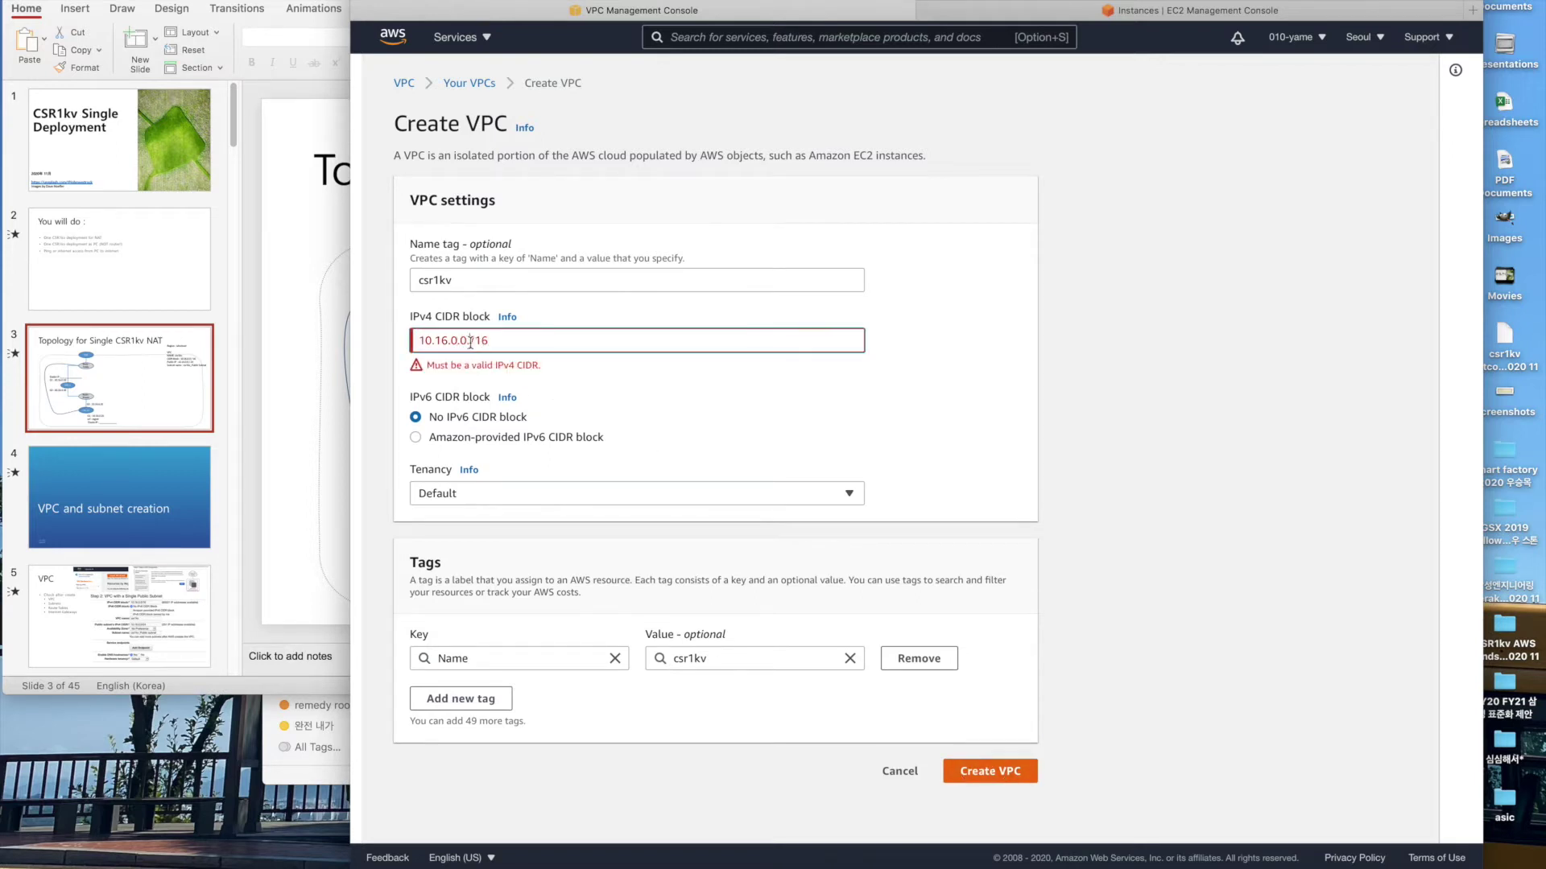
key("BackSpace")
left_click(1001, 747)
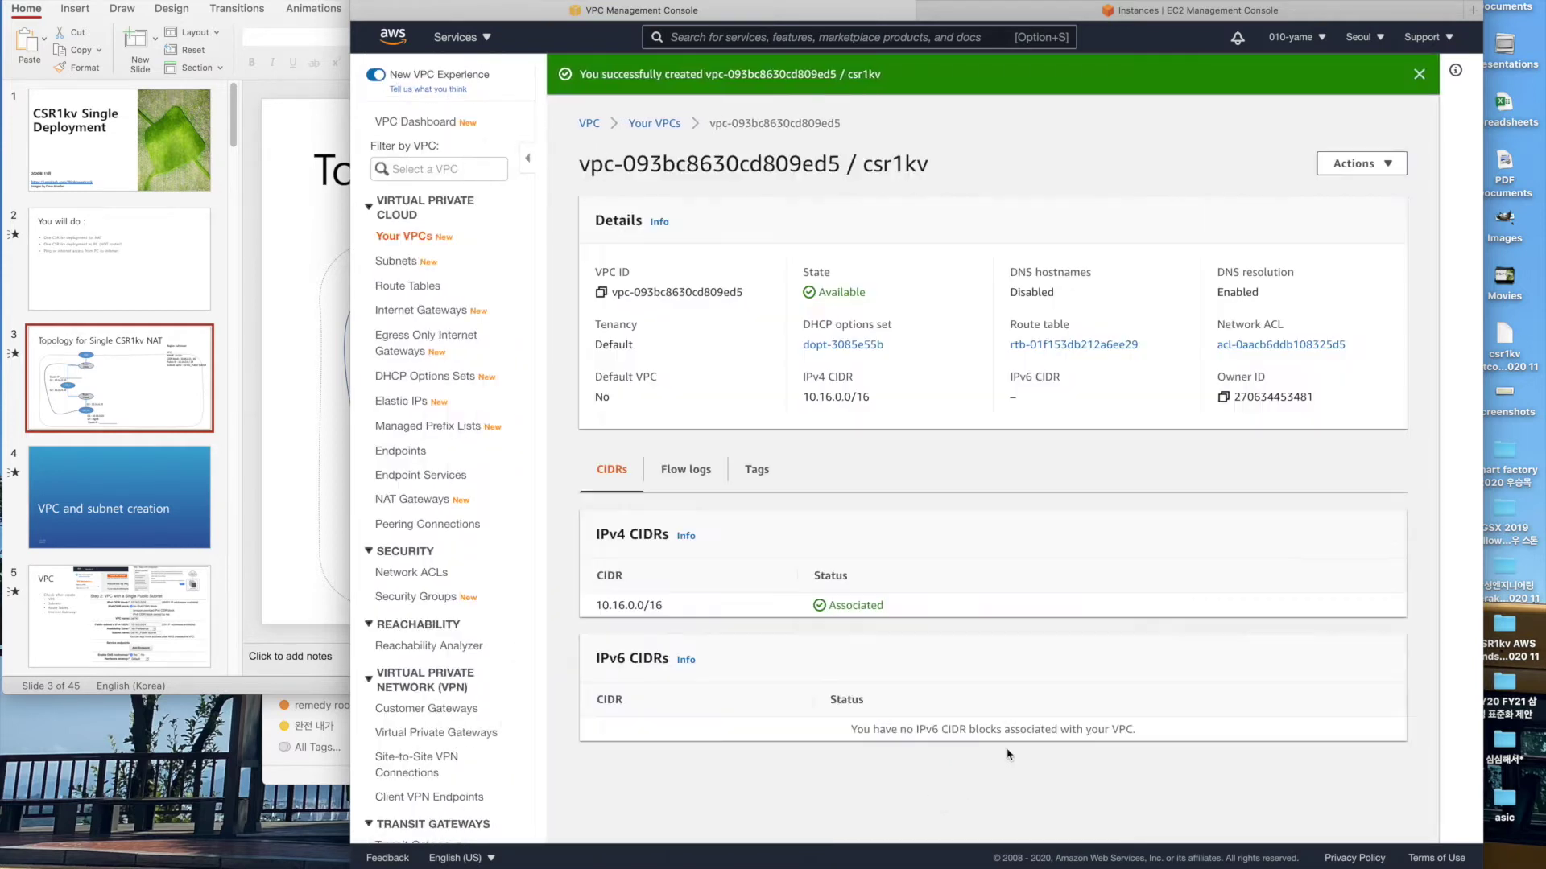
Start a new subnet in the csr1kv VPC and name it public-10.16.0.
left_click(418, 263)
left_click(1308, 111)
left_click(662, 256)
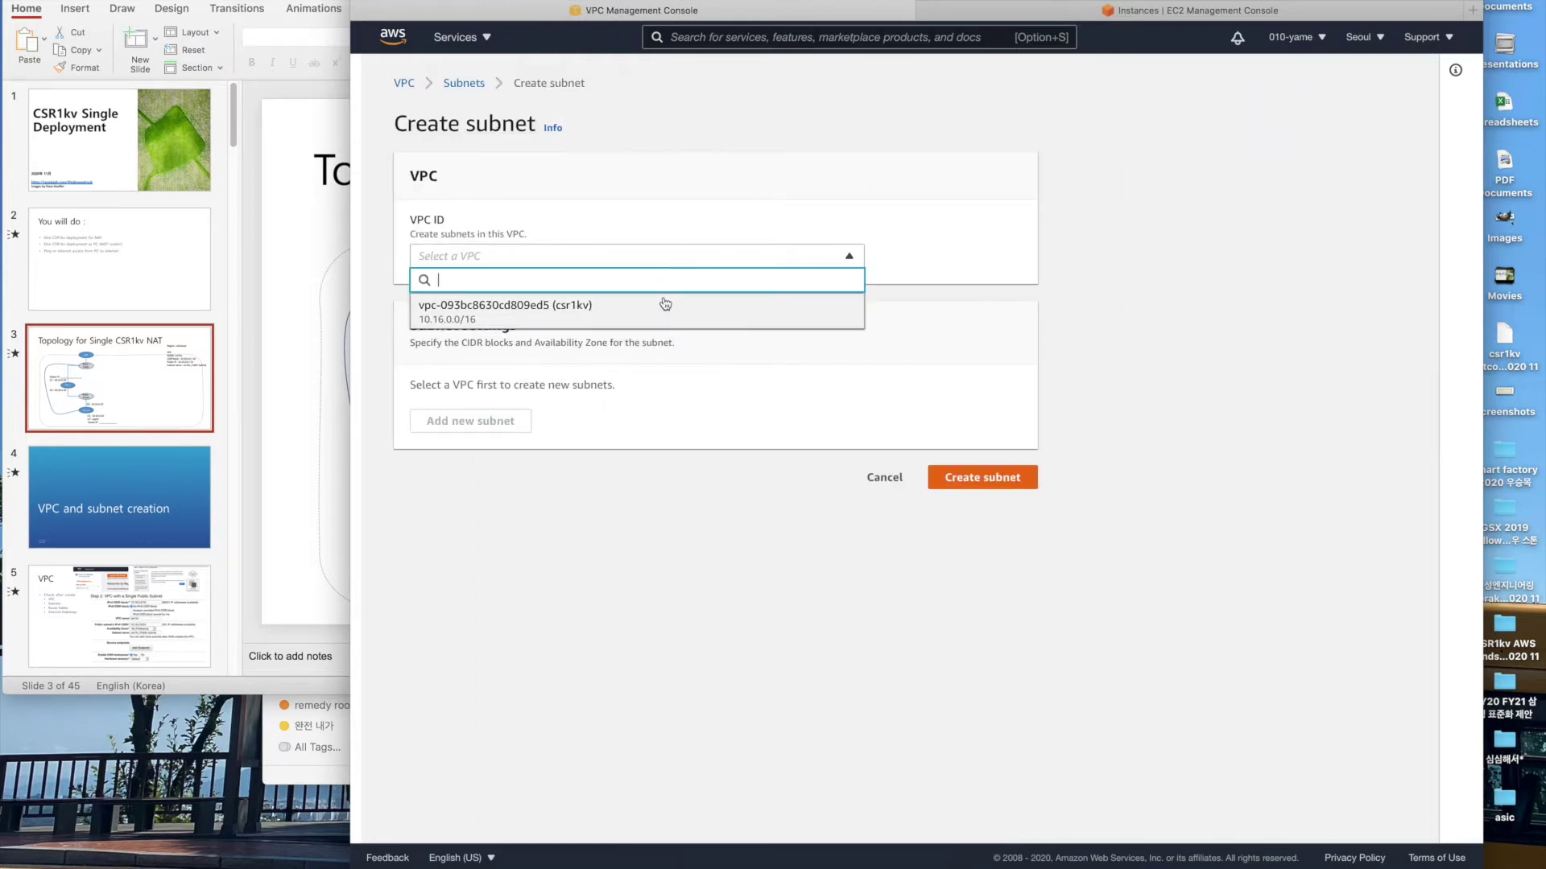
left_click(661, 307)
left_click(525, 528)
type("public-10.16.0")
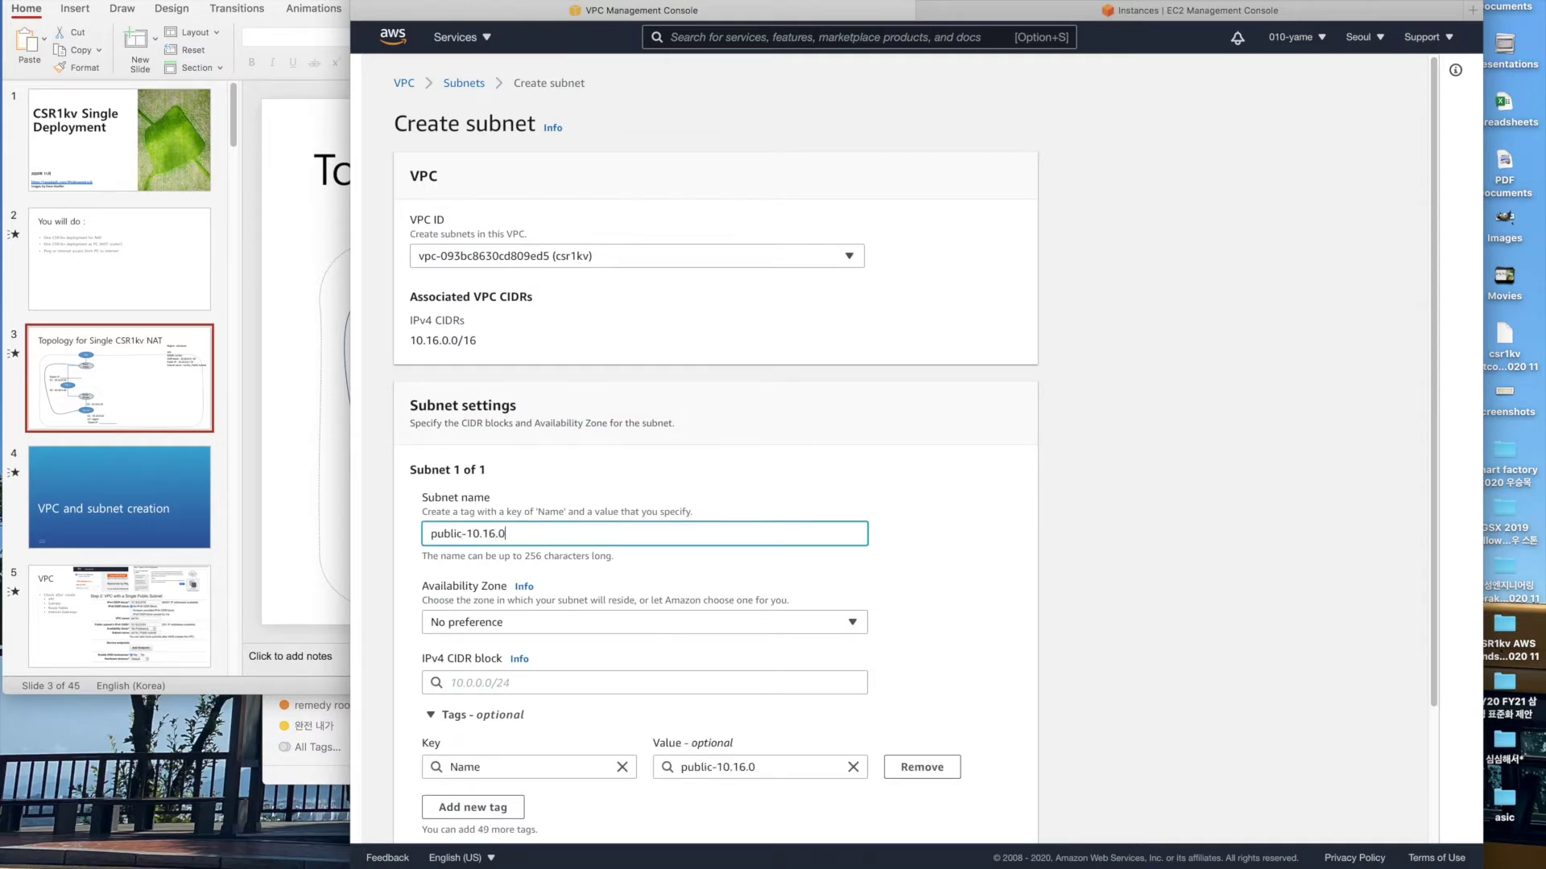
Assign the public subnet to zone ap-northeast-2a with IPv4 CIDR block 10.16.0.0/24 and create it.
left_click(583, 633)
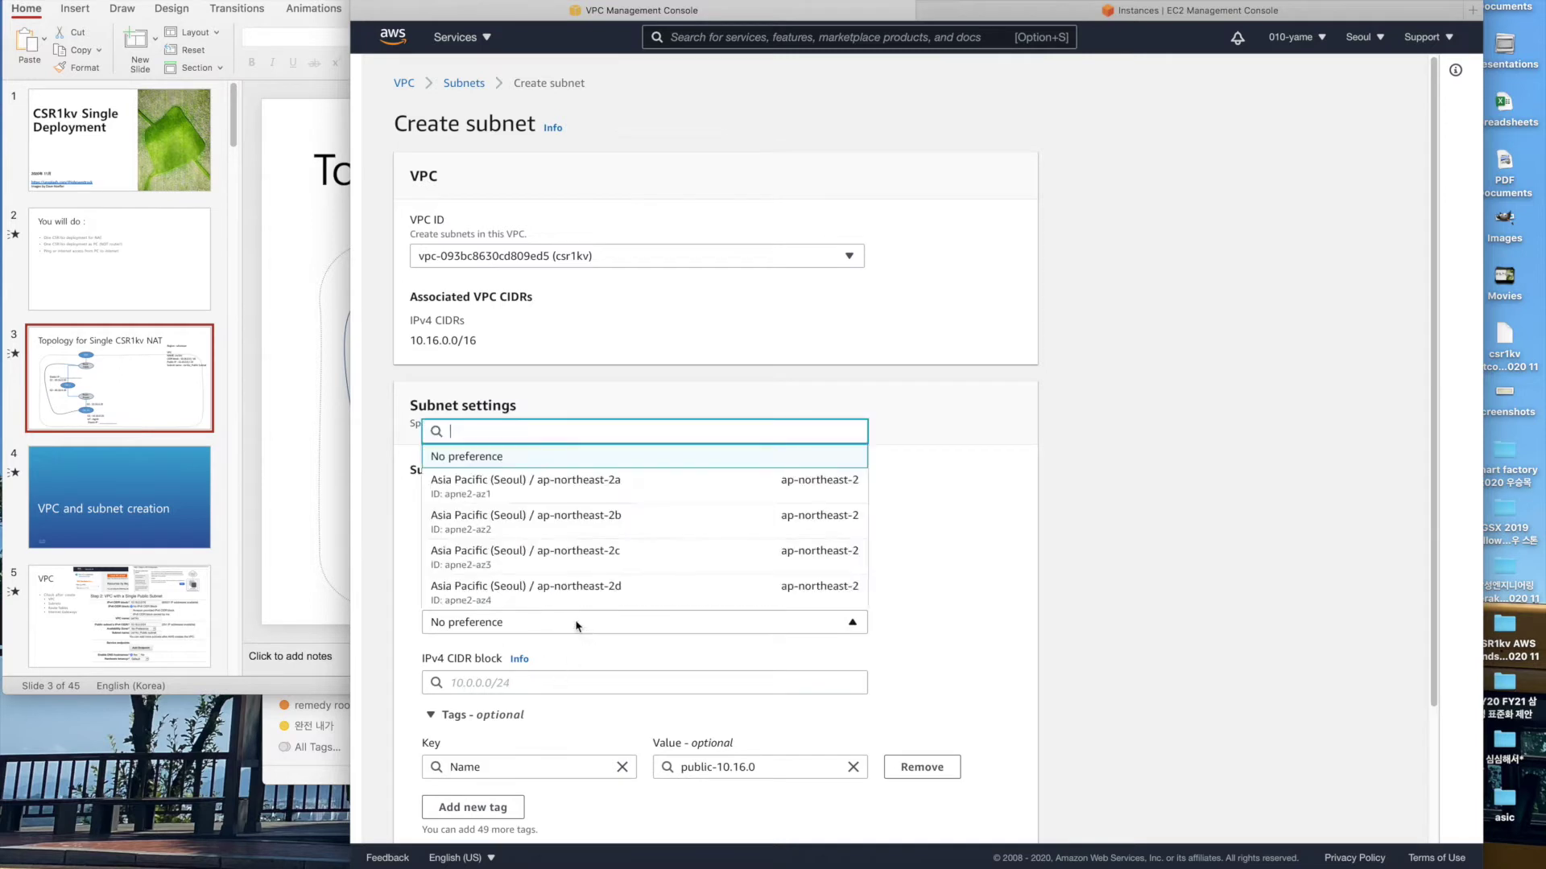
left_click(622, 499)
scroll(864, 666, "down", 3)
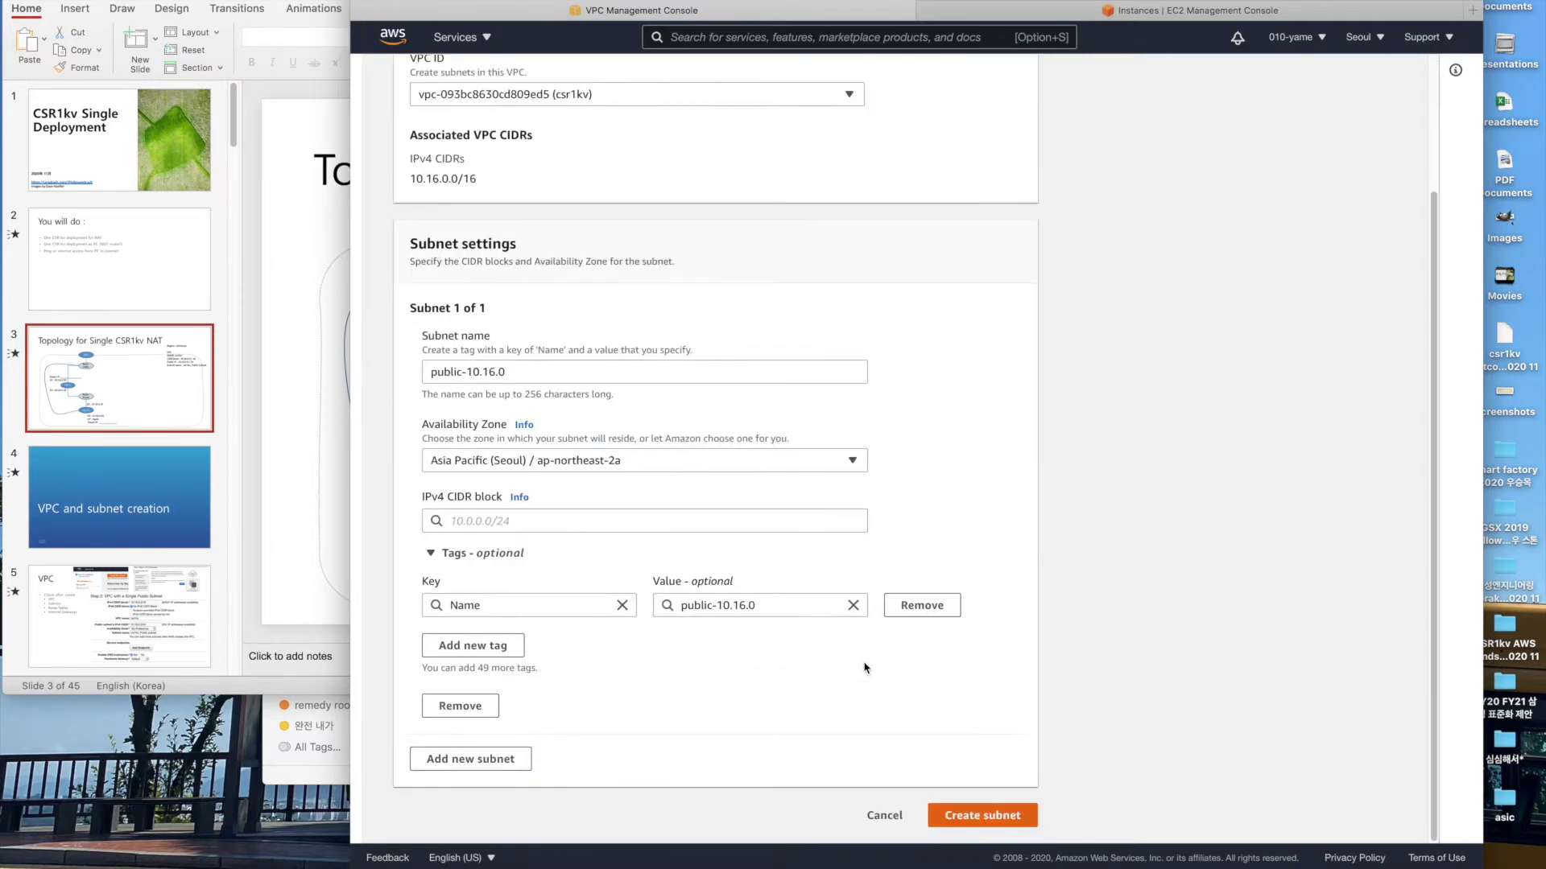
left_click(539, 521)
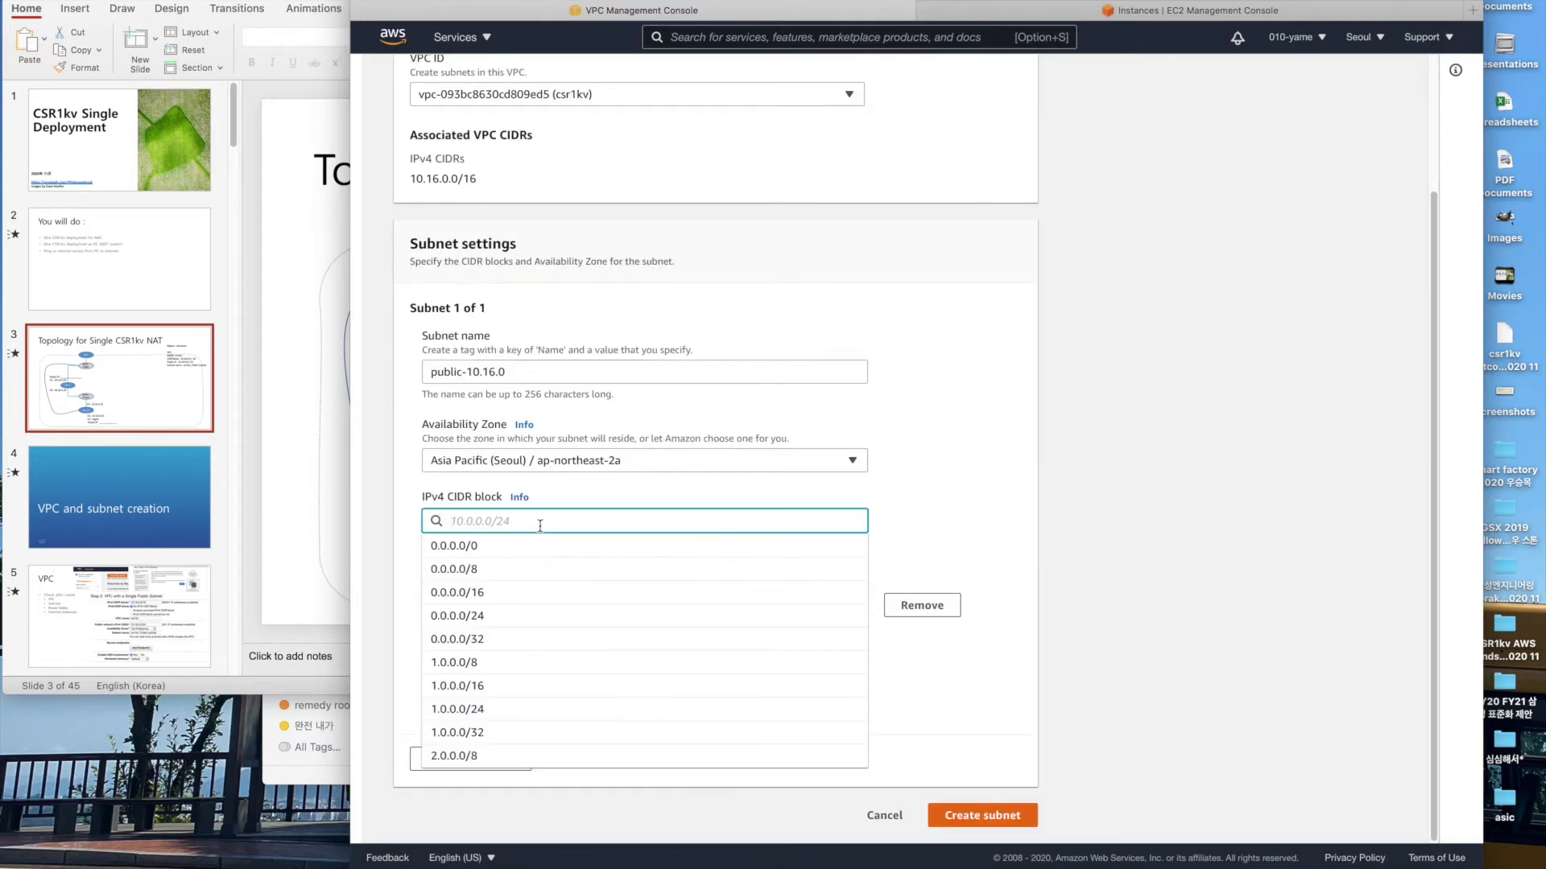
type("10.16.0.0/24")
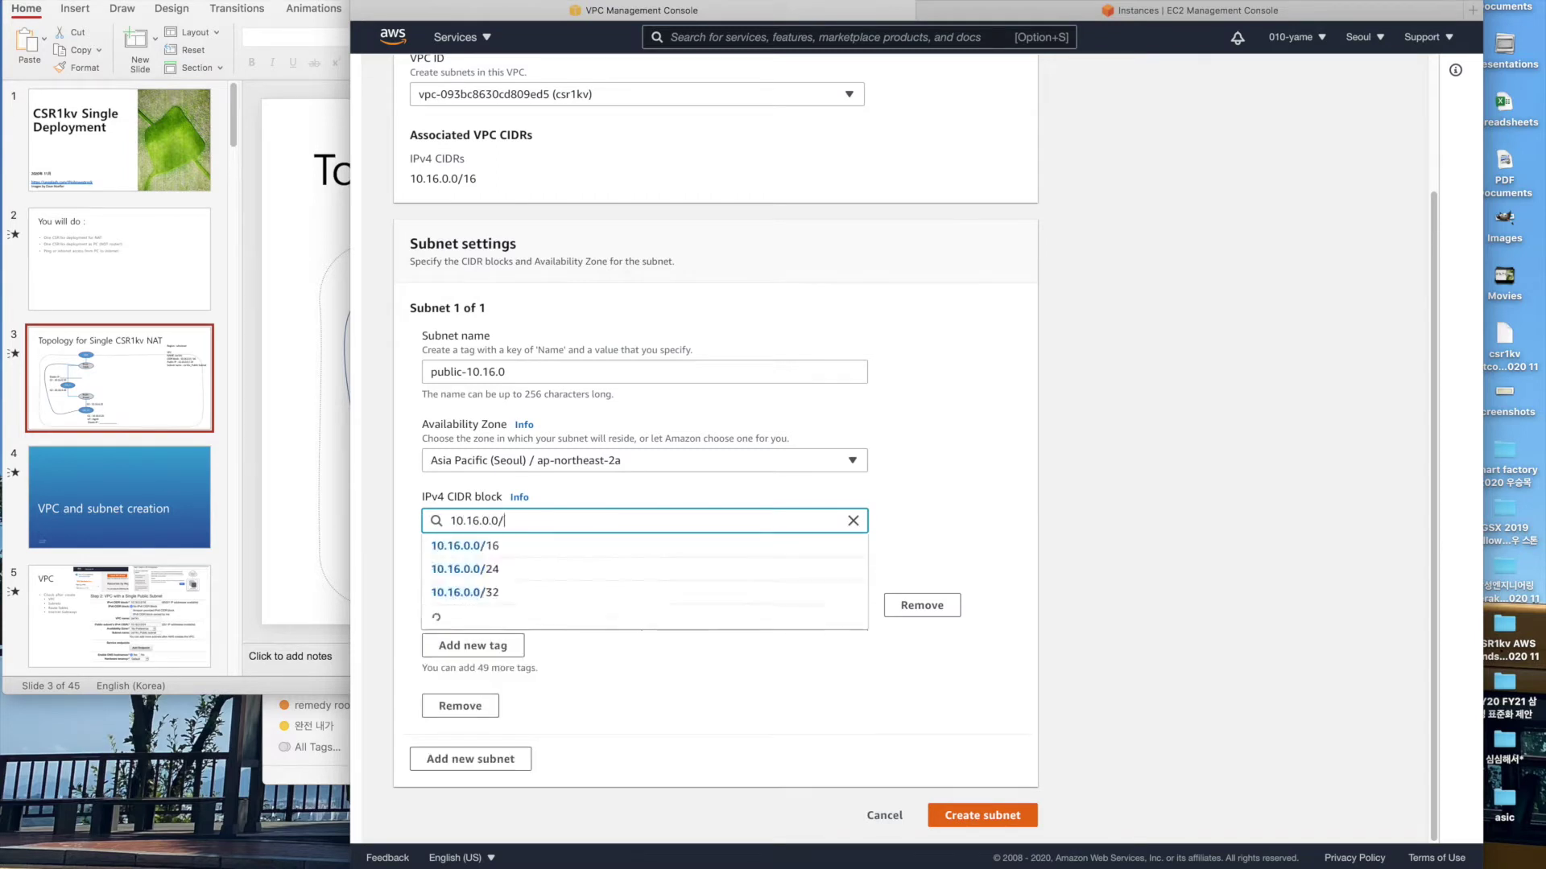
left_click(811, 677)
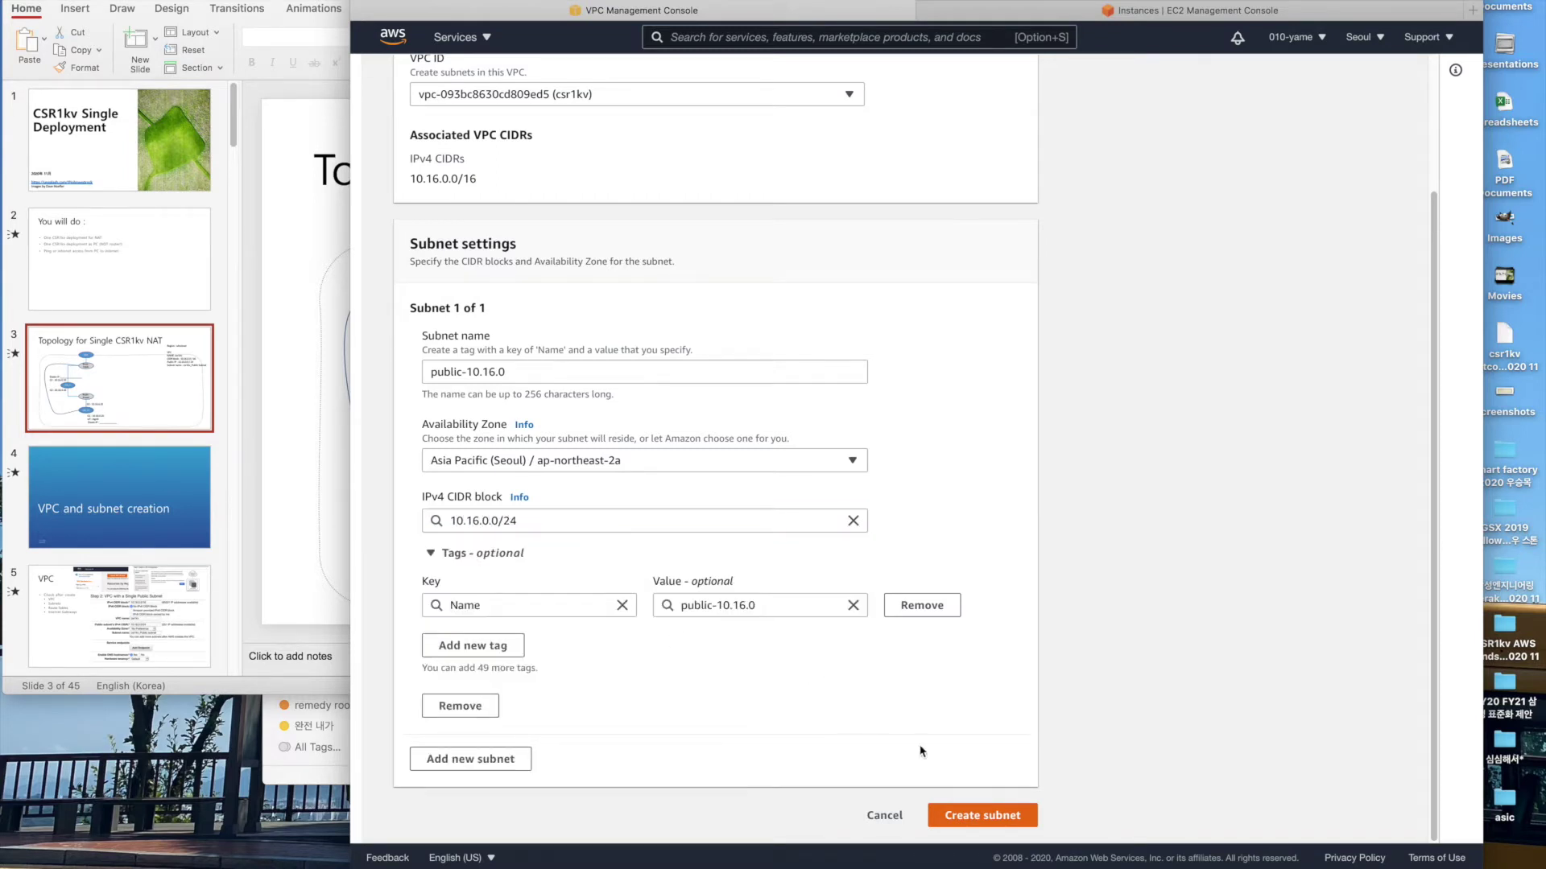
left_click(982, 815)
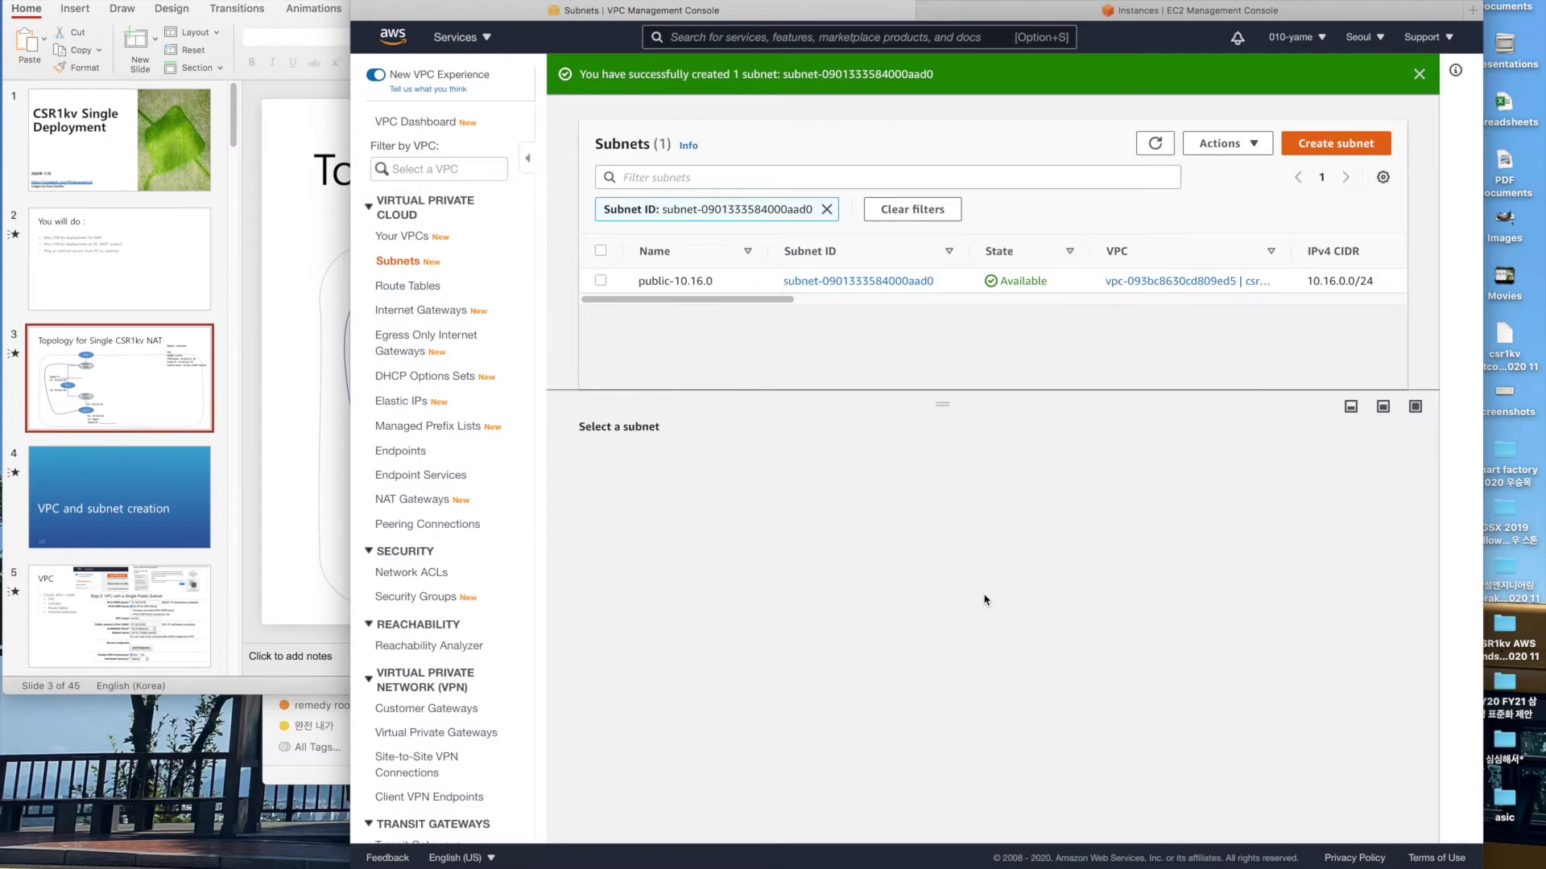
Start another subnet in the csr1kv VPC and name it 10.16.4.0-private.
left_click(1335, 143)
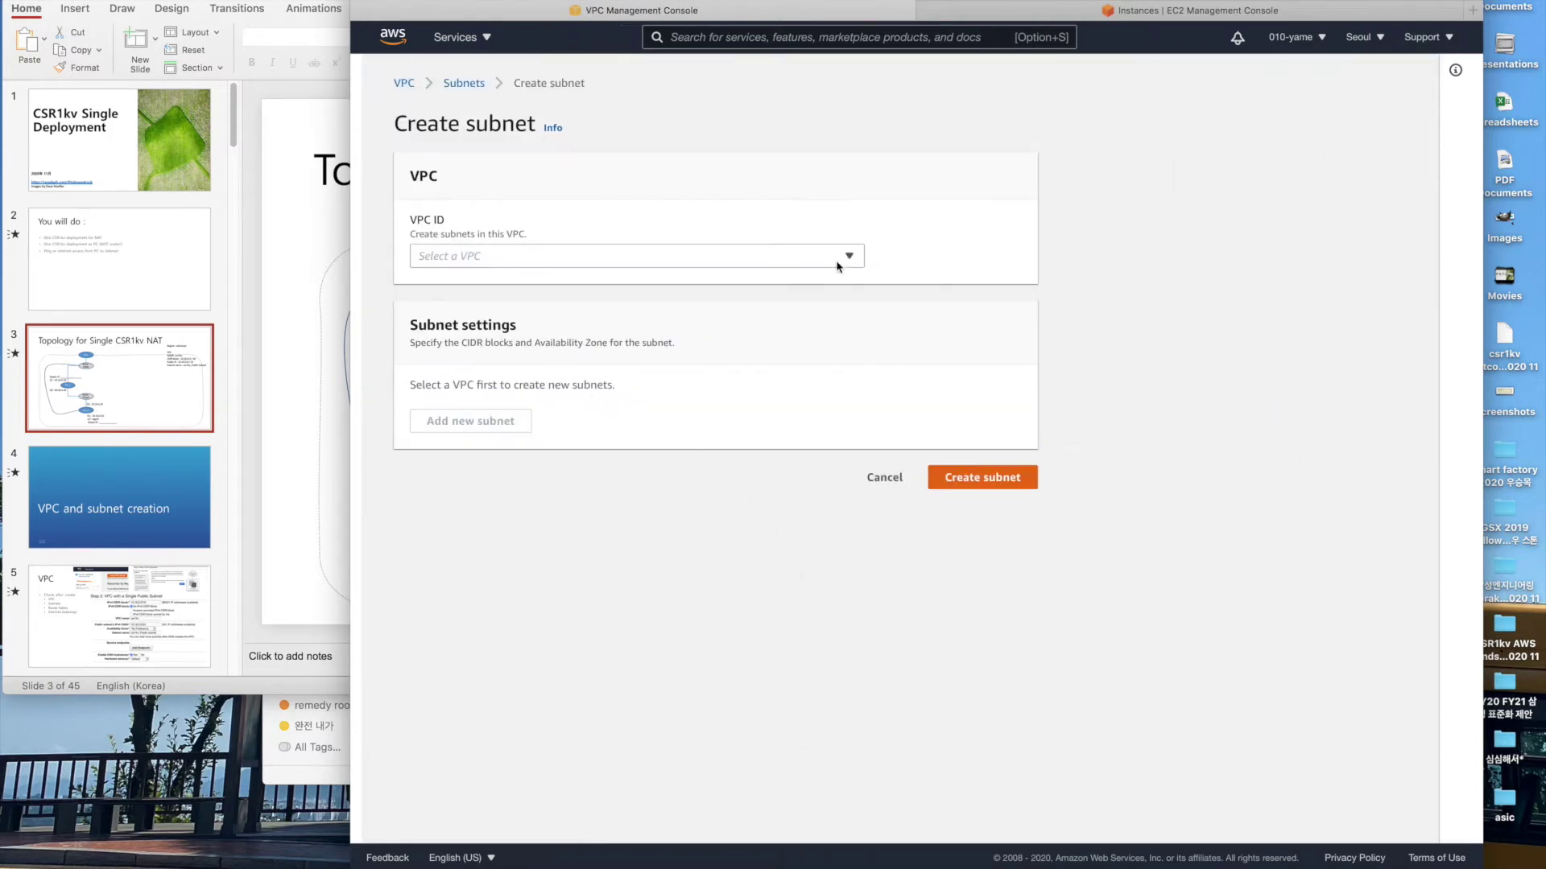
left_click(684, 256)
left_click(676, 305)
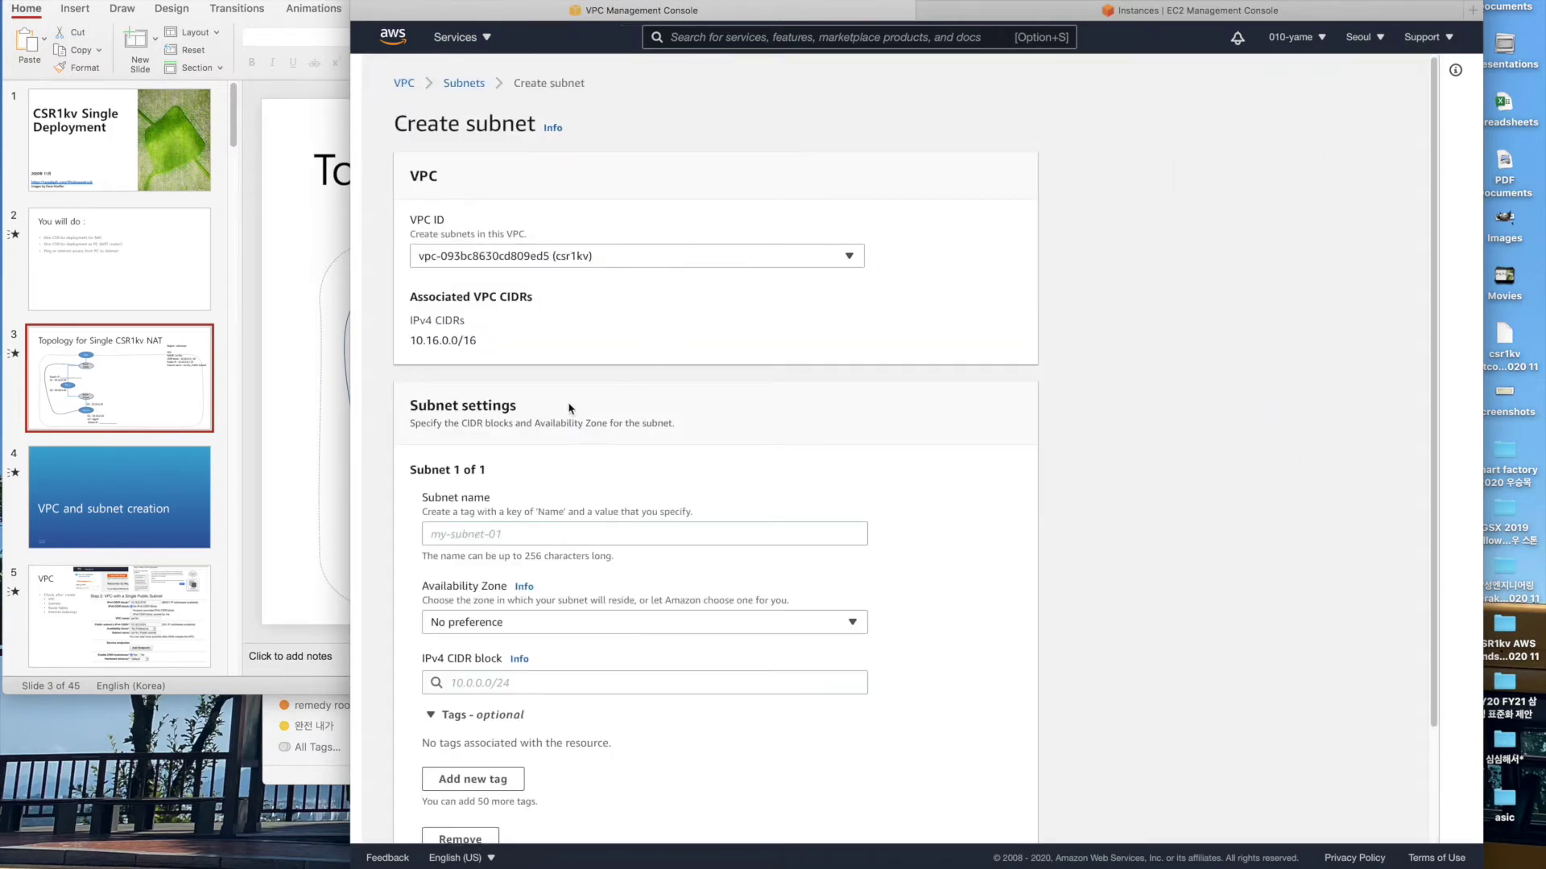
left_click(542, 539)
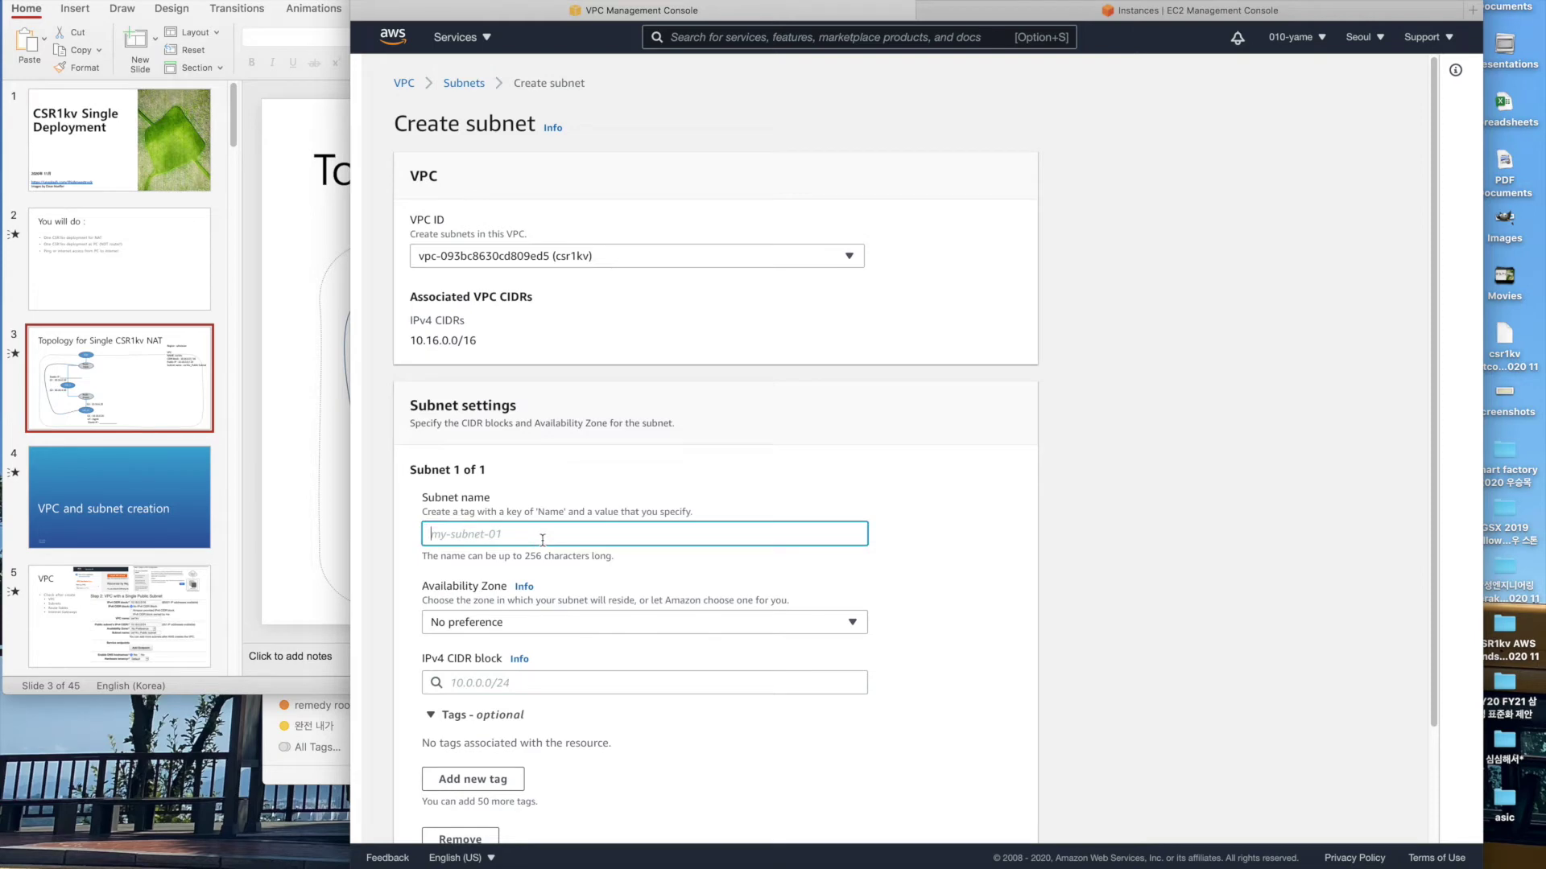
type("10.16.4.0")
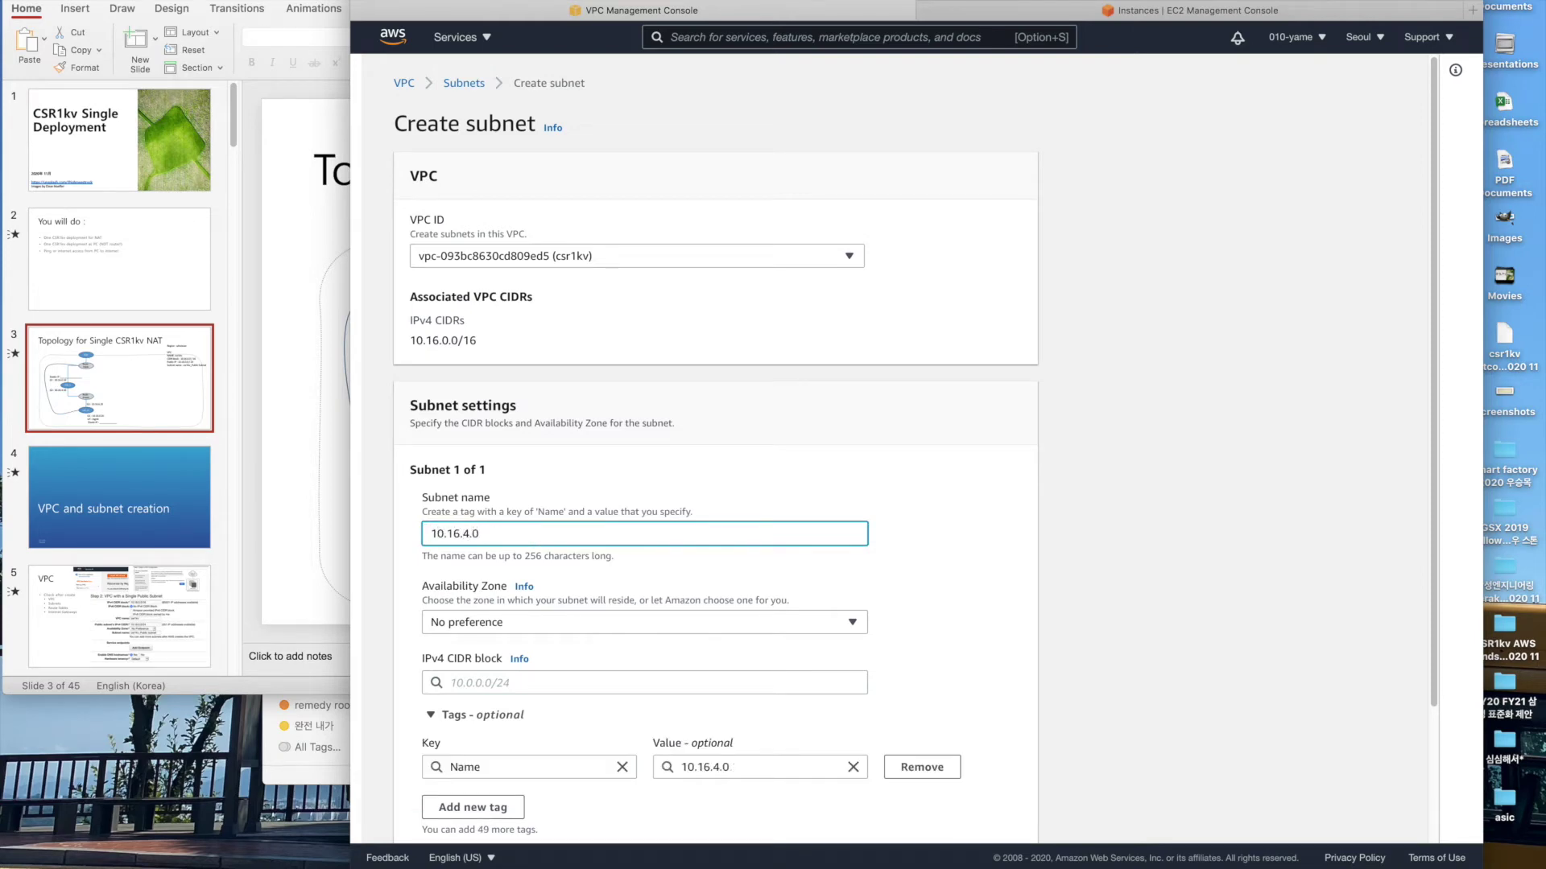
type("-private")
Give the 10.16.4.0-private subnet the IPv4 CIDR block 10.16.4.0/24, create it, and clear the subnet list filter.
left_click_drag(478, 534, 425, 534)
key("super+c")
left_click(588, 683)
key("super+v")
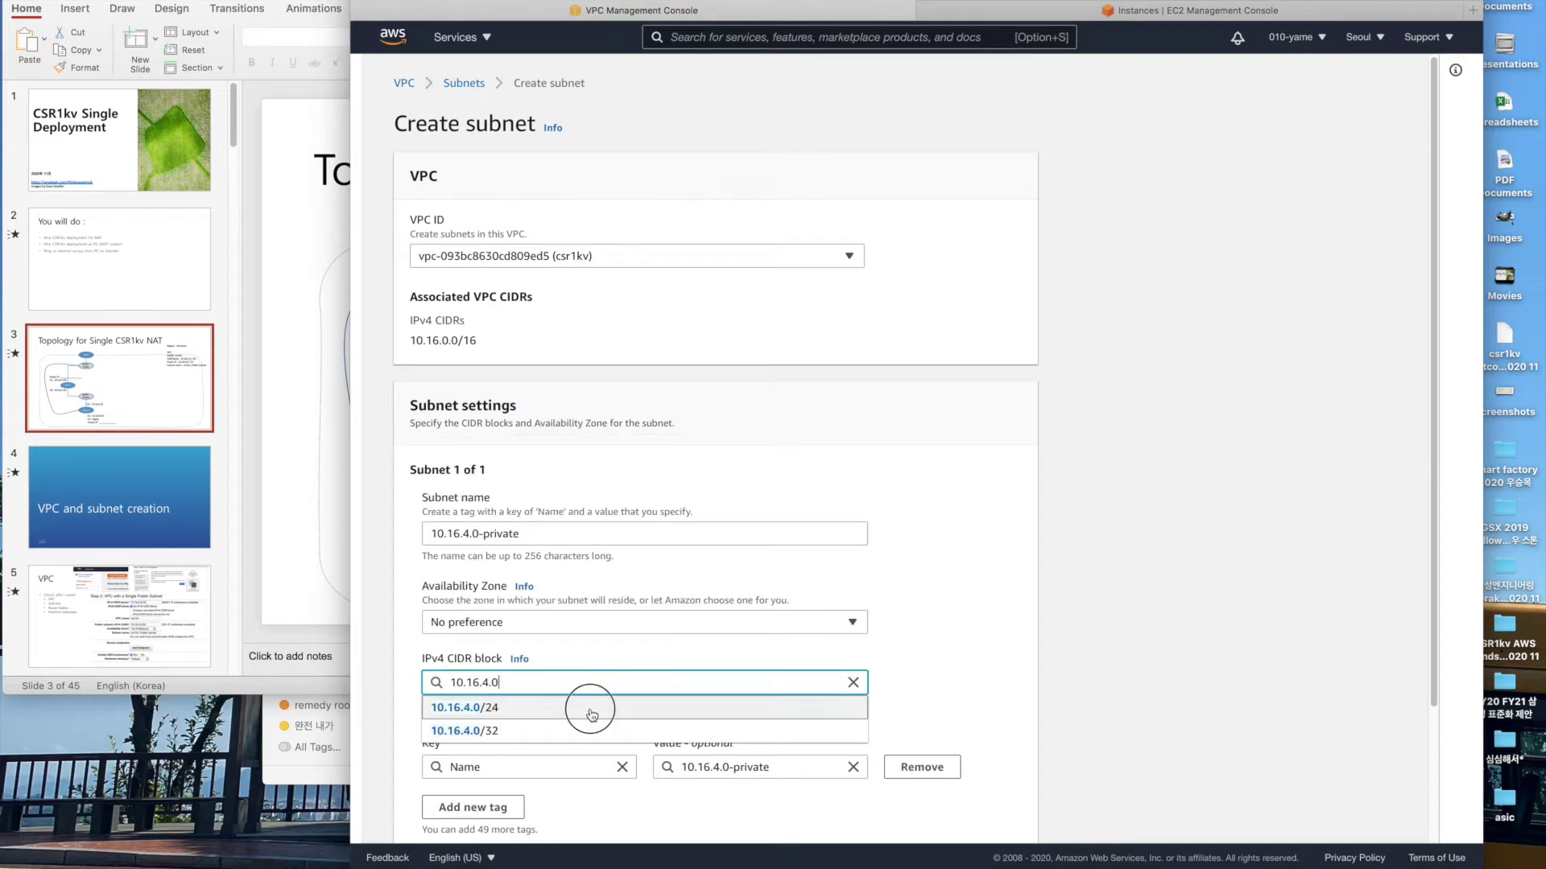
left_click(588, 708)
scroll(975, 701, "down", 3)
left_click(985, 815)
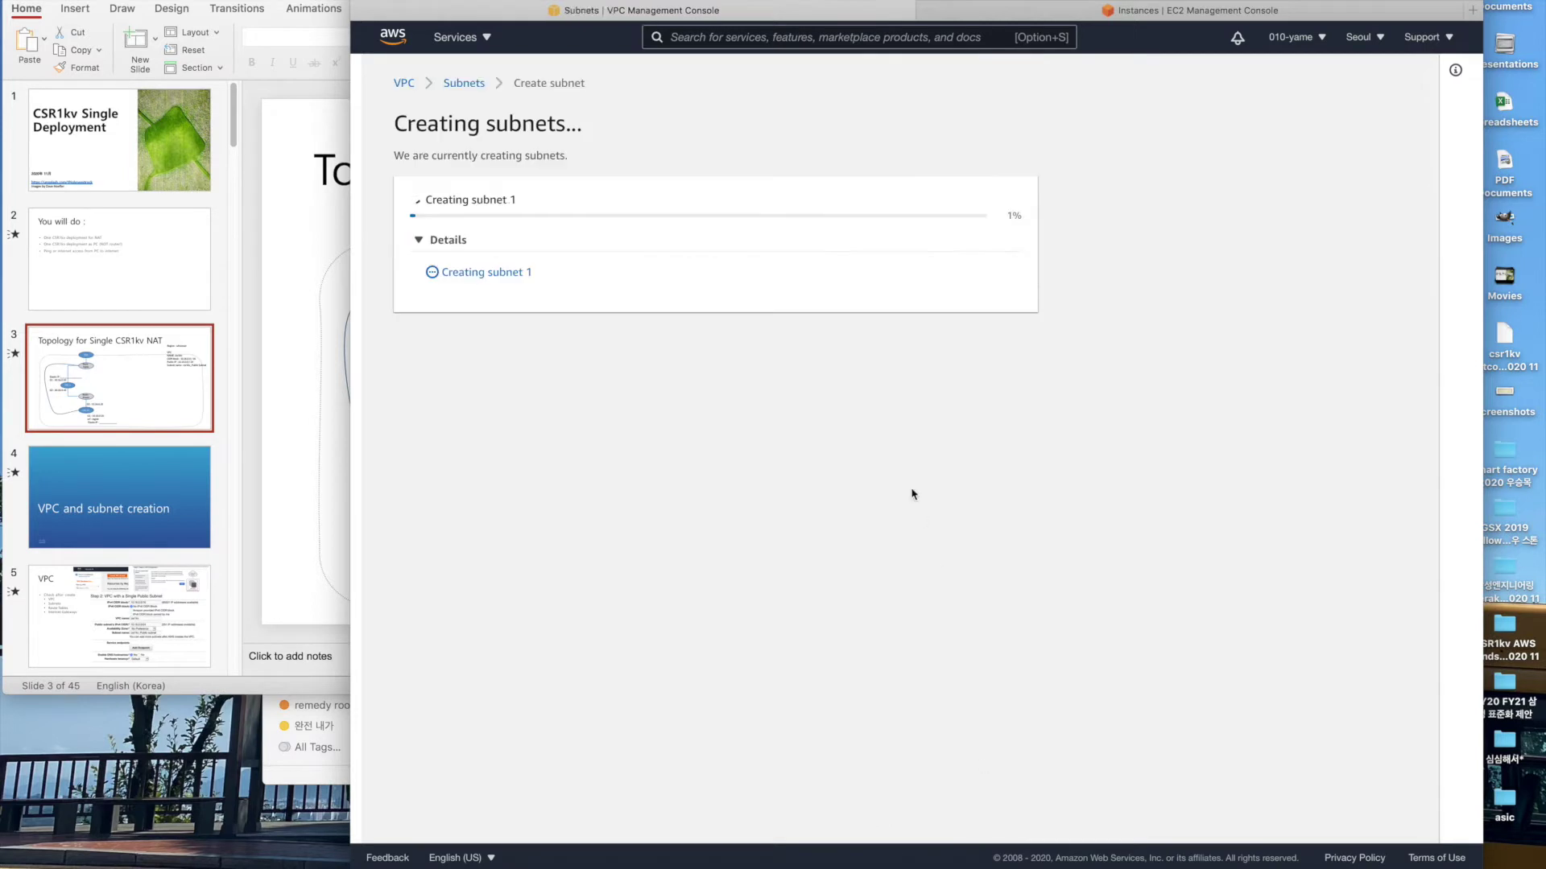
left_click(823, 208)
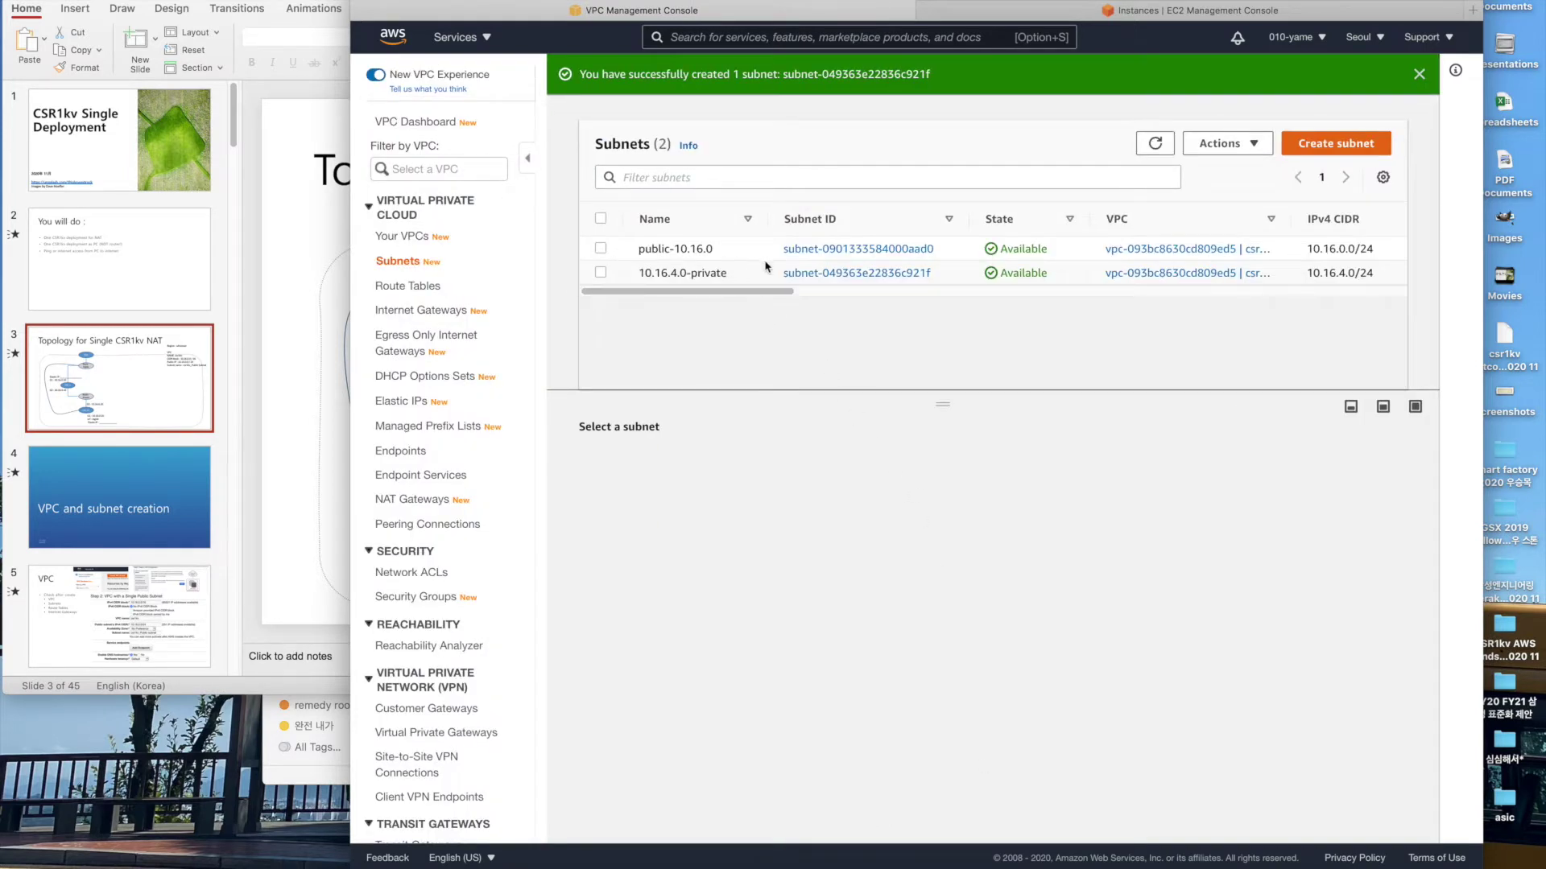
Start a further subnet in the csr1kv VPC and name it 10.16.6.0-private.
left_click(1336, 143)
left_click(581, 257)
left_click(584, 300)
left_click(545, 534)
type("10.16.4.0")
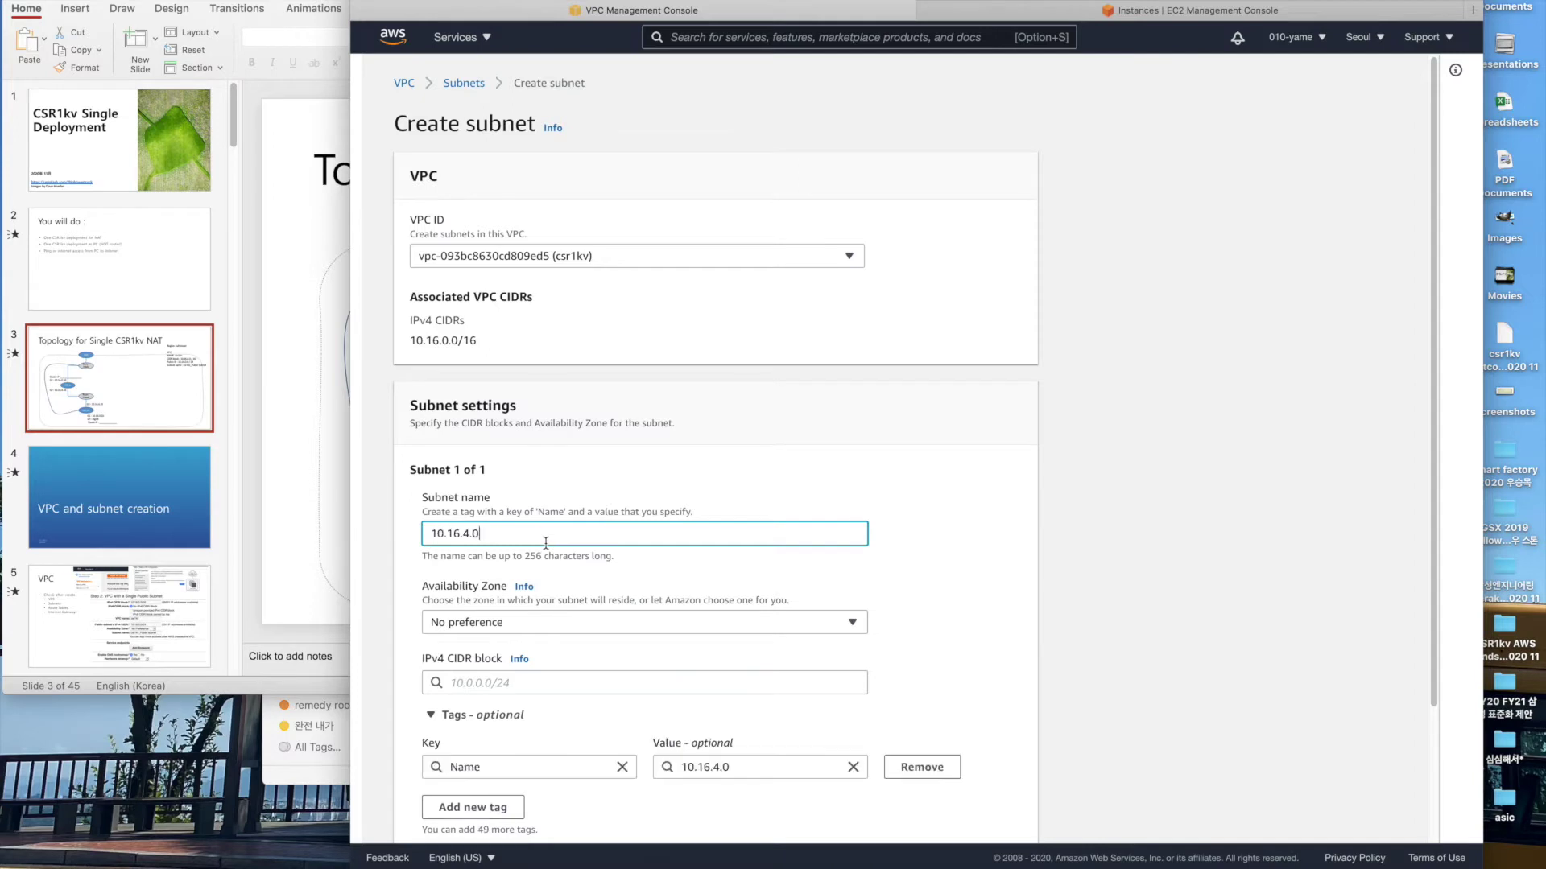
key("BackSpace")
key("BackSpace")
type("6.0-privte")
key("BackSpace")
key("BackSpace")
type("ate")
Assign the 10.16.6.0-private subnet to zone ap-northeast-2a with IPv4 CIDR block 10.16.6.0/24 and create it.
key("shift+Left")
key("shift+Left")
key("shift+Left")
key("shift+Left")
key("shift+Left")
key("shift+Left")
key("shift+Left")
key("shift+Left")
key("shift+Left")
left_click(606, 621)
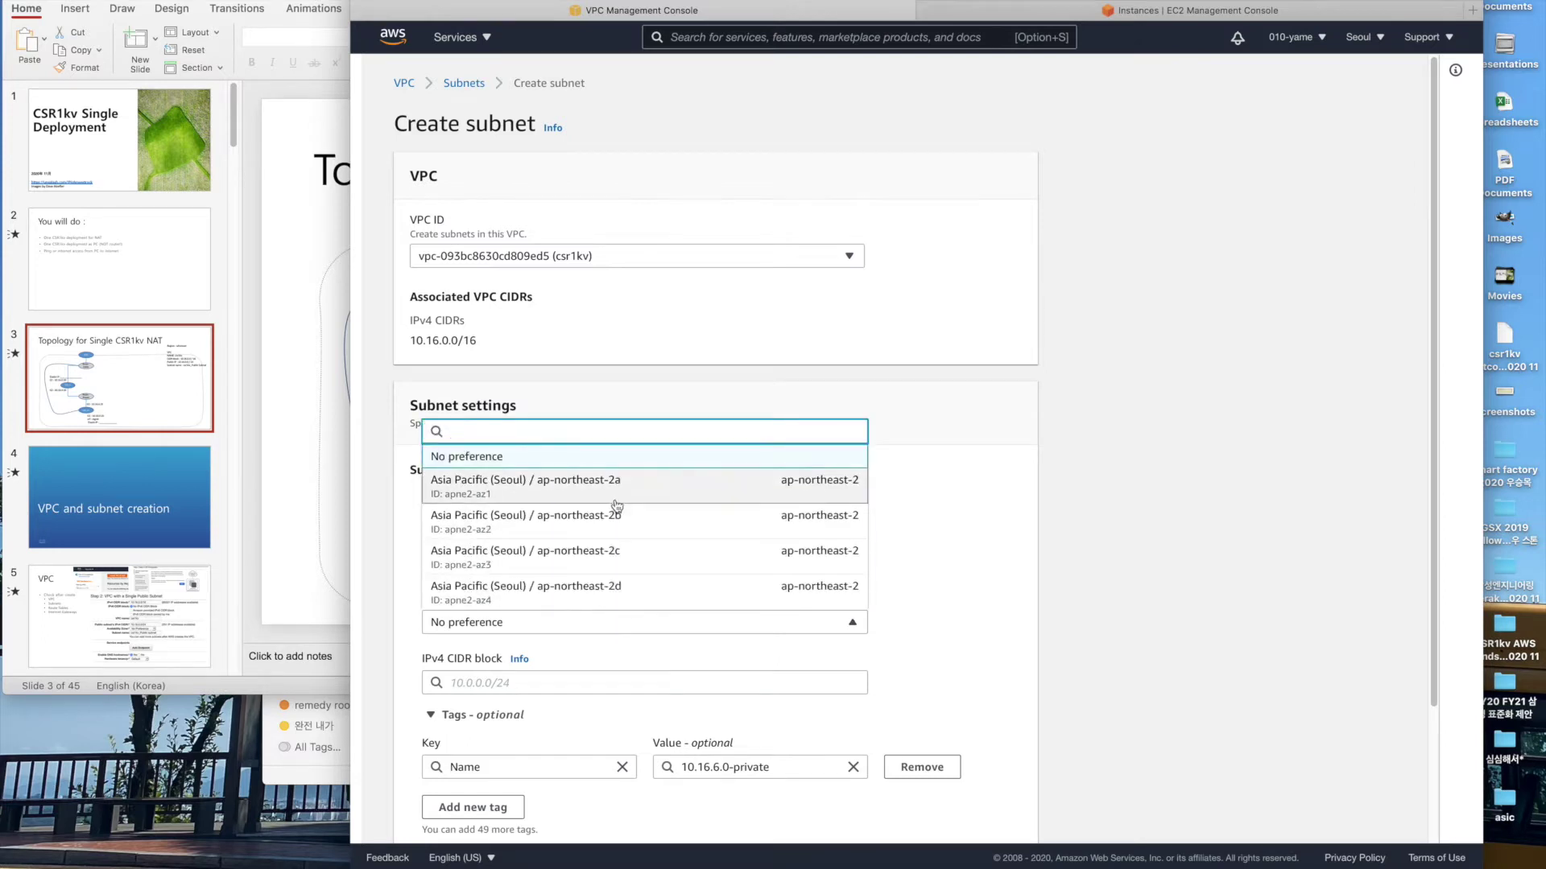
left_click(612, 492)
left_click(592, 688)
key("super+v")
type("/24")
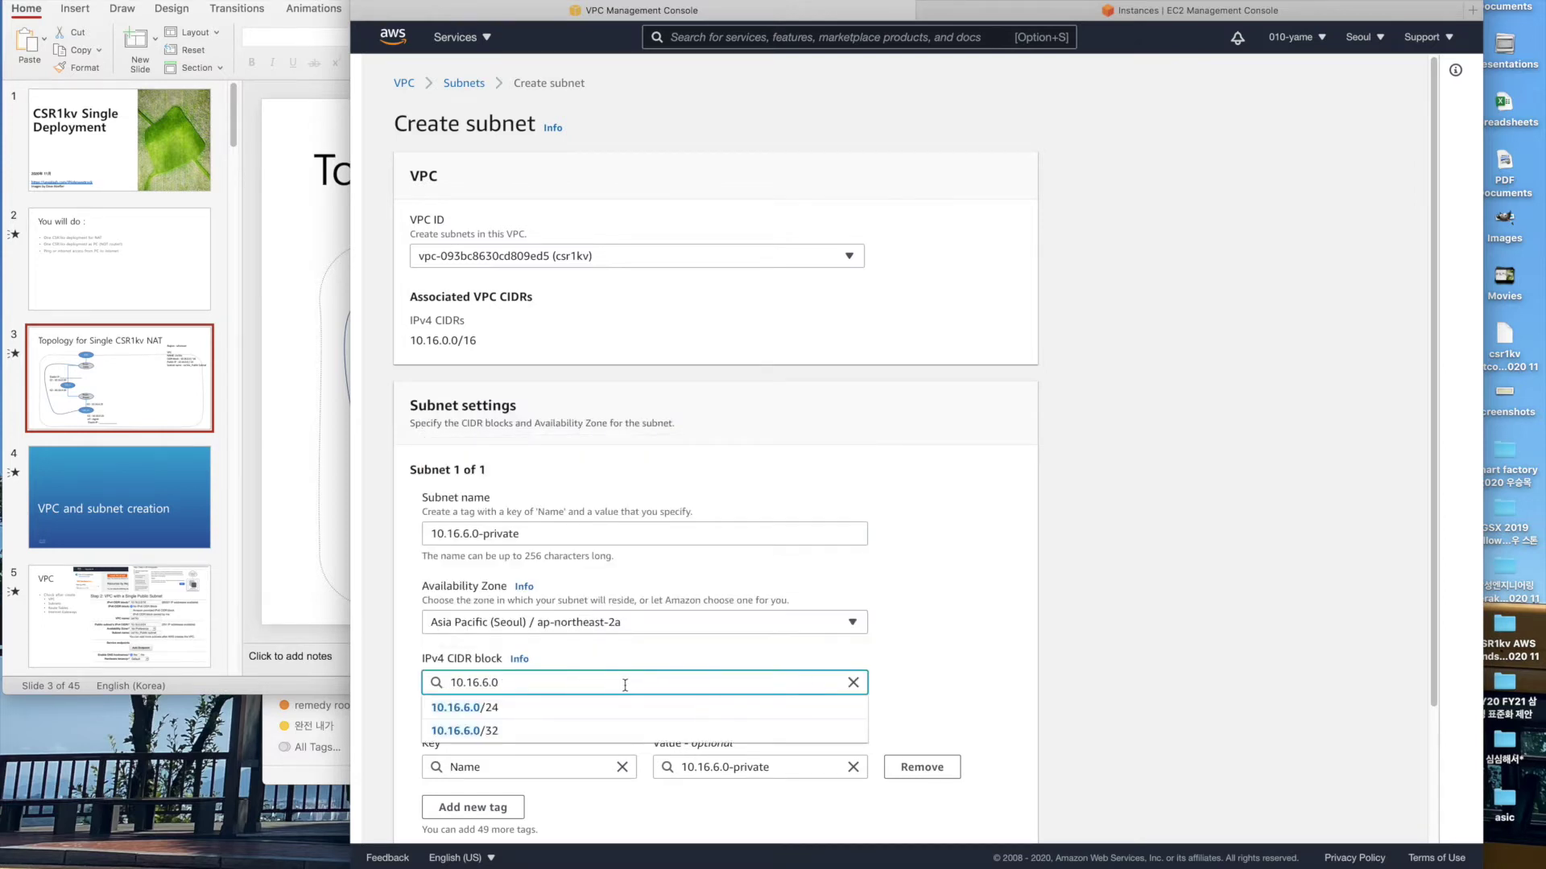
scroll(948, 690, "down", 3)
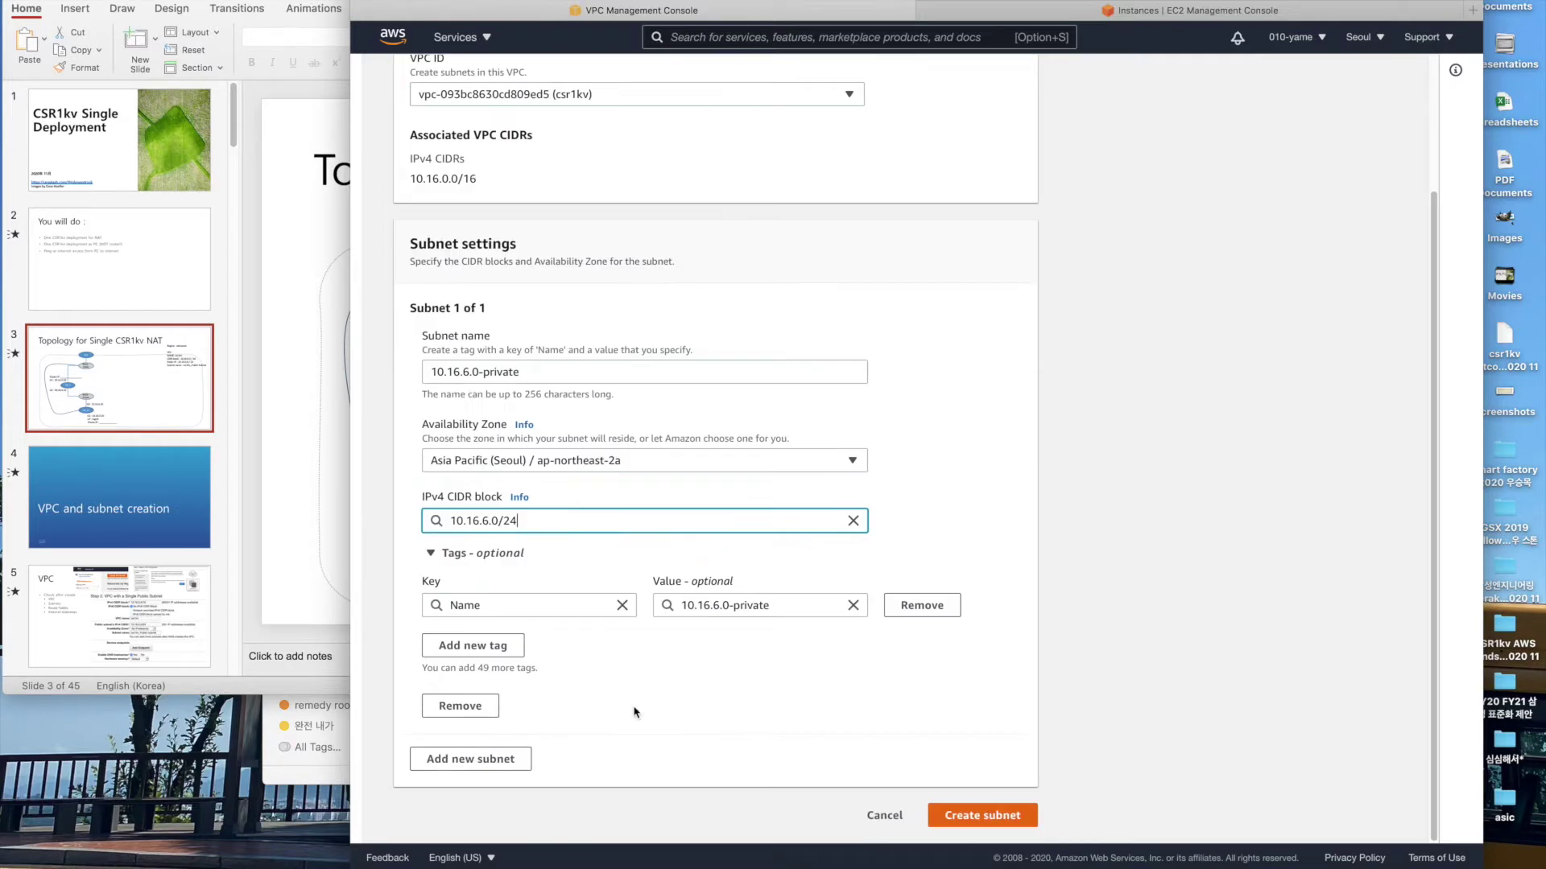
left_click(982, 813)
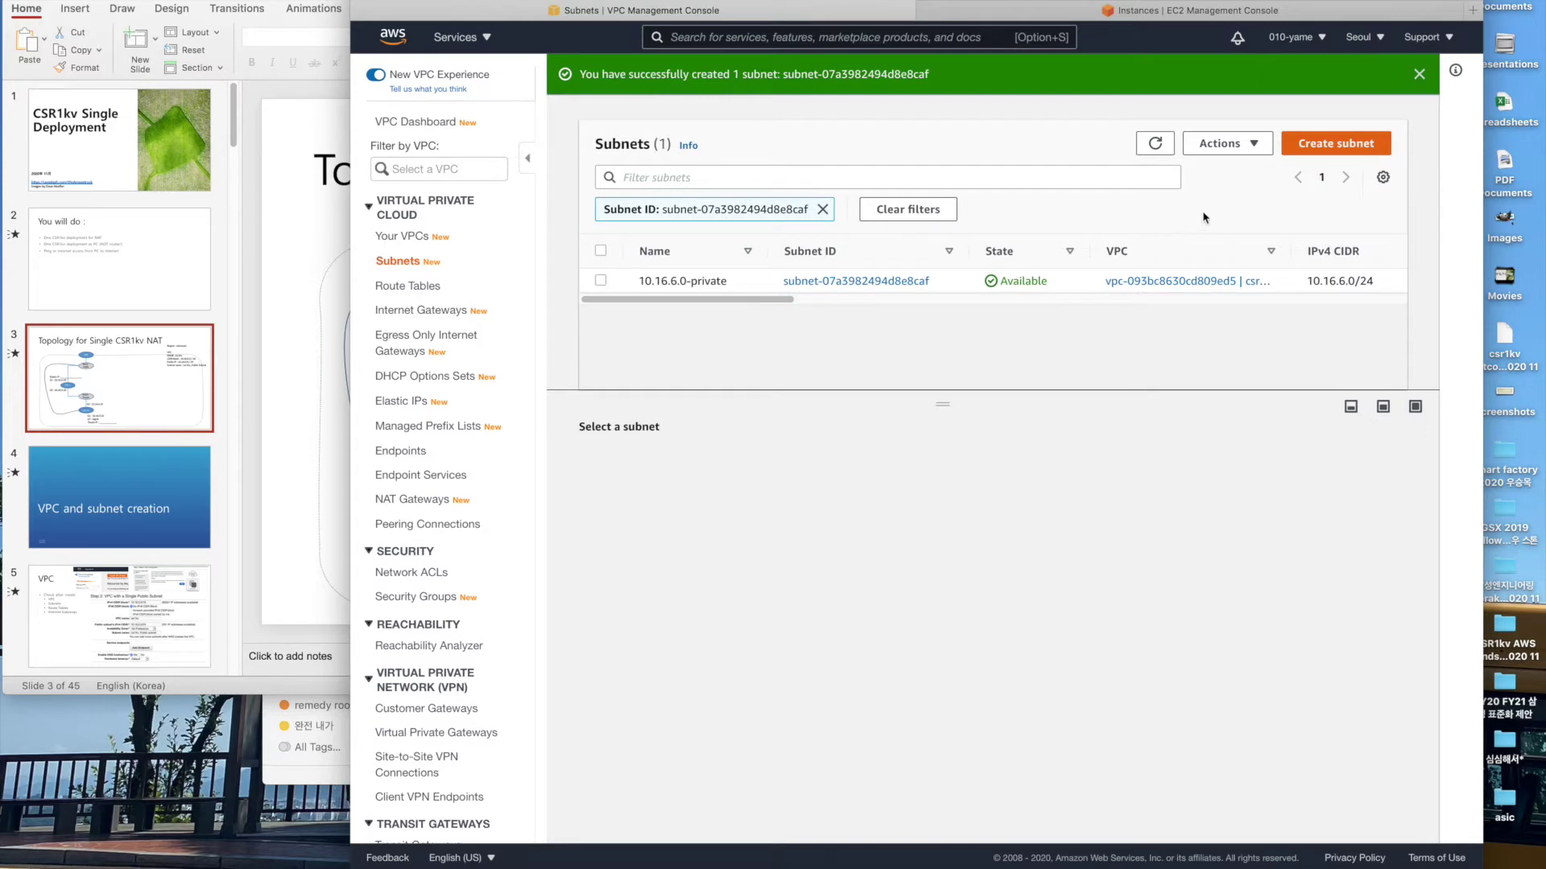
List all subnets without the filter and check the details of the public and both private subnets in turn.
left_click(822, 209)
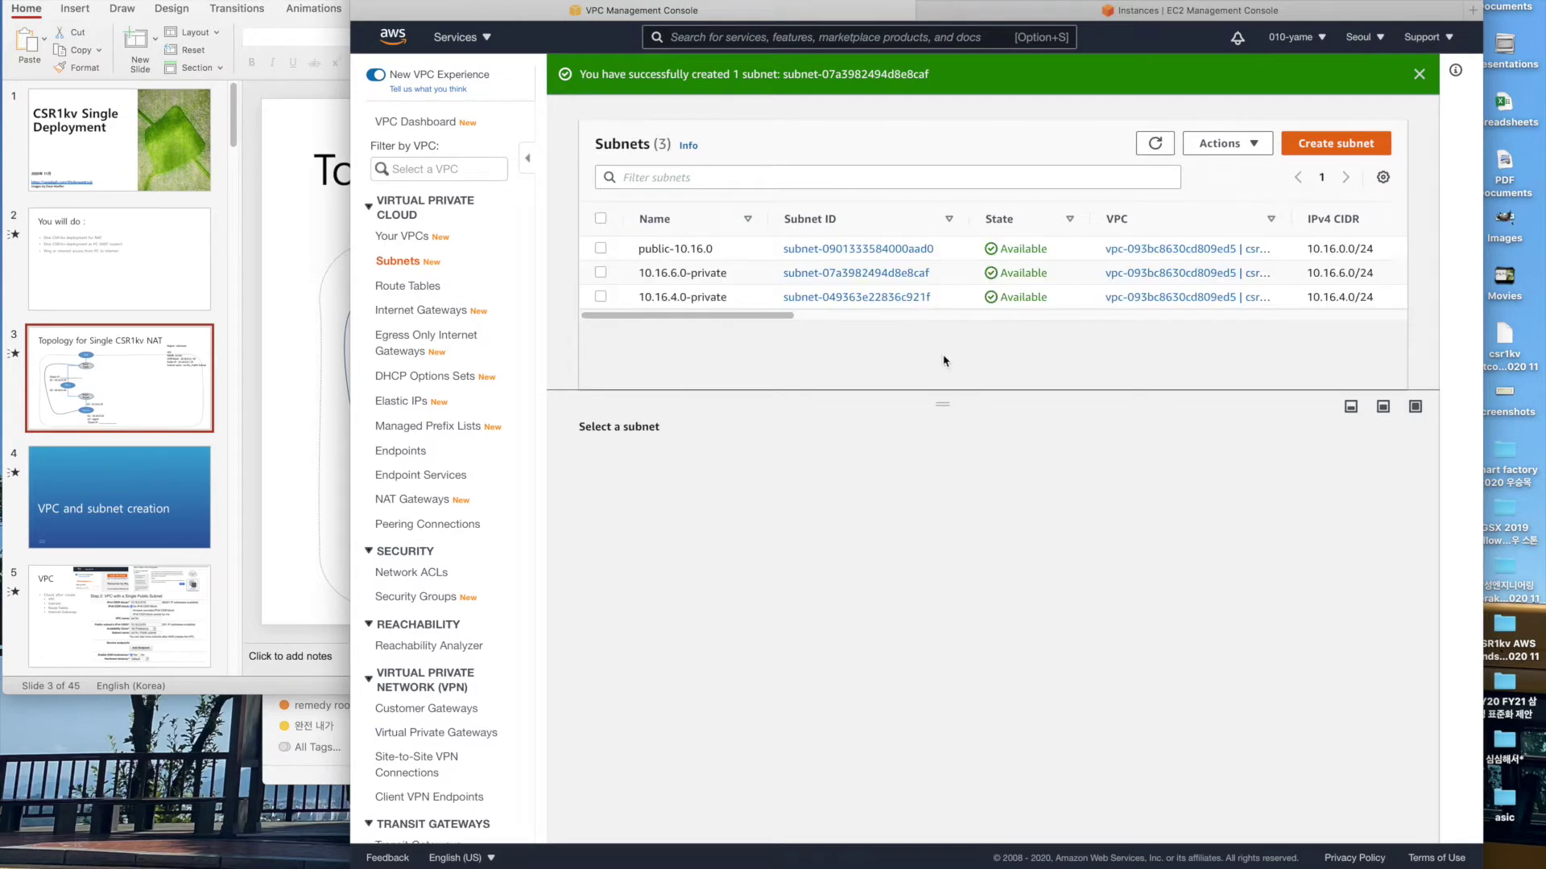
left_click(739, 254)
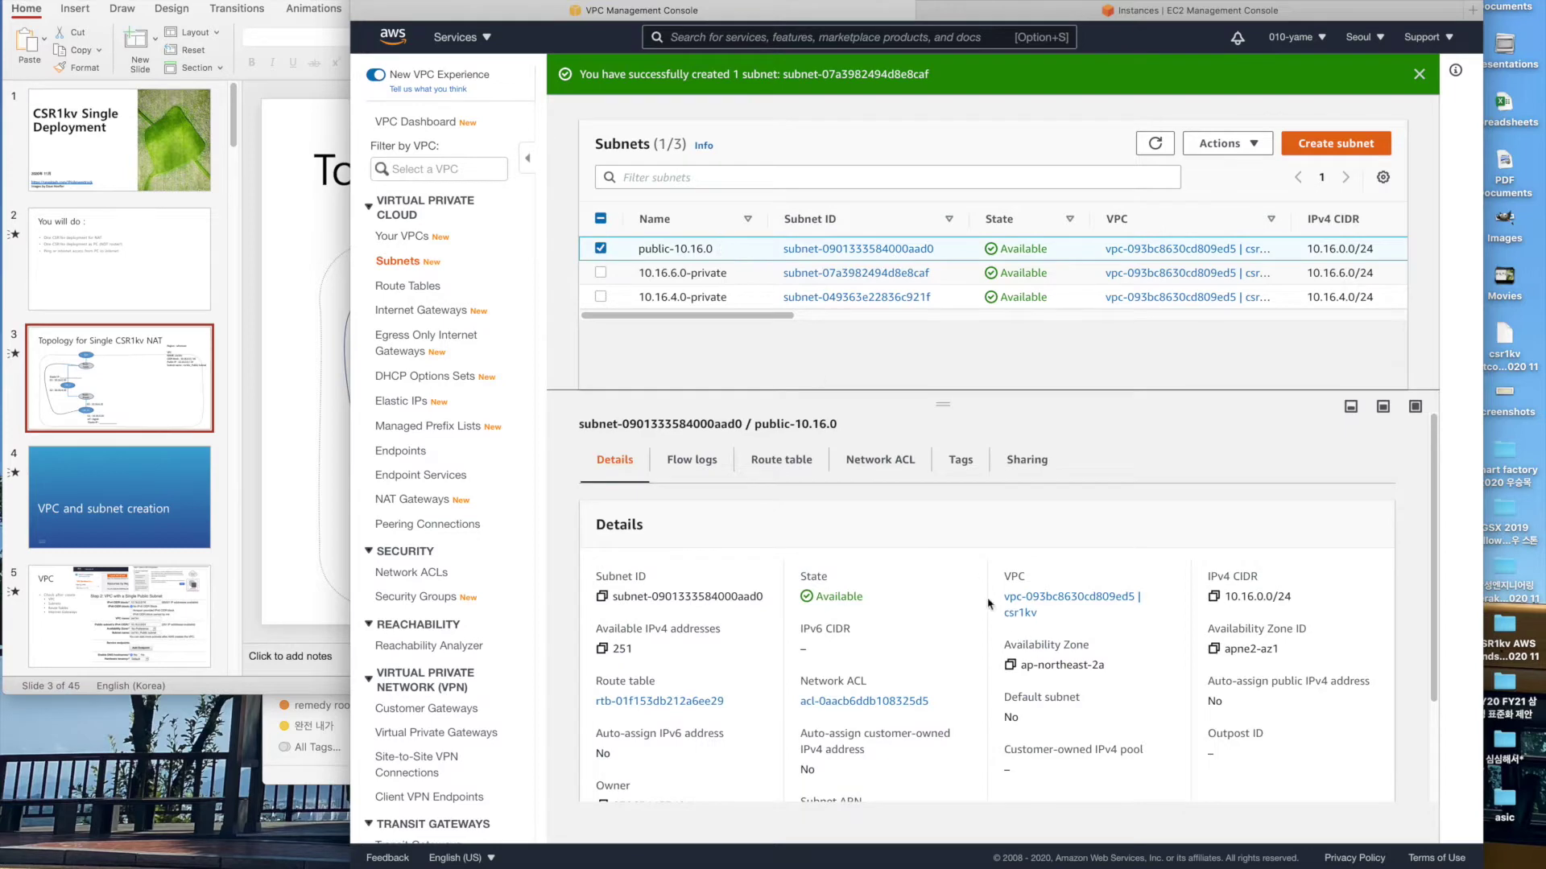
left_click(600, 249)
left_click(599, 273)
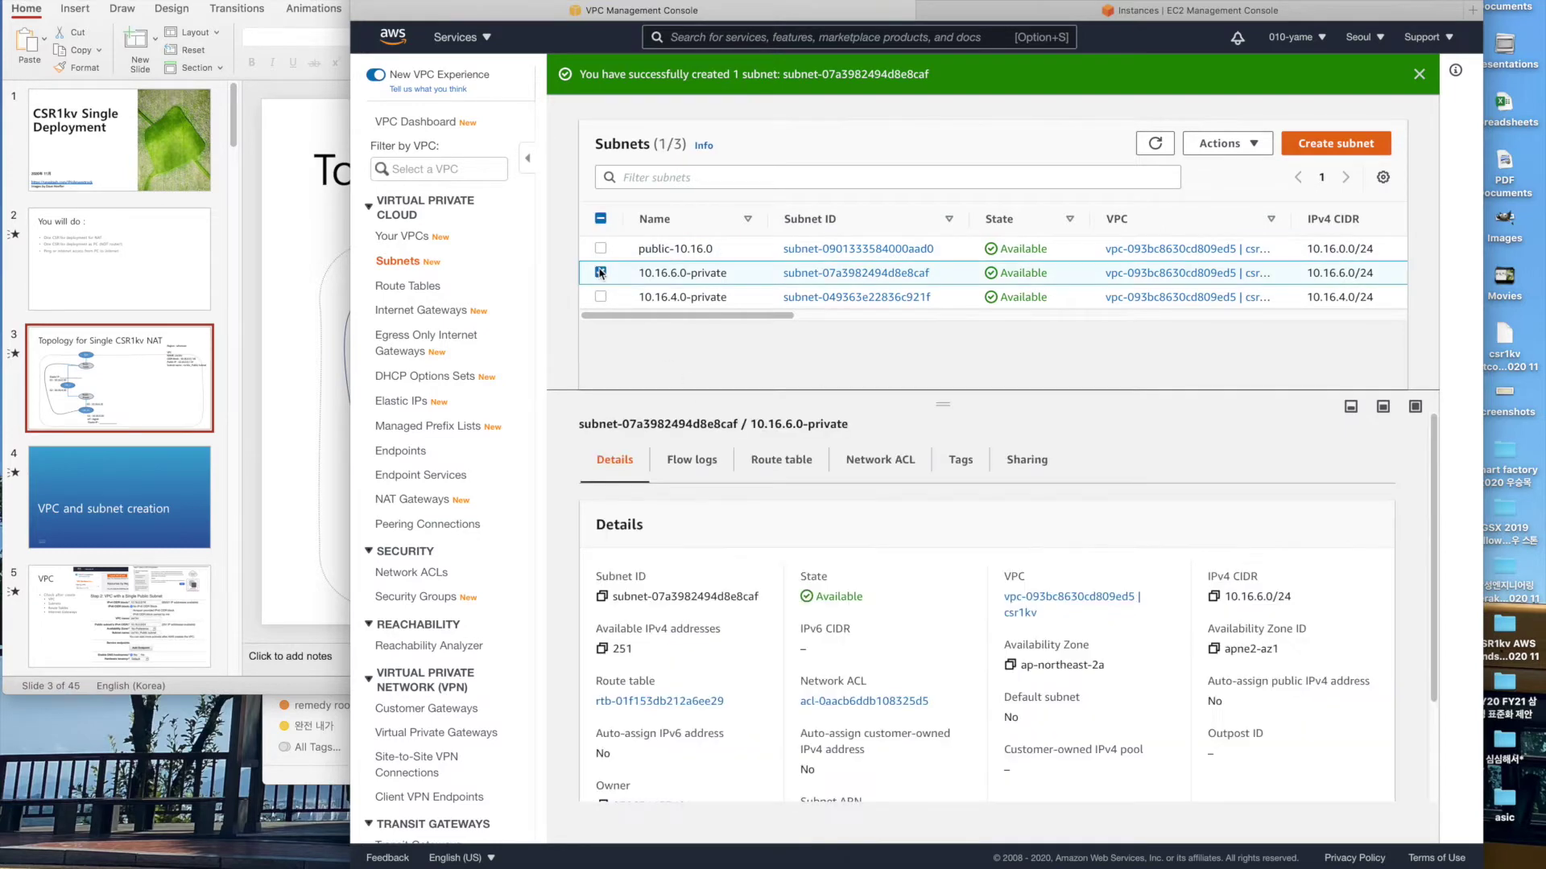
left_click(600, 280)
left_click(600, 295)
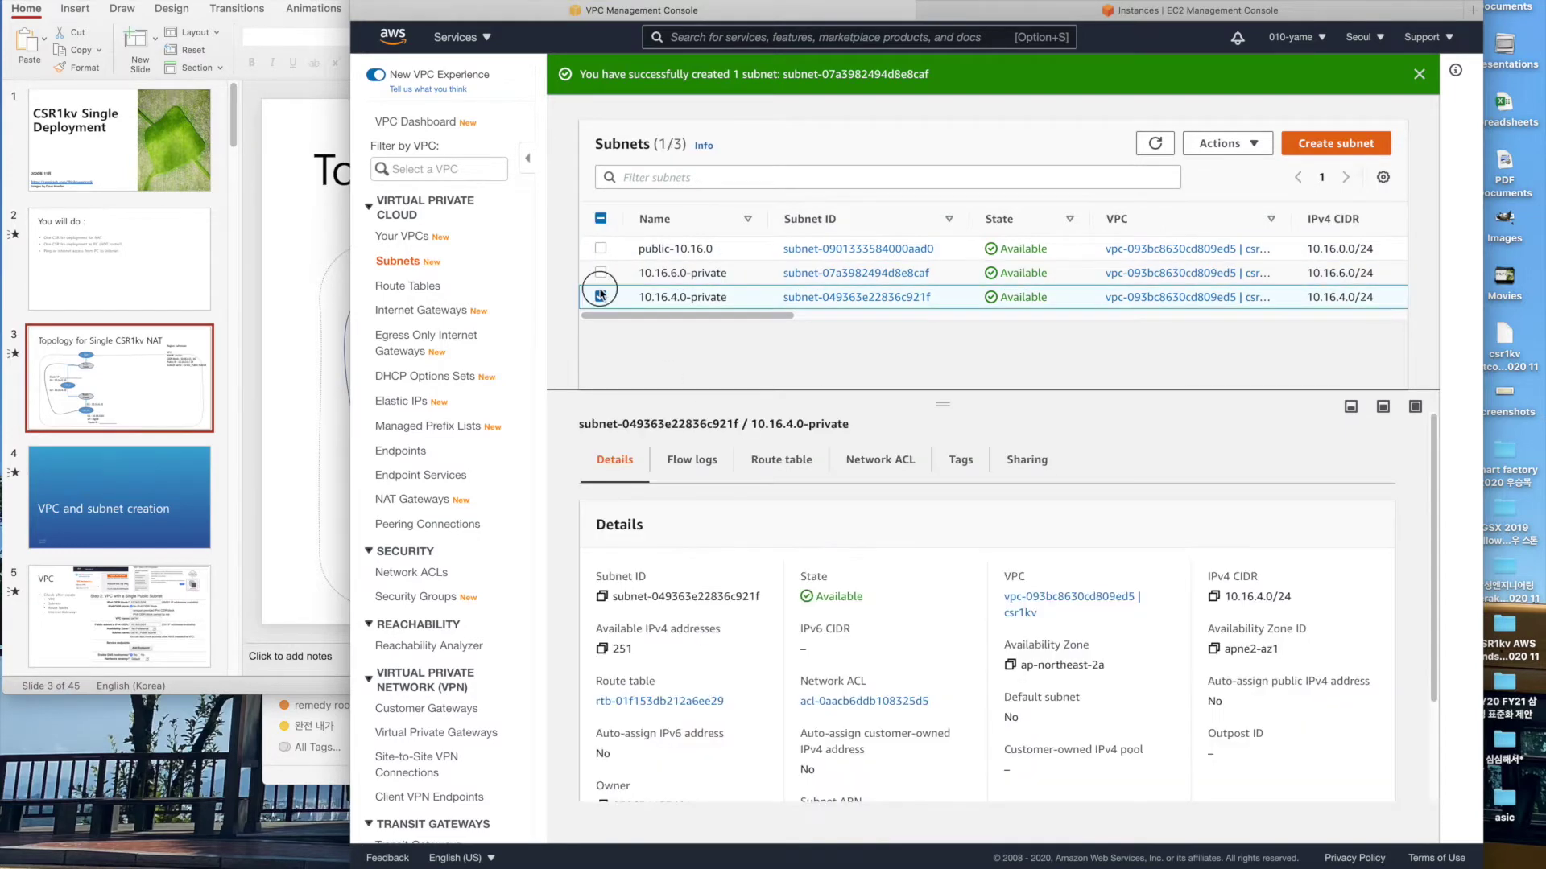
left_click(600, 295)
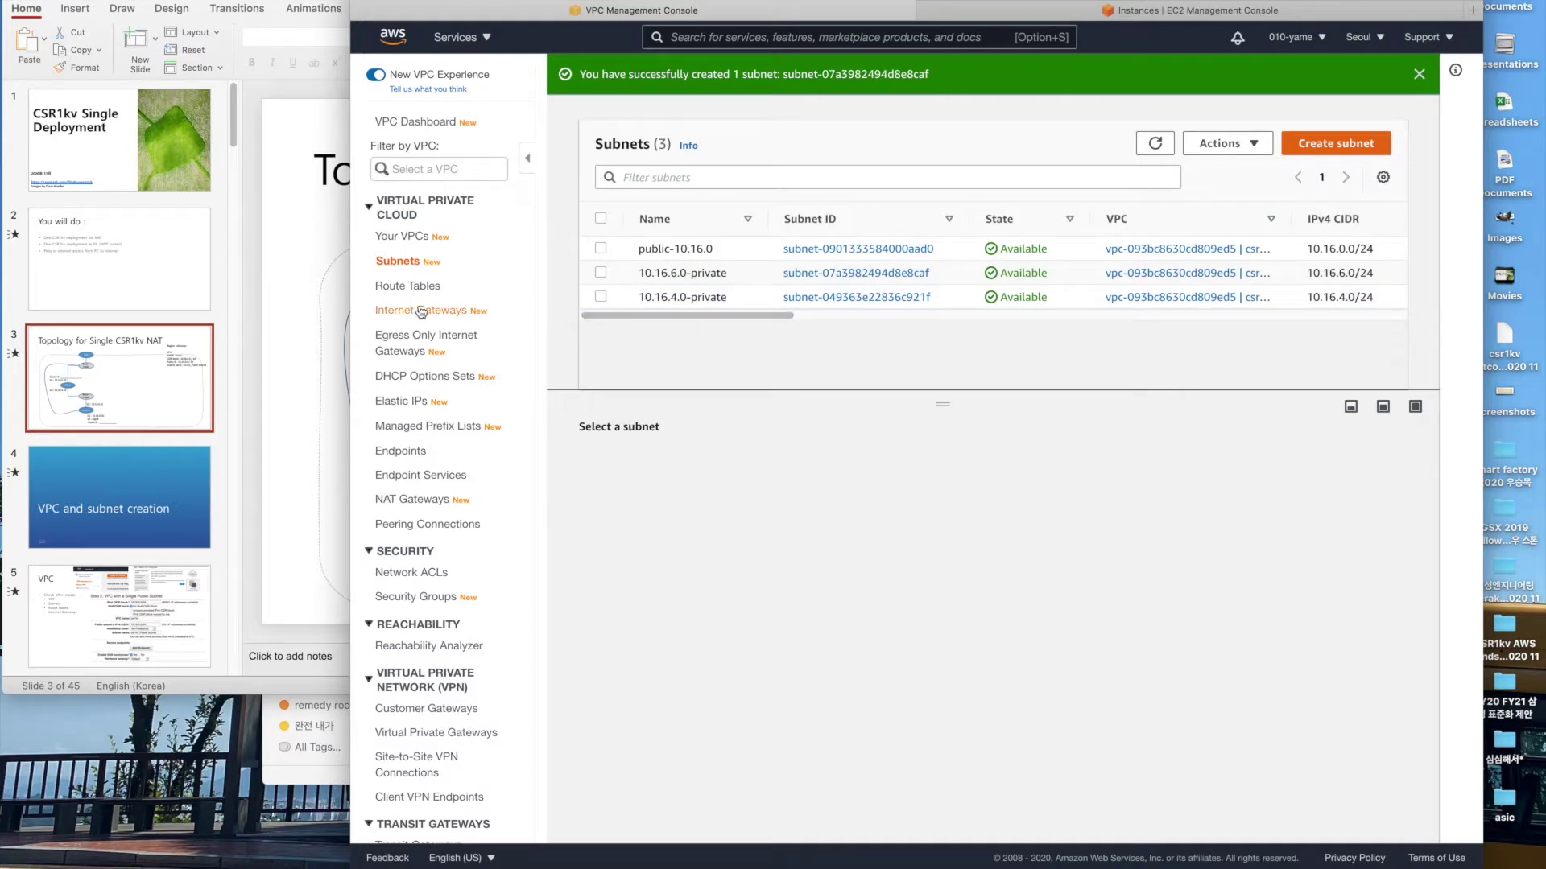
Review the routes and subnet associations of the csr1kv VPC's main route table.
left_click(412, 286)
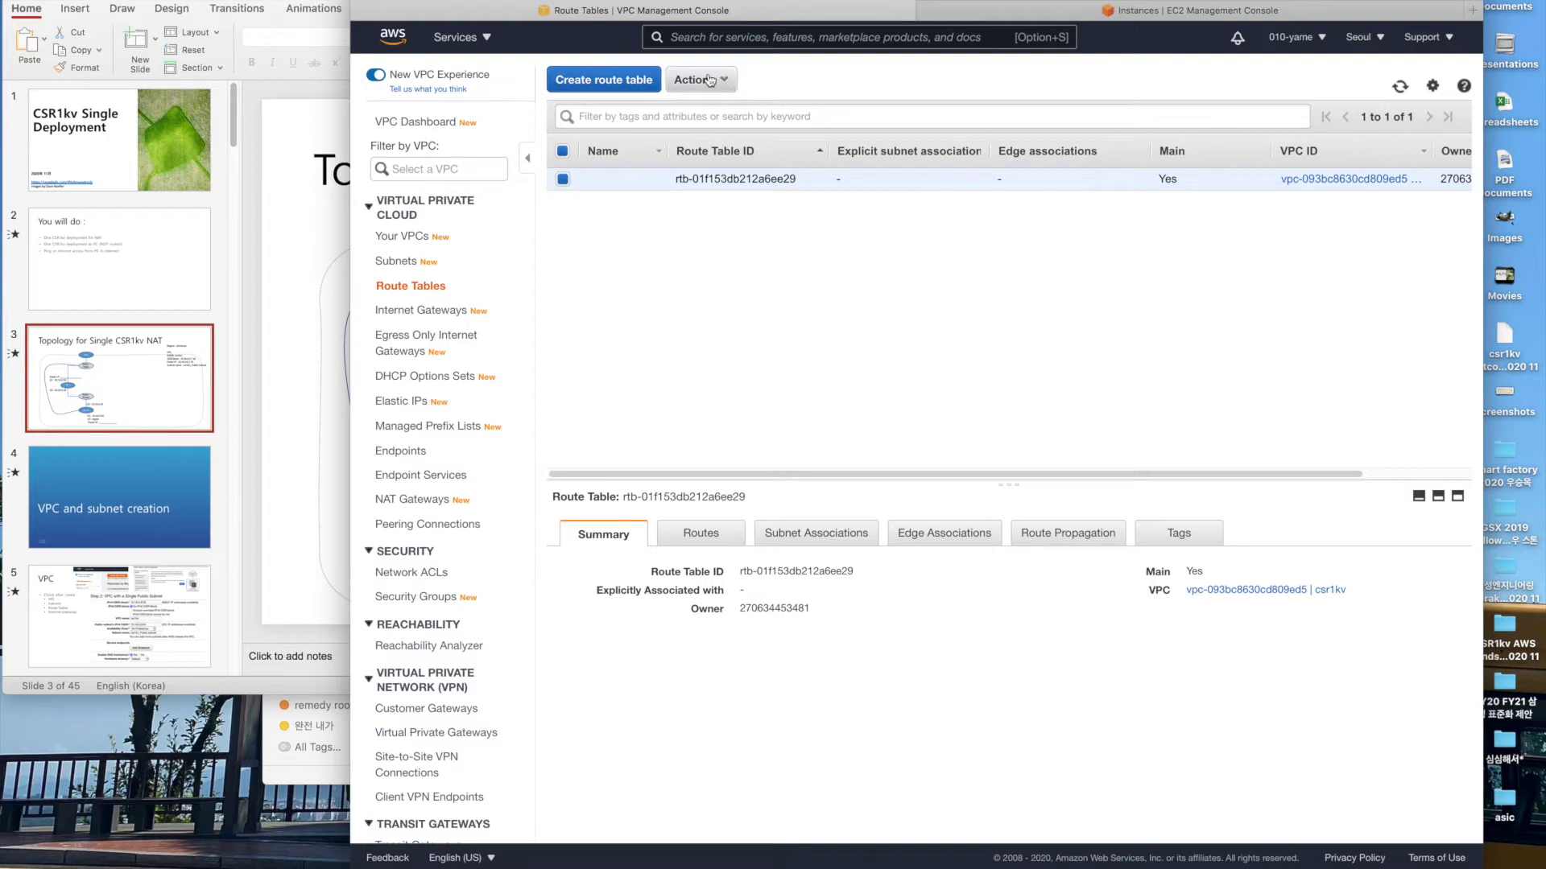
left_click(702, 533)
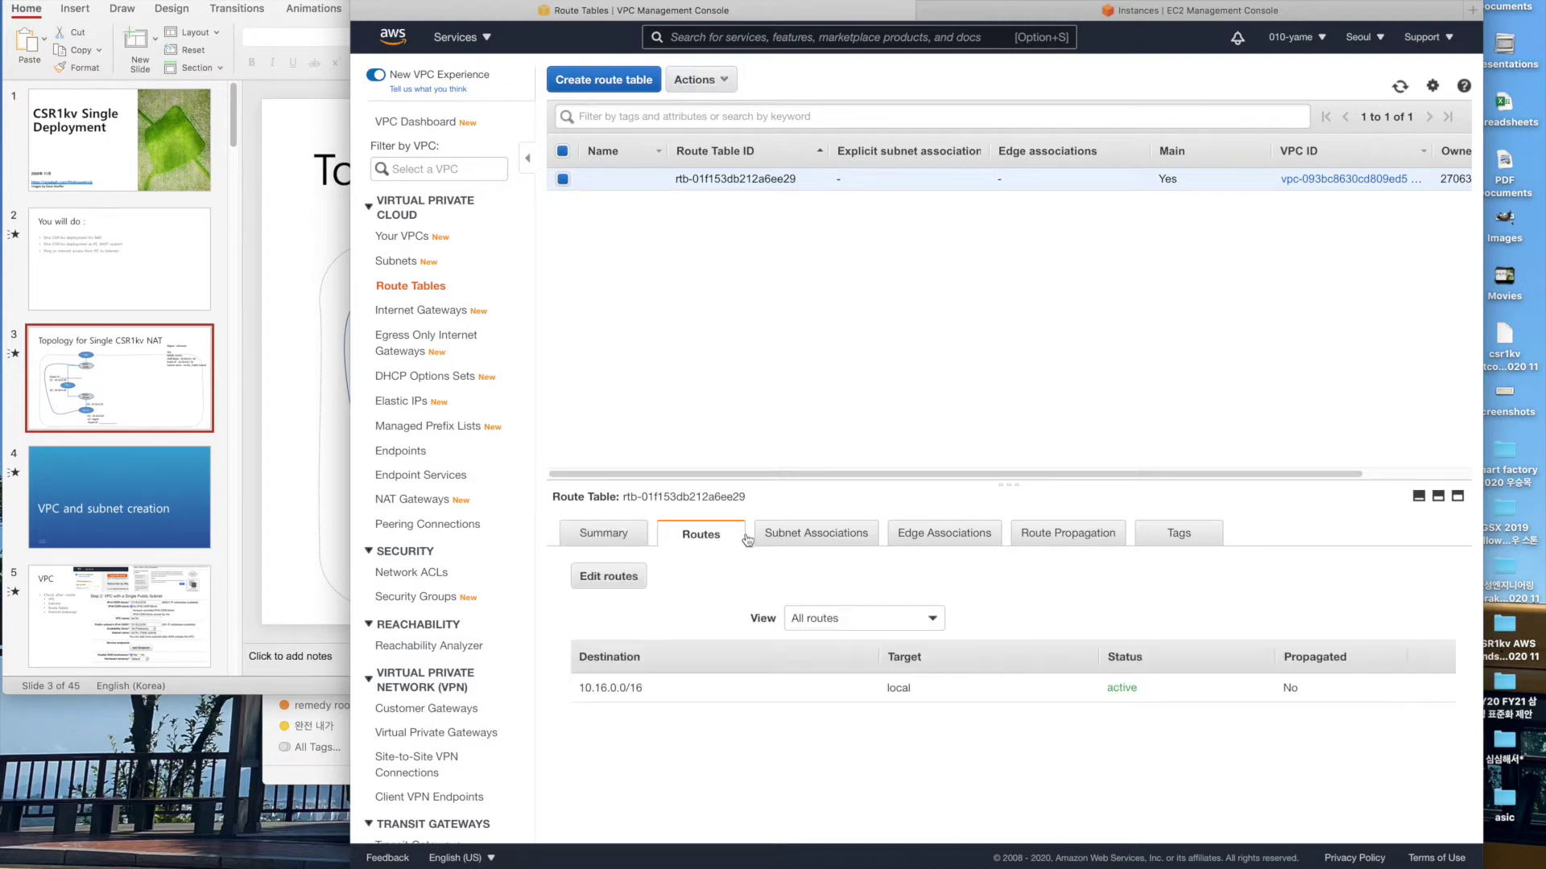
left_click(785, 536)
left_click(700, 535)
Name the csr1kv VPC's main route table public.
left_click(643, 180)
left_click(651, 184)
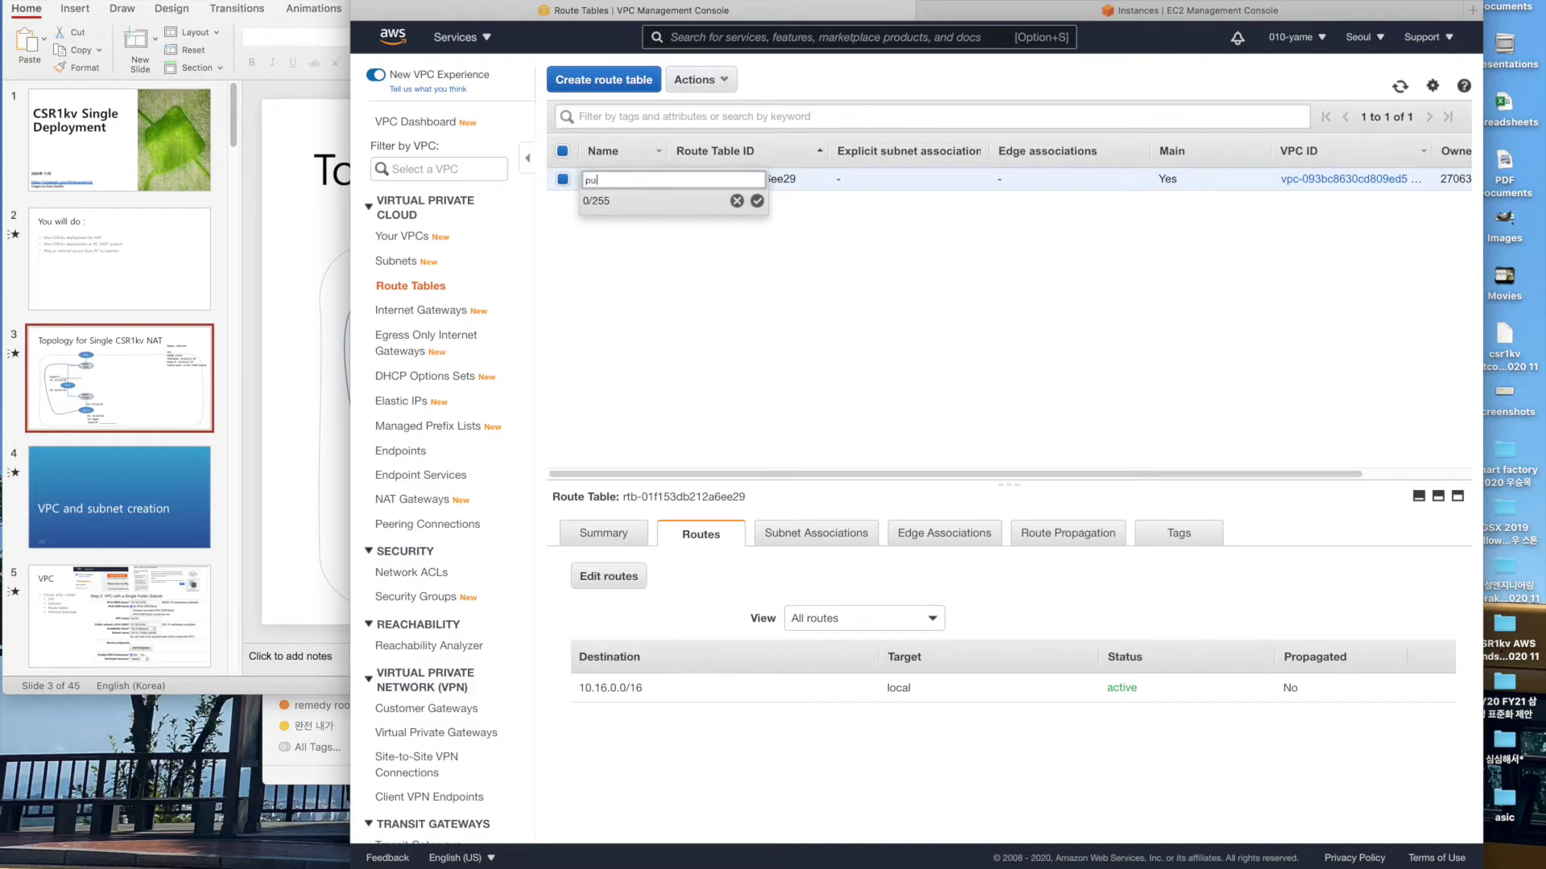
key("Return")
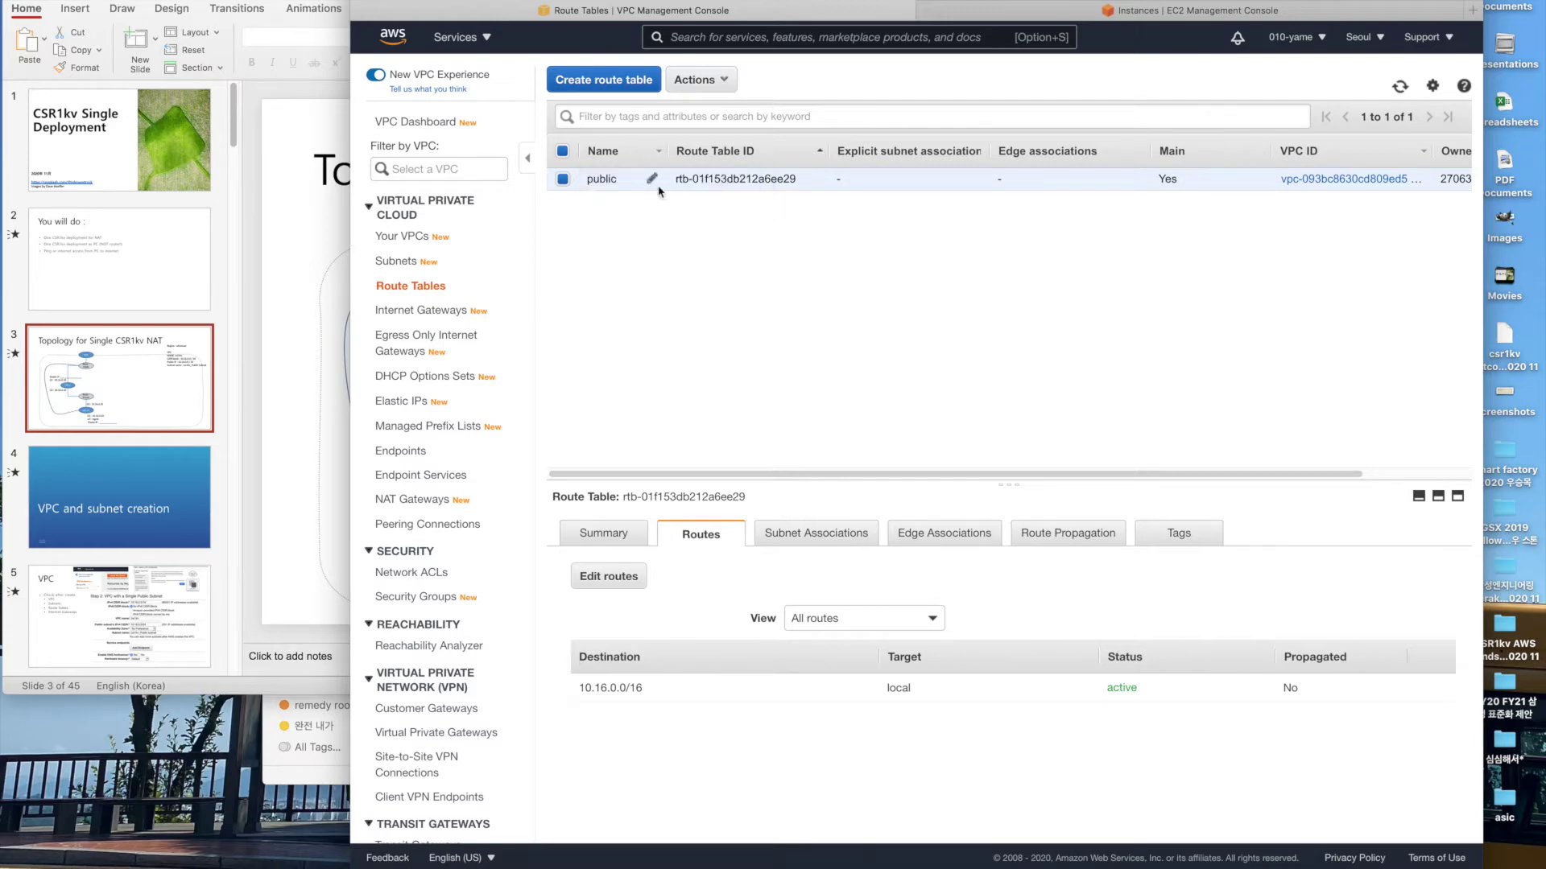
Create a second route table named private in the csr1kv VPC, checking the topology slide for the private route.
left_click(623, 81)
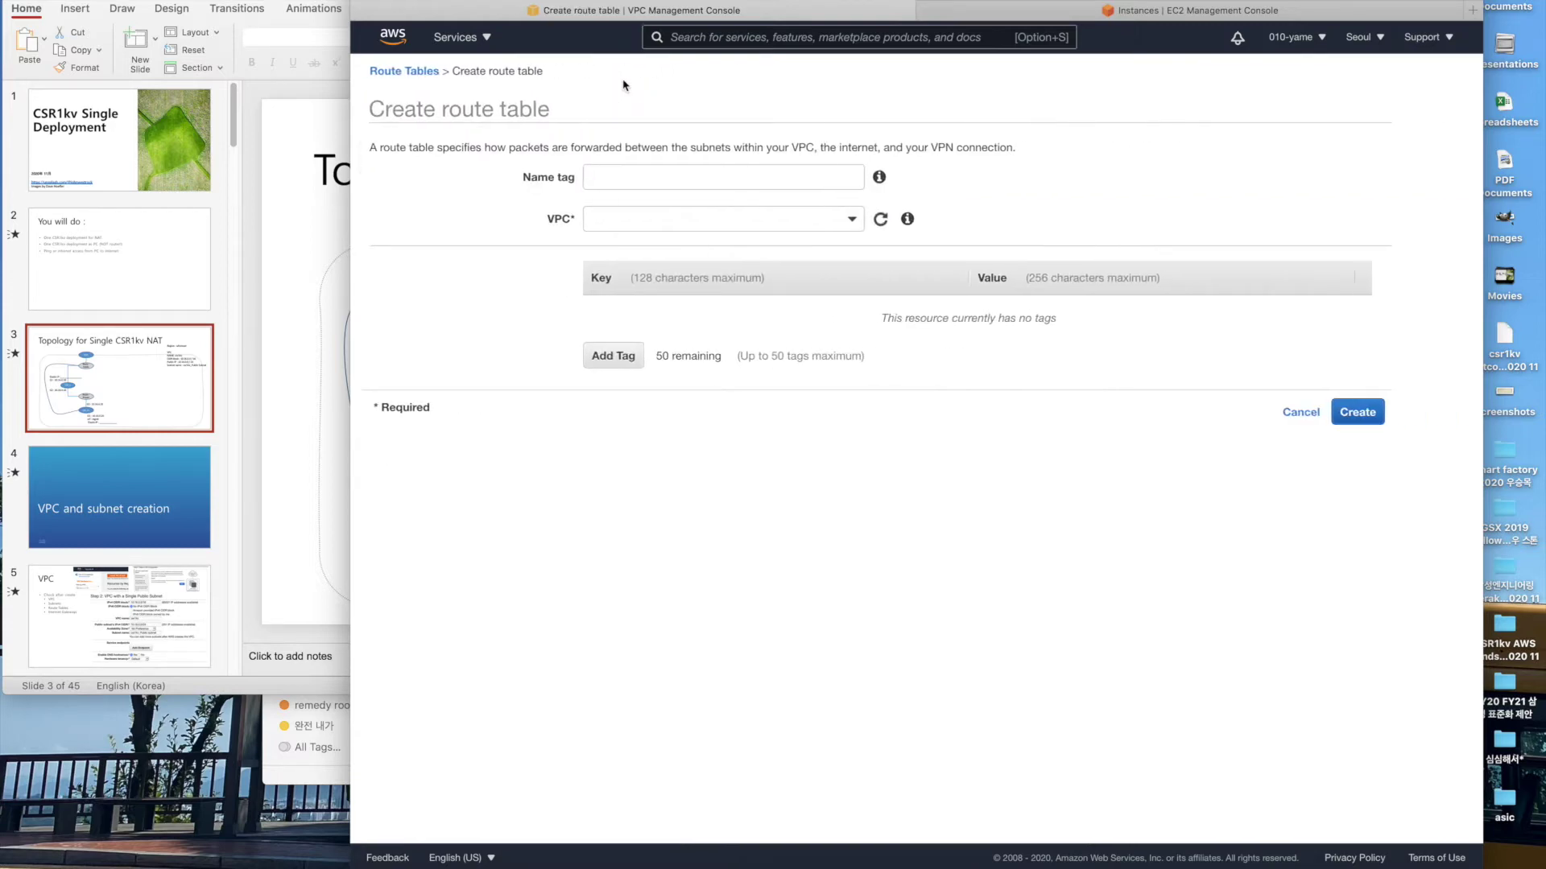
left_click(683, 172)
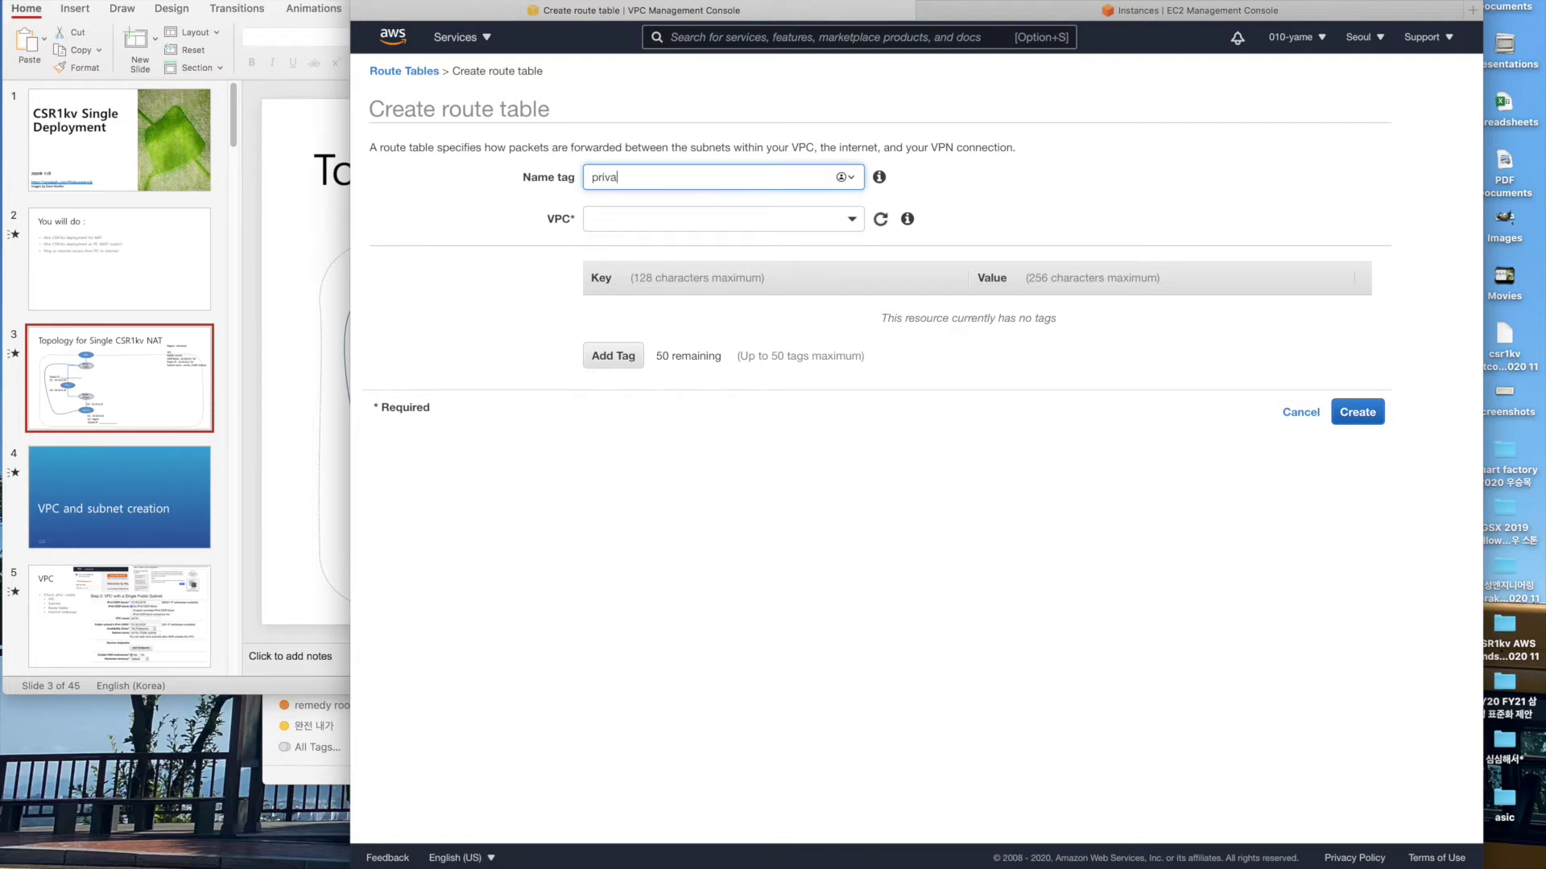
left_click(343, 329)
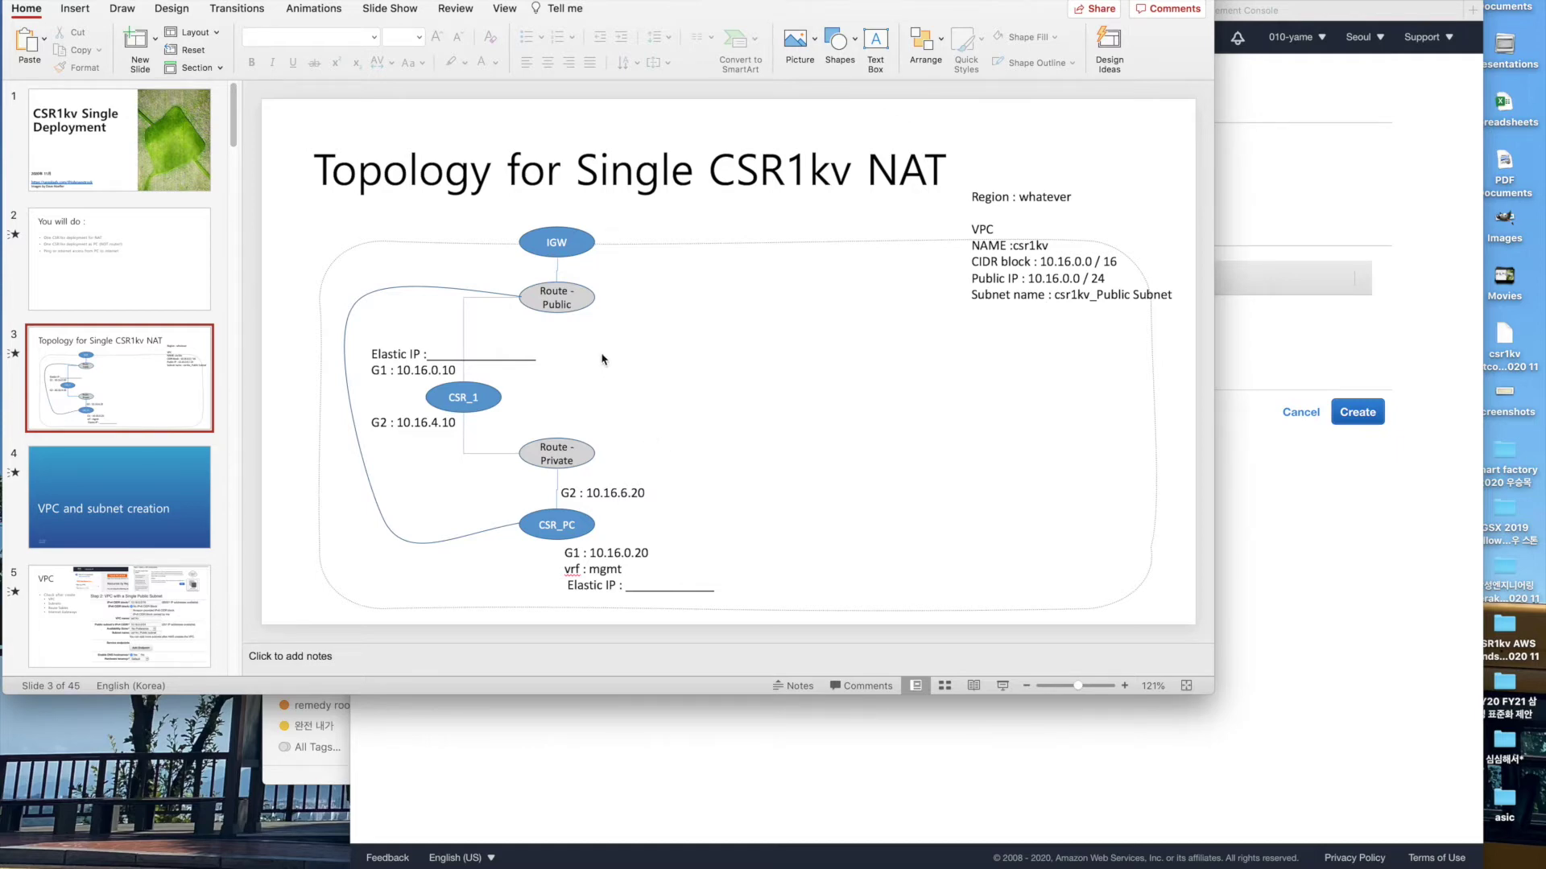
left_click(1284, 456)
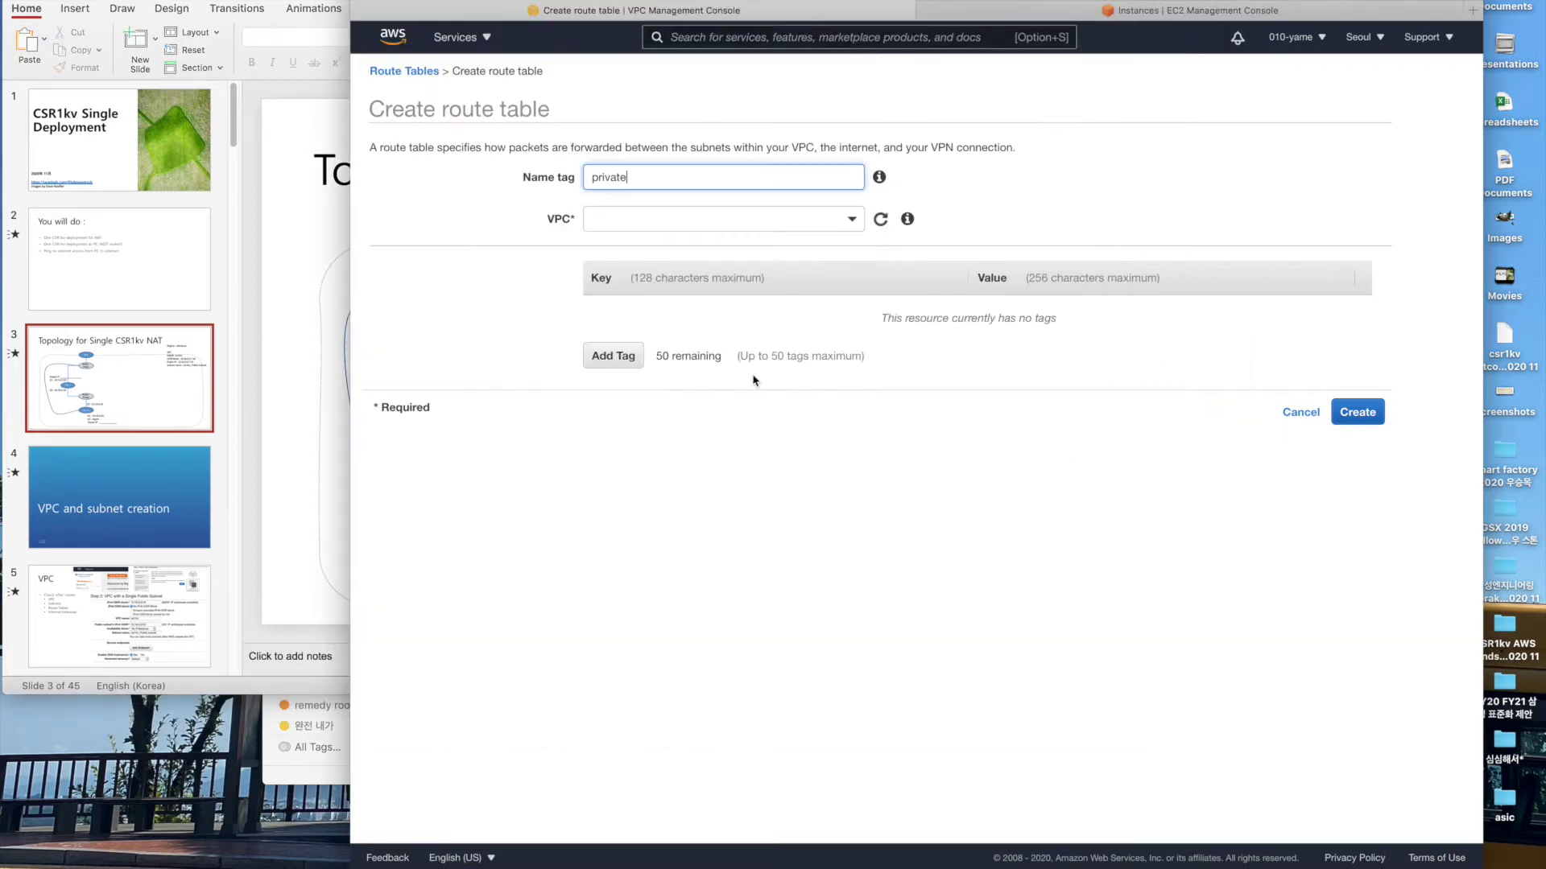
left_click(765, 227)
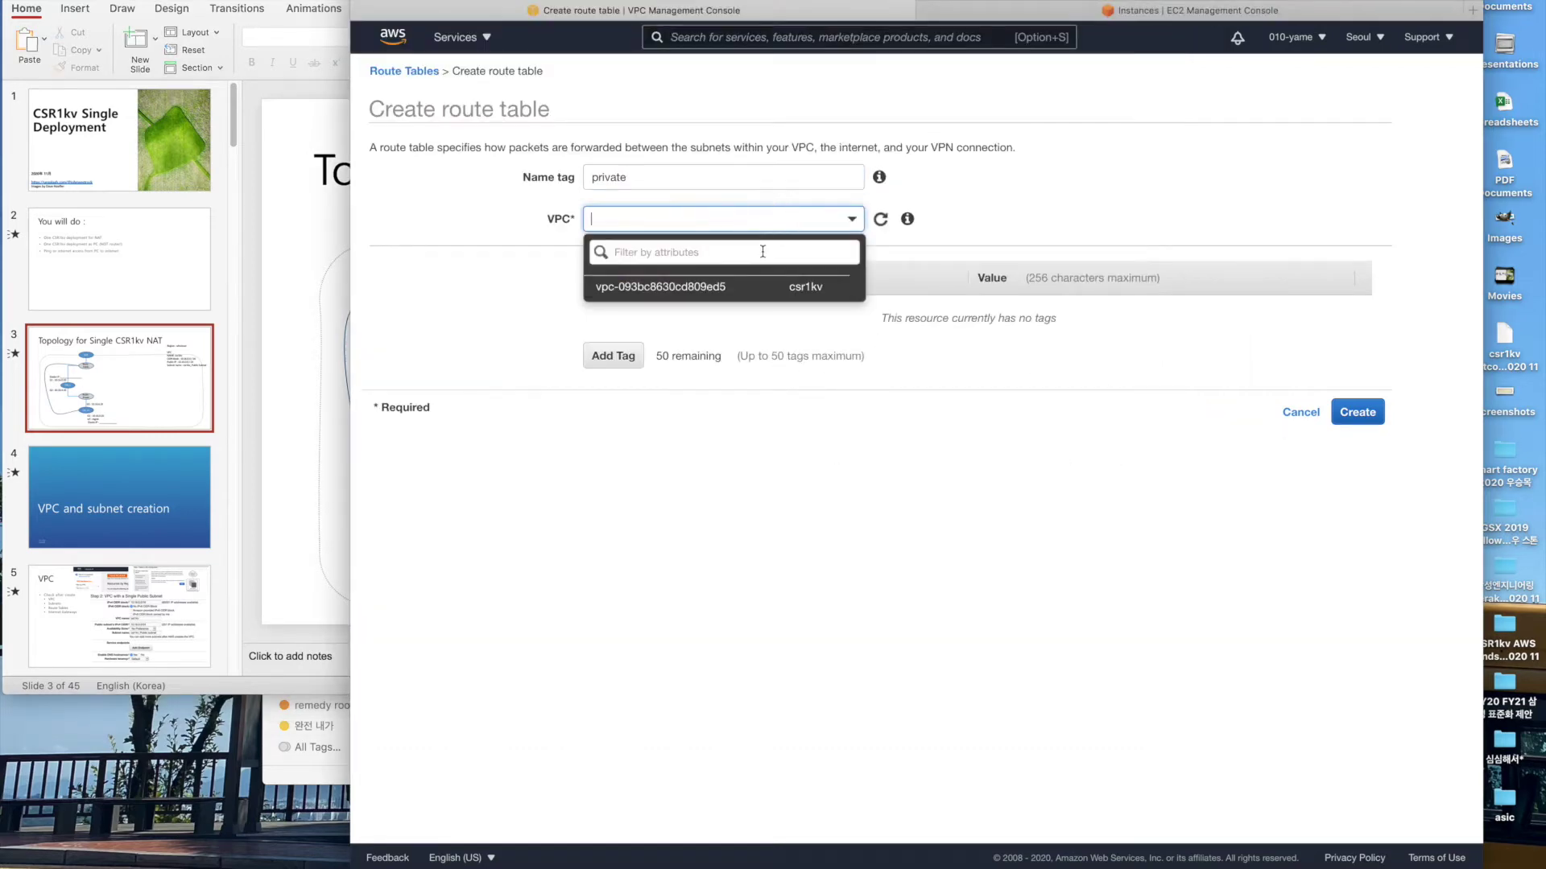
left_click(763, 292)
left_click(1357, 412)
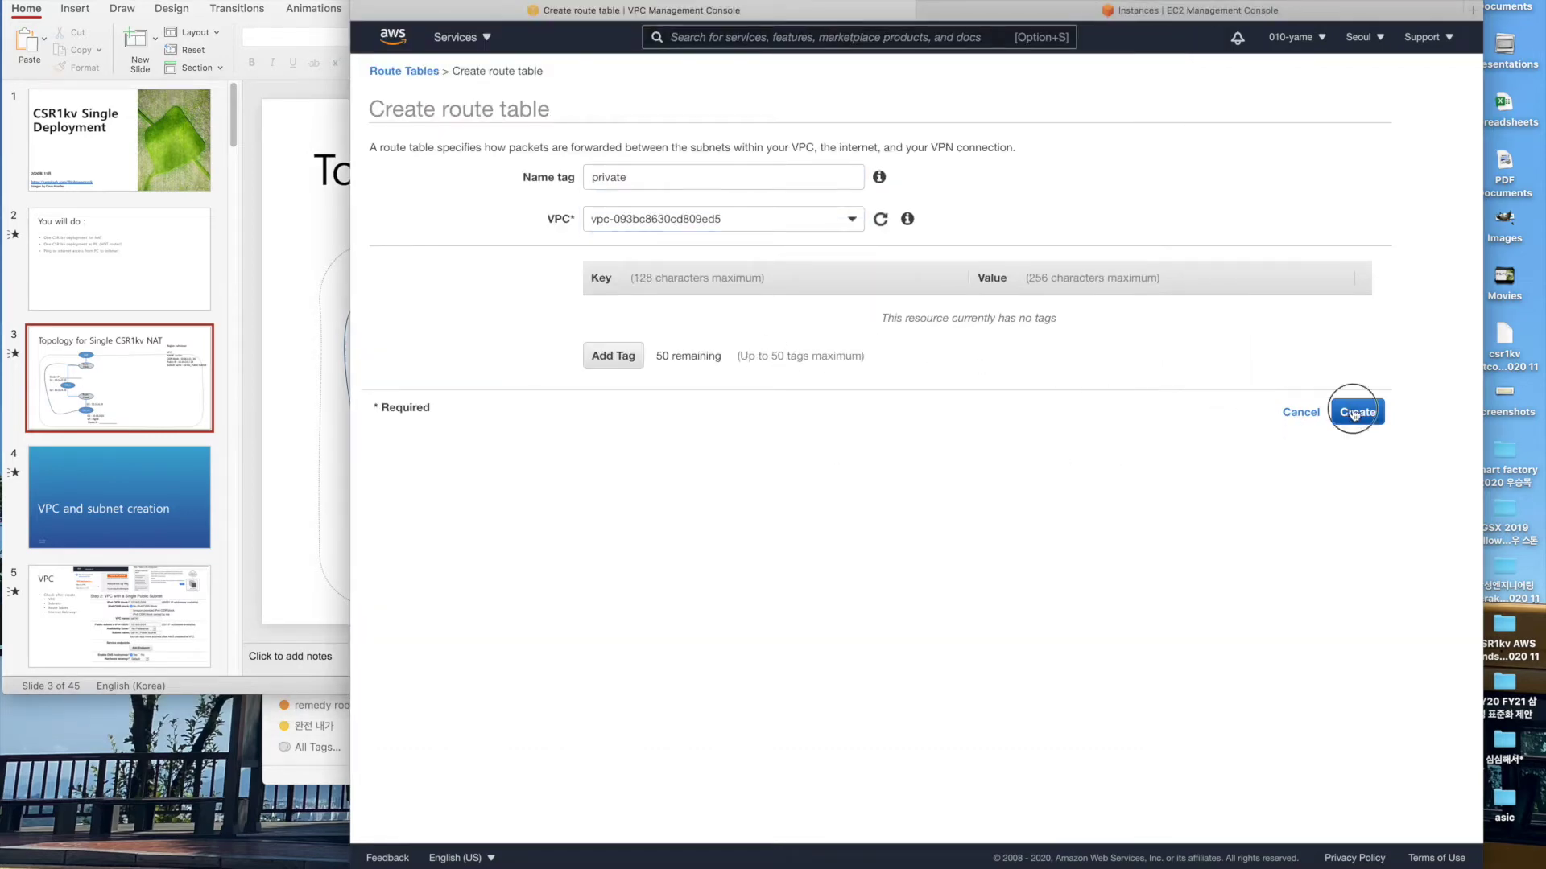
left_click(1098, 252)
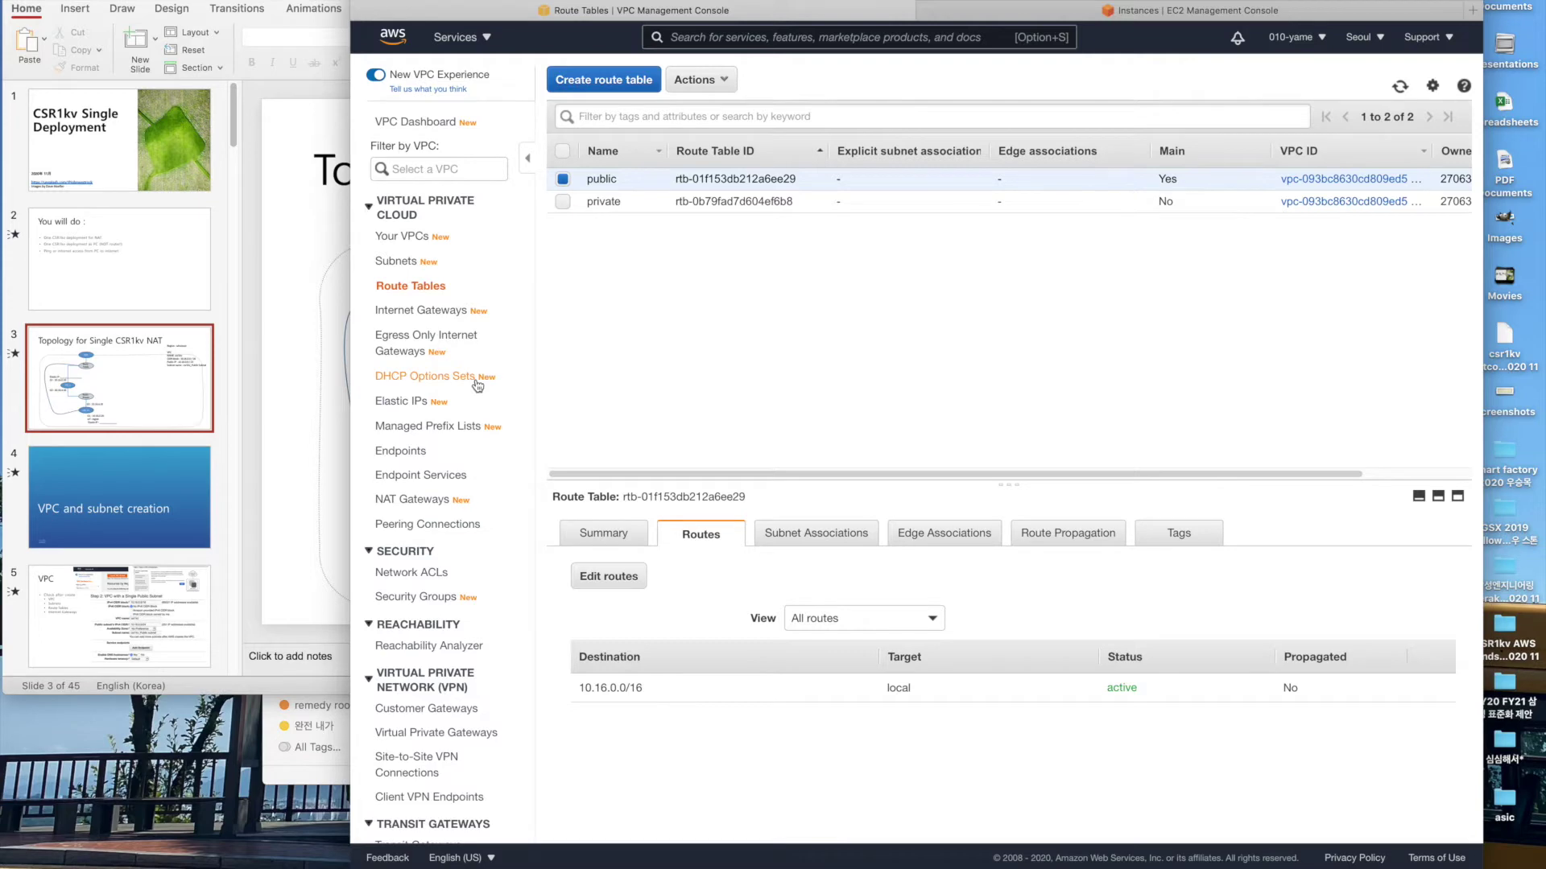
Create an internet gateway with the name tag IGW-for-csr1kv-vpc.
left_click(463, 309)
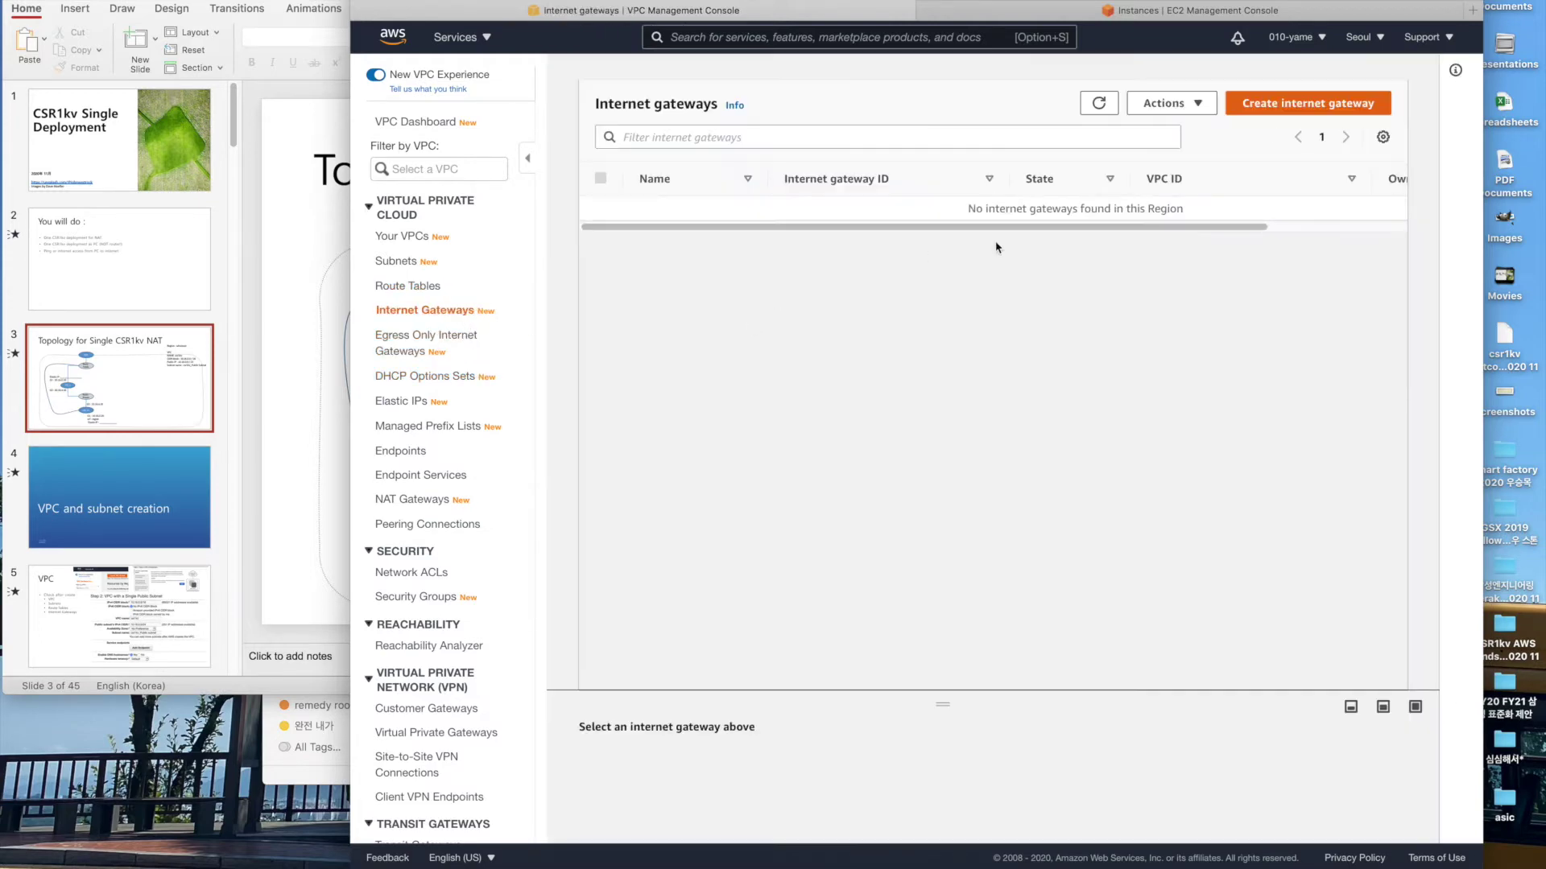
left_click(1296, 108)
left_click(687, 290)
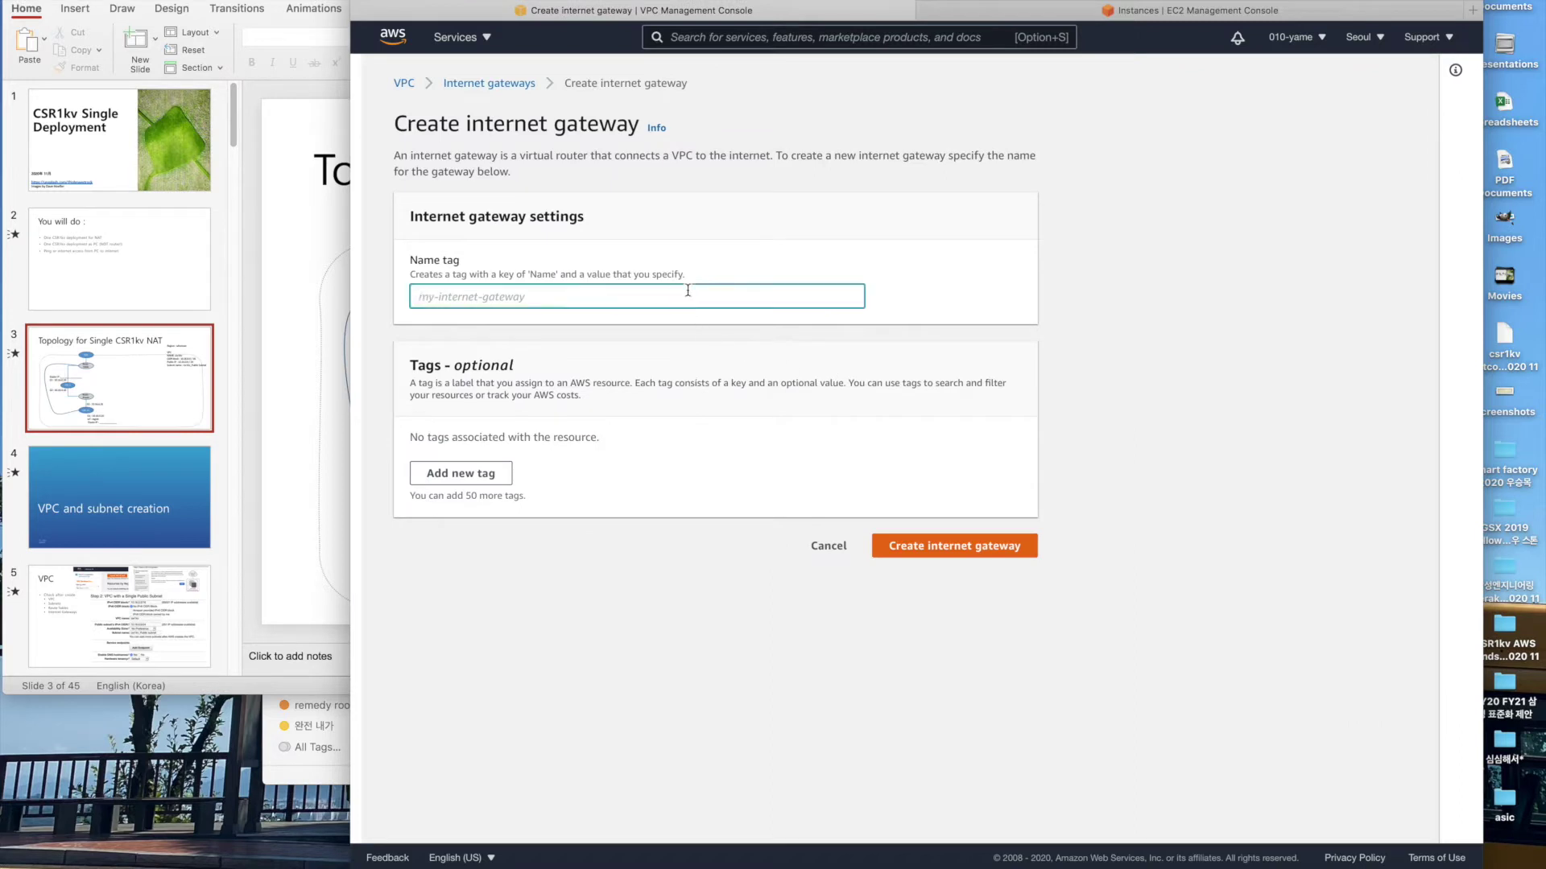
type("IG")
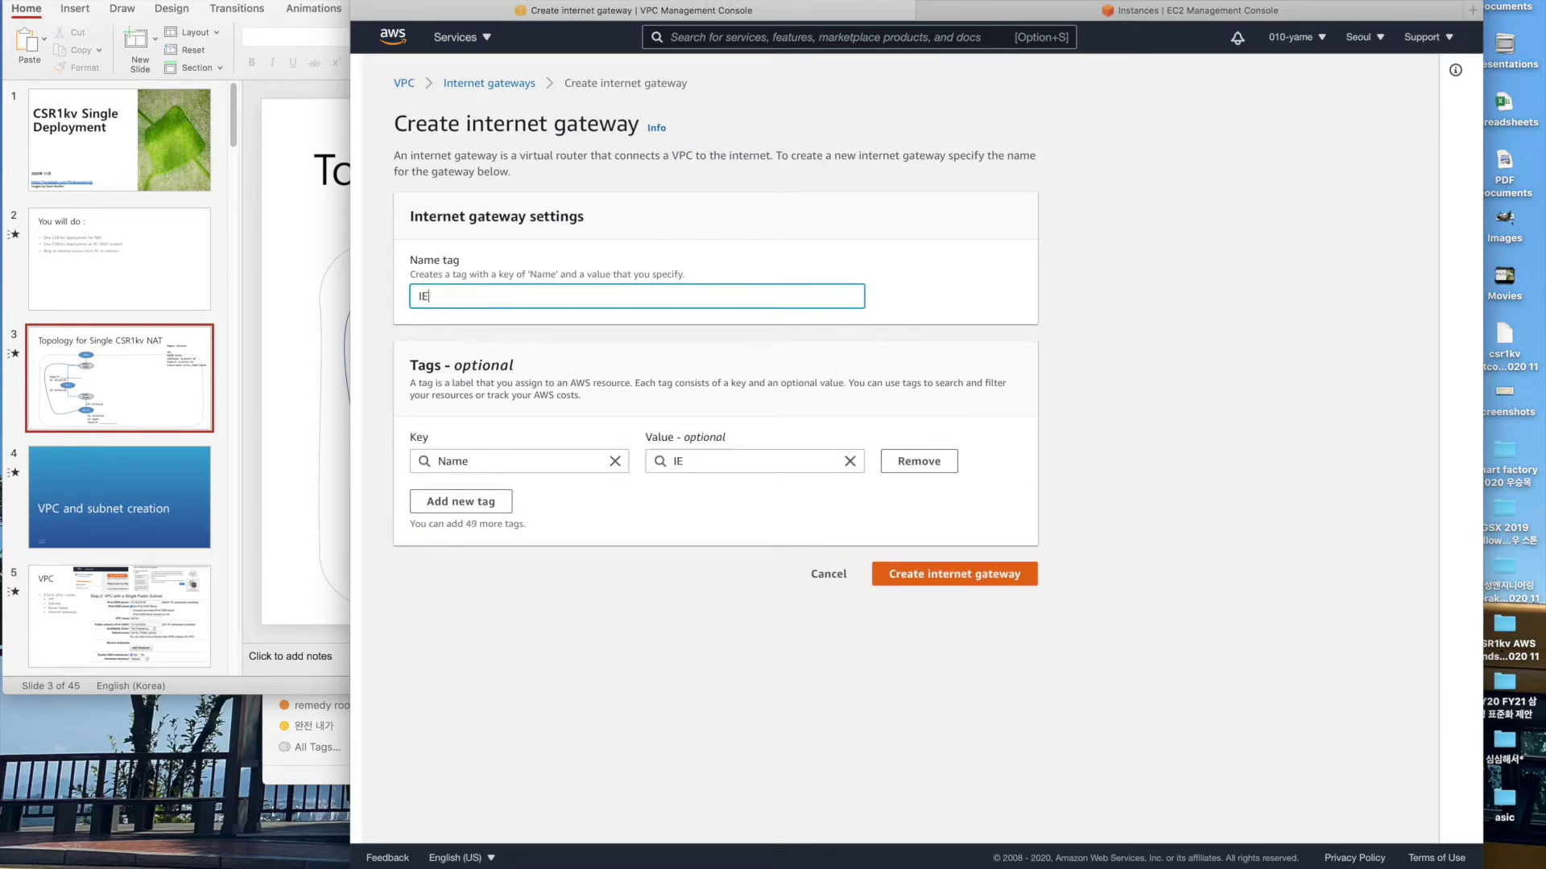
type("W-for-csr1kv-vpc")
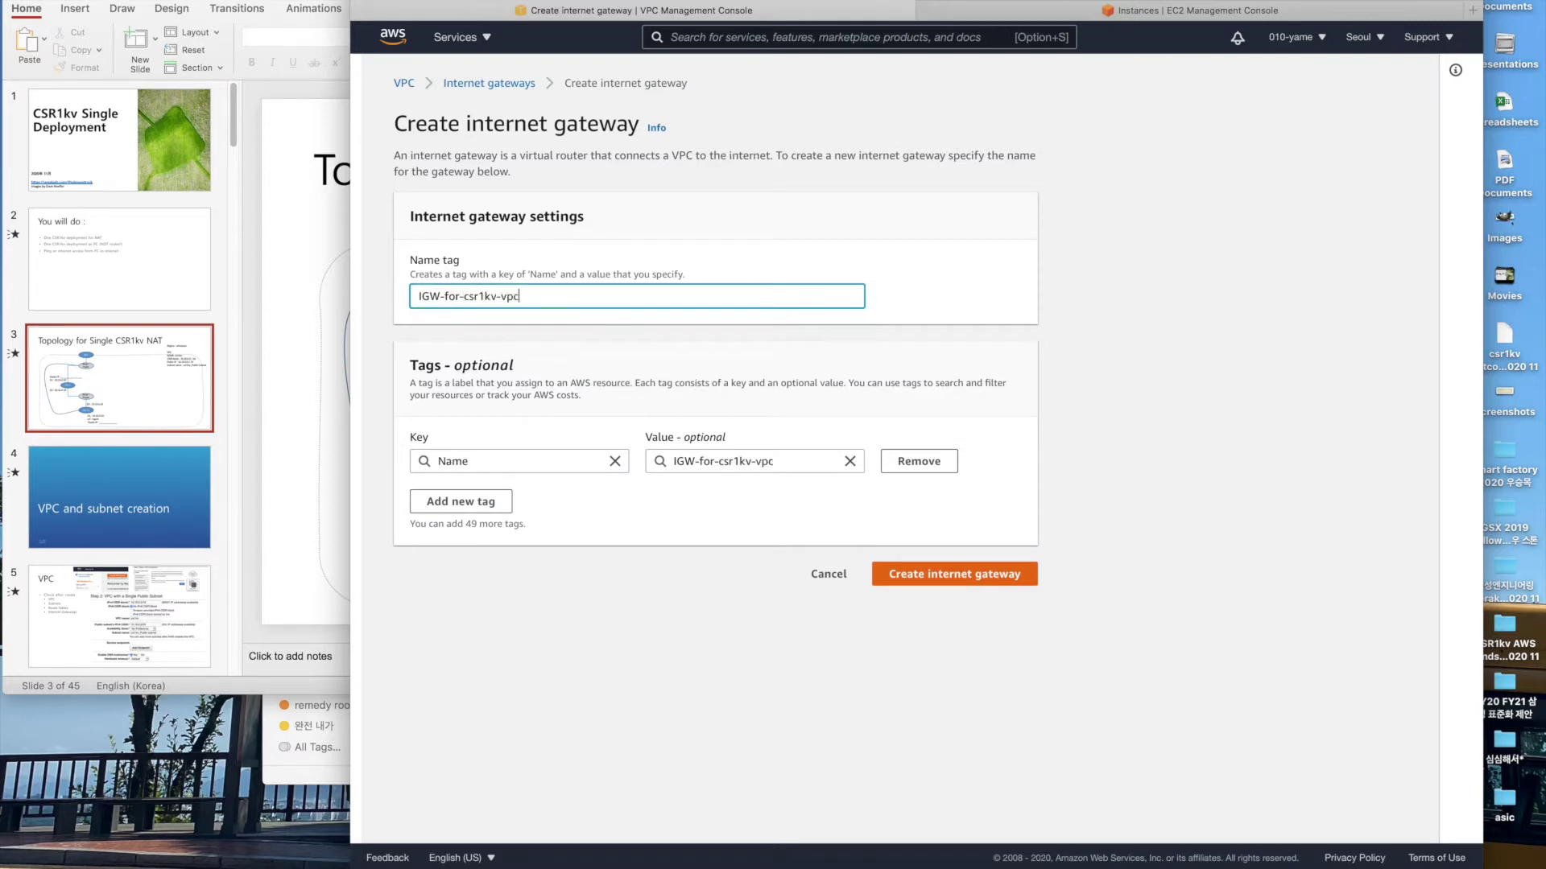
left_click(943, 573)
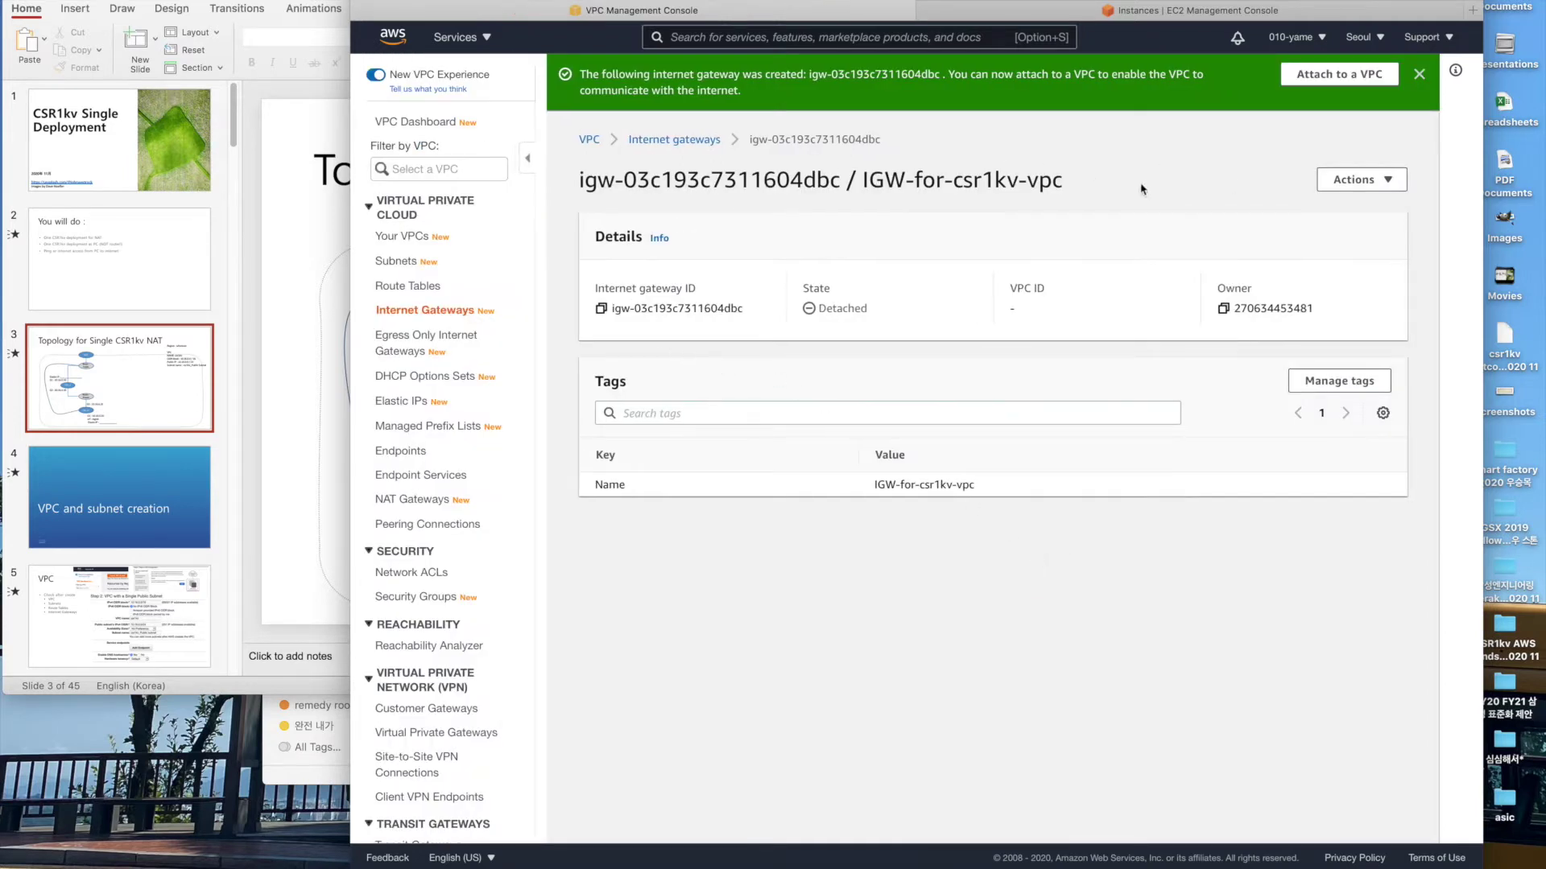
Attach the IGW-for-csr1kv-vpc internet gateway to the csr1kv VPC.
left_click(1343, 179)
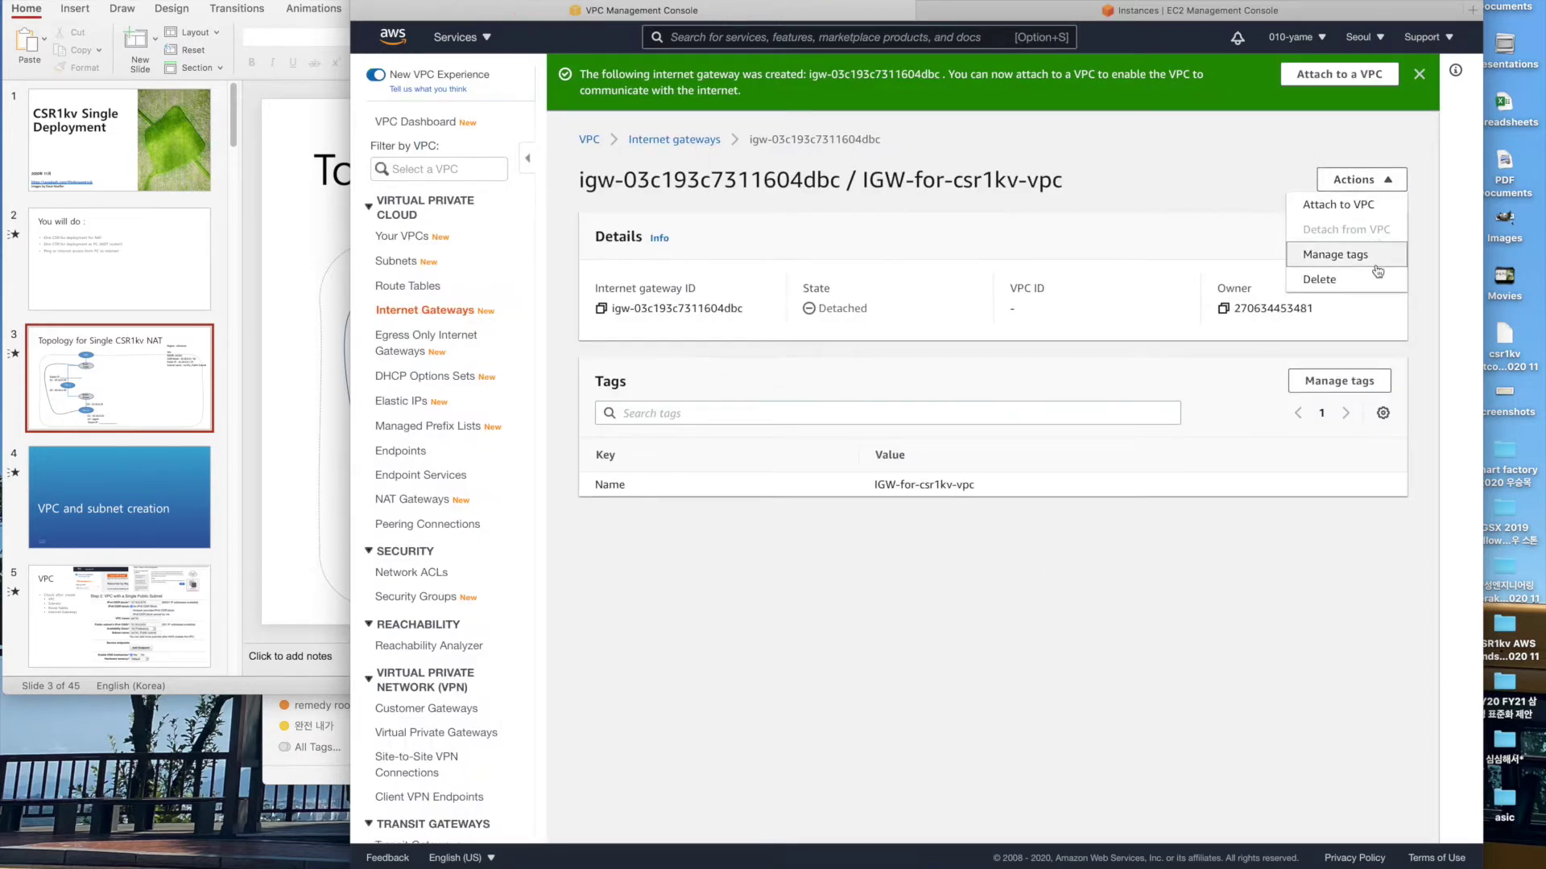
left_click(1337, 204)
left_click(752, 273)
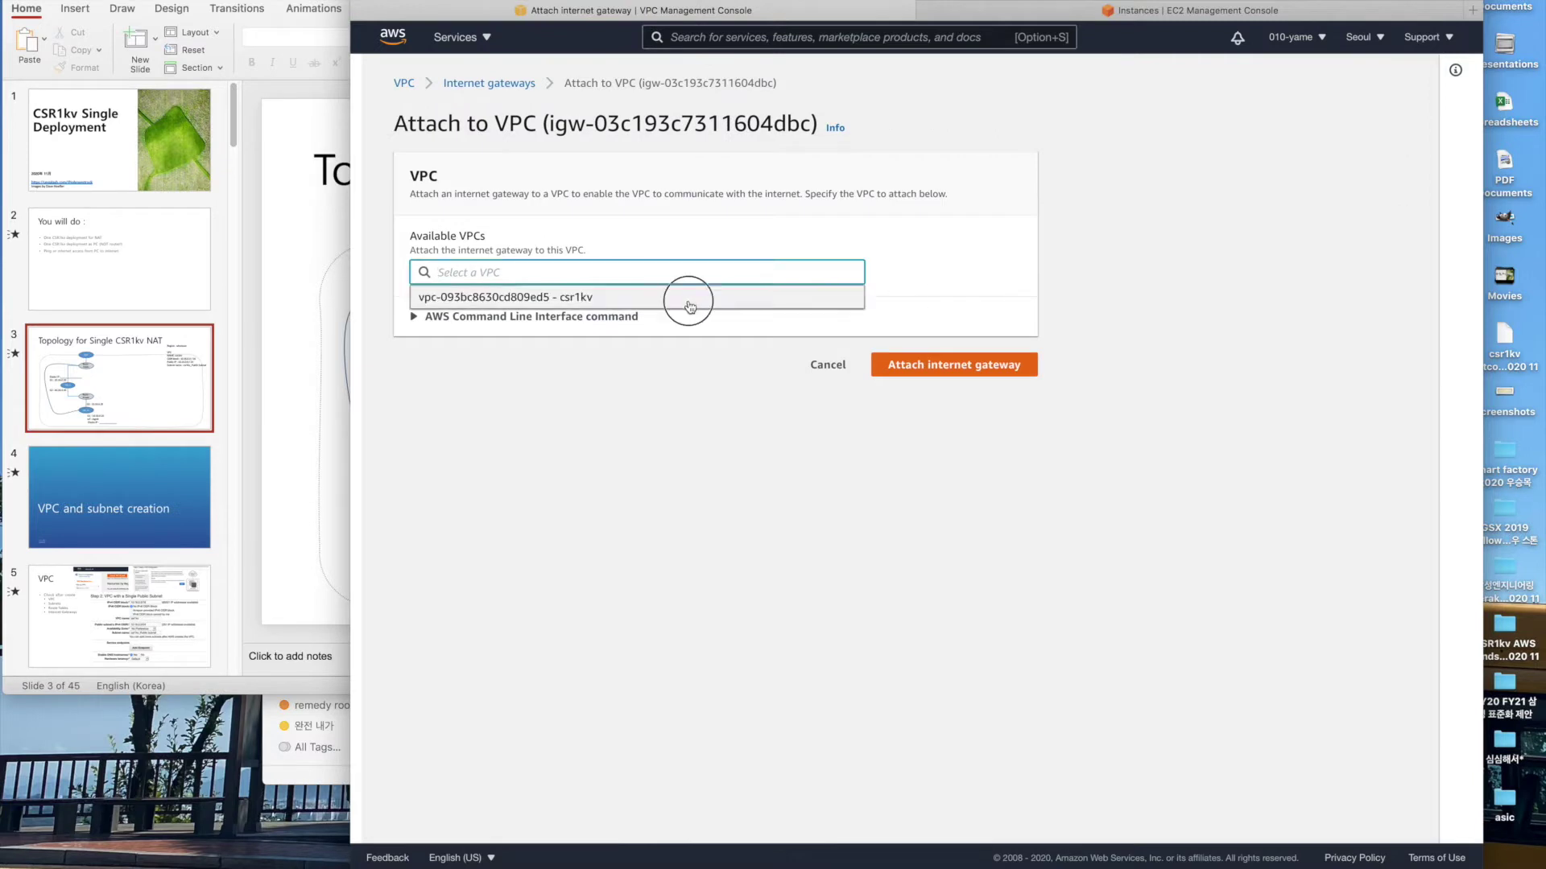
left_click(690, 299)
left_click(954, 364)
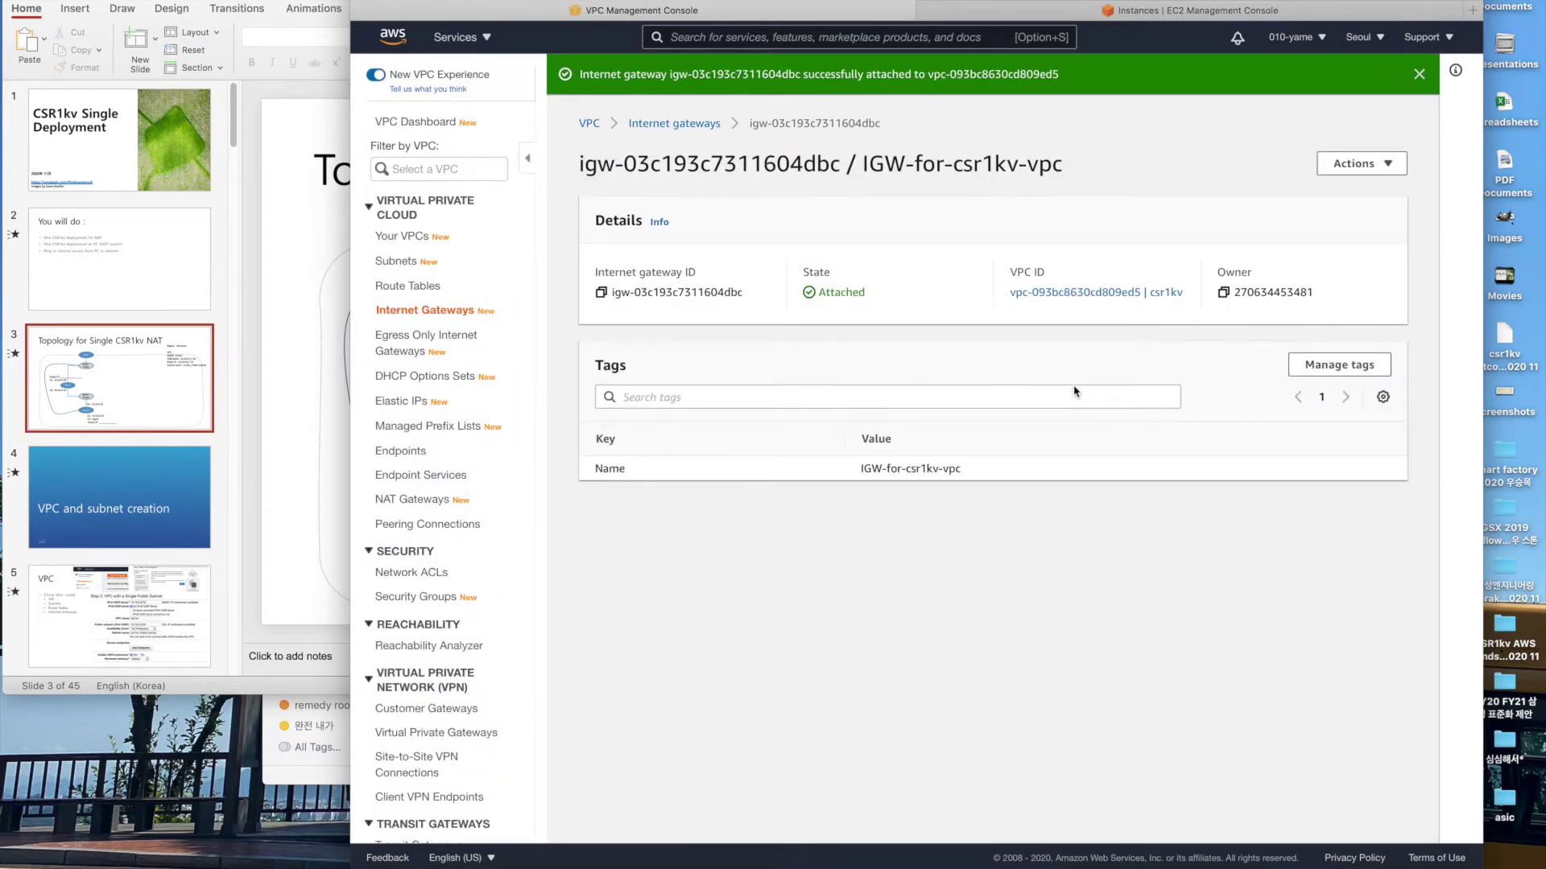
Add a default route 0.0.0.0/0 targeting the IGW-for-csr1kv-vpc internet gateway to the public route table and save it.
left_click(418, 266)
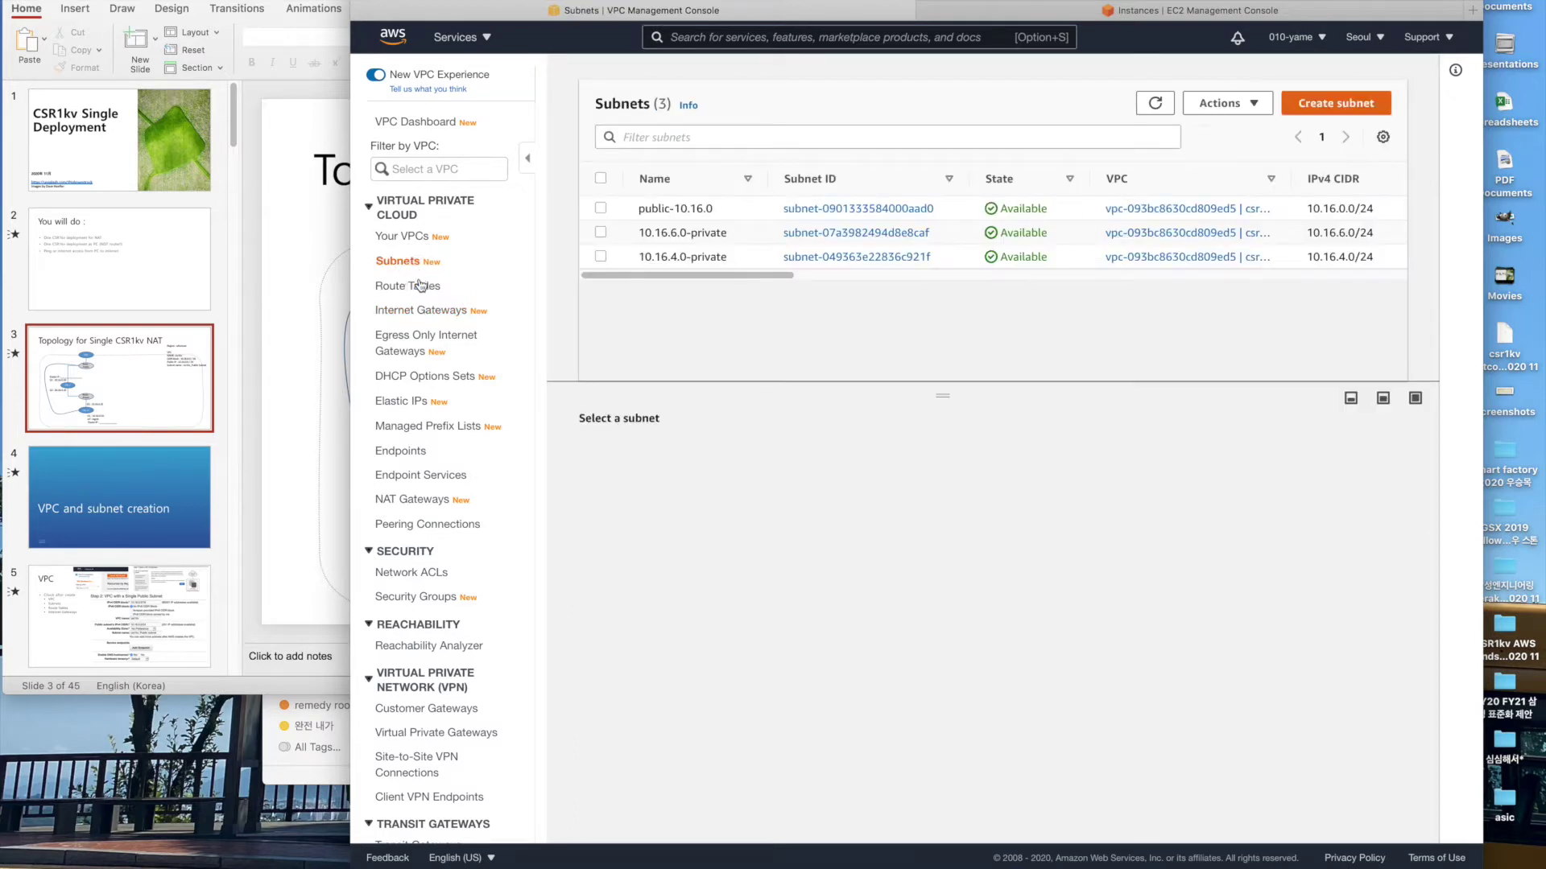
left_click(411, 286)
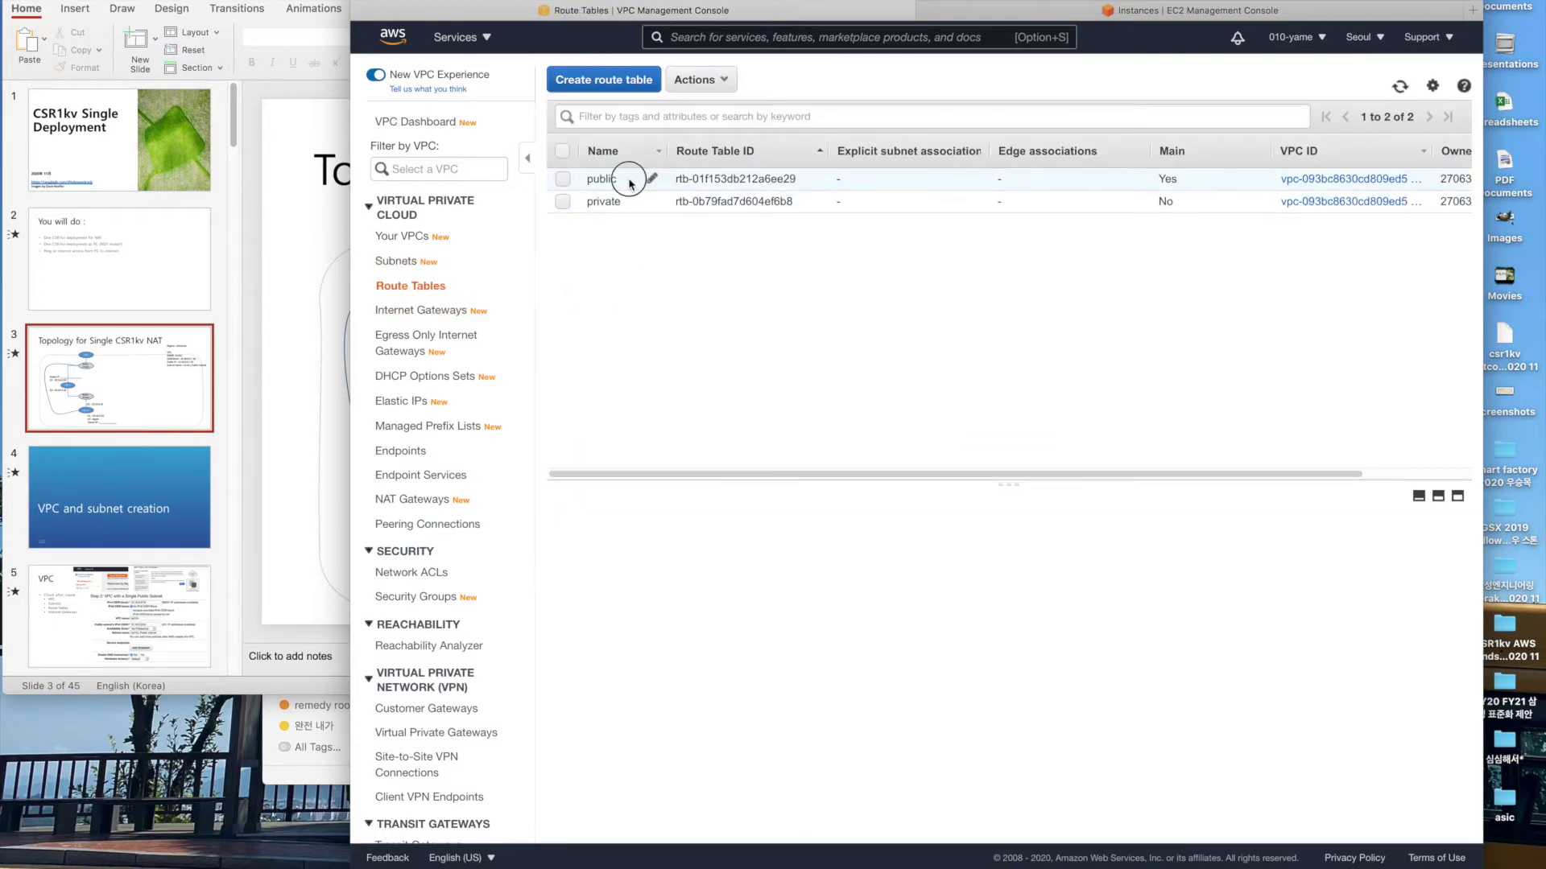
left_click(631, 178)
left_click(610, 577)
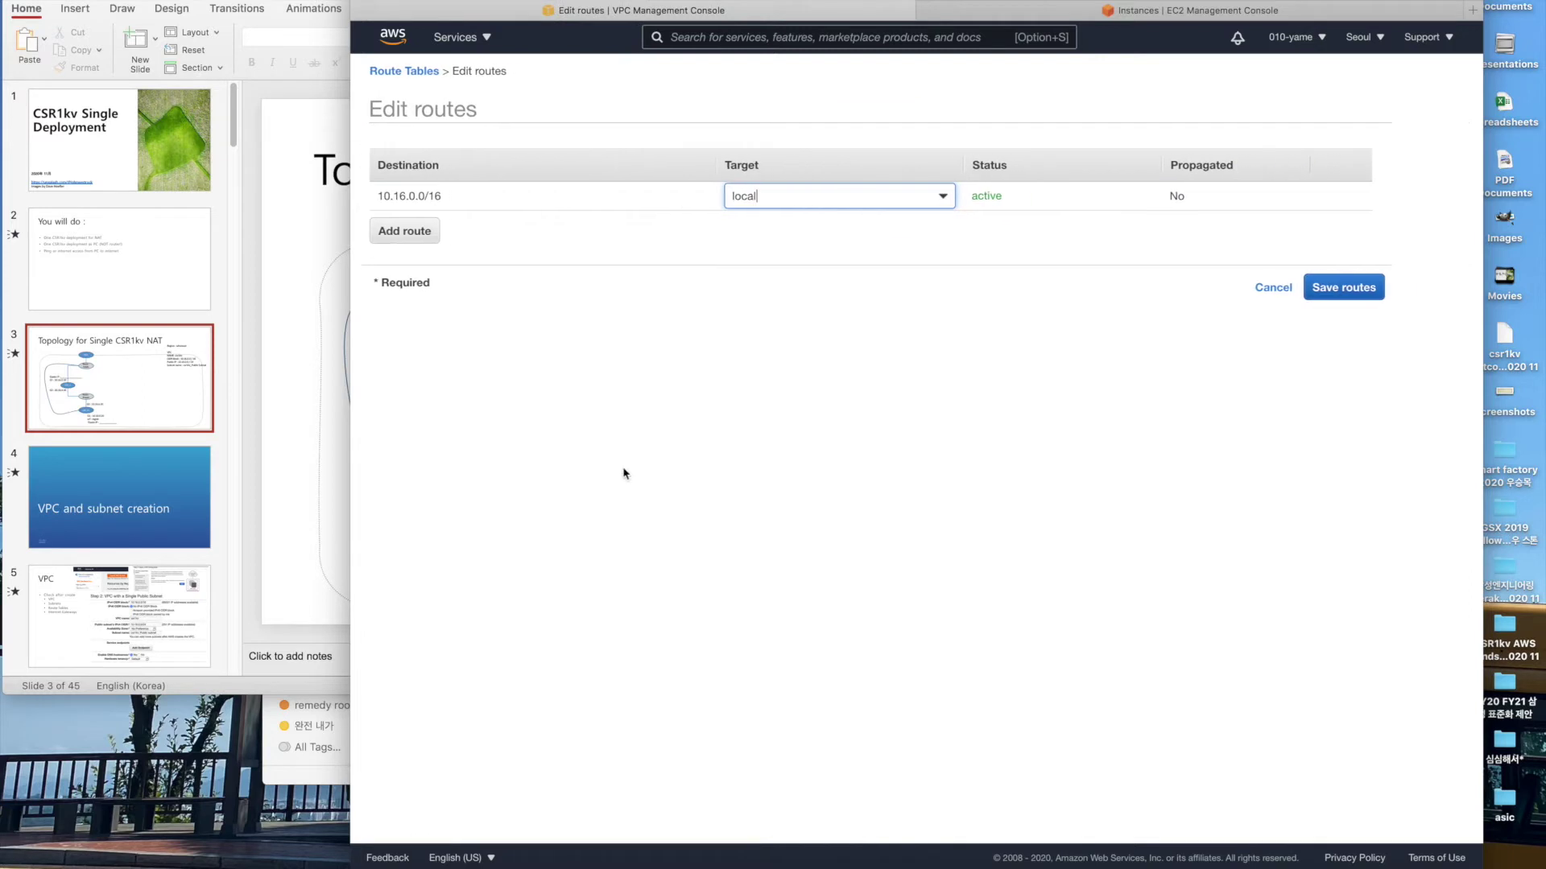
left_click(435, 237)
type("0.0.")
left_click(484, 256)
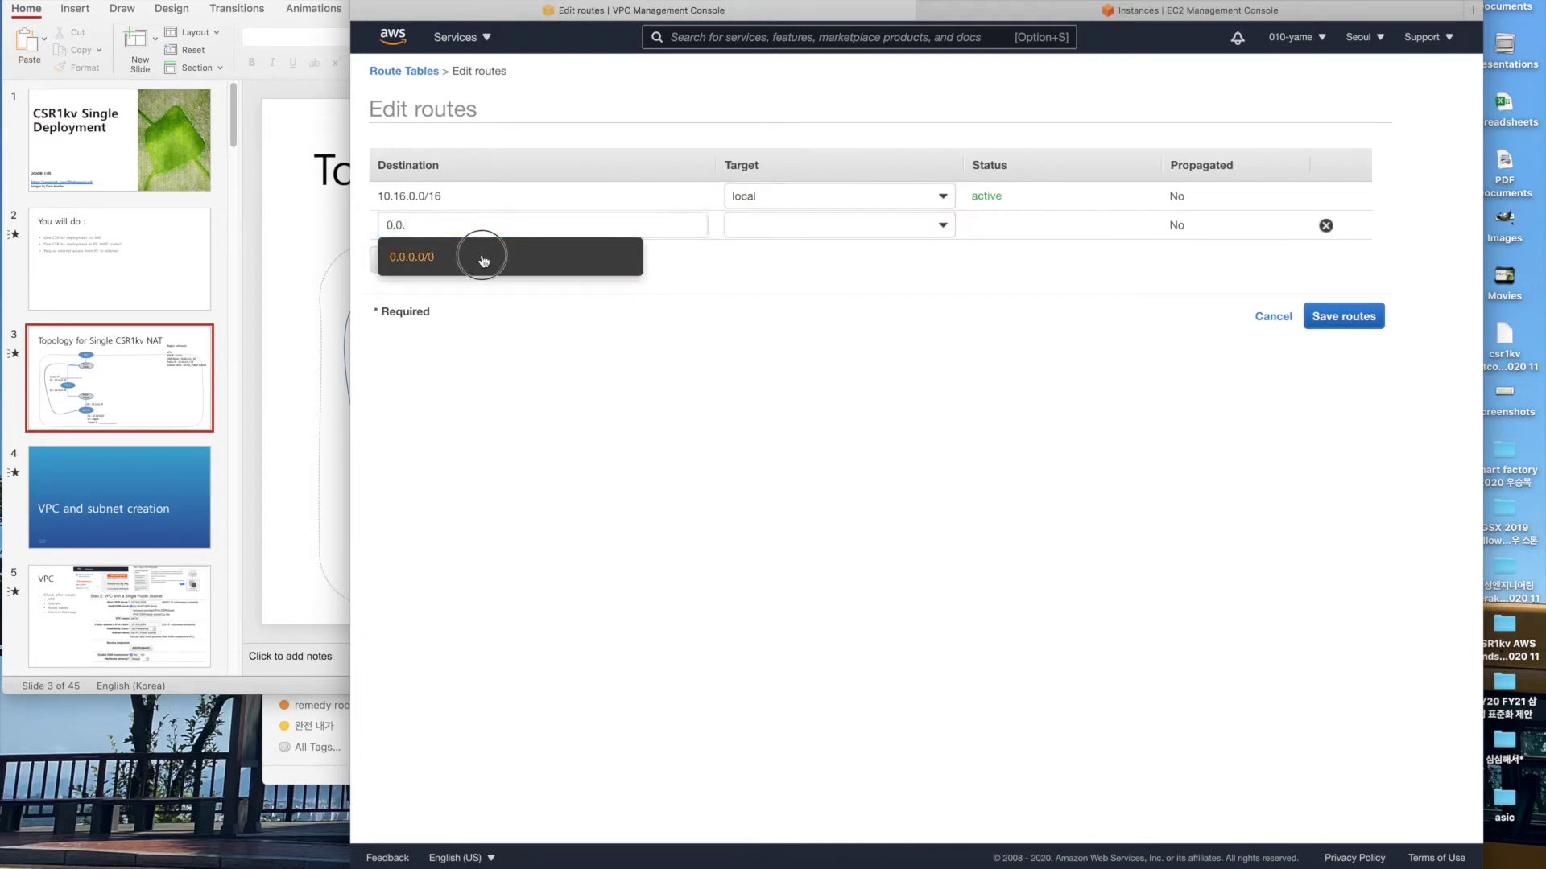
left_click(752, 222)
left_click(806, 306)
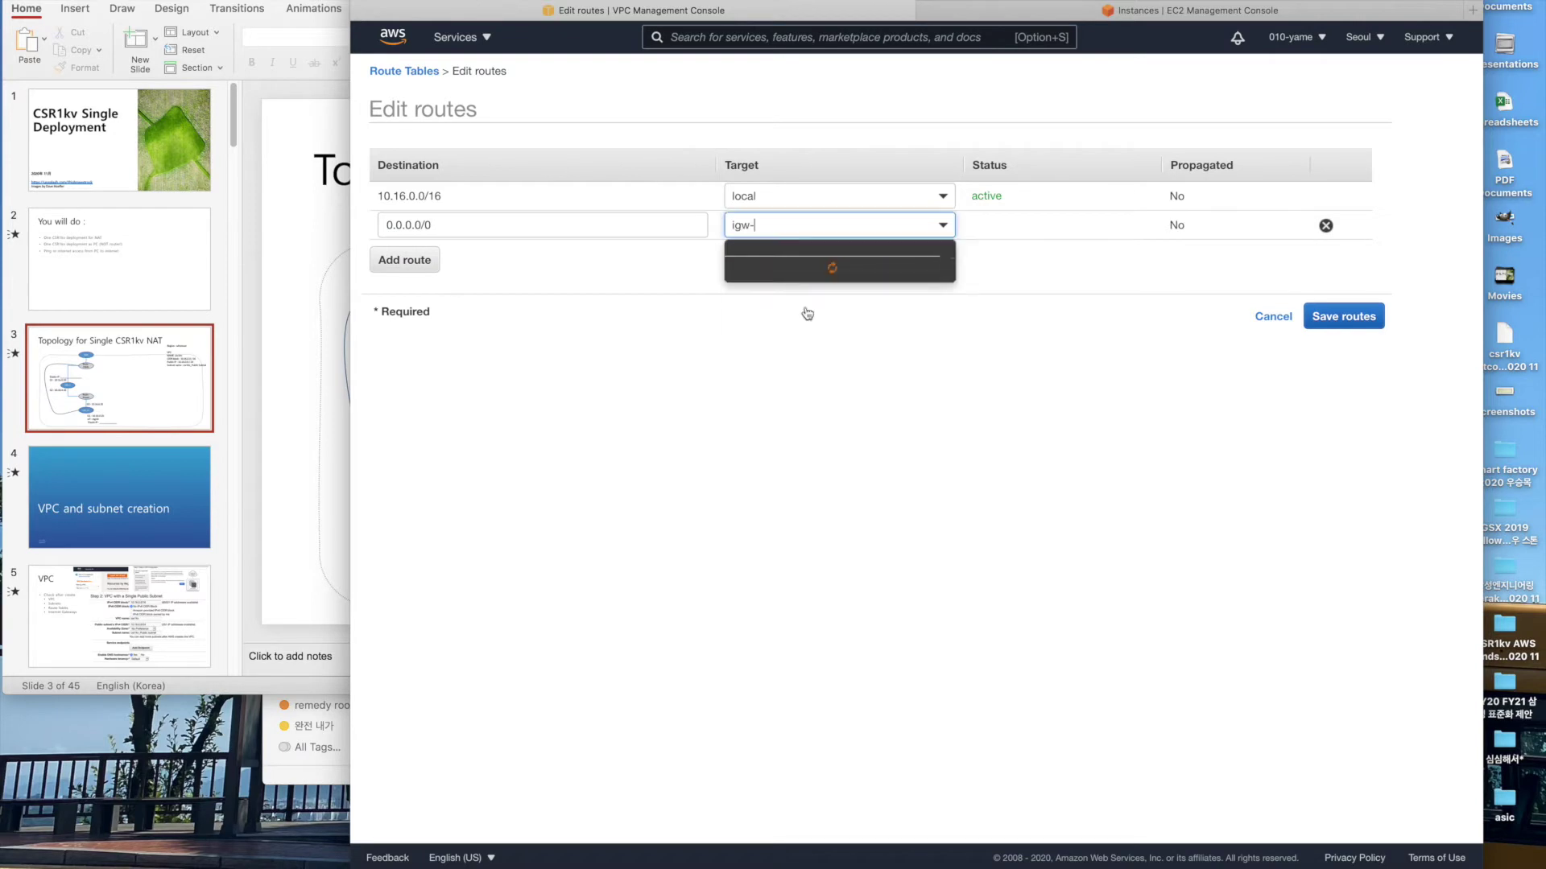
left_click(830, 285)
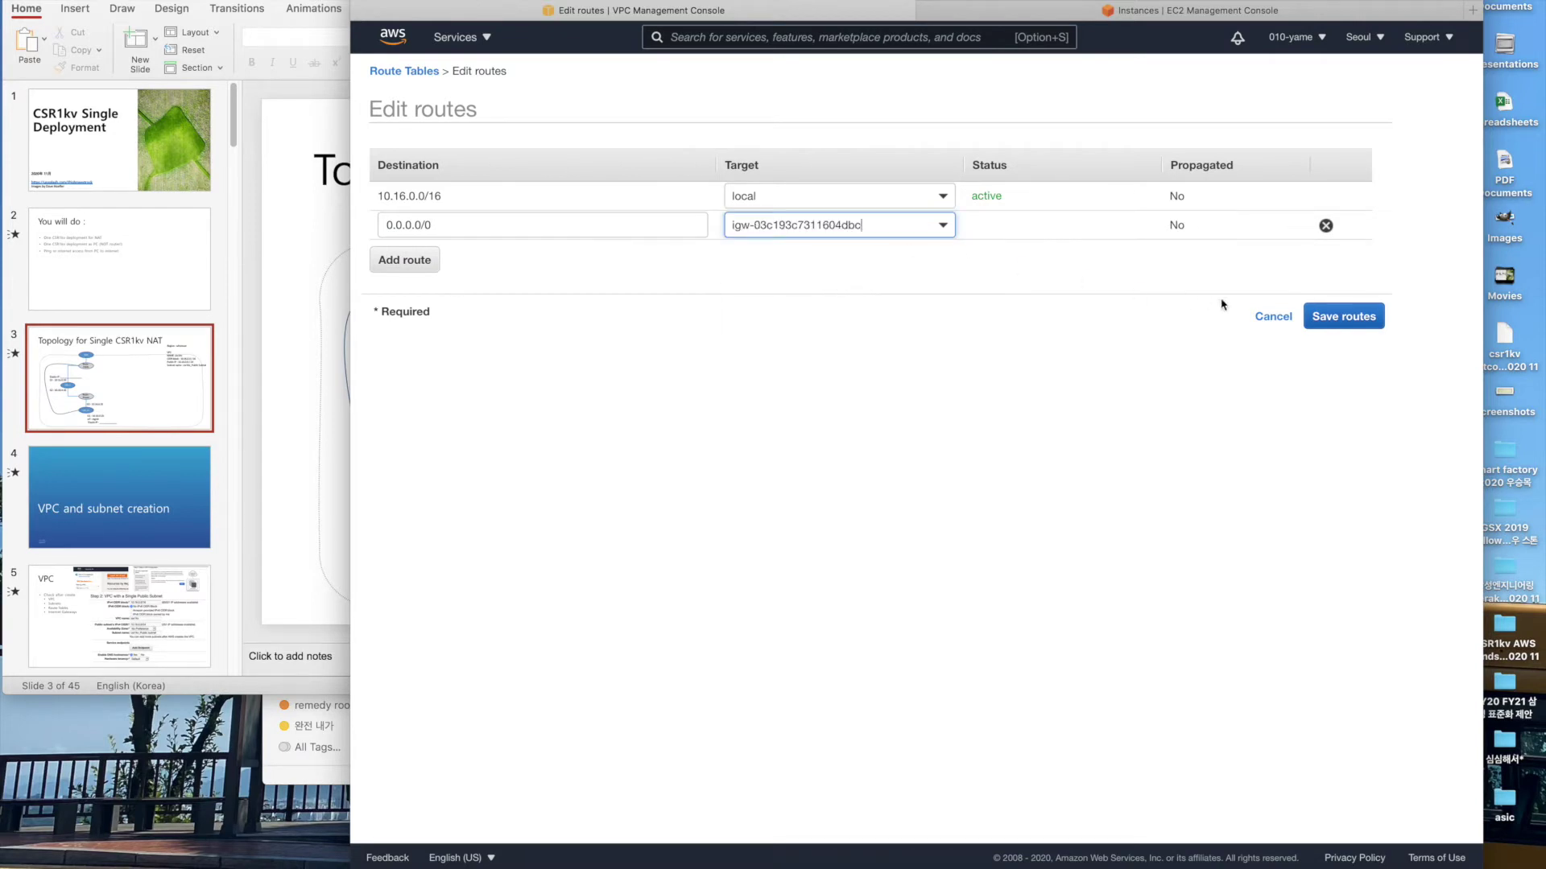
left_click(1326, 318)
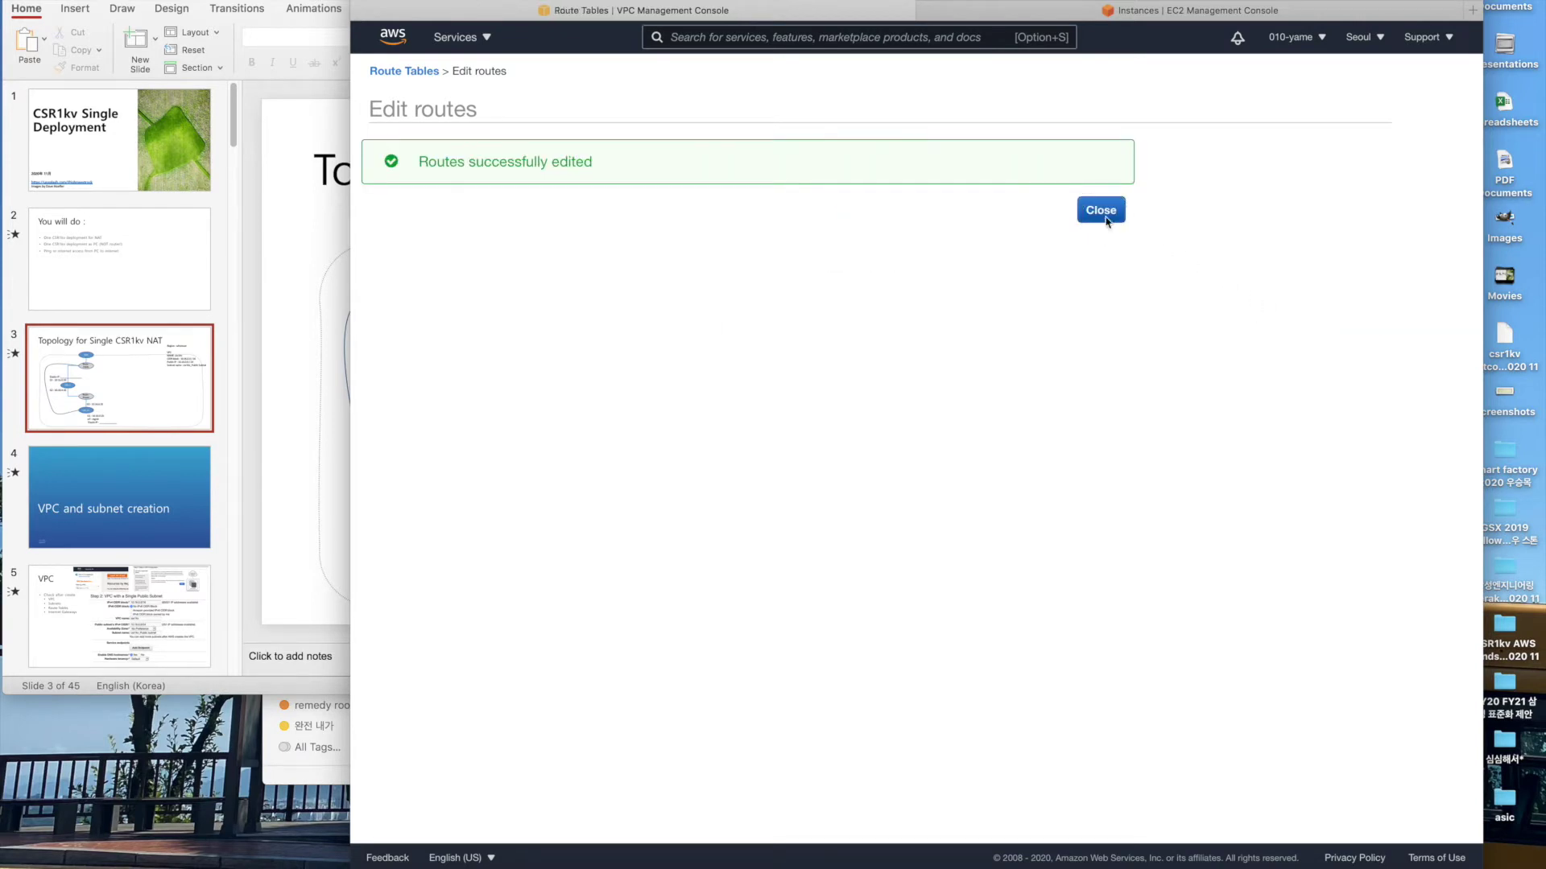
left_click(1102, 212)
Associate the 10.16.6.0-private and 10.16.4.0-private subnets with the private route table, checking them against the topology slide.
left_click(822, 548)
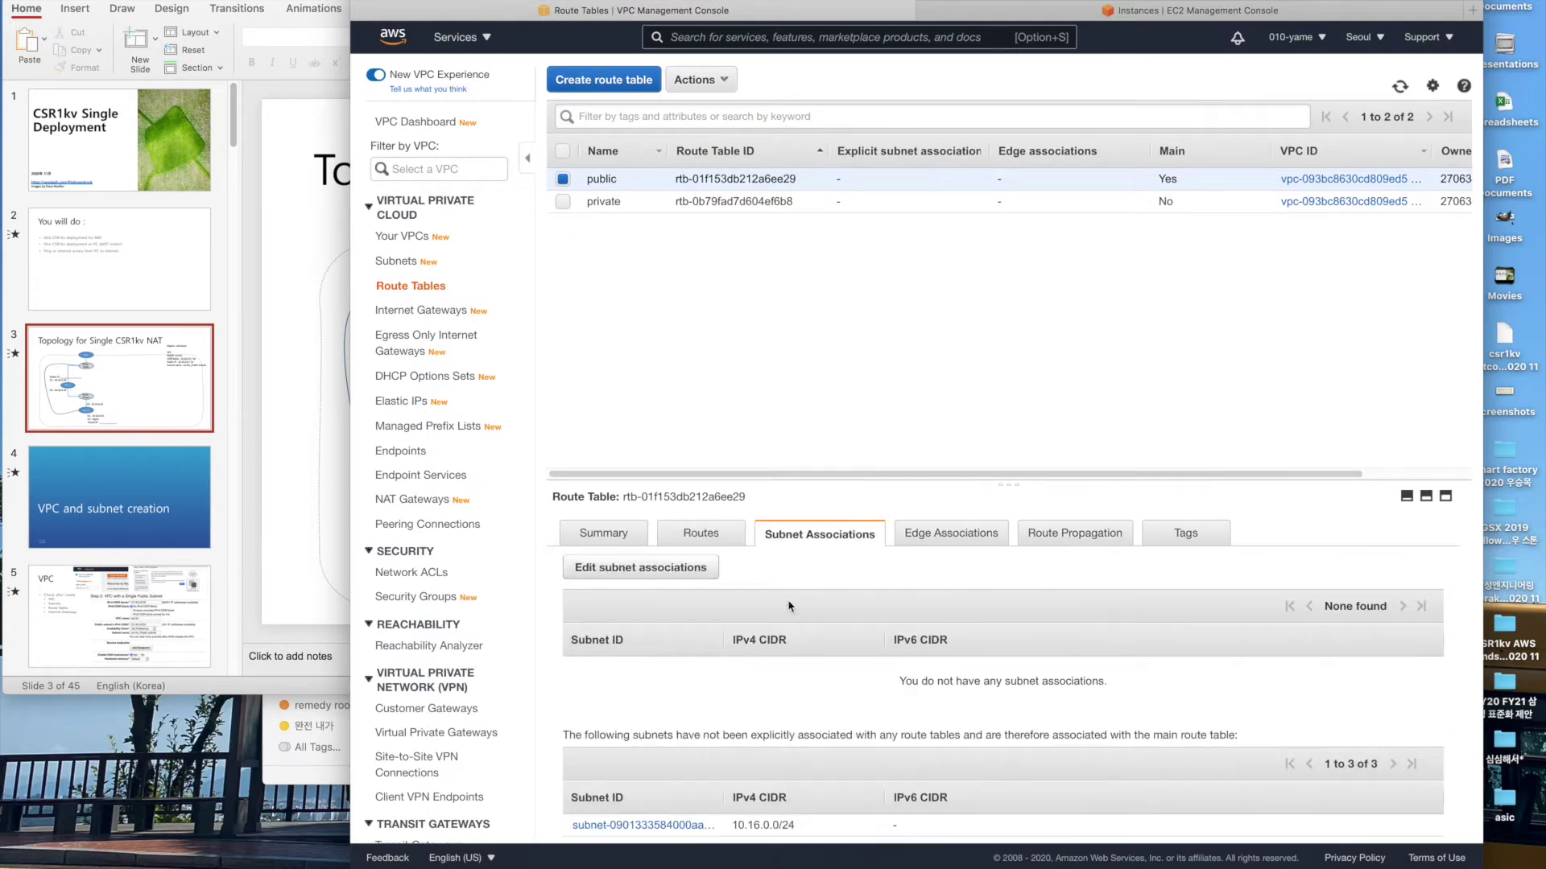
left_click(624, 202)
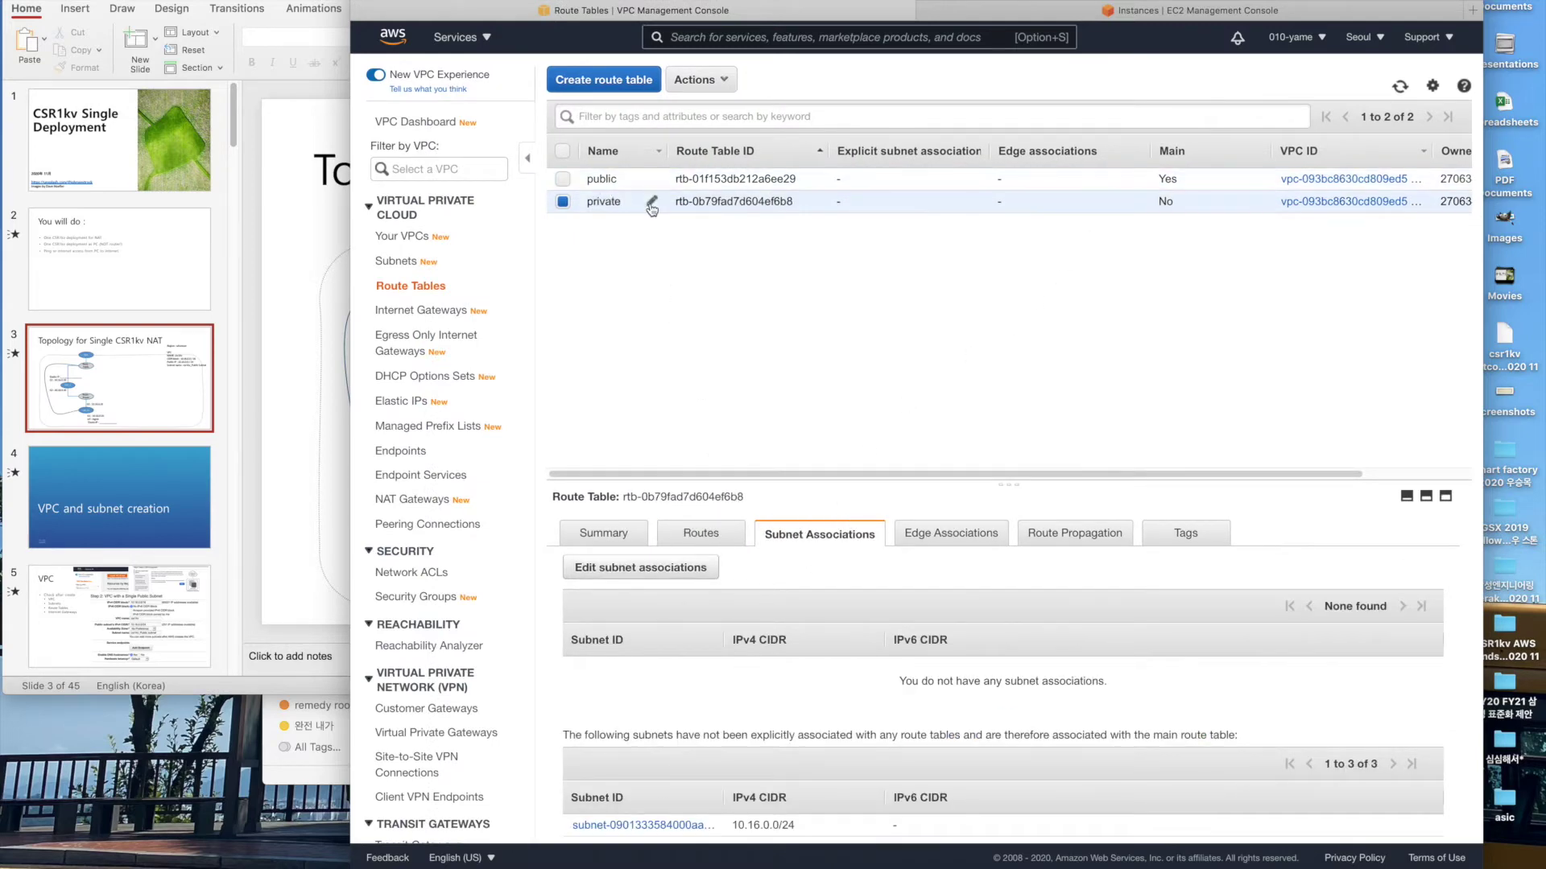
left_click(676, 573)
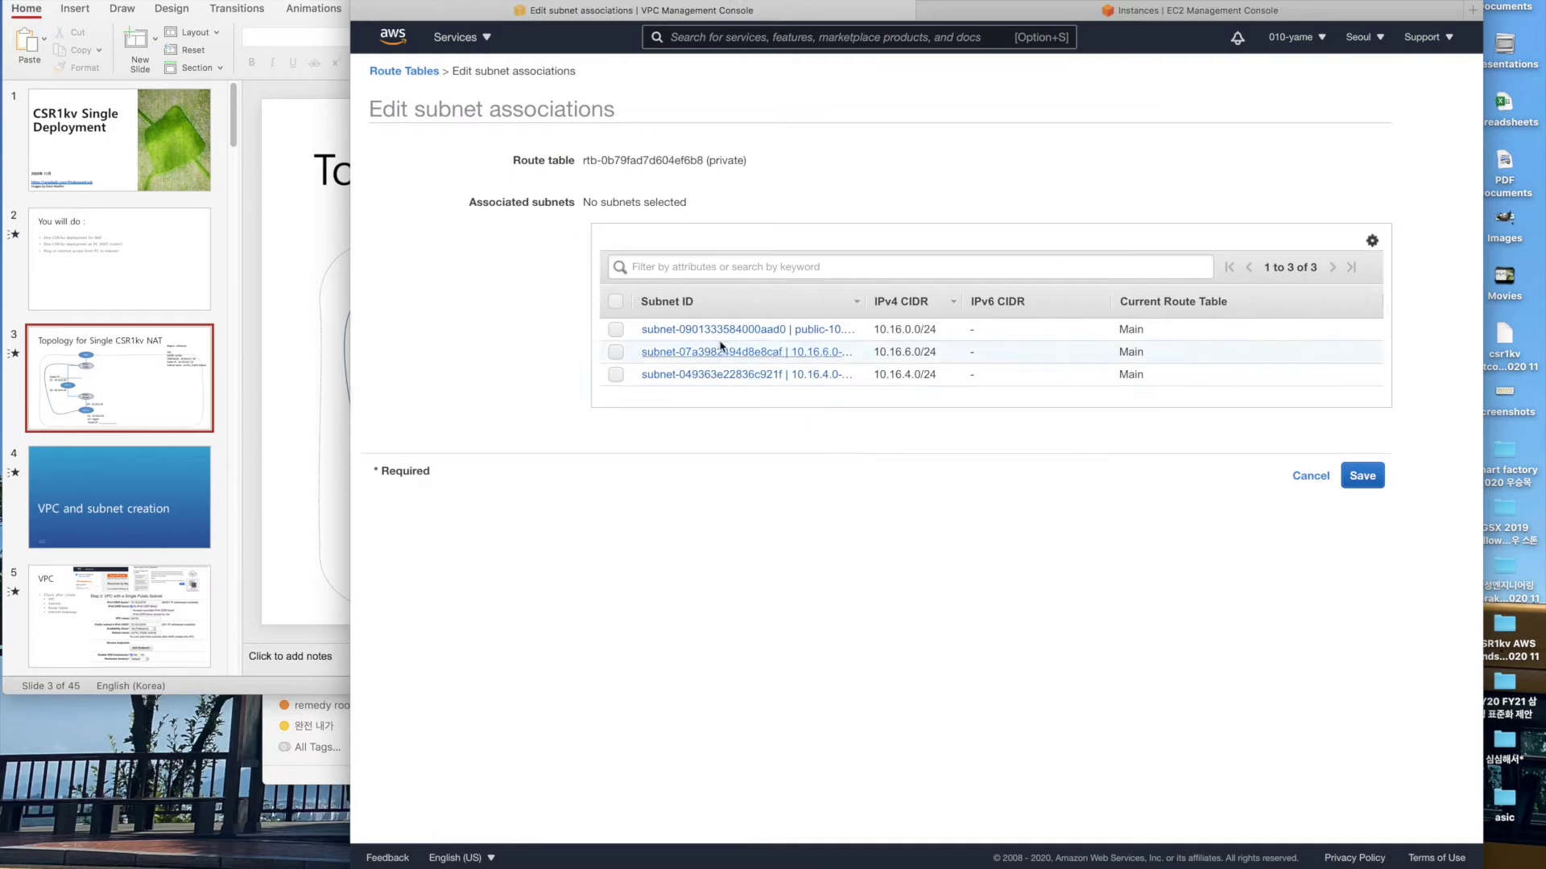
left_click(886, 354)
left_click(616, 377)
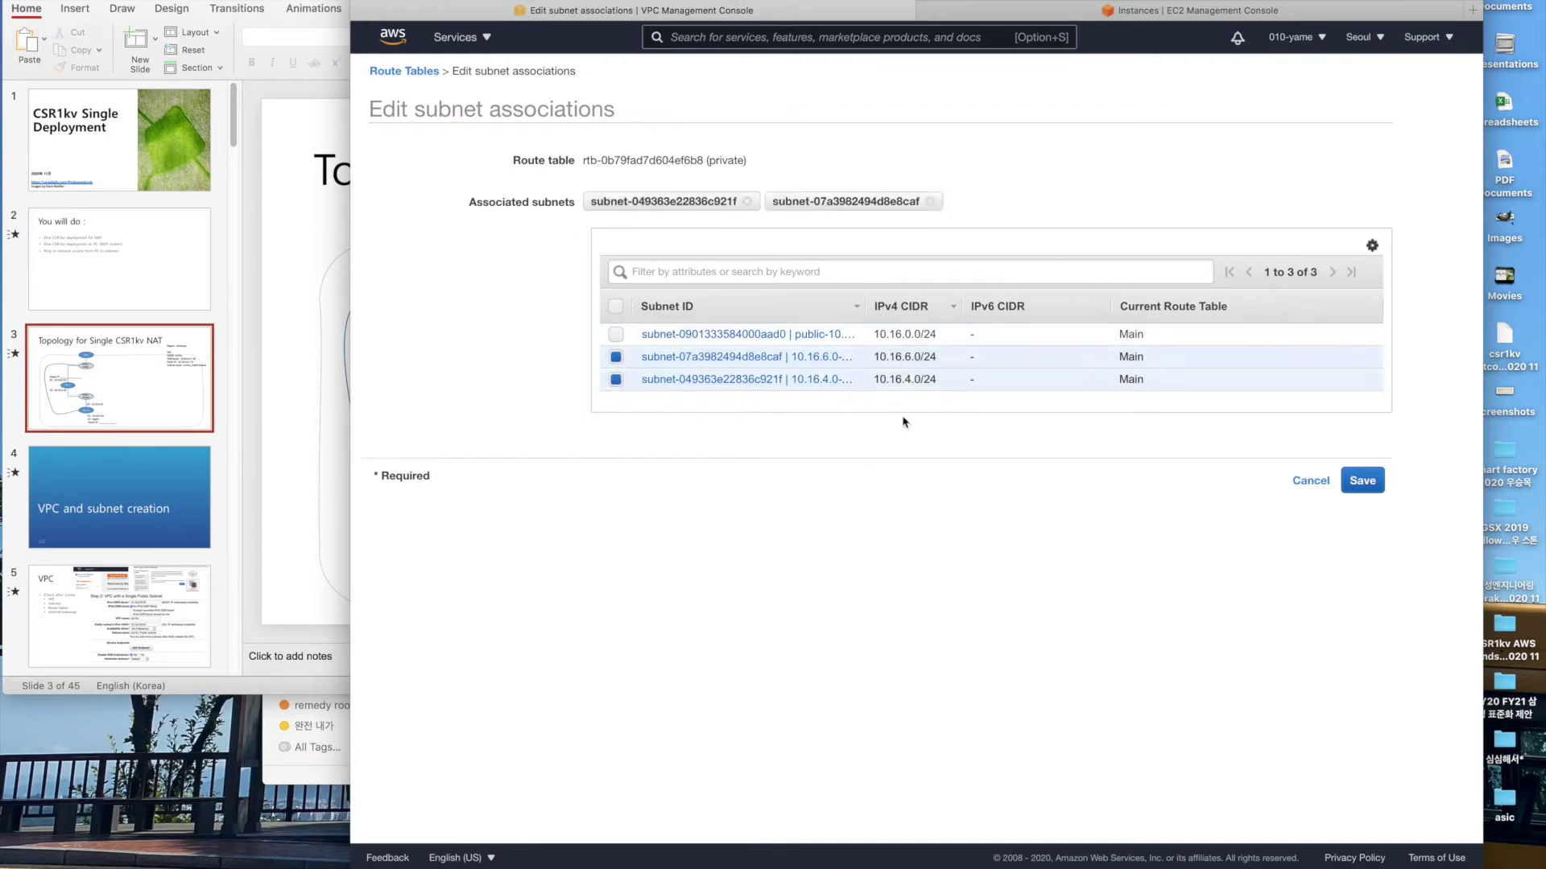
left_click(317, 432)
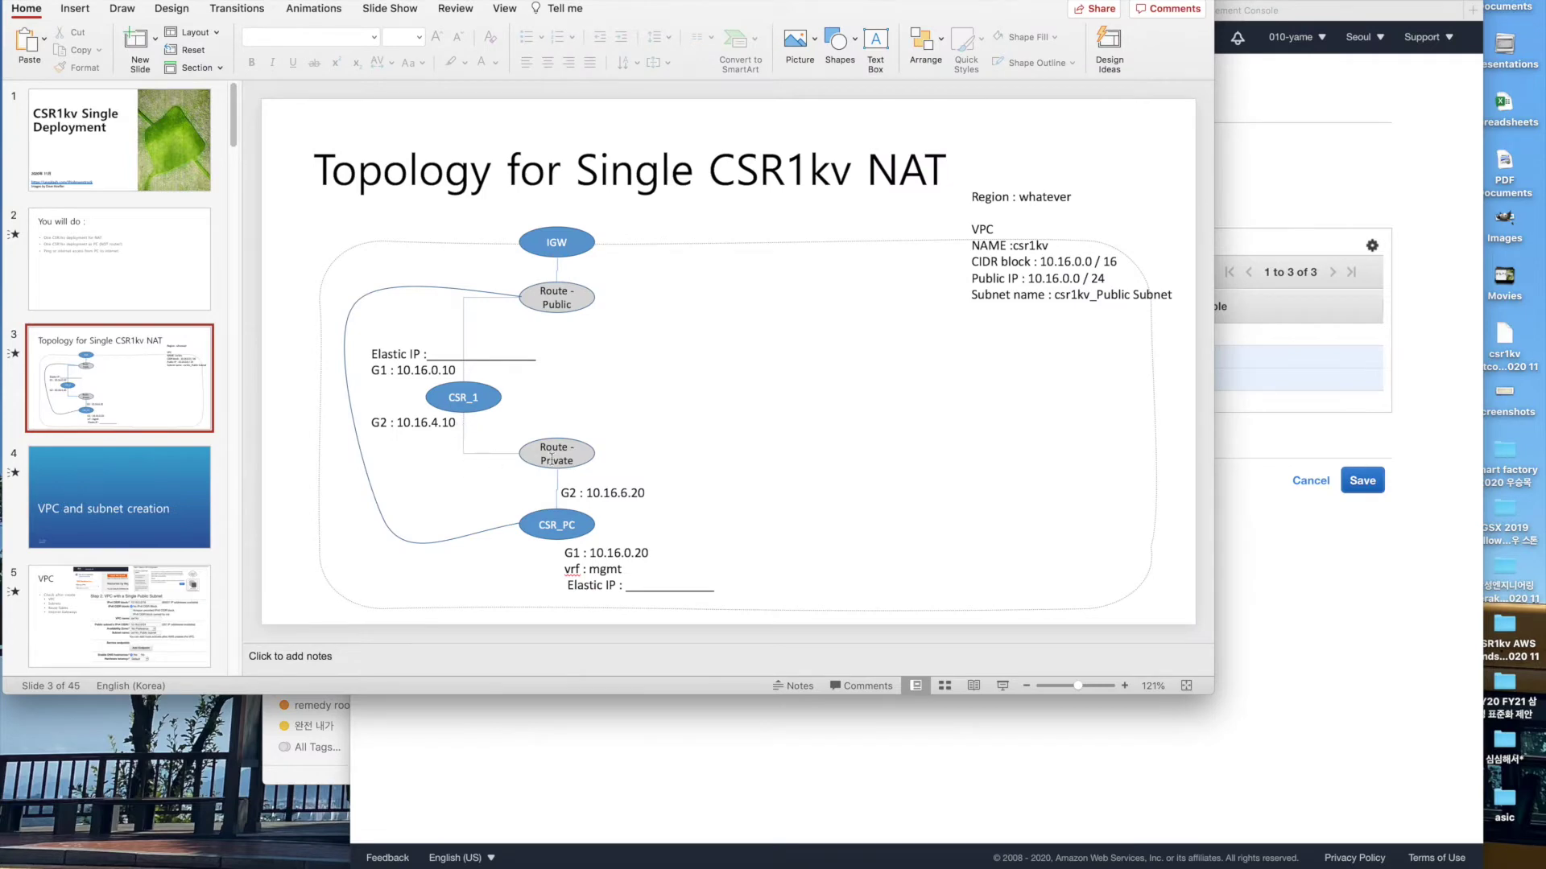
left_click(1288, 350)
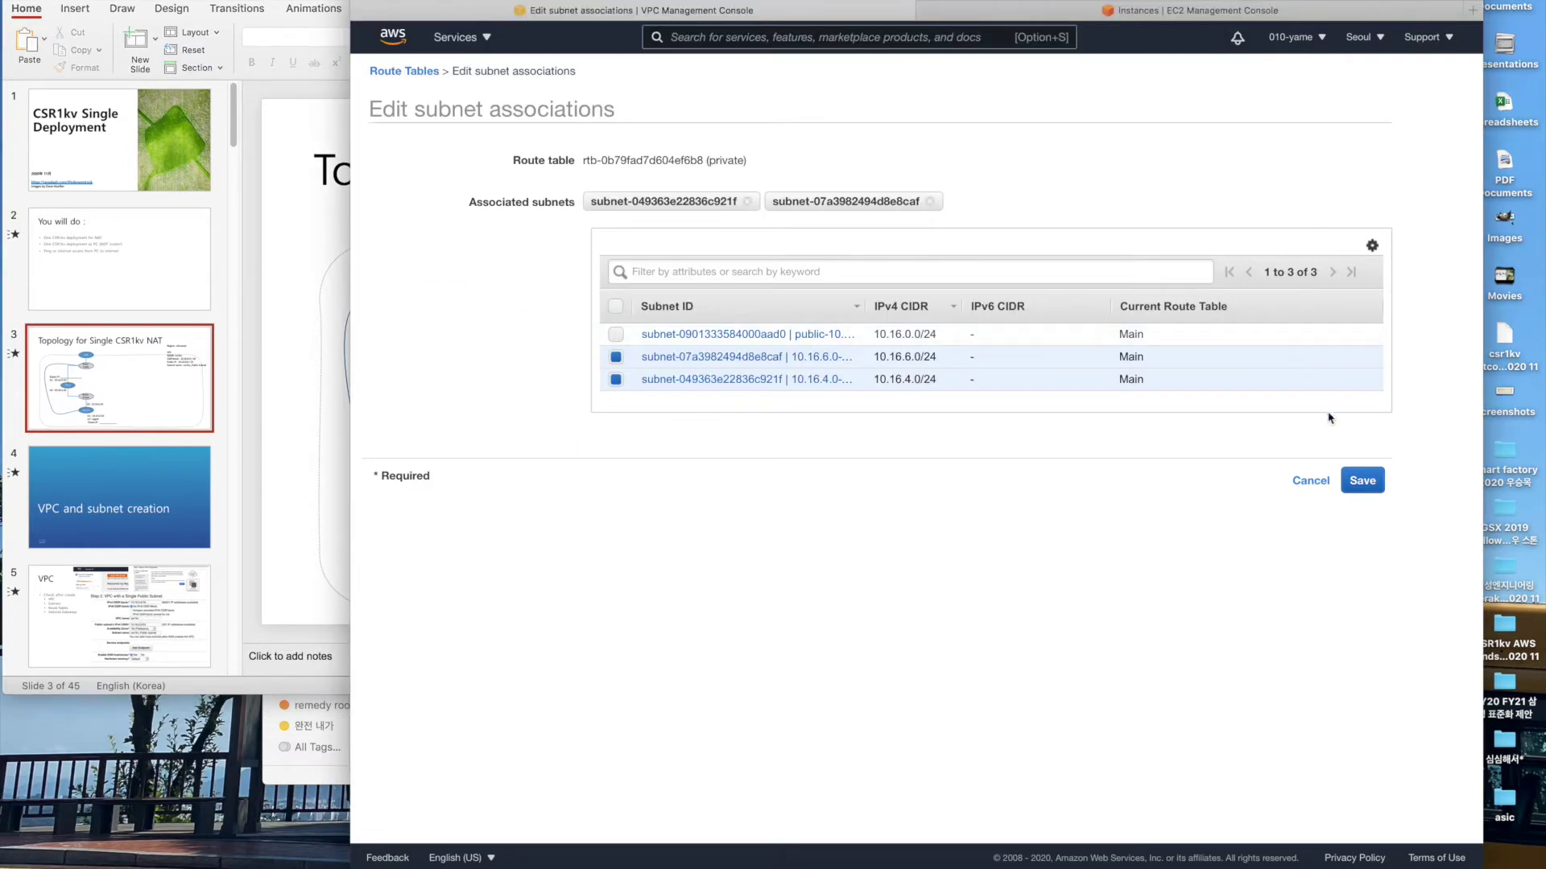
left_click(1361, 481)
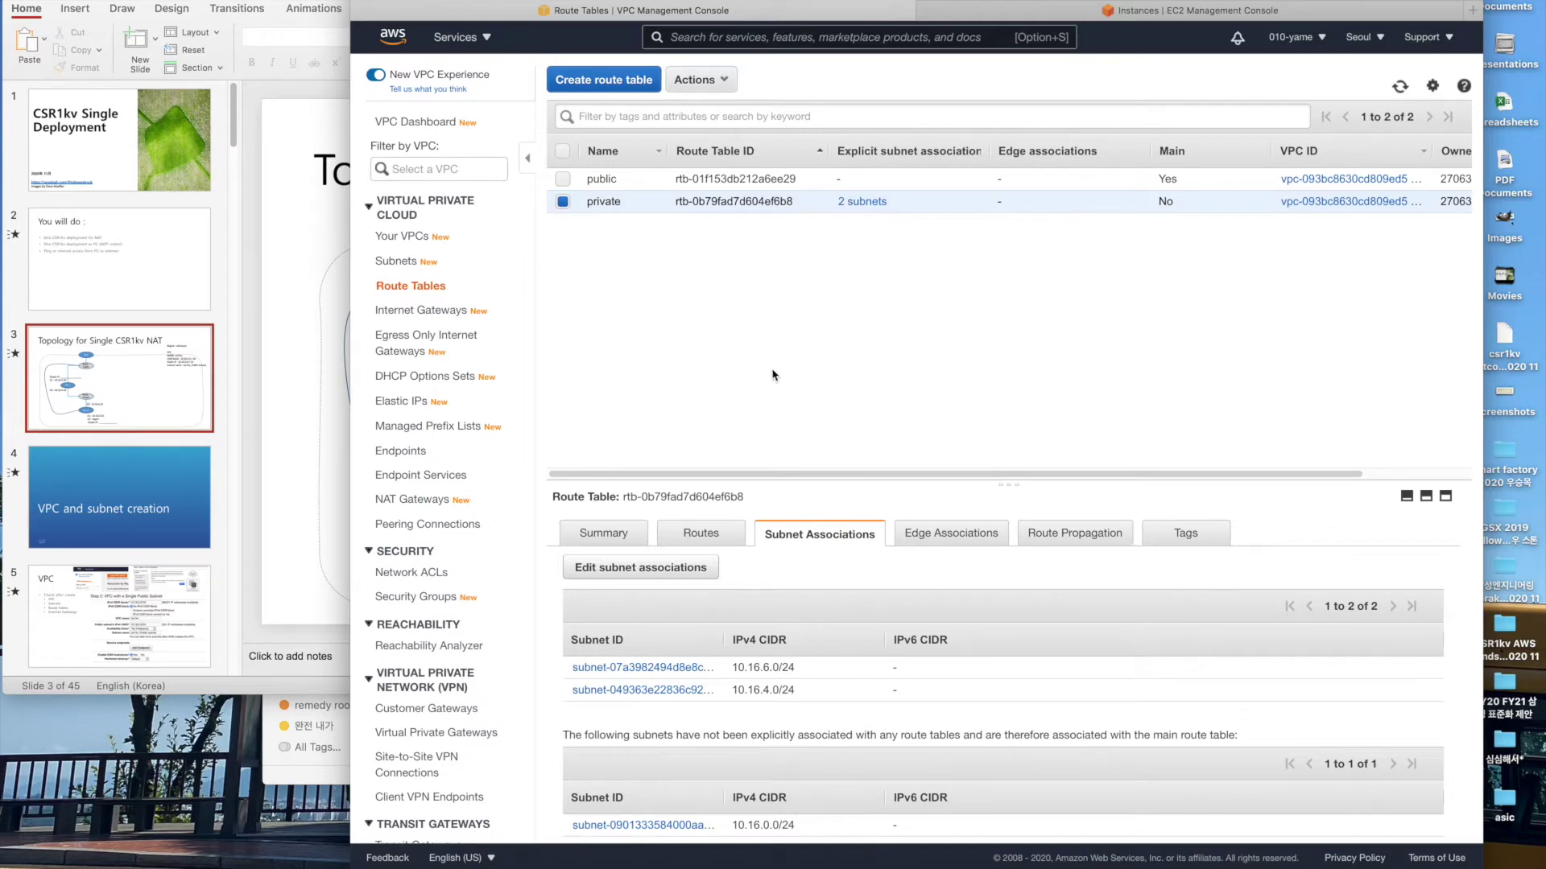
Start a new security group in the csr1kv VPC with ssh-icmp as both its name and description.
left_click(417, 597)
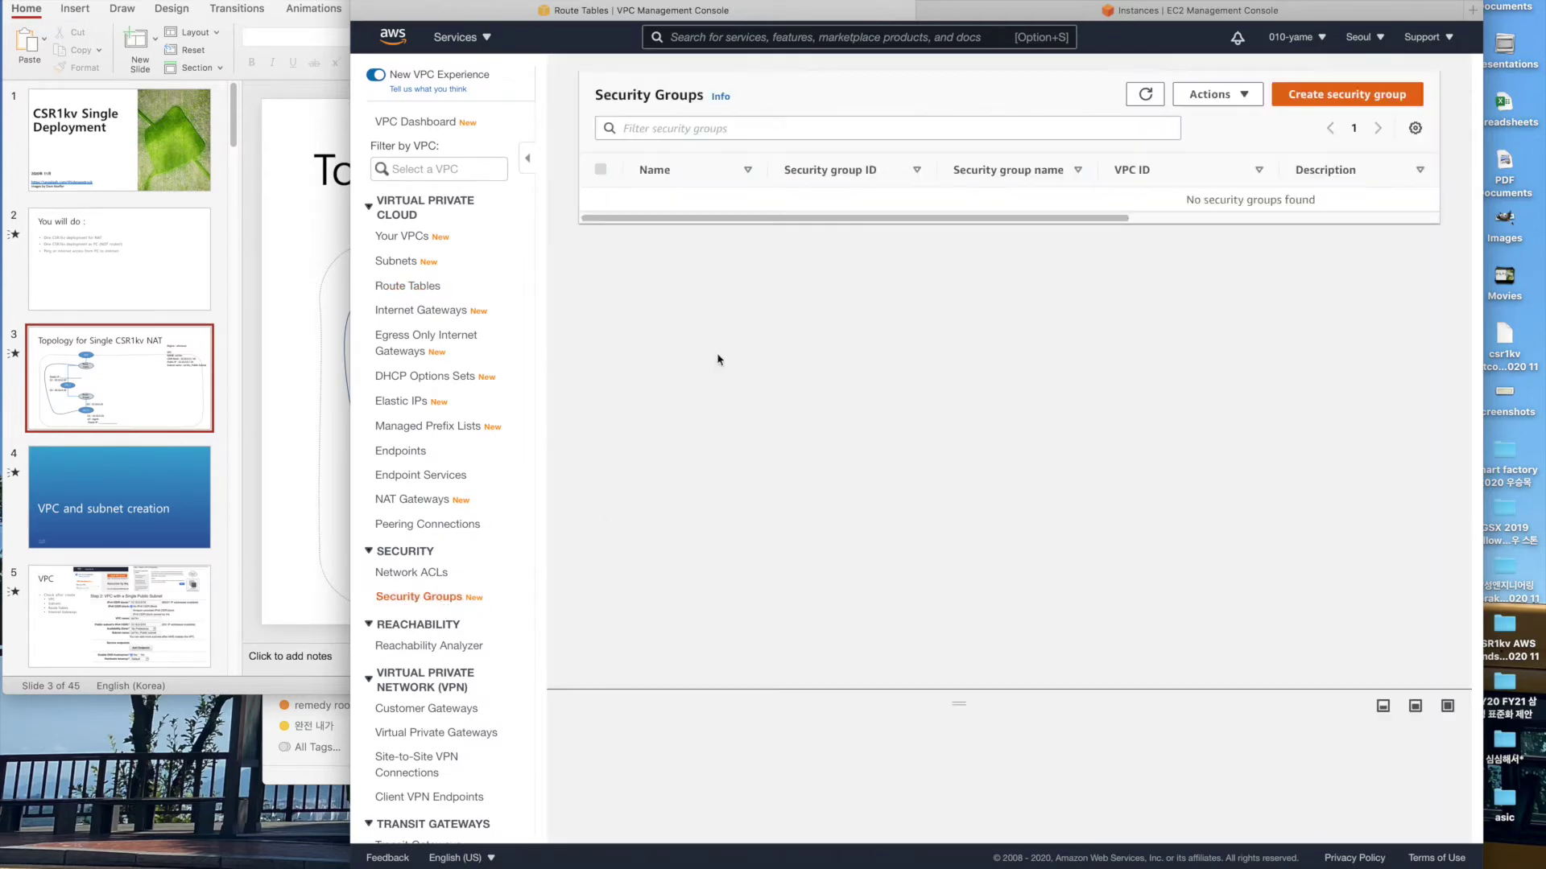
left_click(1296, 97)
left_click(674, 266)
type("ssh-imp")
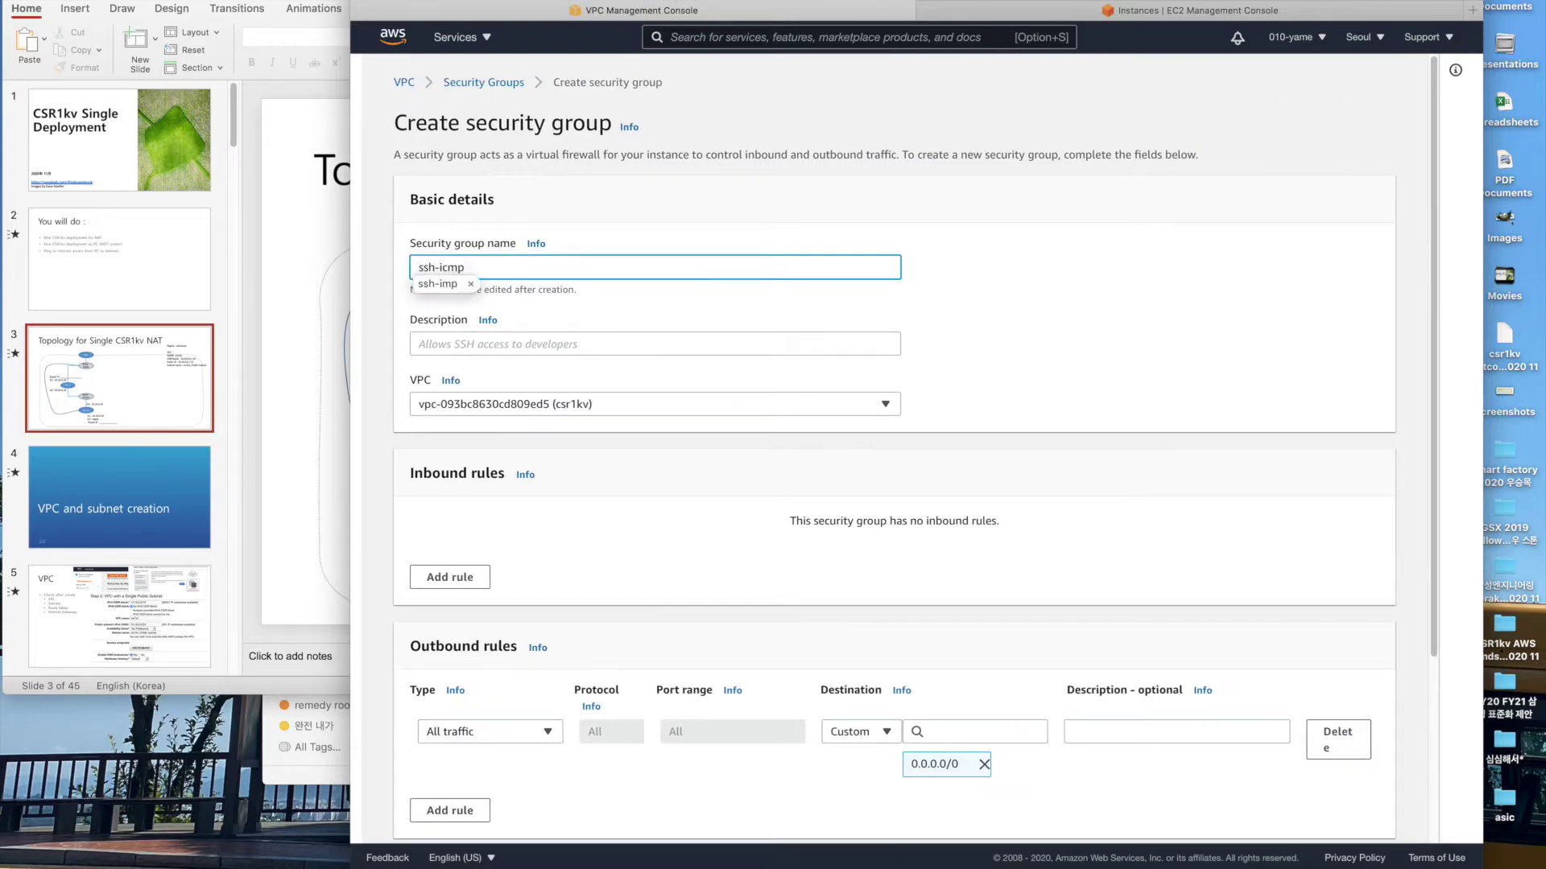
left_click(513, 289)
left_click(497, 271)
key("BackSpace")
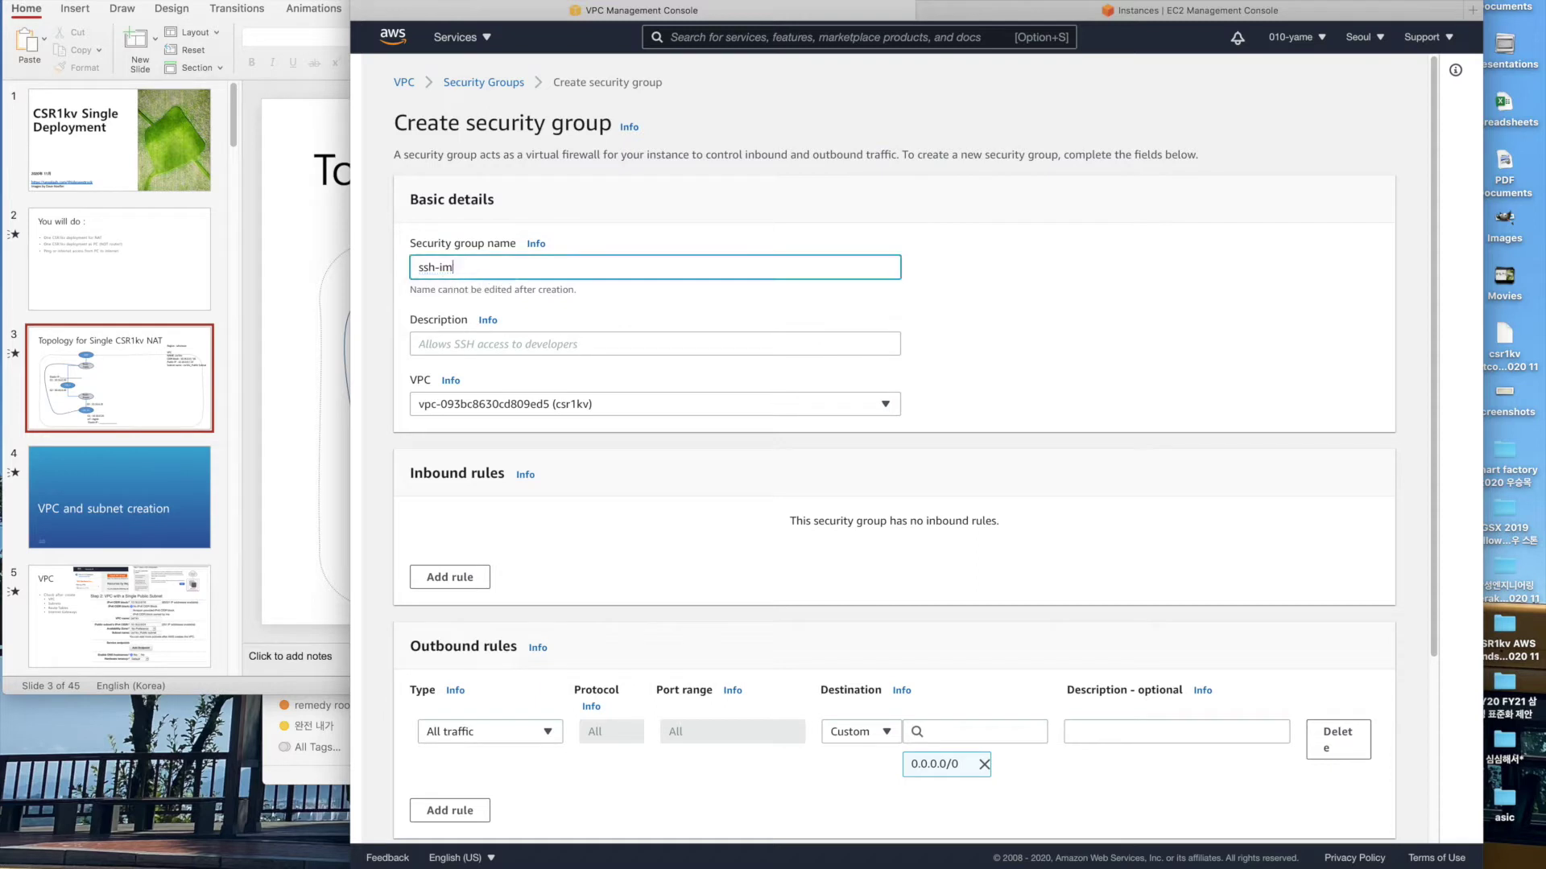
left_click(489, 319)
left_click_drag(467, 268, 417, 268)
key("ctrl+c")
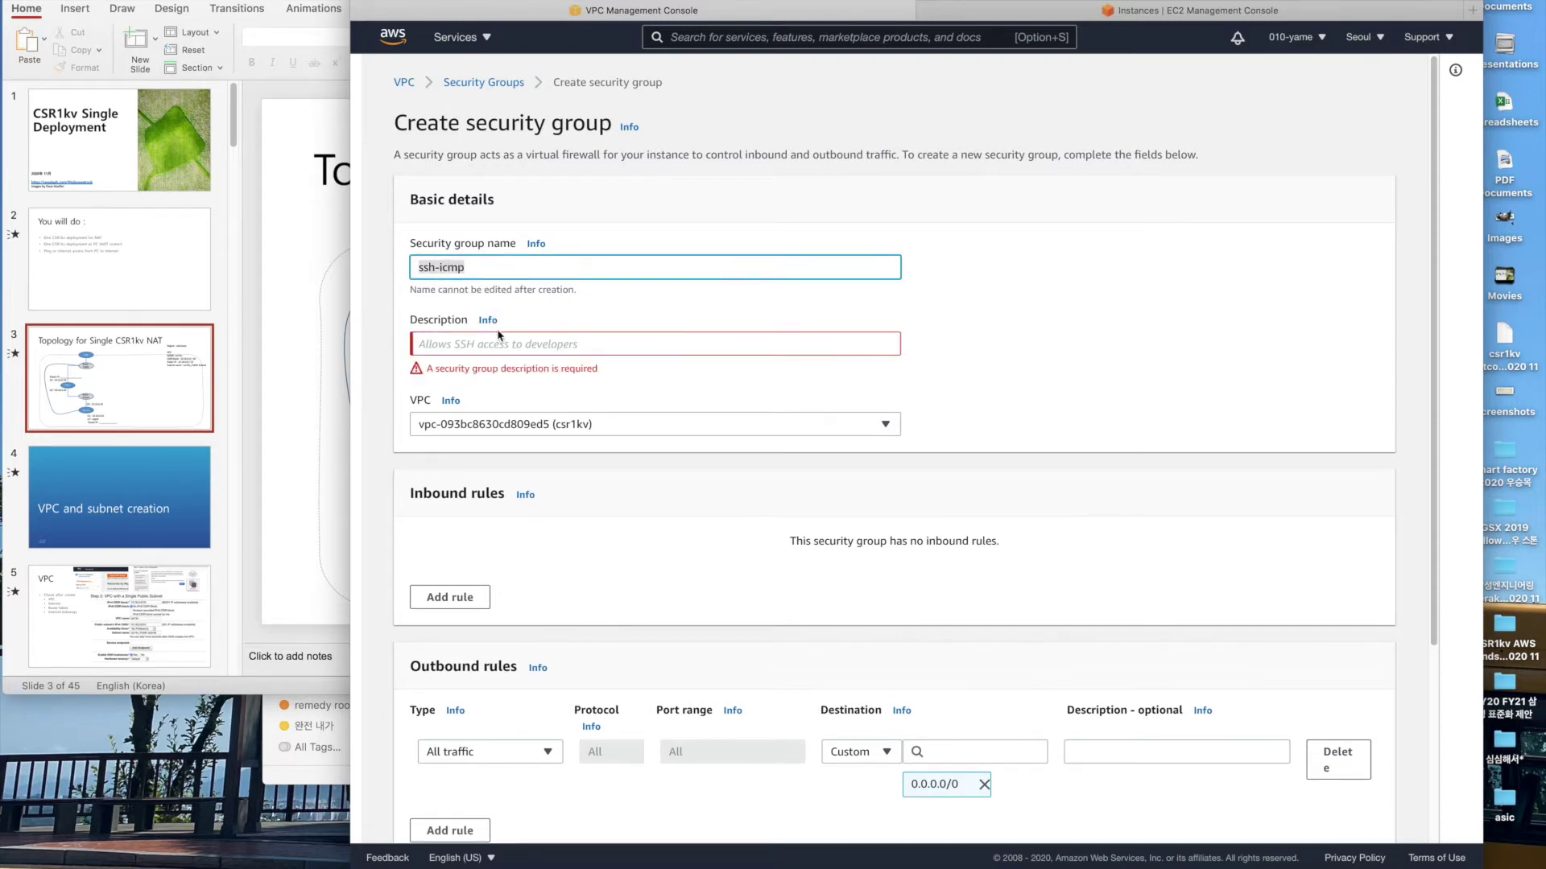
left_click(506, 337)
key("ctrl+v")
Add an inbound SSH rule with source 0.0.0.0/0 to the ssh-icmp security group.
left_click(465, 578)
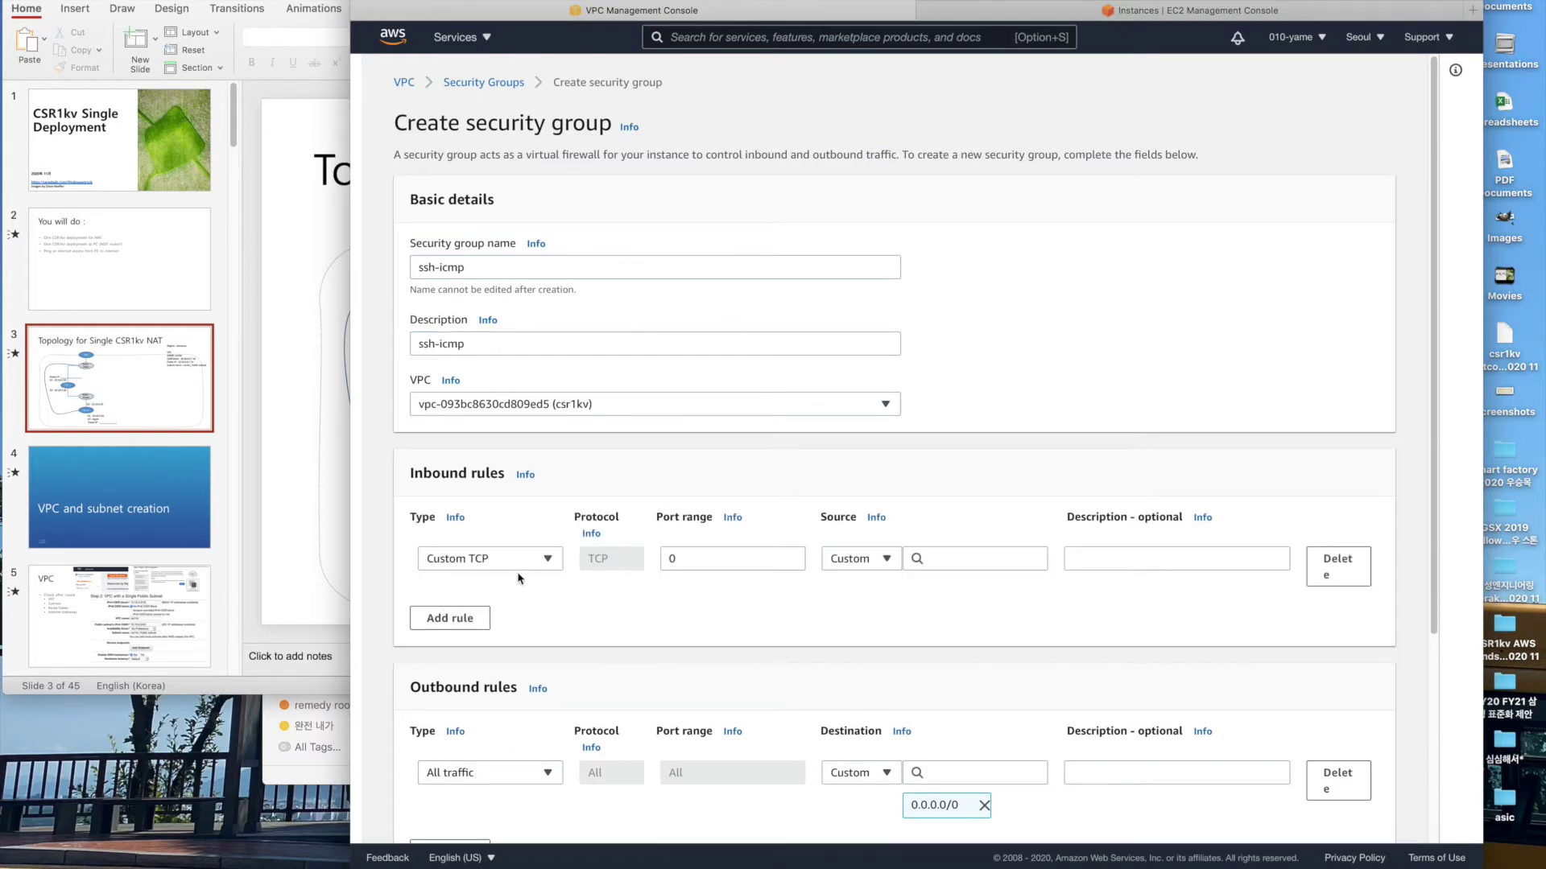
left_click(530, 563)
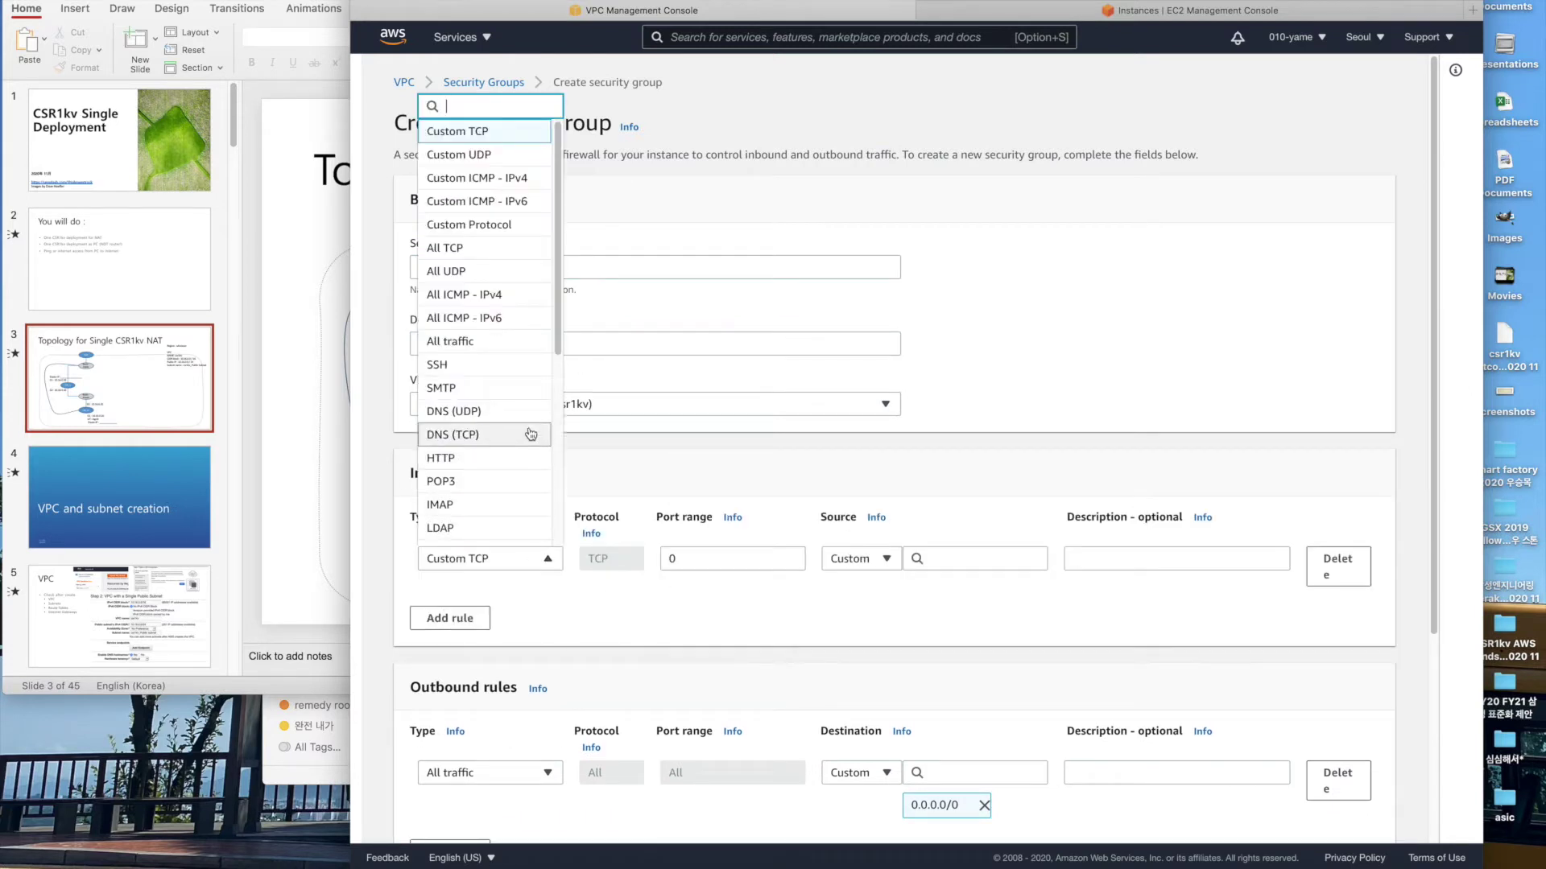
left_click(524, 378)
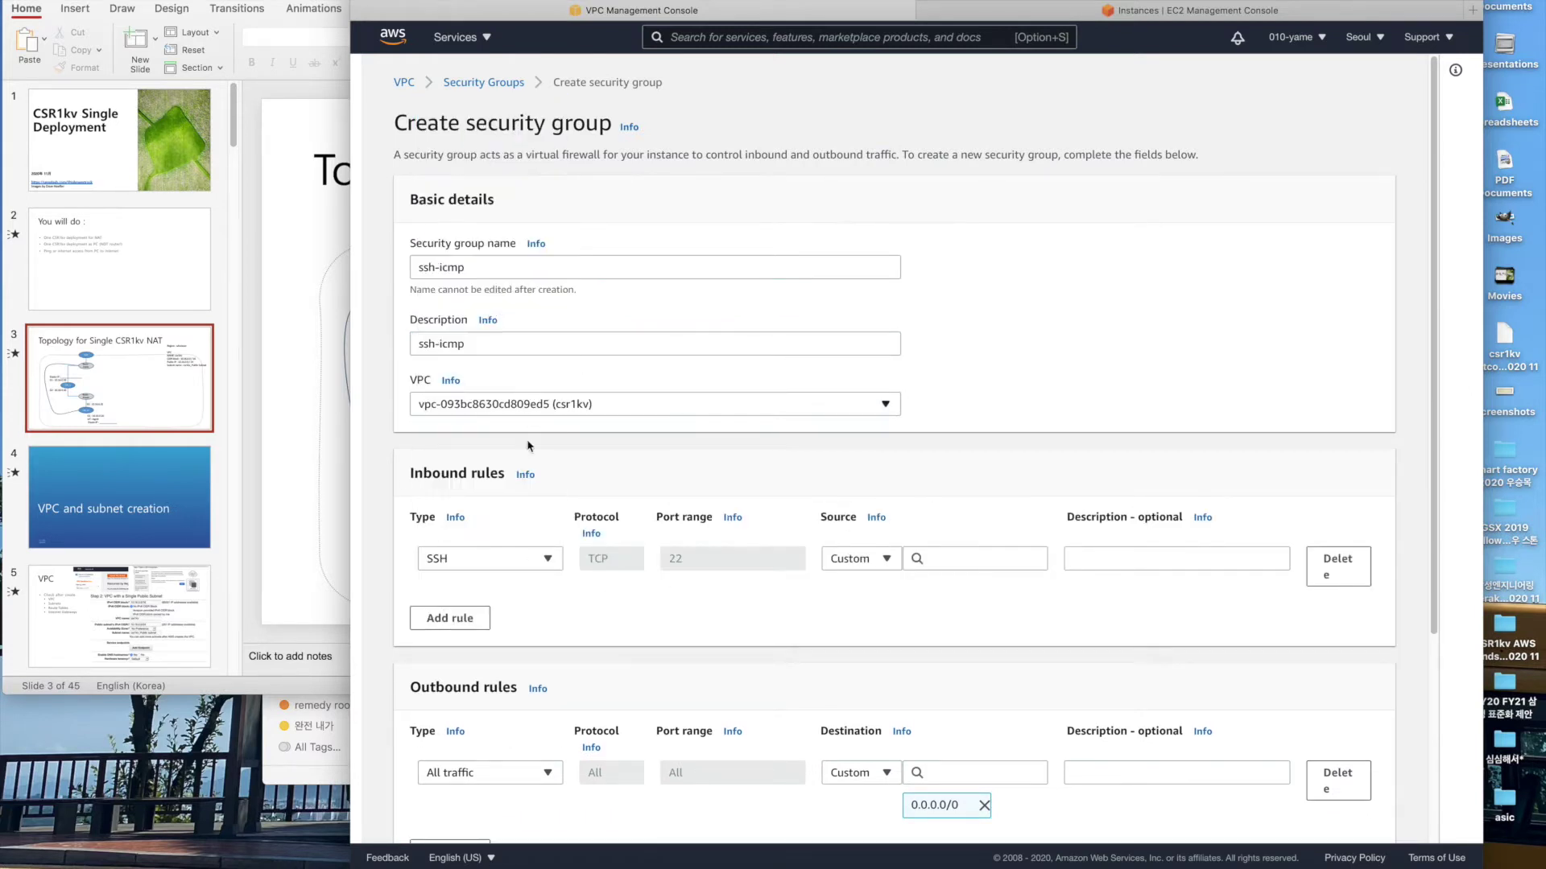
left_click(966, 555)
left_click(1024, 138)
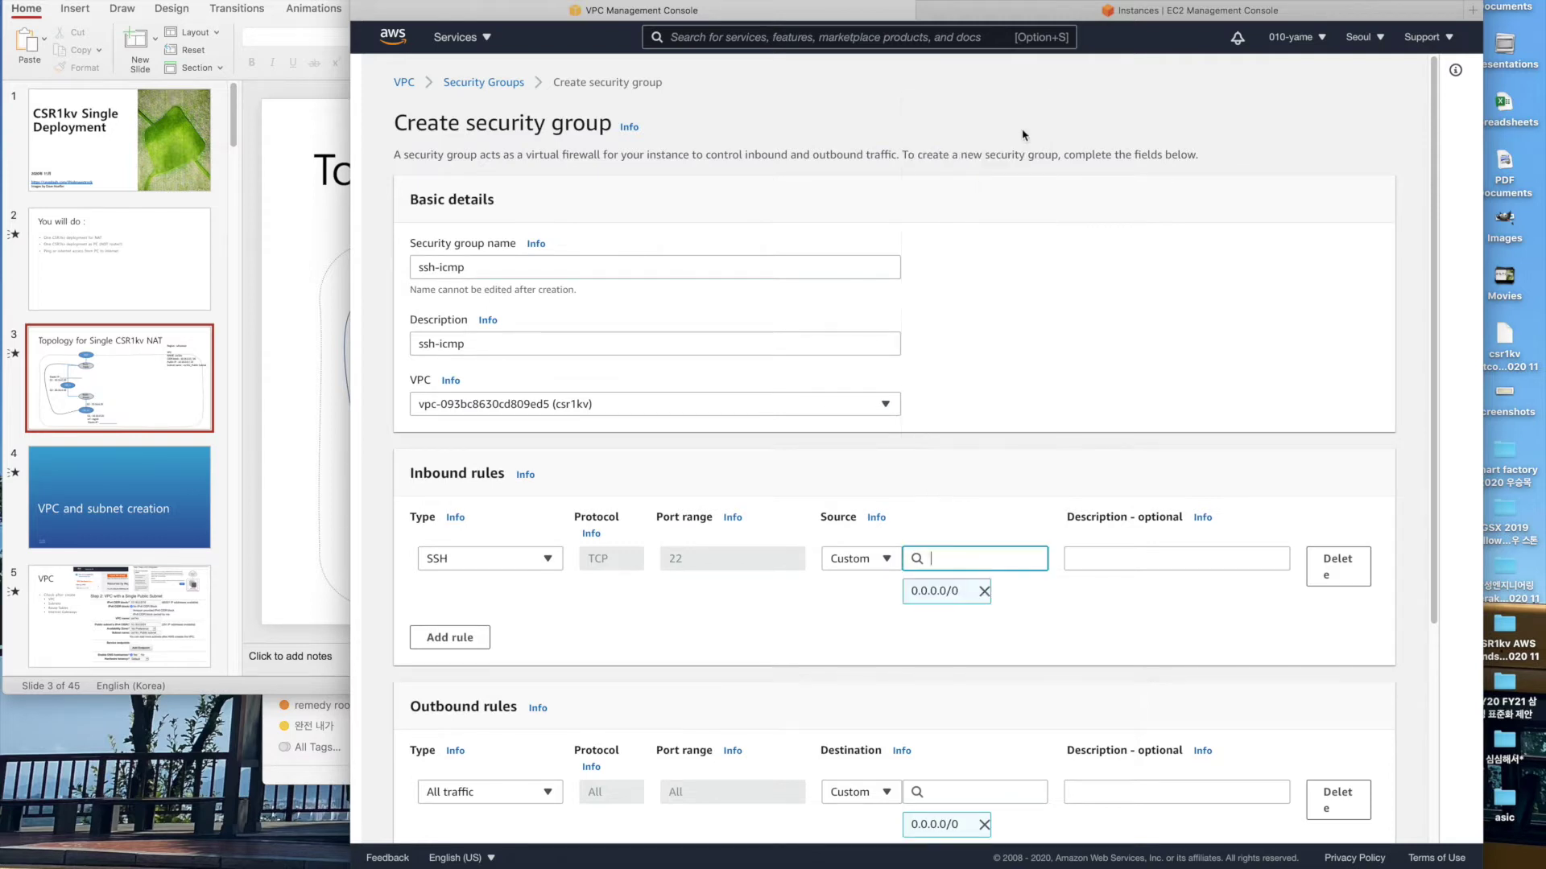
Add an inbound All ICMP - IPv4 rule with source 0.0.0.0/0 and create the ssh-icmp security group.
left_click(449, 637)
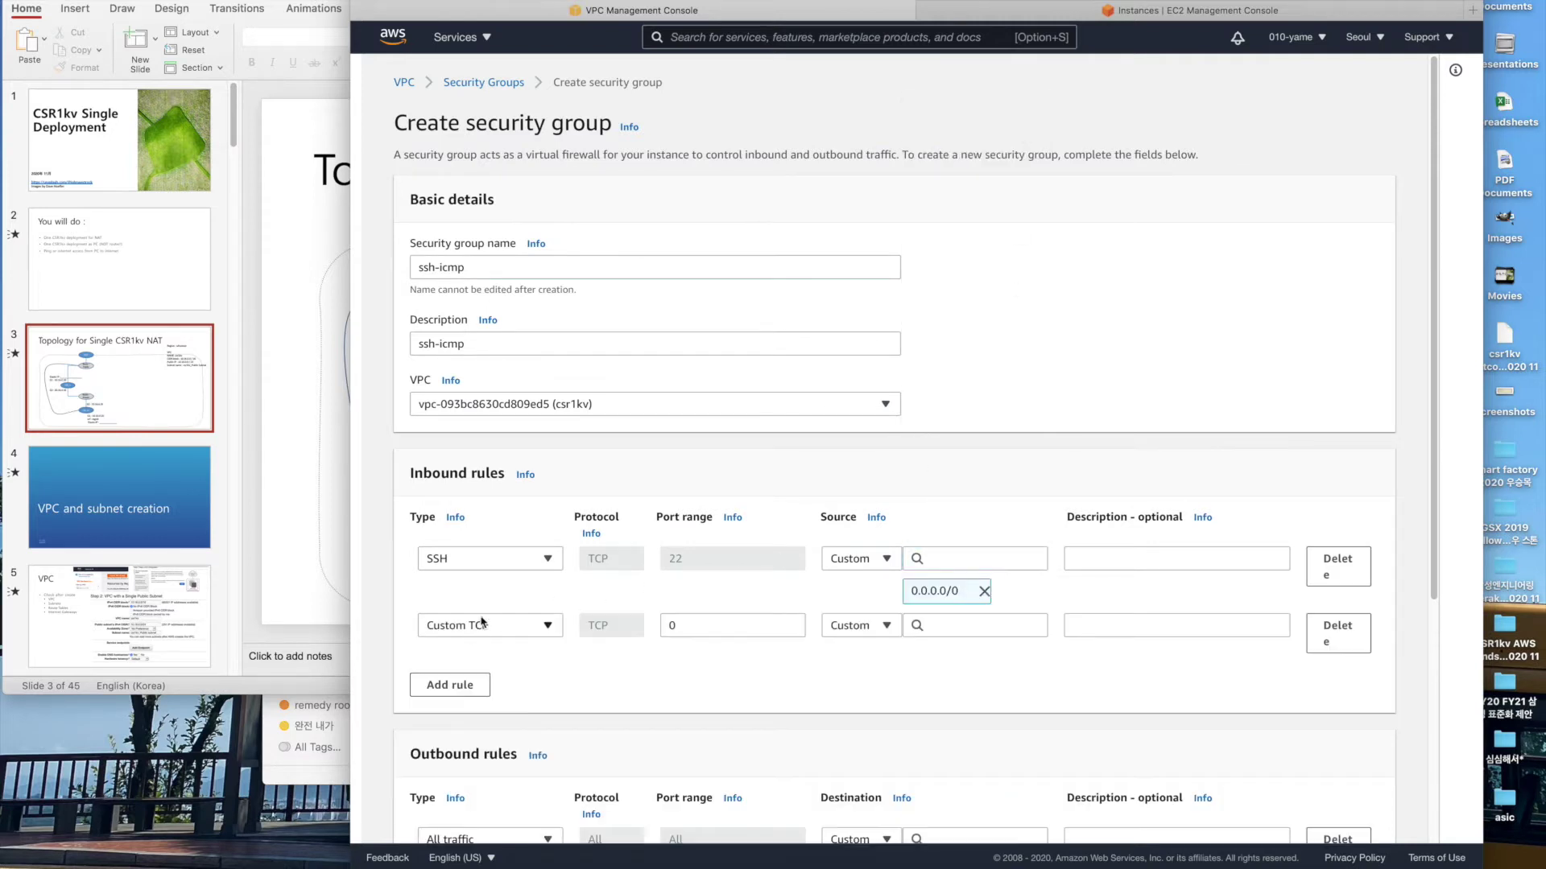
left_click(499, 629)
left_click(475, 295)
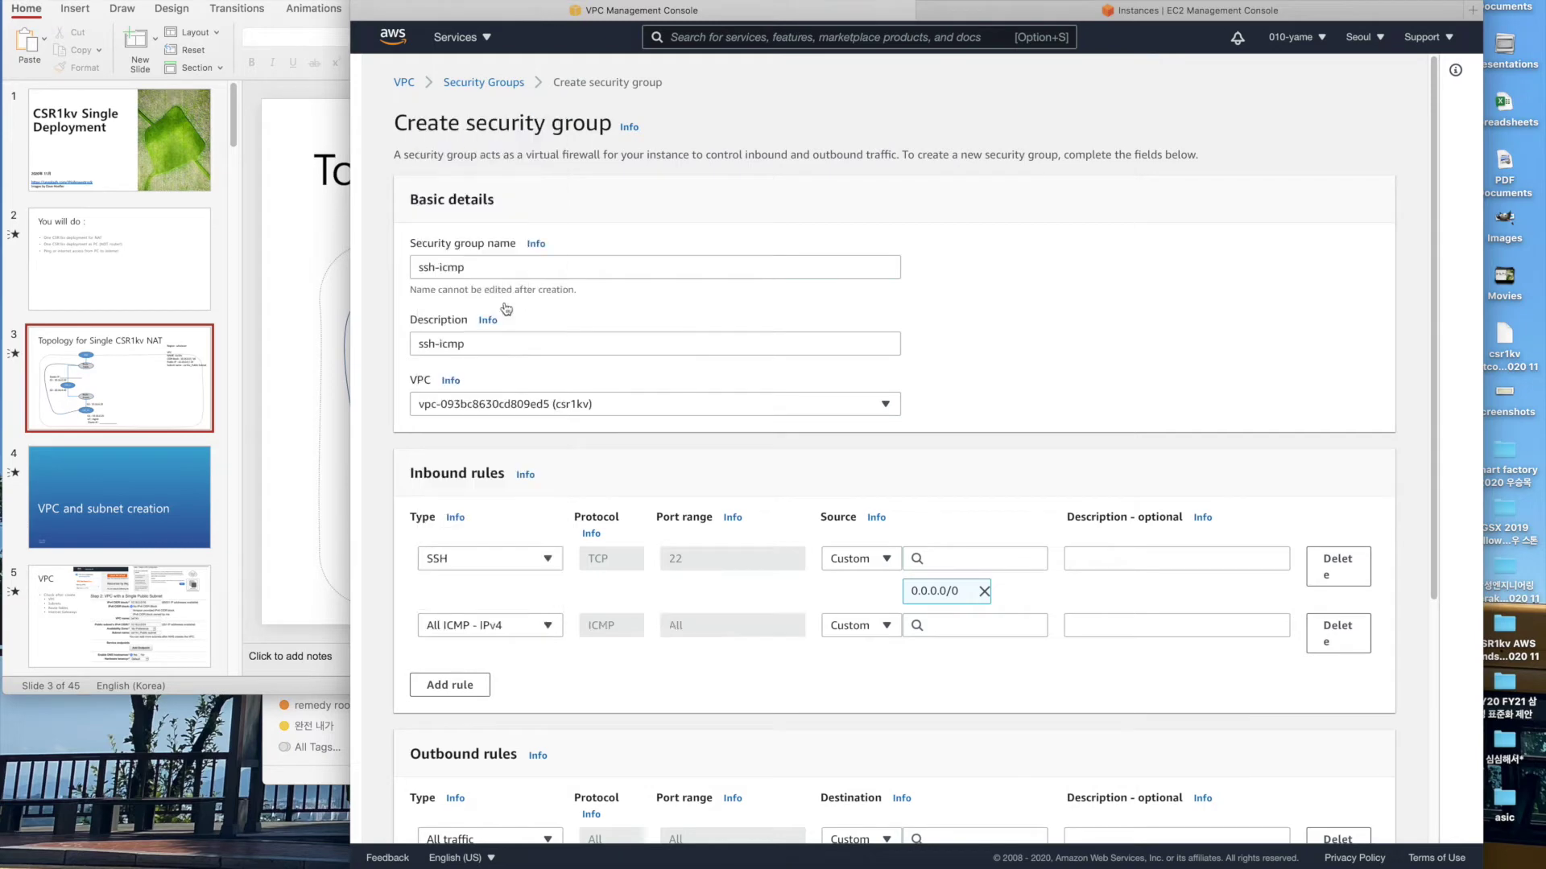
left_click(945, 621)
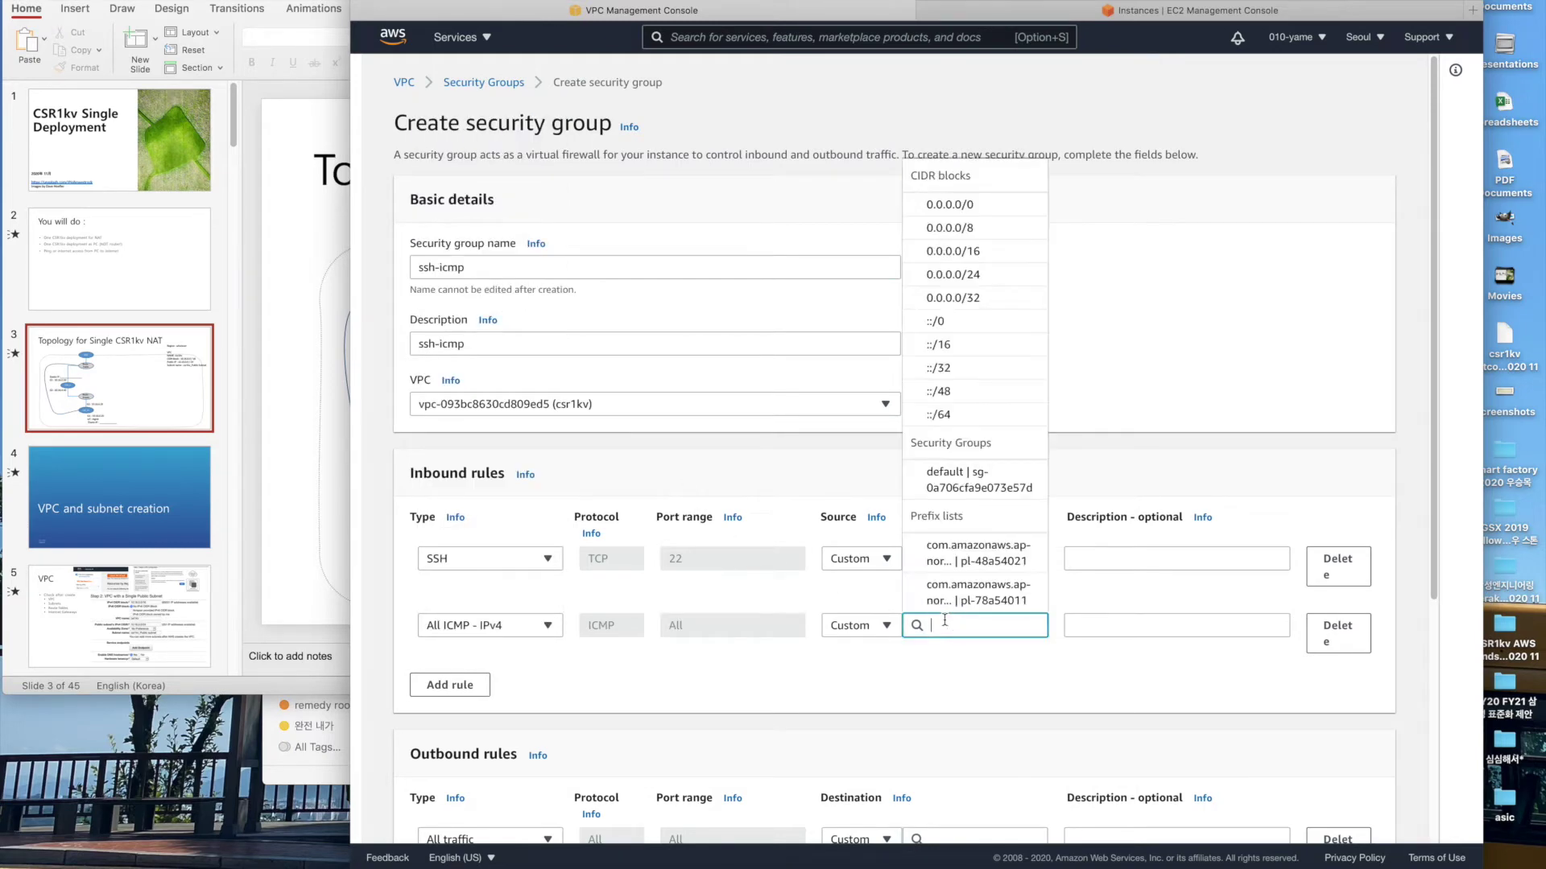
left_click(976, 207)
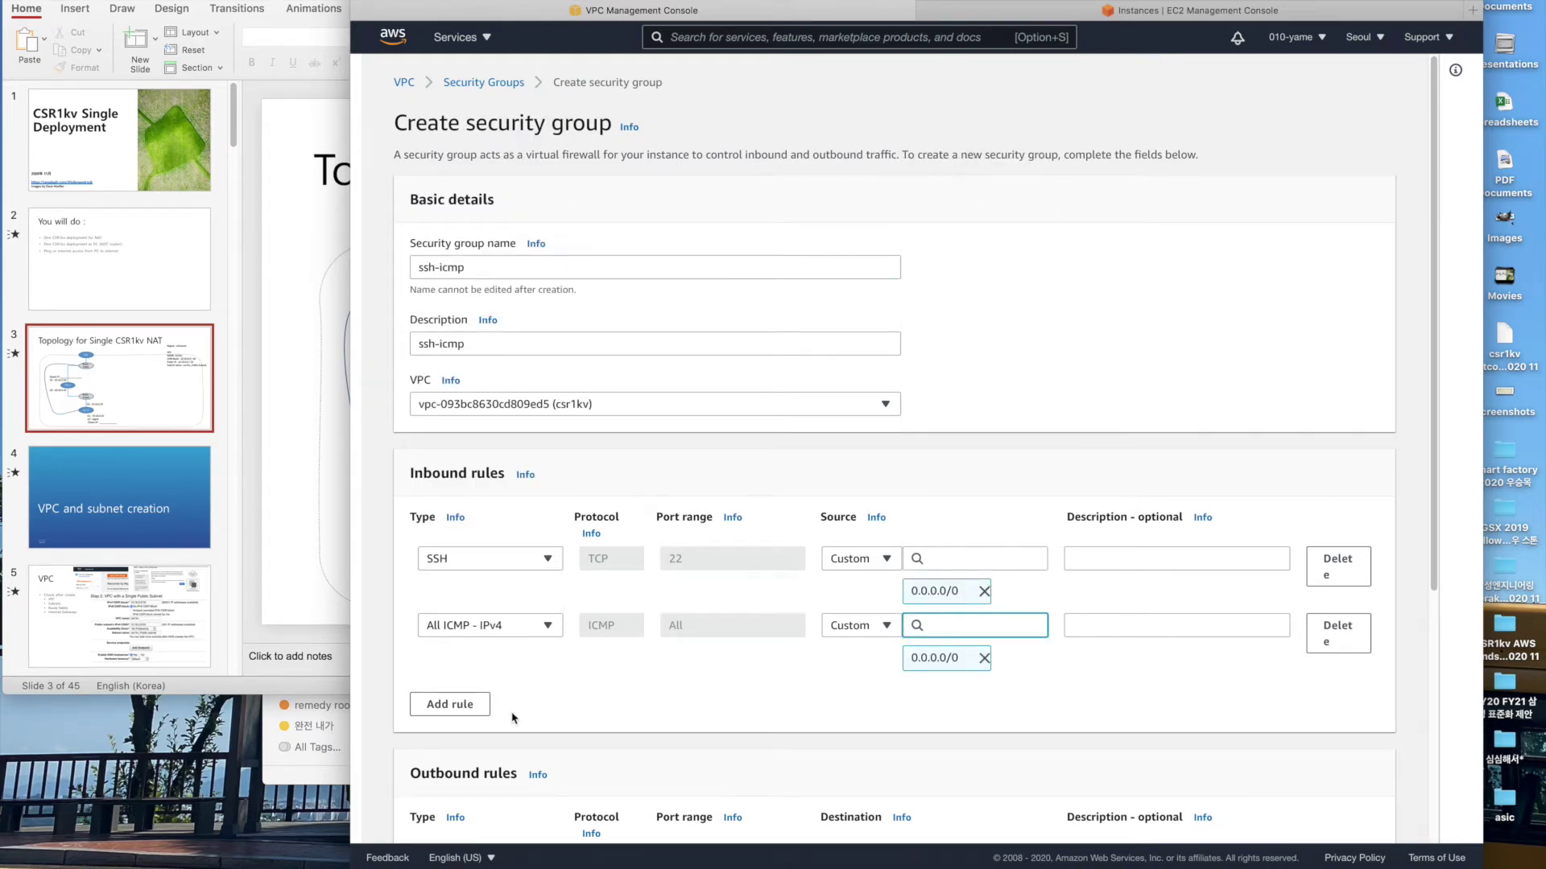
scroll(521, 715, "down", 5)
left_click(1312, 805)
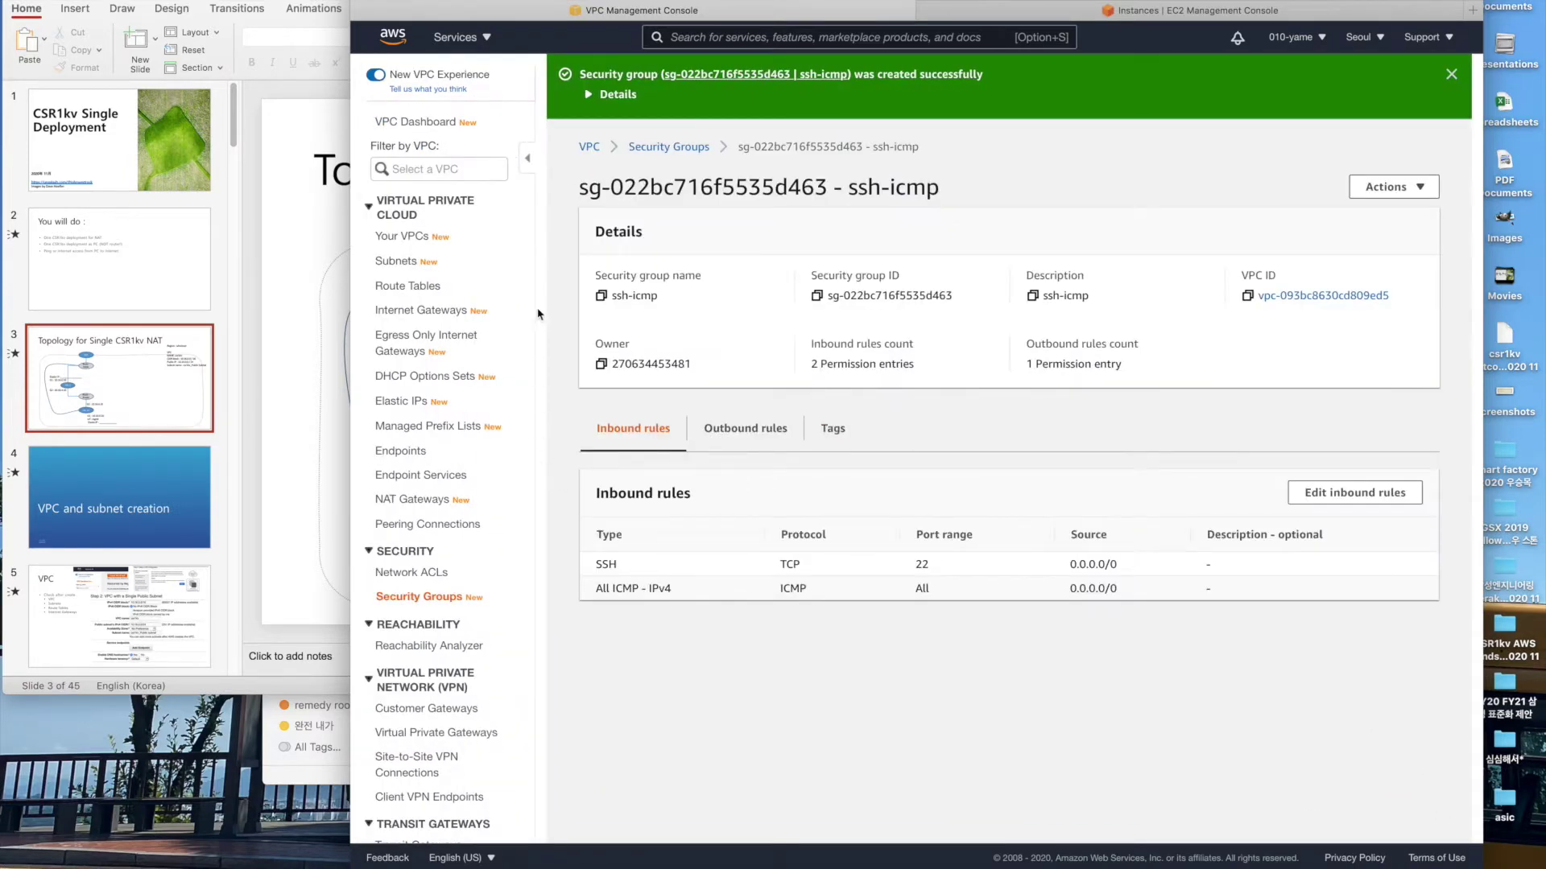
Set the new security group's name tag to ssh-icmp and review its inbound rules.
left_click(447, 596)
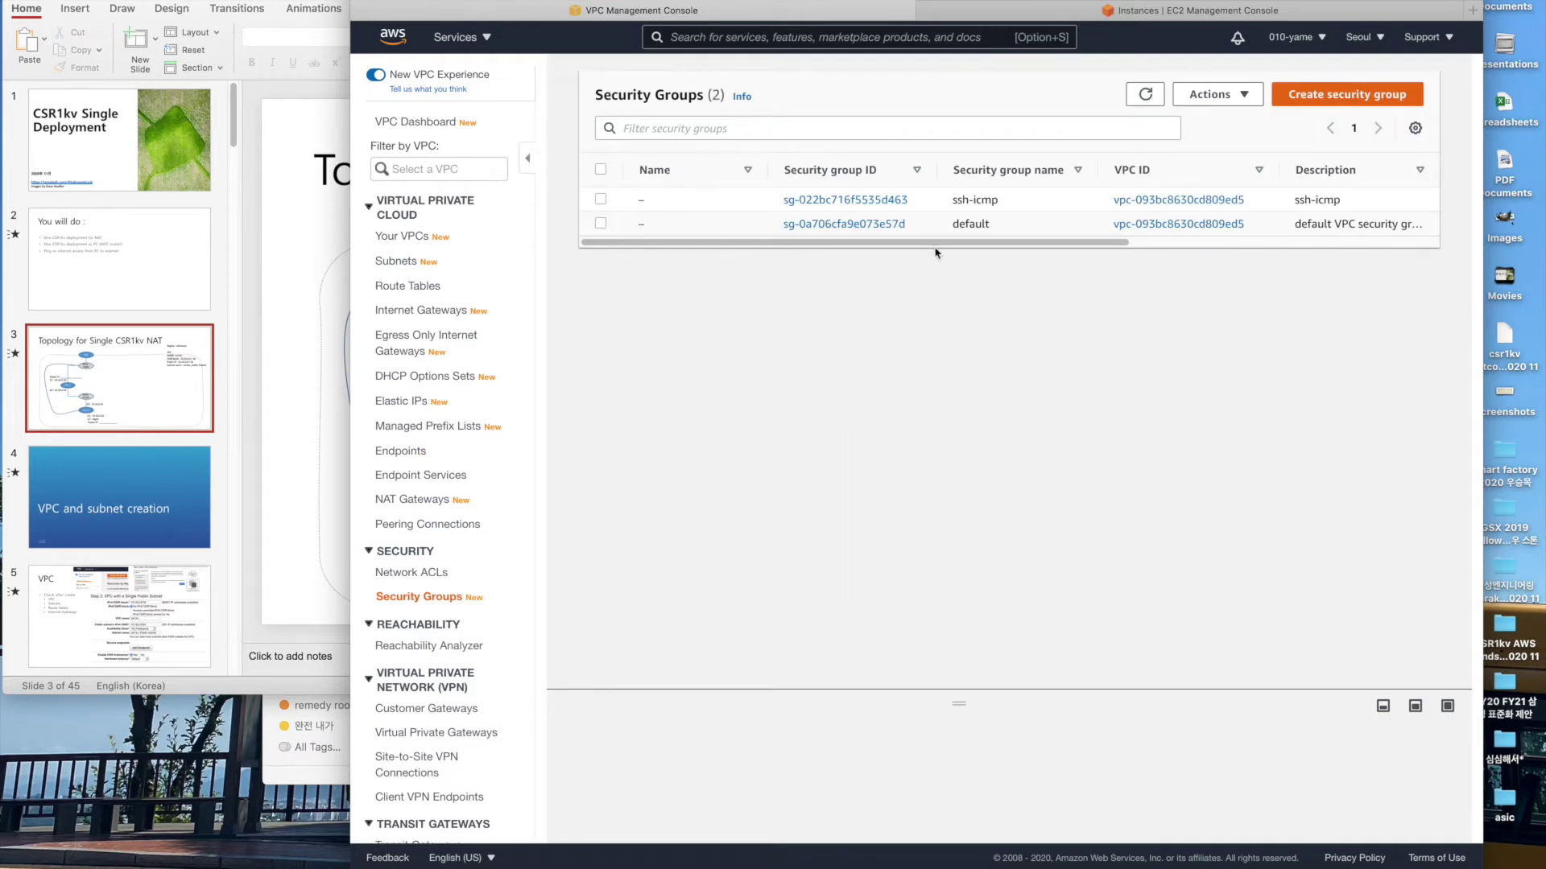
left_click(661, 203)
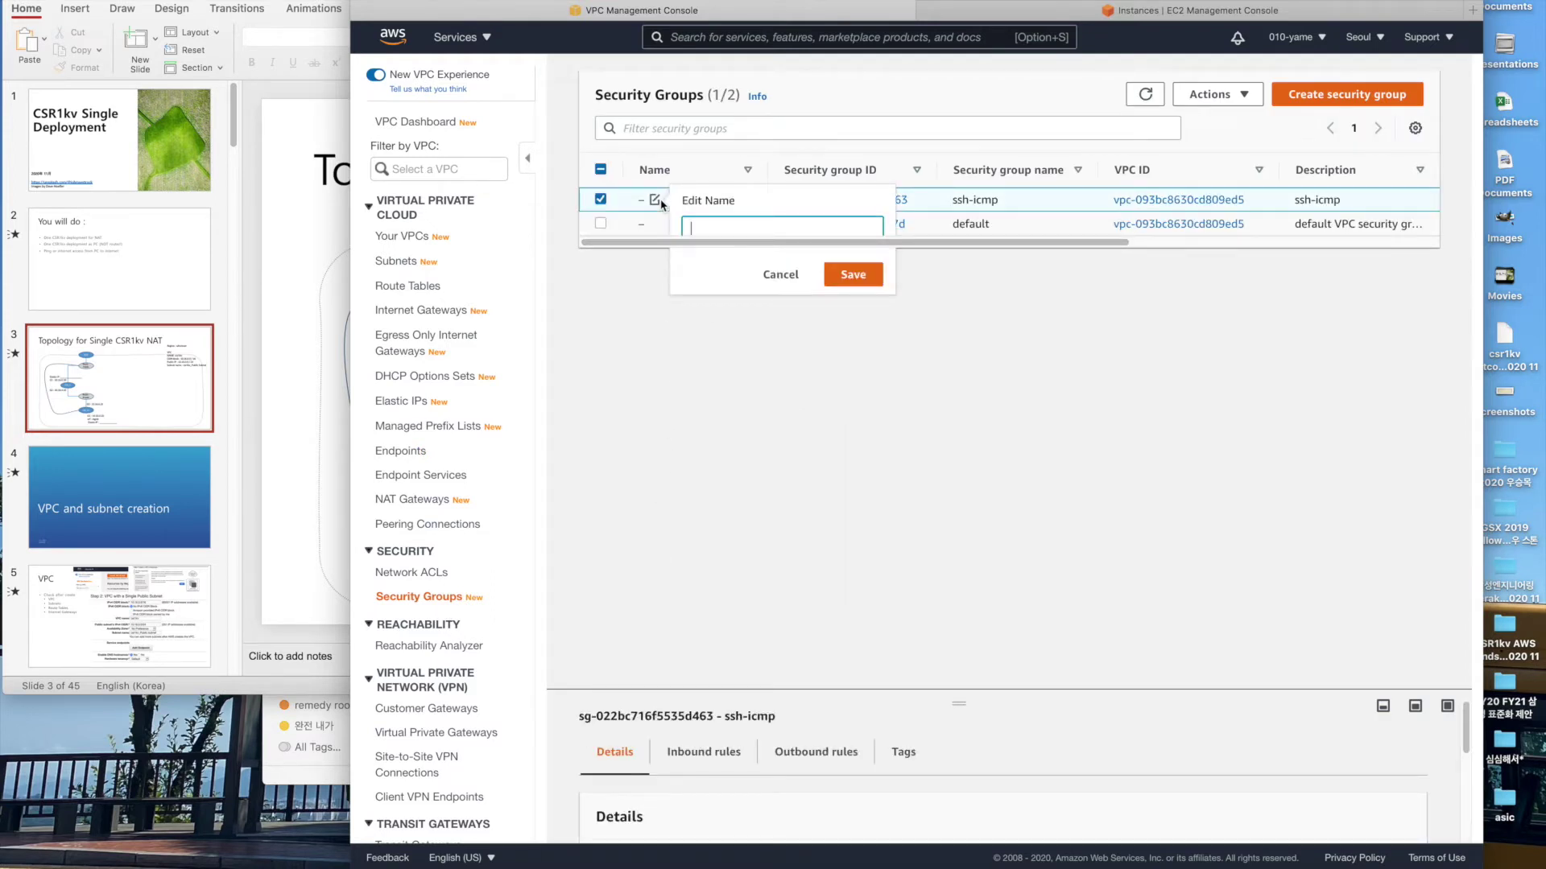
type("ssh-icmp")
key("Return")
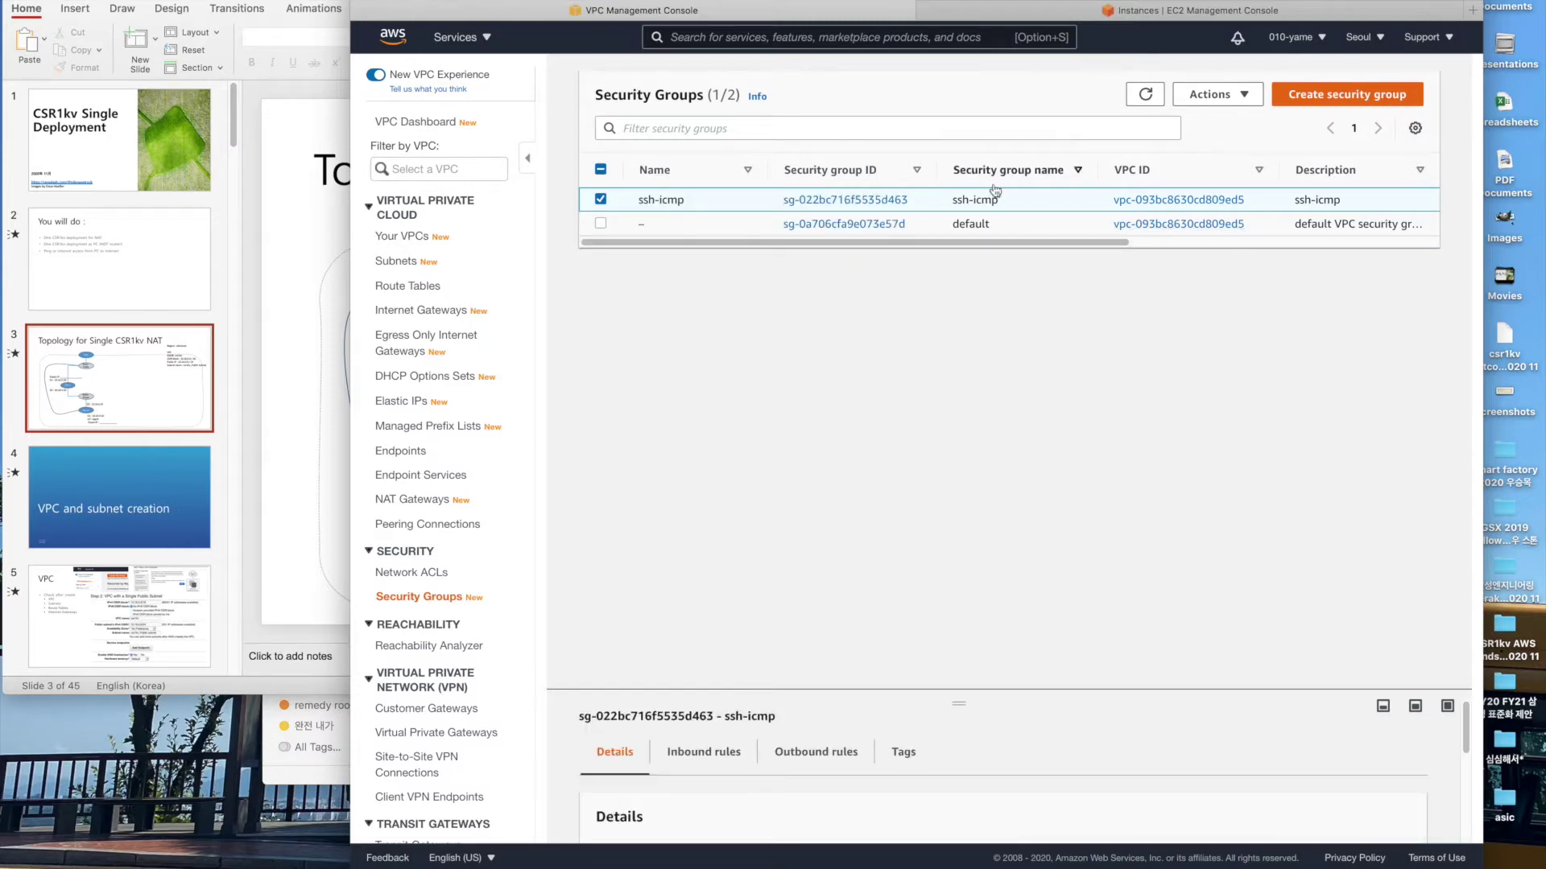
left_click(1414, 706)
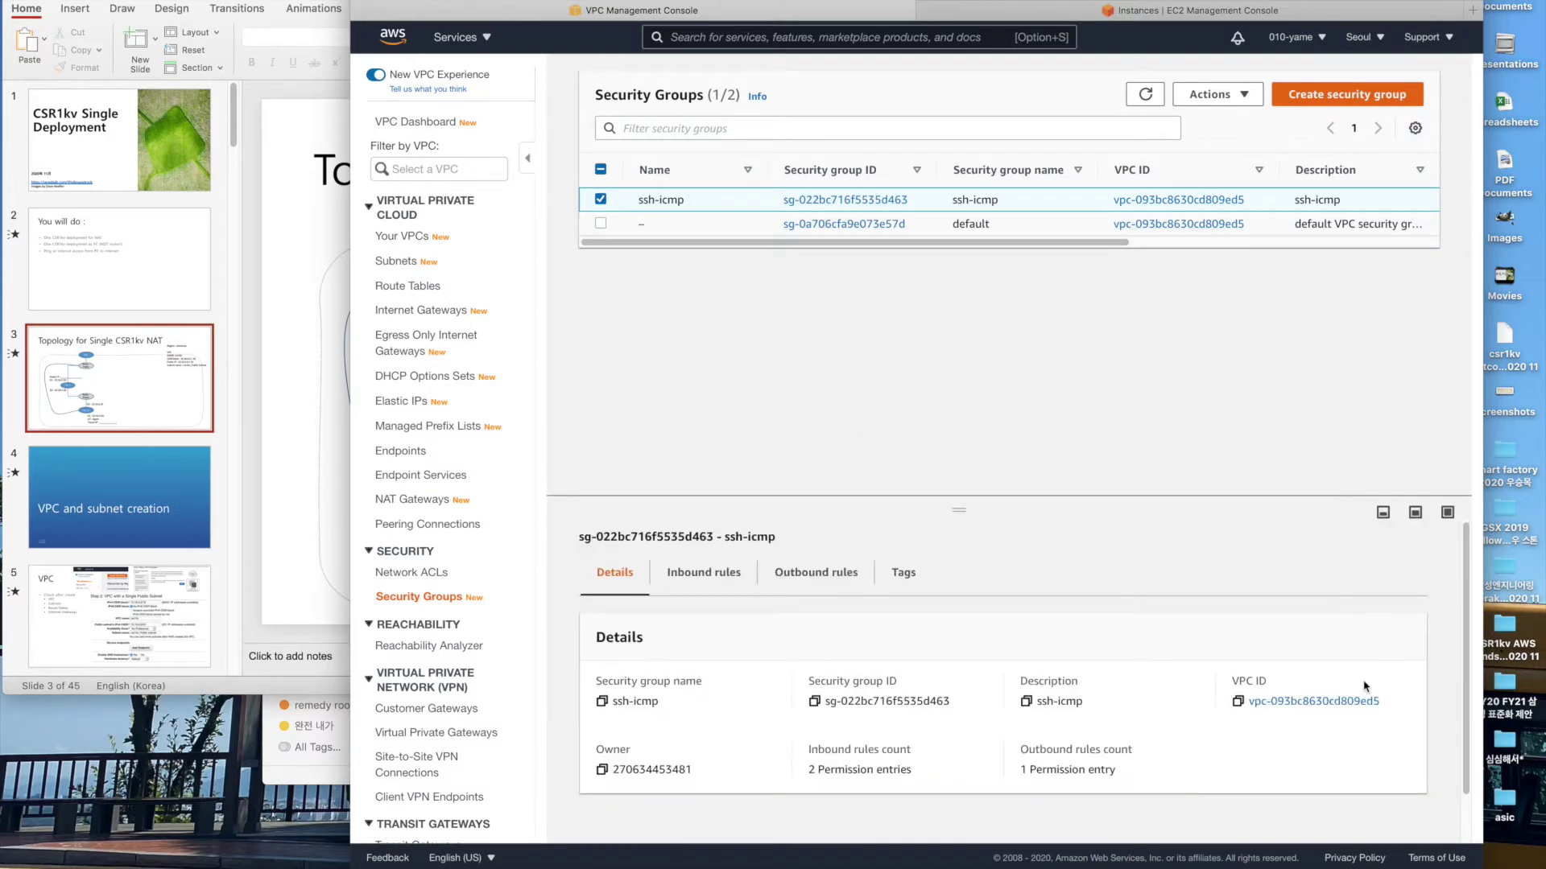
left_click(729, 568)
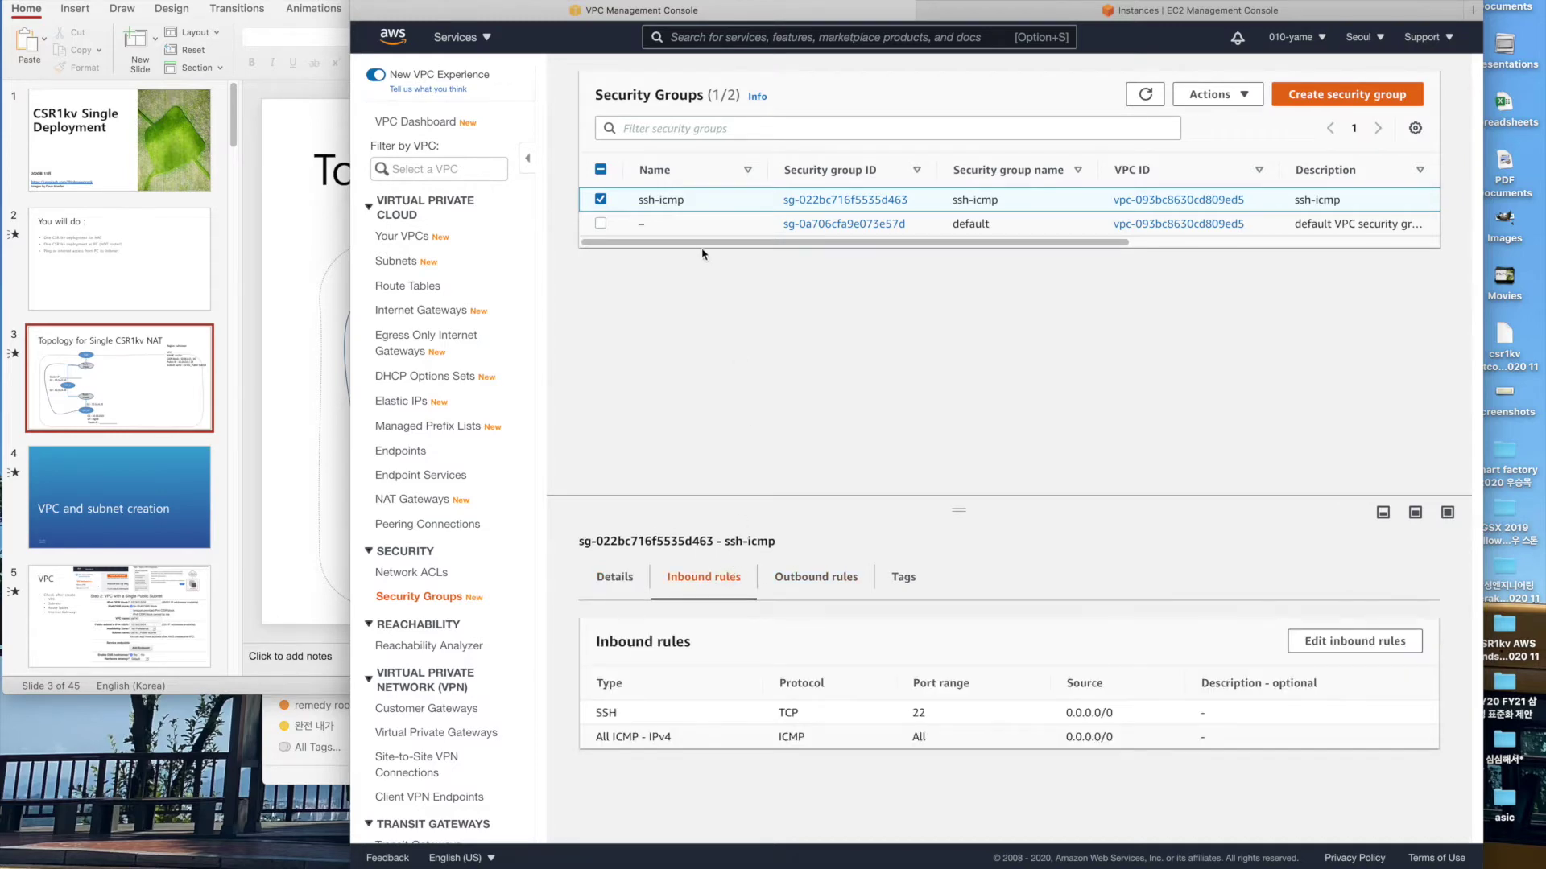
Start another security group in the csr1kv VPC with permit-any as both its name and description.
left_click(1323, 92)
left_click(583, 267)
type("permit-any")
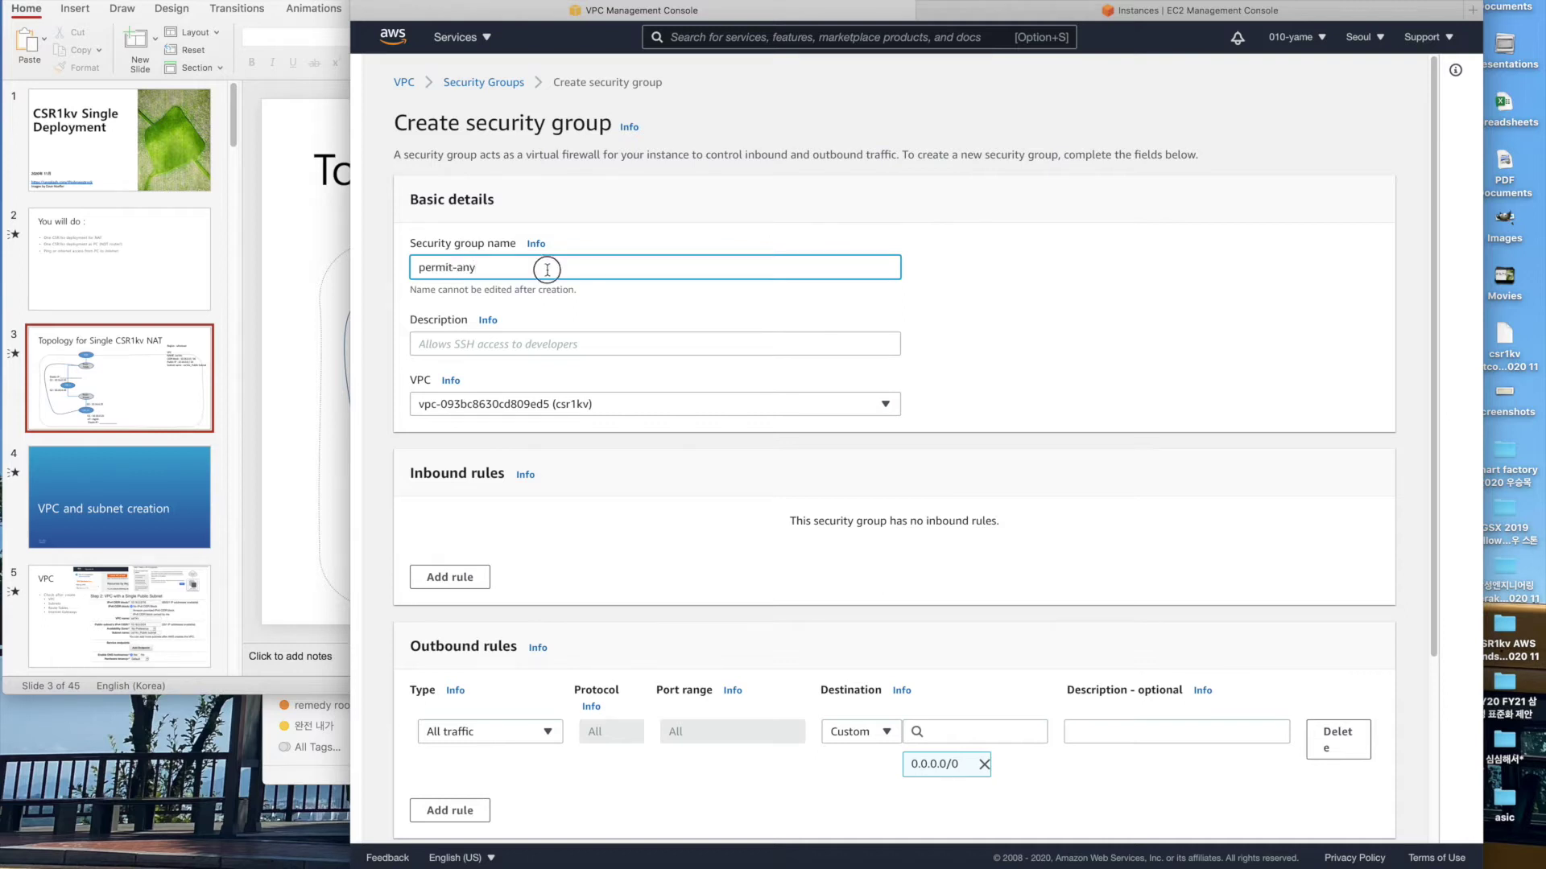
left_click_drag(535, 266, 417, 266)
key("ctrl+c")
left_click(551, 344)
key("ctrl+v")
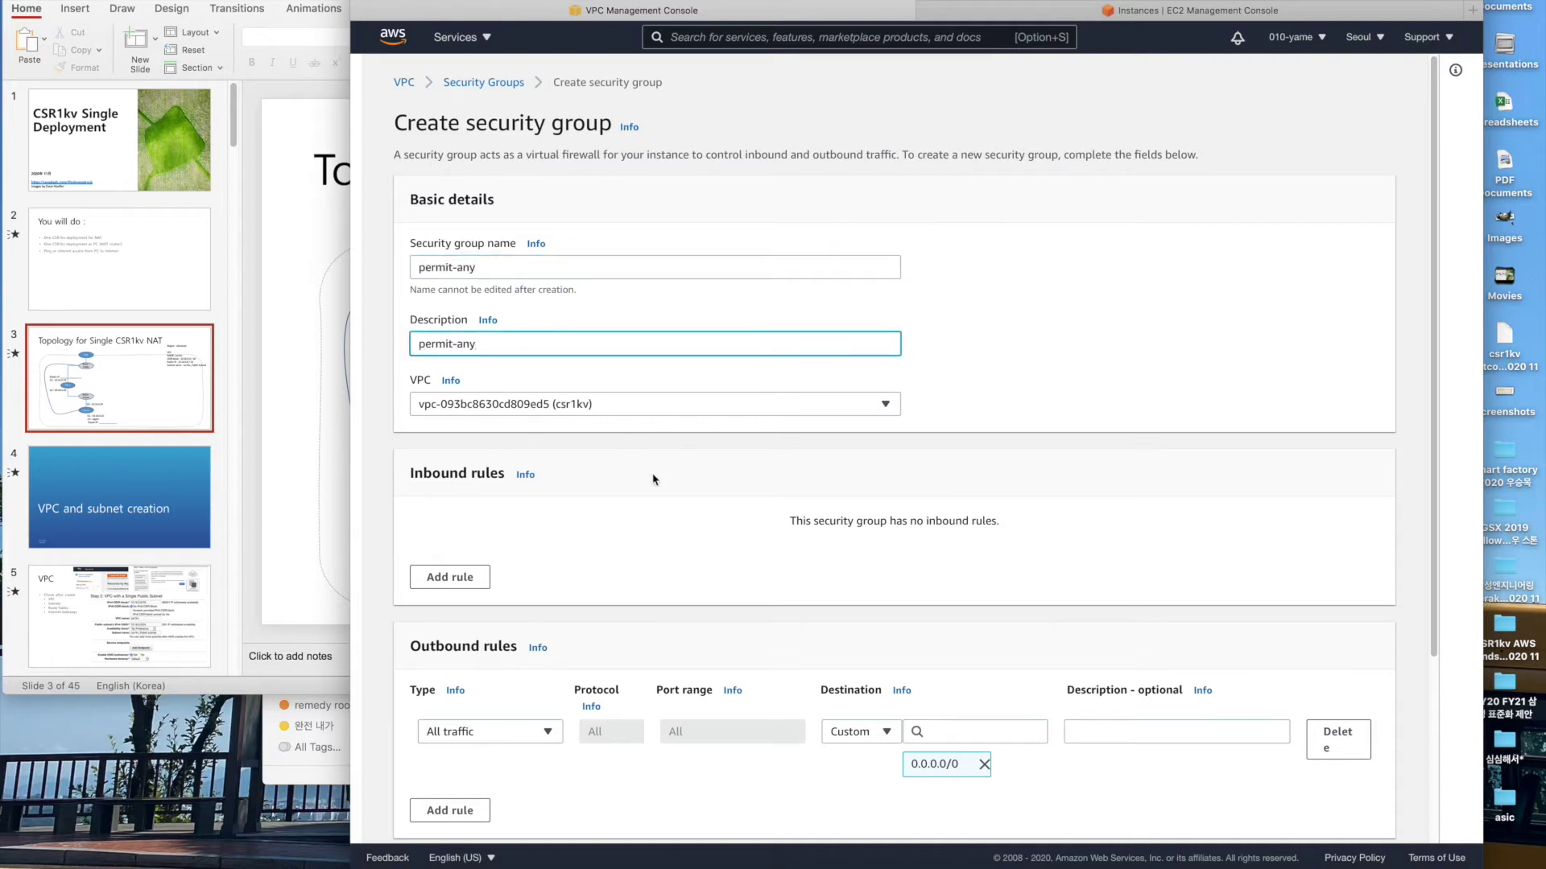
Add an inbound All traffic rule with source 0.0.0.0/0 and create the permit-any security group.
left_click(462, 577)
left_click(486, 558)
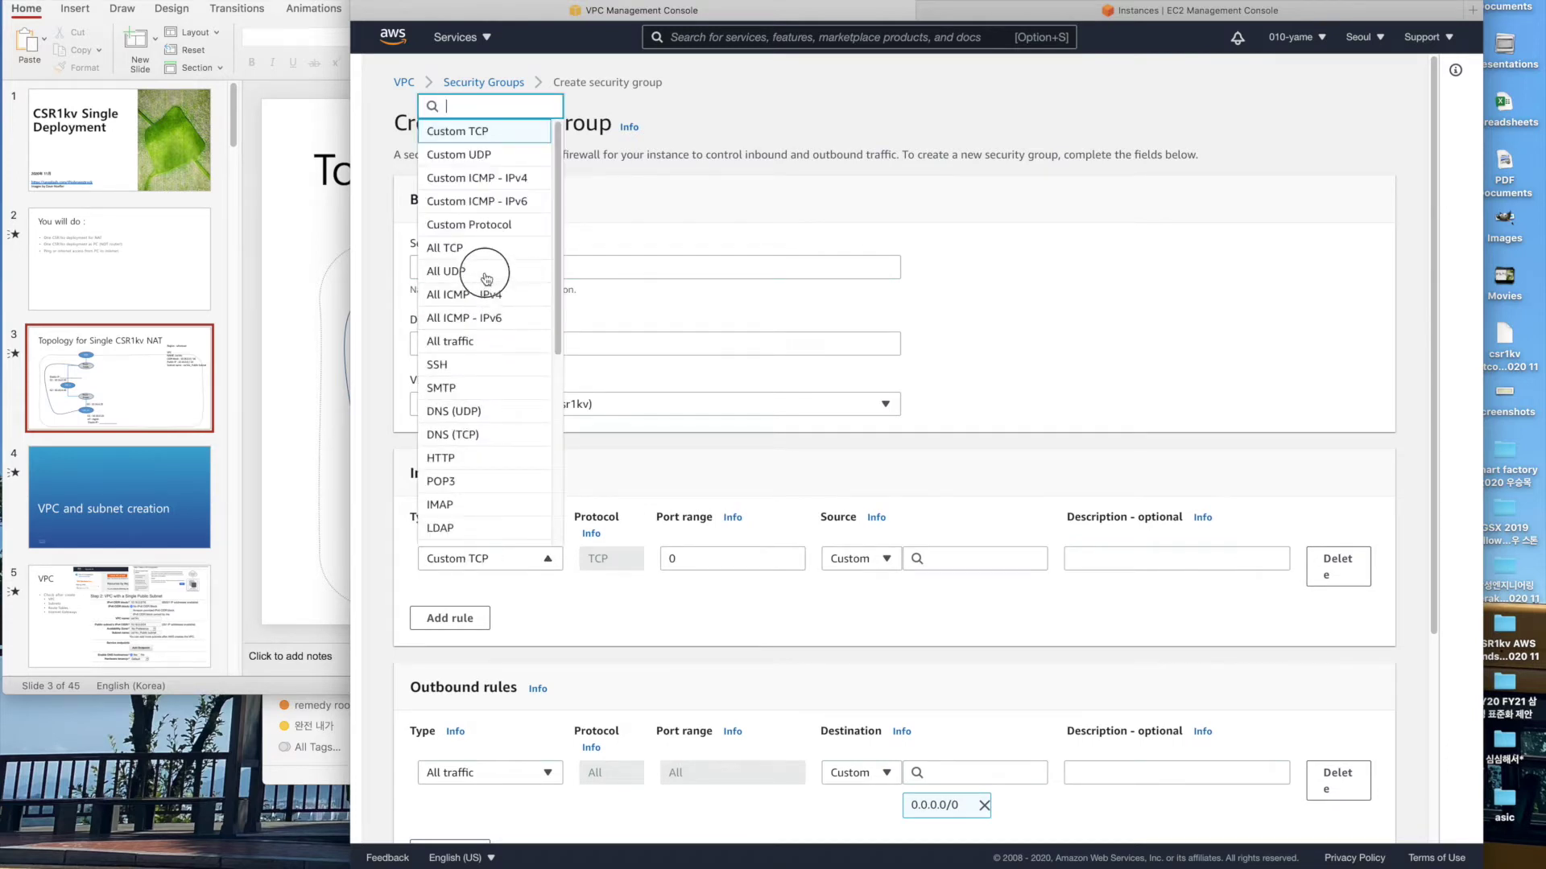
left_click(484, 351)
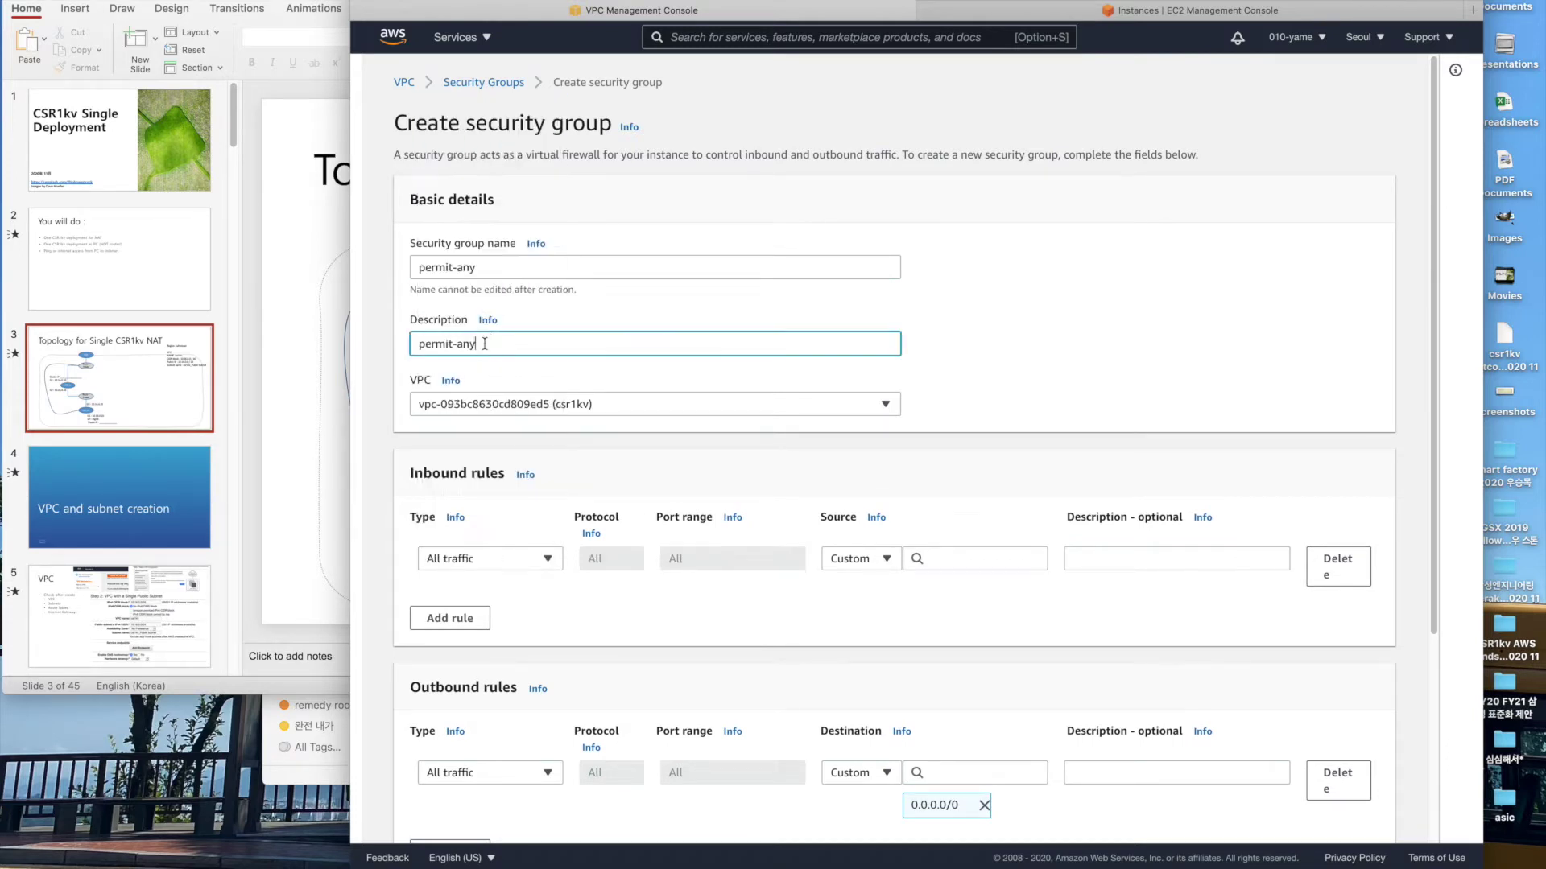
left_click(962, 558)
left_click(966, 139)
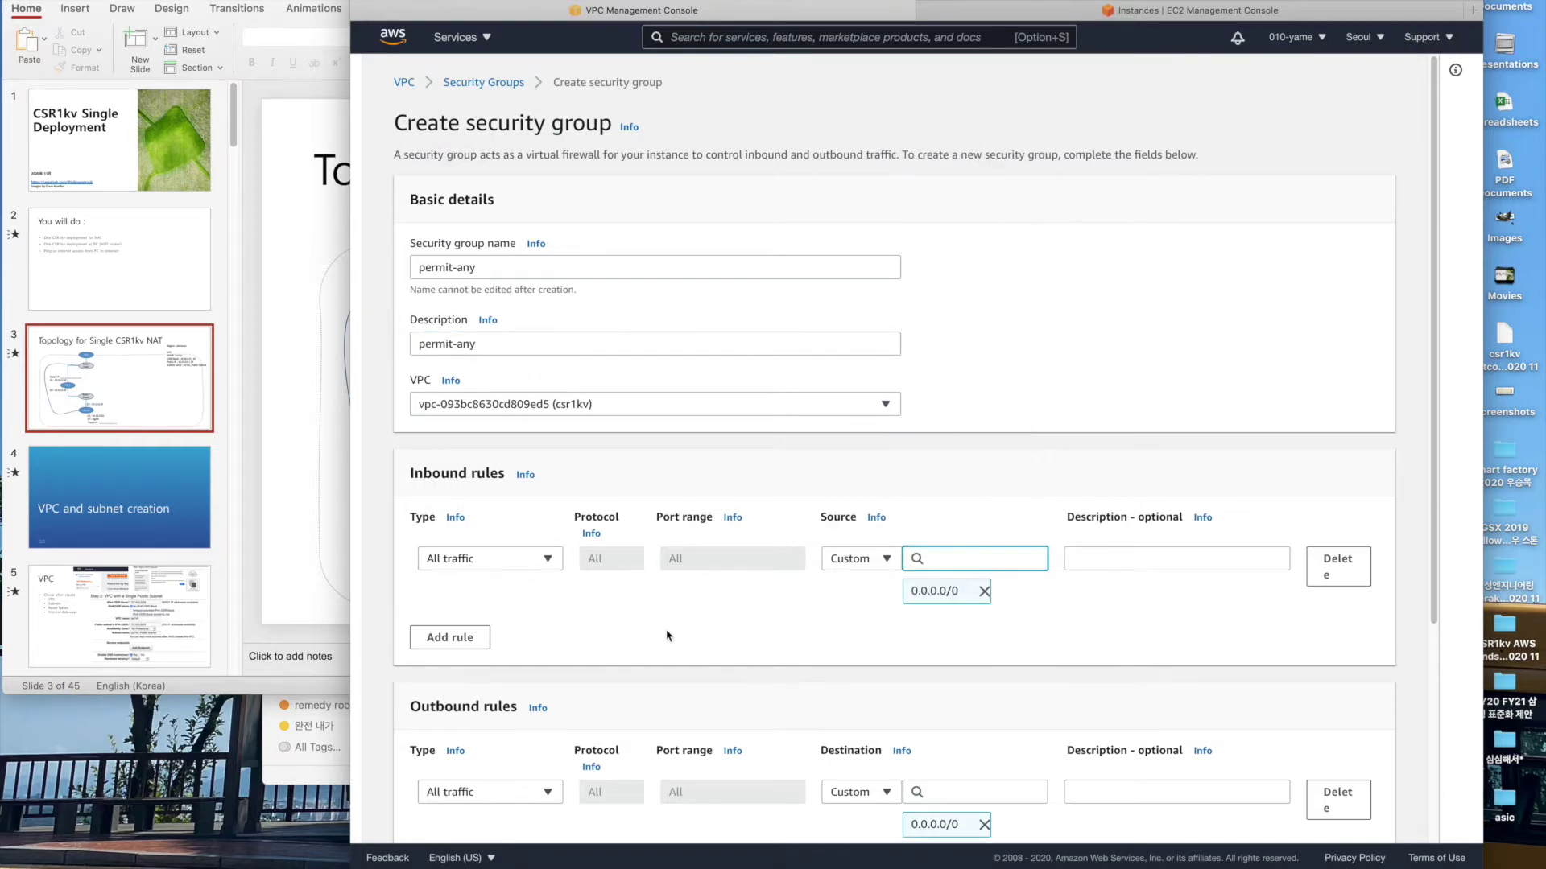
scroll(654, 646, "down", 5)
left_click(1319, 815)
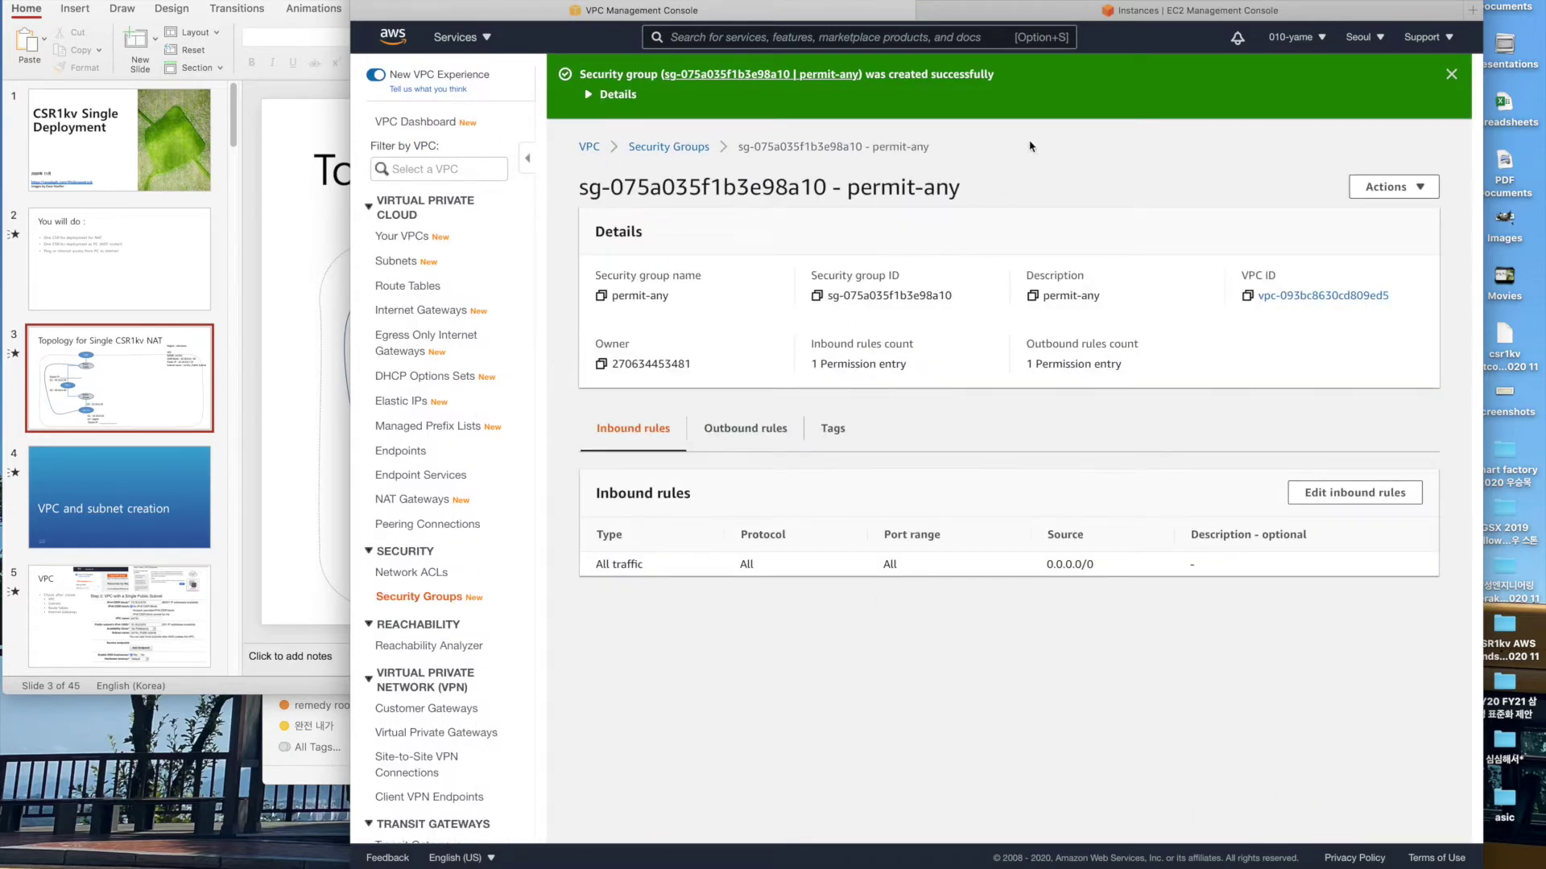
Switch to the EC2 Instances page and check the planned CSR instances on the topology slide.
left_click(1071, 13)
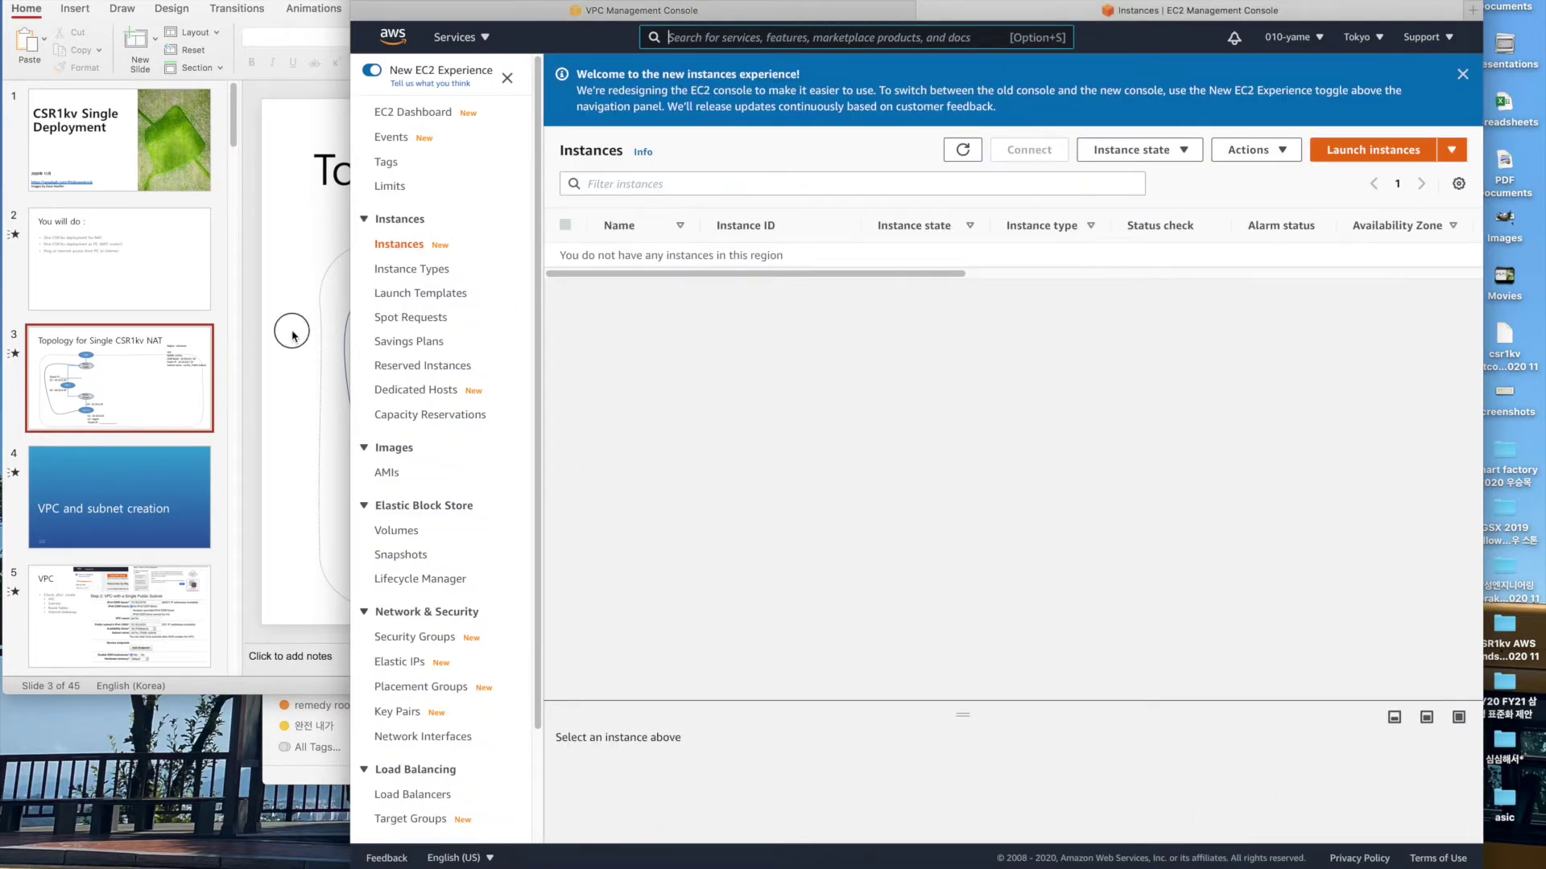
left_click(294, 335)
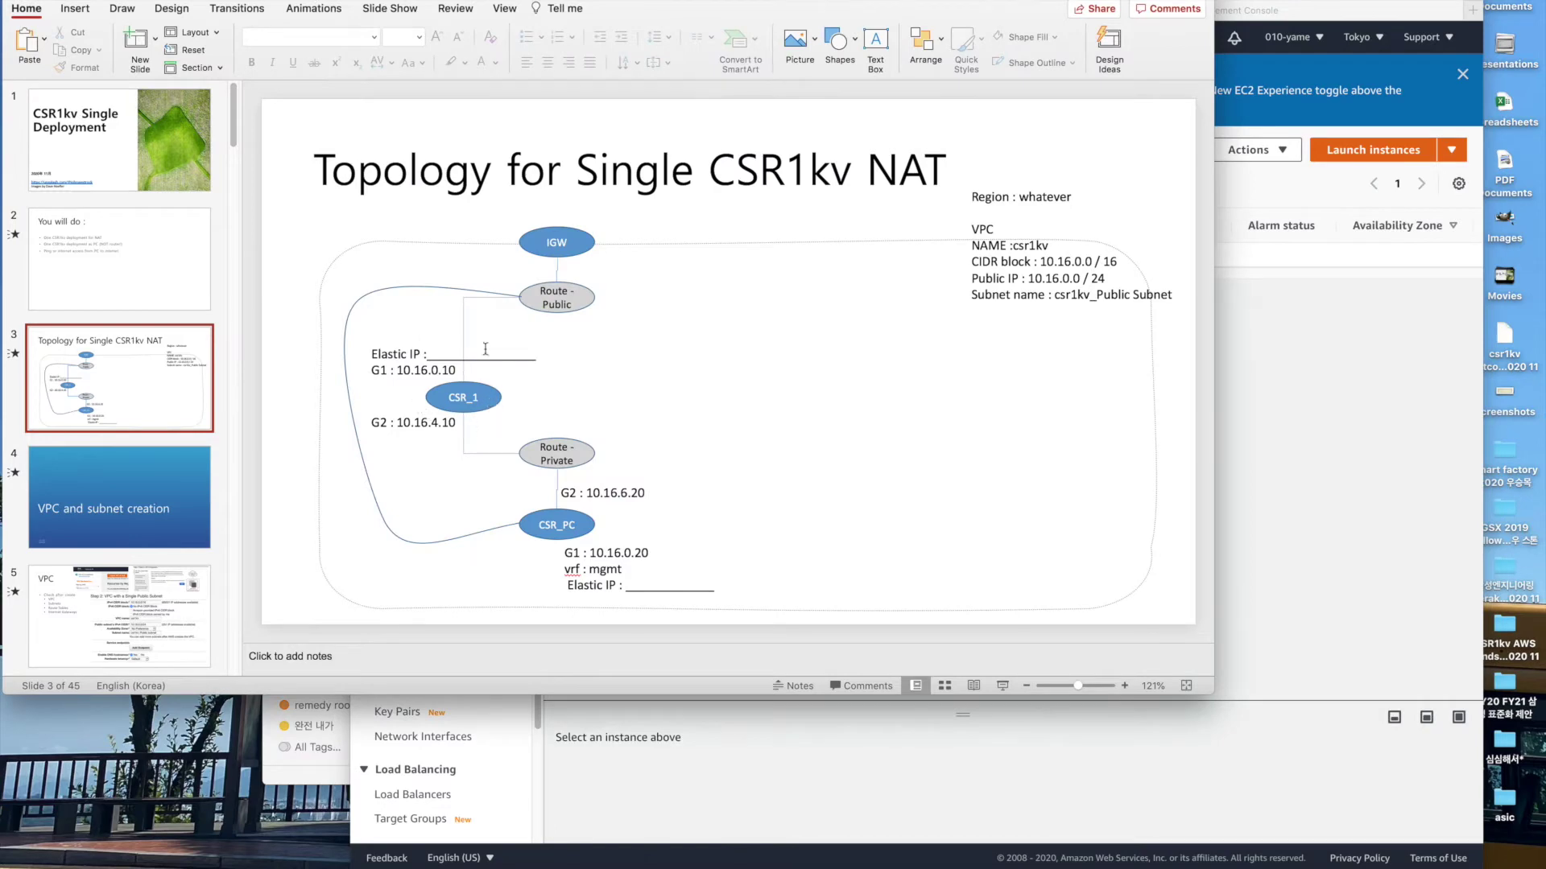
key("super+Tab")
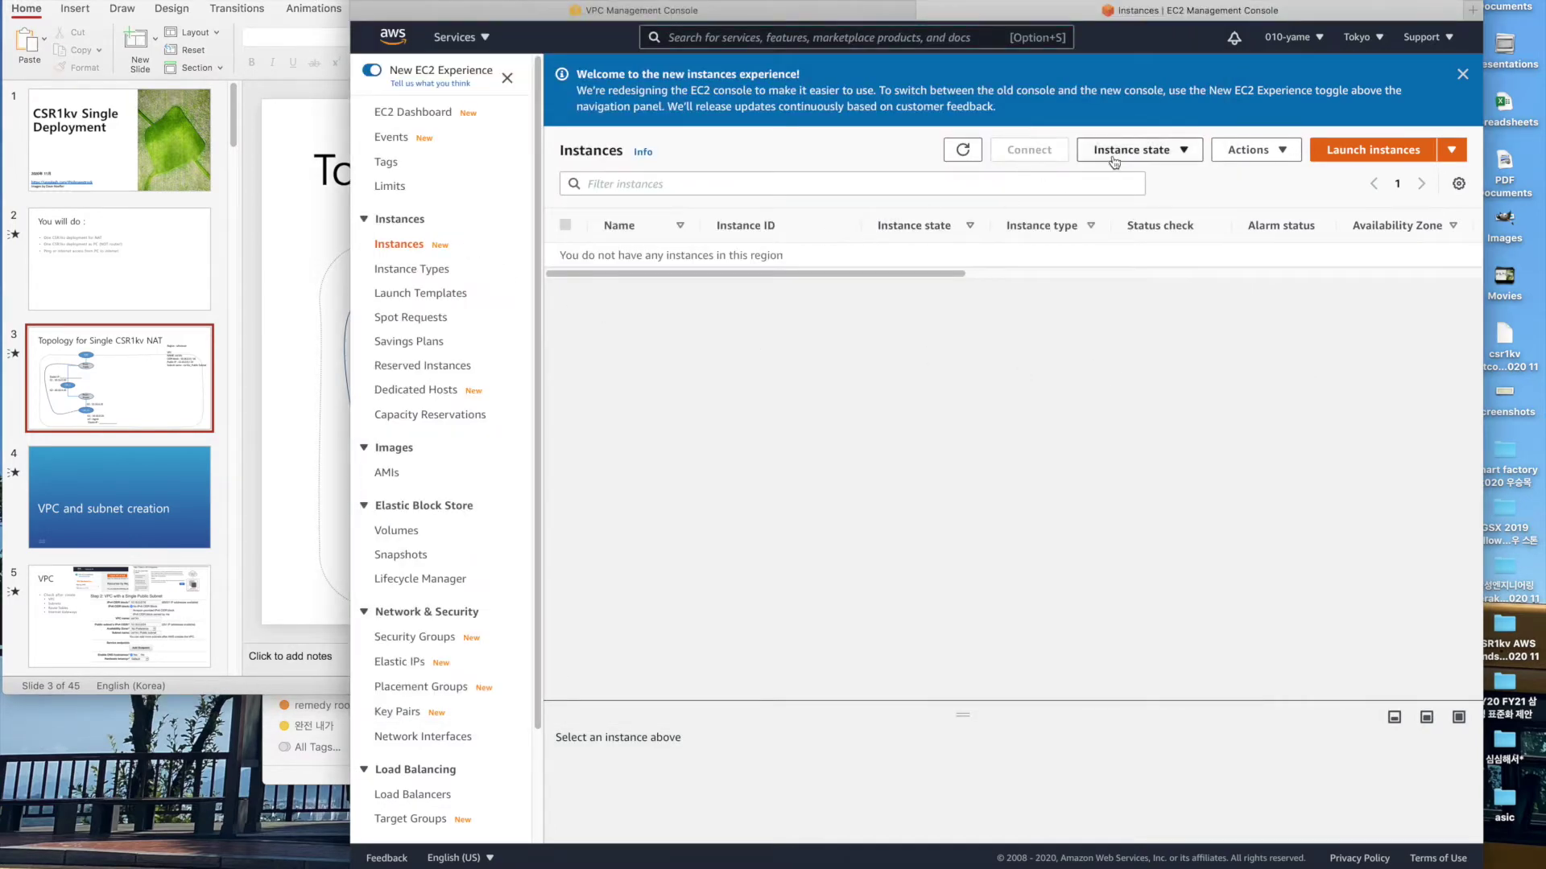
Start launching an instance, search the AMIs for csr, and select the AWS Marketplace image Cisco CSR 1000V - BYOL for Maximum Performance.
left_click(1350, 159)
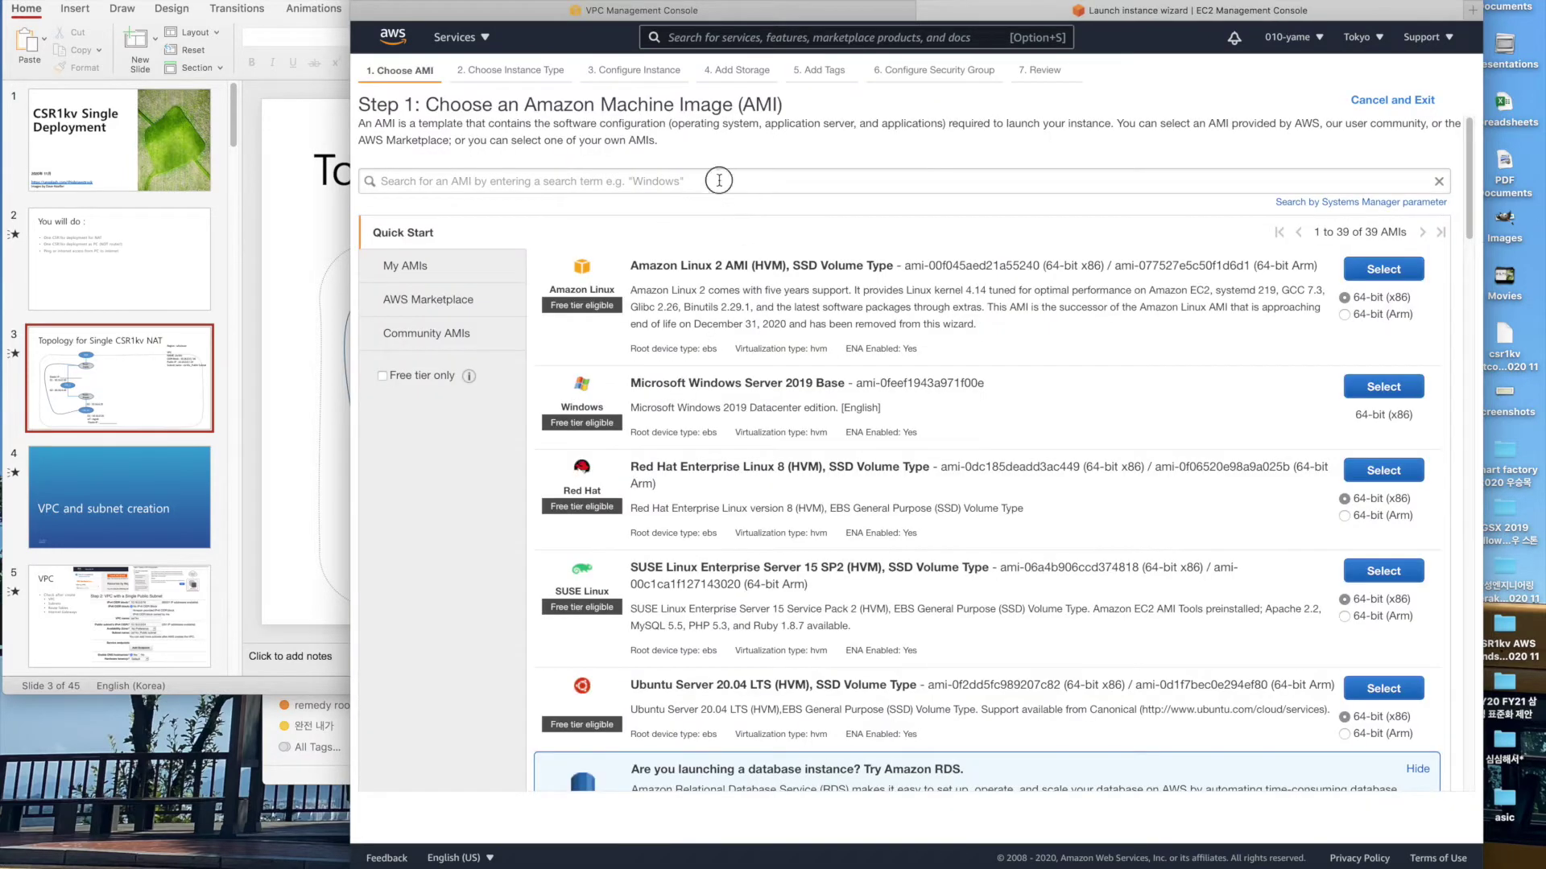
left_click(718, 180)
type("csr")
key("Return")
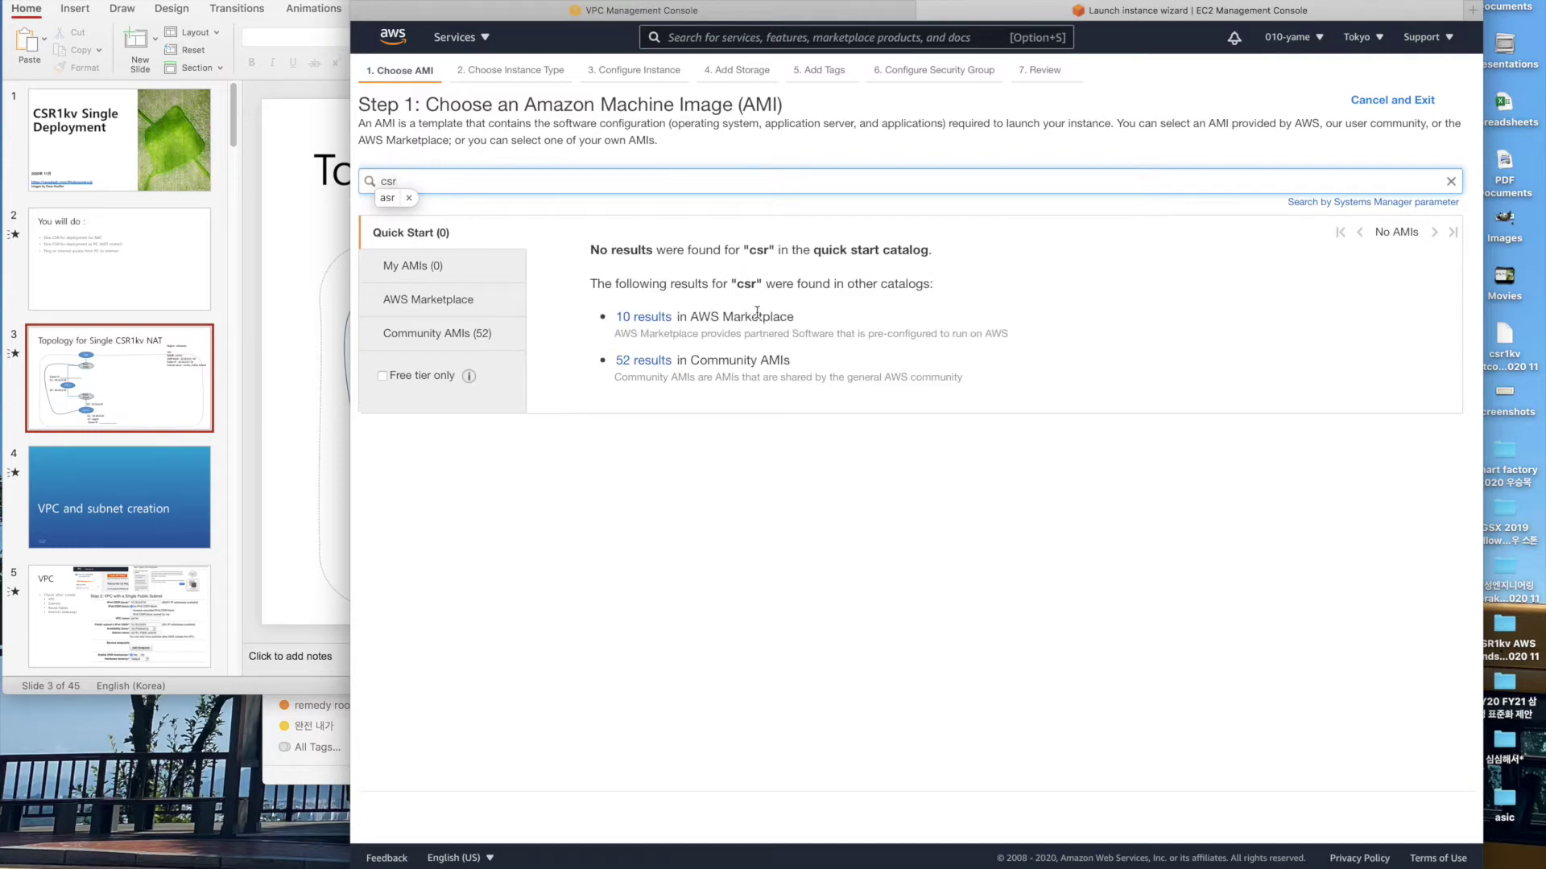
left_click(416, 312)
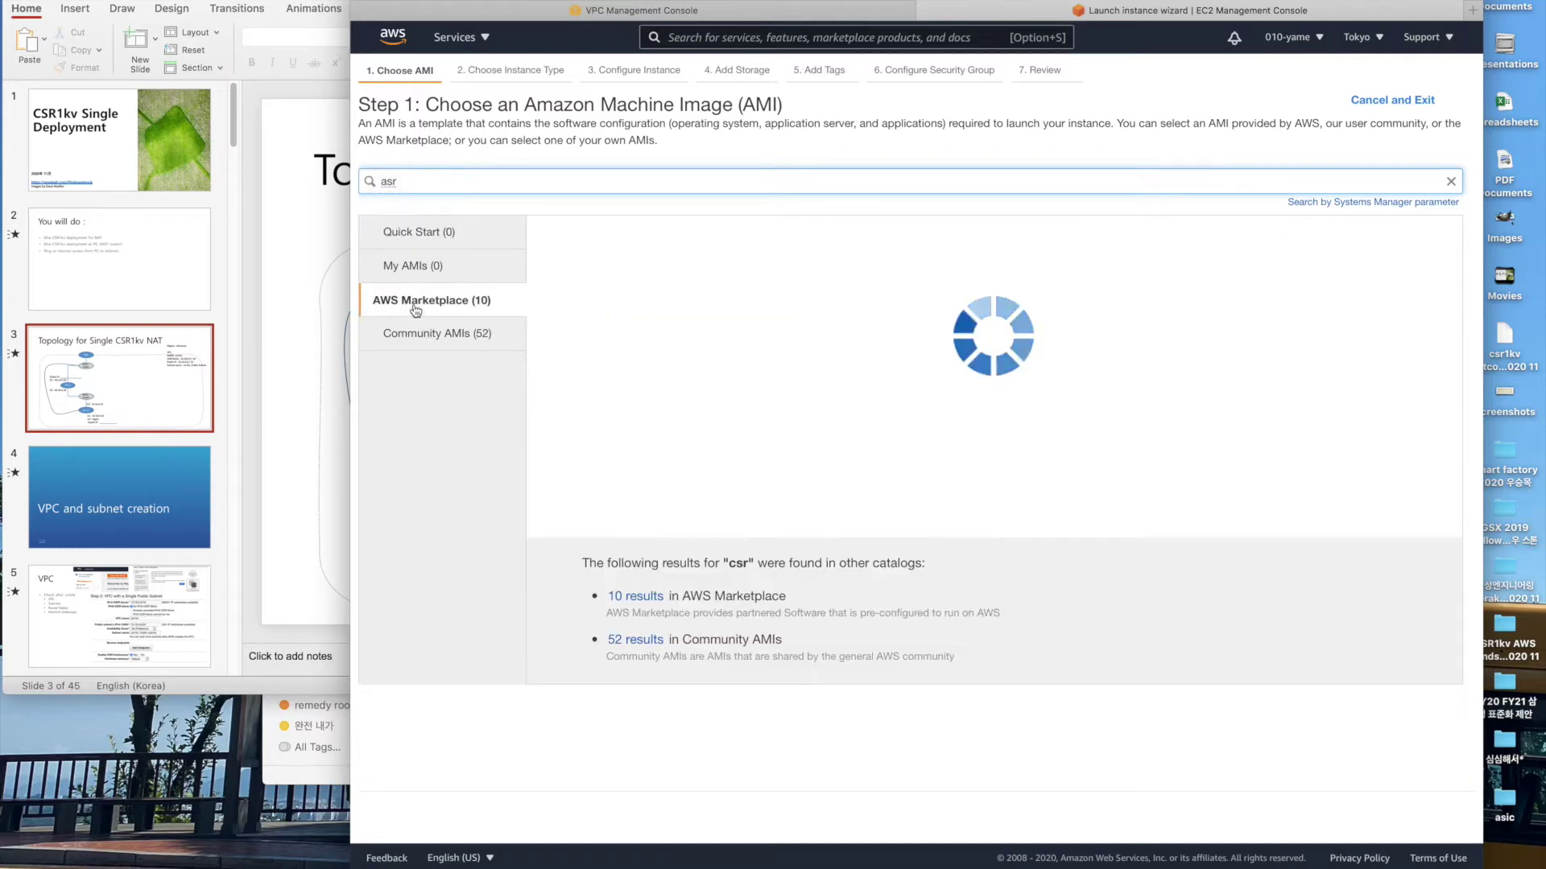
left_click_drag(882, 270, 1058, 268)
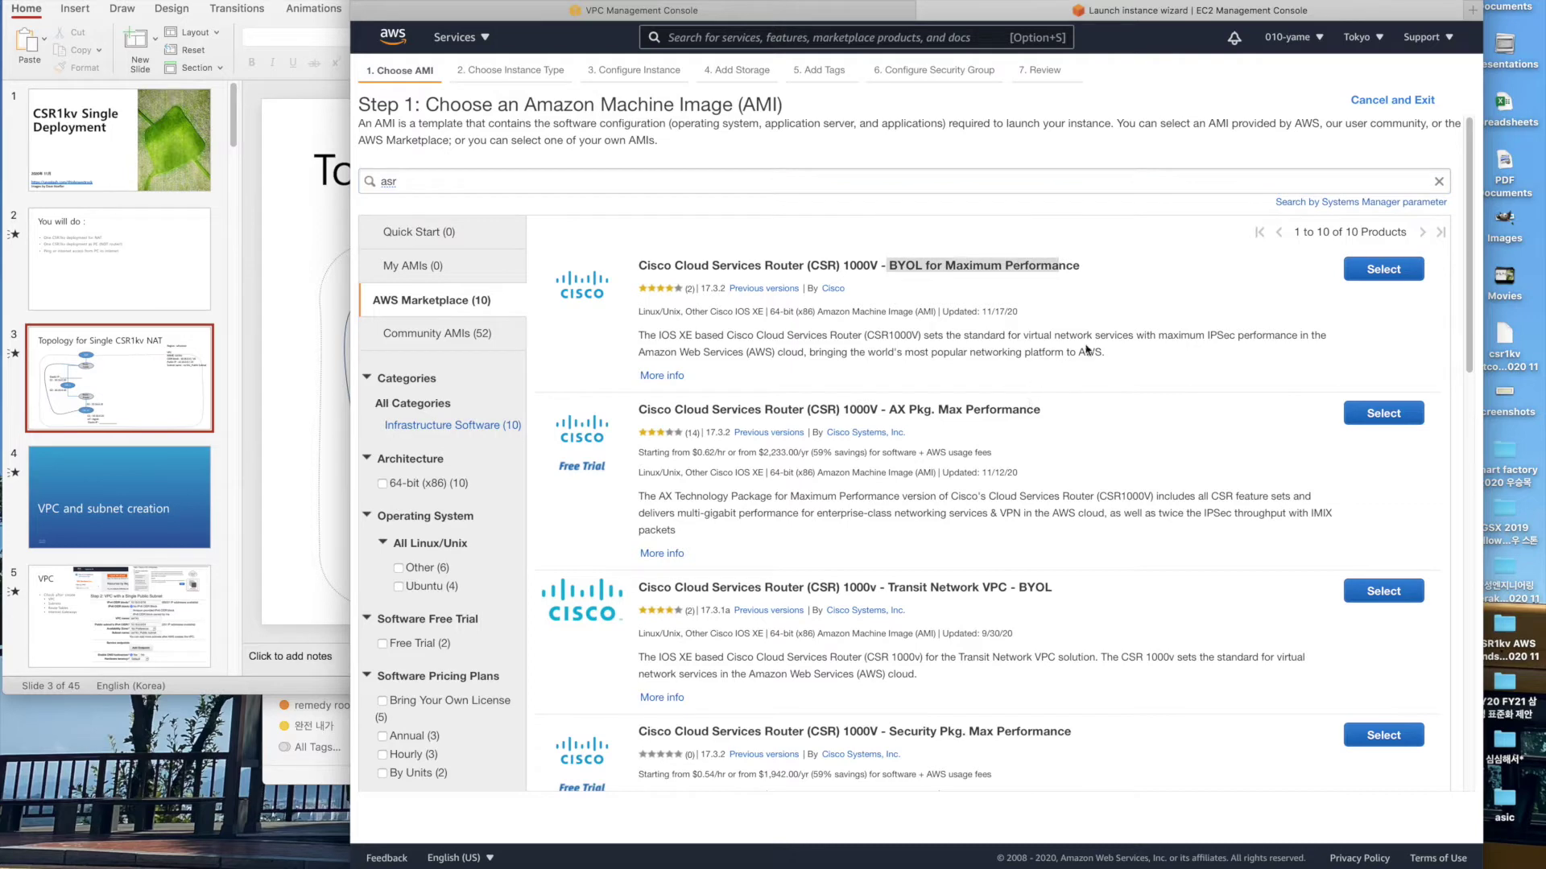
left_click(1382, 275)
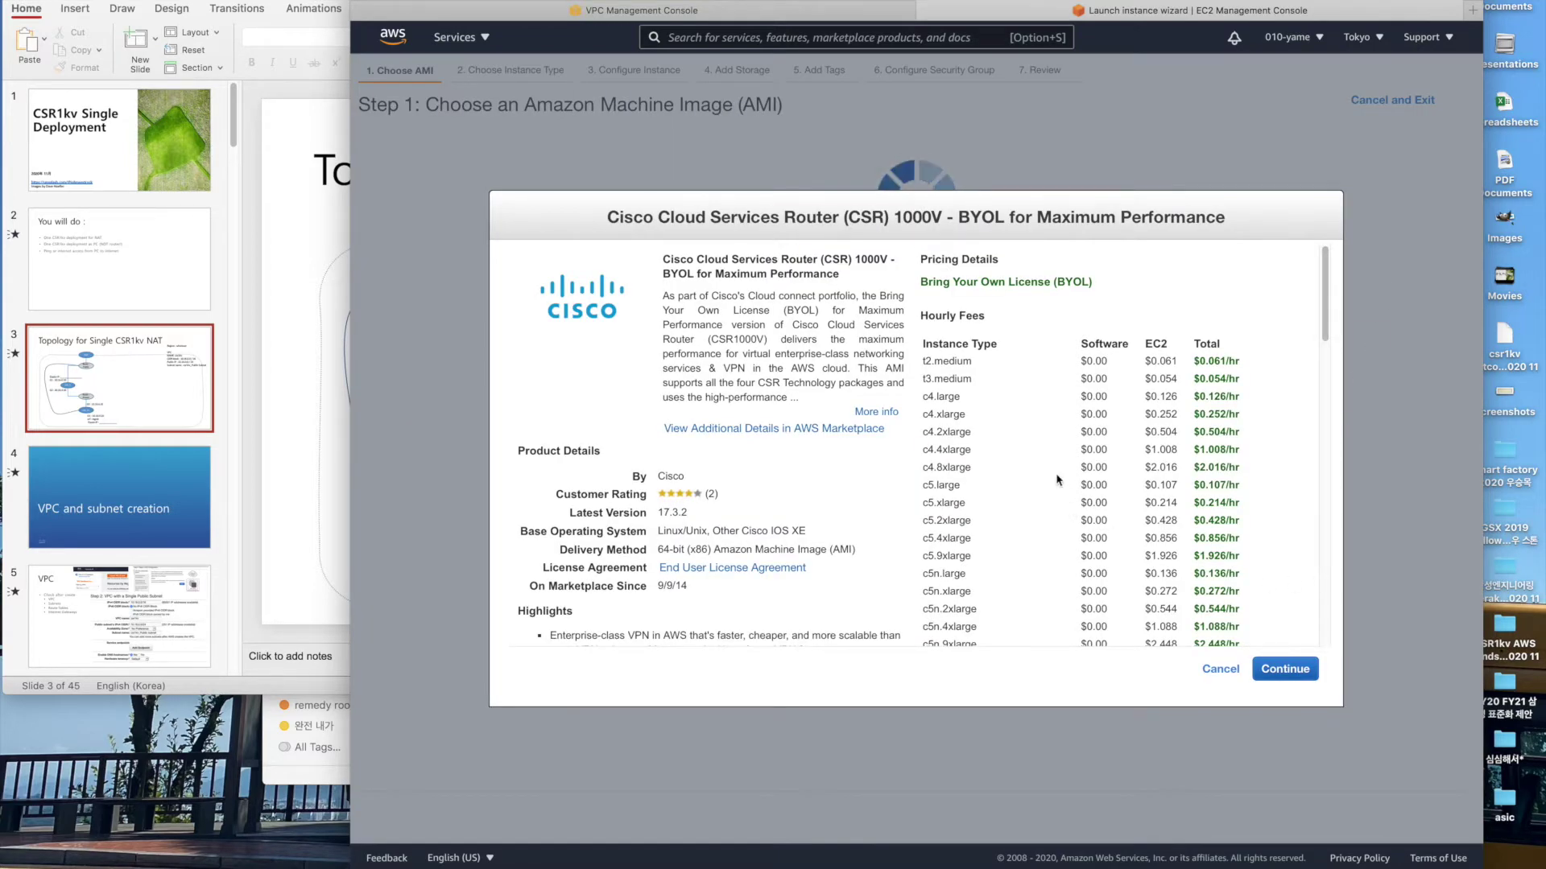
Review the t3.medium hourly fee, continue with the CSR 1000V BYOL image, and choose the t3.medium instance type.
left_click_drag(924, 379, 1243, 380)
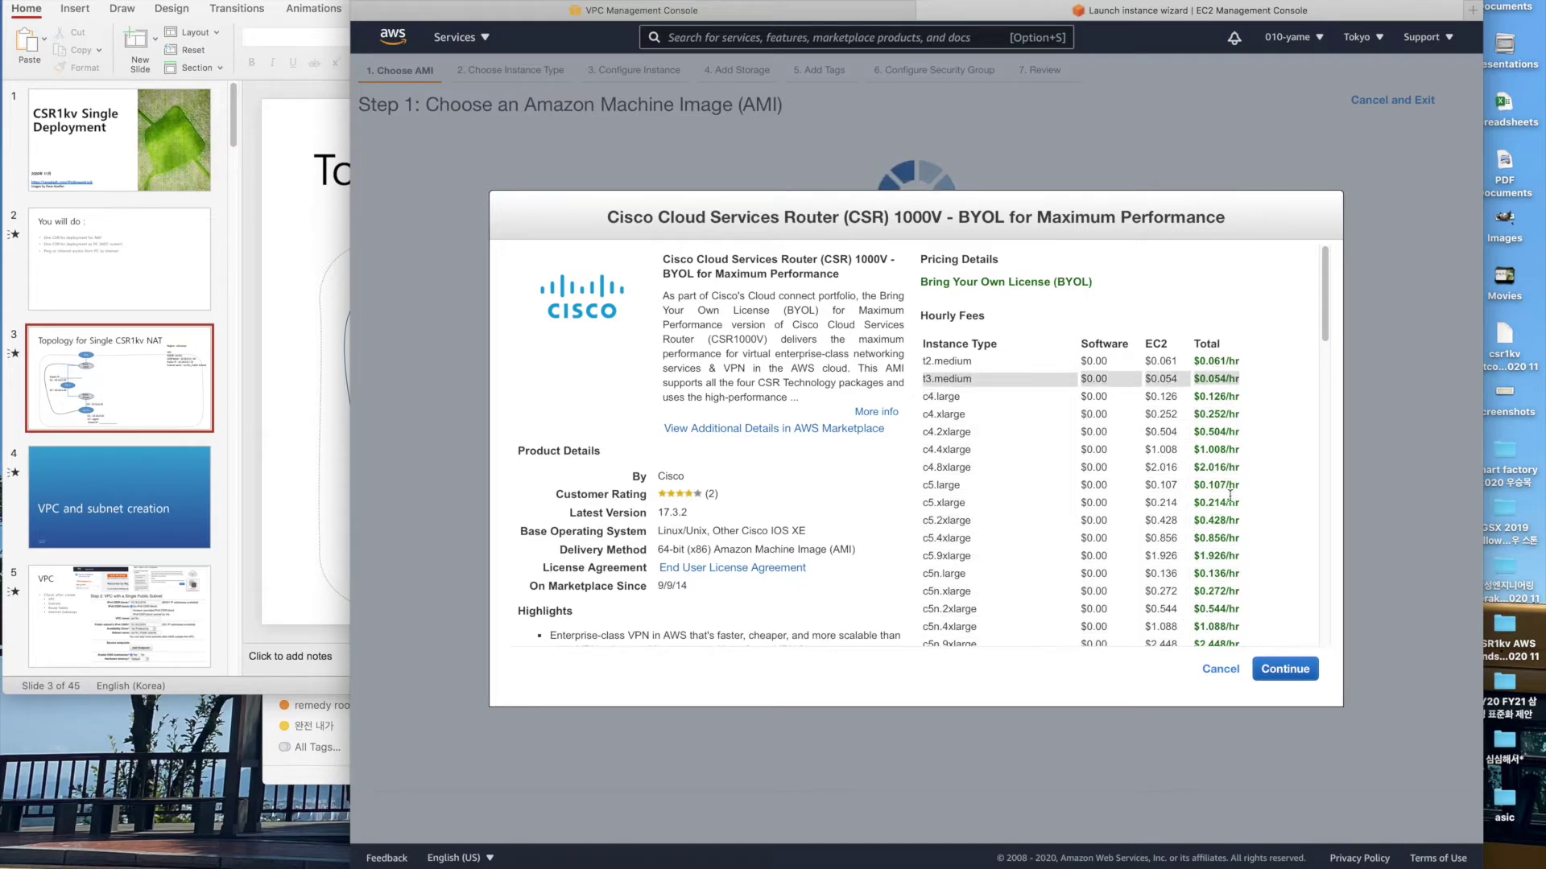
left_click(1283, 671)
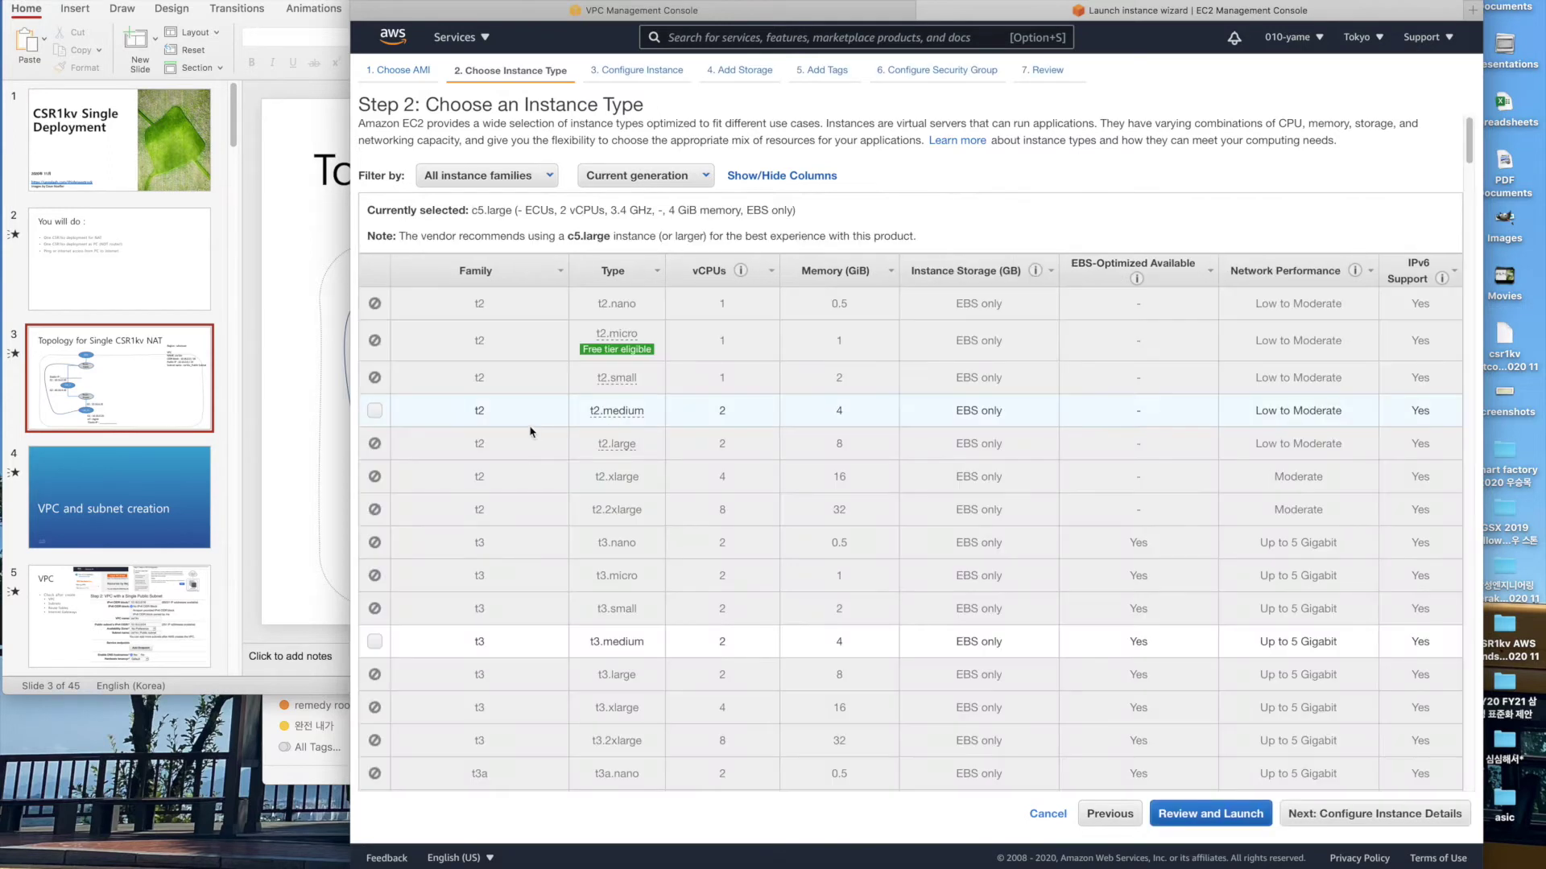
left_click(373, 642)
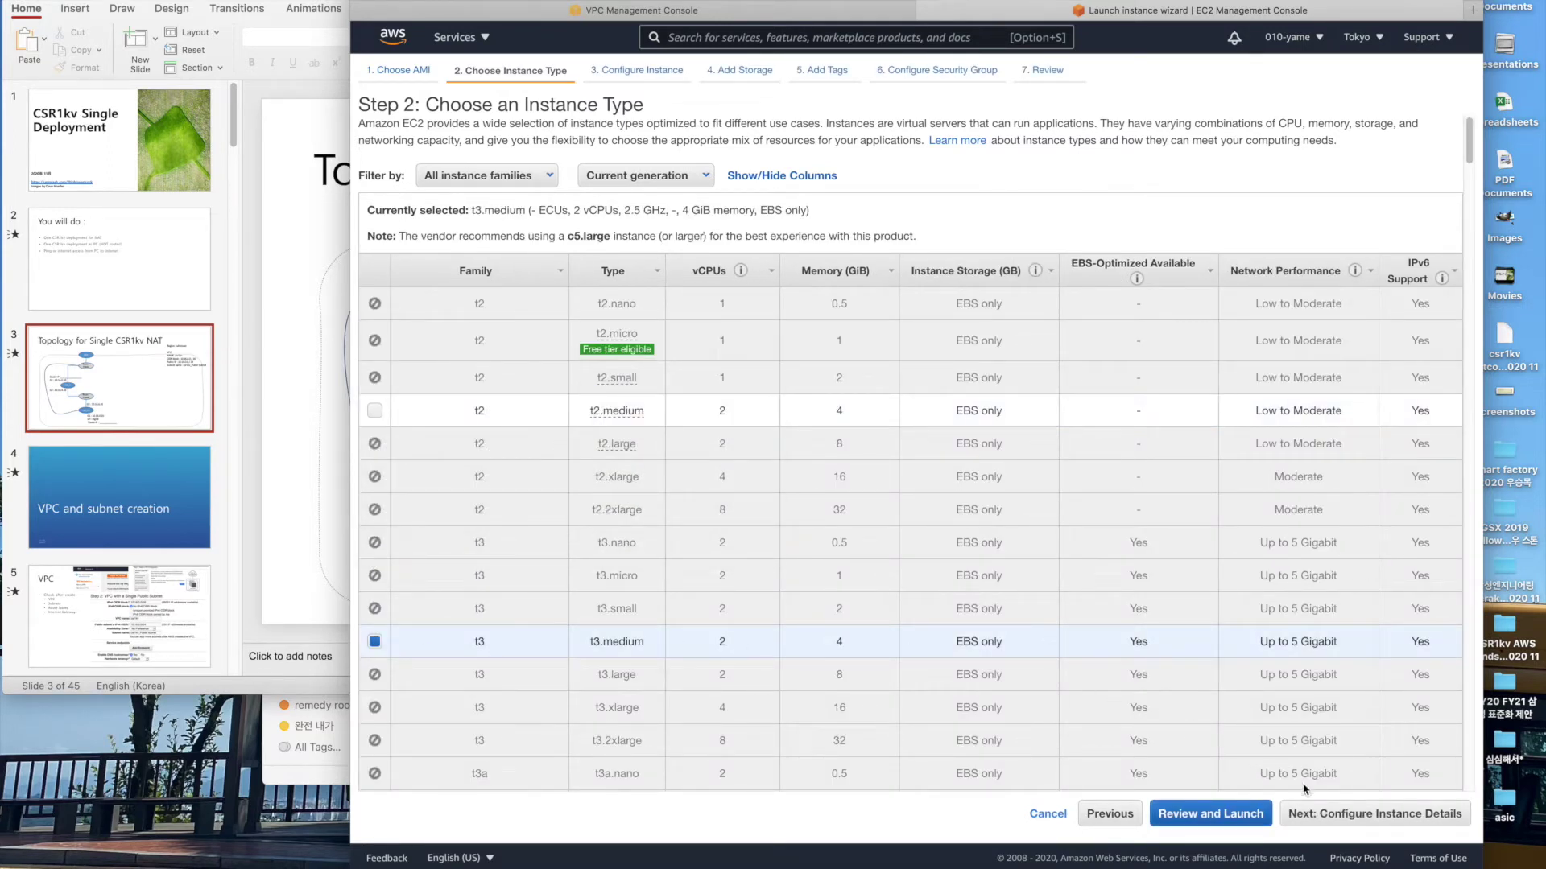
Continue to the instance details and try to find the csr1kv VPC among the available networks.
left_click(1335, 810)
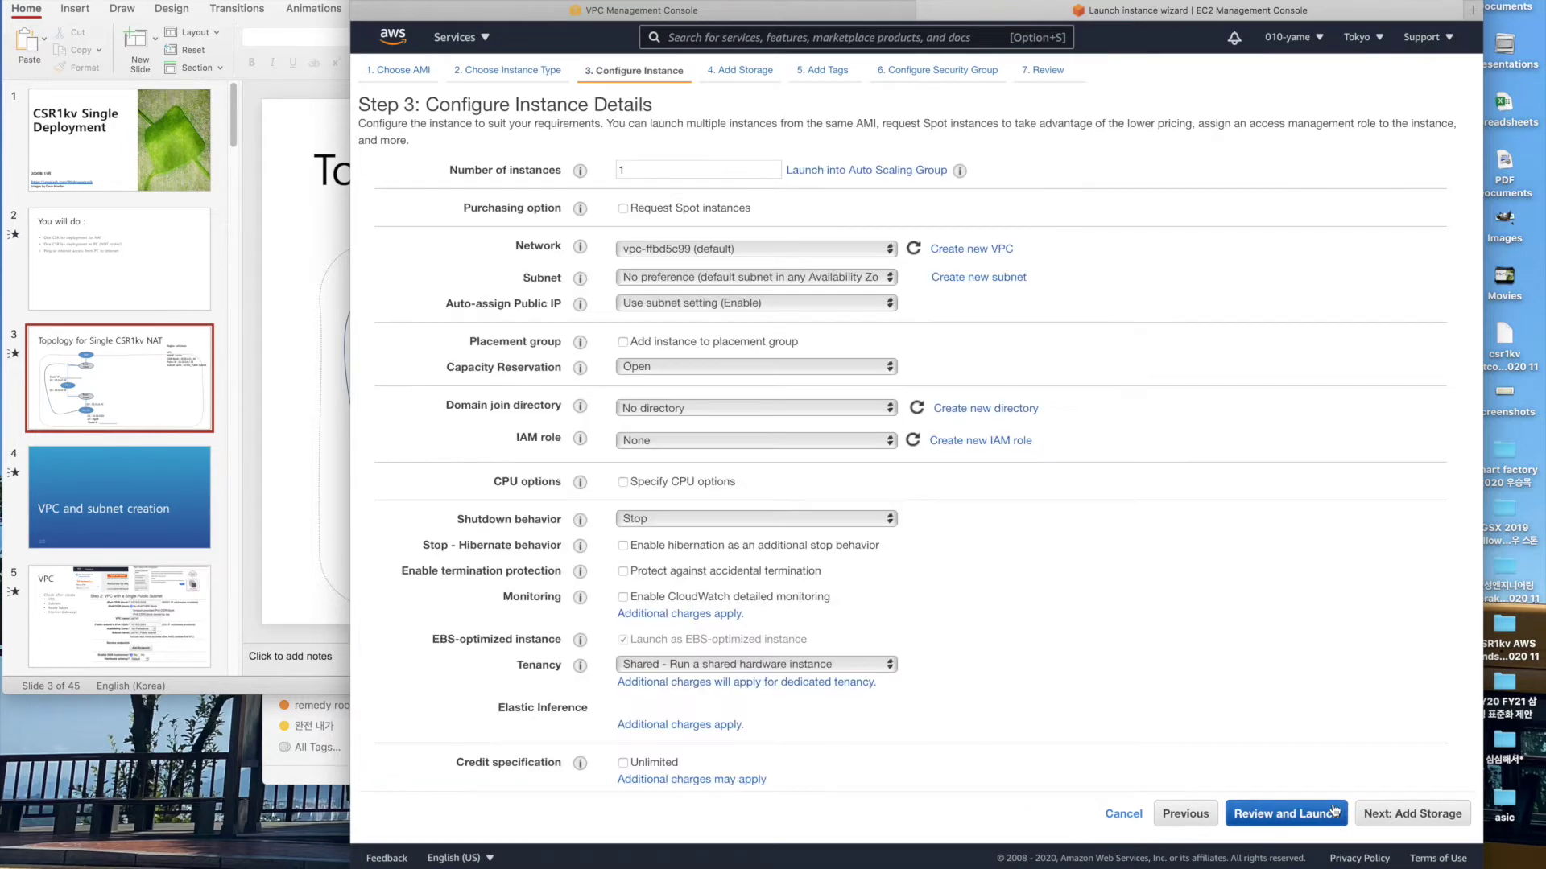
left_click(683, 246)
left_click(683, 249)
left_click(690, 248)
left_click(891, 253)
left_click(937, 248)
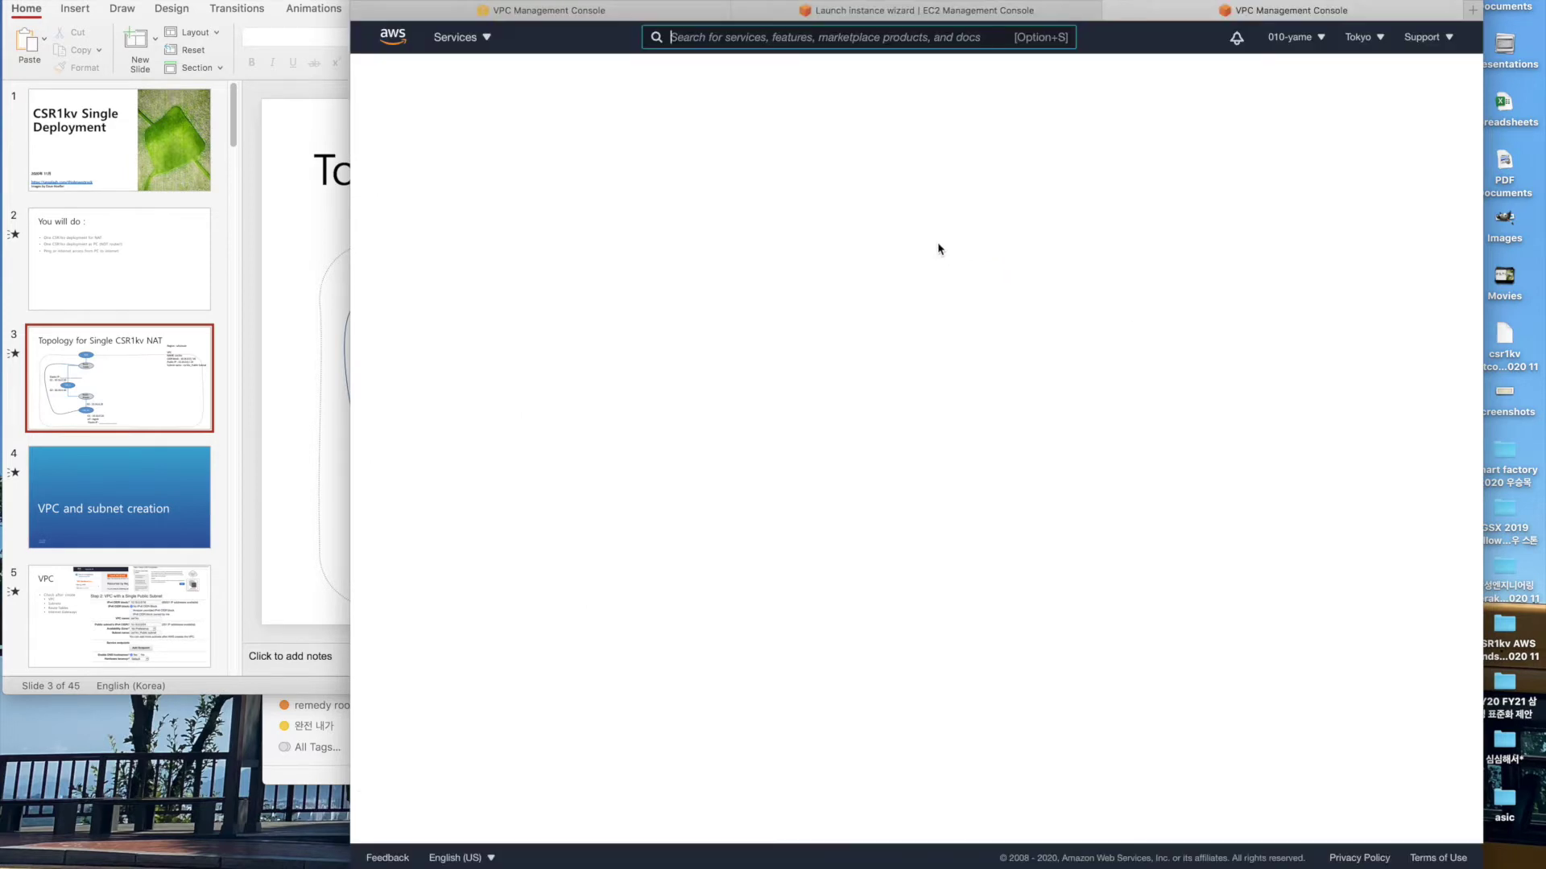
Look up the csr1kv VPC in the VPC console and check which region it belongs to.
left_click(596, 15)
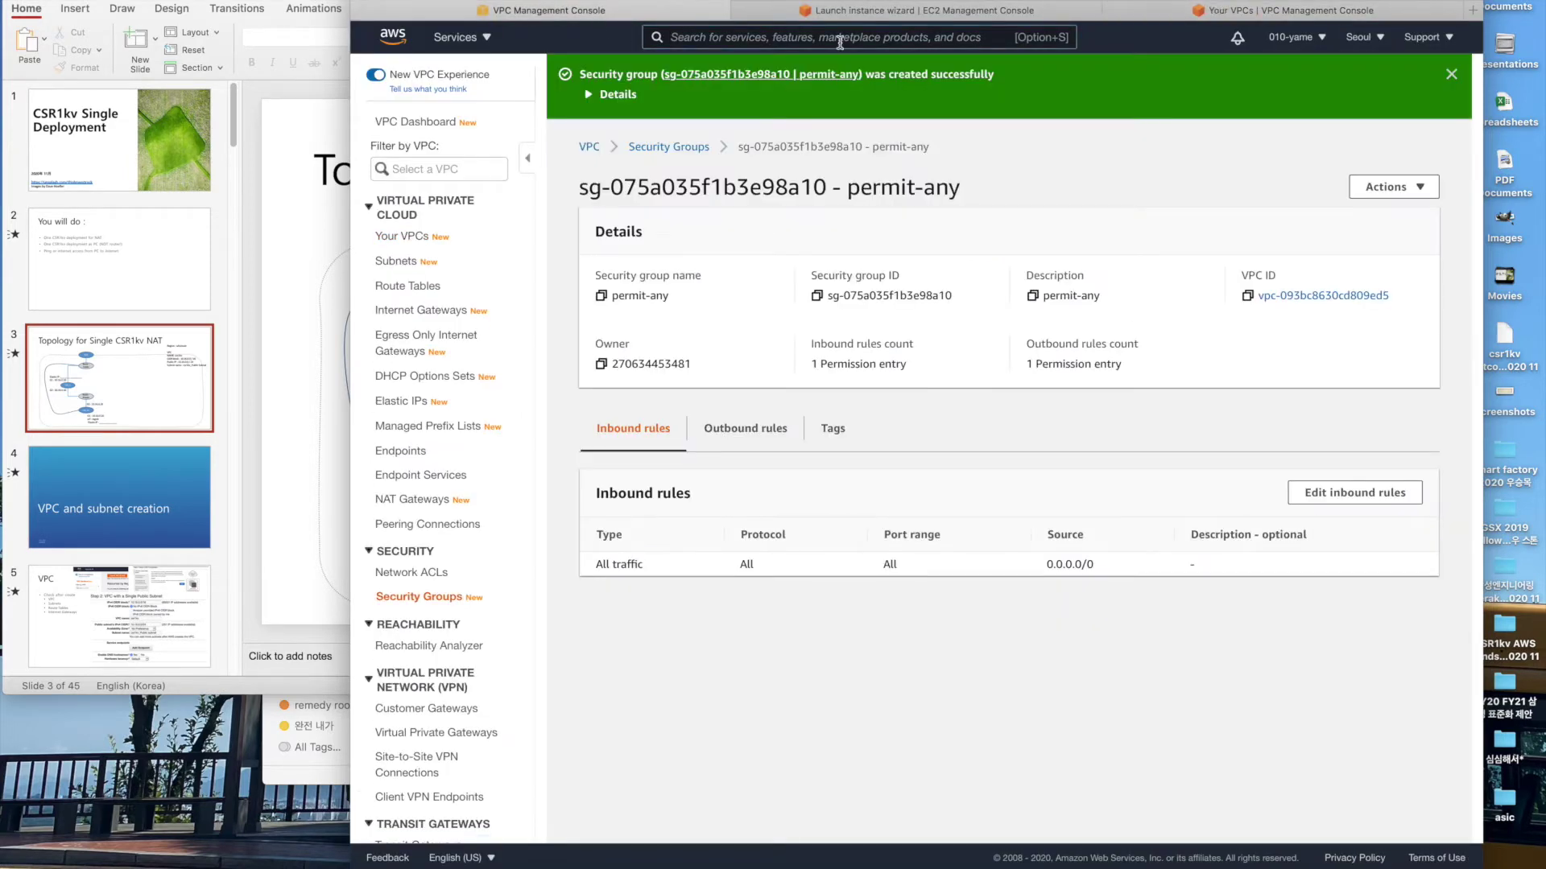
left_click(423, 236)
left_click(1356, 38)
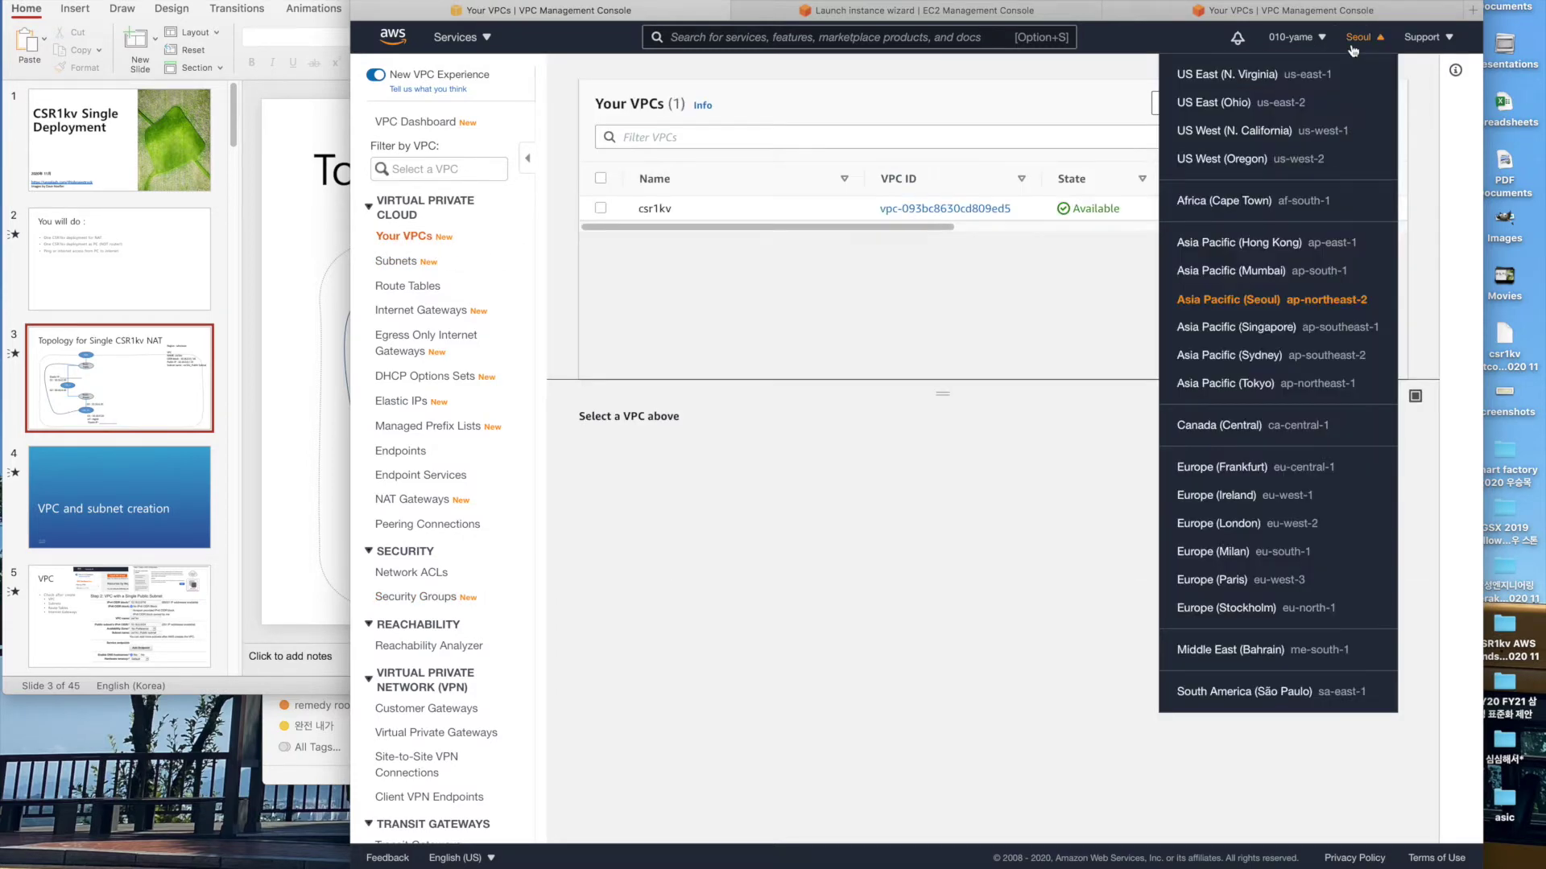
Switch the EC2 console's region to Asia Pacific (Seoul) and close the extra VPC page.
left_click(1015, 19)
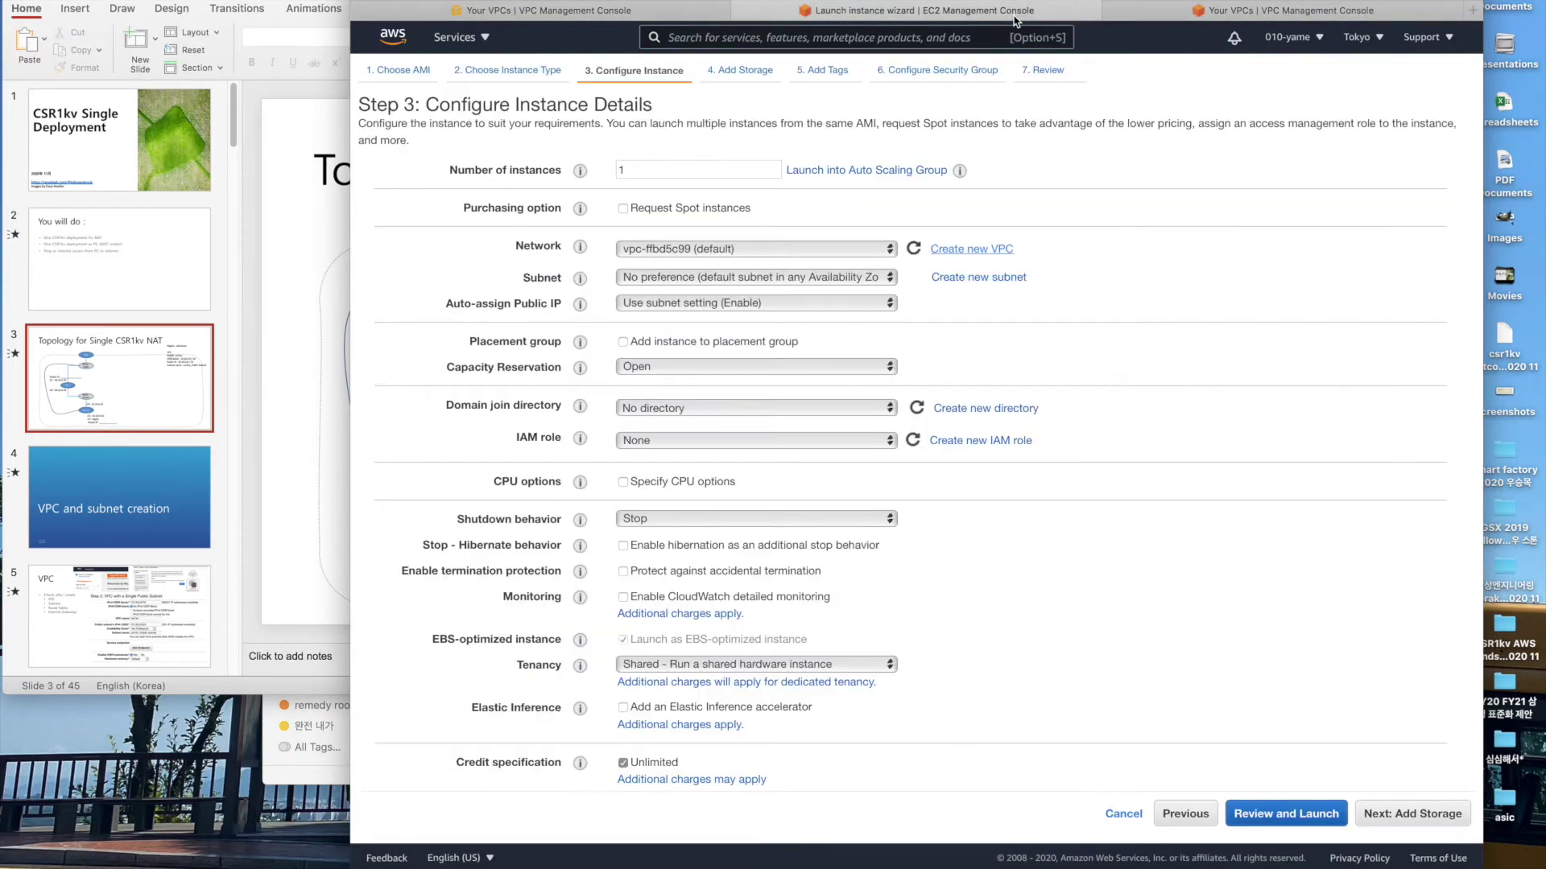
left_click(1357, 37)
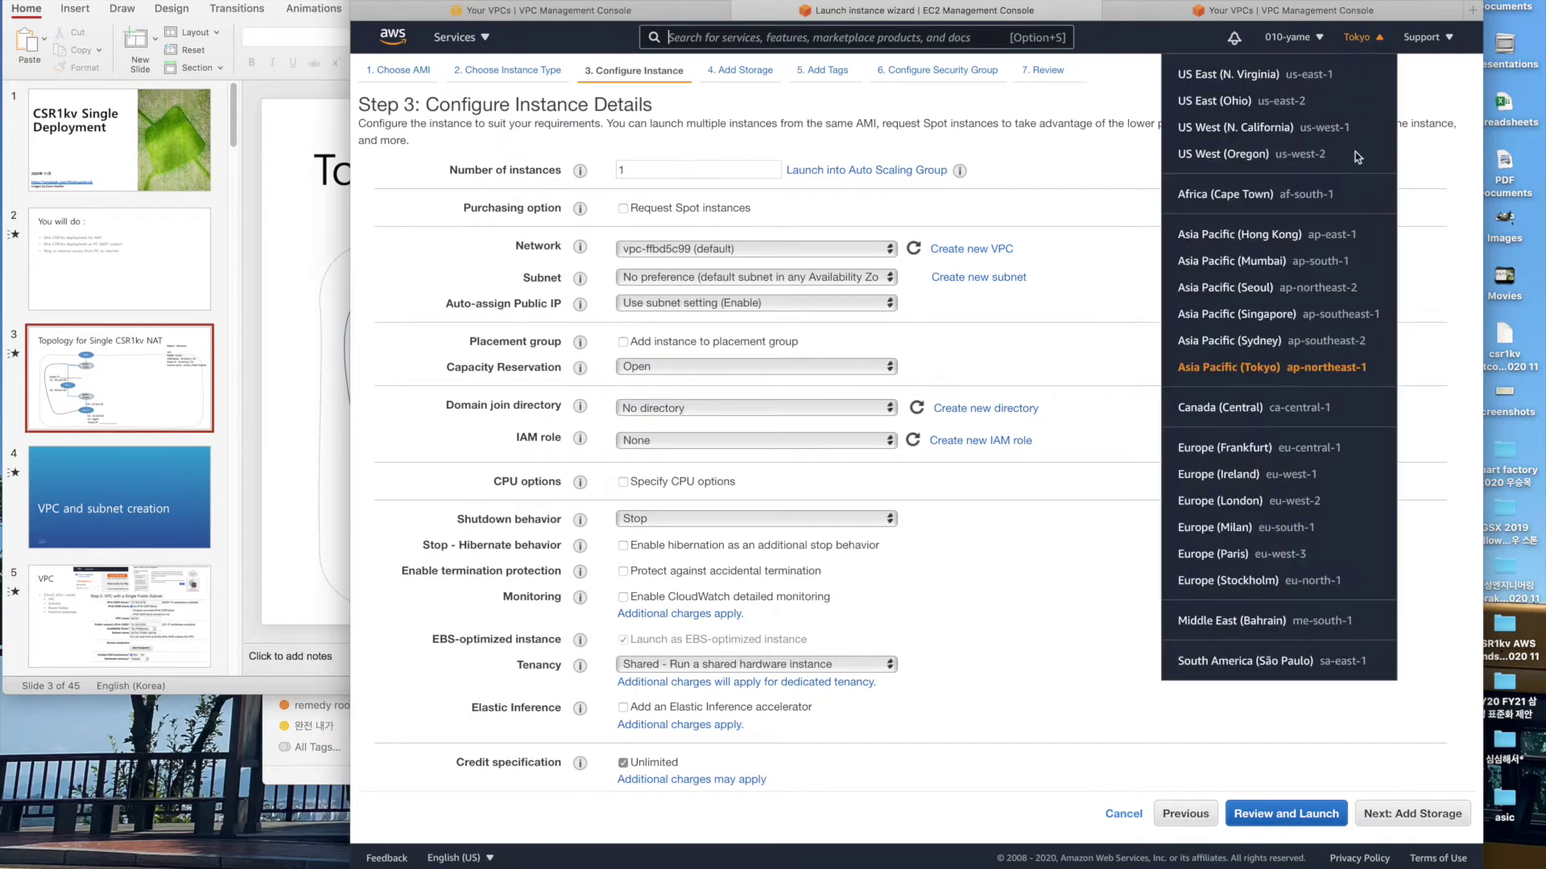
left_click(1321, 288)
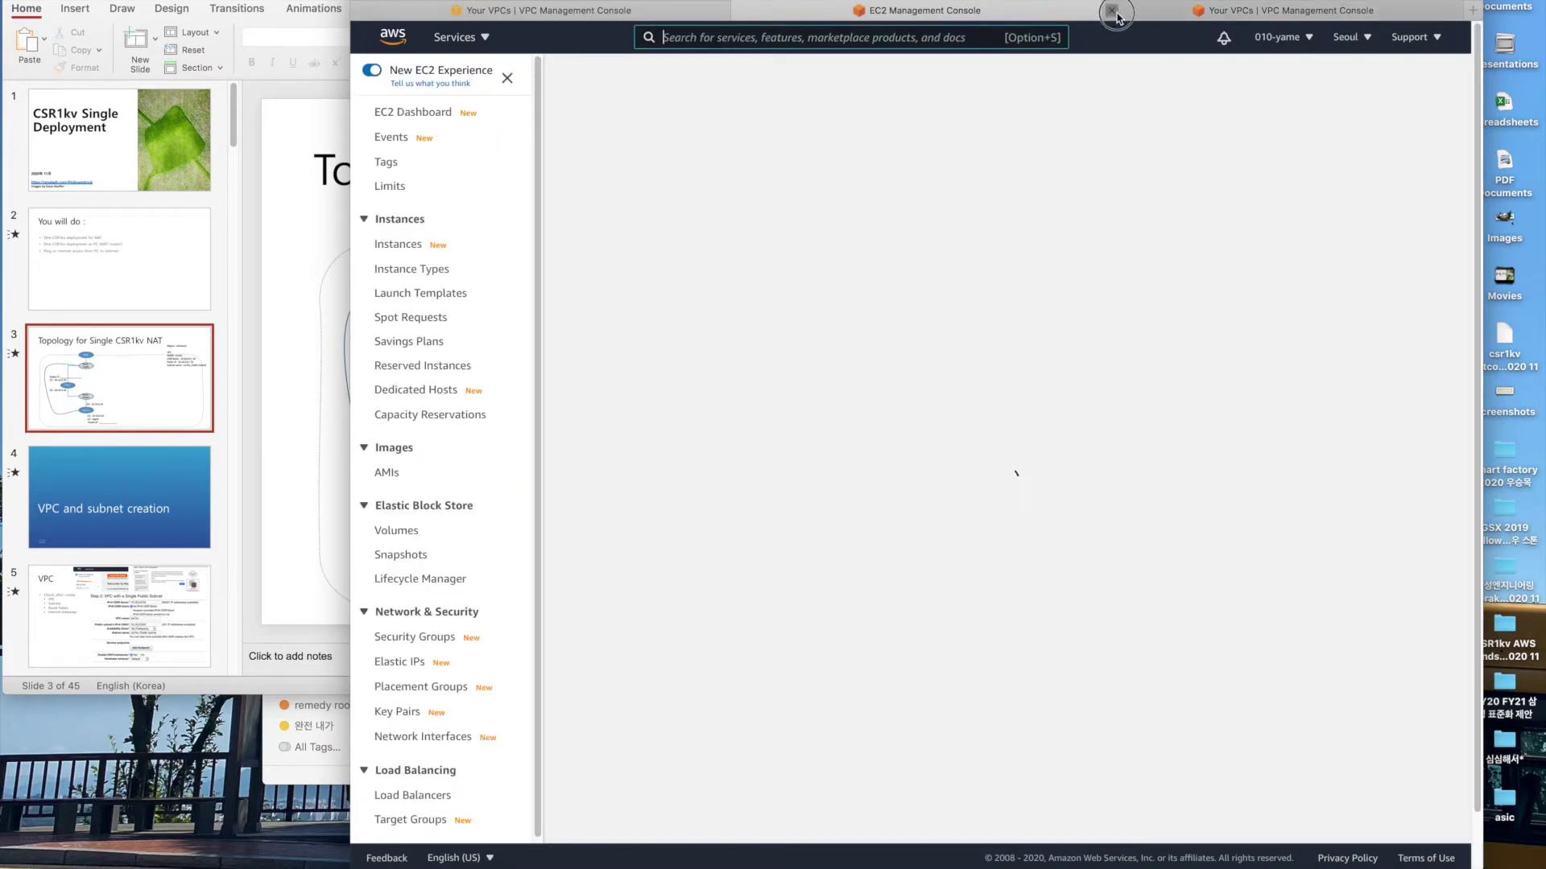
left_click(1113, 12)
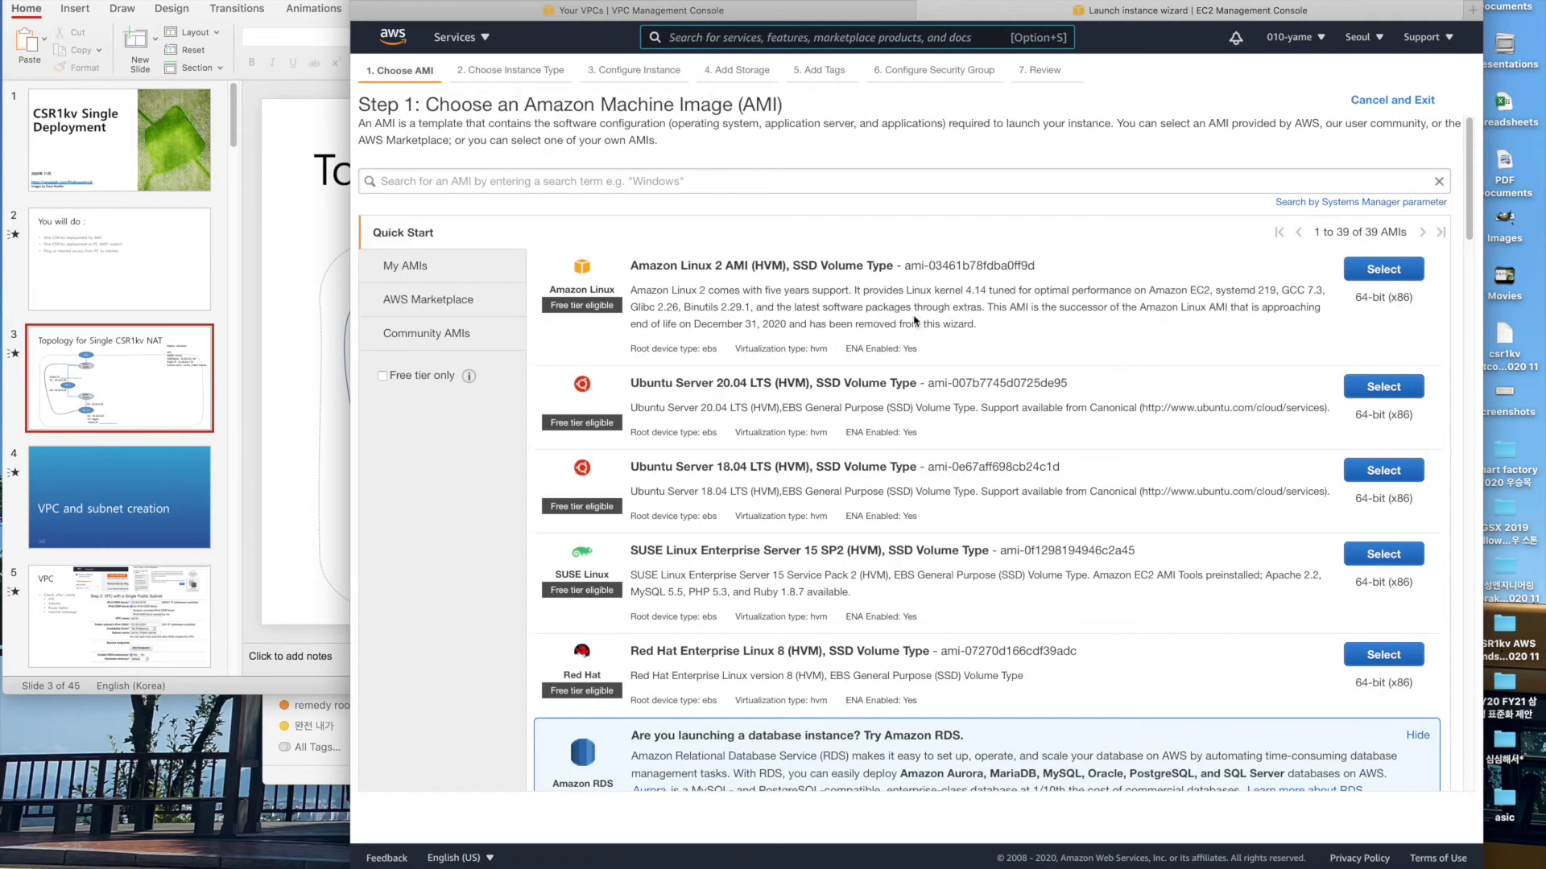
Search the AMIs for csr and select the AWS Marketplace image Cisco CSR 1000V - BYOL for Maximum Performance.
left_click(485, 178)
type("c")
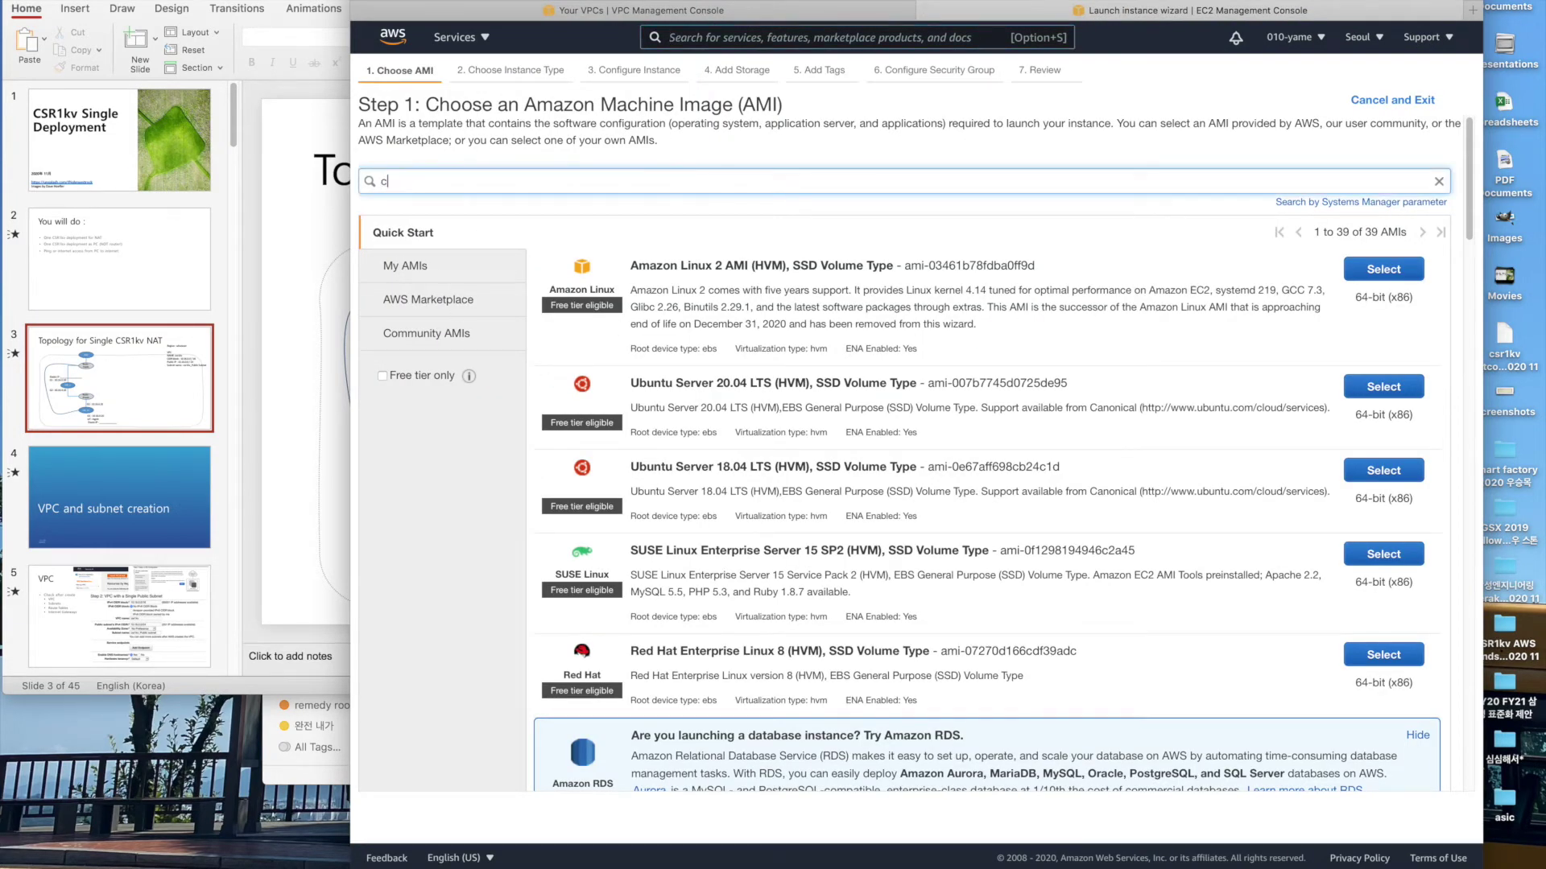
type("sr")
key("Return")
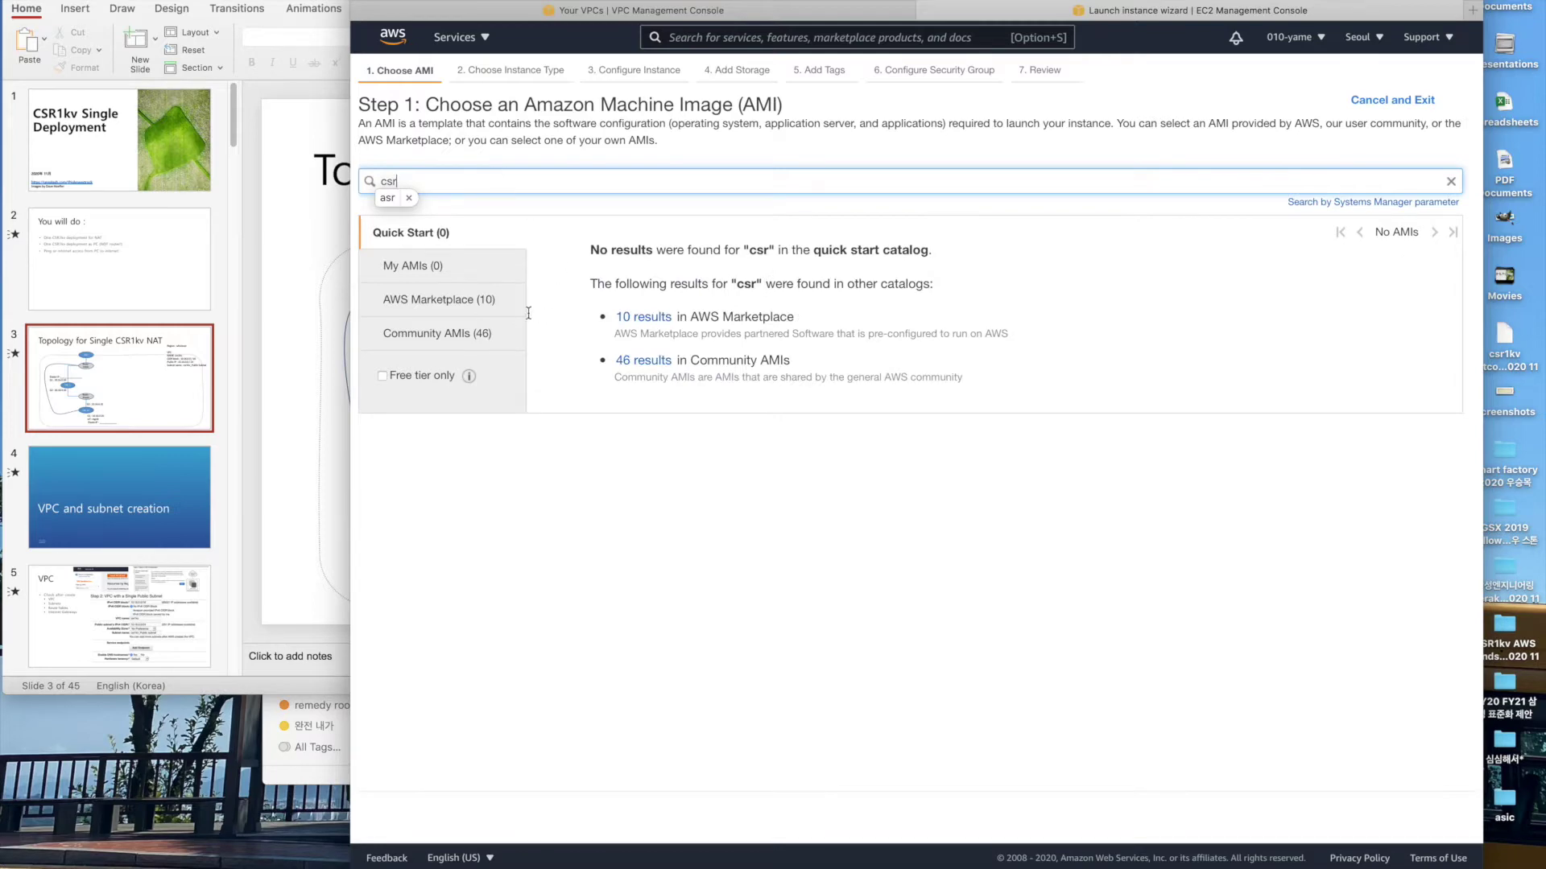
left_click(515, 303)
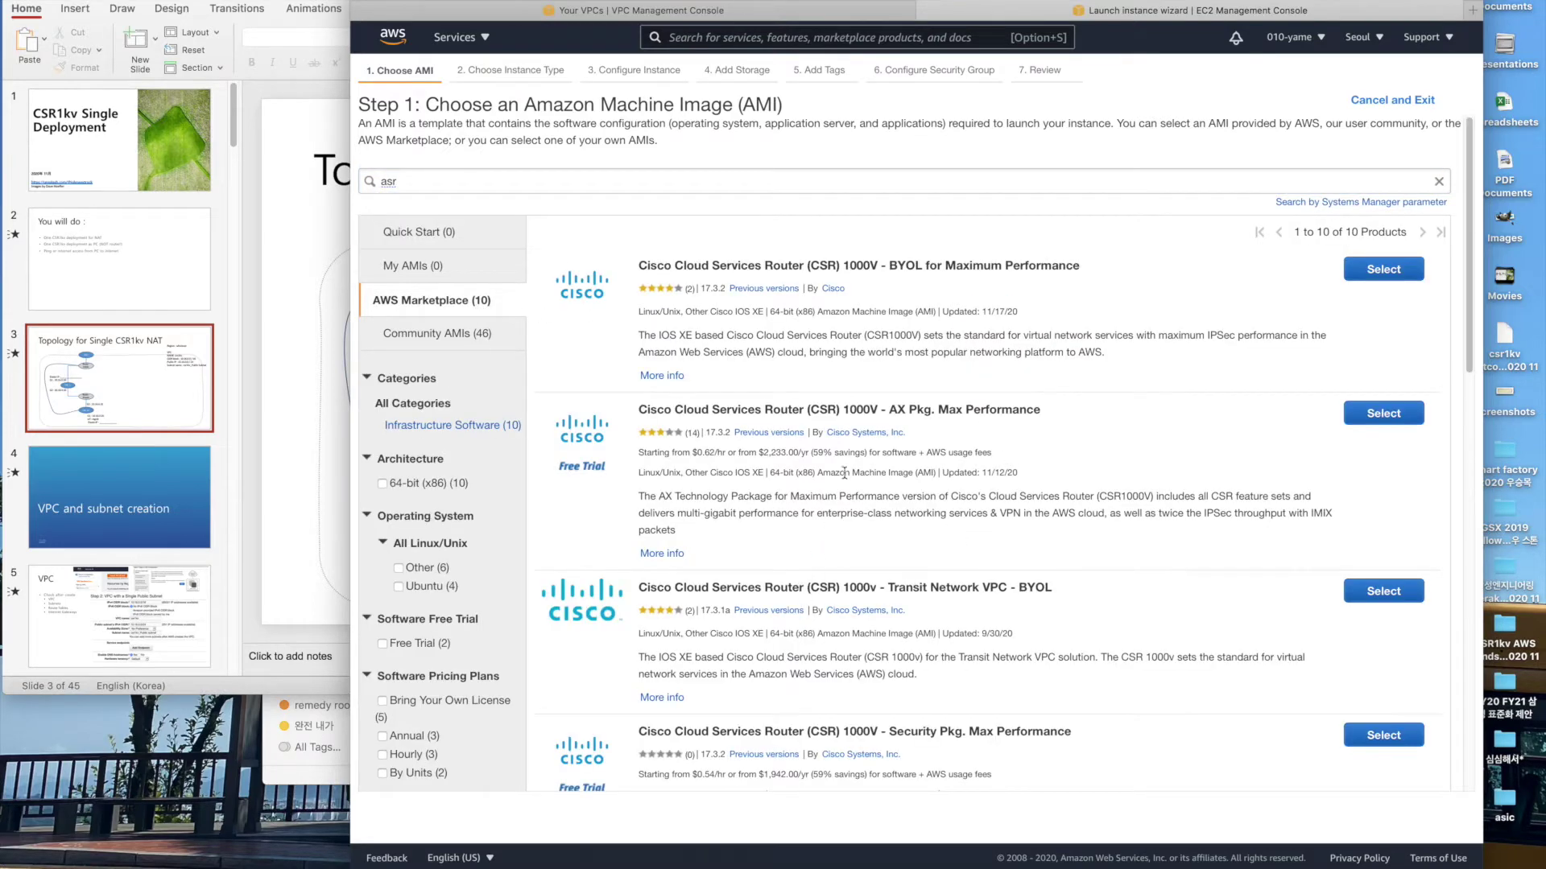
left_click(1383, 270)
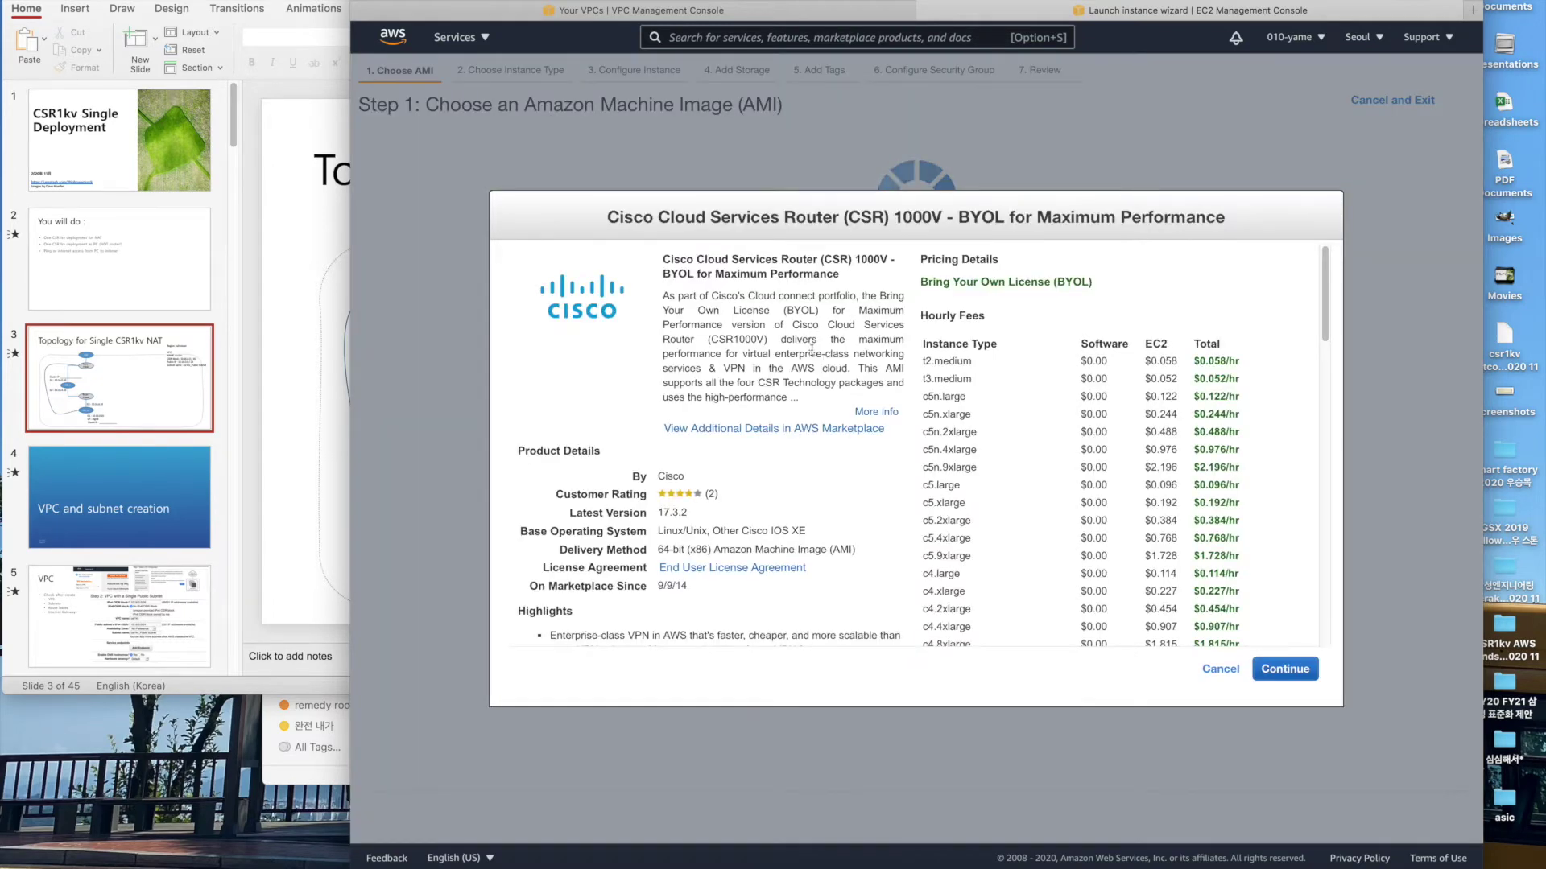
Accept the BYOL image's pricing details, choose the t3.medium instance type, and continue to the instance details.
left_click(1276, 677)
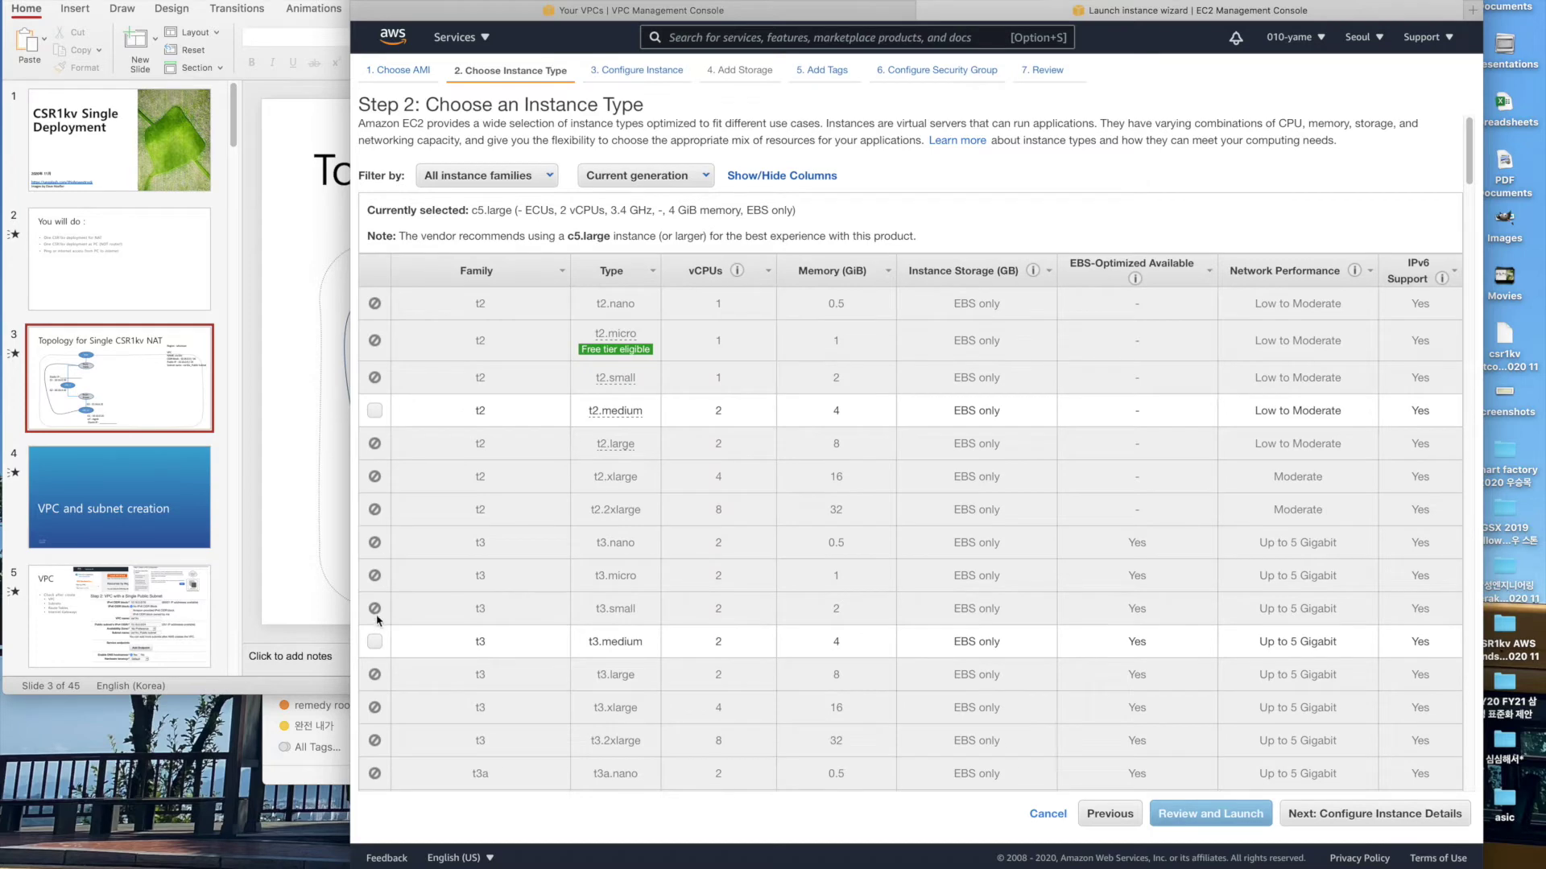
left_click(374, 641)
left_click(1378, 814)
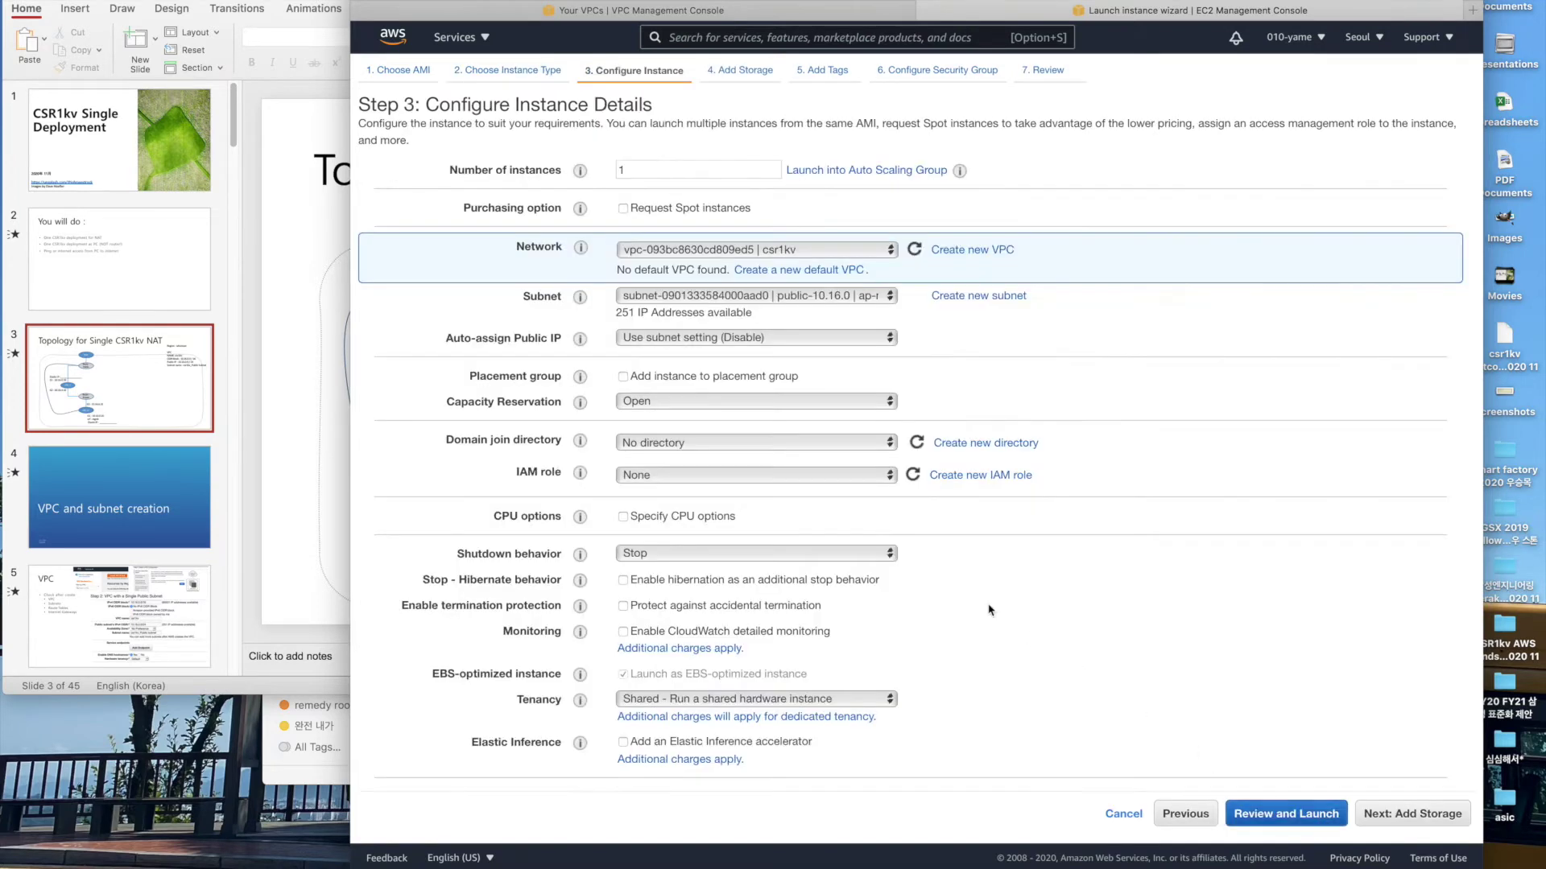
Place the instance in the csr1kv VPC on the public-10.16.0 subnet.
left_click(745, 256)
left_click(747, 255)
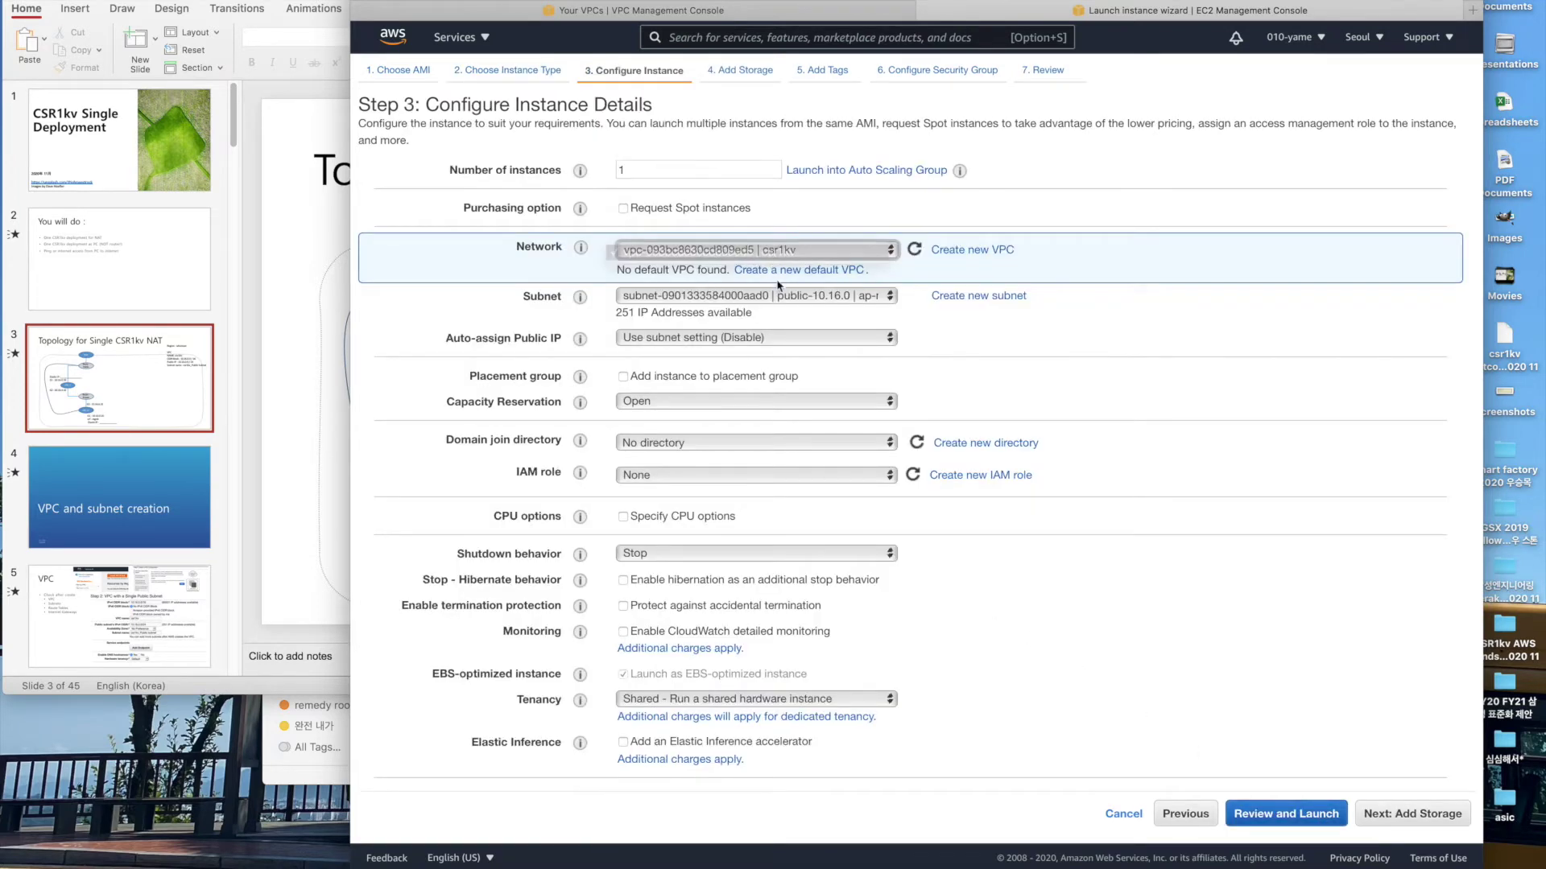
left_click(784, 296)
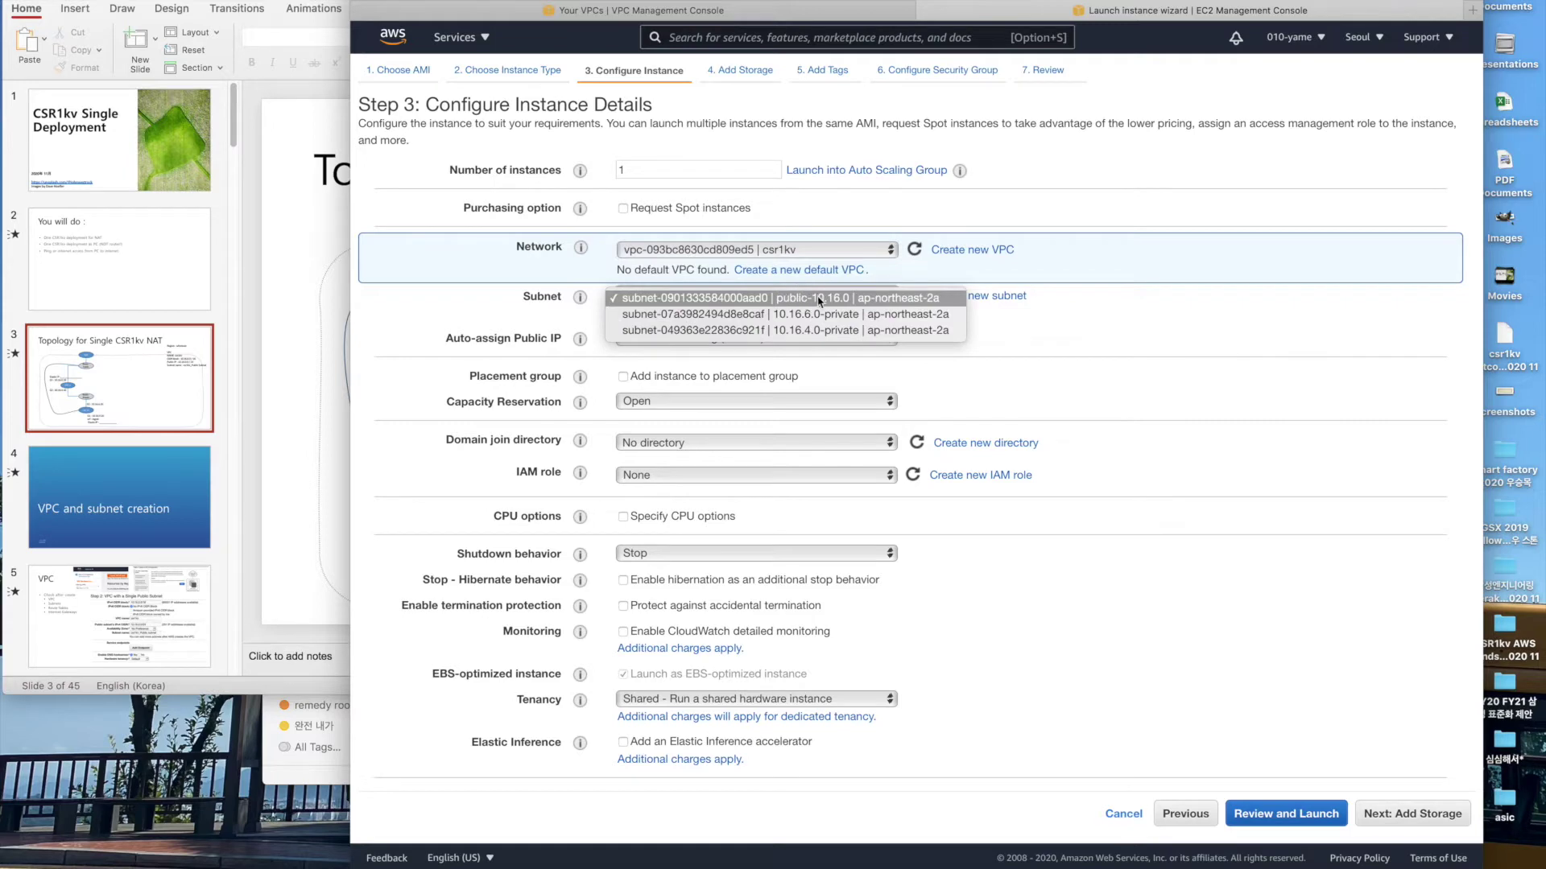
left_click(814, 300)
Set the eth0 network interface's primary IP to 10.16.0.10.
scroll(723, 658, "down", 1)
scroll(723, 659, "down", 4)
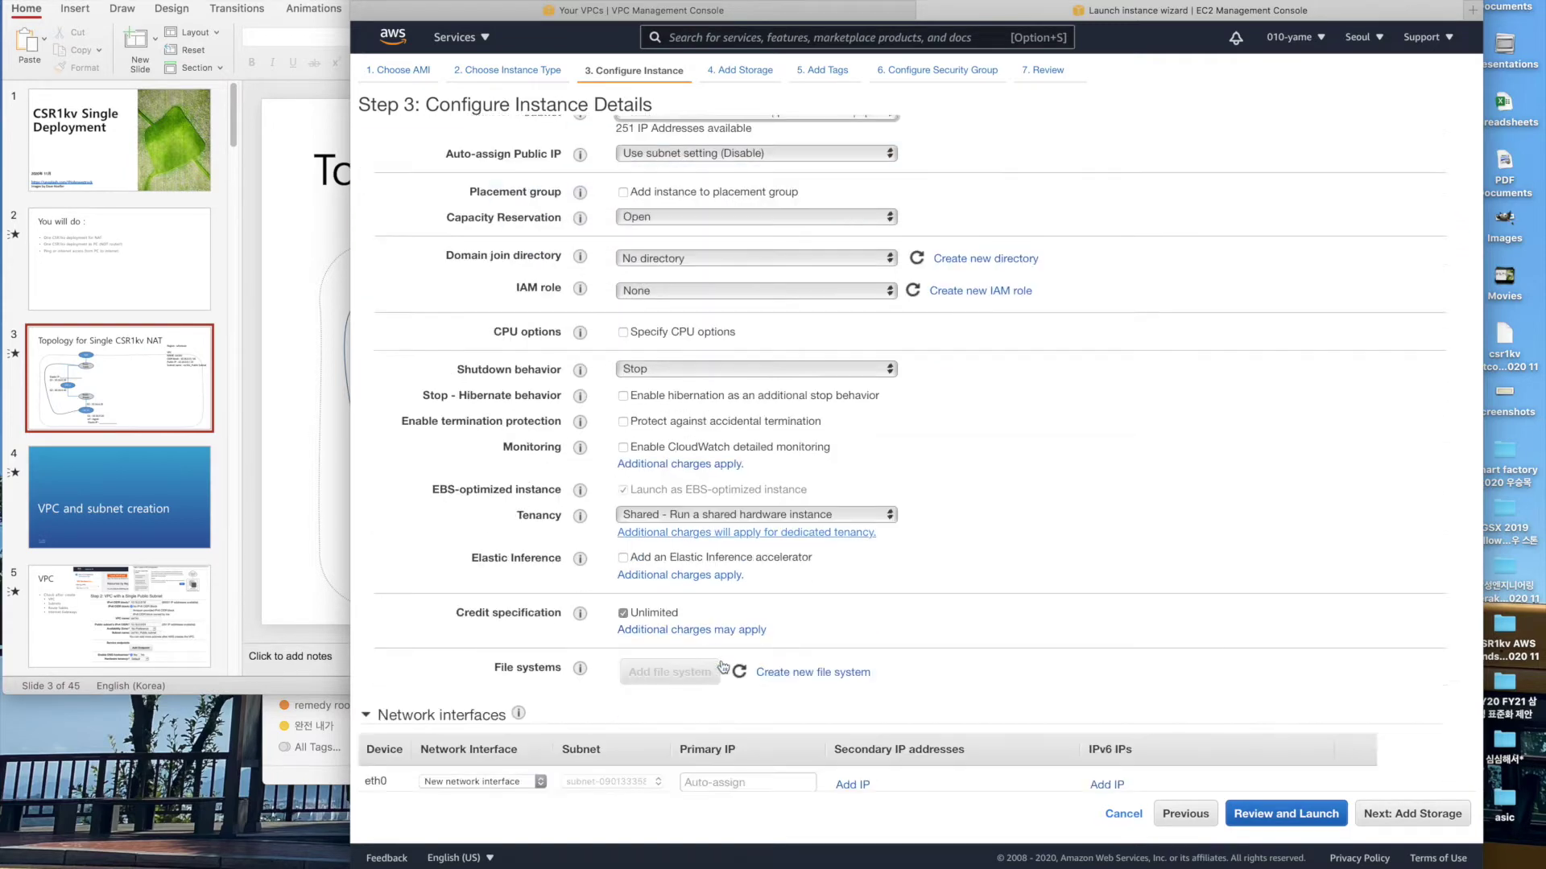
left_click(718, 738)
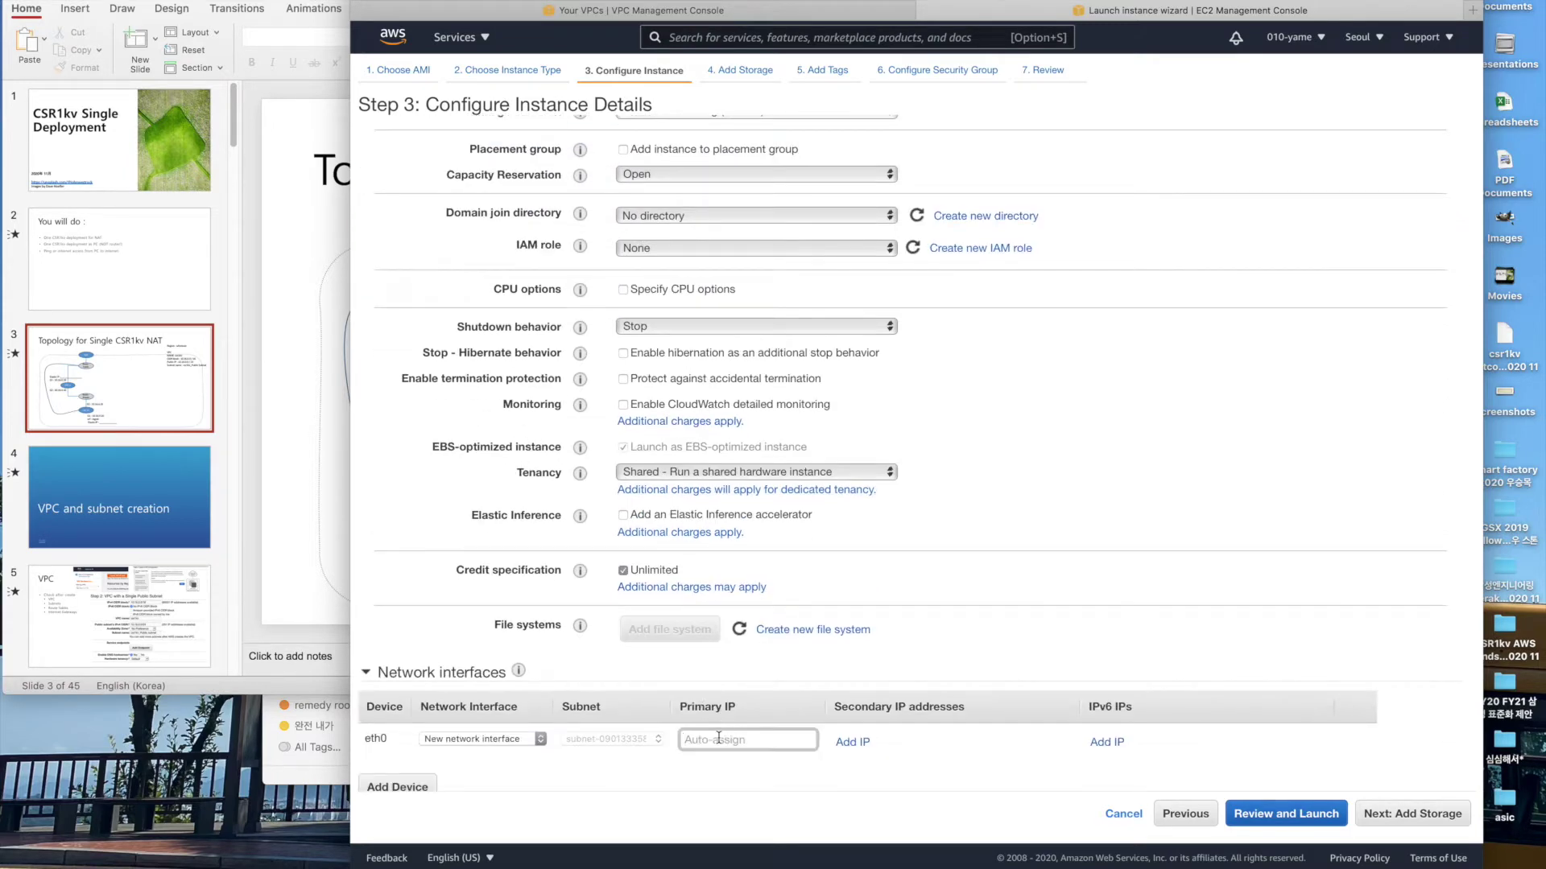
type("10.16.0.10")
scroll(799, 661, "down", 1)
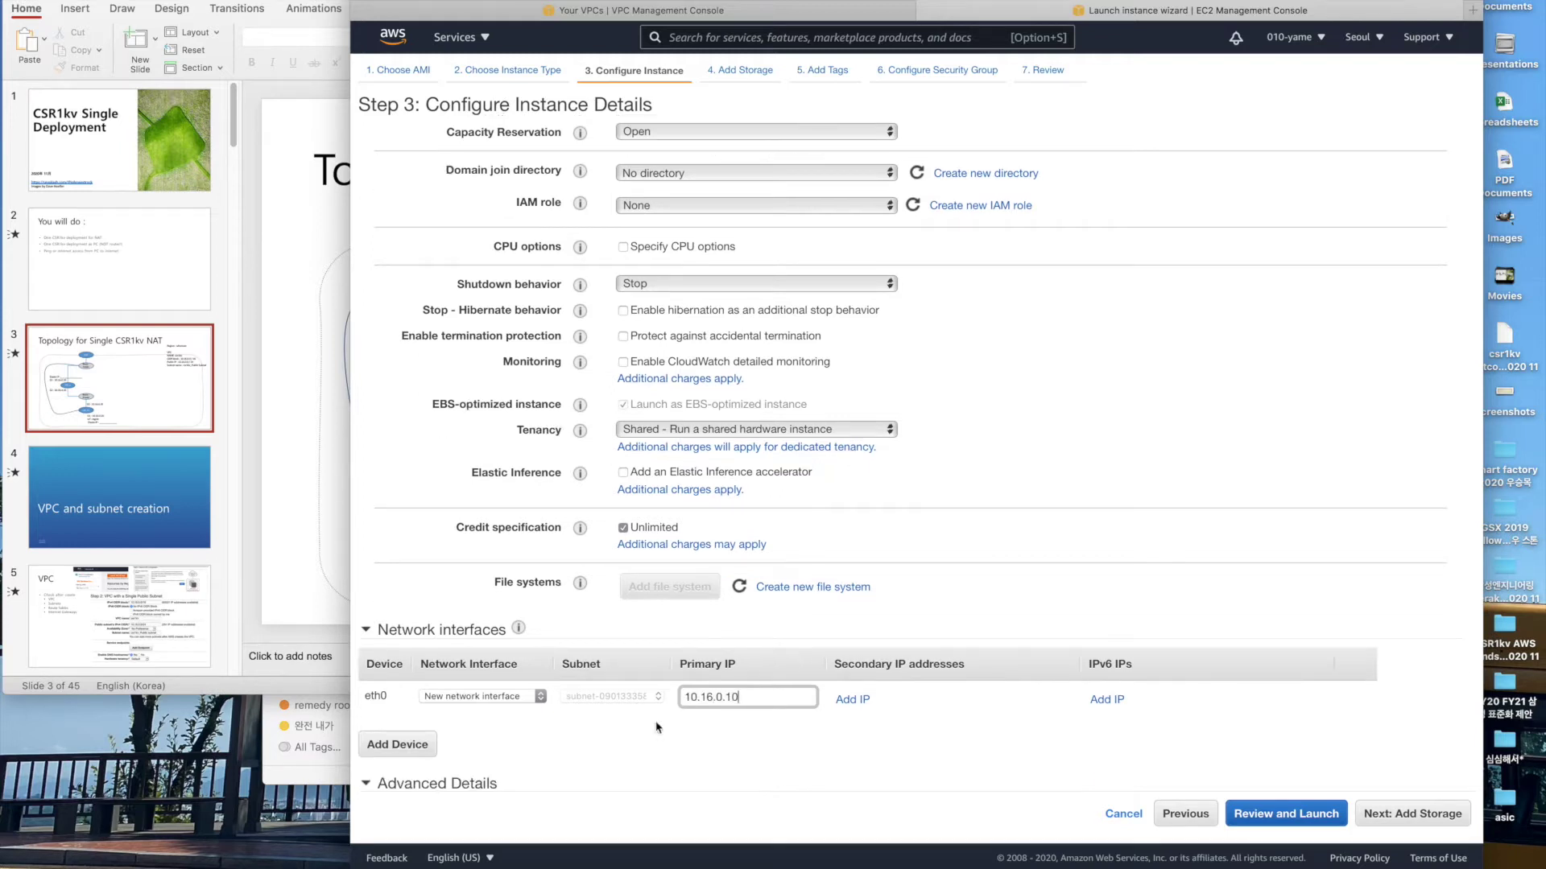
Add an eth1 network interface on the 10.16.4.0-private subnet with primary IP 10.16.4.11.
left_click(433, 750)
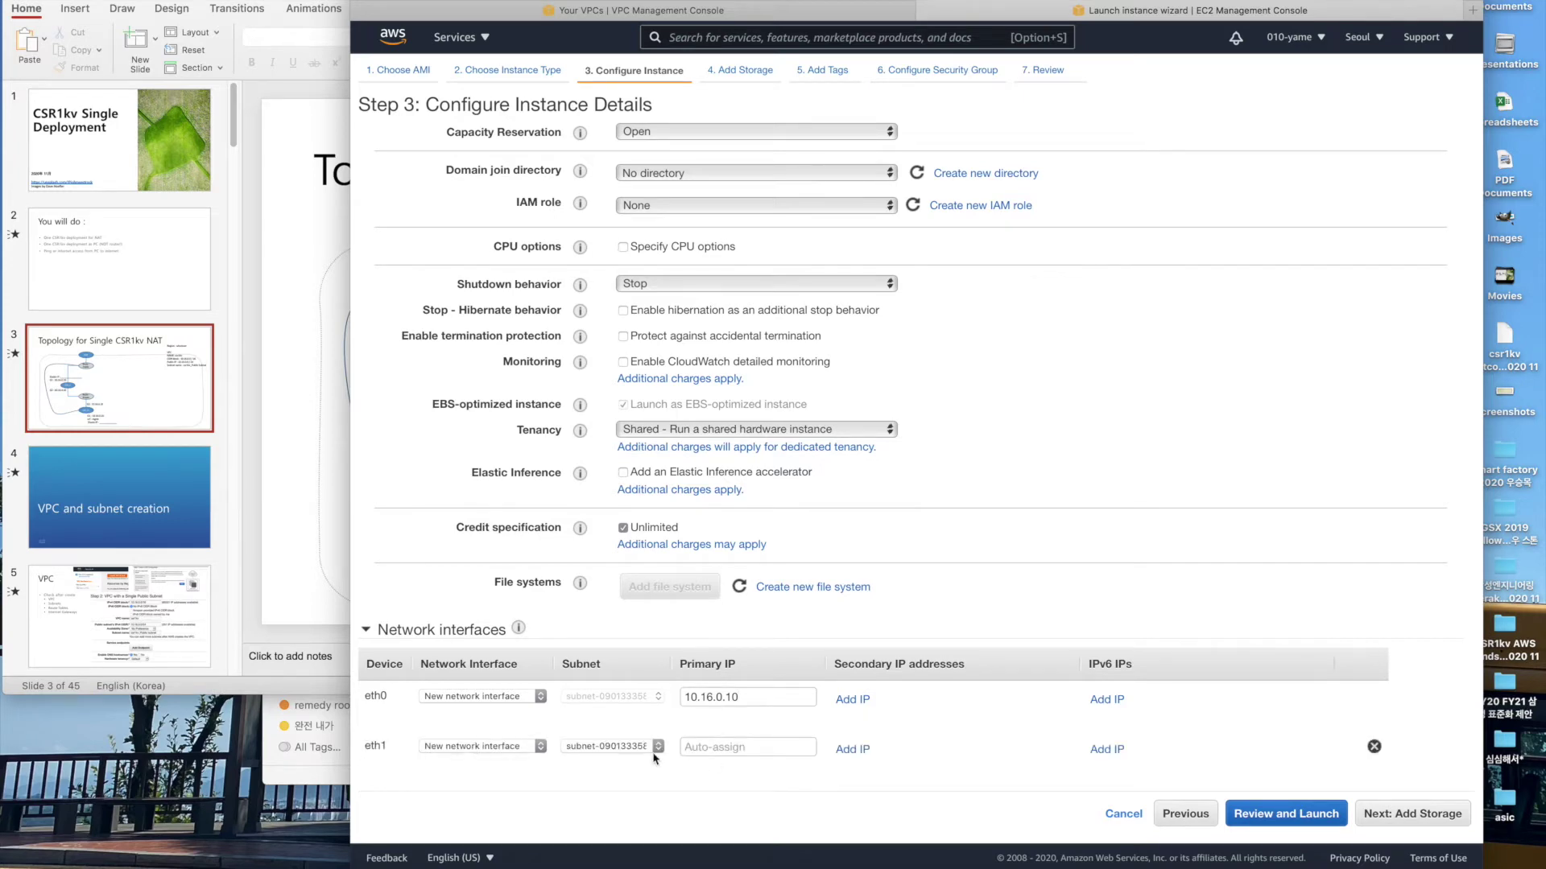
left_click(649, 748)
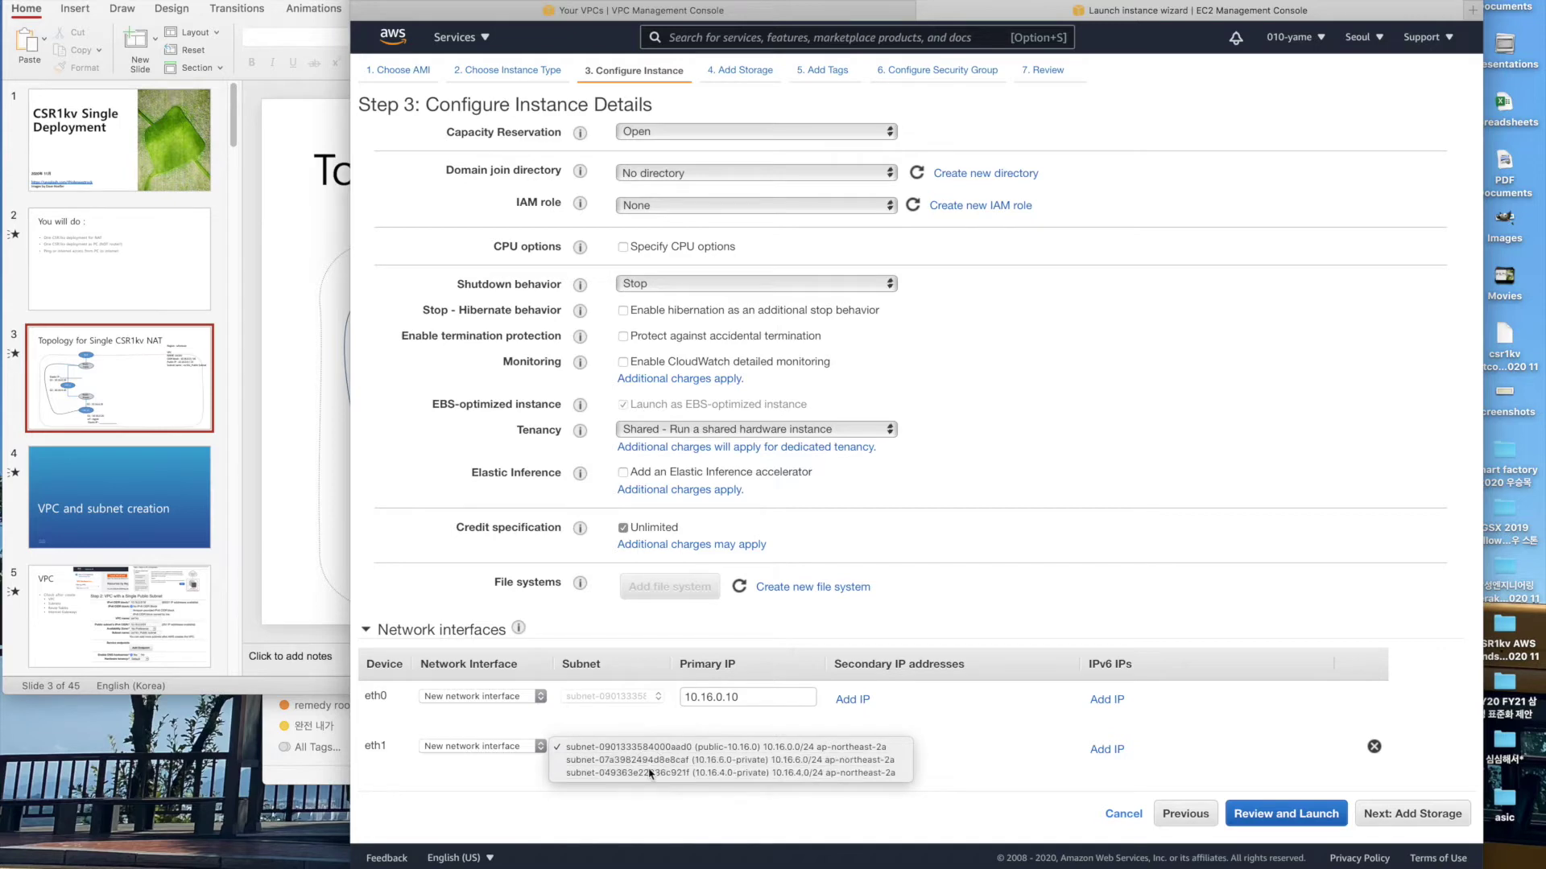
left_click(650, 773)
left_click(710, 747)
type("1")
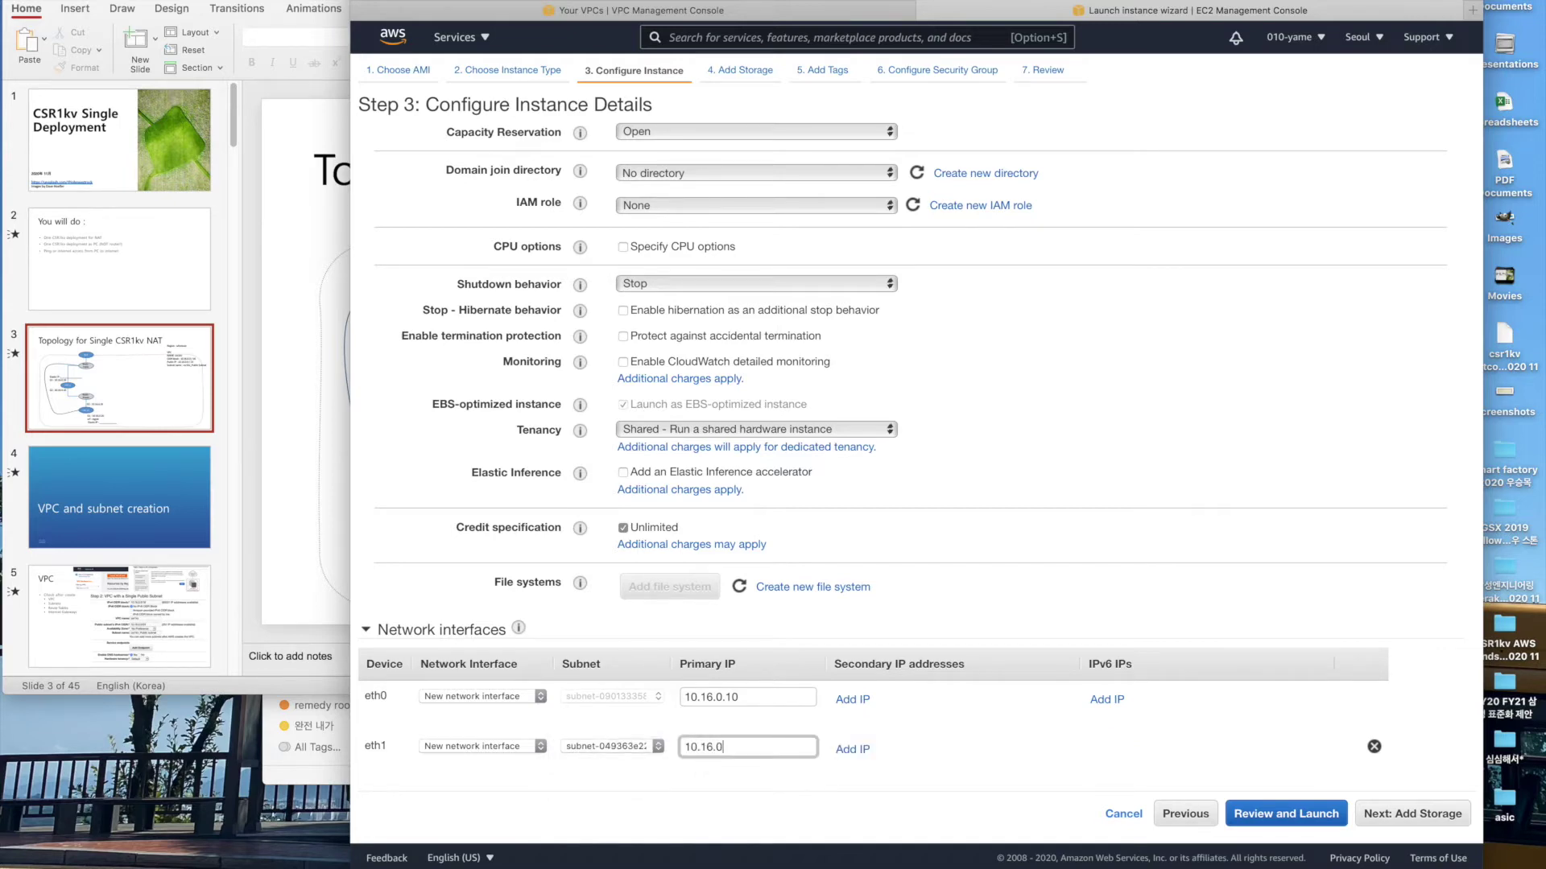
type("0.16.4.11")
scroll(861, 732, "down", 1)
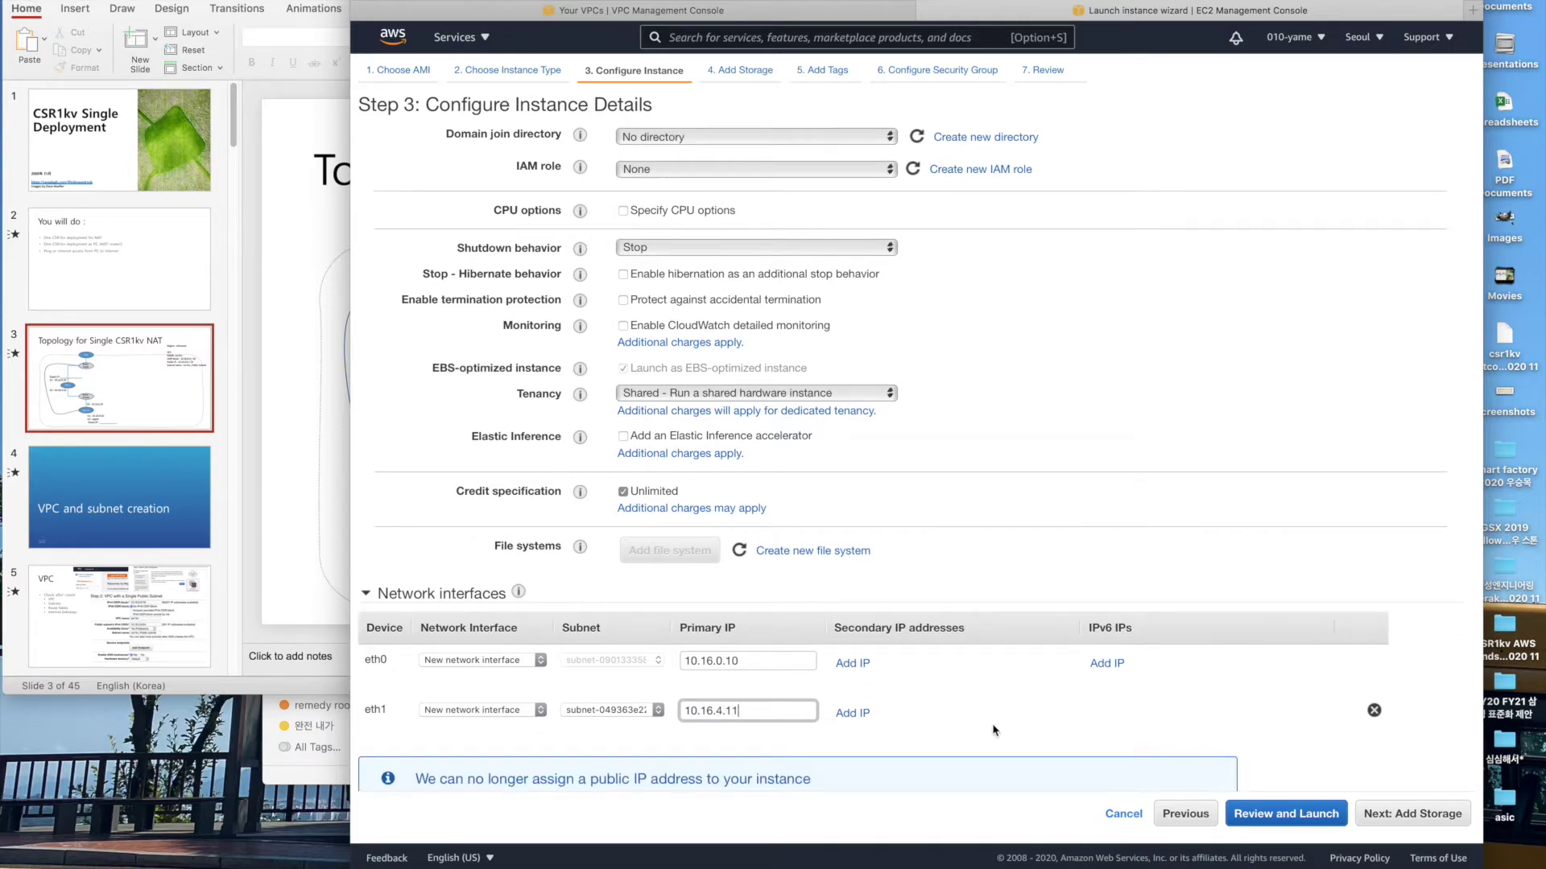
Keep the default storage, add no tags, assign the existing ssh-icmp security group, and continue to the launch review.
scroll(1014, 730, "down", 4)
left_click(1455, 816)
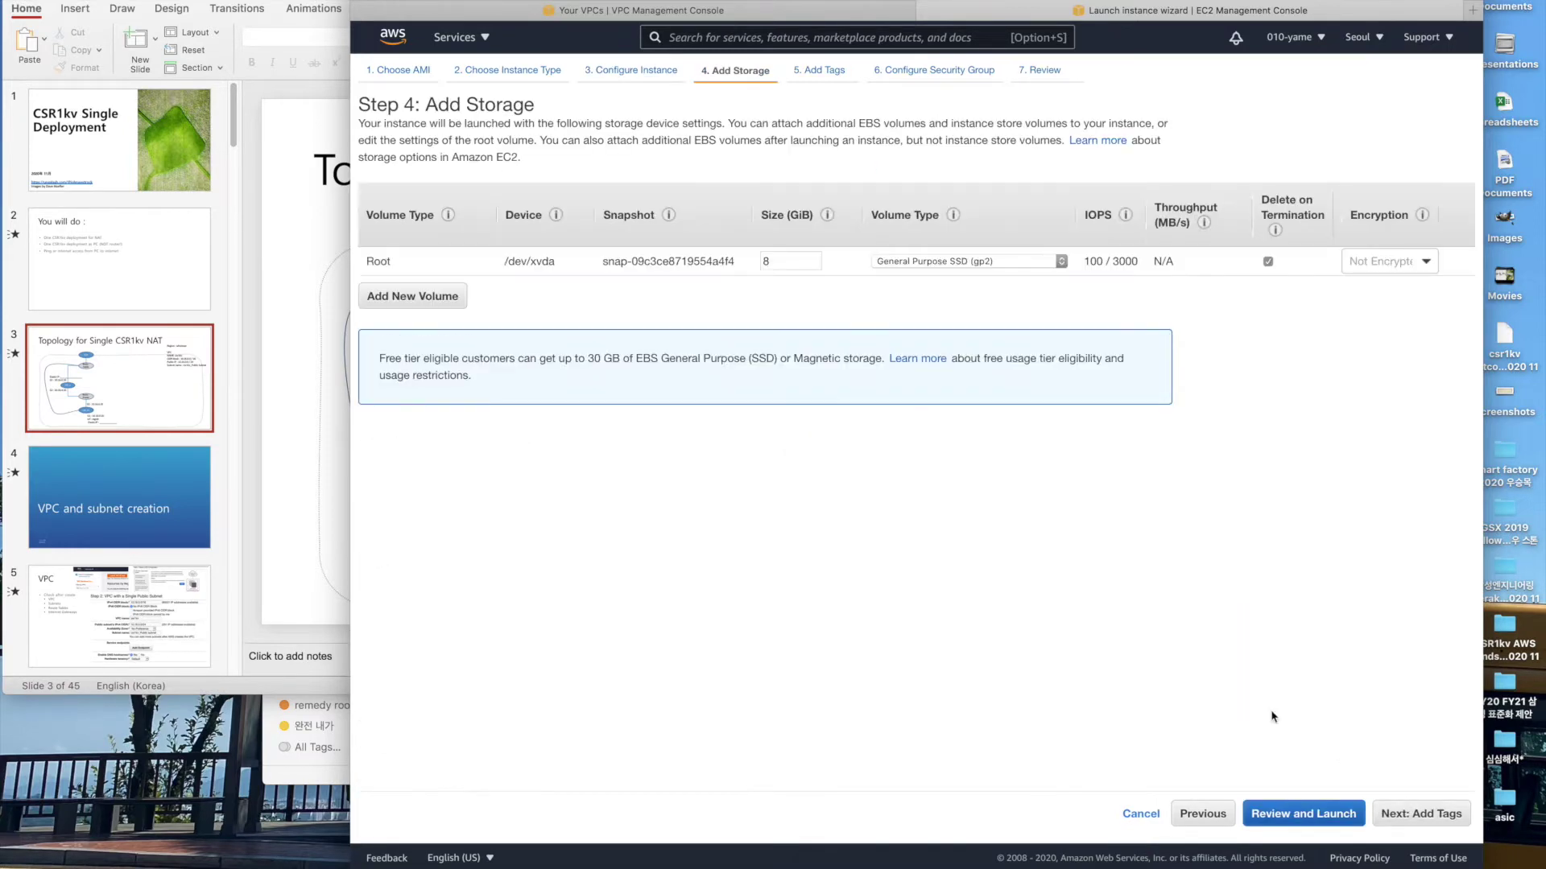
left_click(1407, 815)
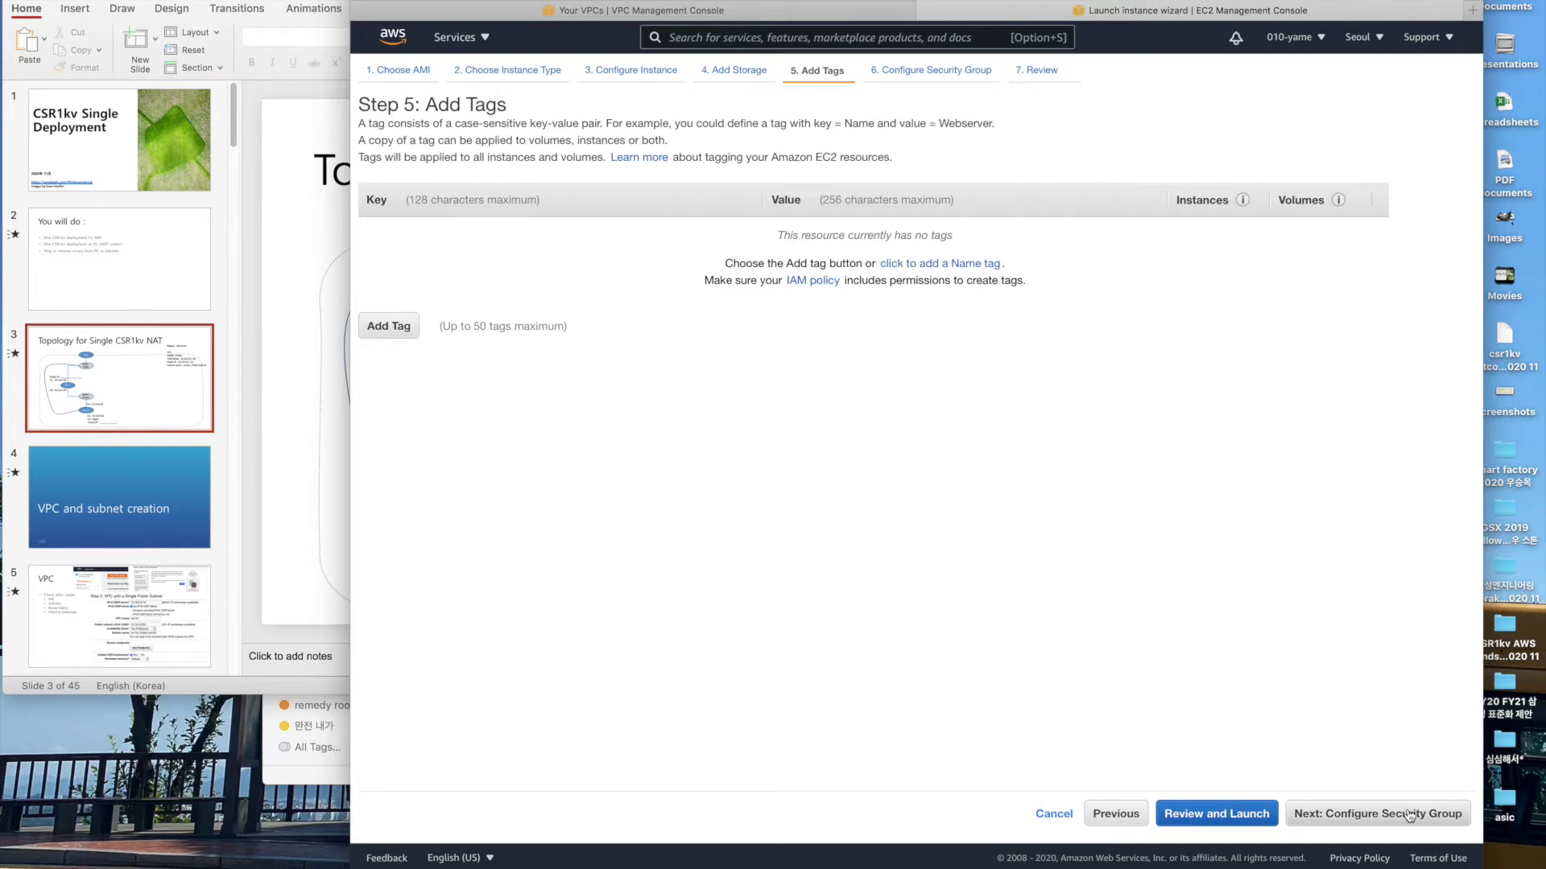
left_click(1407, 815)
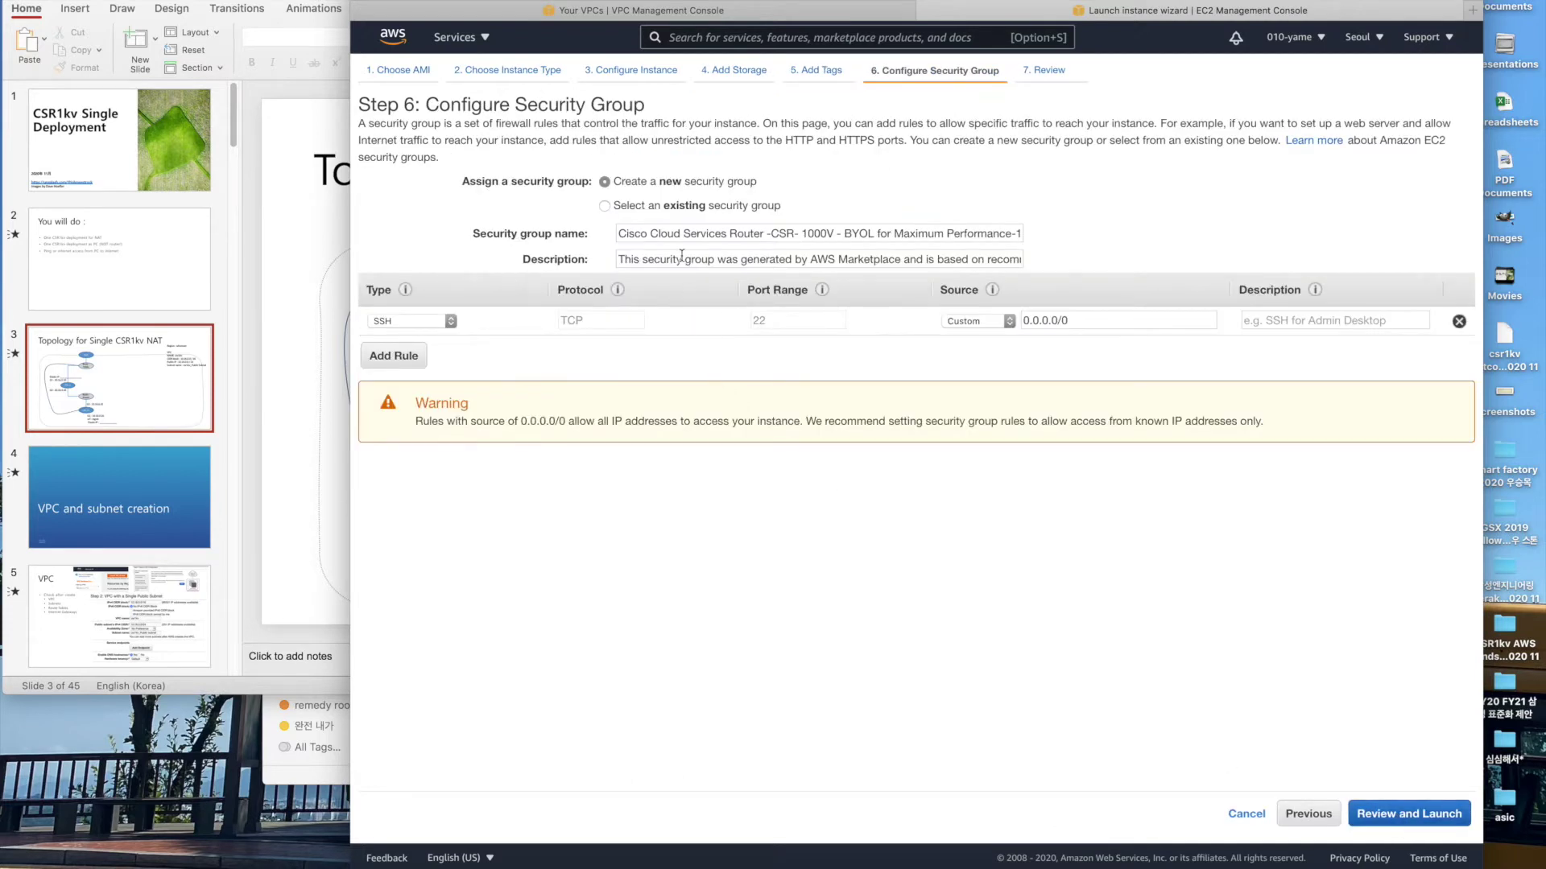
left_click(673, 206)
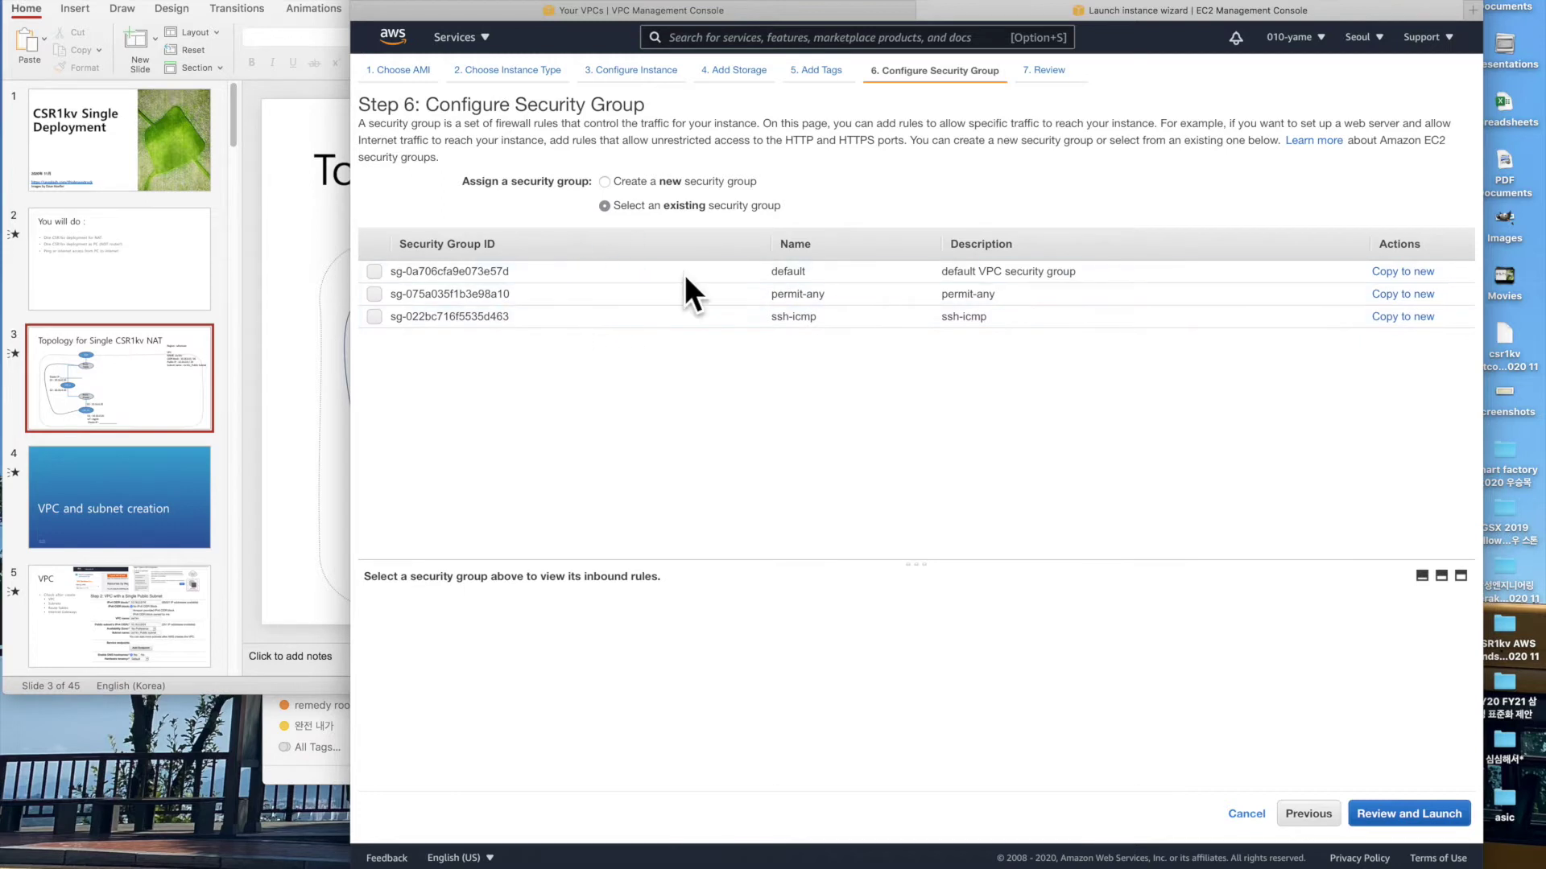
left_click(572, 319)
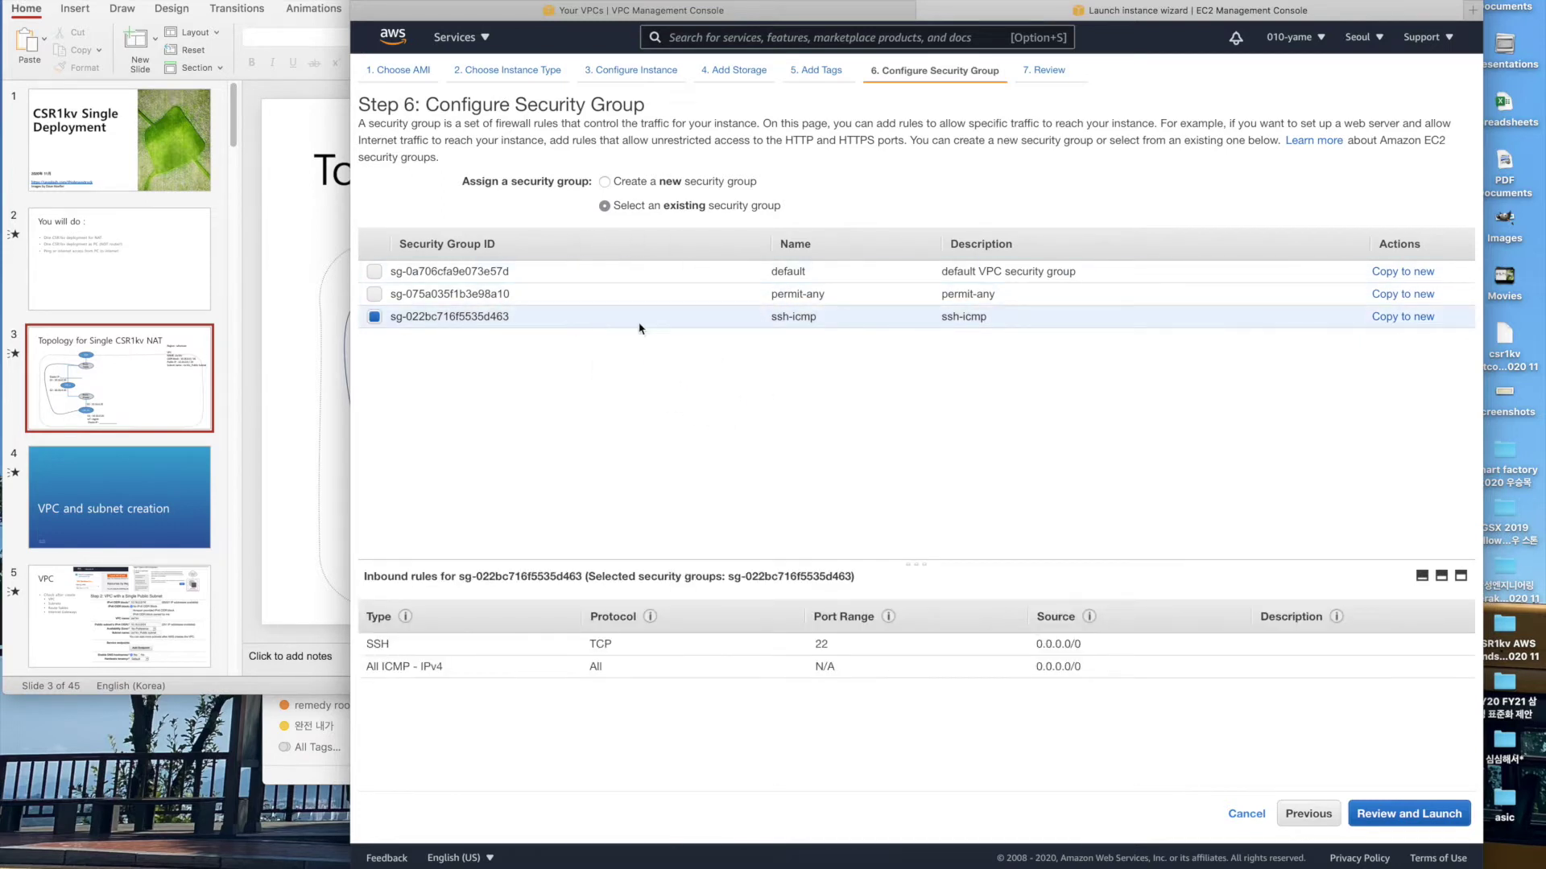
left_click(1454, 824)
Review the launch settings, acknowledge access to the preselected existing key pair, and launch the CSR 1000V instance.
scroll(898, 477, "down", 3)
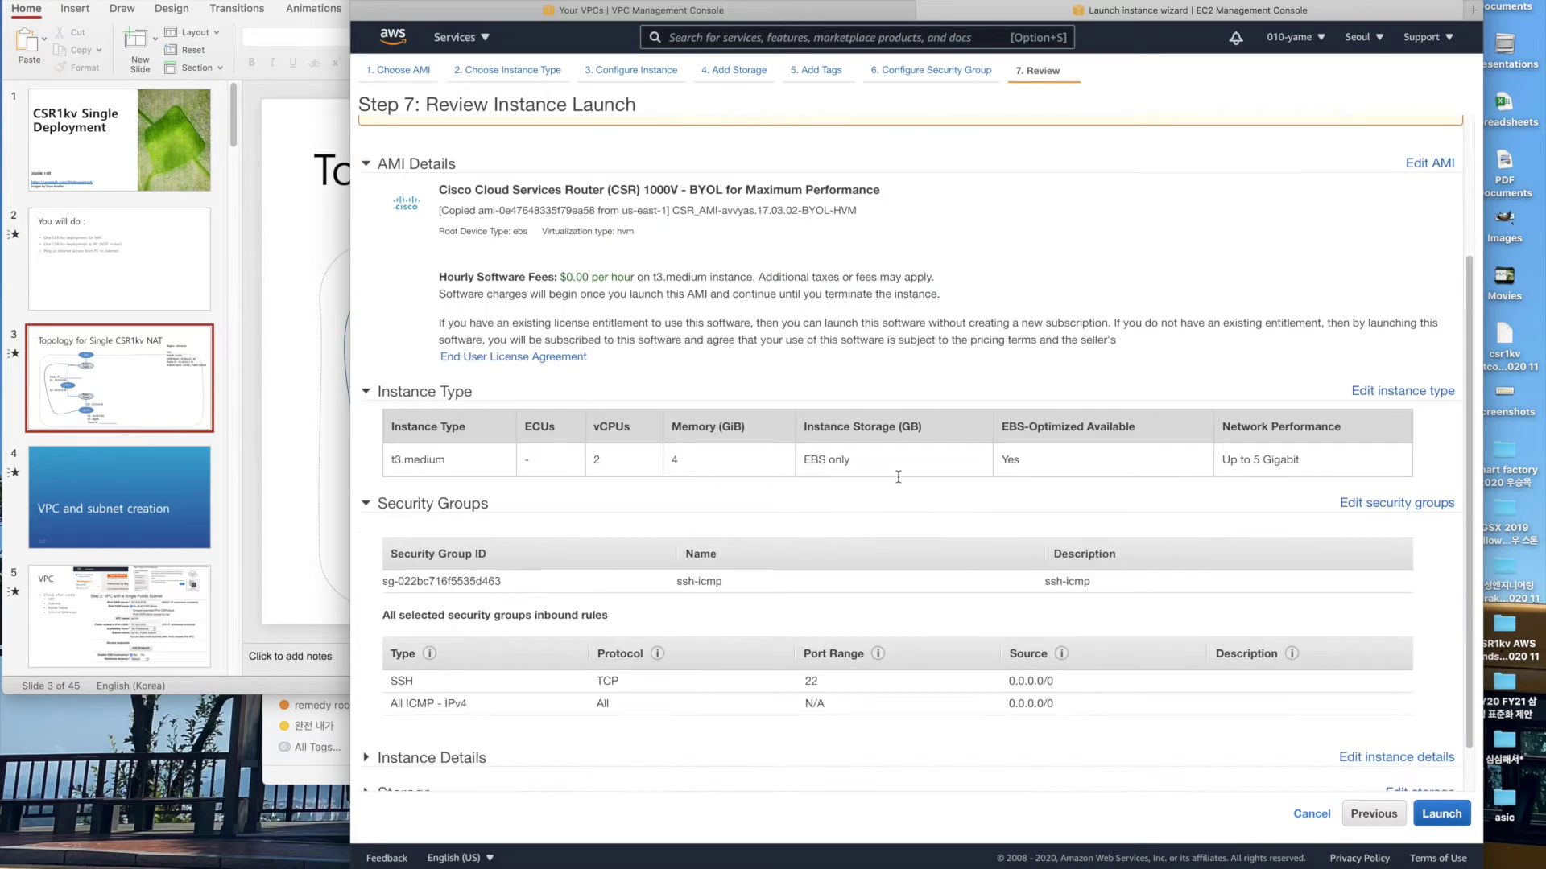
left_click(1449, 812)
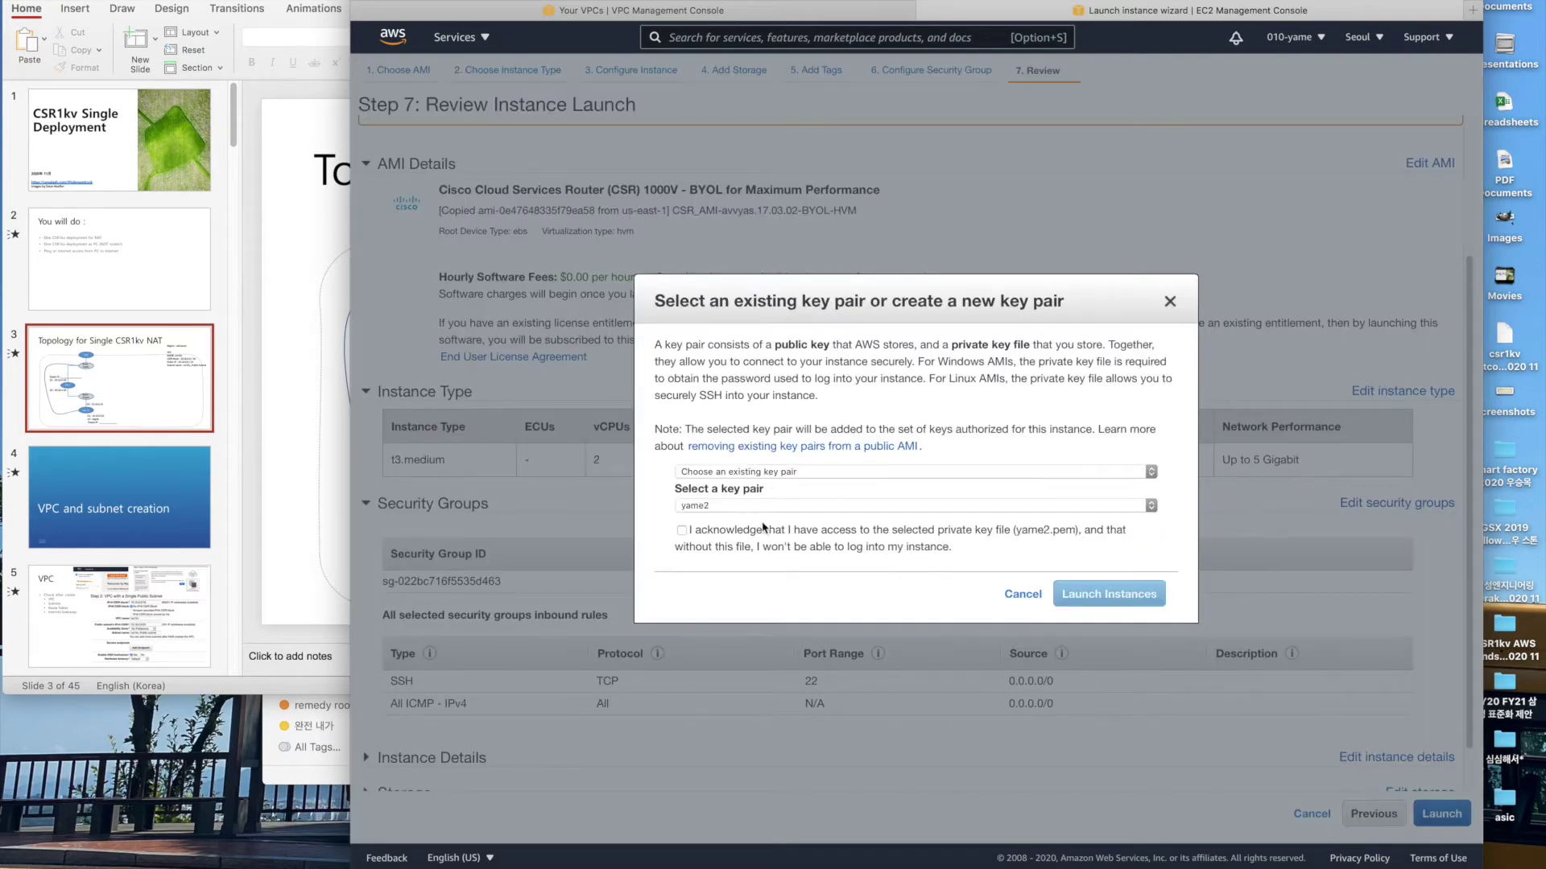
left_click(684, 531)
left_click(1102, 596)
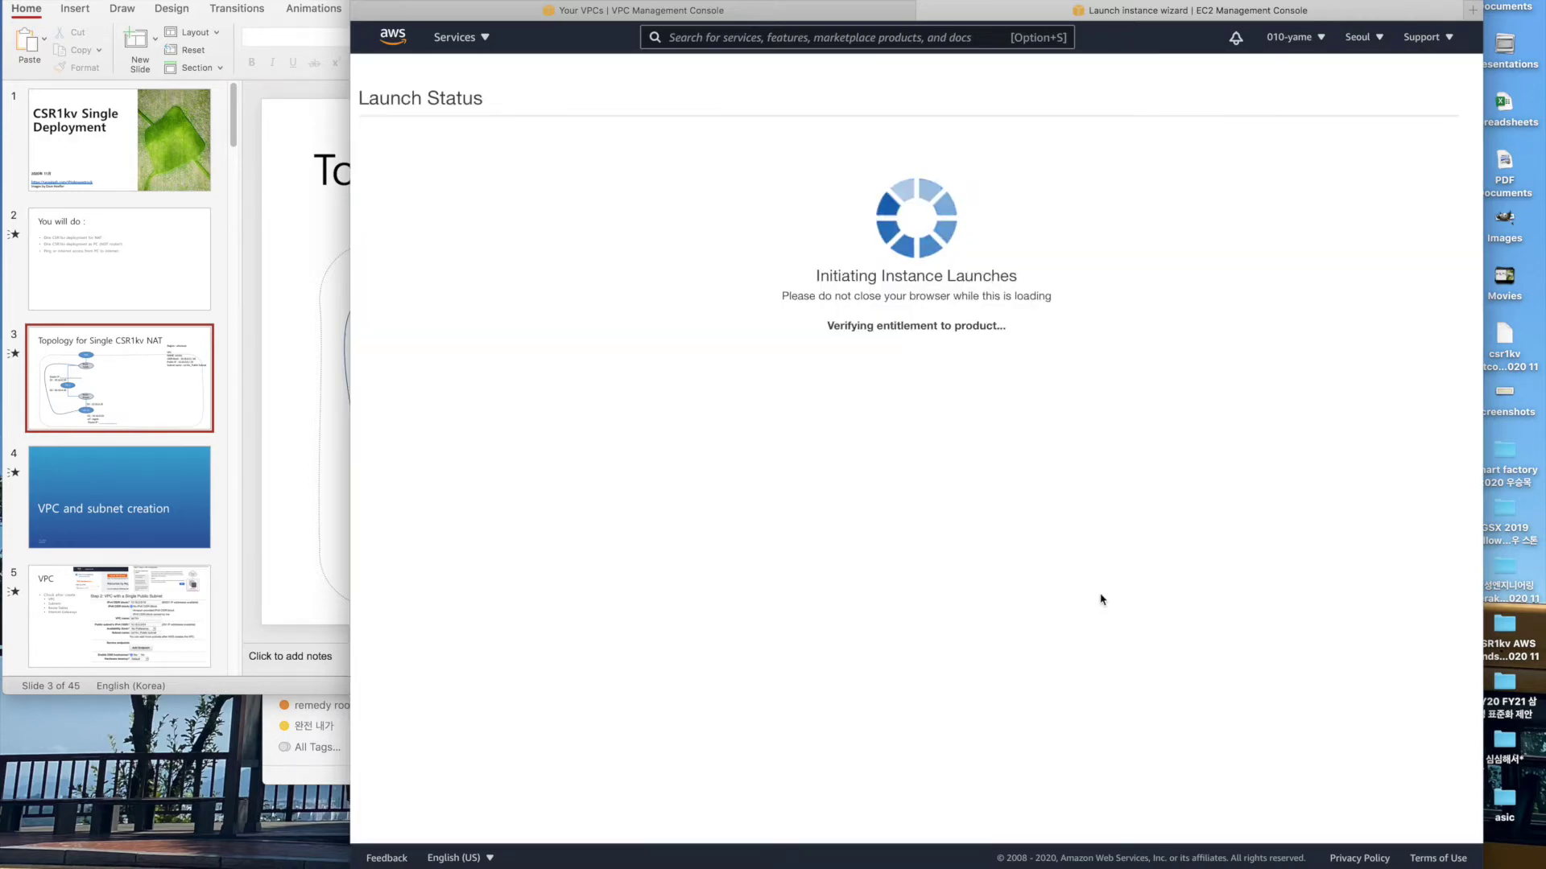
left_click(792, 13)
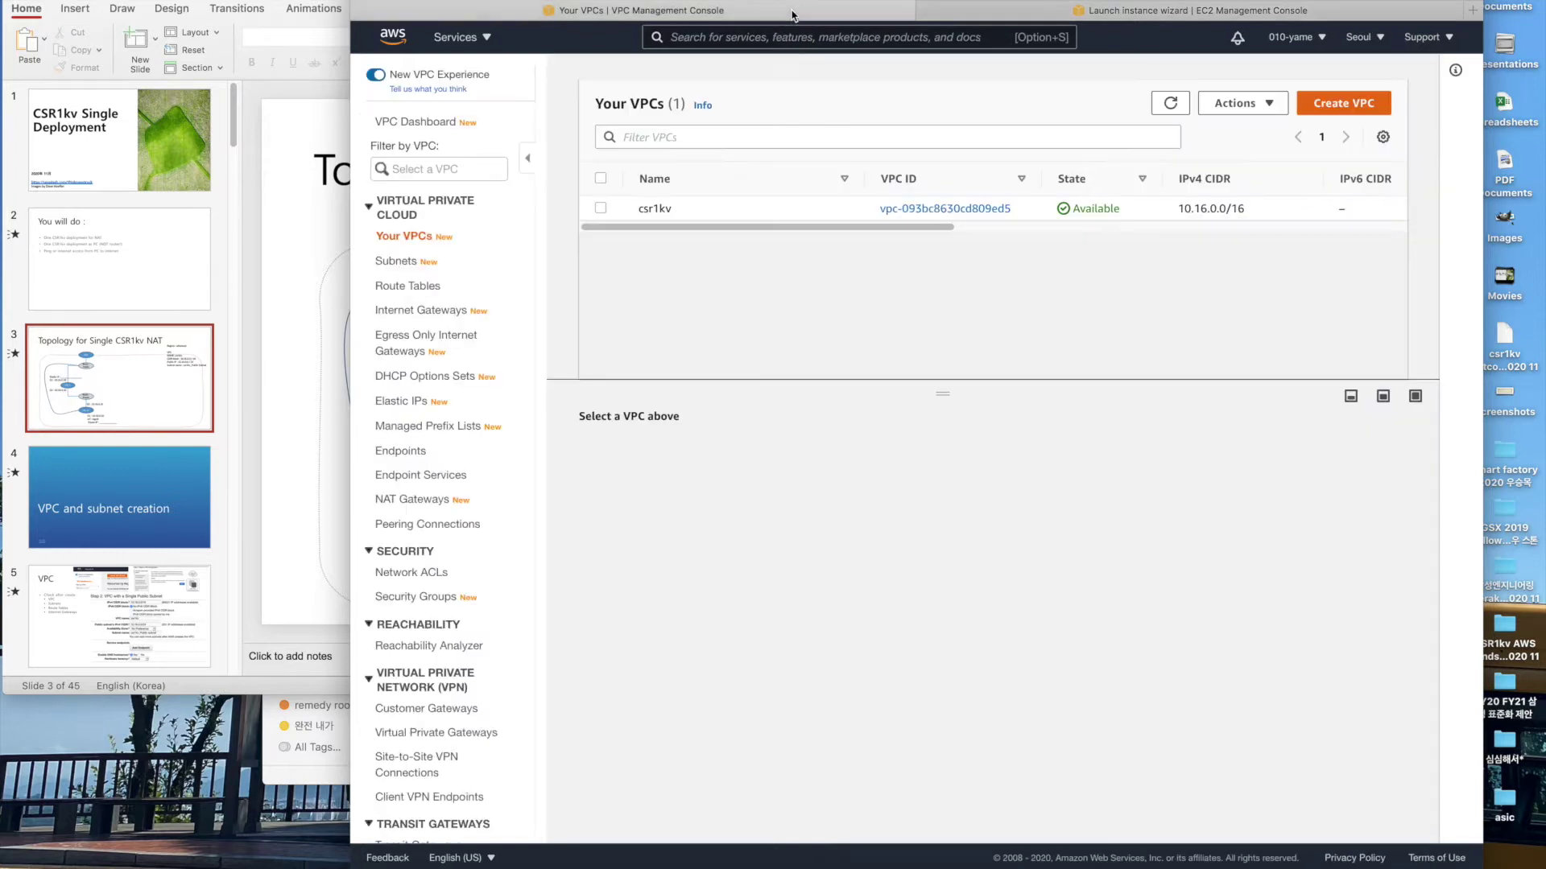
left_click(427, 405)
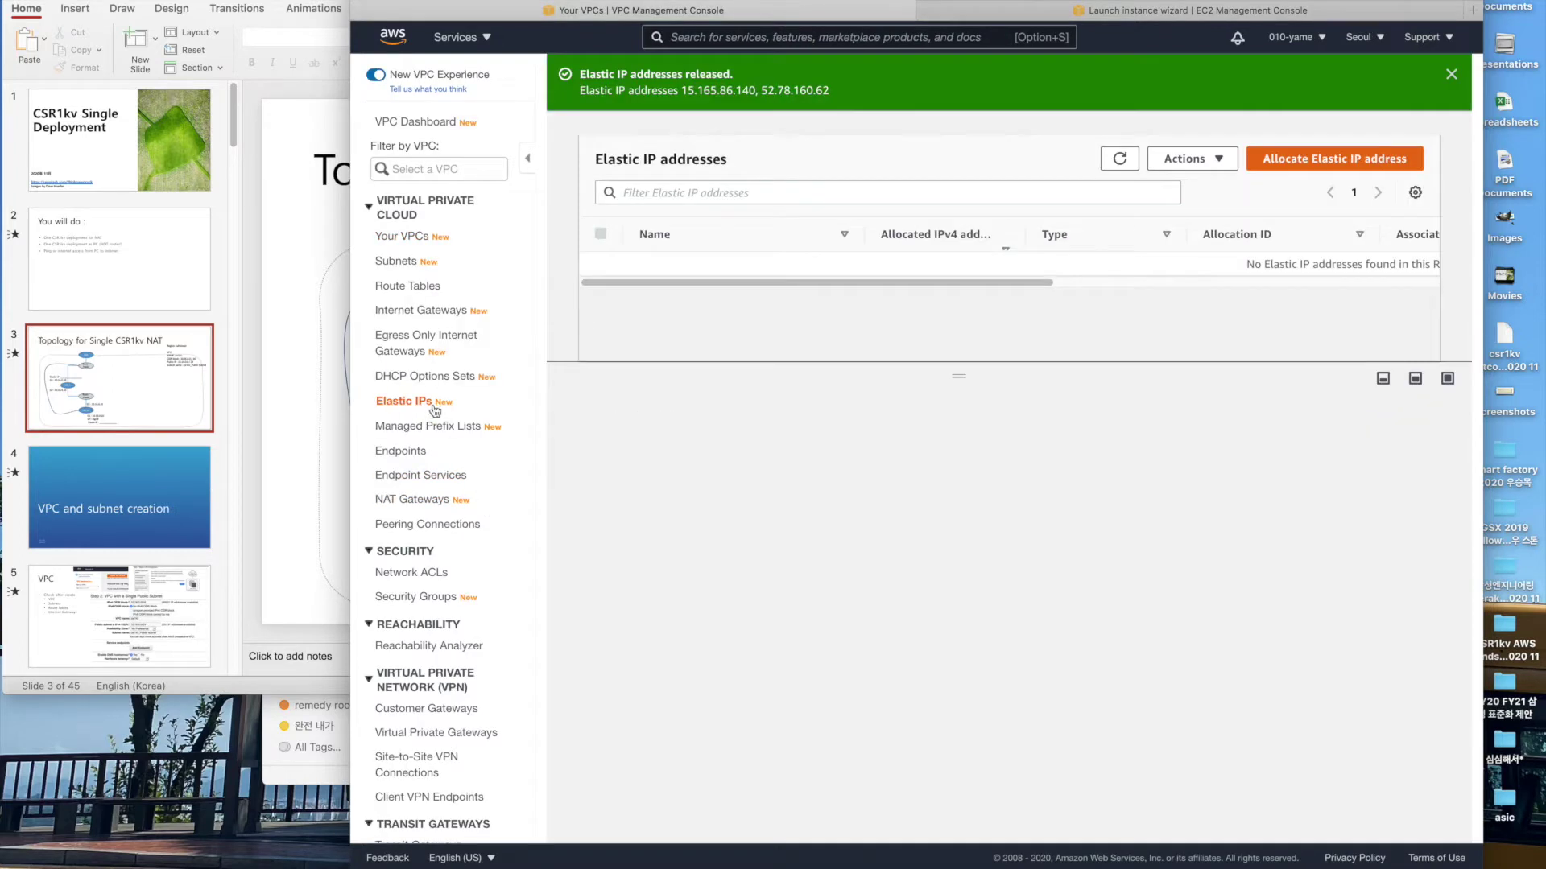
left_click(1265, 165)
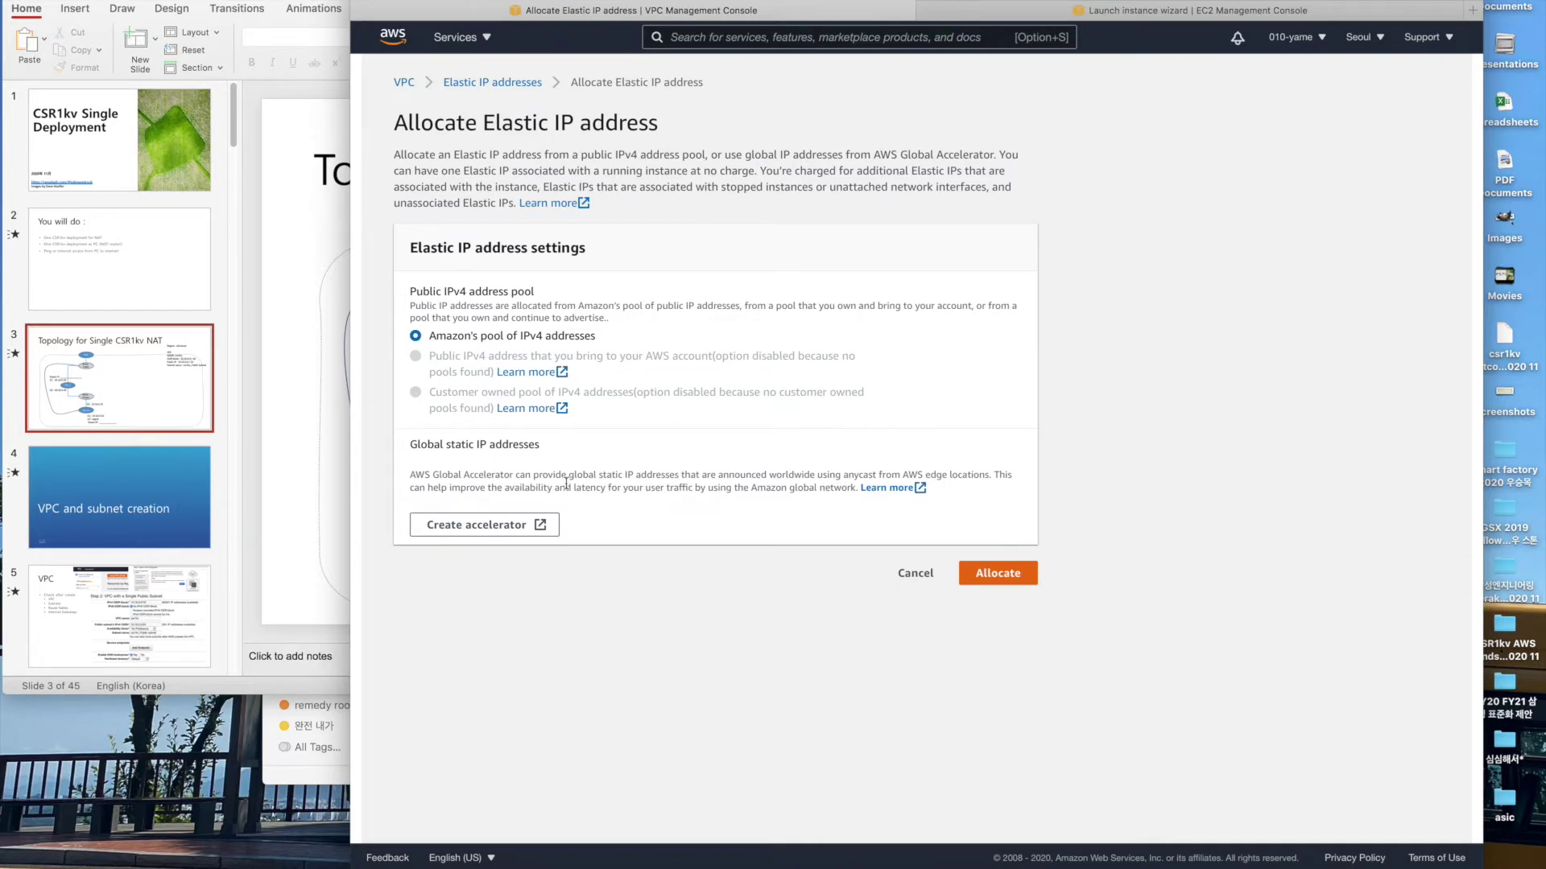
left_click(928, 578)
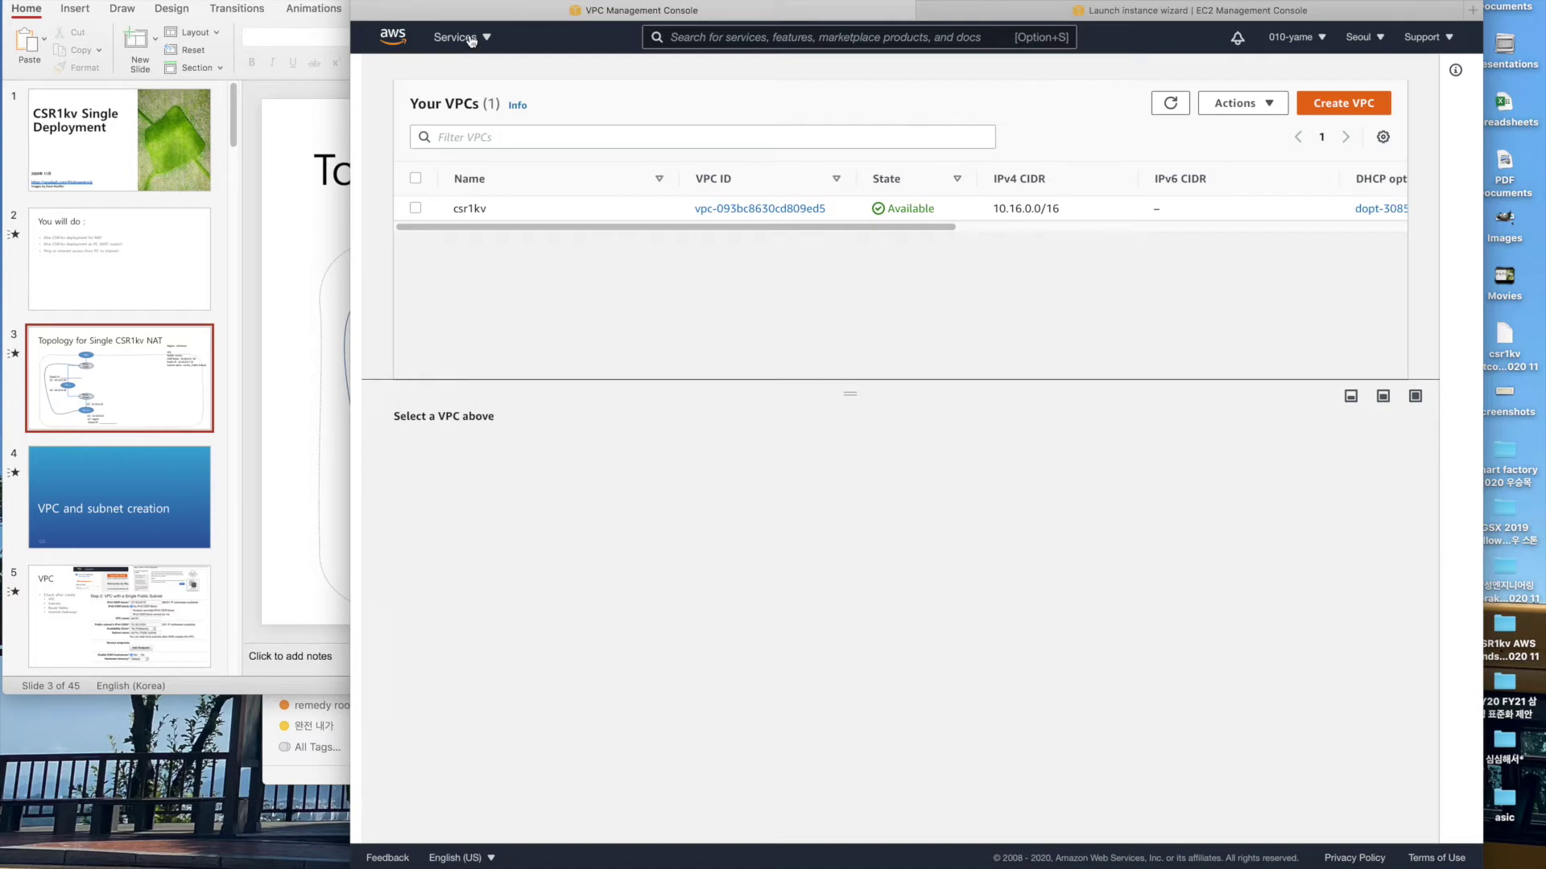
Load the VPC dashboard, and display the launched instance in the EC2 instance list.
left_click(471, 38)
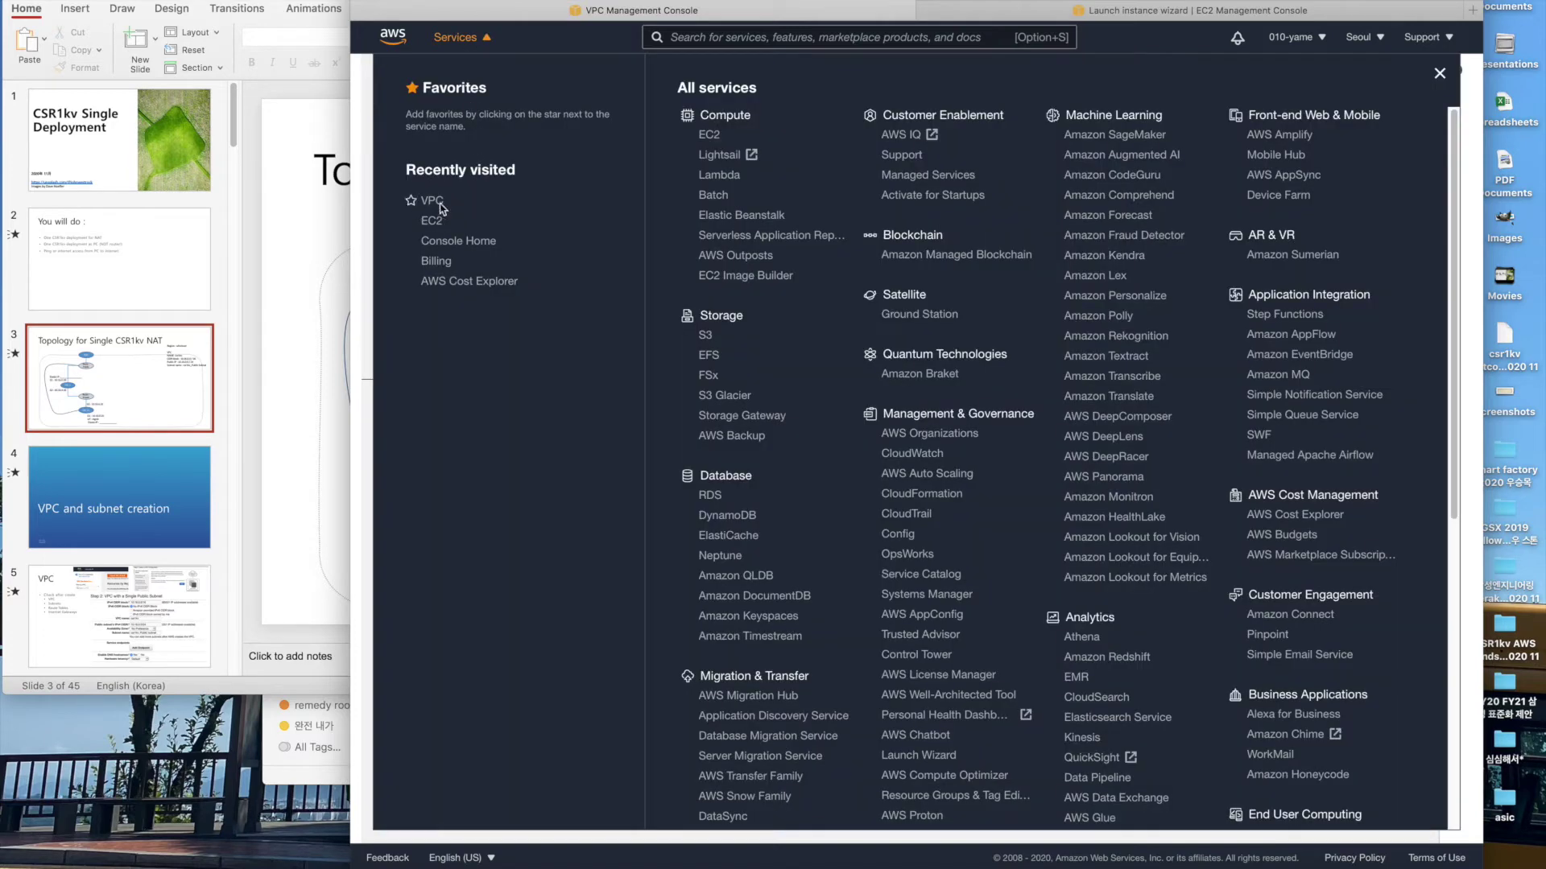
left_click(572, 235)
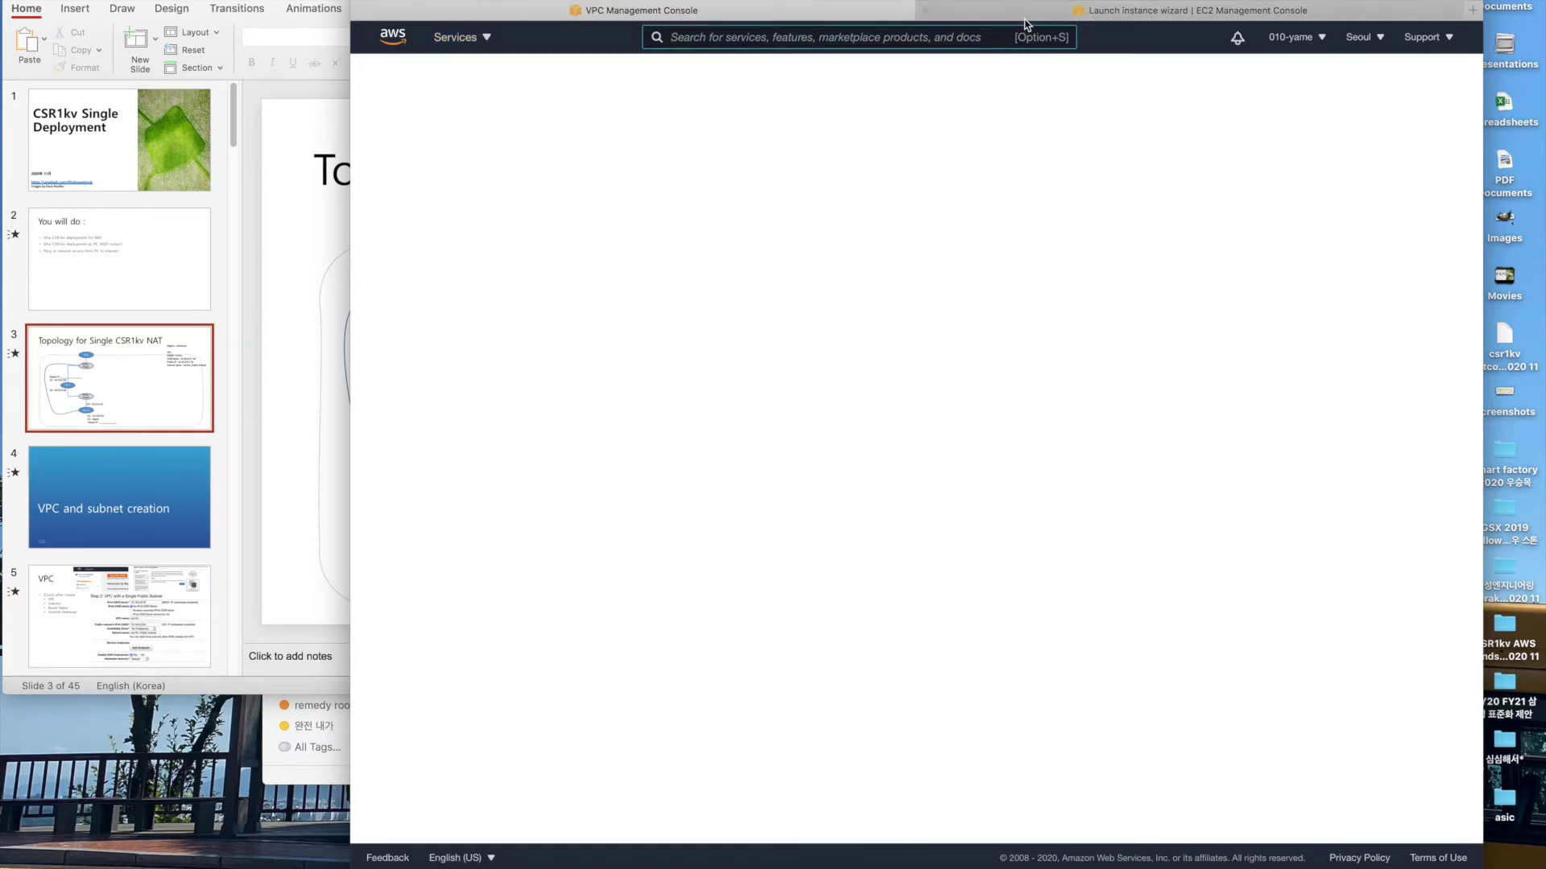
left_click(1025, 16)
left_click(1405, 759)
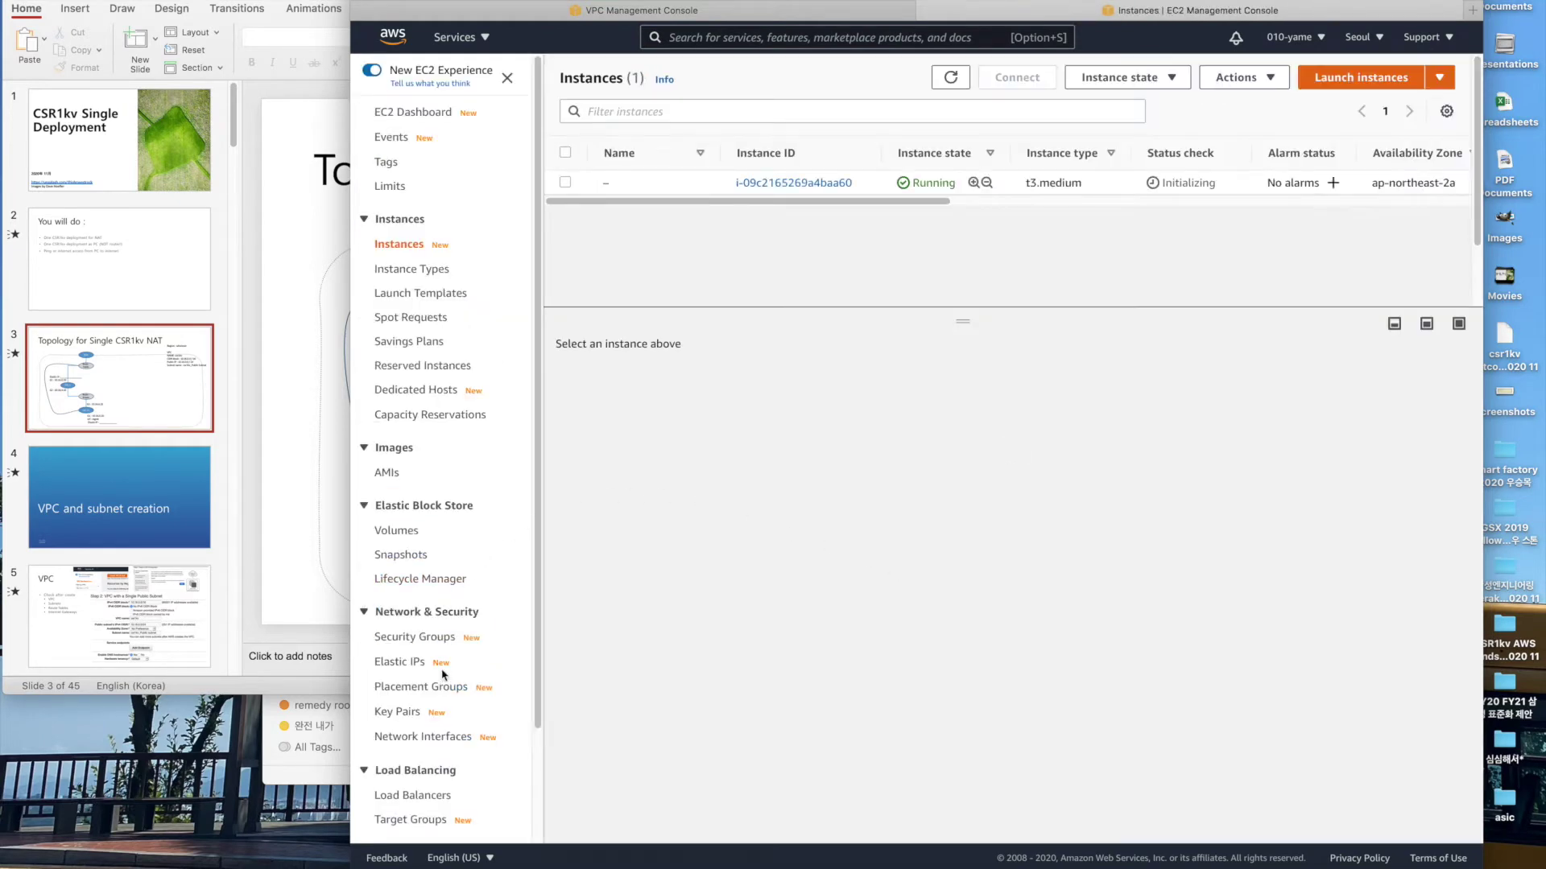
Name the EC2 network interface with primary private IP 10.16.0.10 csr1-public.
left_click(447, 734)
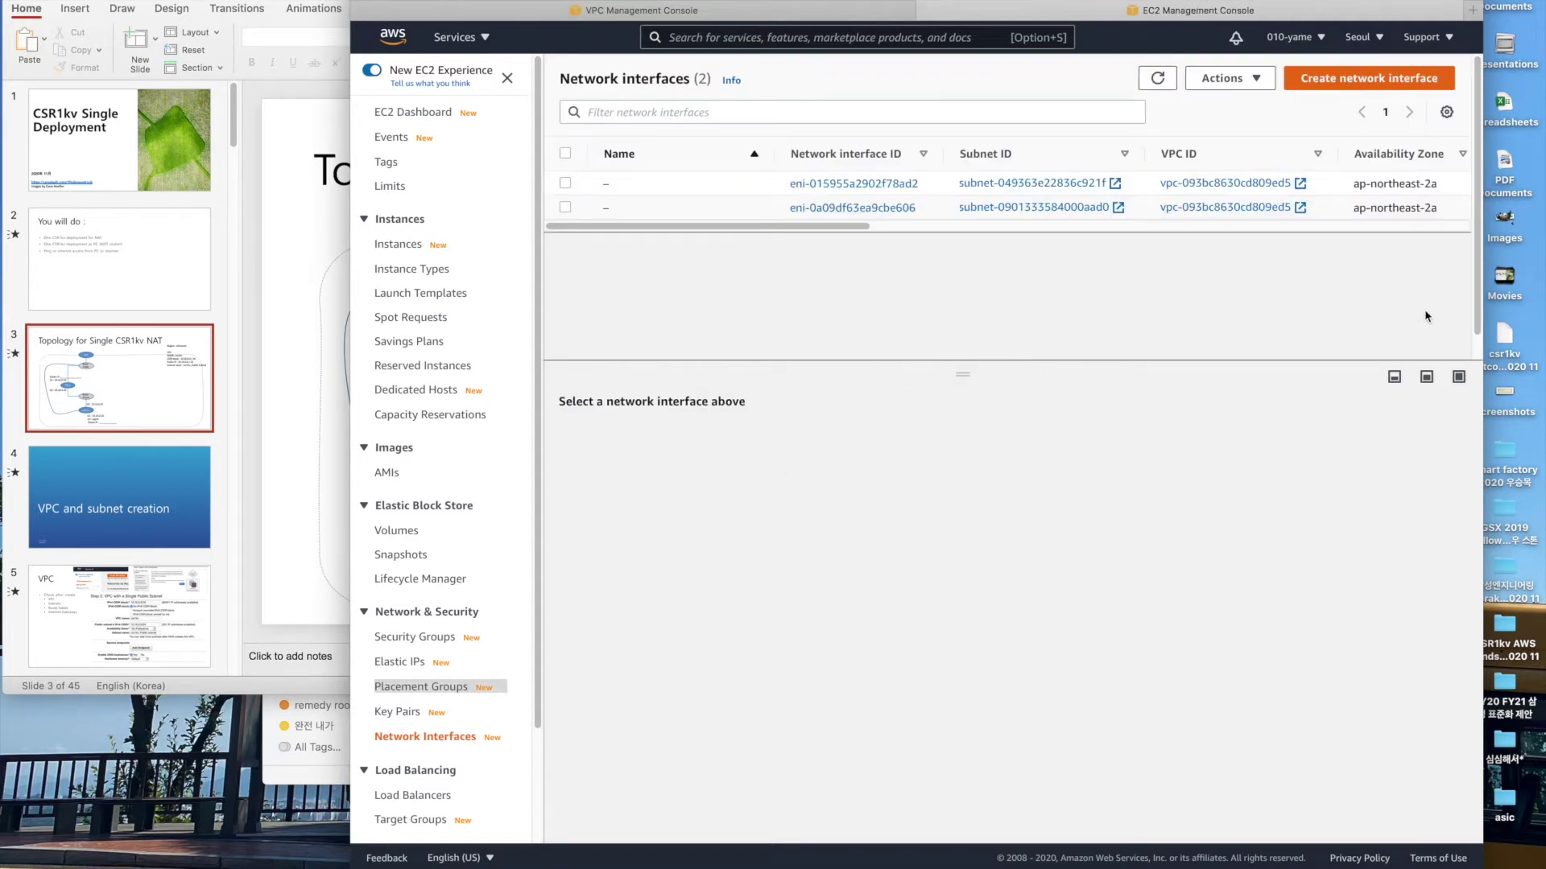
left_click_drag(879, 230, 978, 232)
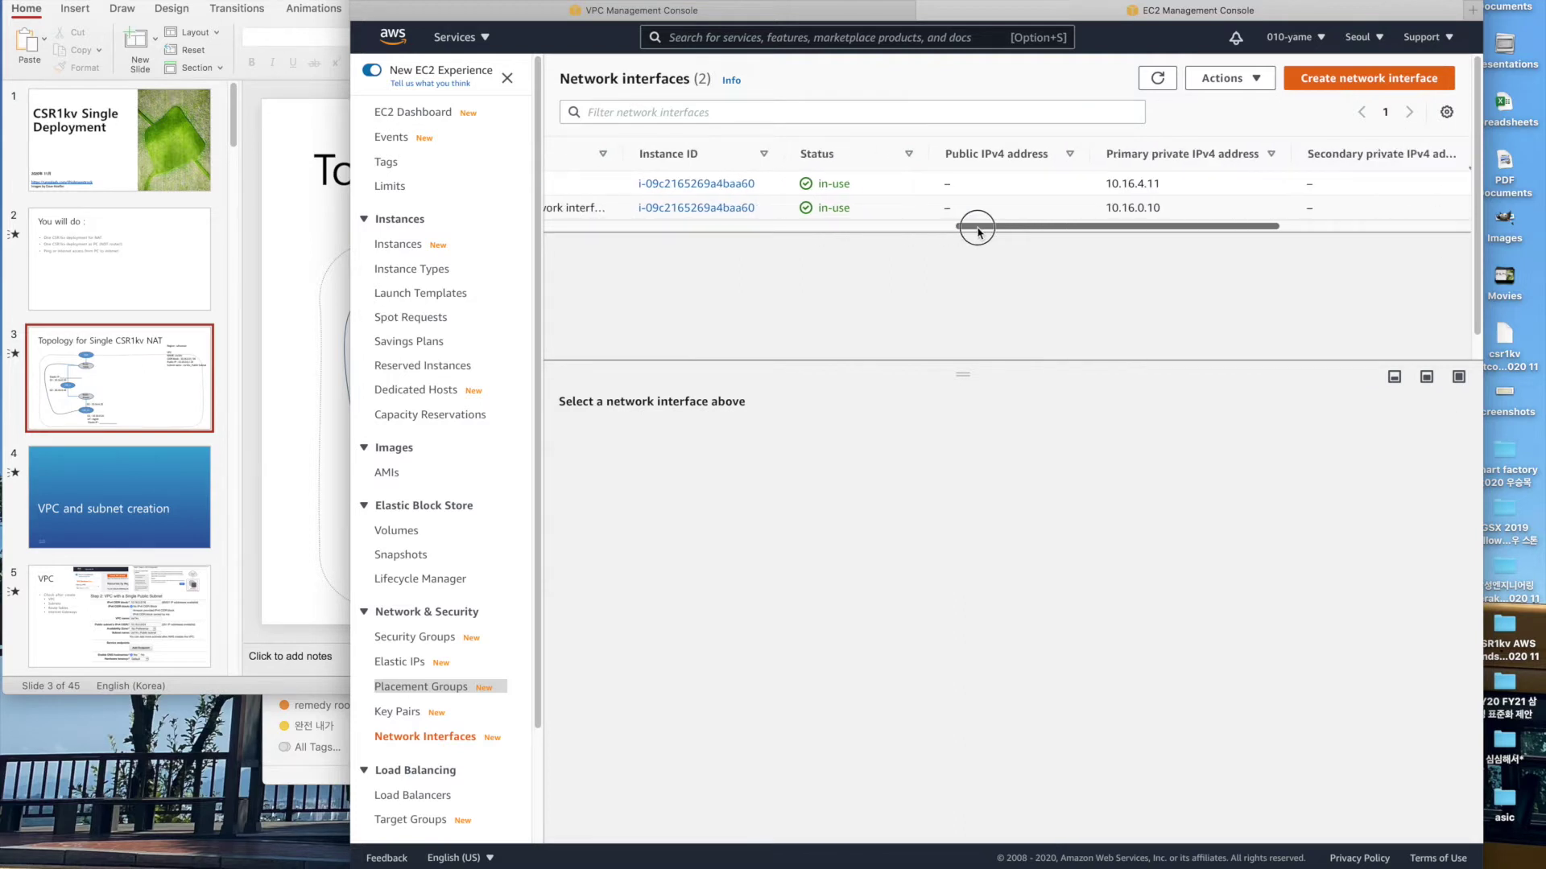
left_click_drag(1115, 229, 676, 249)
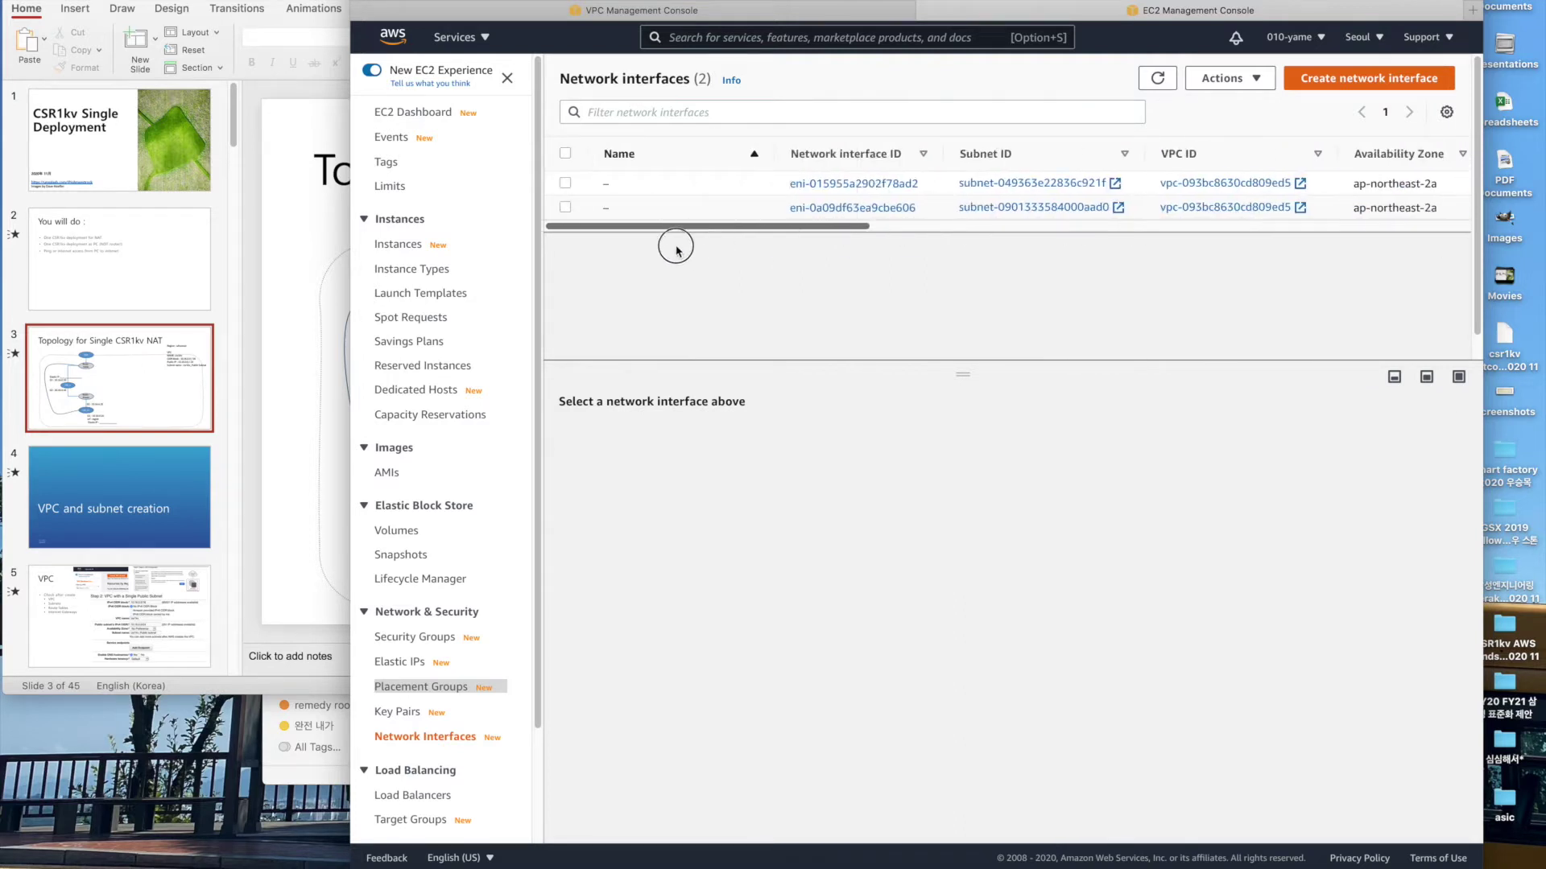
left_click(619, 210)
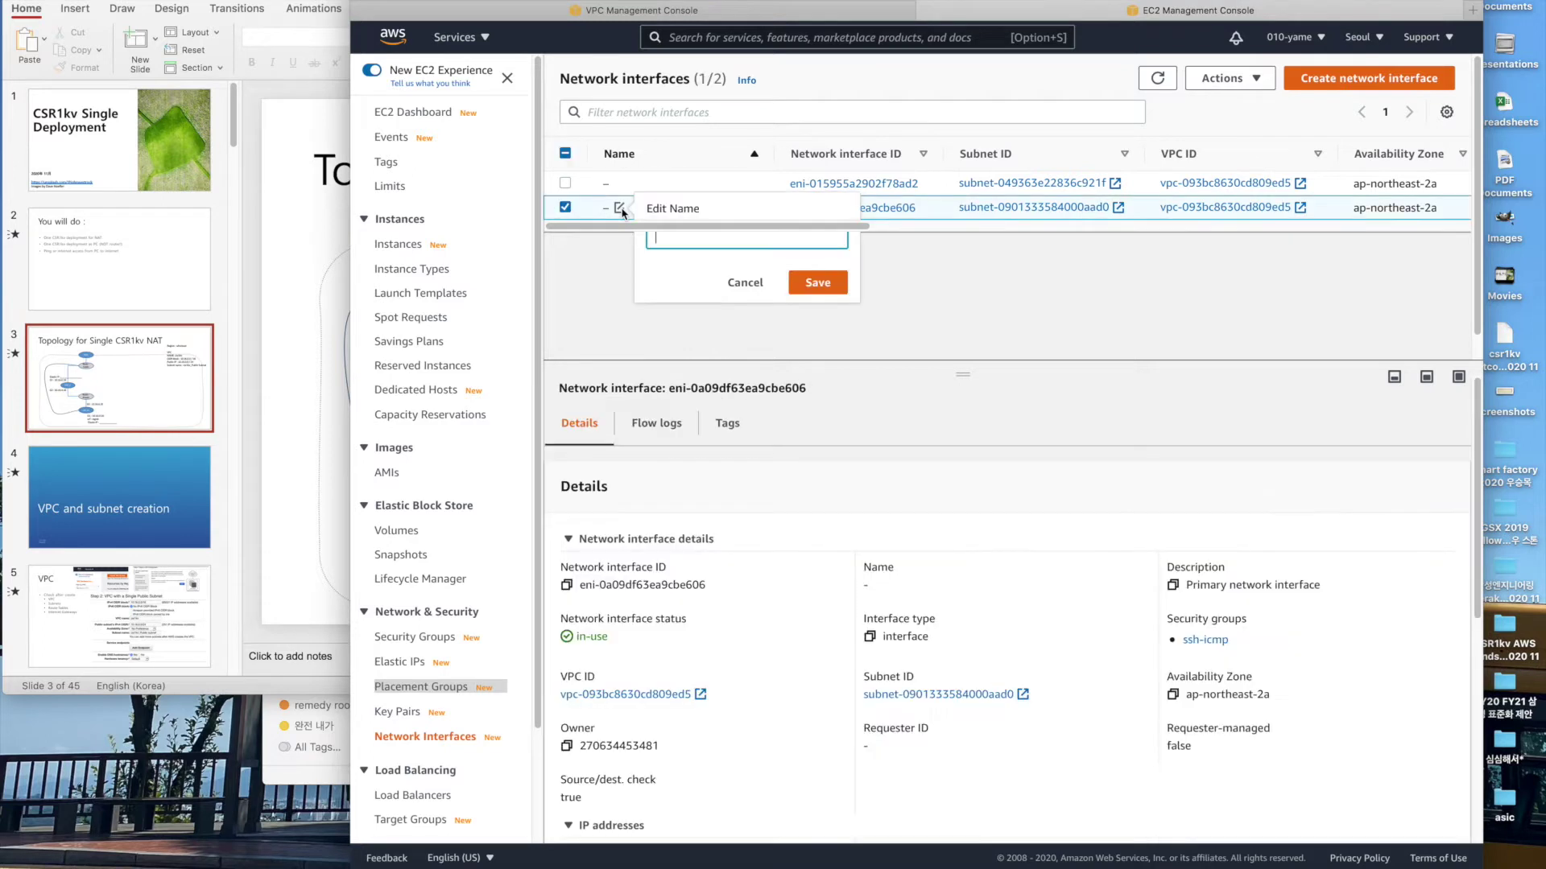
type("csr1-public")
left_click(817, 282)
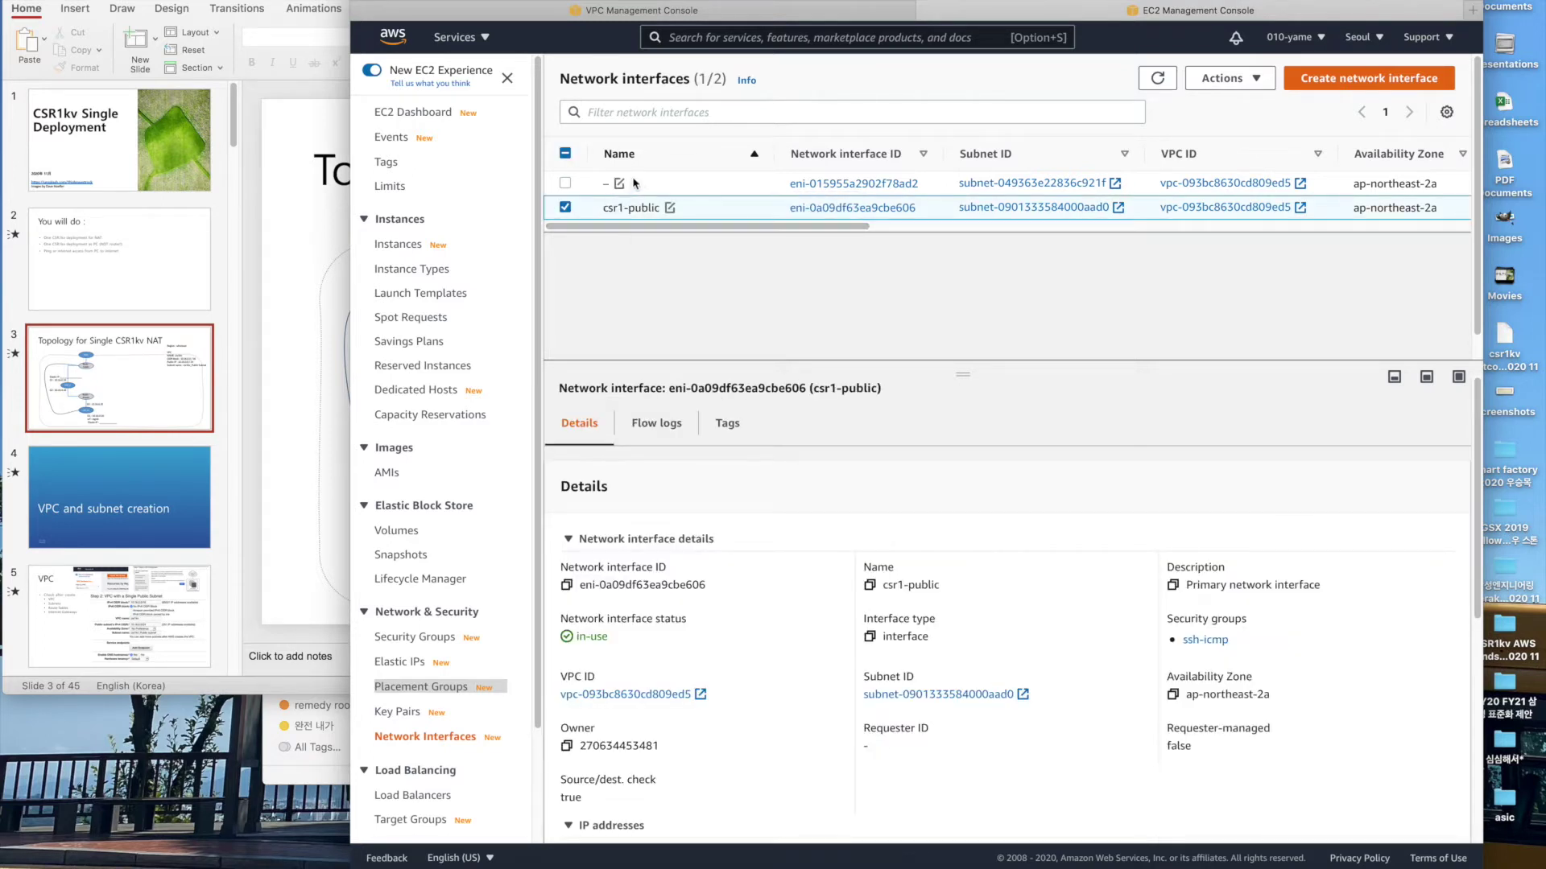
Name the remaining unnamed network interface csr1-private.
left_click(619, 183)
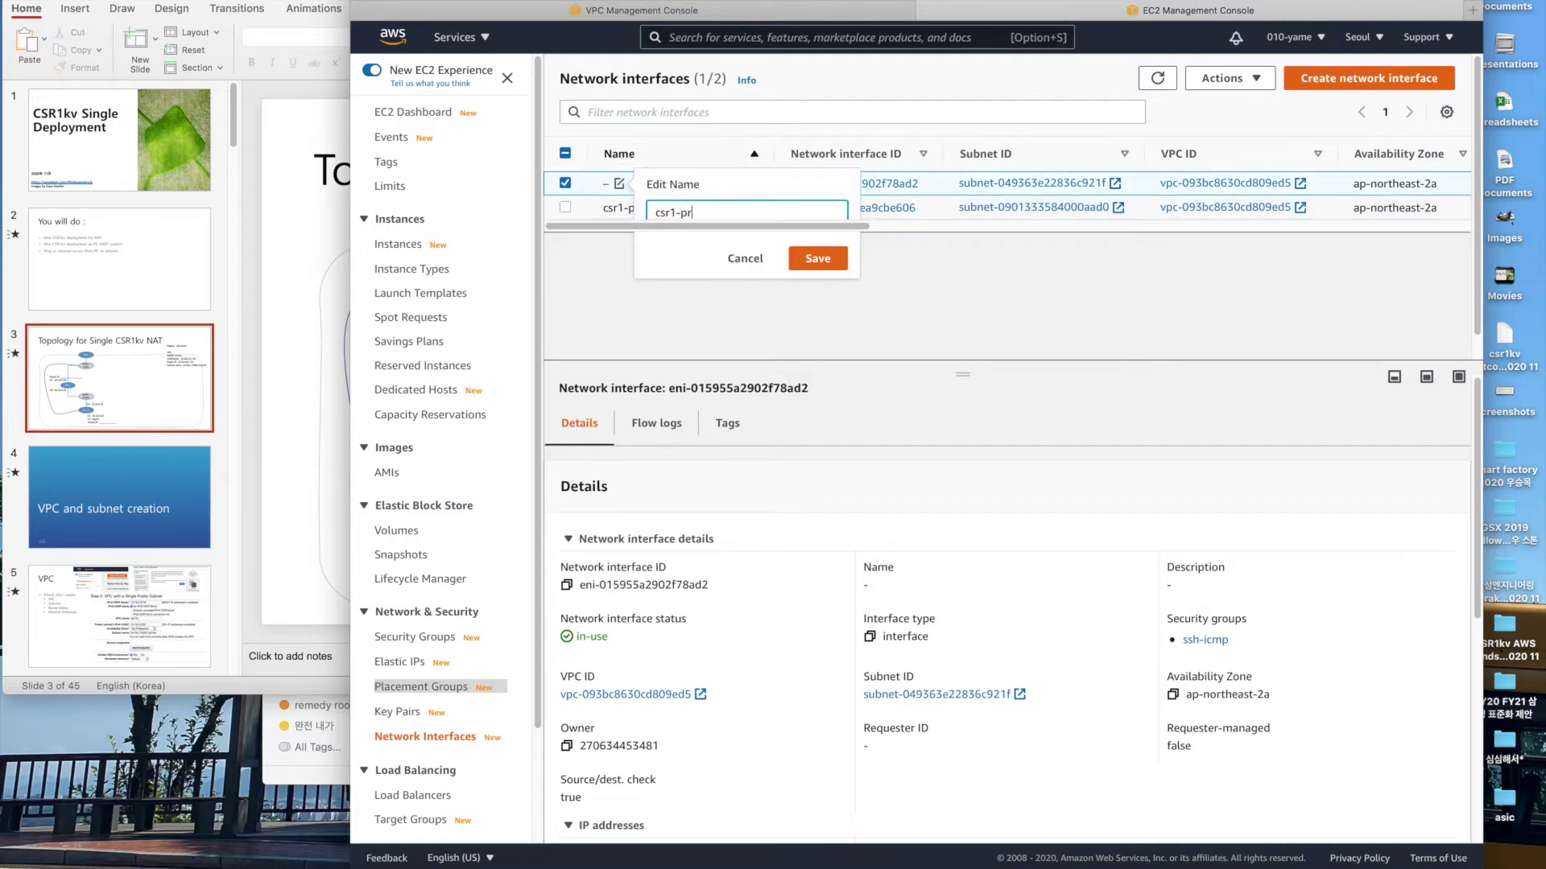
left_click(793, 257)
left_click_drag(774, 228, 507, 231)
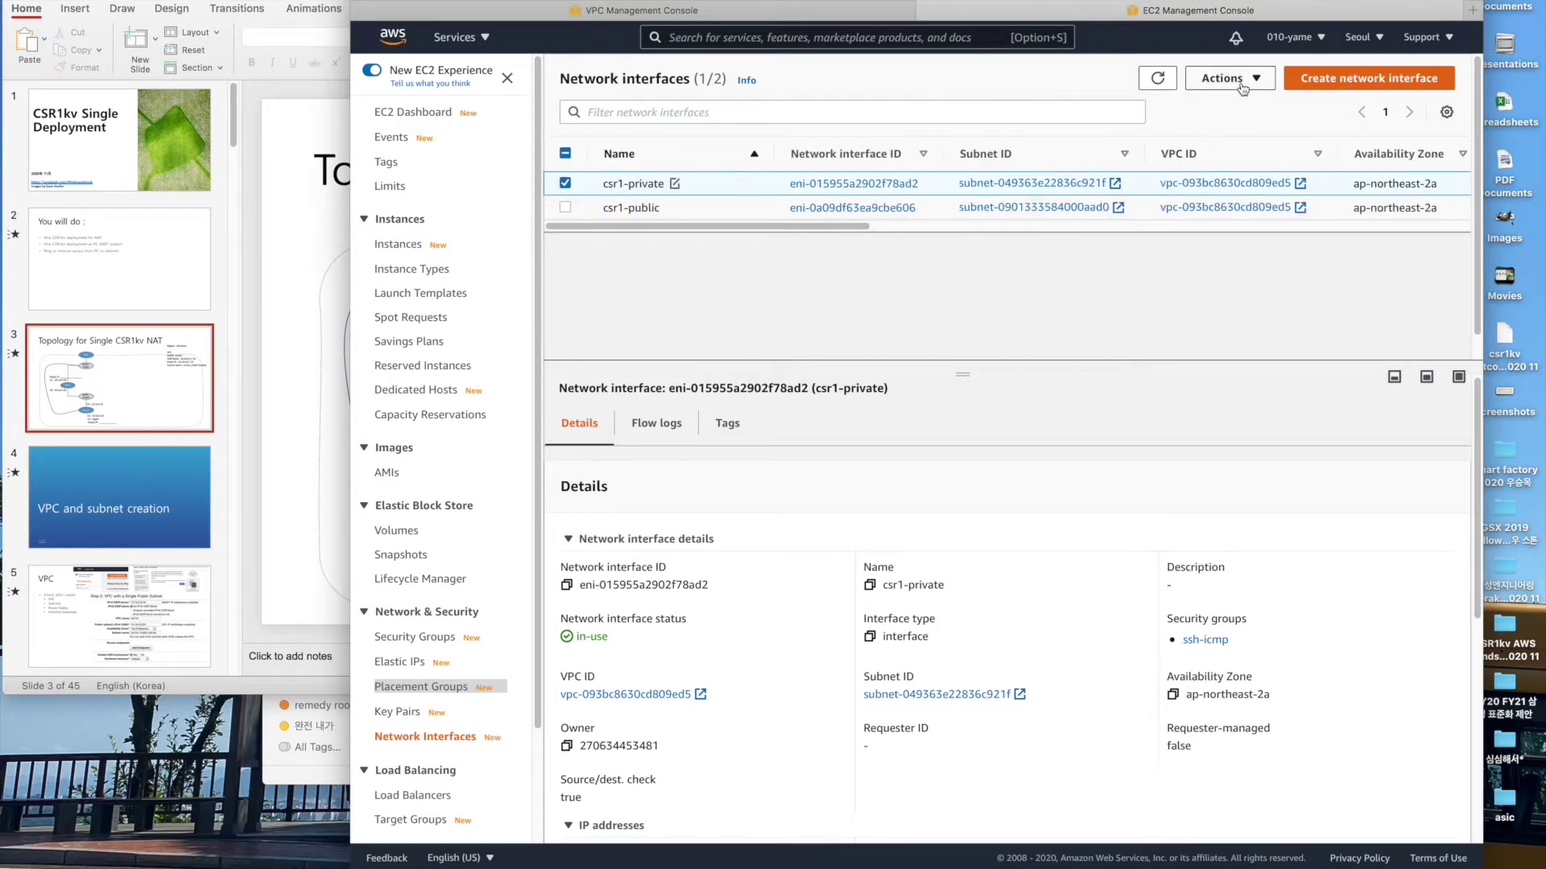
Replace the ssh-icmp security group on the csr1-private network interface with permit-any and save the change.
left_click(569, 208)
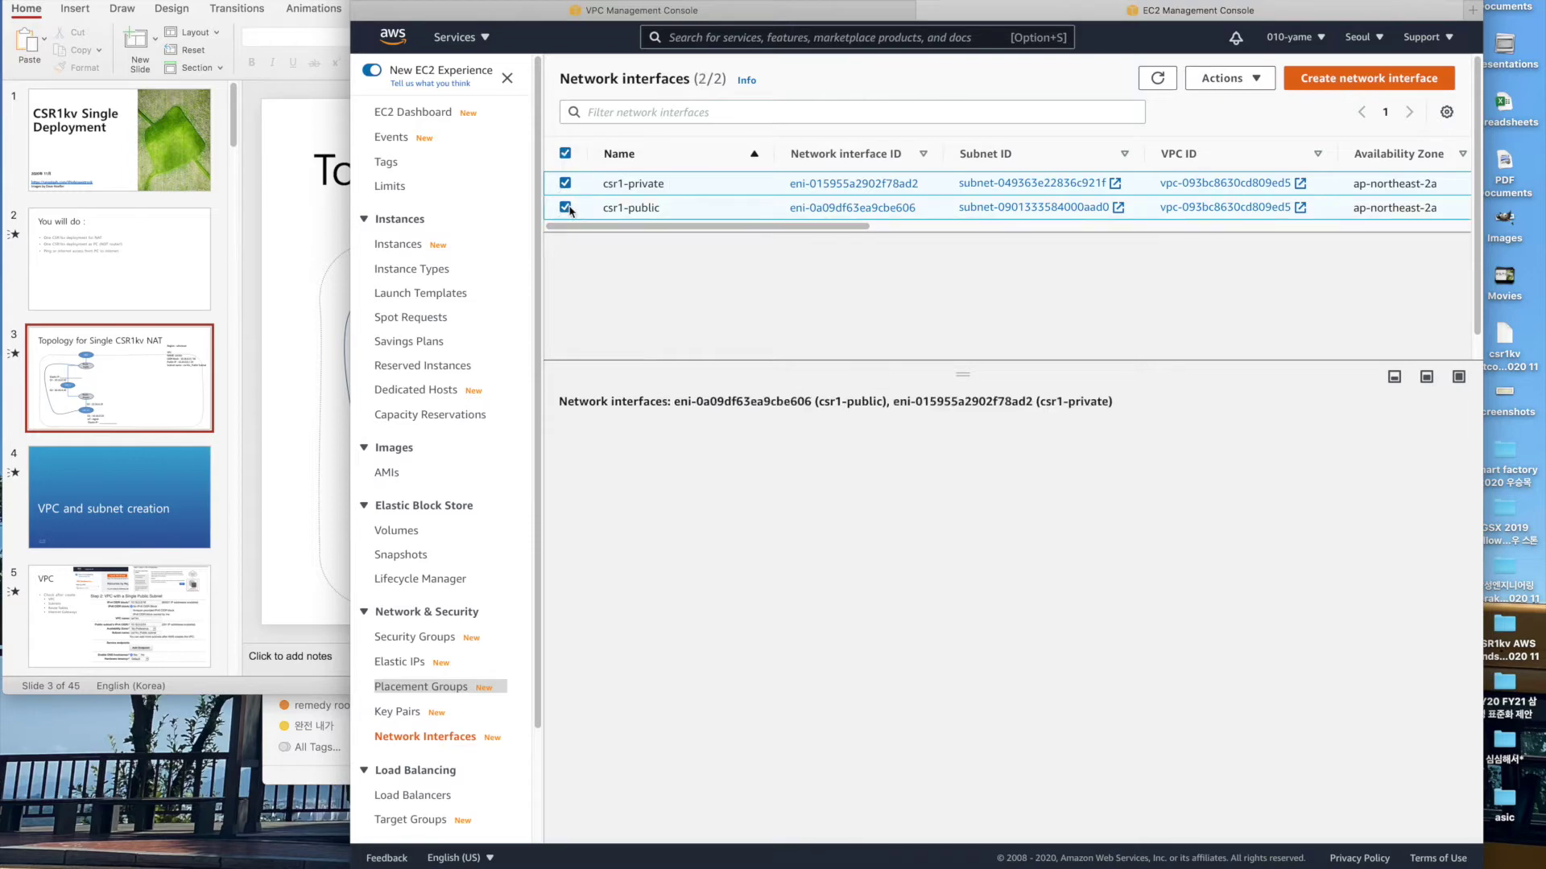
left_click(566, 184)
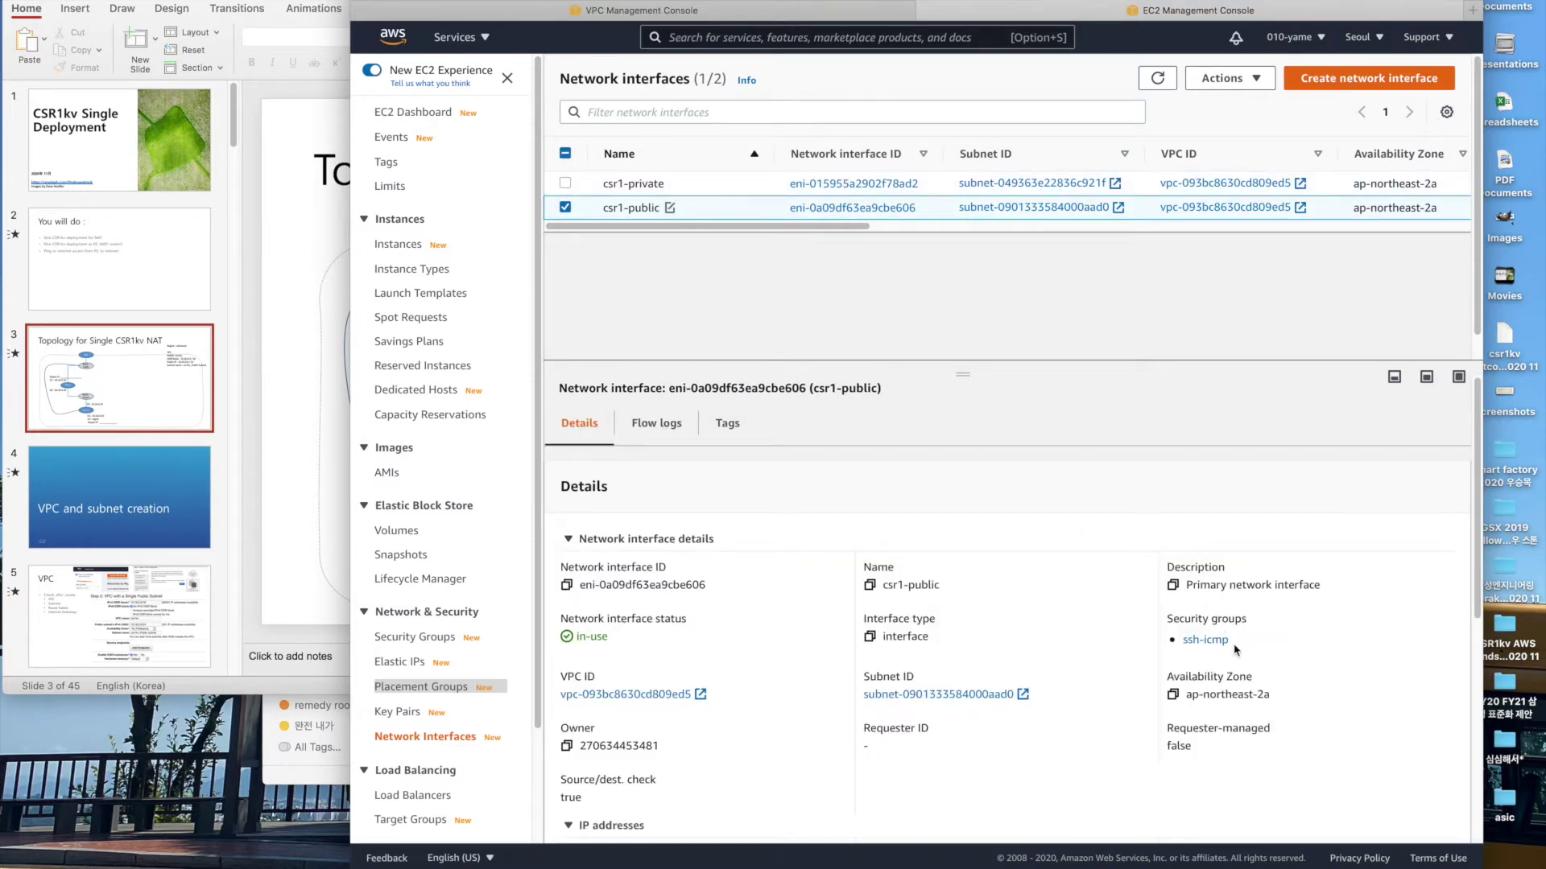
left_click(565, 207)
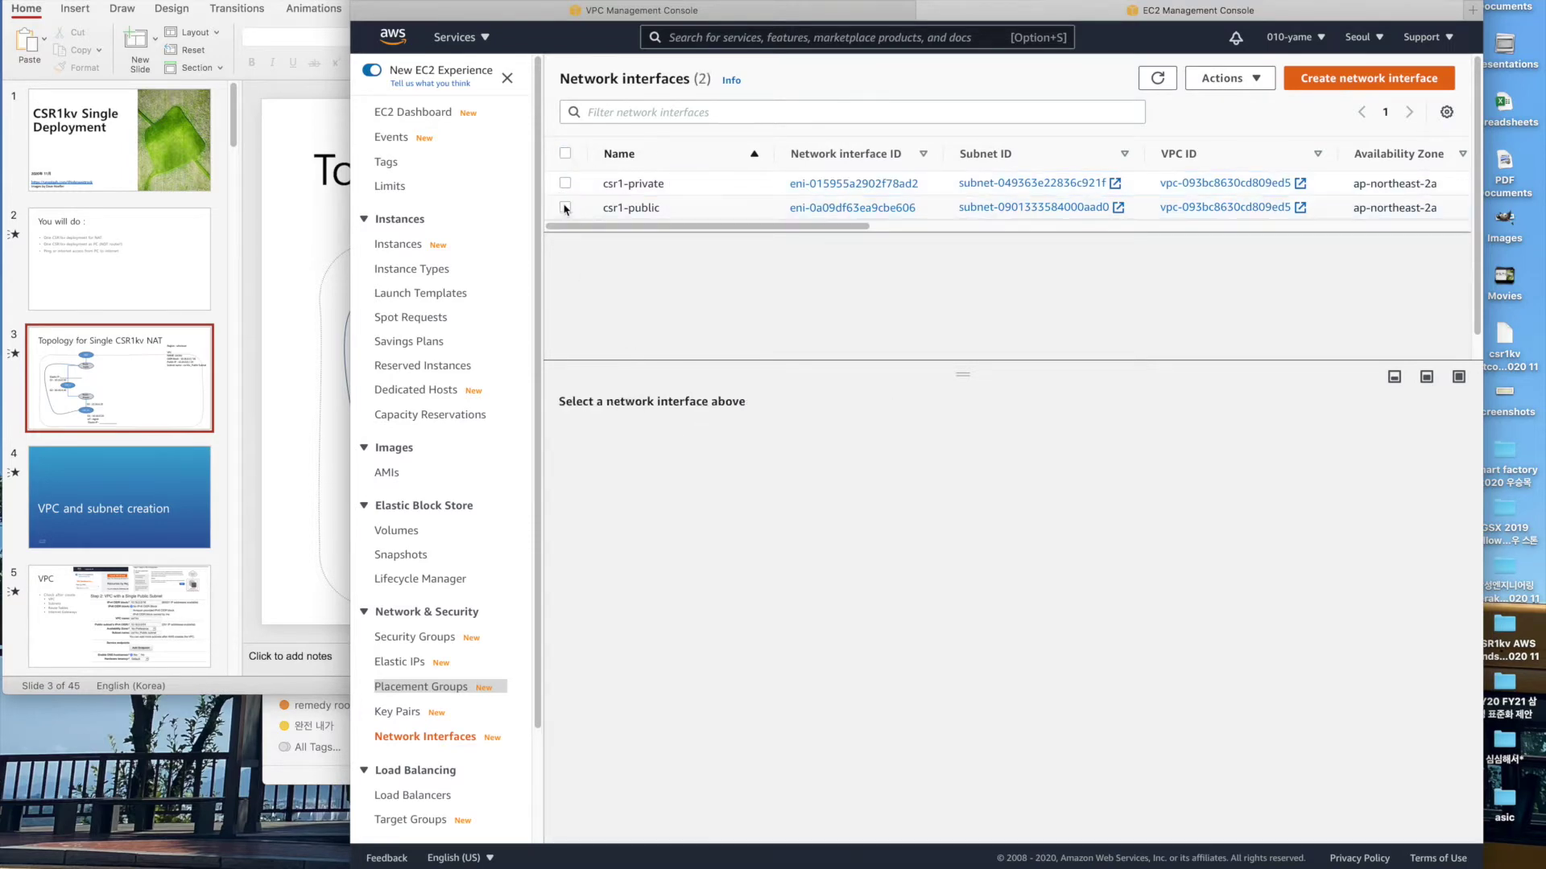
left_click(565, 183)
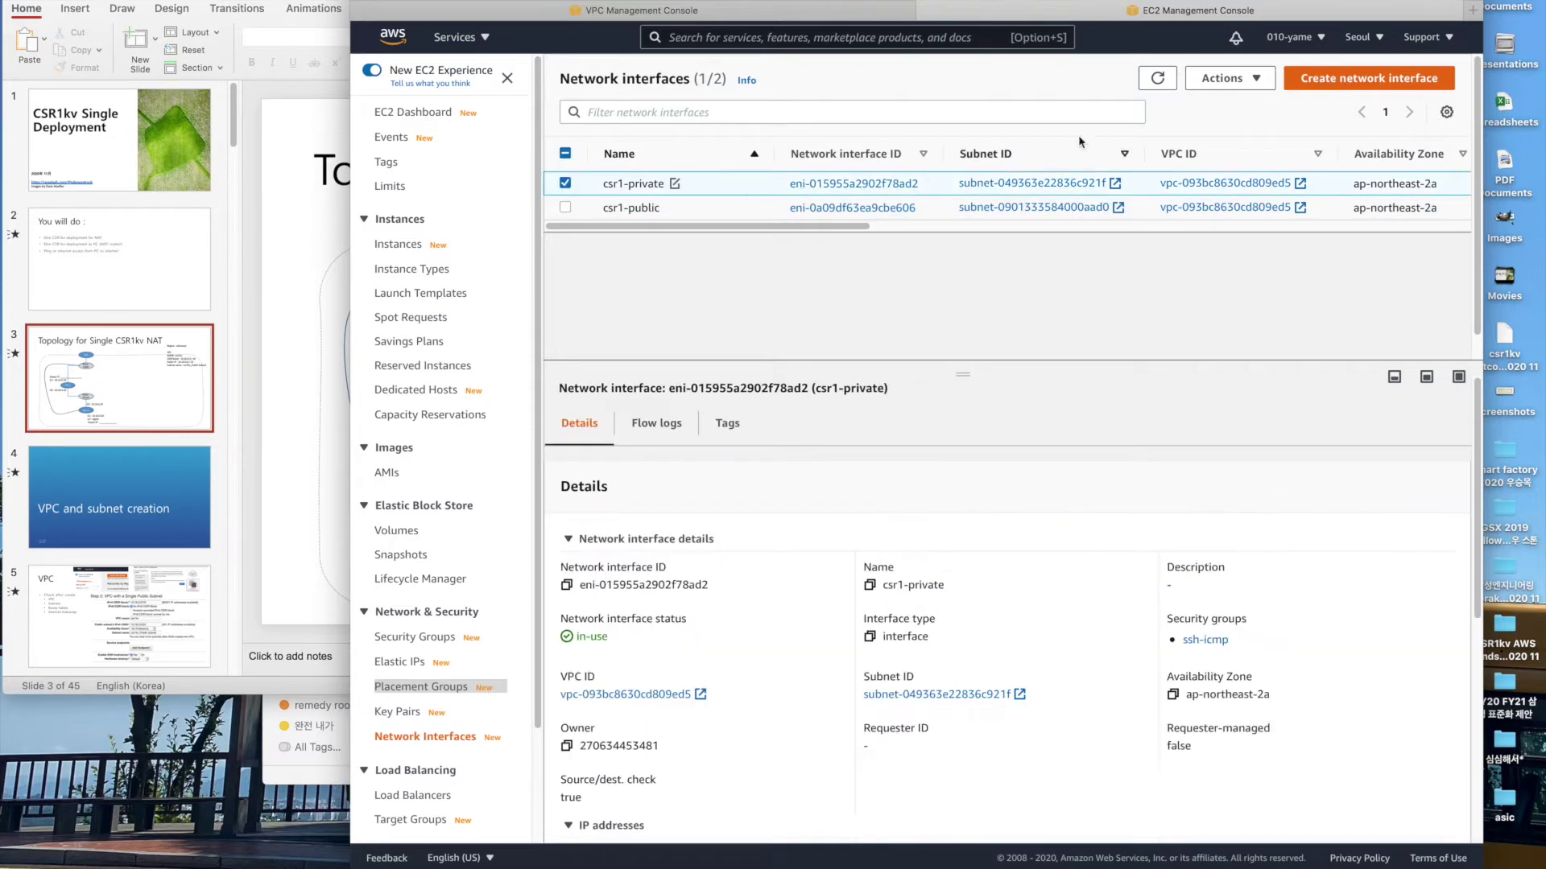
left_click(1230, 78)
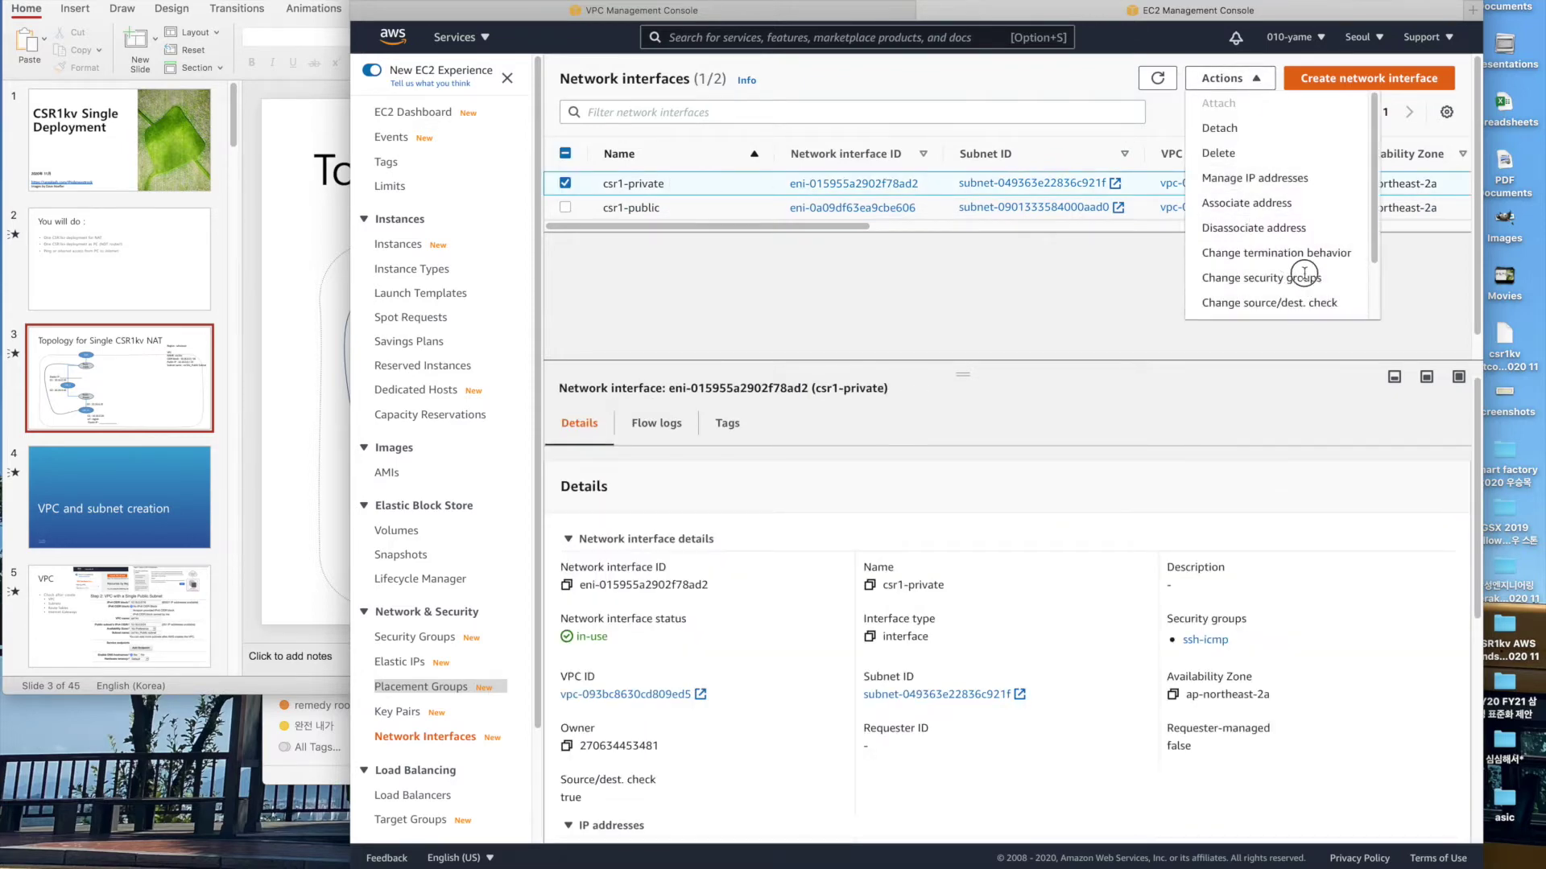
scroll(1305, 280, "down", 1)
left_click(1298, 247)
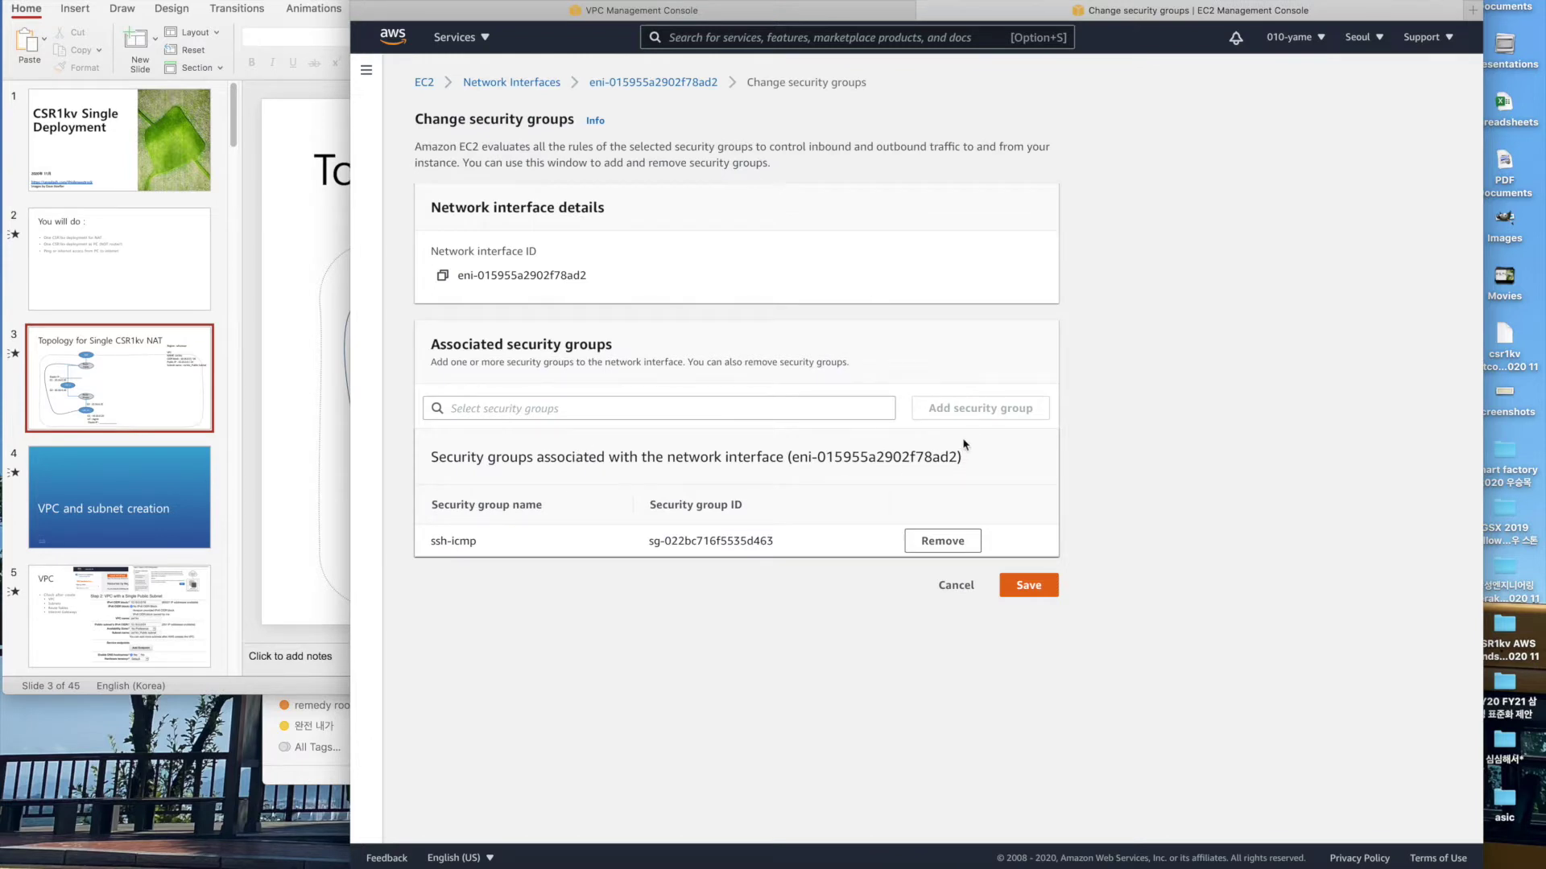
left_click(866, 408)
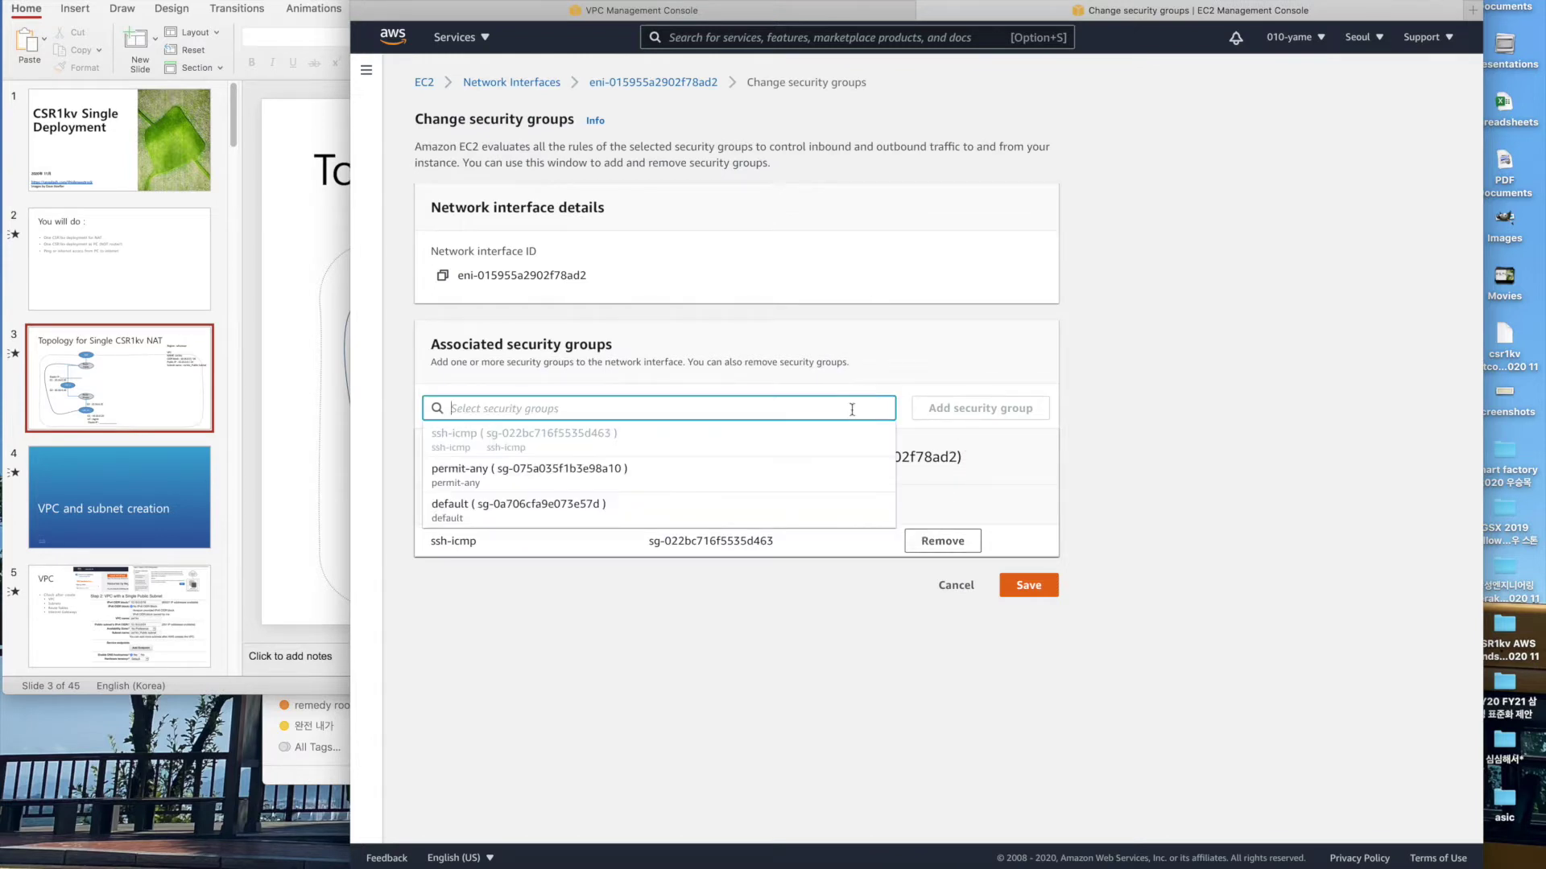
left_click(797, 487)
left_click(946, 418)
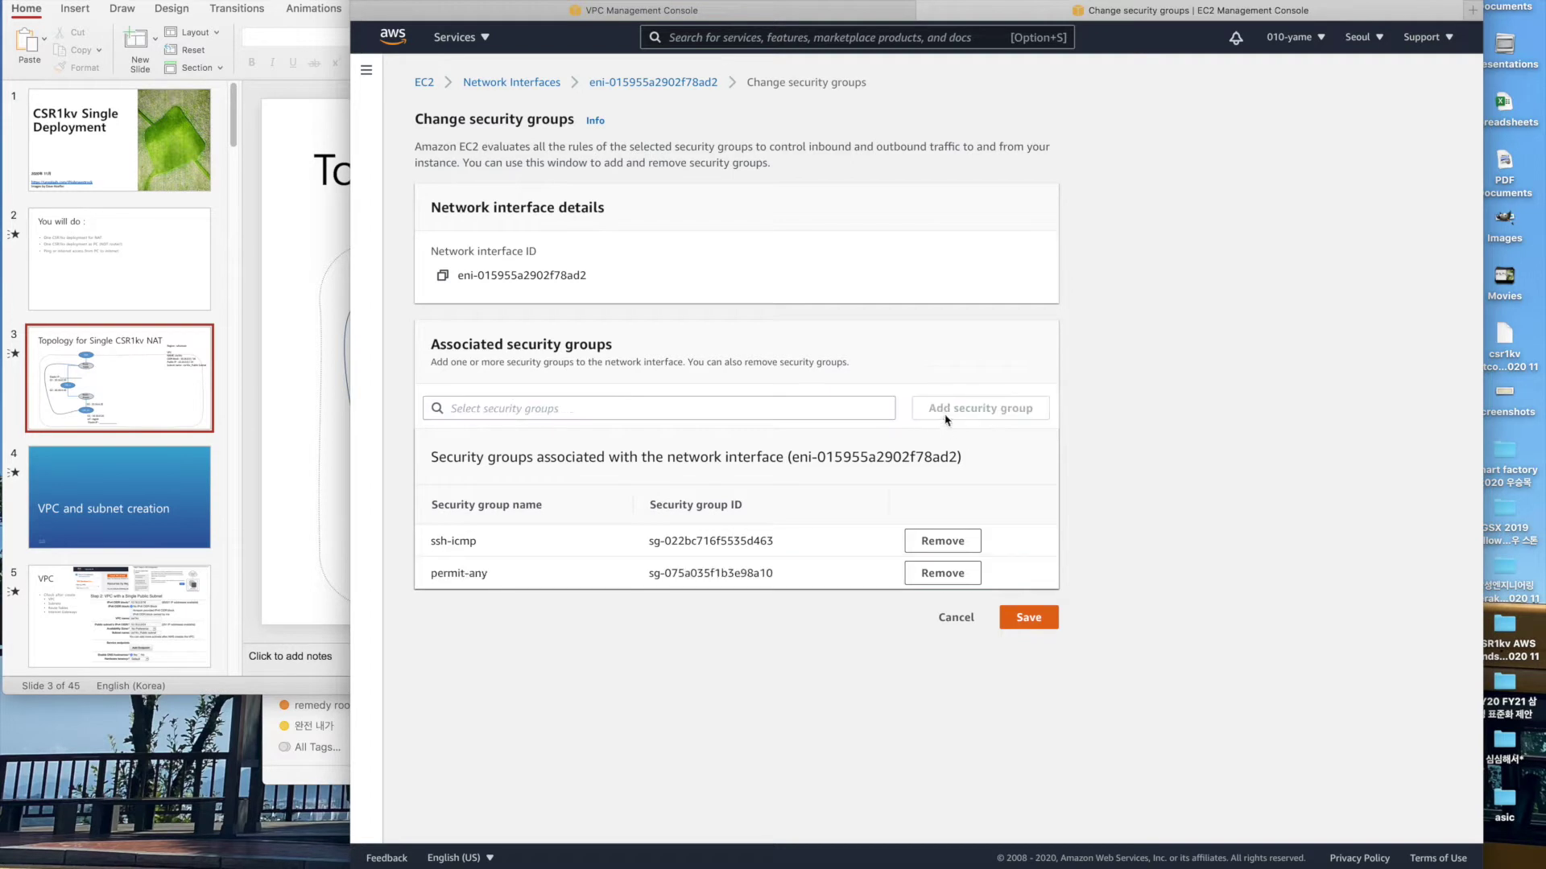
left_click(934, 543)
left_click(1019, 587)
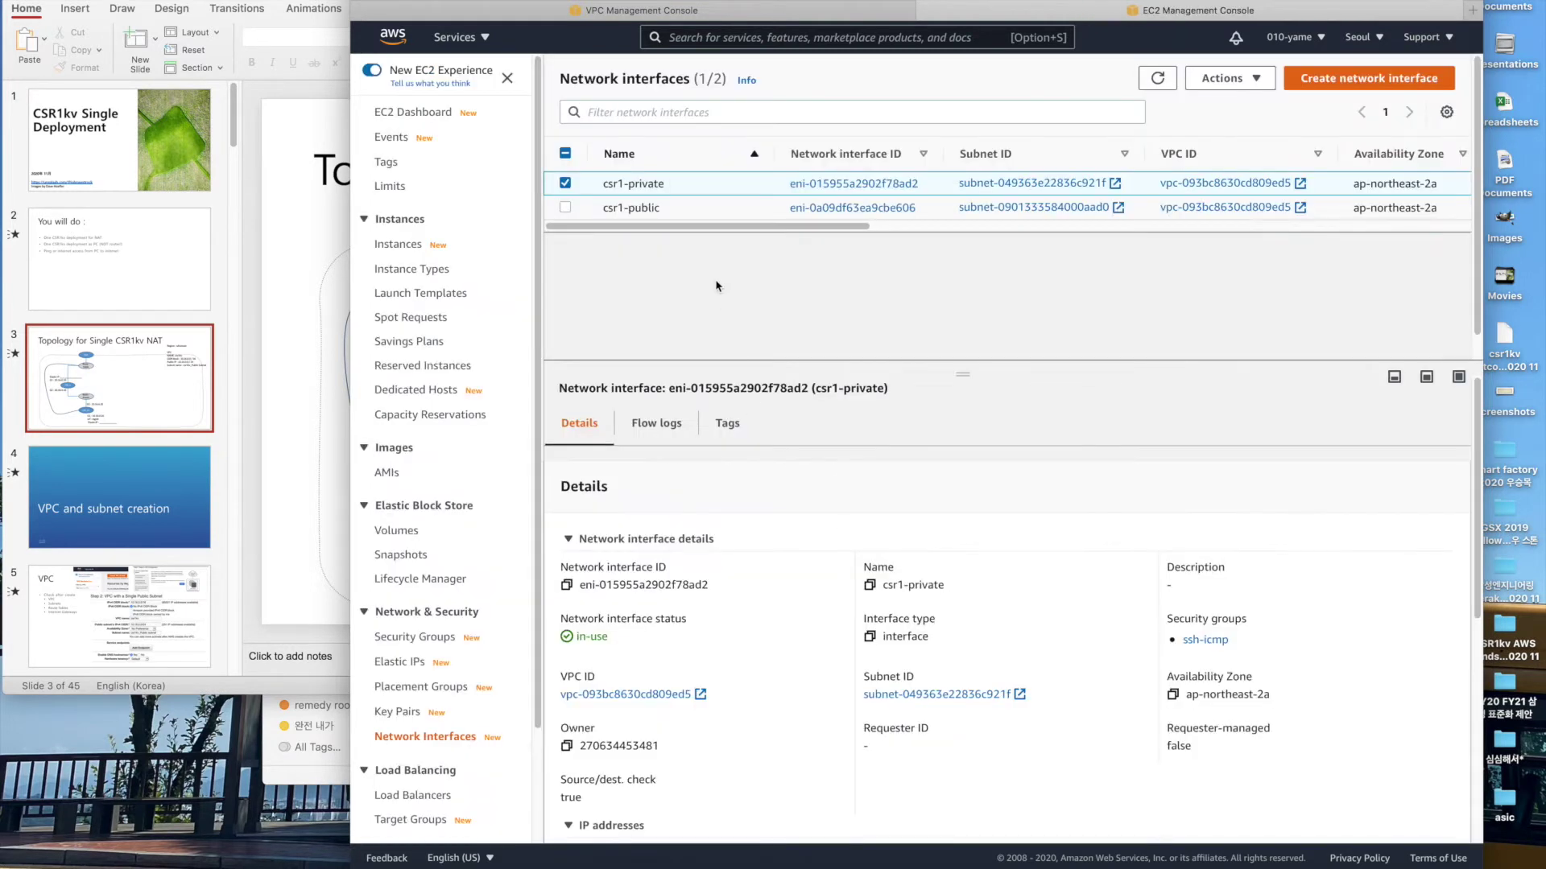
Allocate a new Elastic IP address in the VPC console with the default settings.
left_click(722, 10)
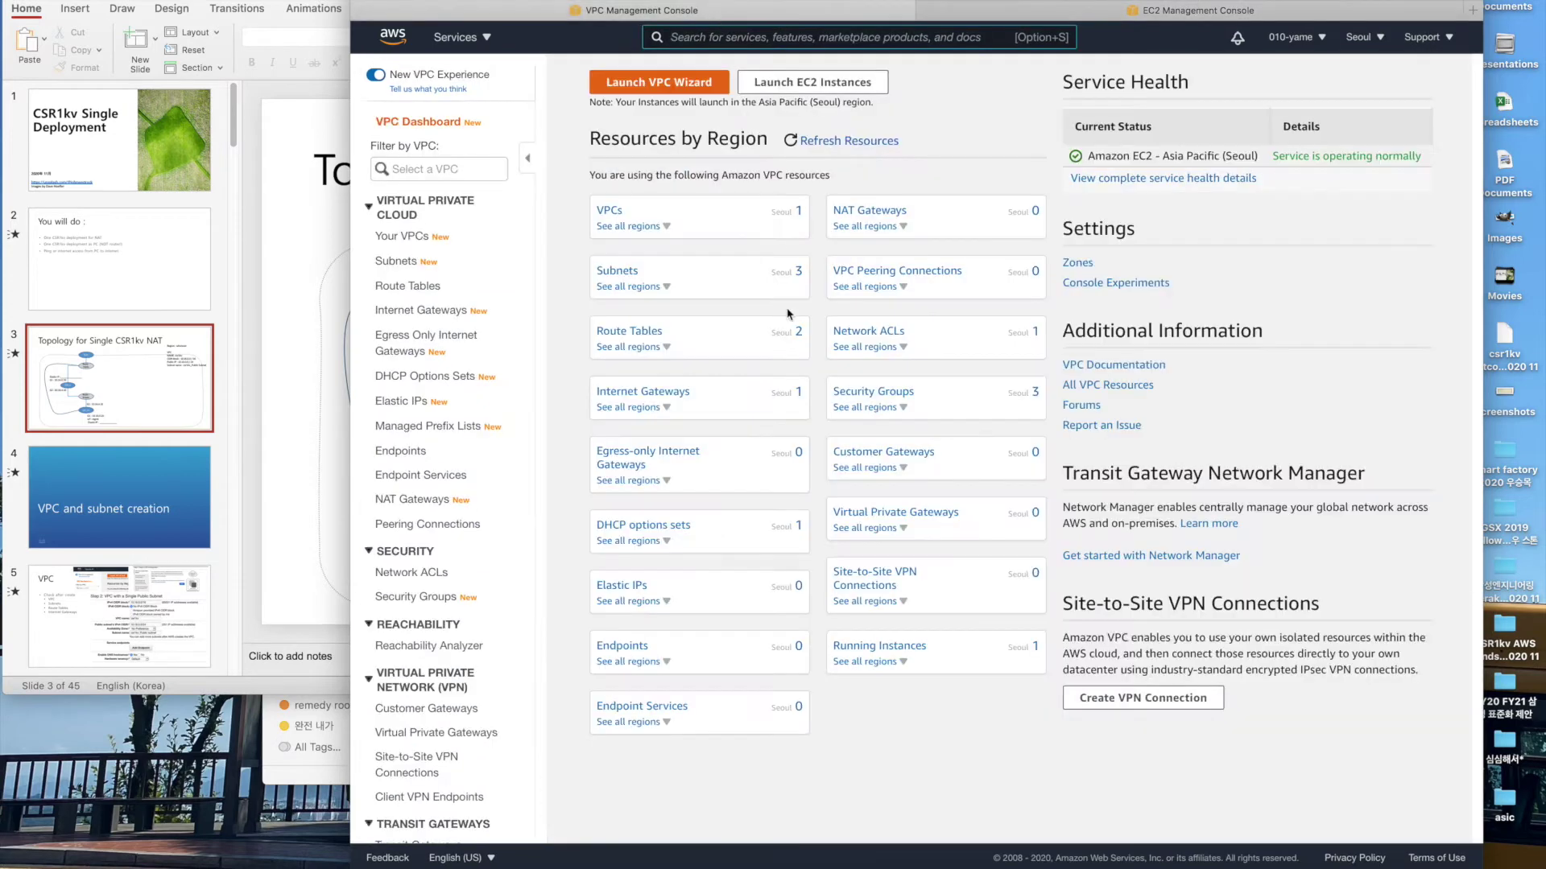
left_click(412, 401)
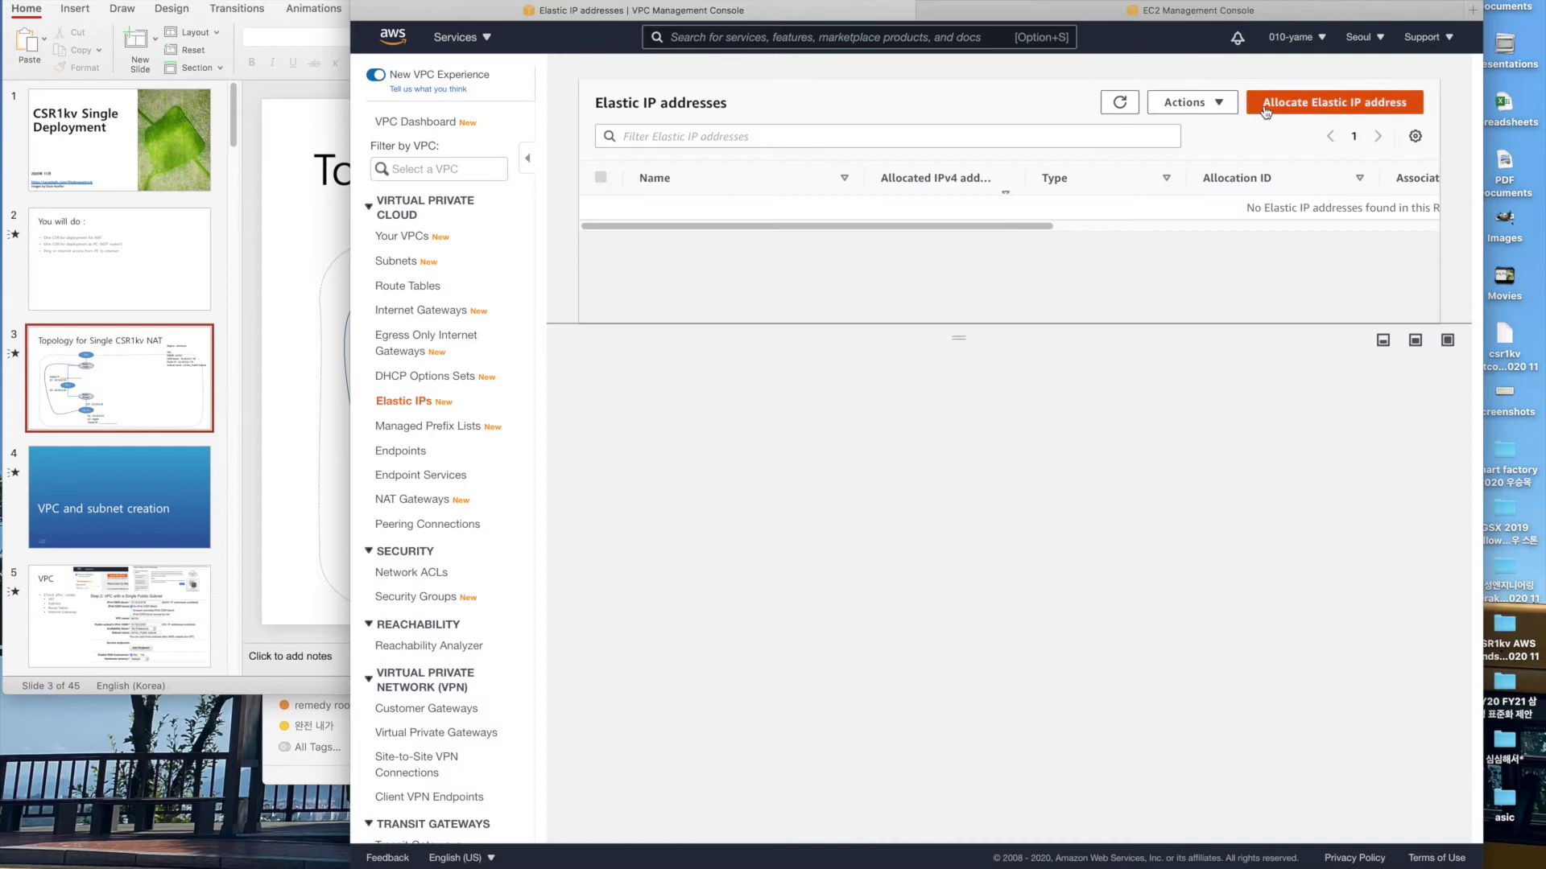
left_click(1332, 102)
left_click(998, 573)
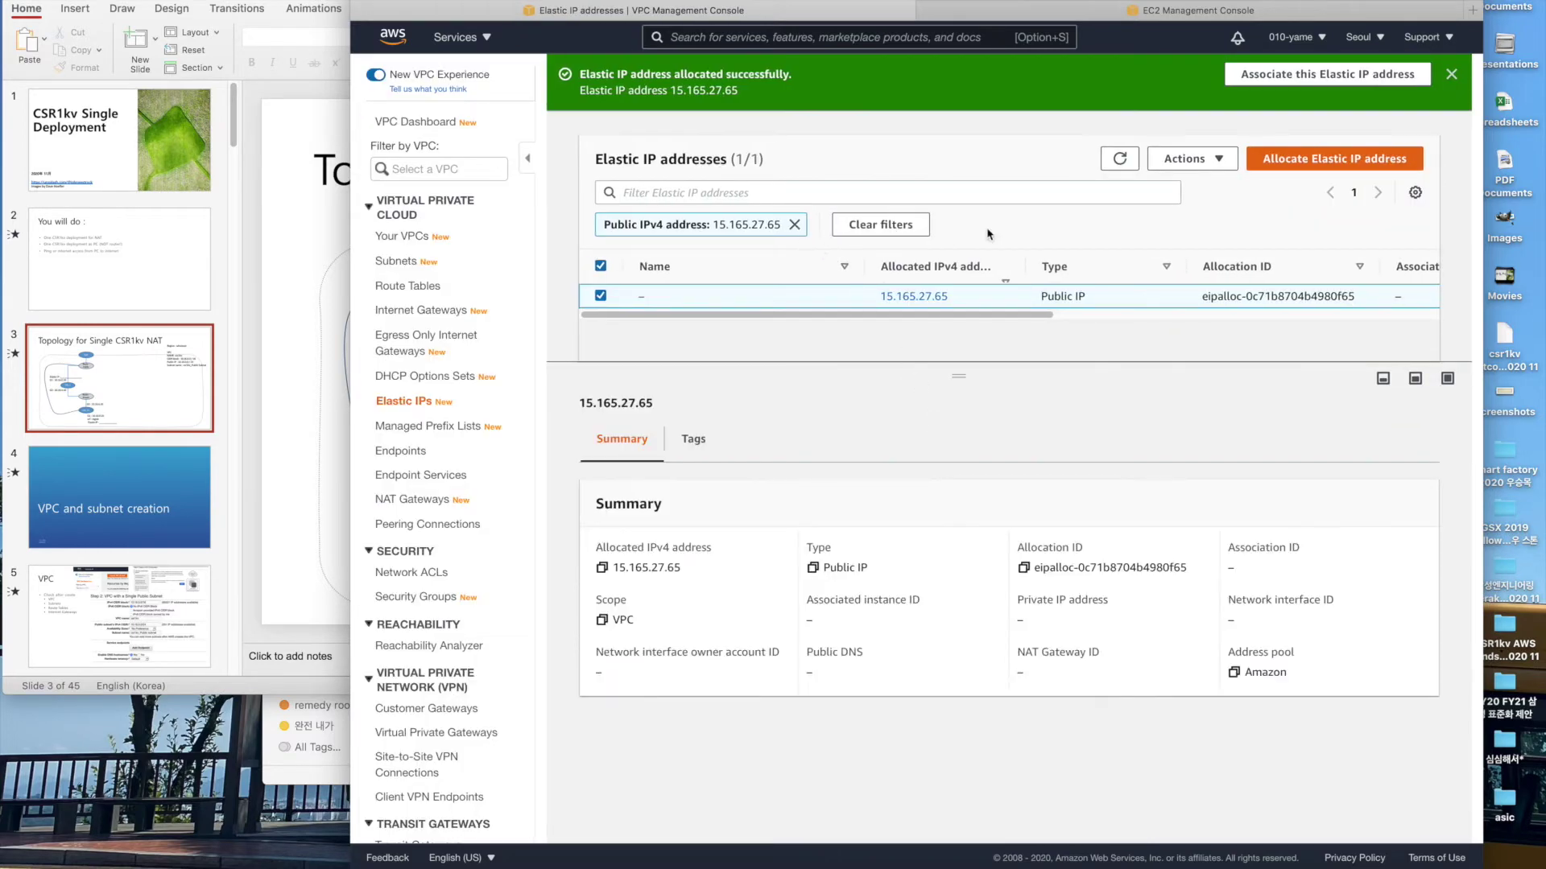
Associate the new Elastic IP address with the csr1-public network interface and its private IP 10.16.0.10.
left_click(1184, 159)
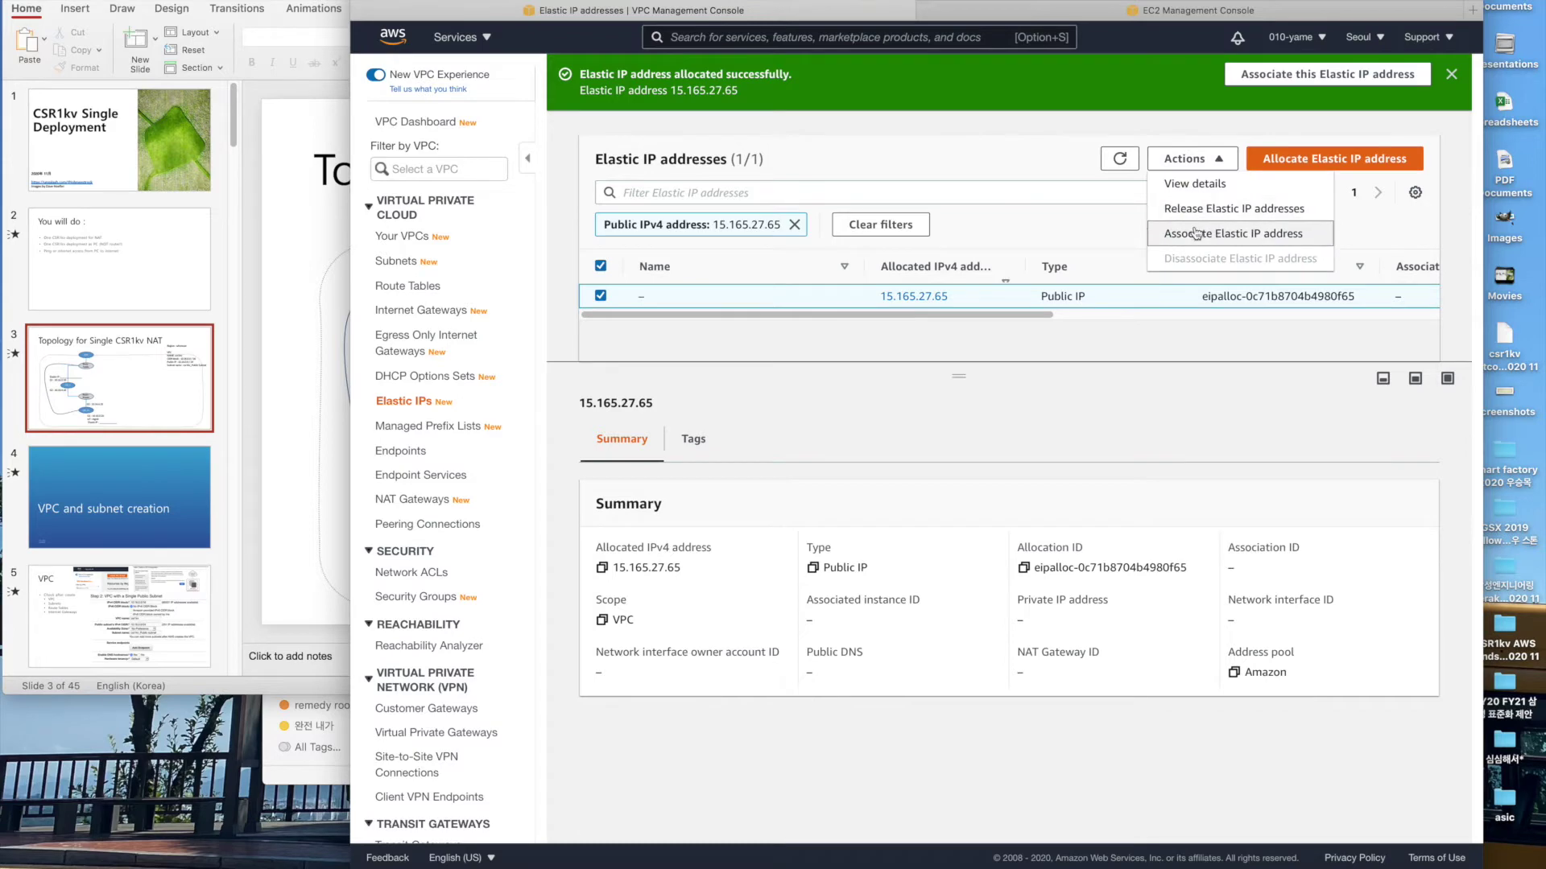
left_click(1177, 231)
left_click(473, 297)
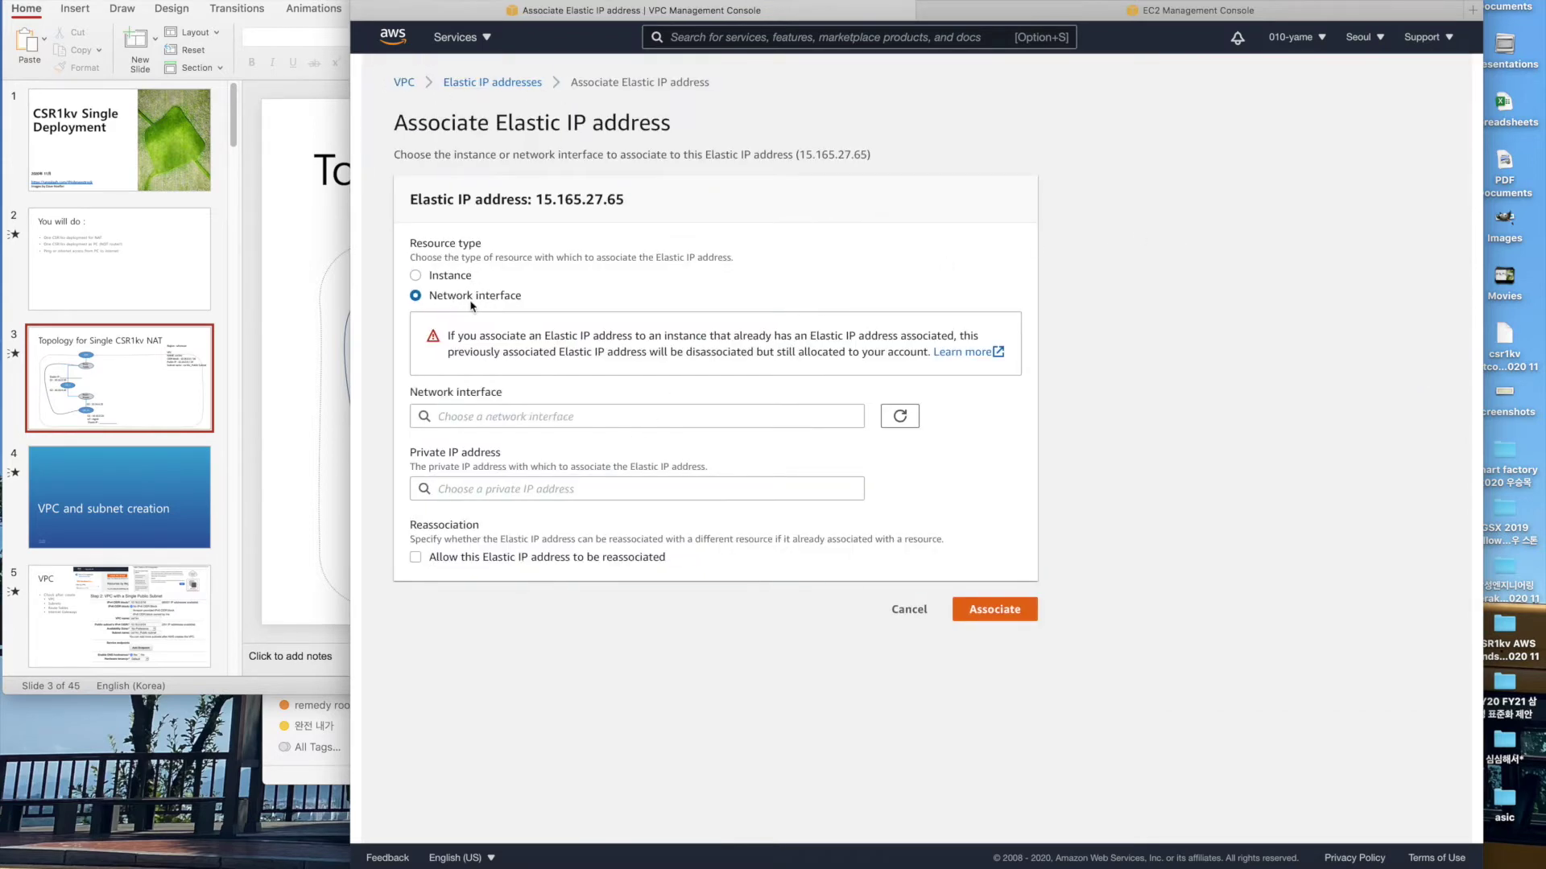
left_click(531, 417)
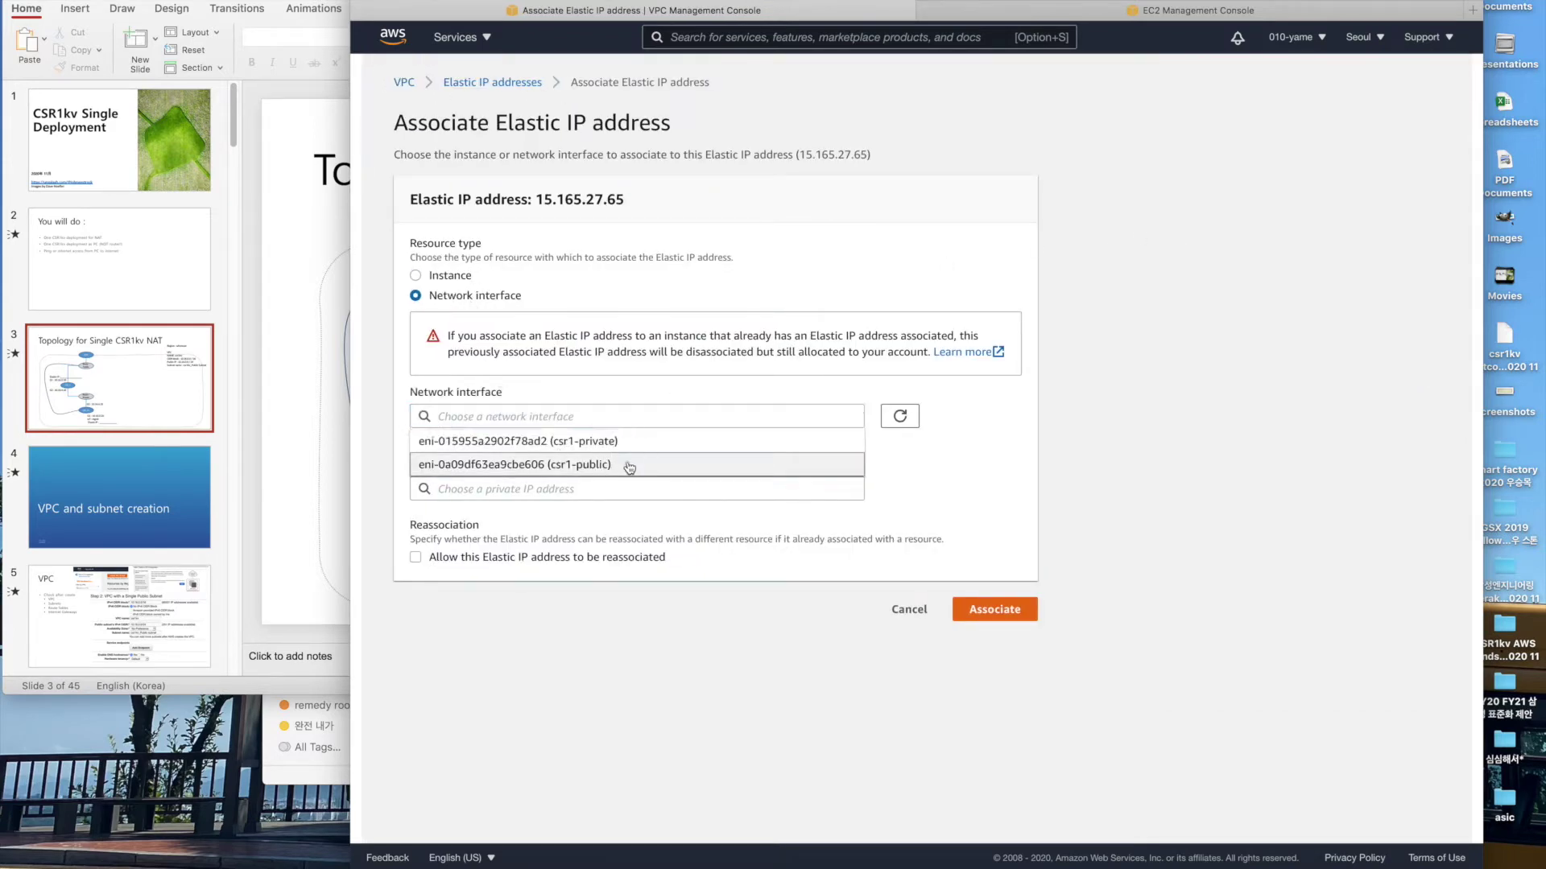
left_click(619, 465)
left_click(512, 483)
left_click(628, 512)
left_click(995, 609)
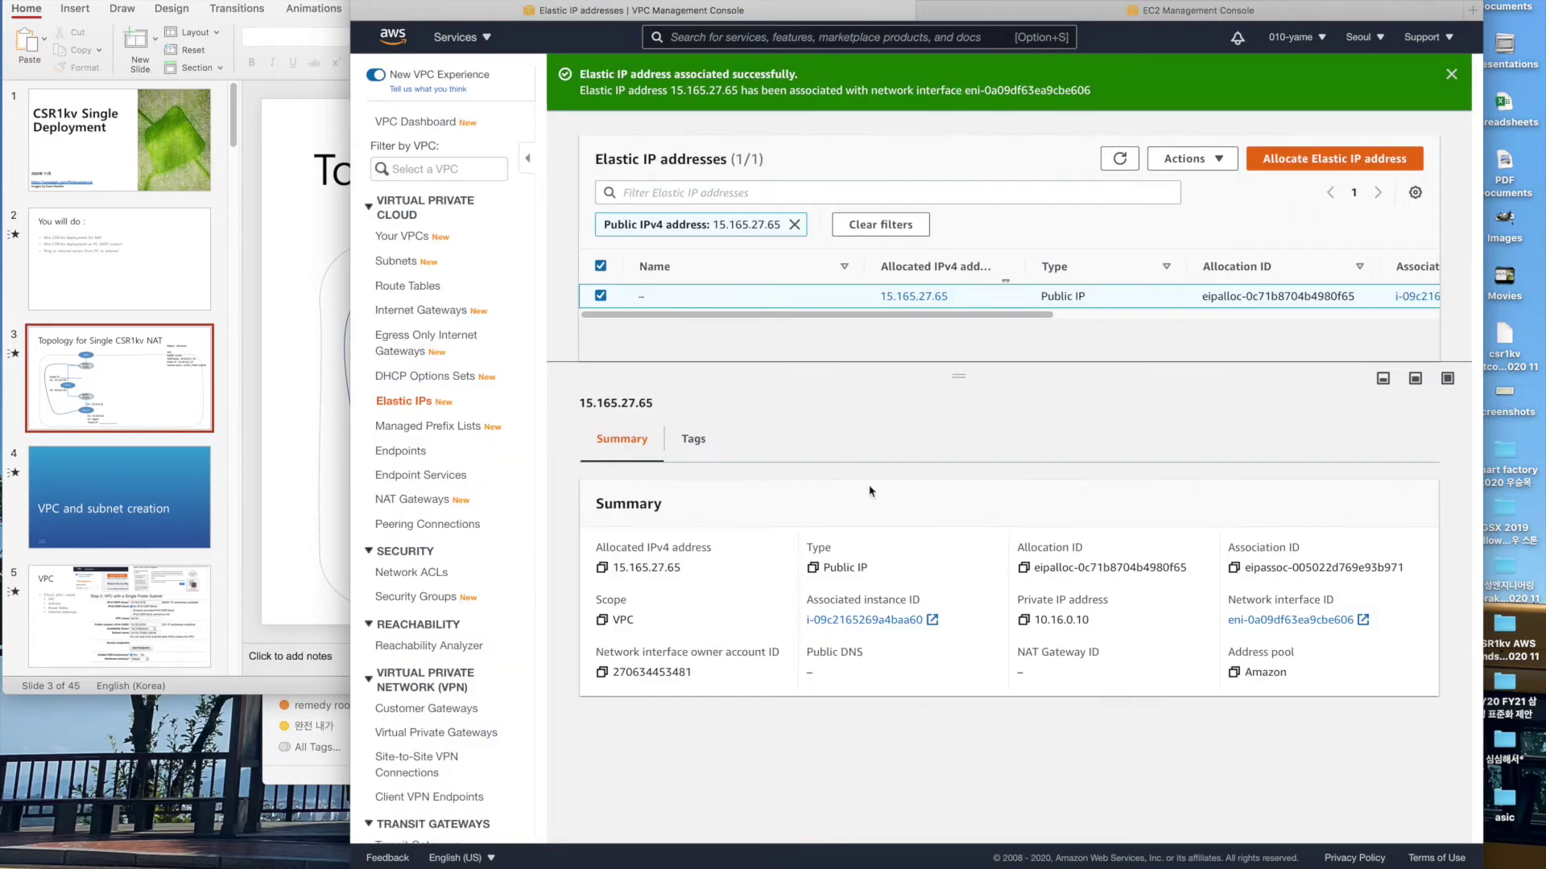
Name the running CSR 1000V instance csr1 in the EC2 instance list.
left_click(987, 13)
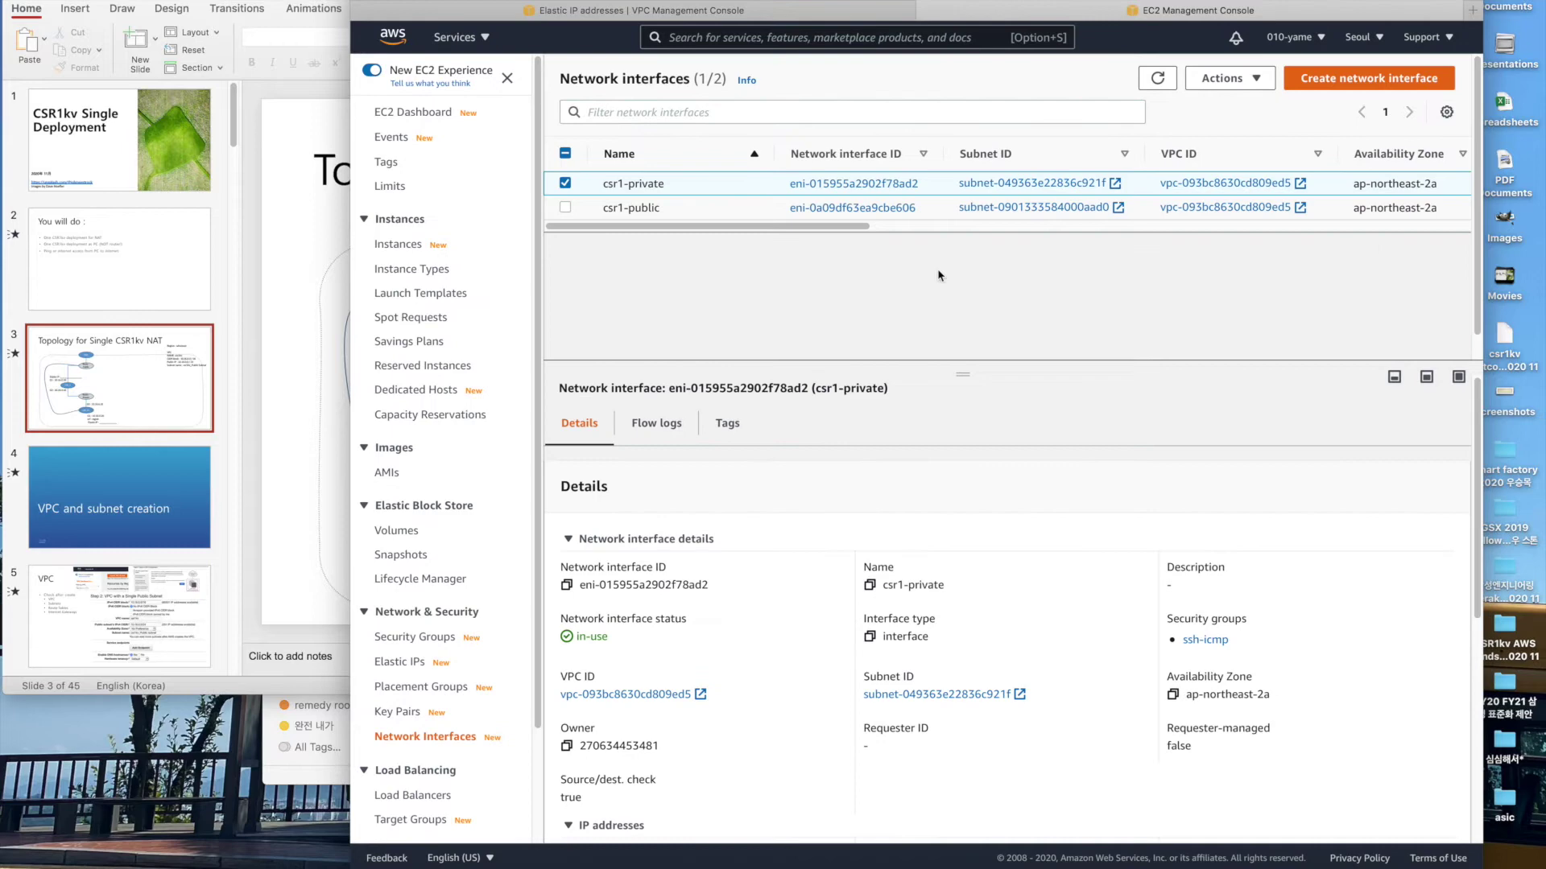
left_click(399, 243)
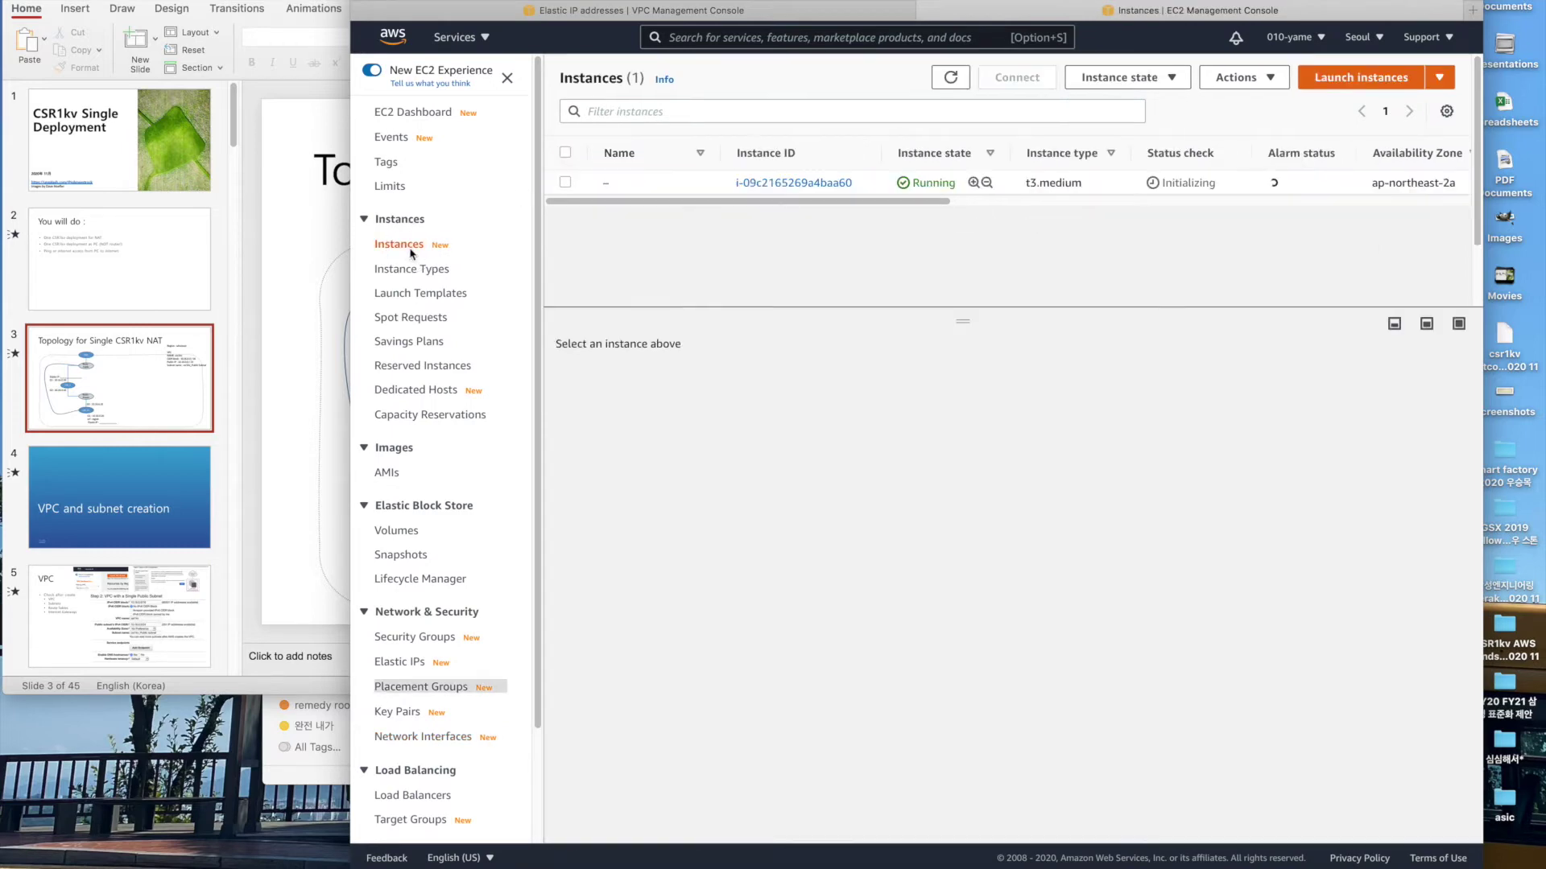
left_click(621, 183)
type("csr")
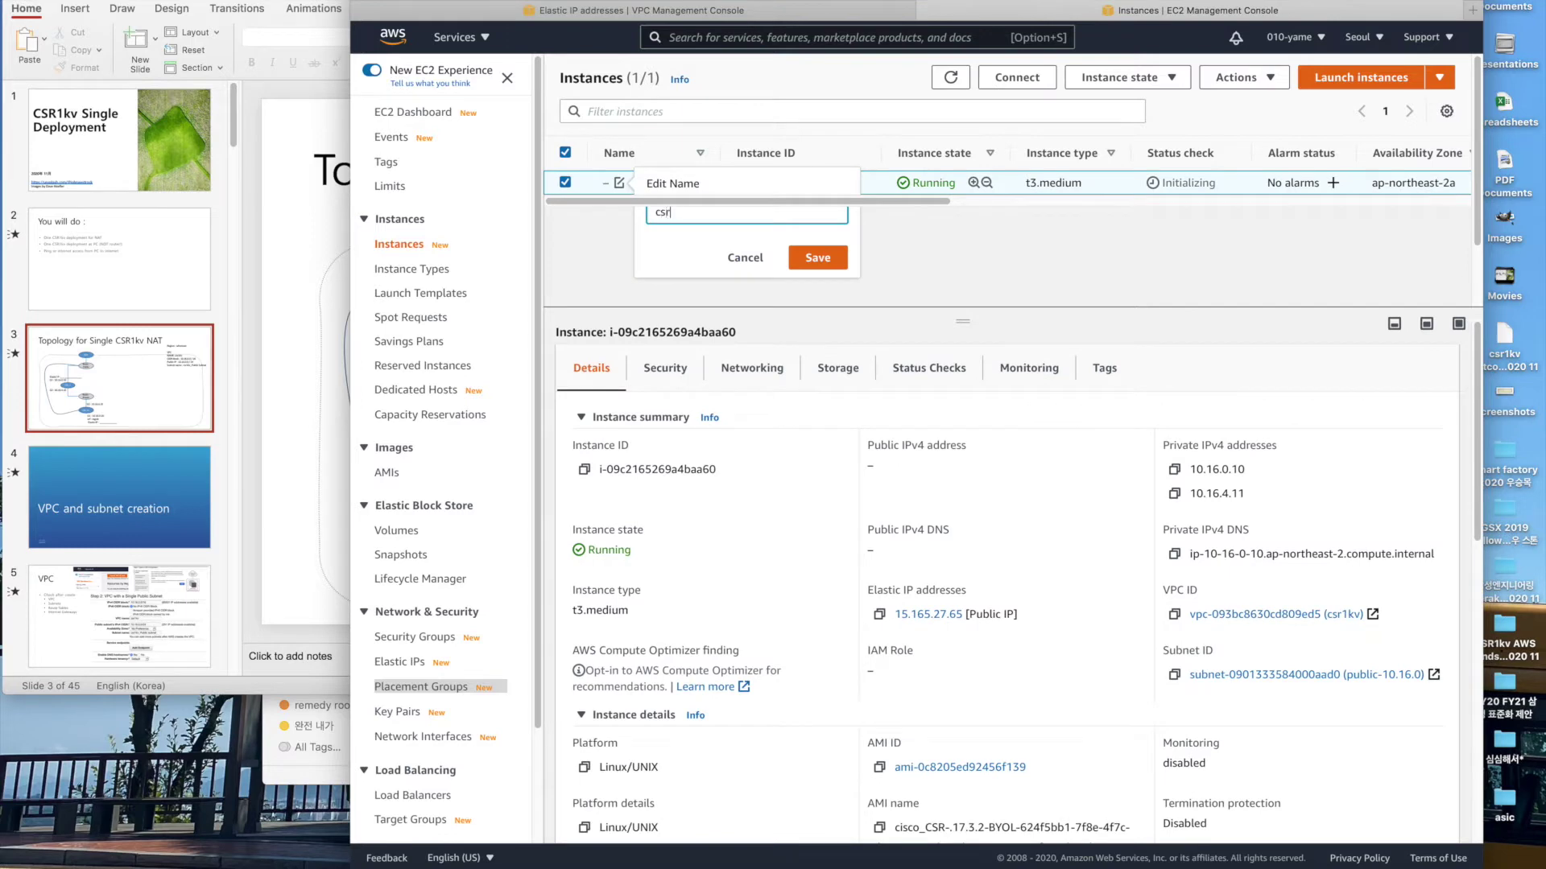
type("1")
key("Return")
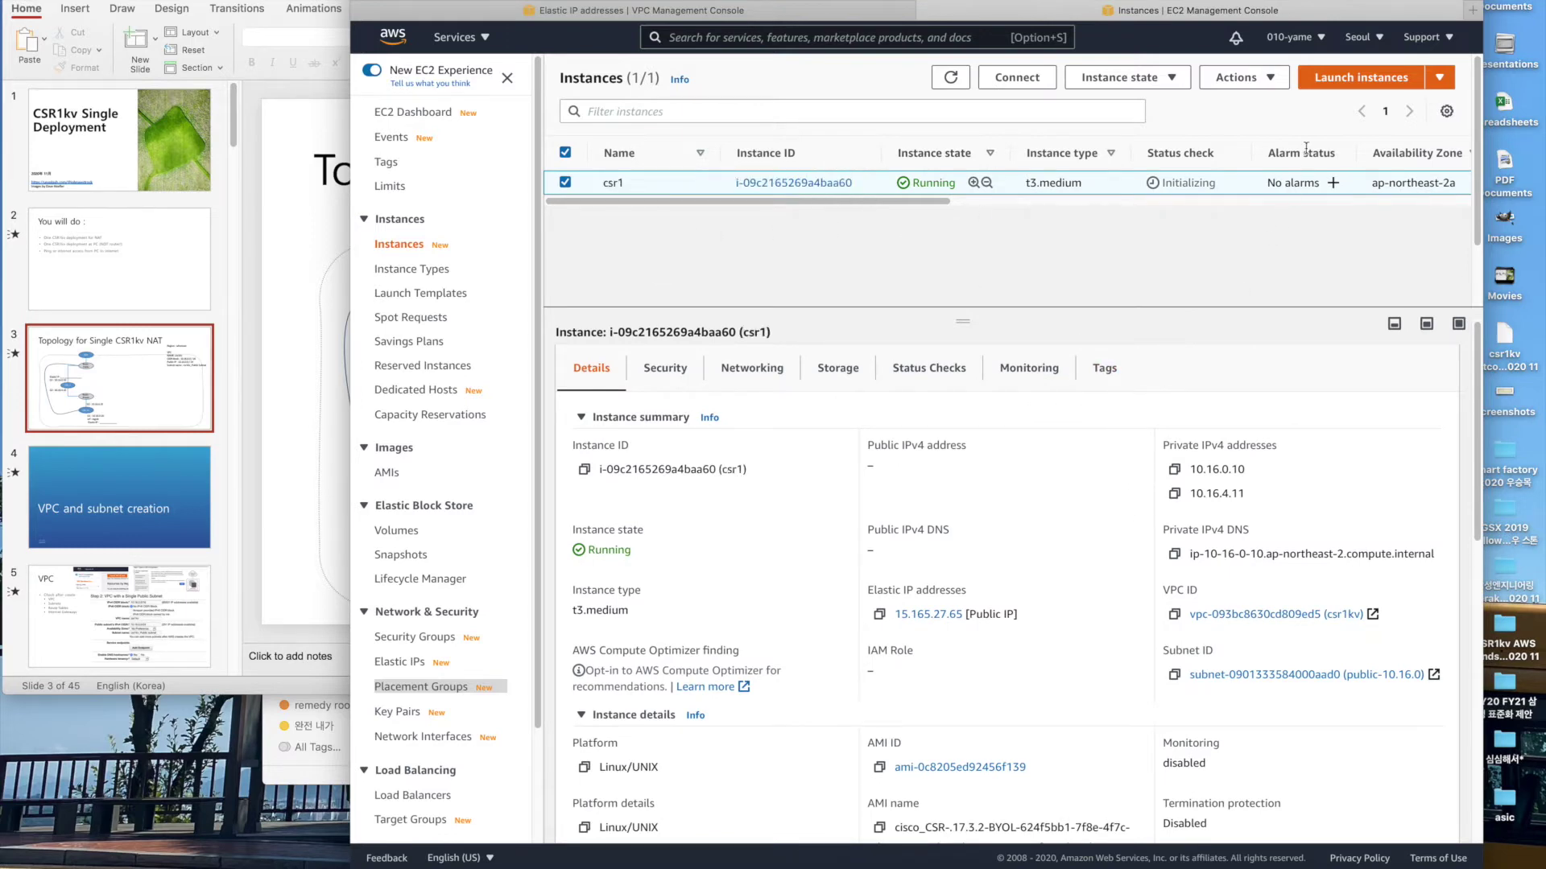
Refresh the instance list and copy the public IPv4 address from the csr1 instance's details.
left_click(950, 77)
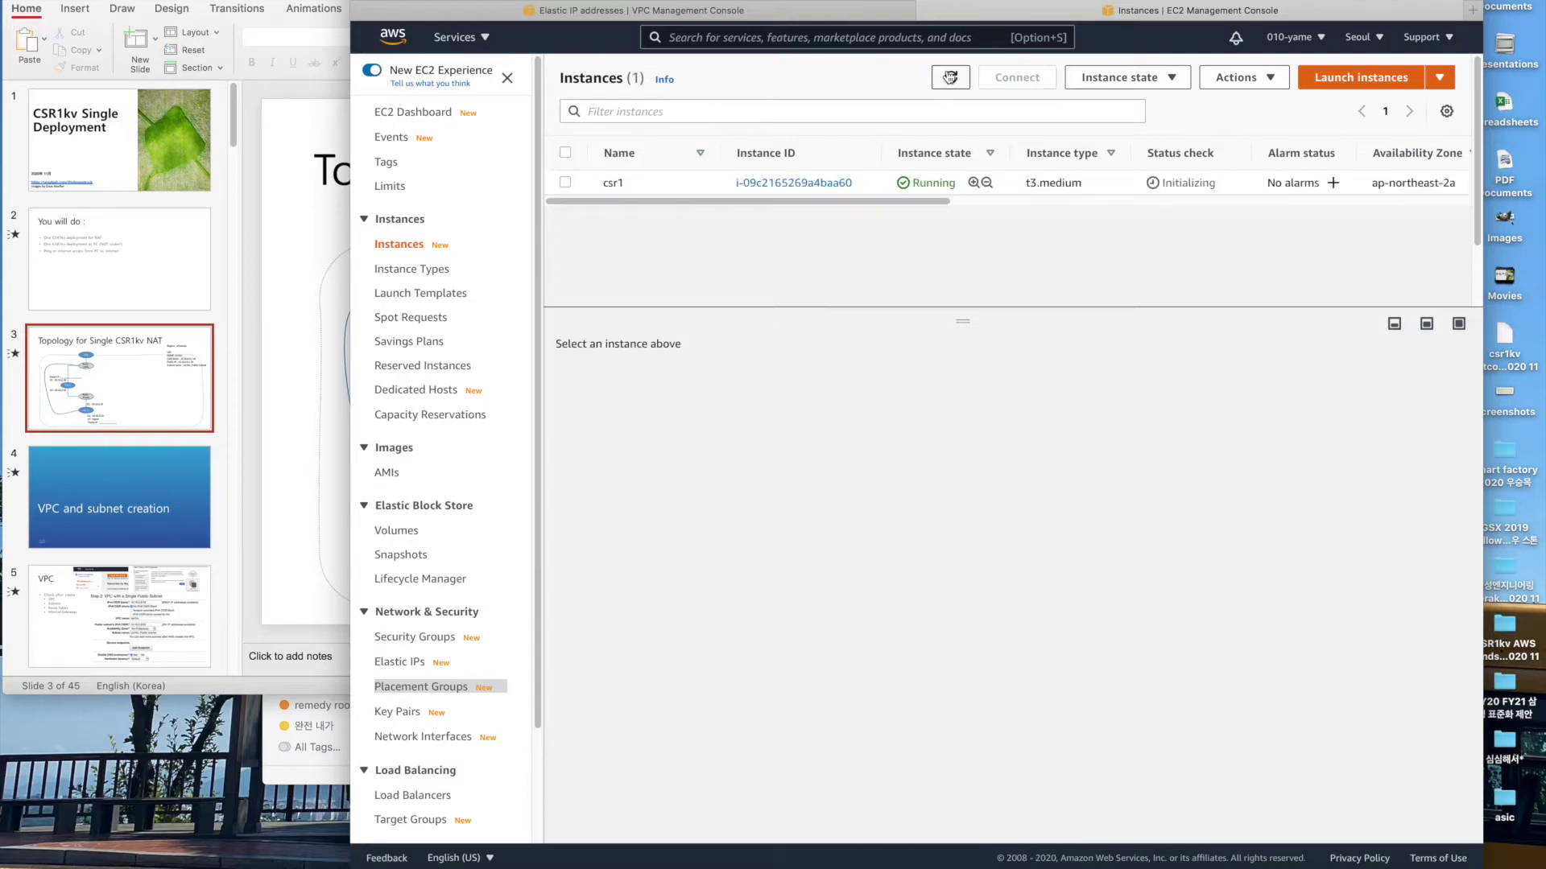
left_click(950, 77)
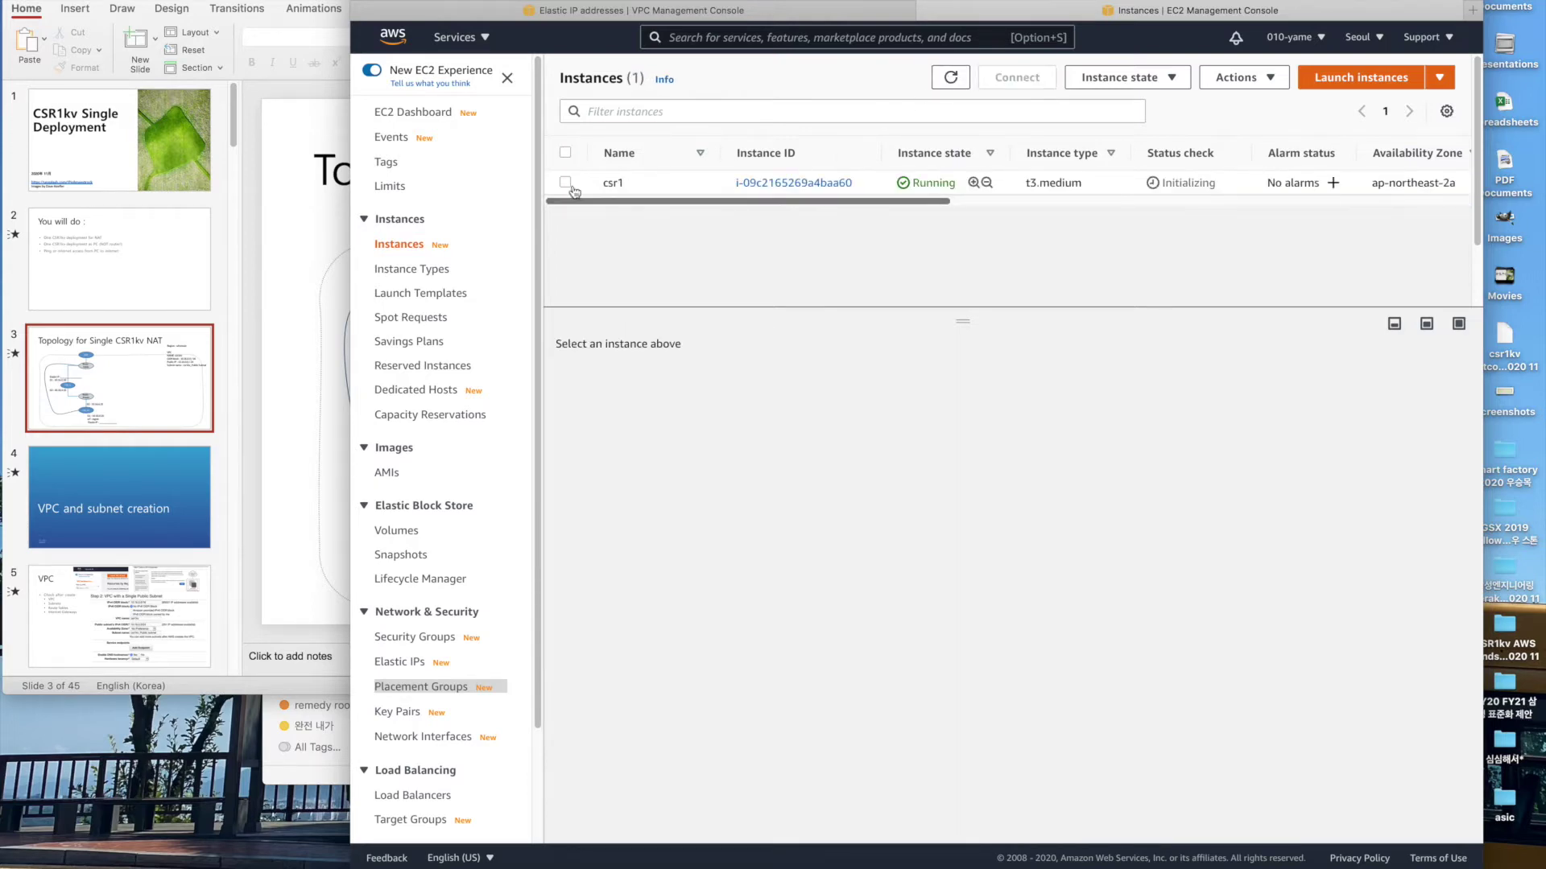
left_click(566, 183)
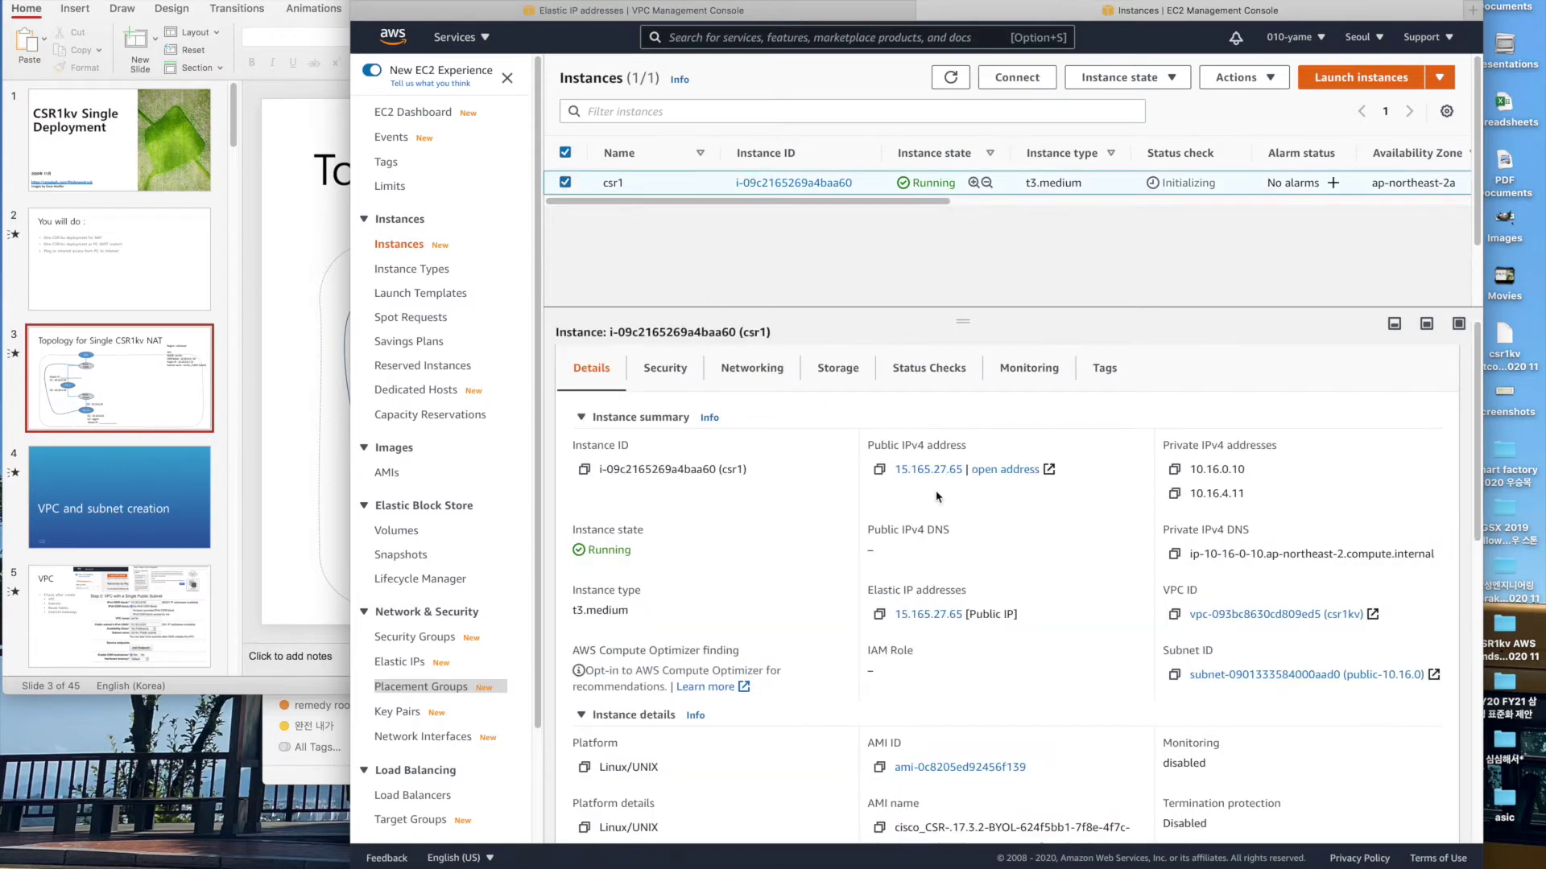
left_click_drag(893, 473, 966, 473)
key("super+c")
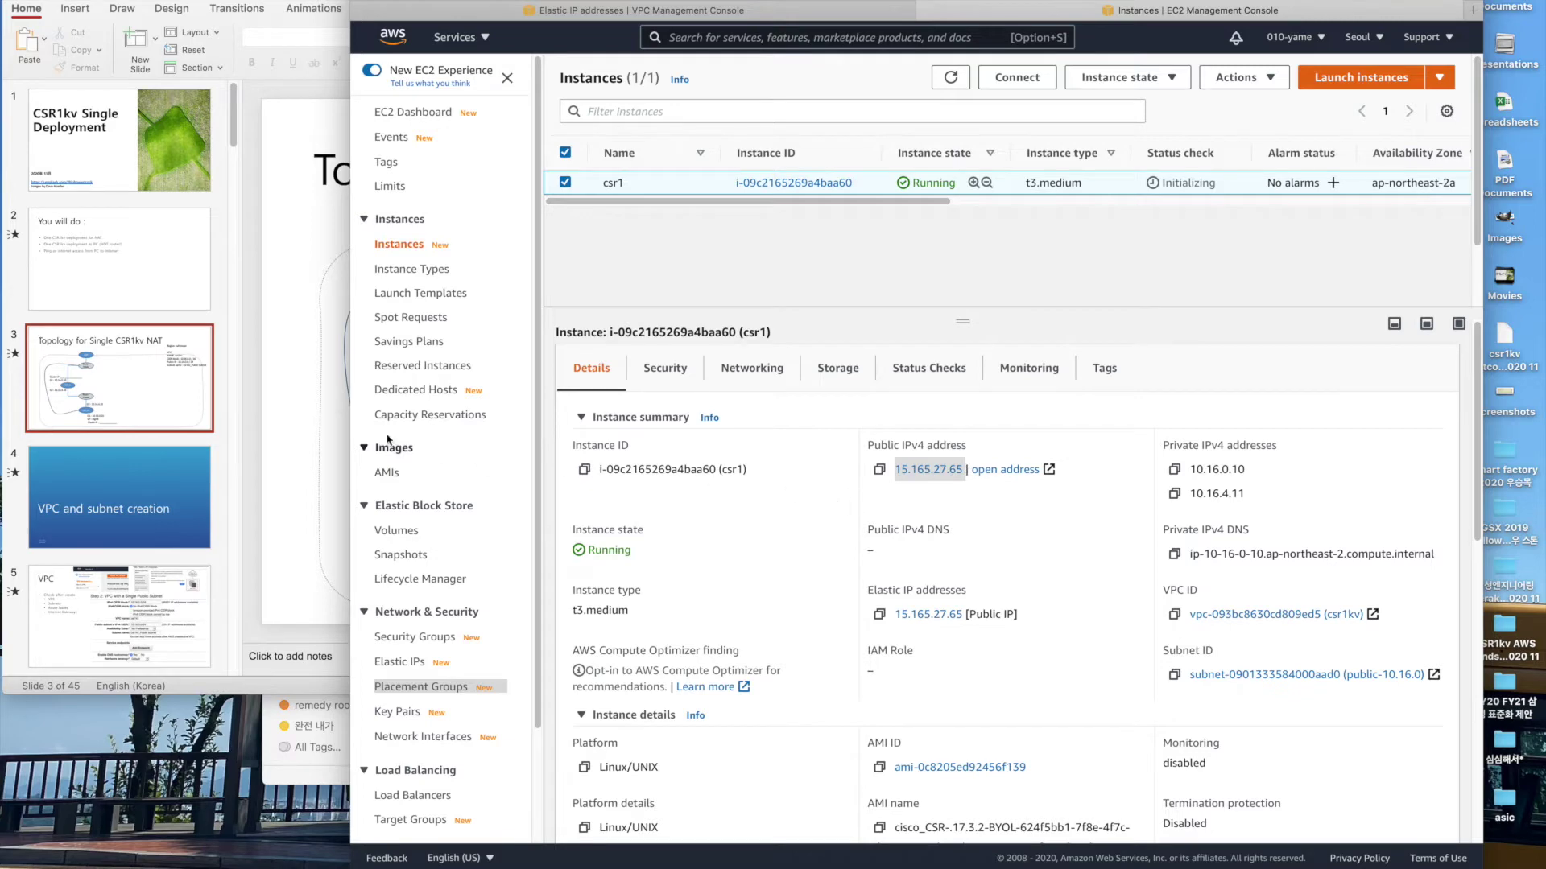
Switch to PowerPoint and fill the Elastic IP blank above CSR_1 on the topology slide with 15.165.27.65.
key("super+Tab")
left_click(451, 361)
left_click_drag(425, 355, 535, 359)
key("super+v")
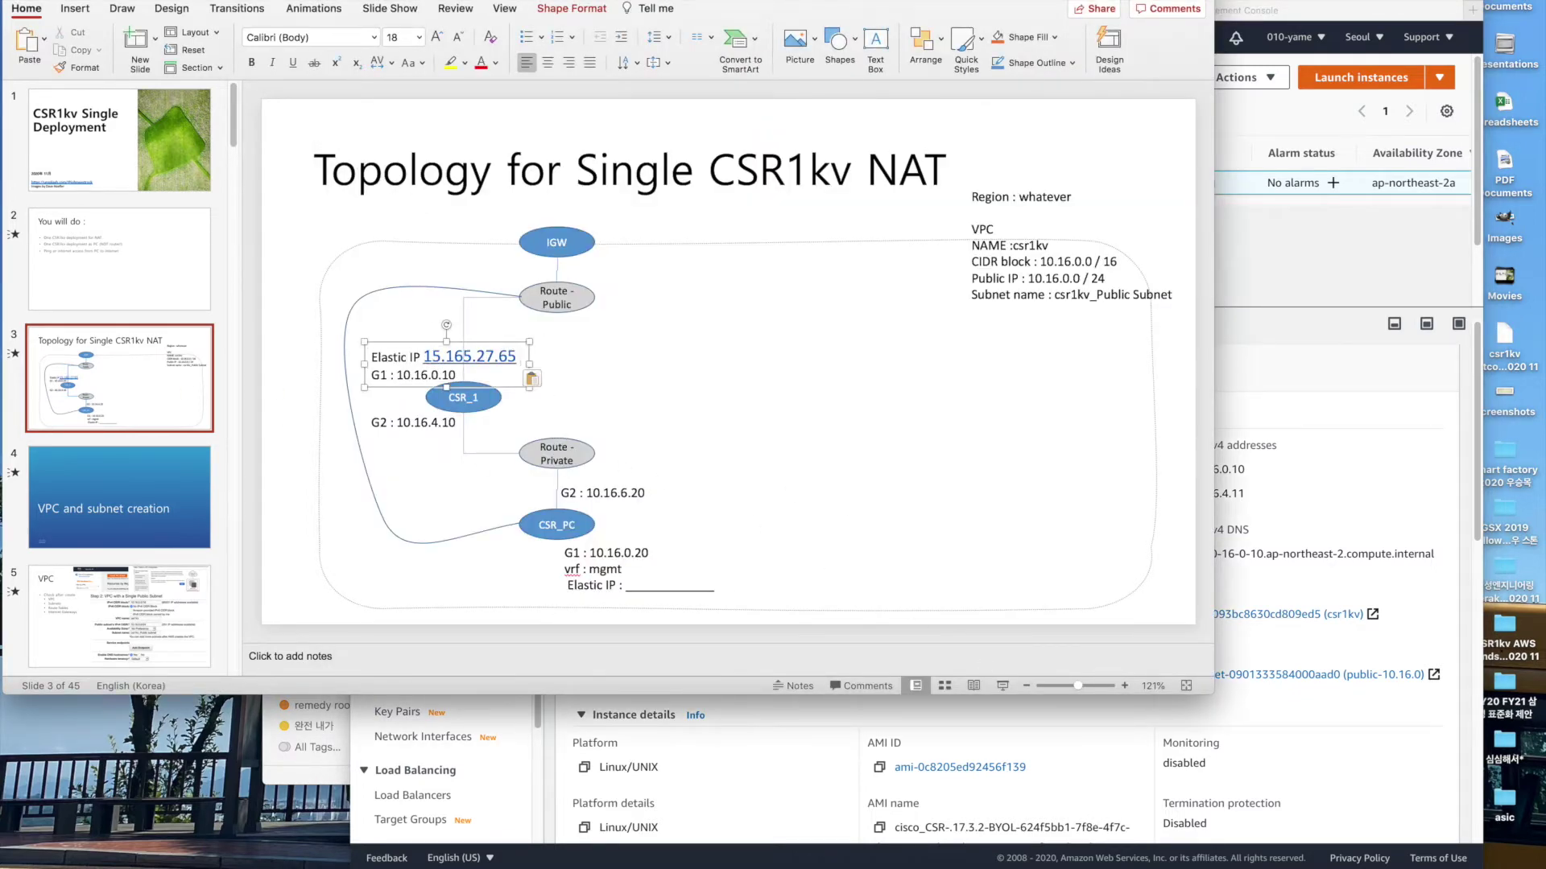
Switch from PowerPoint to the Terminal window.
key("super+Tab")
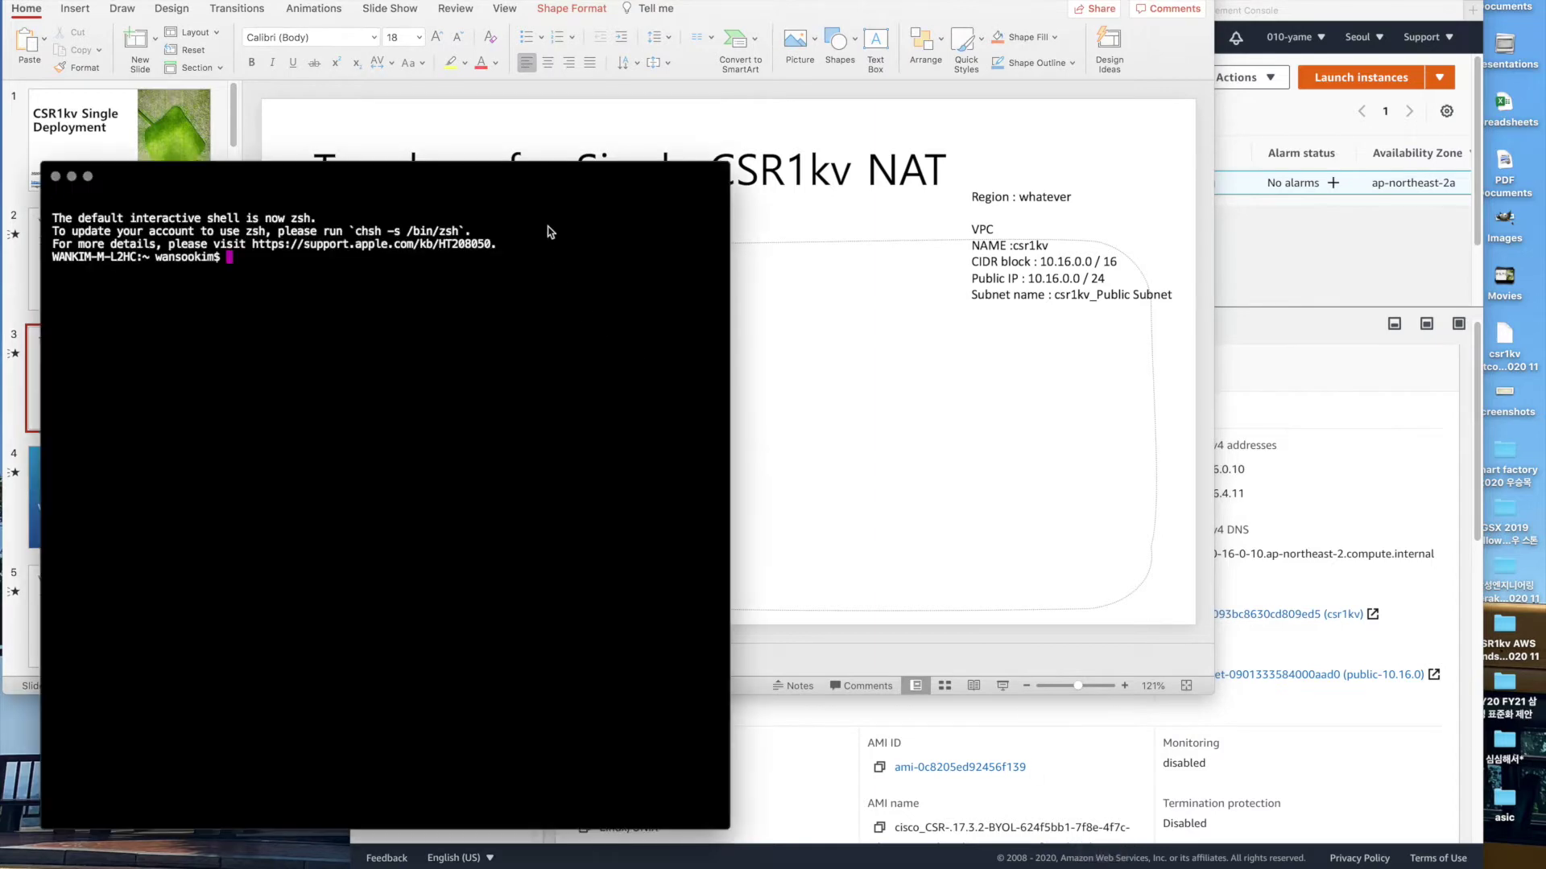
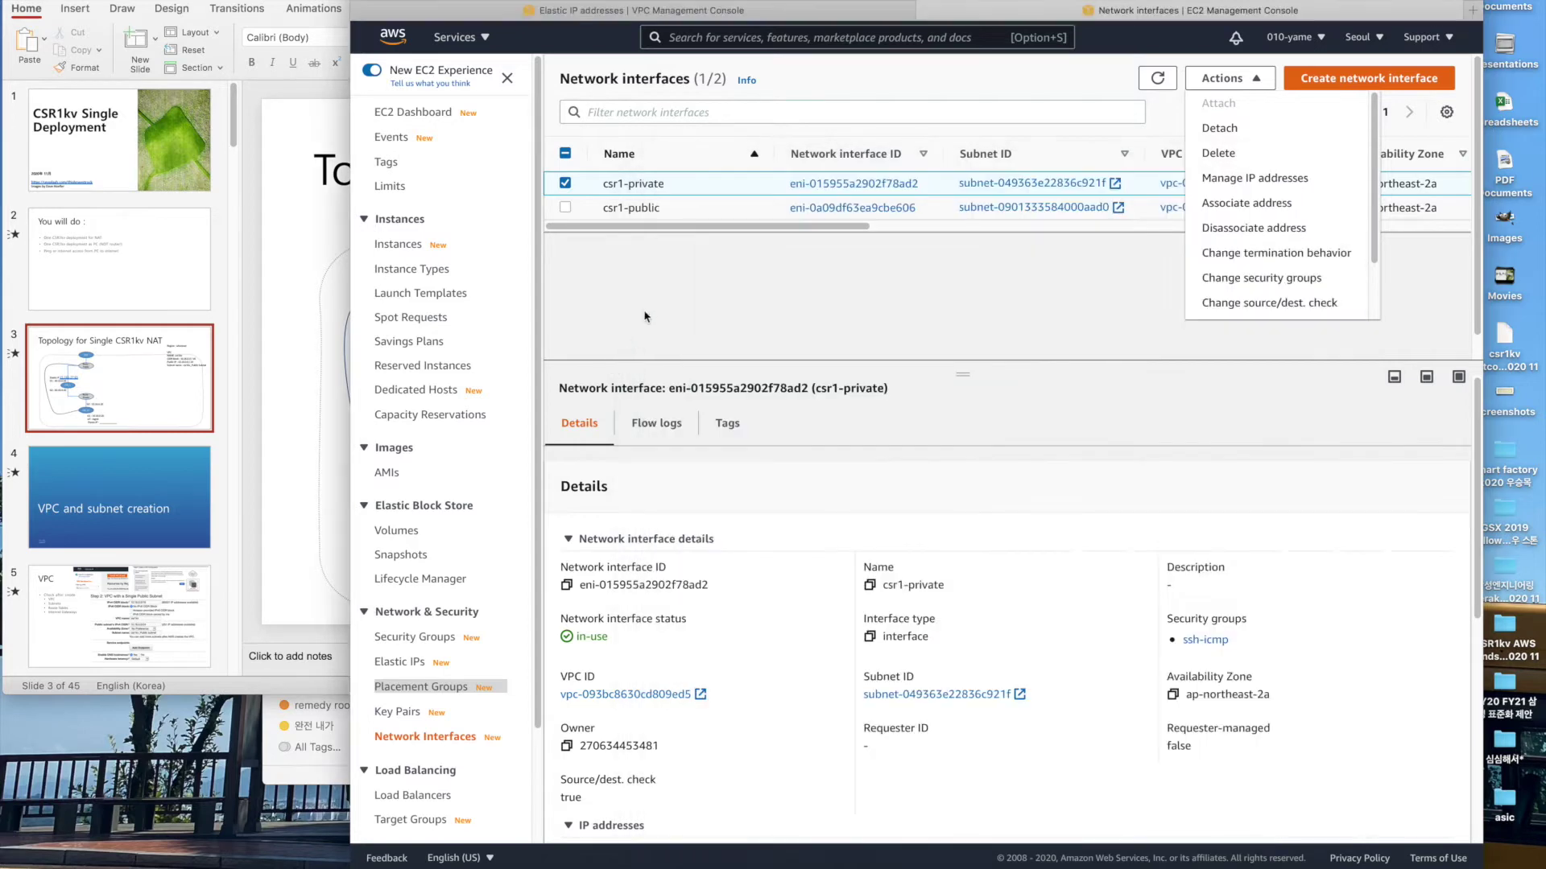
Look up the primary private IPv4 address of the csr1-private network interface.
left_click_drag(797, 228, 1220, 236)
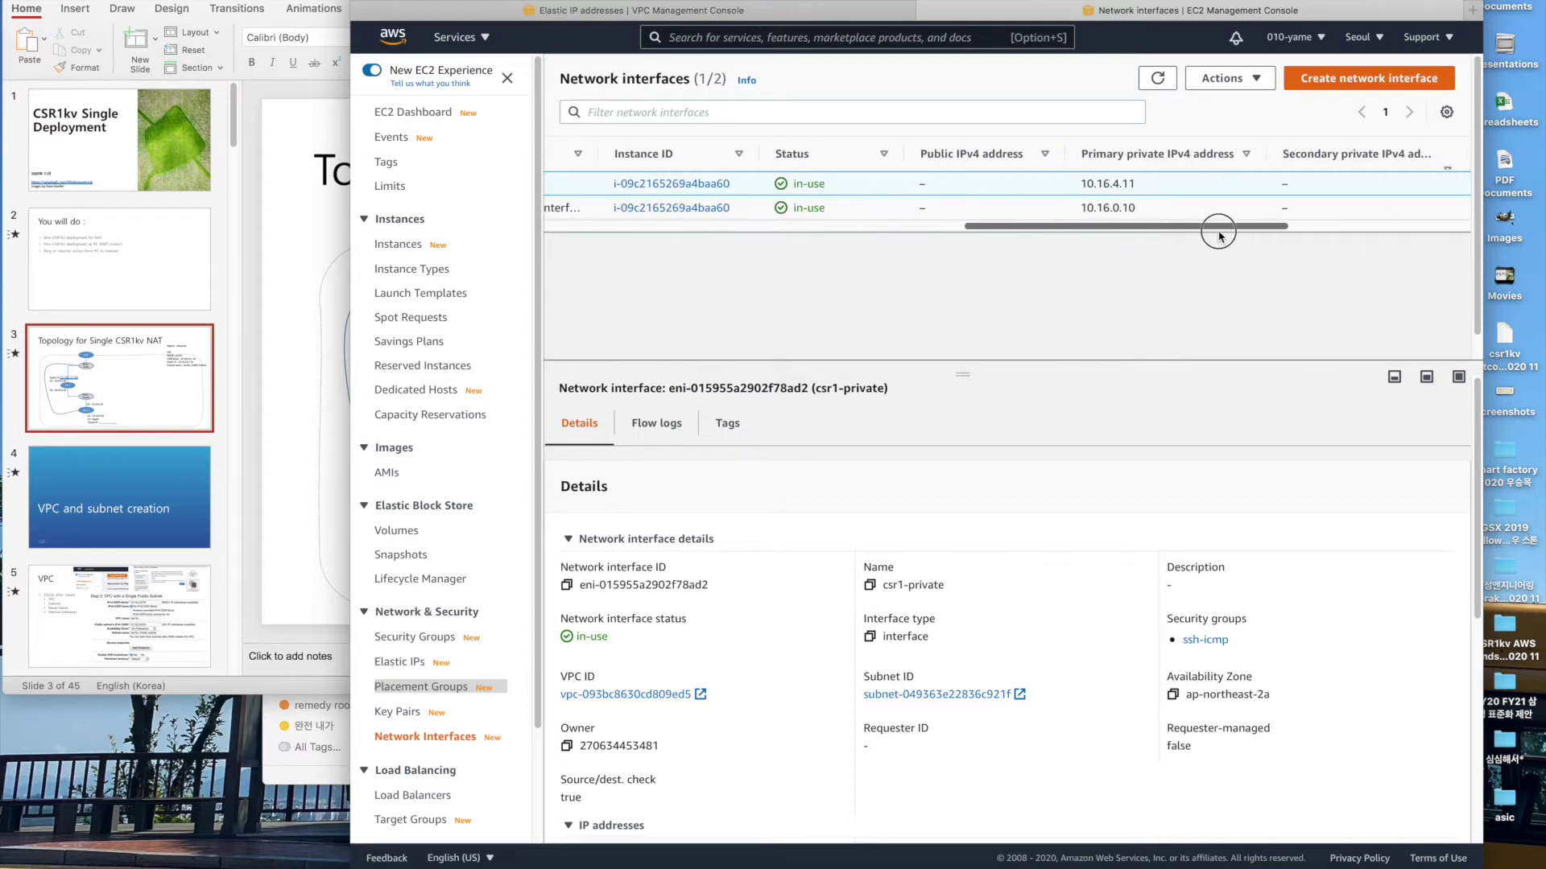
left_click_drag(1149, 190, 1082, 189)
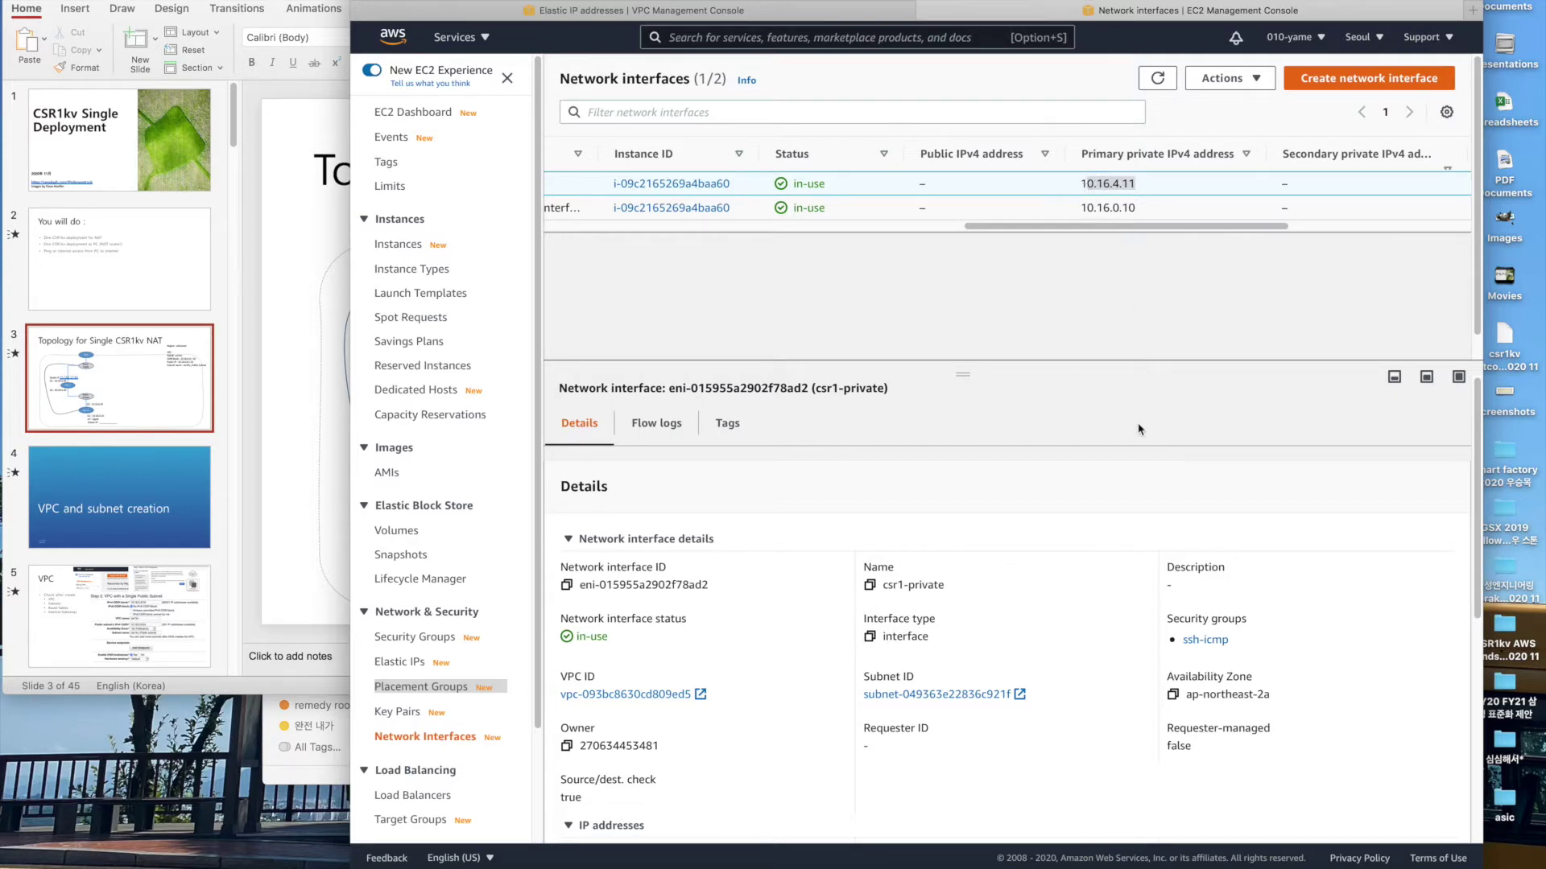
Switch to Terminal and set the IP address of csr1's interface g 2 to 10.16.4.11 255.255.255.0, ending configuration mode.
key("super+Tab")
key("Return")
type("conf t")
key("Return")
type("inter g ")
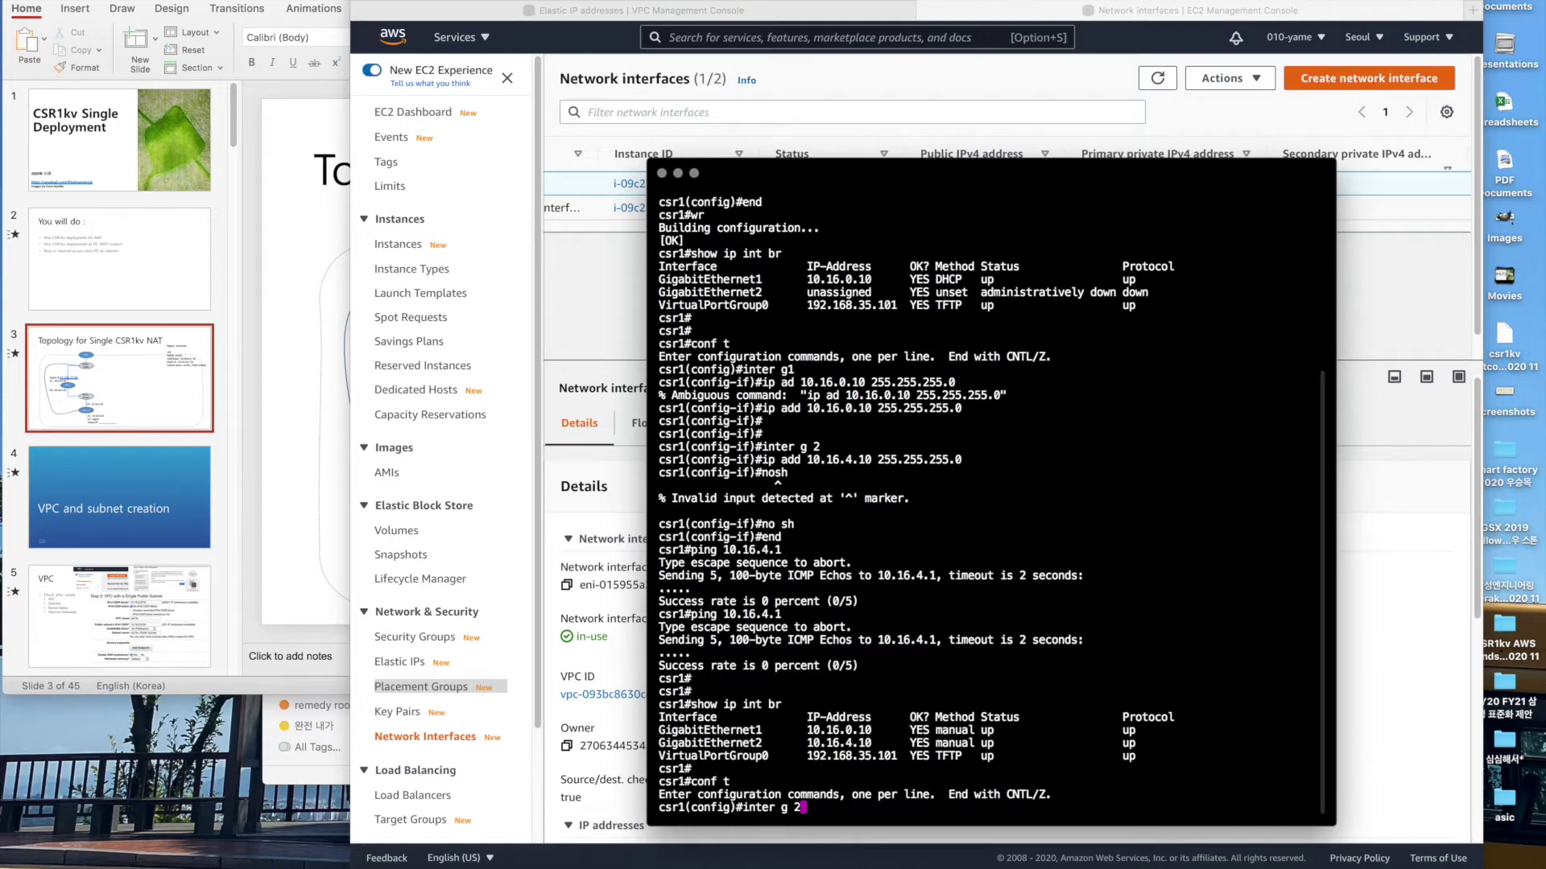
type("2")
key("Return")
type("ip ad")
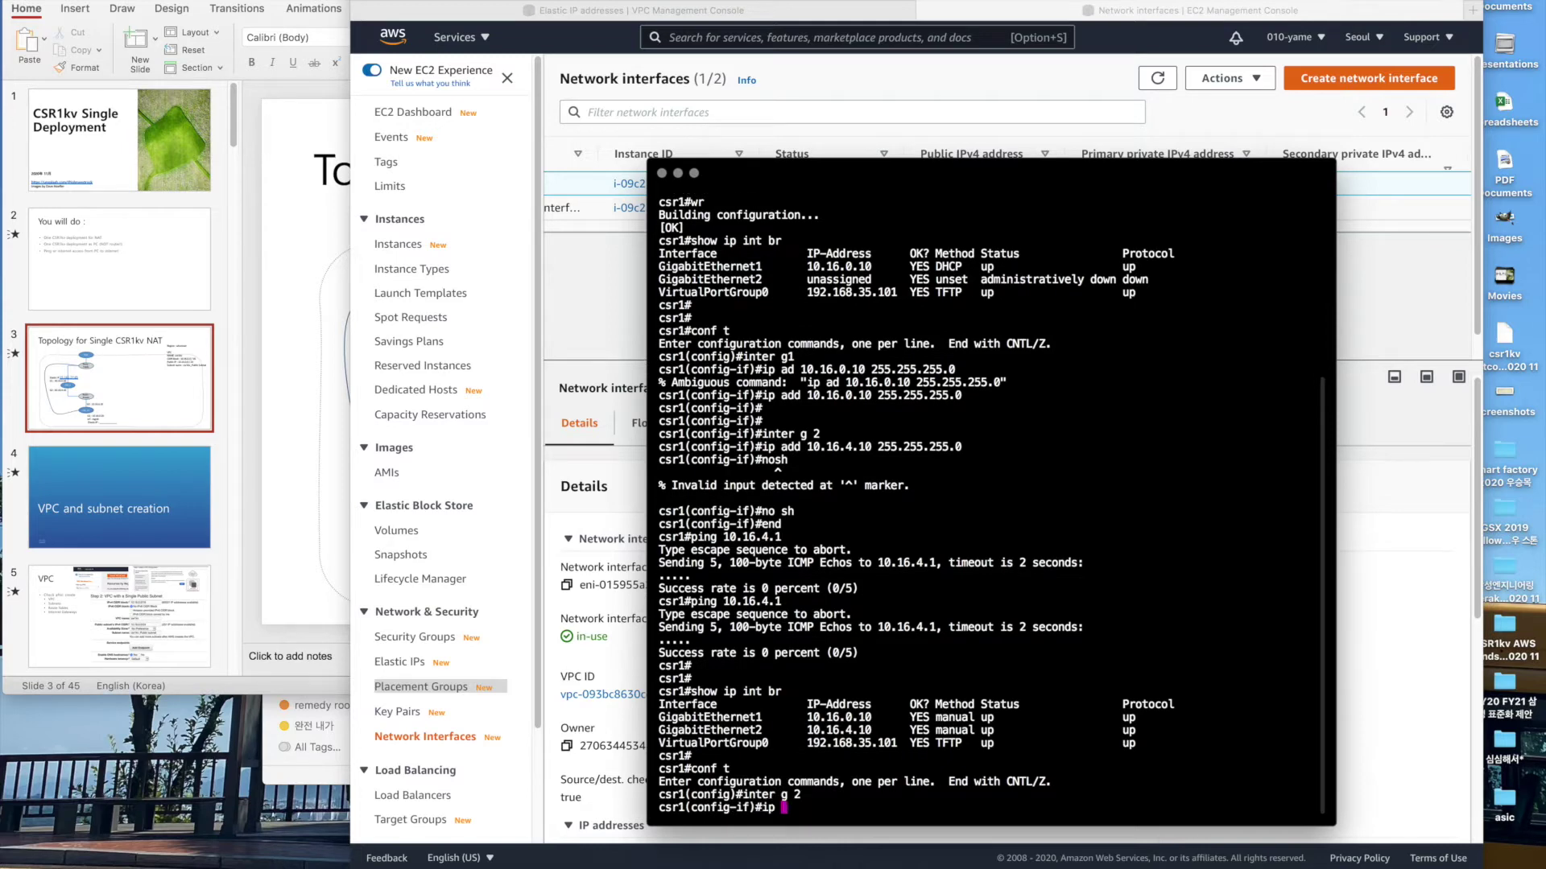
key("BackSpace")
key("BackSpace")
key("BackSpace")
key("BackSpace")
type("ip add 10.16.4.11 255.255.255.0")
key("Return")
type("end")
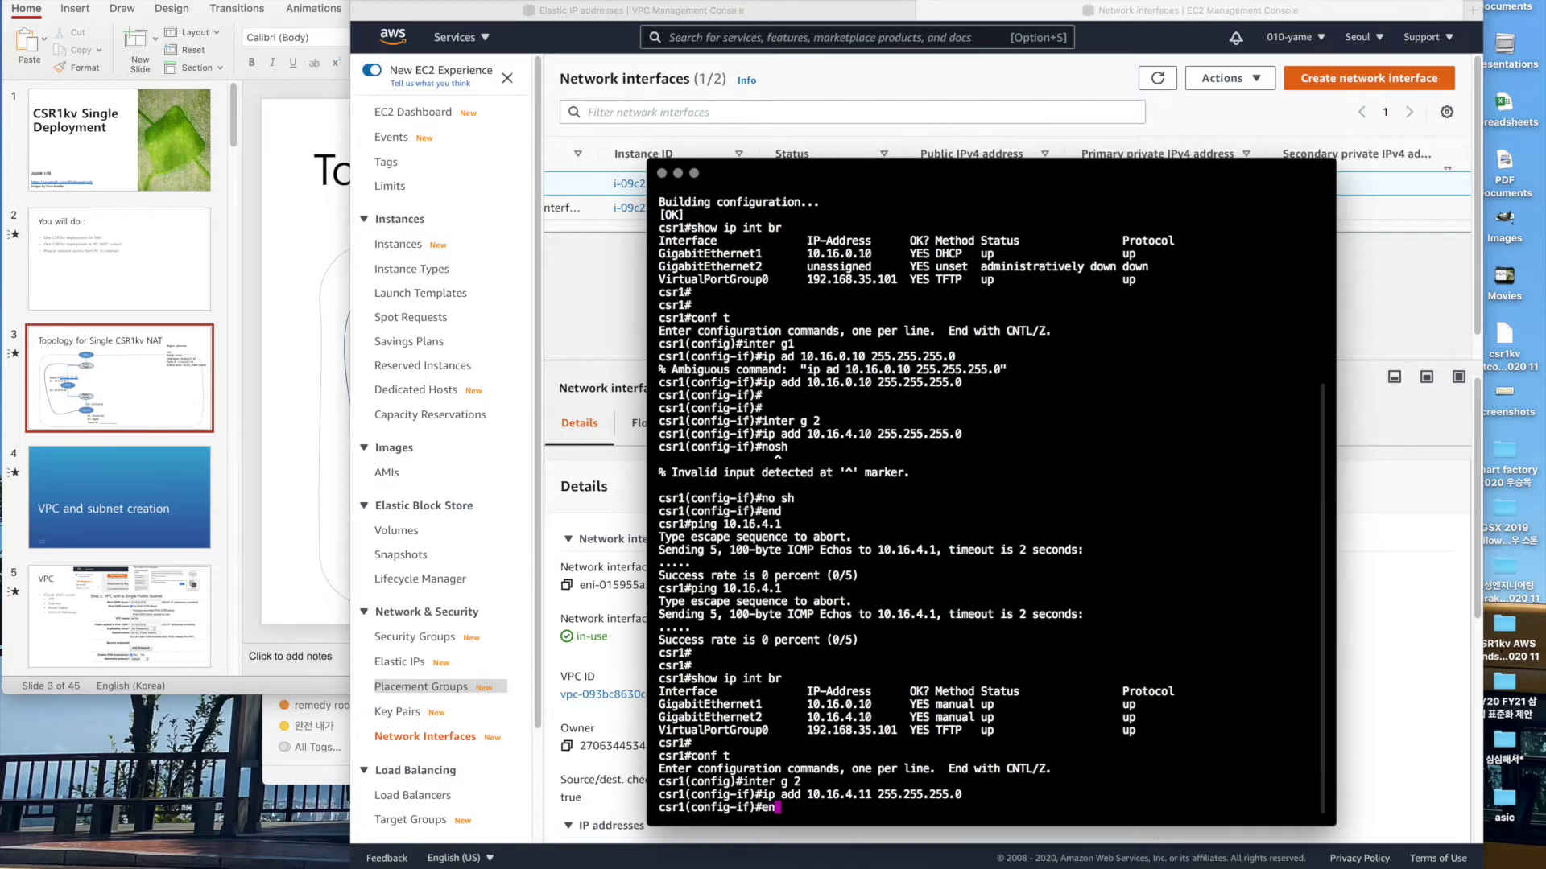
key("Return")
Ping 10.16.4.1 from csr1 and move the Terminal window aside.
type("ping 10.16.4.11")
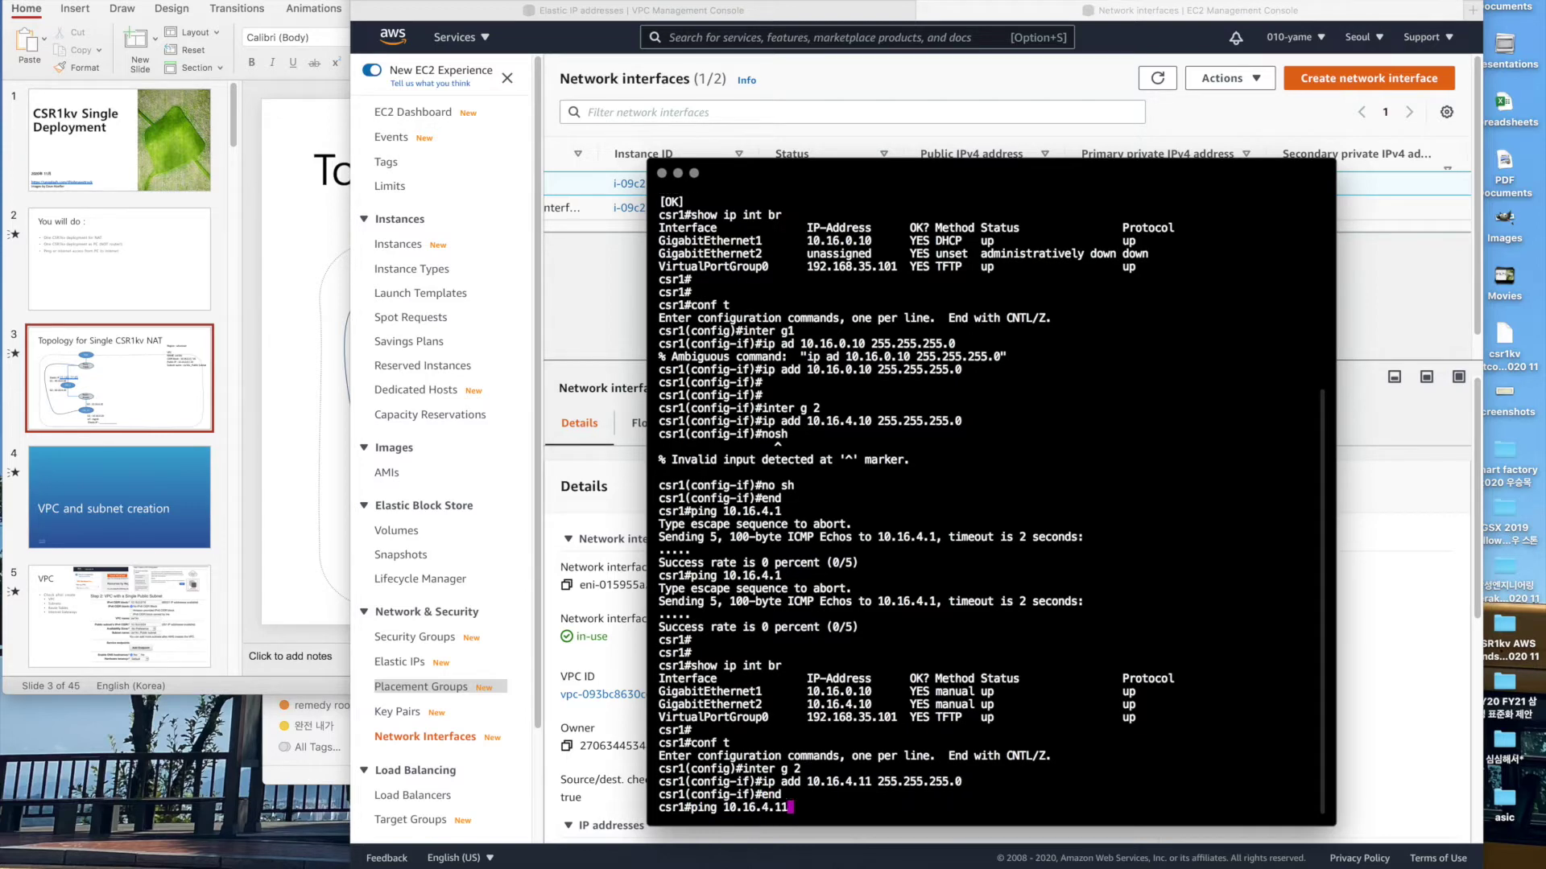
key("BackSpace")
key("Return")
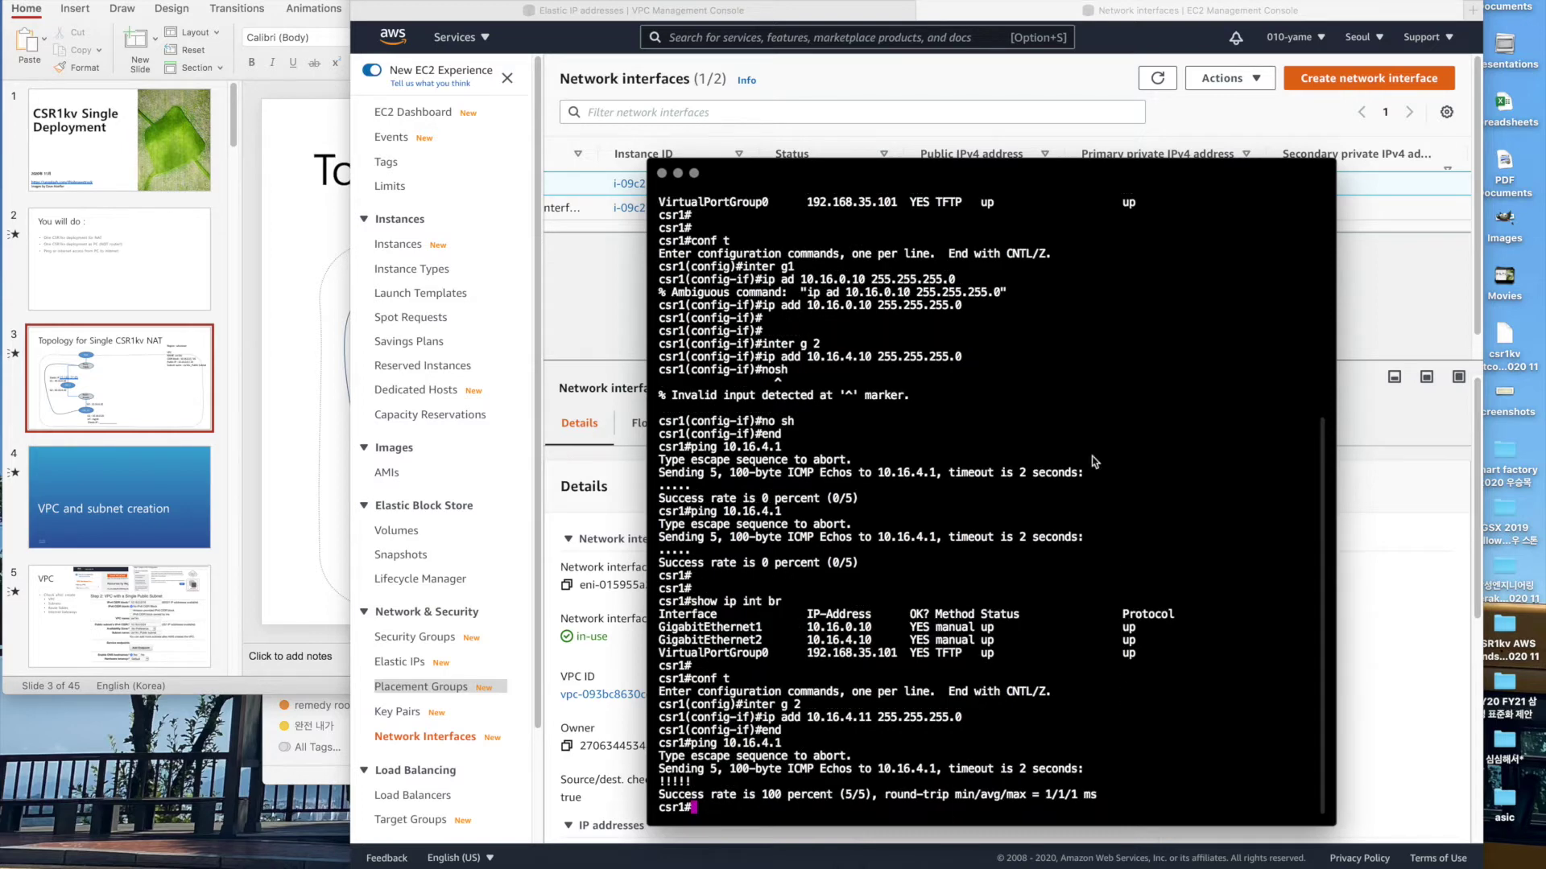
left_click_drag(1044, 182, 1251, 201)
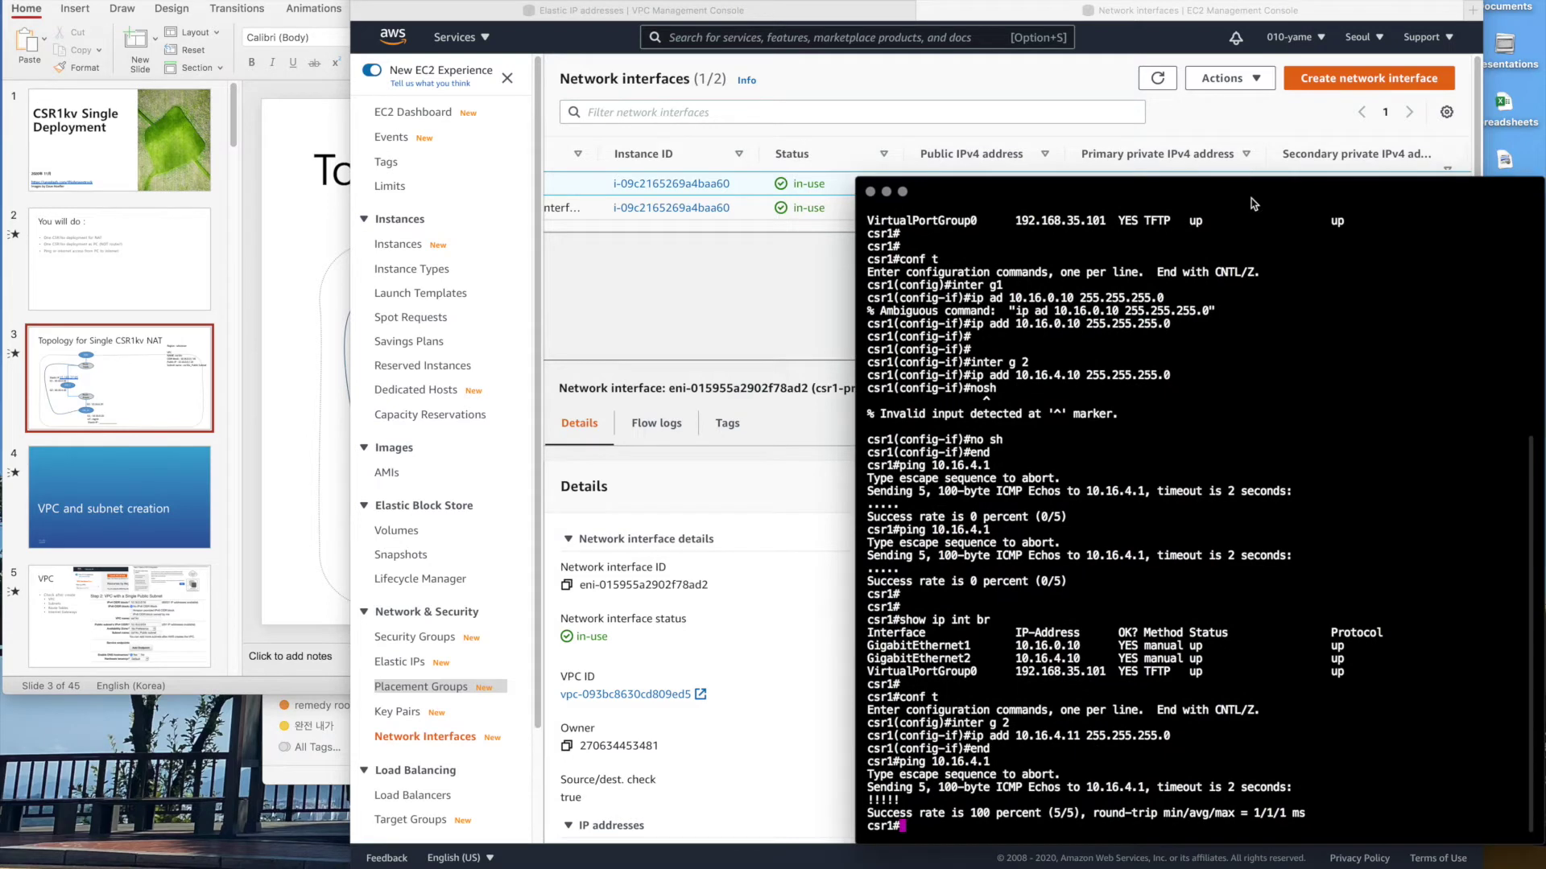
Return to the AWS network interface list, deselect csr1-private, and check the addresses on the PowerPoint topology slide.
left_click(770, 317)
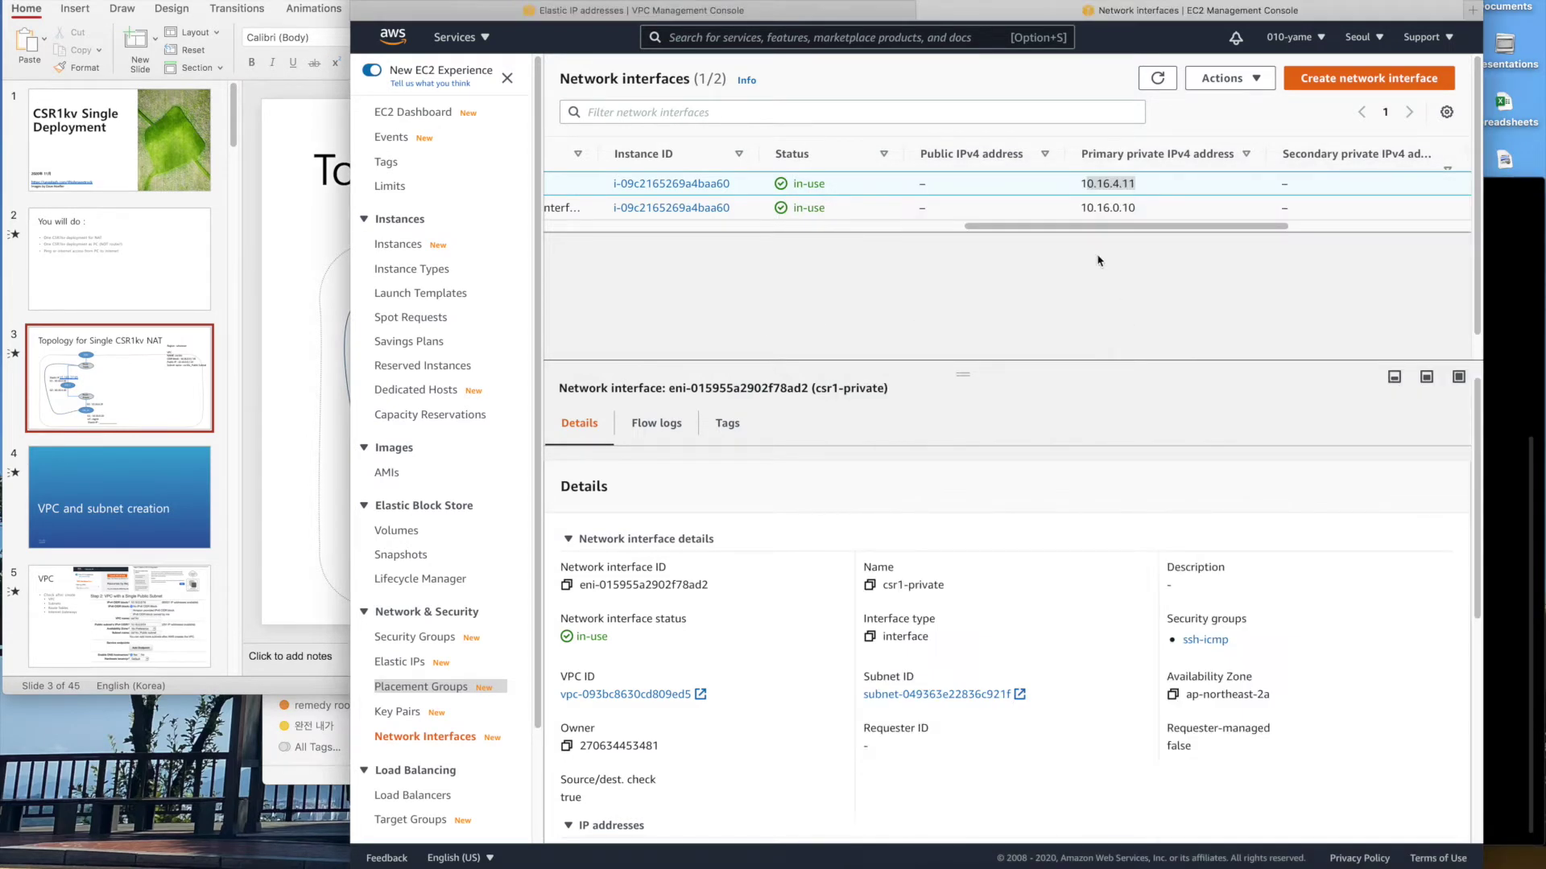
left_click_drag(977, 226, 521, 193)
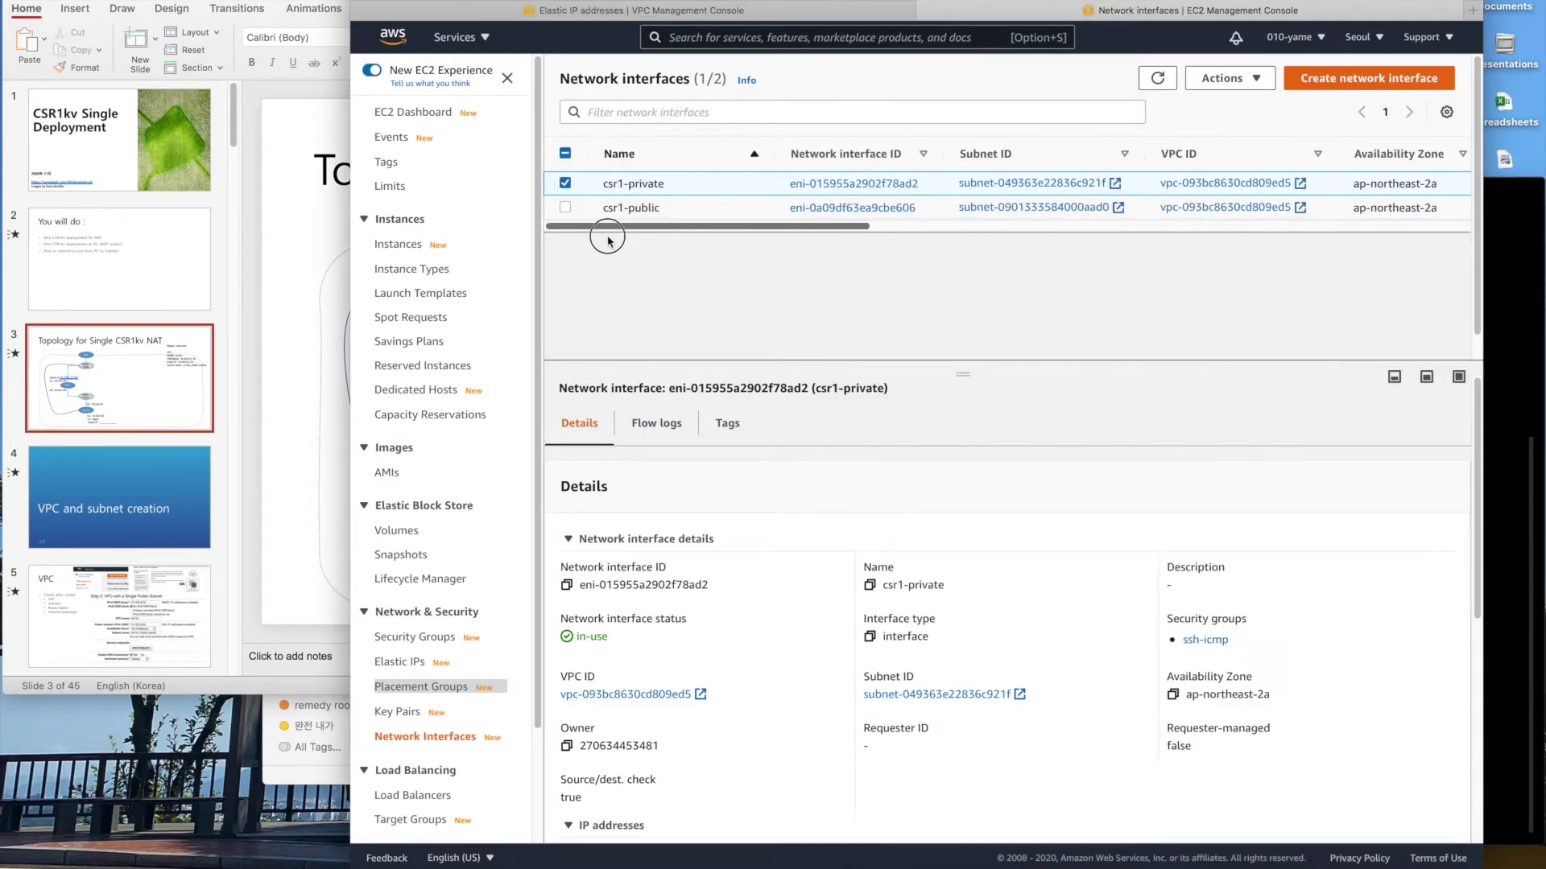
left_click(566, 184)
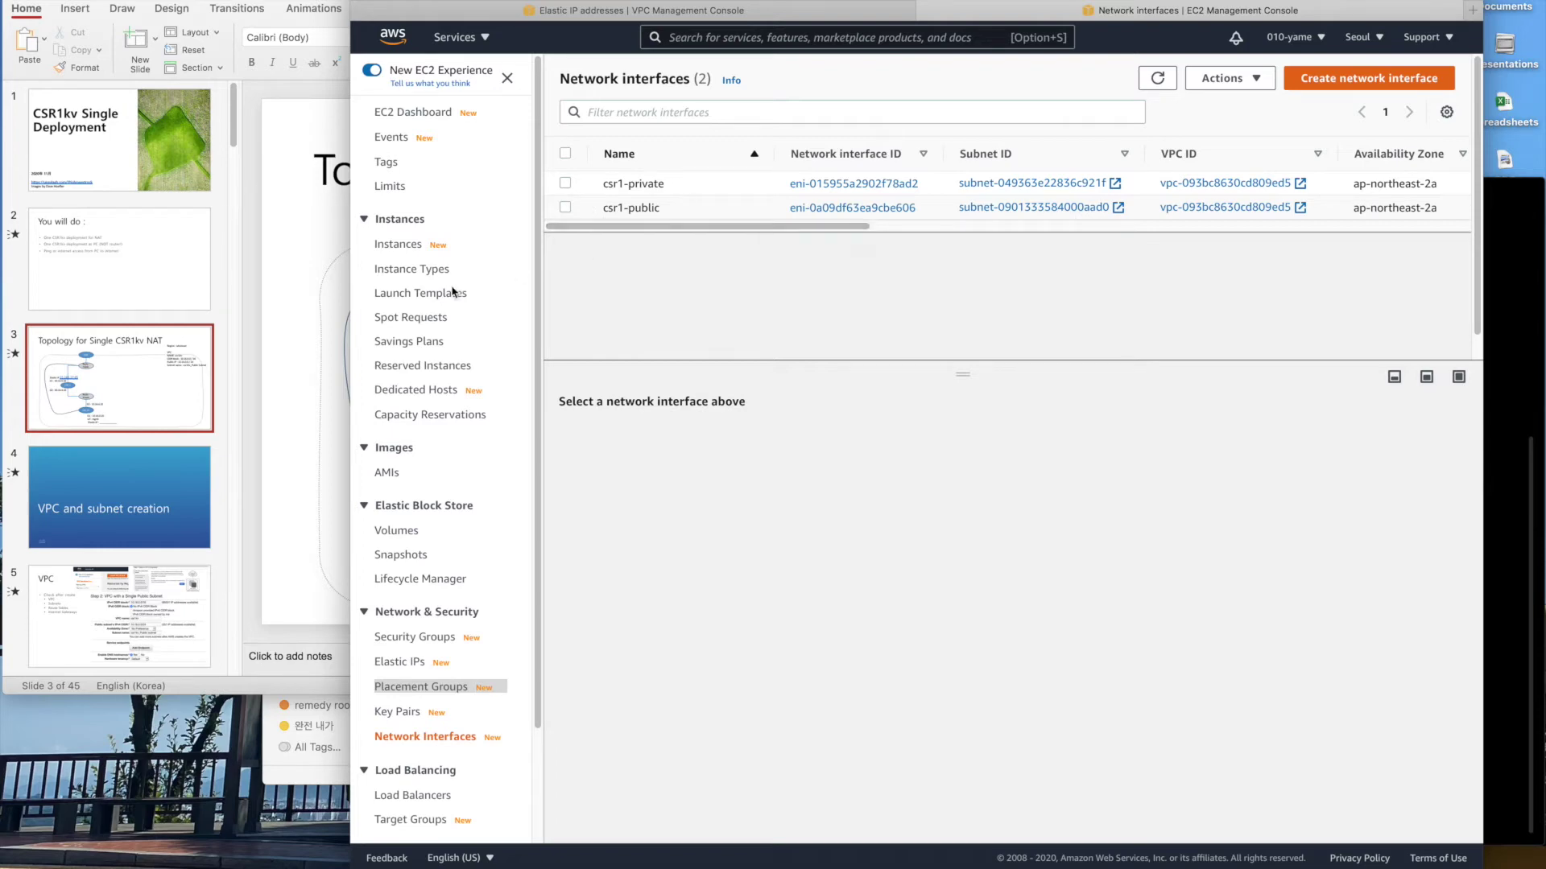
left_click(298, 334)
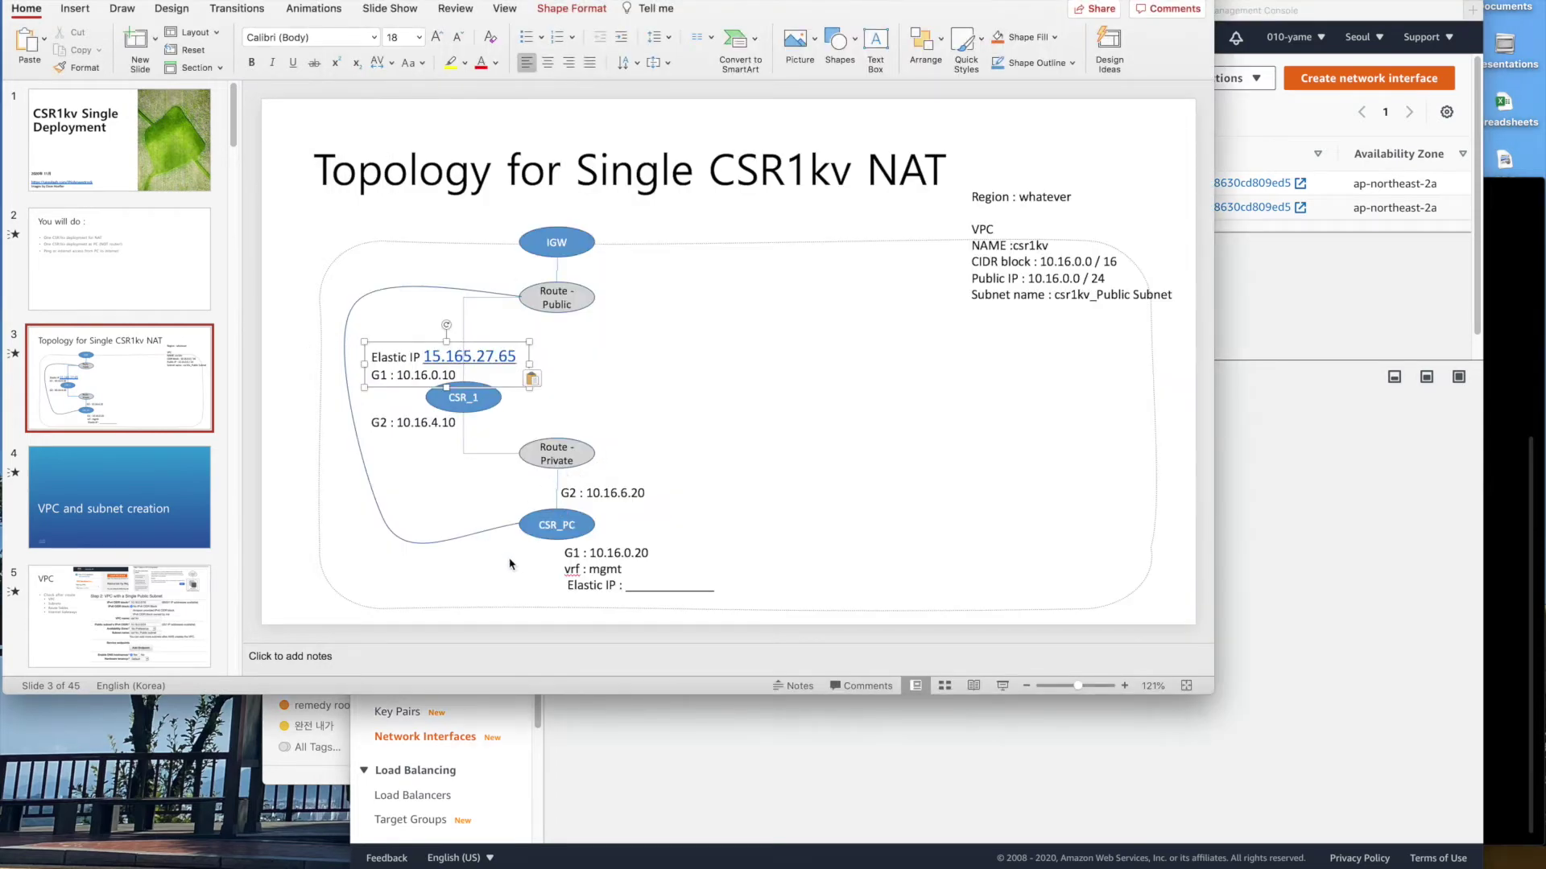
left_click(1270, 404)
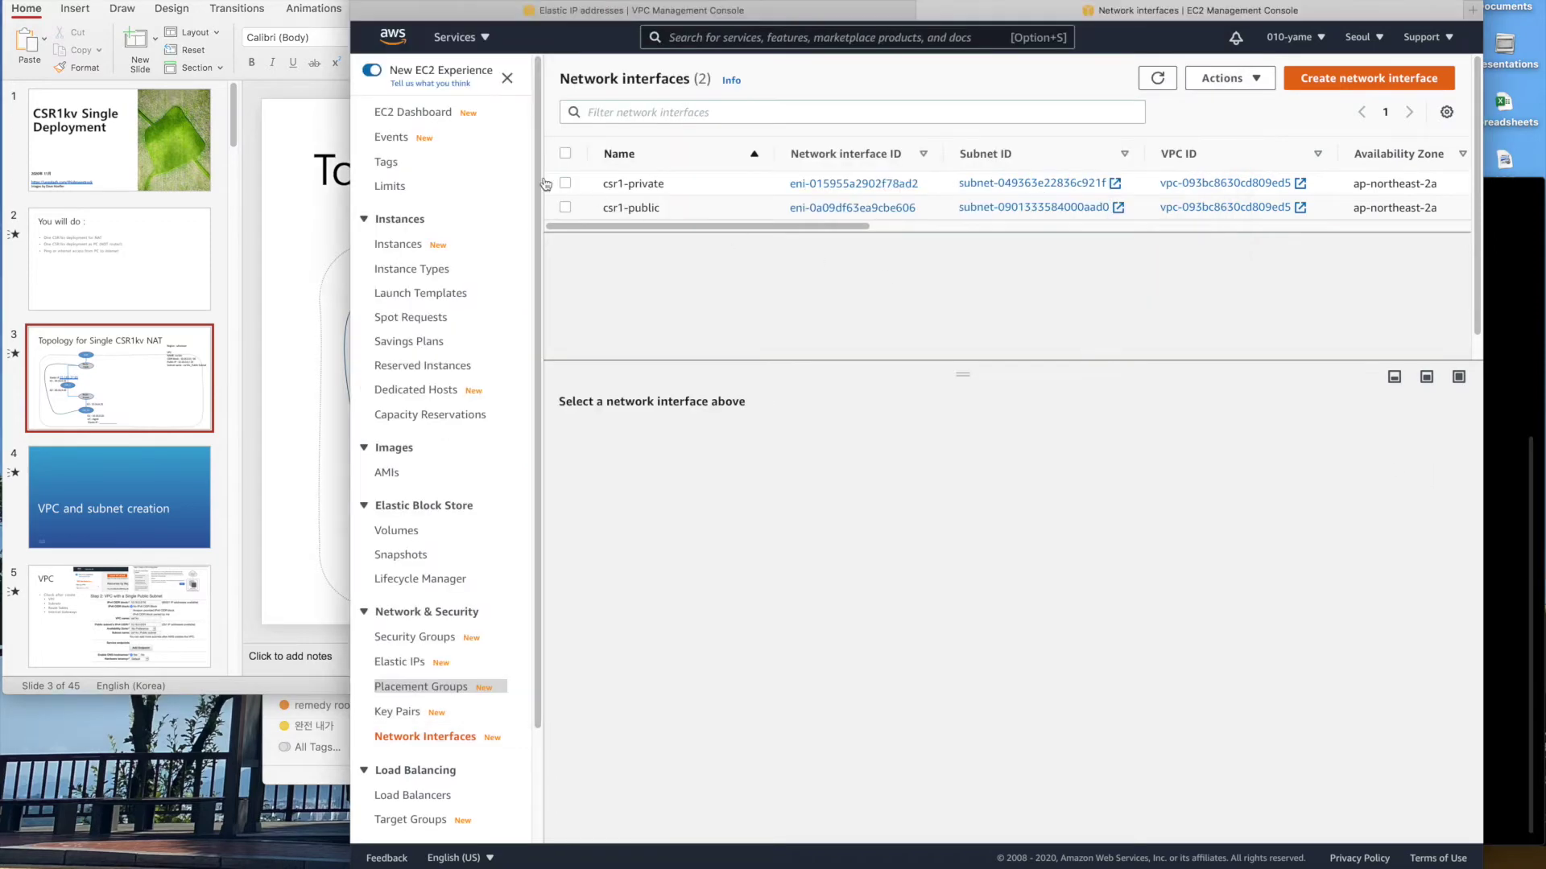
Start launching another EC2 instance from the Marketplace image Cisco Cloud Services Router (CSR) 1000V - BYOL for Maximum Performance.
left_click(384, 251)
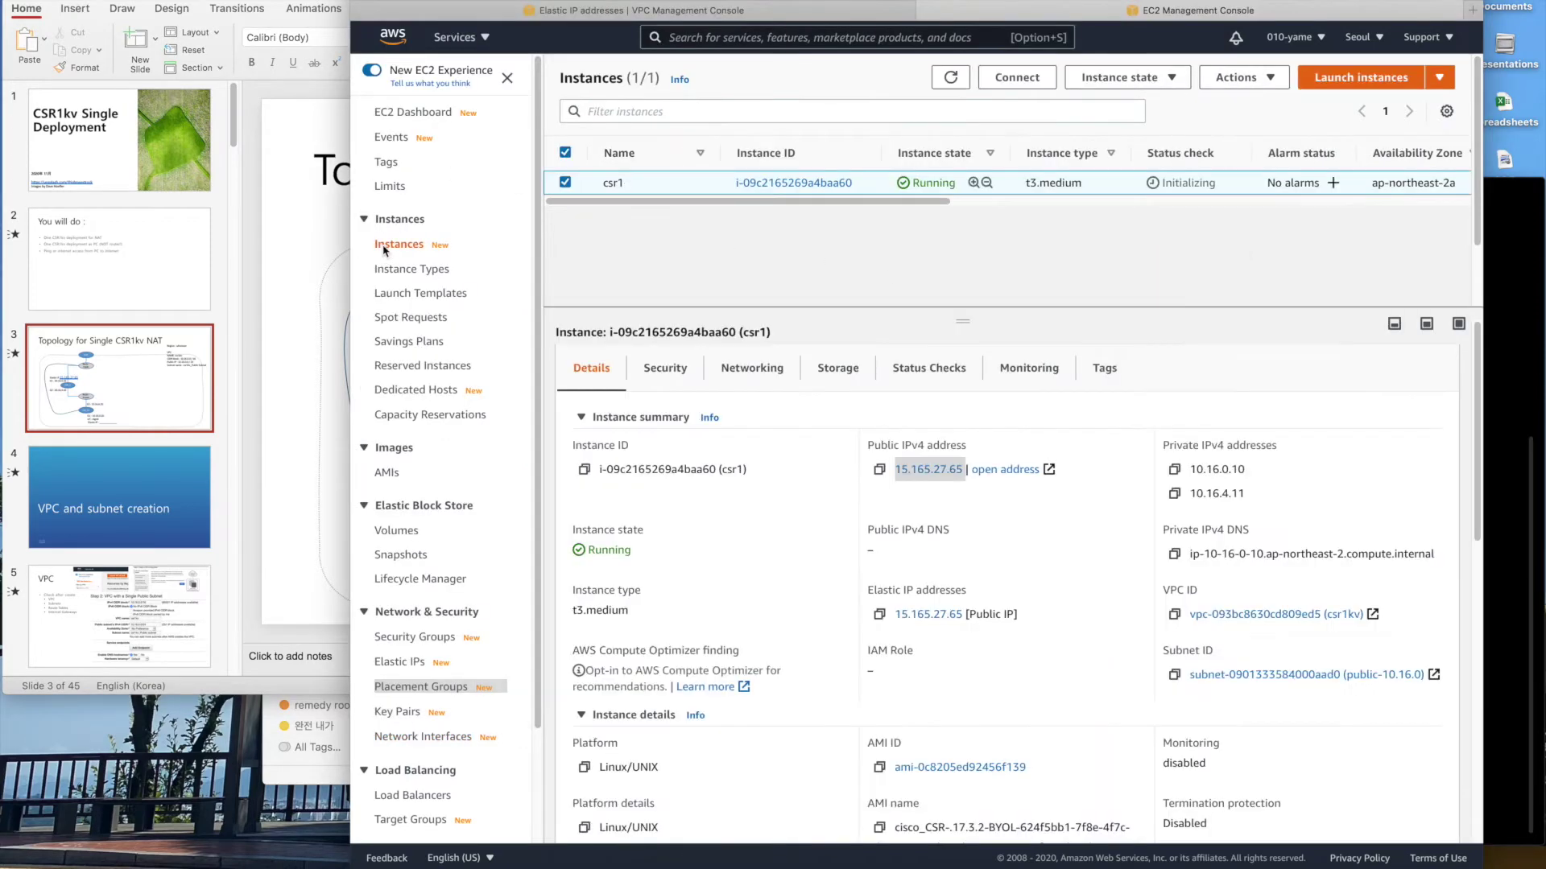
left_click(1305, 88)
left_click(529, 175)
type("csr")
key("Return")
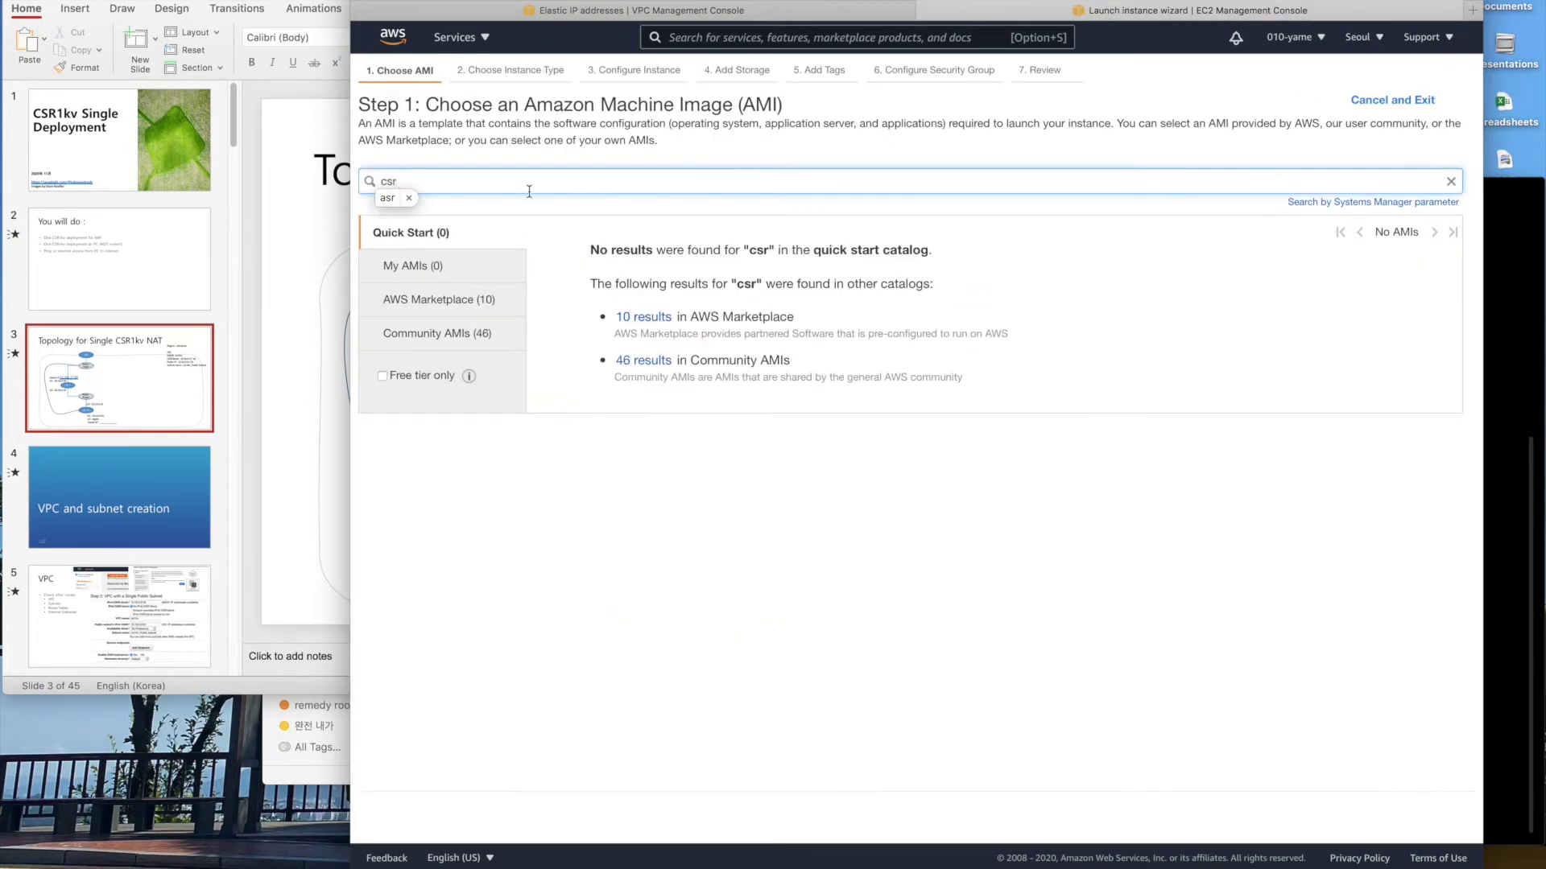
left_click(487, 304)
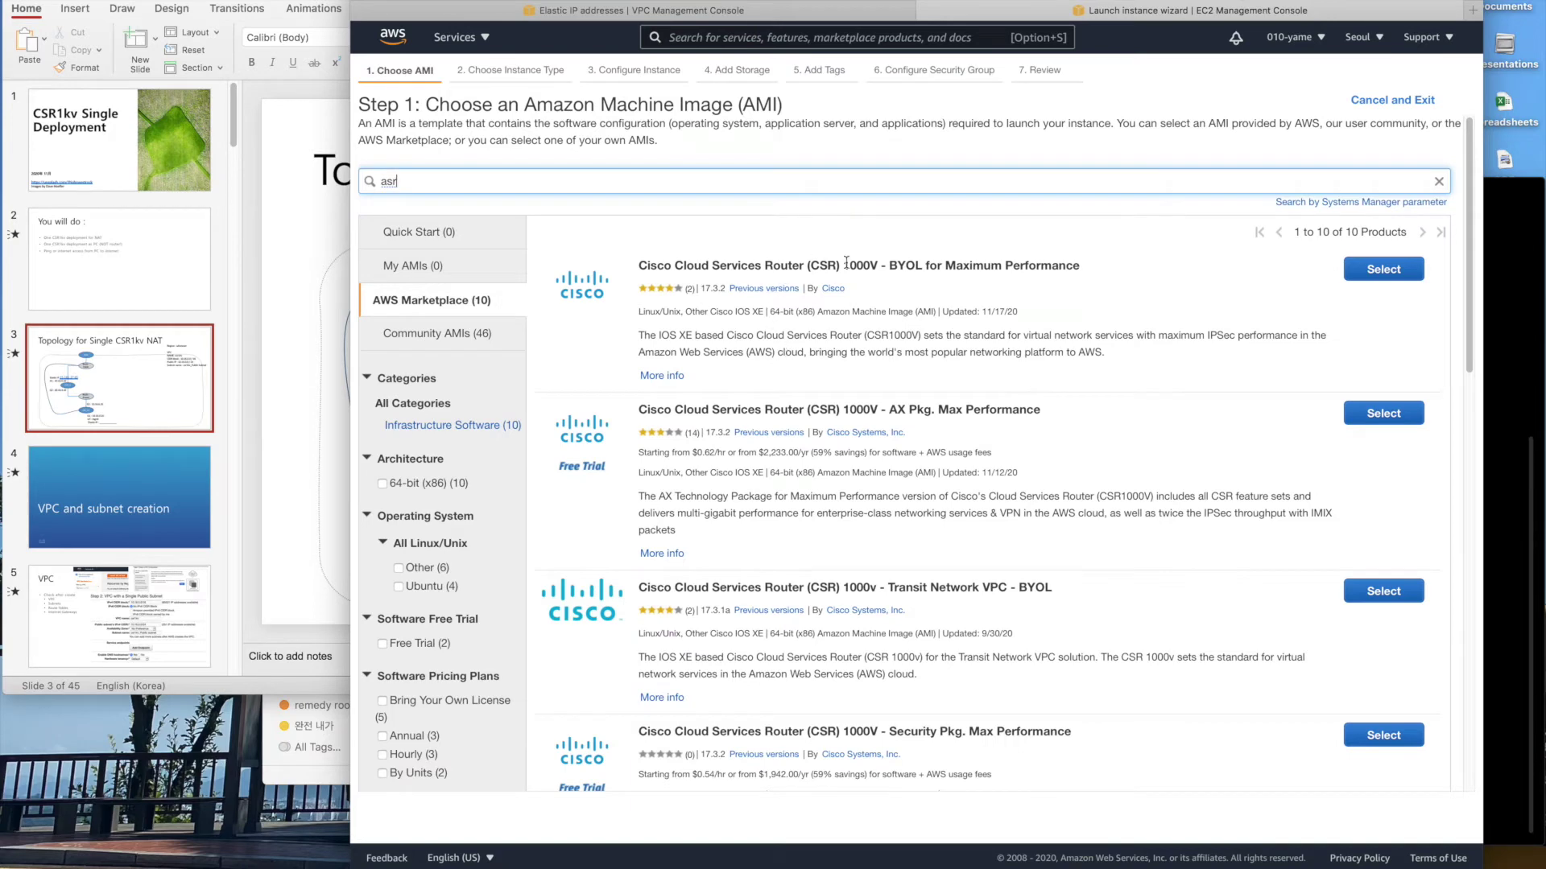
triple_click(911, 269)
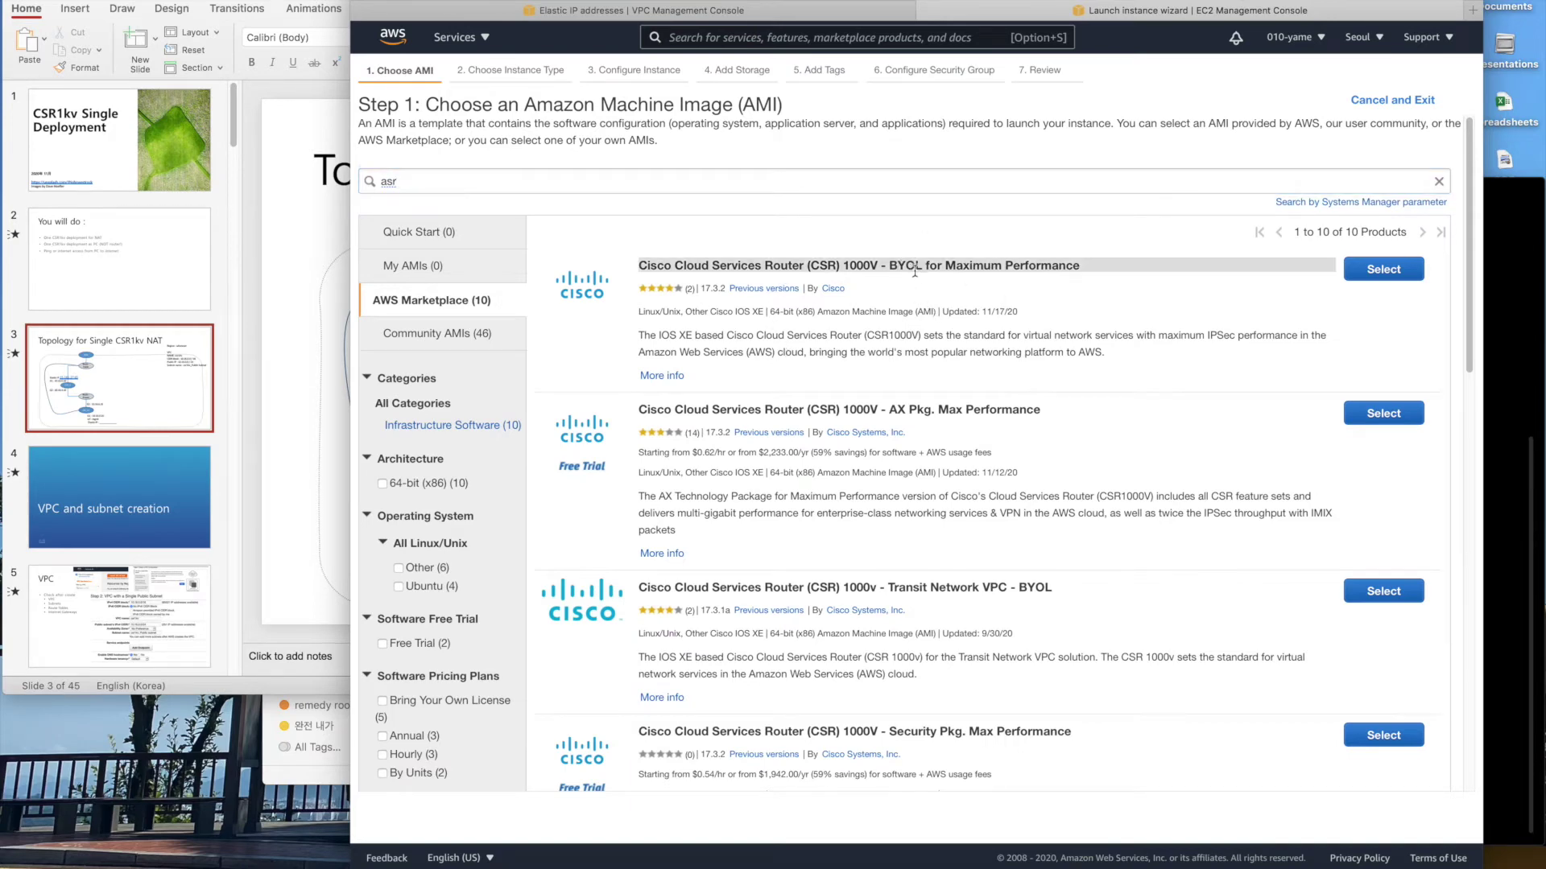
left_click(1355, 281)
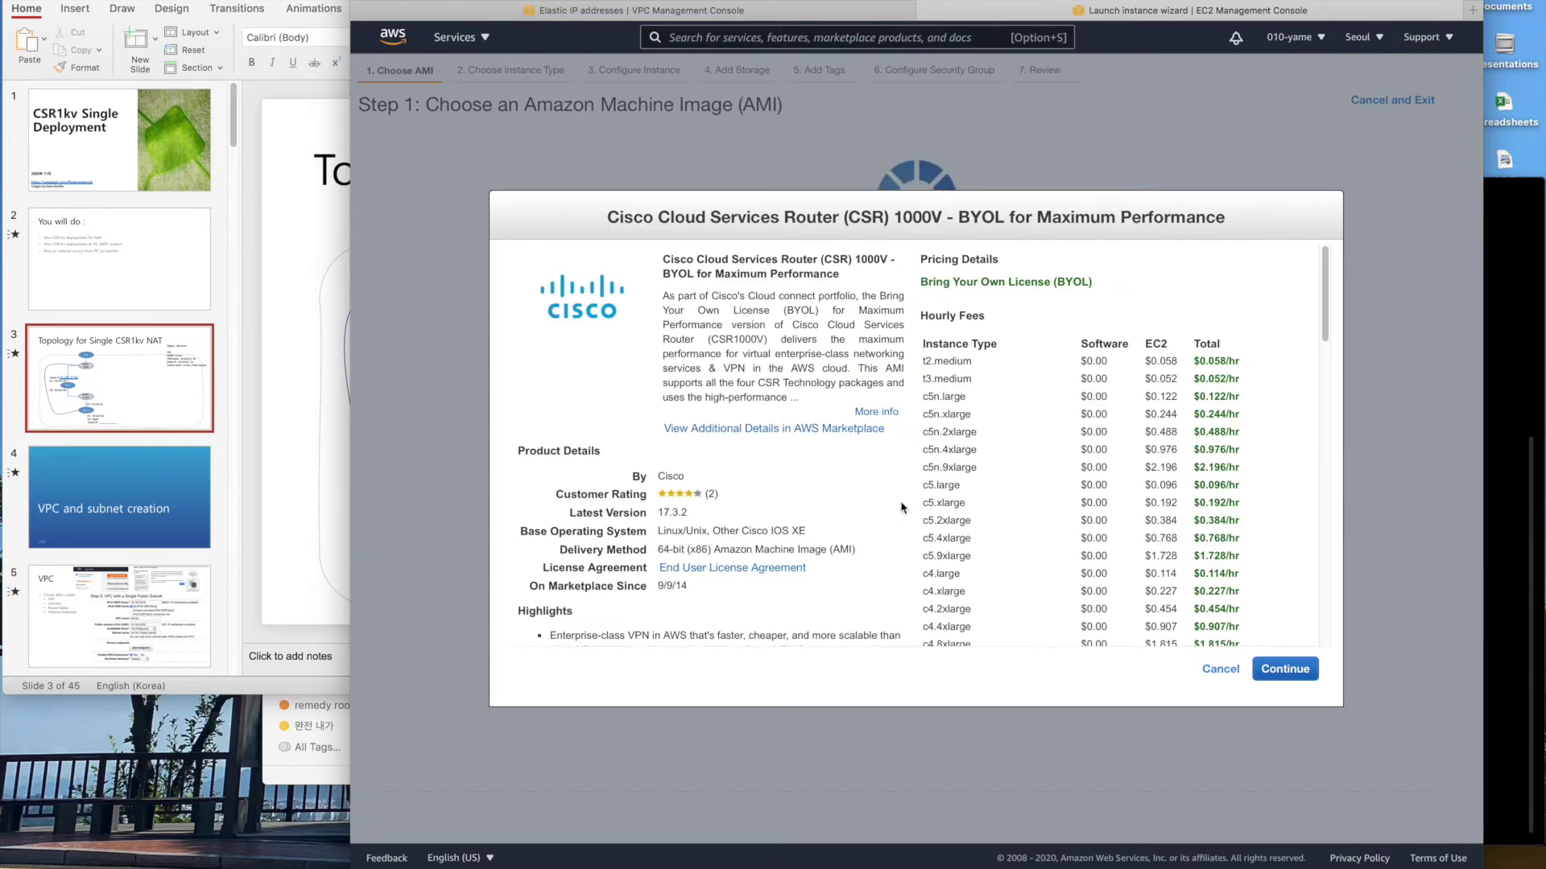
left_click(1283, 668)
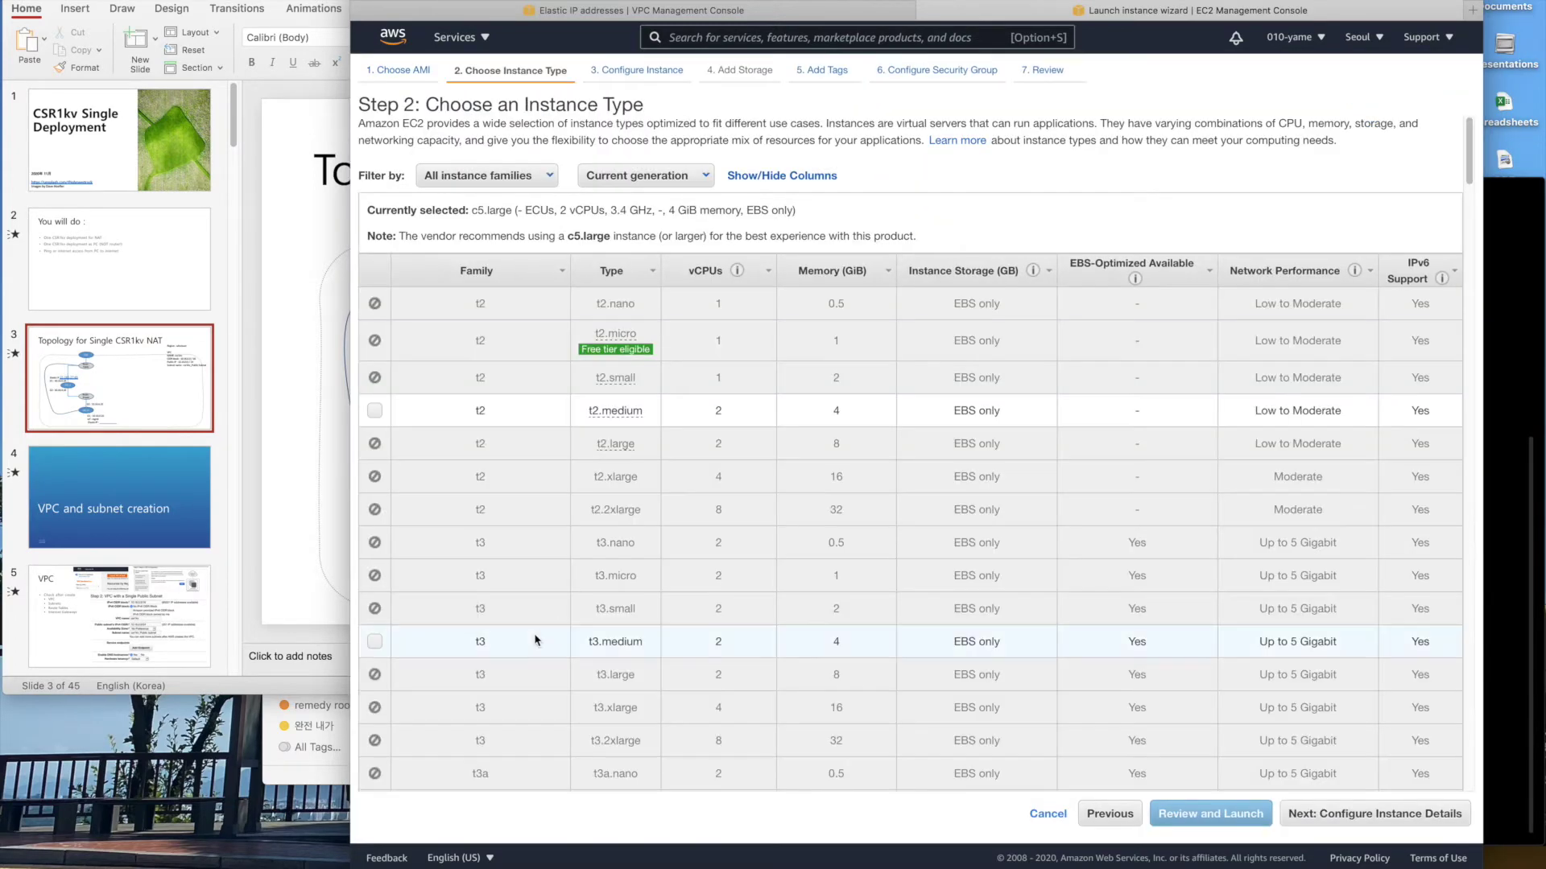
Choose the t3.medium instance type and place the instance in the csr1kv VPC on the public-10.16.0 subnet.
left_click(534, 640)
left_click(1369, 814)
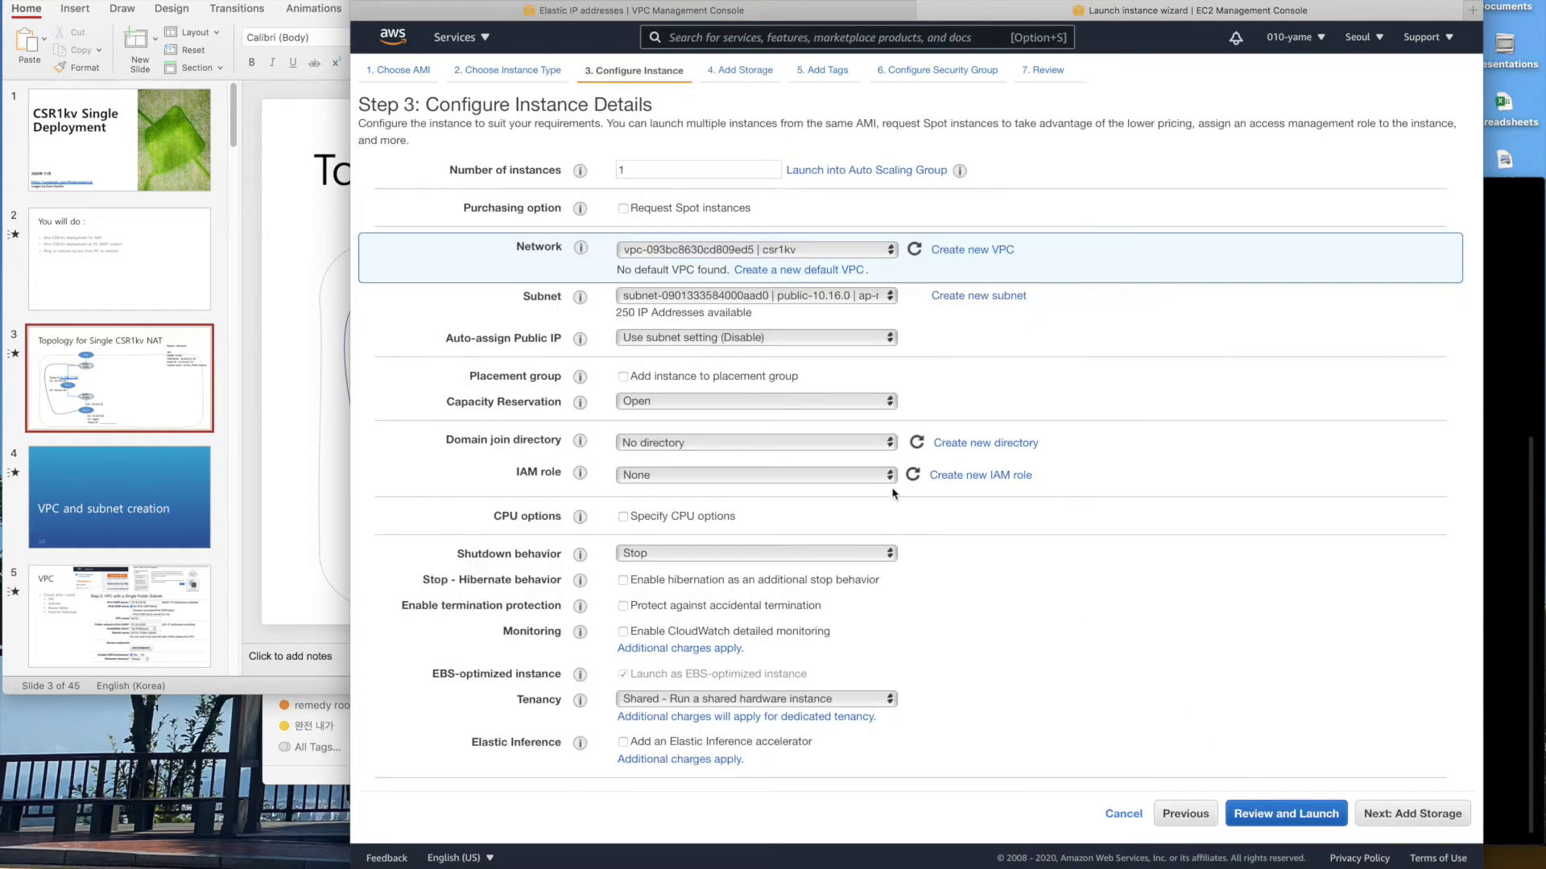
left_click(733, 251)
left_click(733, 251)
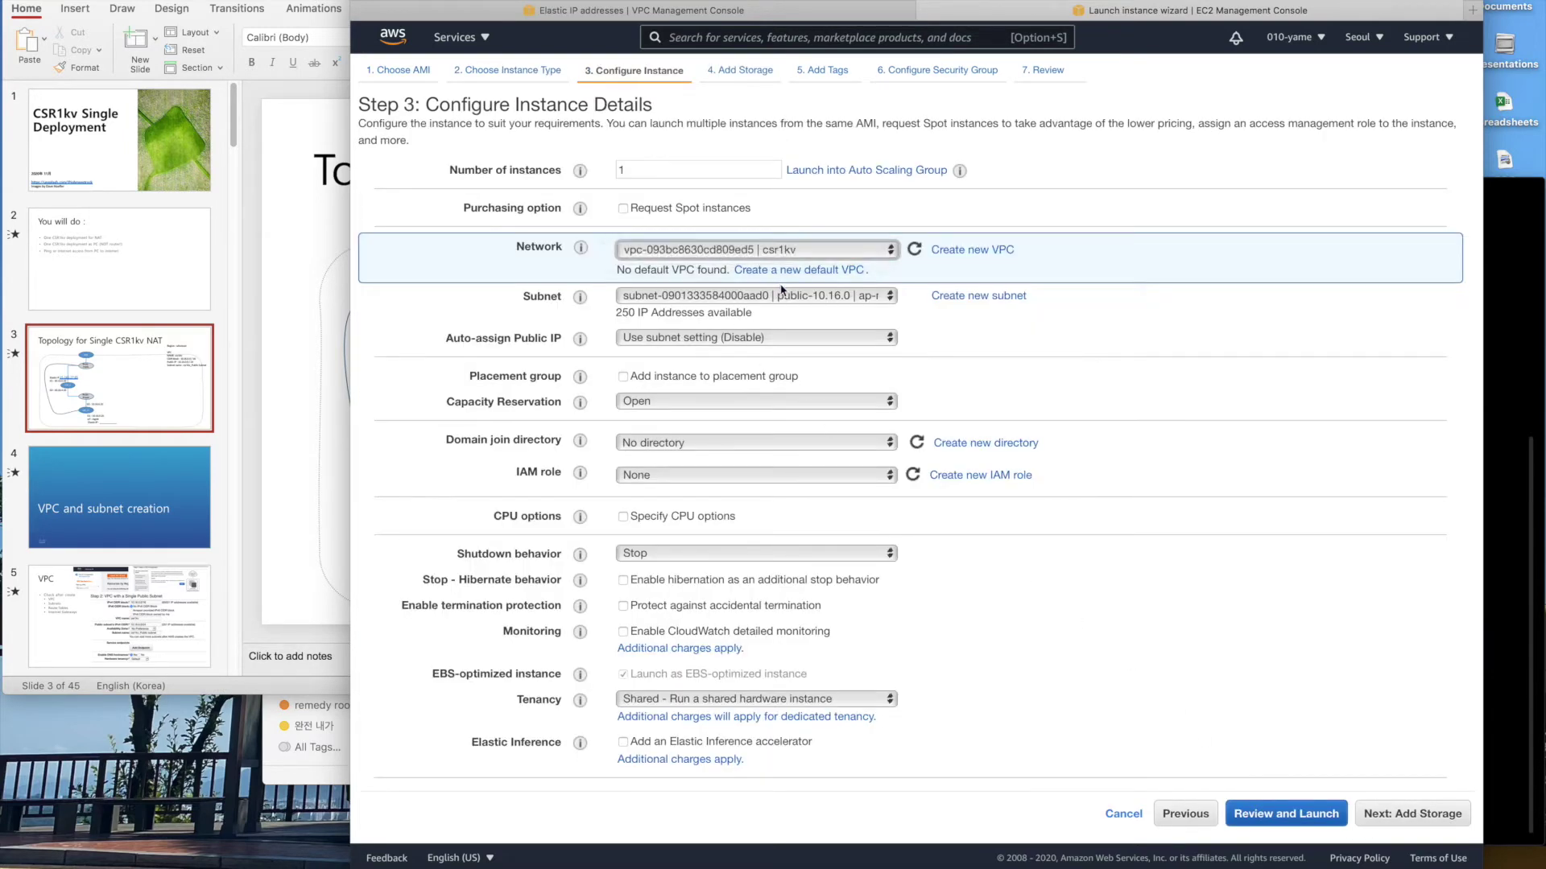
left_click(782, 296)
left_click(858, 299)
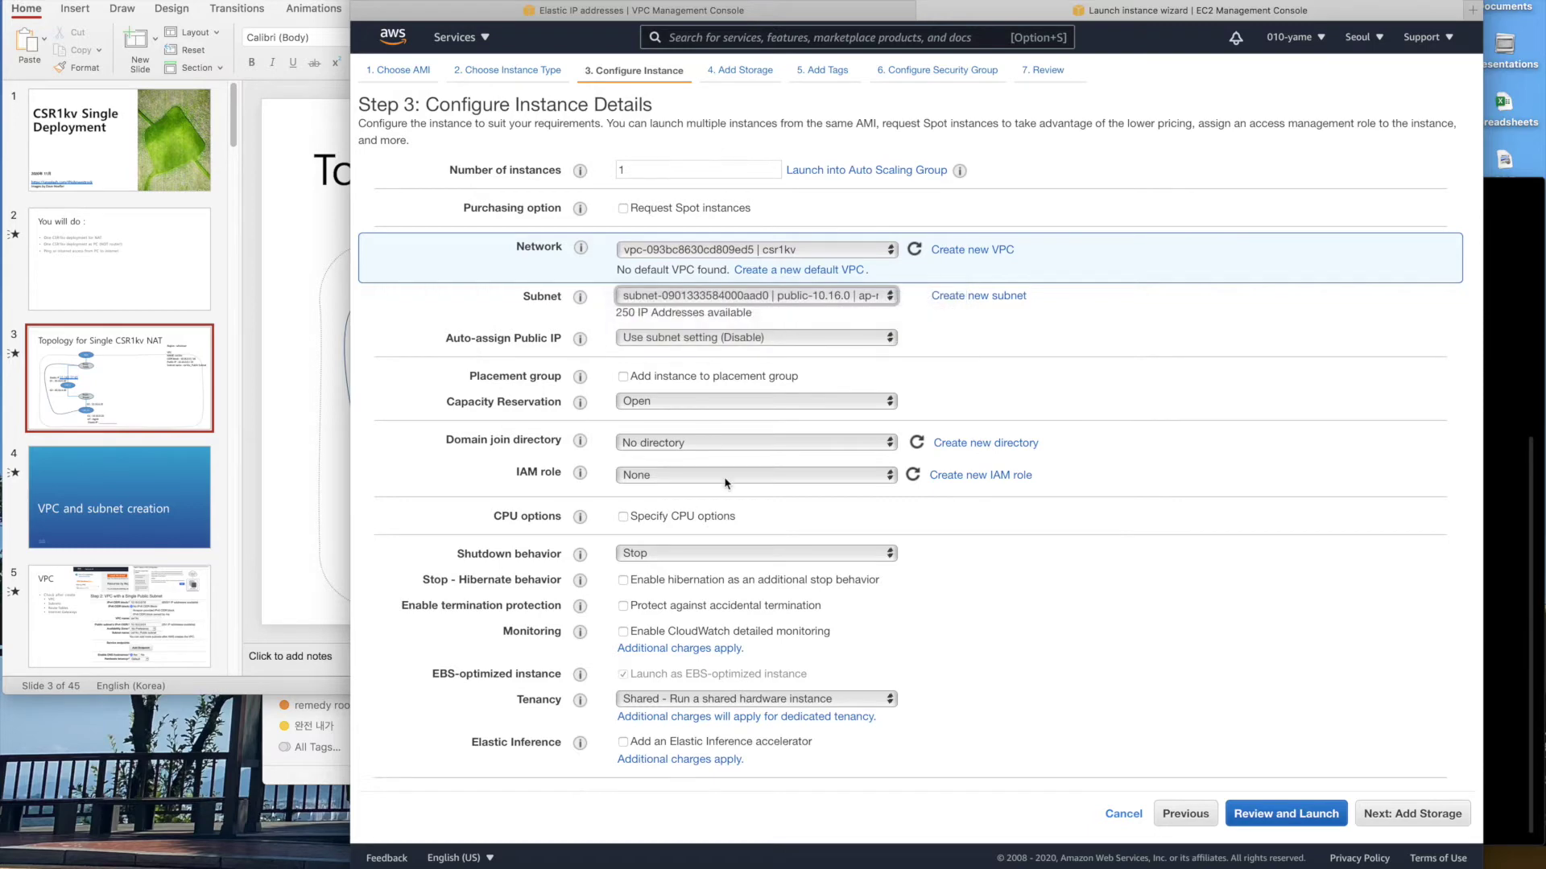
Copy CSR_PC's G1 address from the PowerPoint topology slide and set eth0's primary IP to 10.16.0.20 in the launch wizard.
scroll(773, 564, "down", 5)
left_click(267, 610)
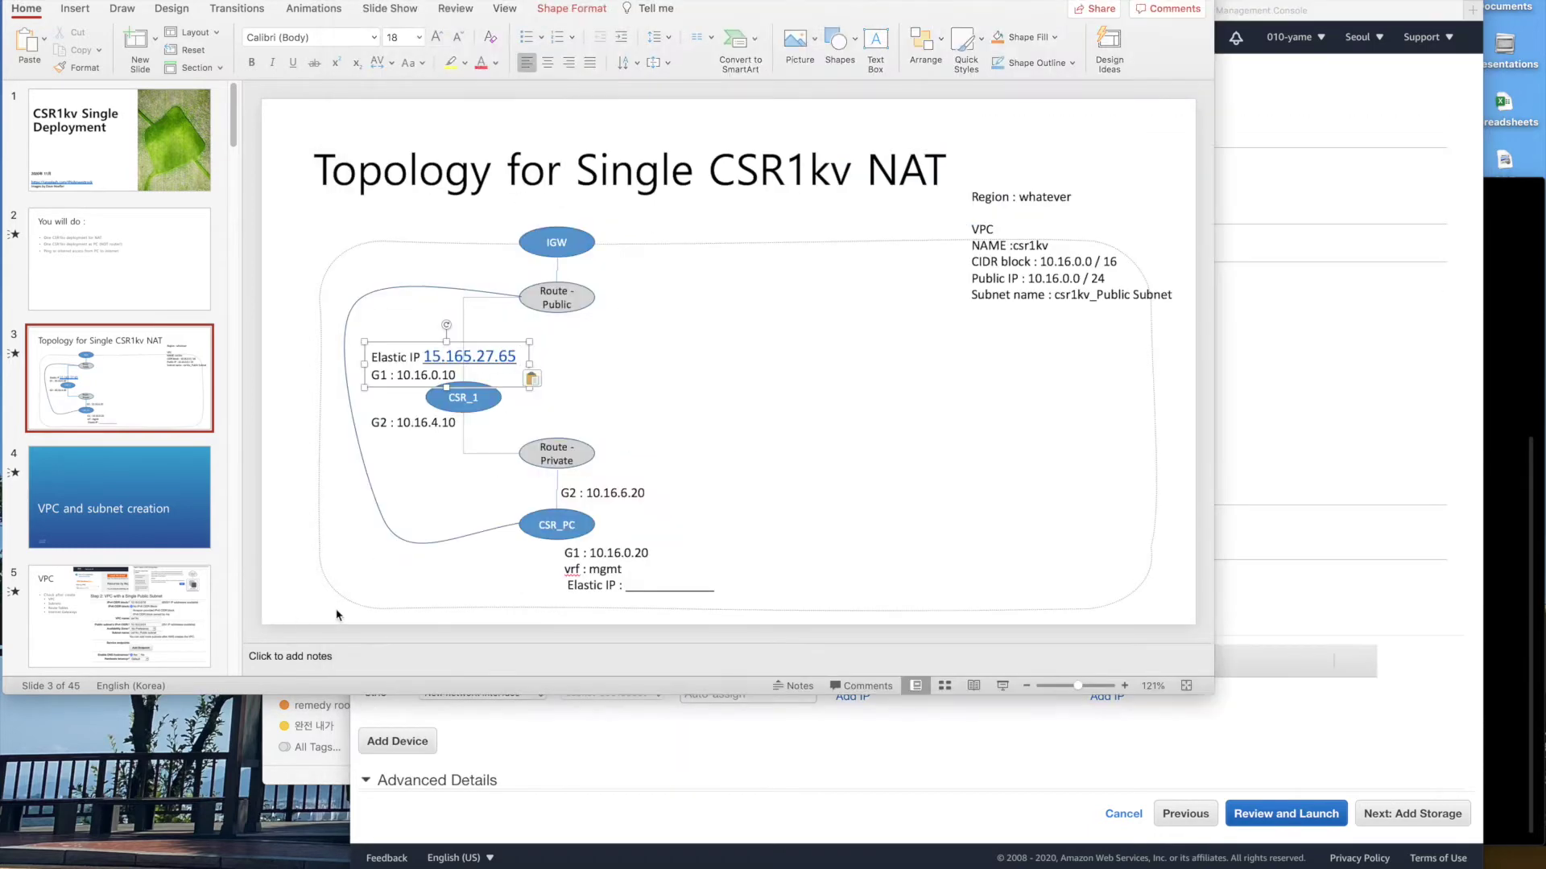
double_click(609, 556)
key("super+c")
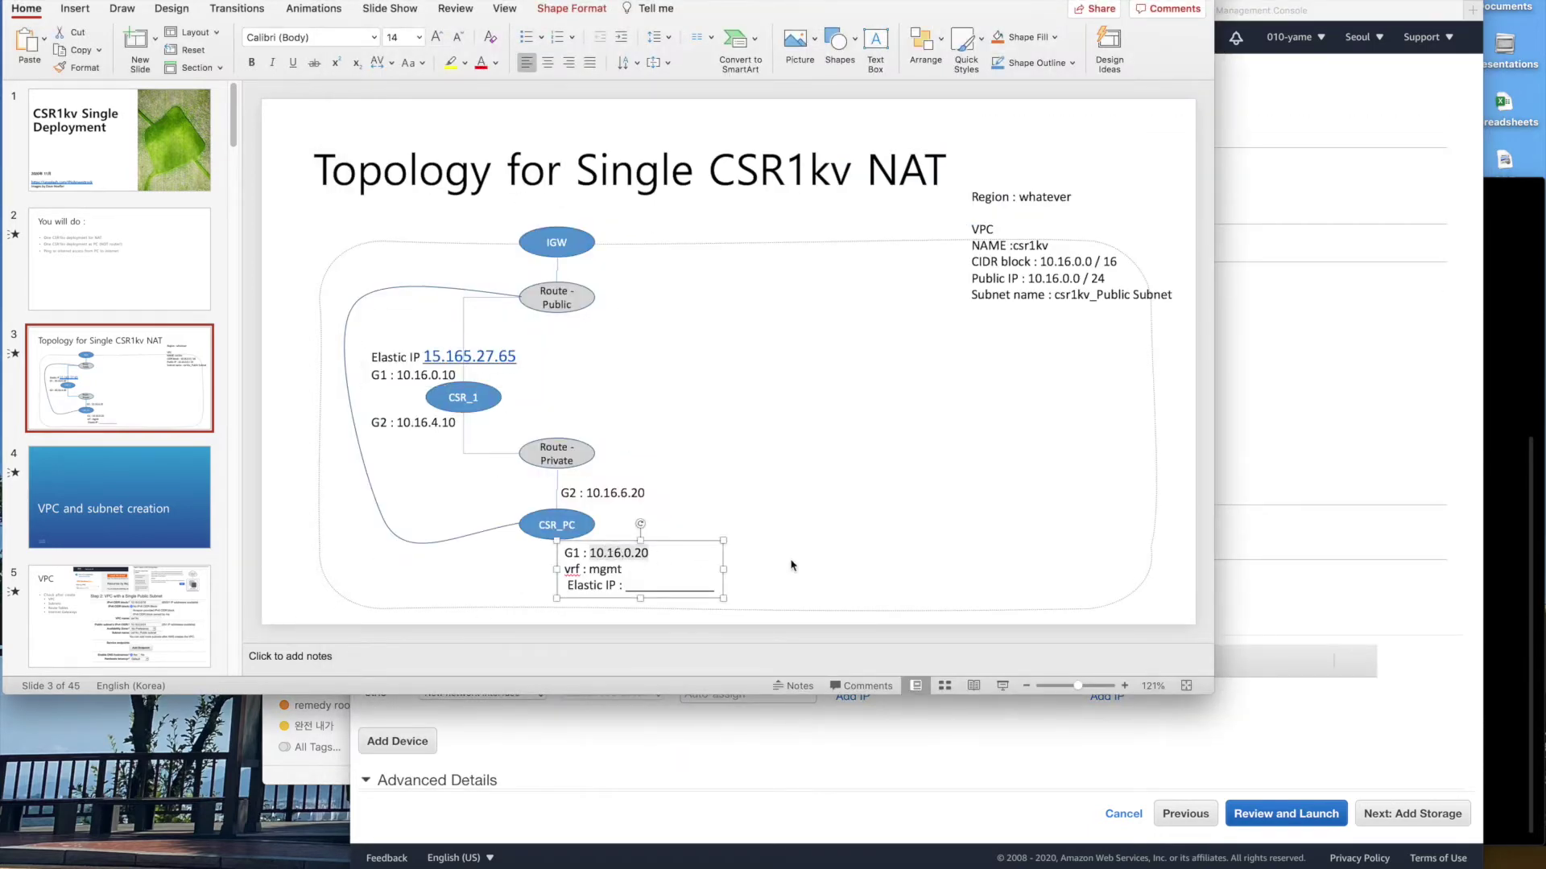
left_click(1258, 562)
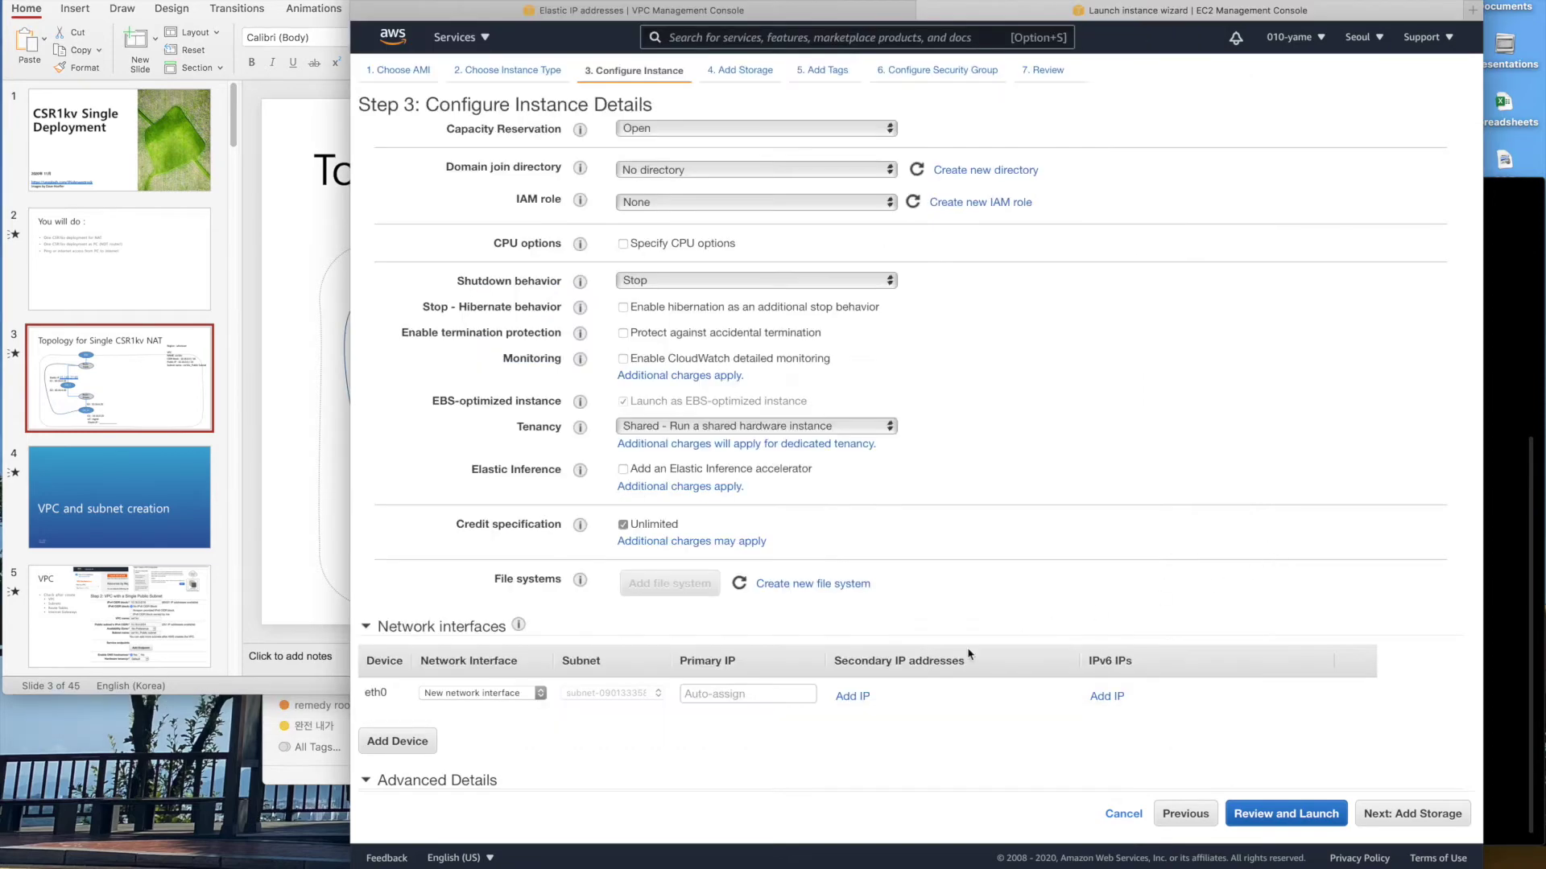
left_click(724, 694)
key("super+v")
scroll(813, 741, "down", 1)
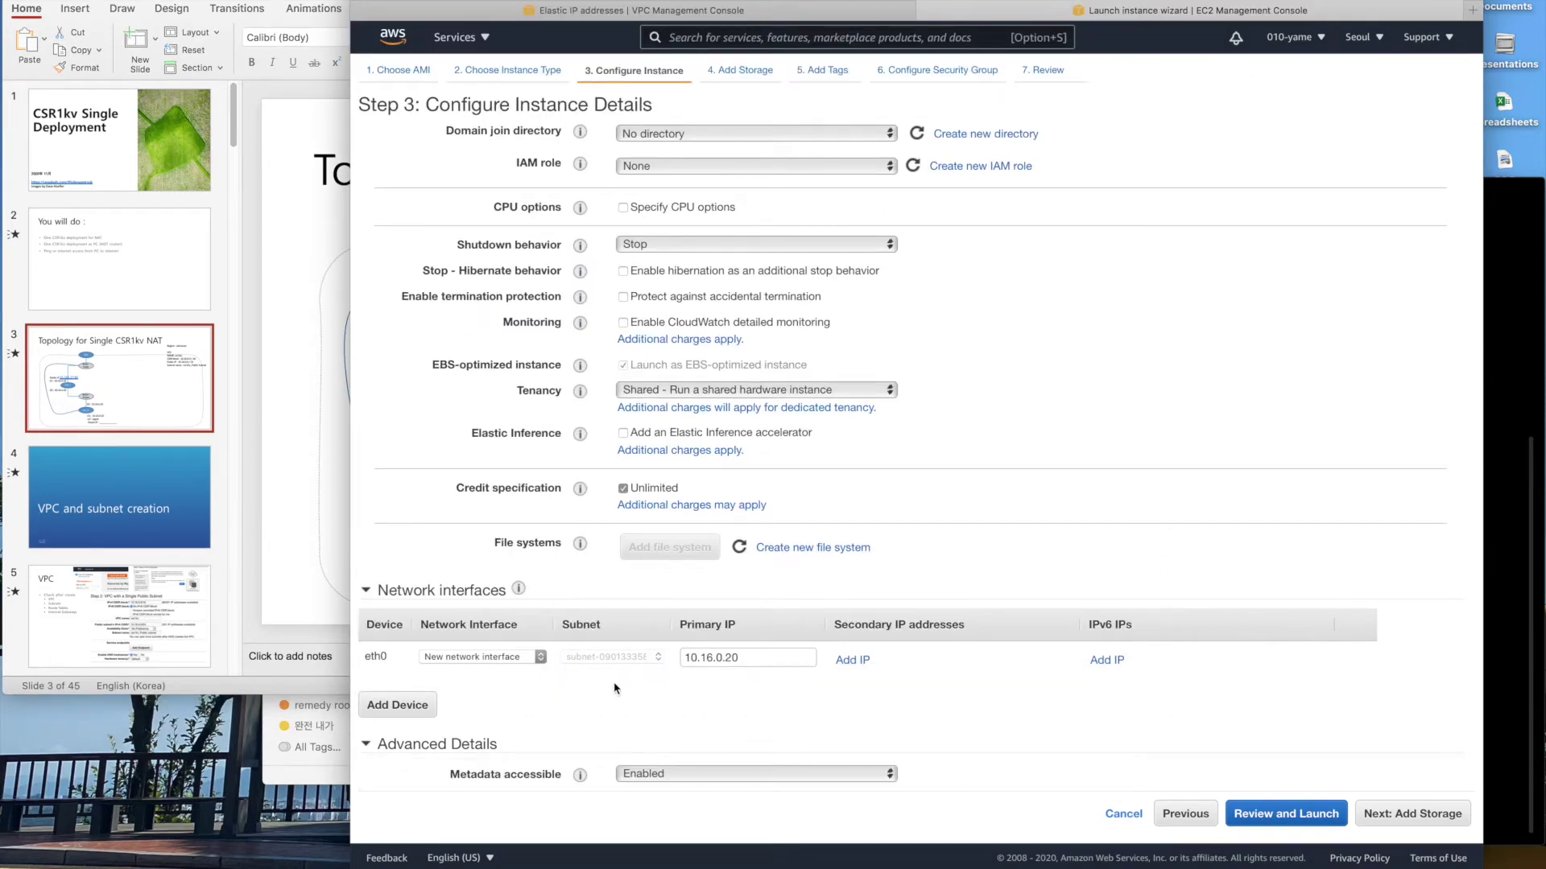
Keep the default storage, add no tags, and choose to assign an existing security group to the instance.
left_click(1398, 816)
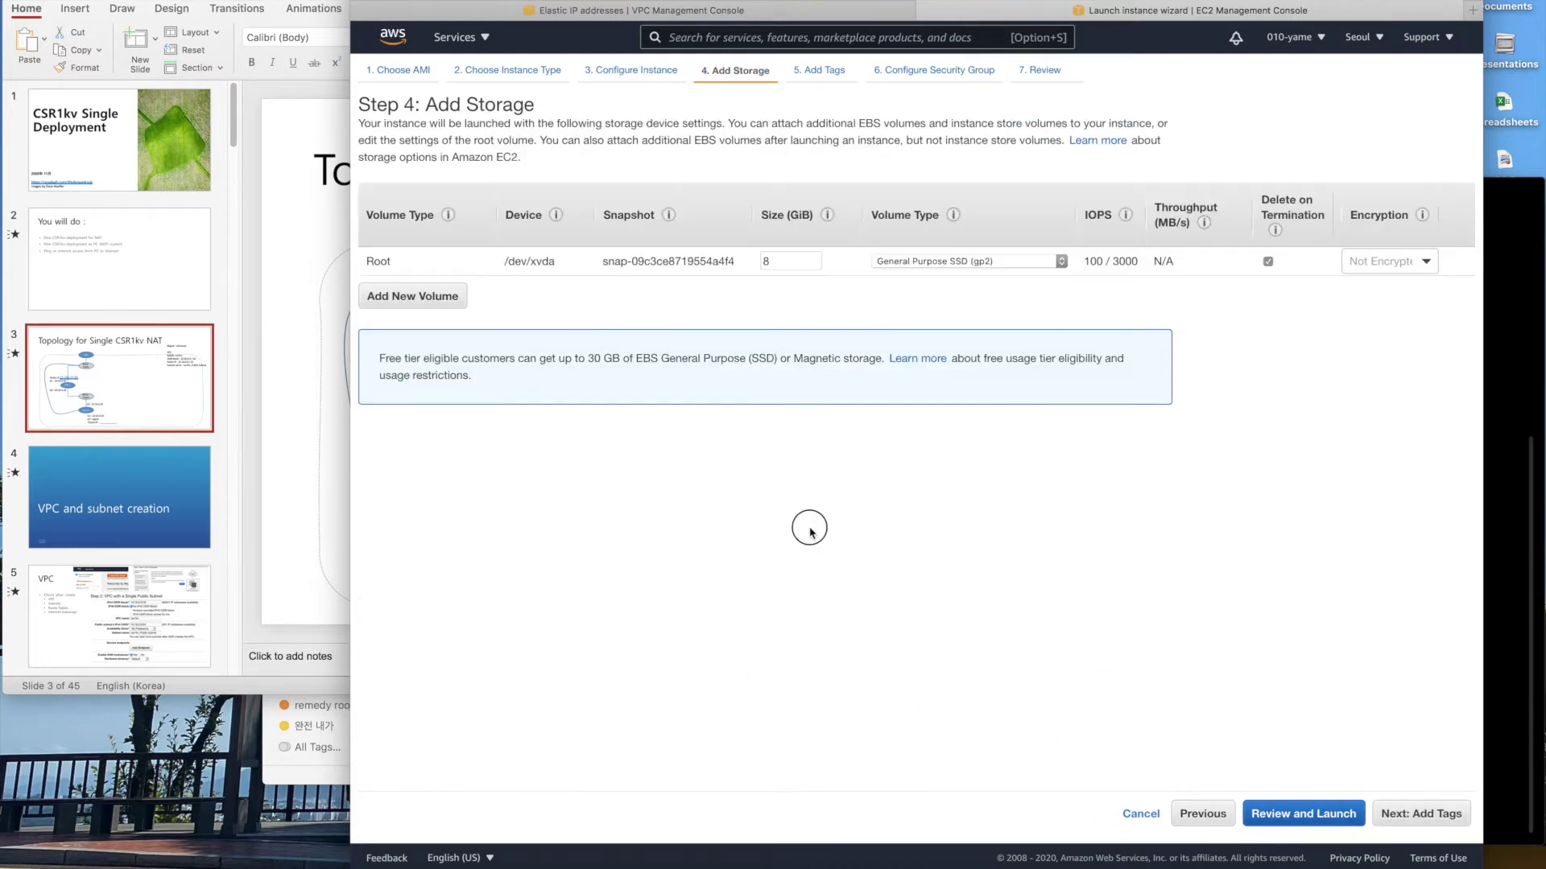
left_click(1378, 814)
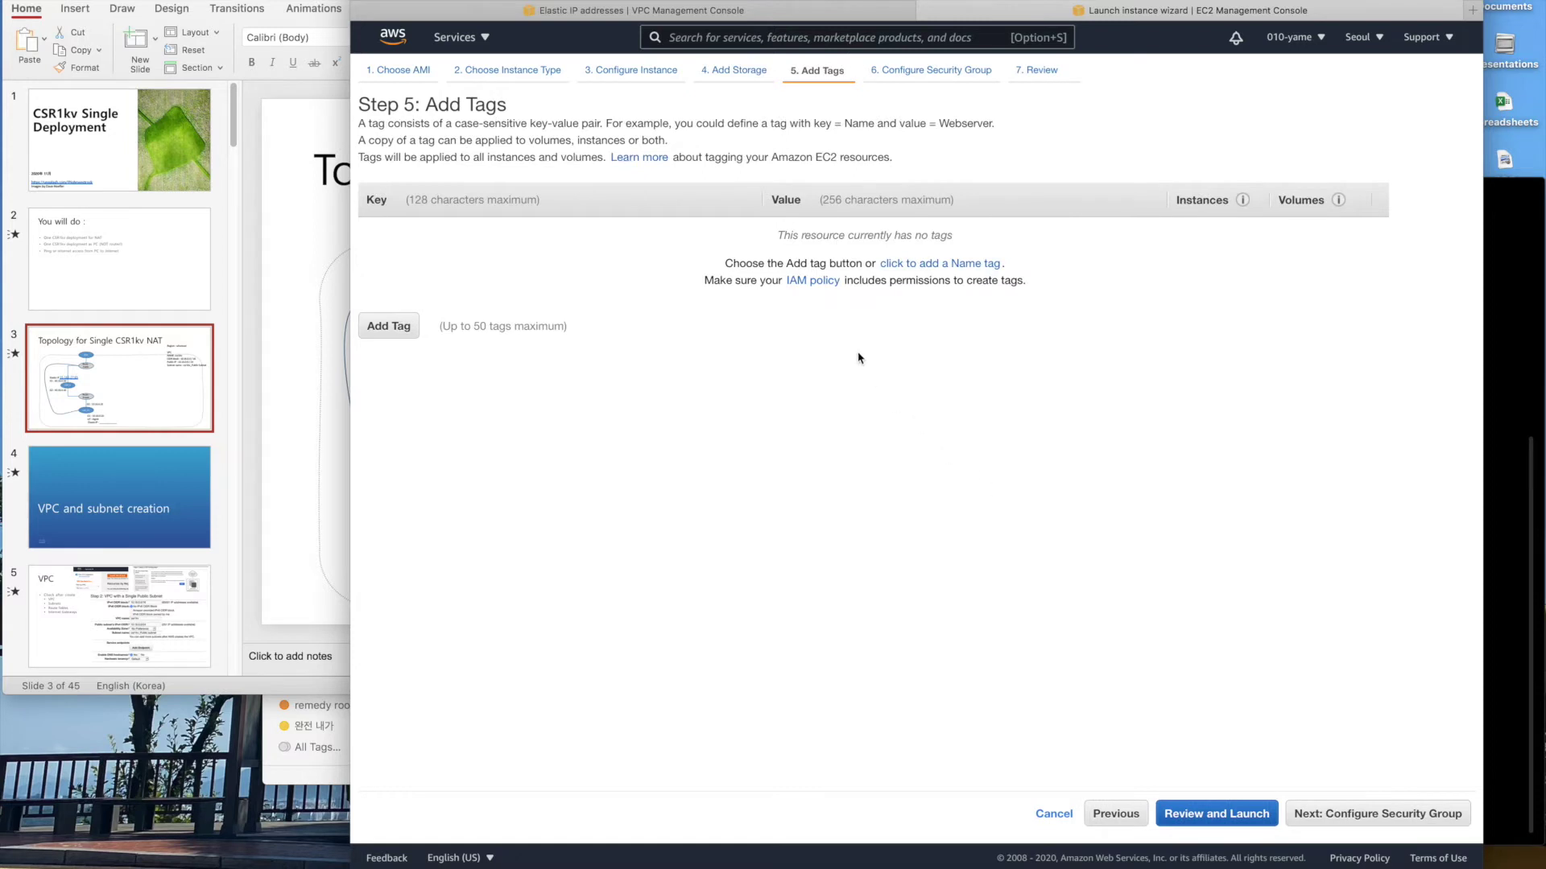
left_click(1401, 814)
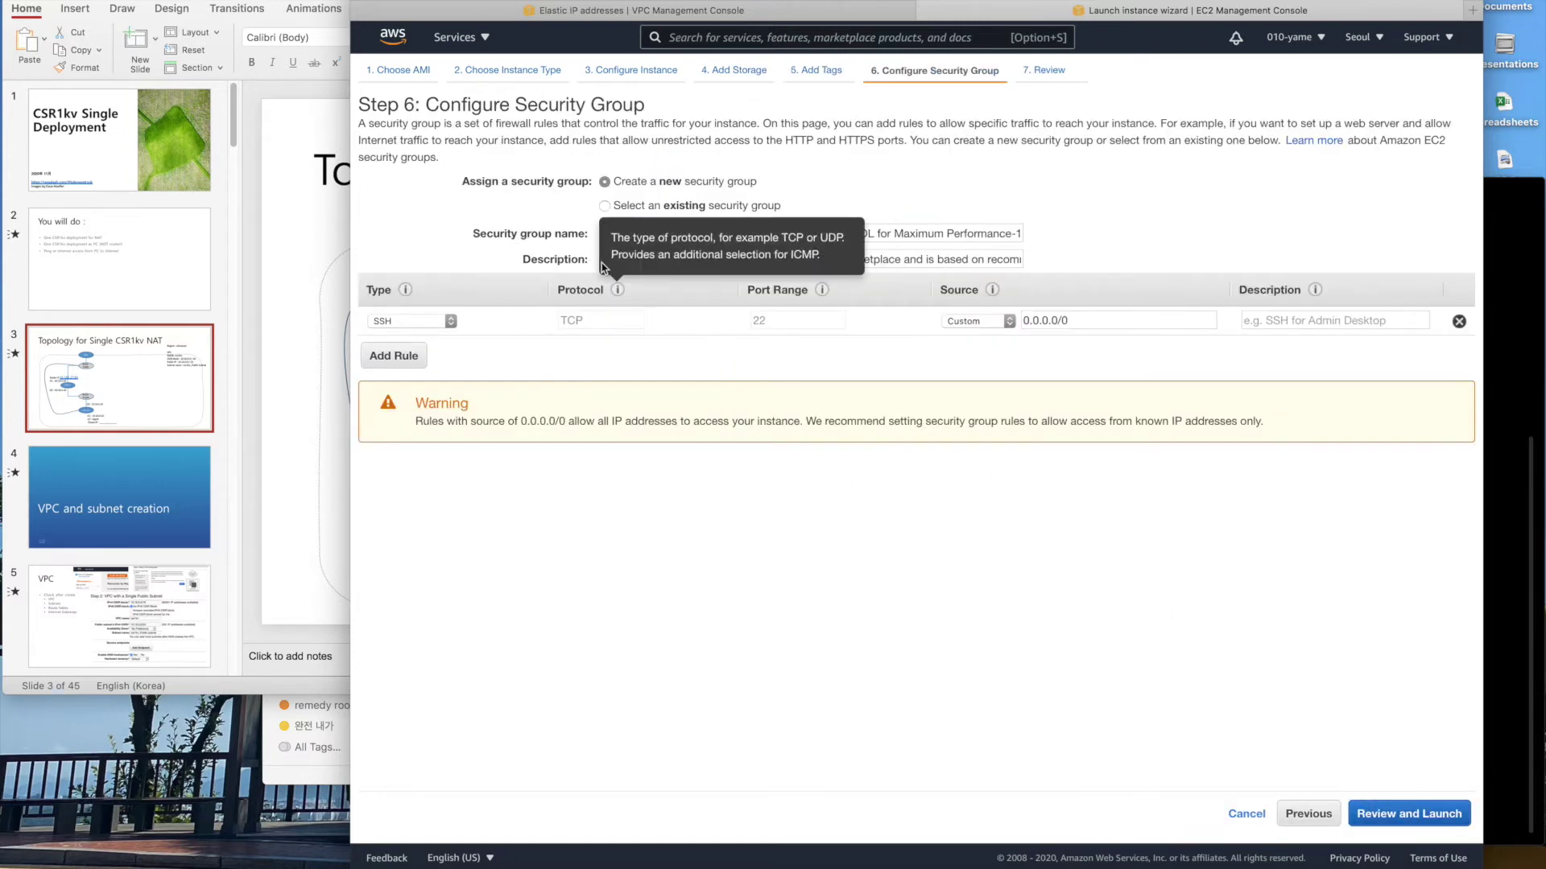
left_click(656, 202)
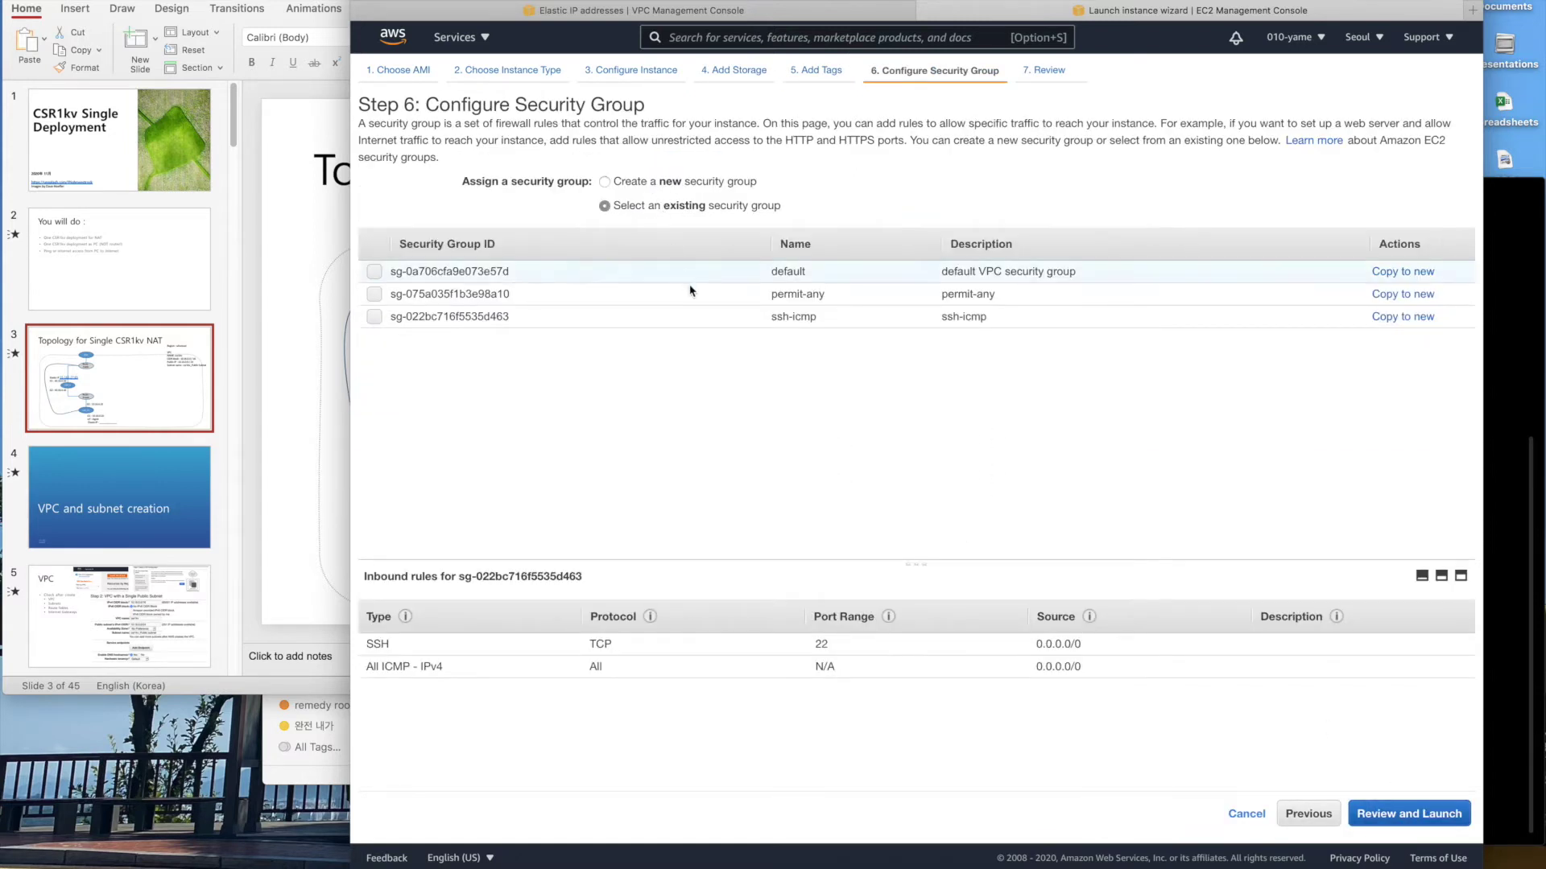
Assign the existing ssh-icmp security group and launch the instance with the yame2 key pair, acknowledging access to its private key file.
left_click(375, 317)
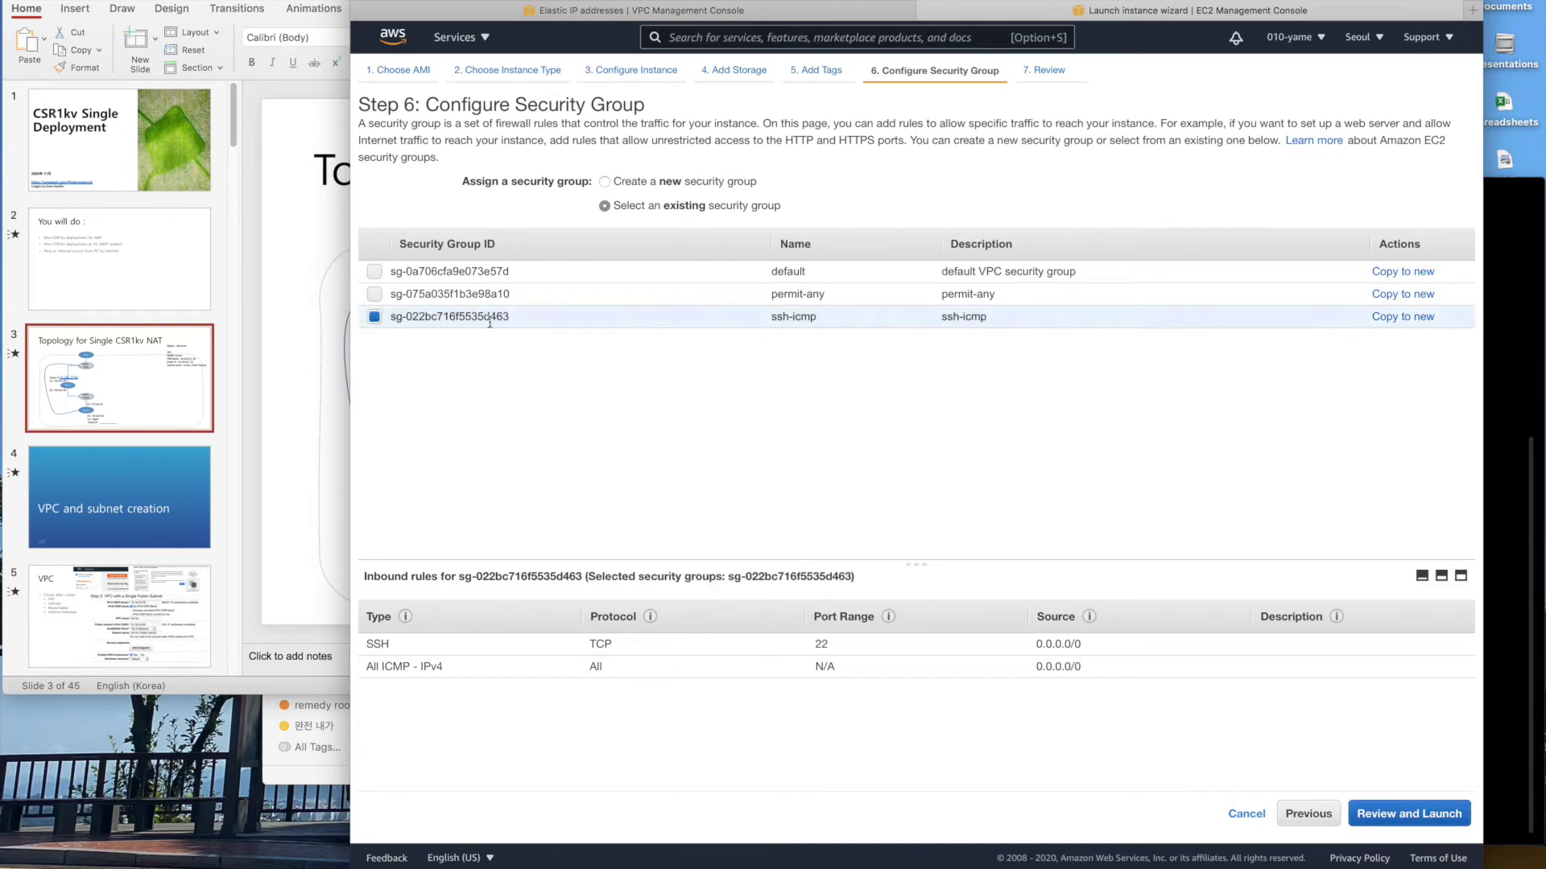
left_click(1387, 806)
left_click(1441, 813)
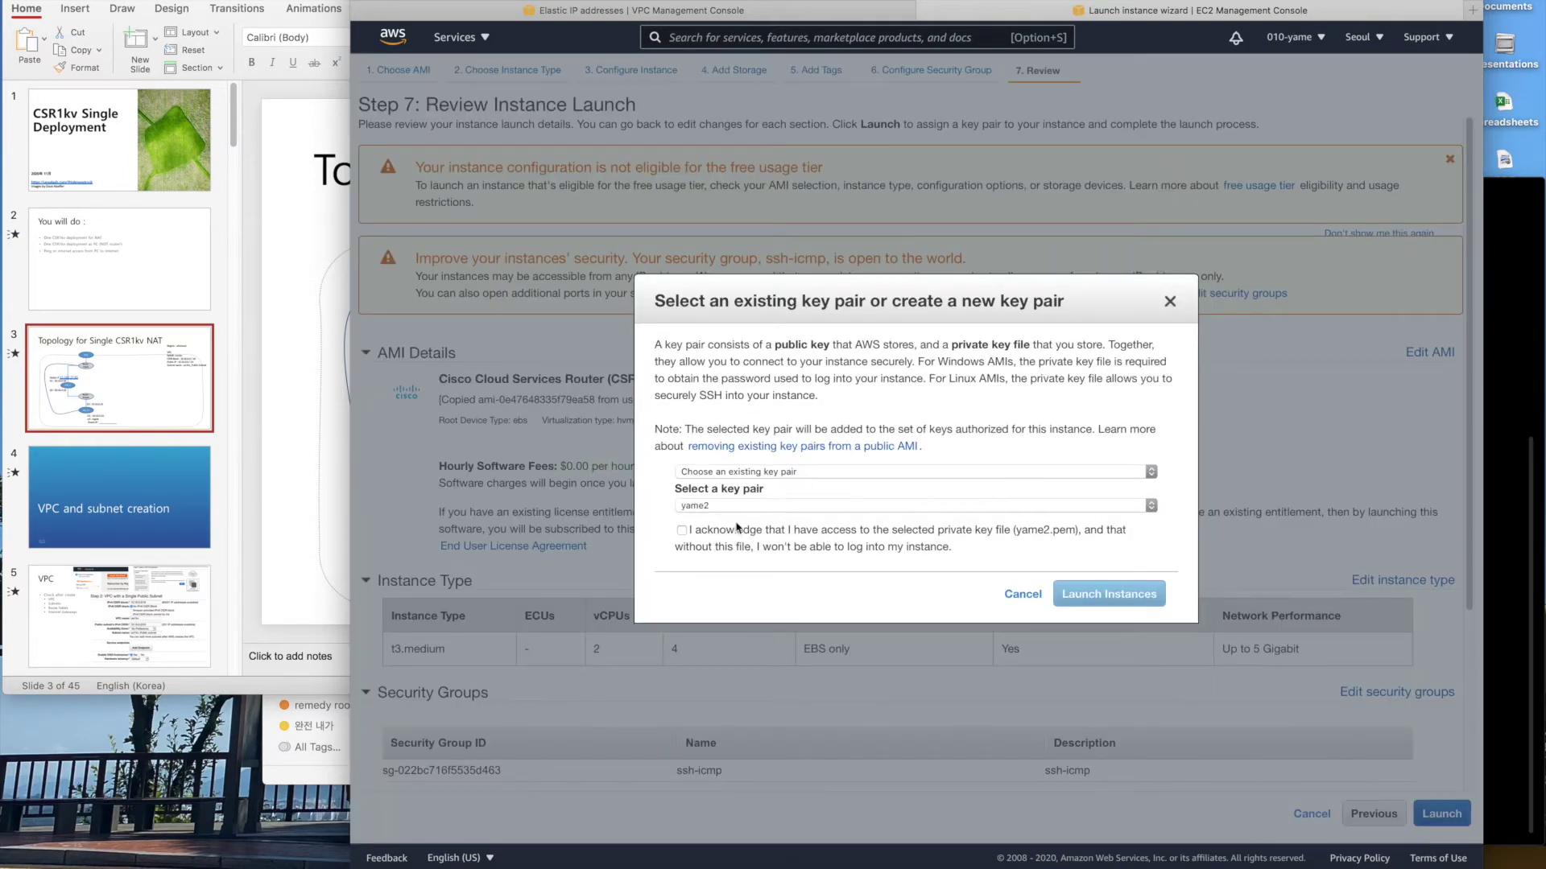
left_click(683, 531)
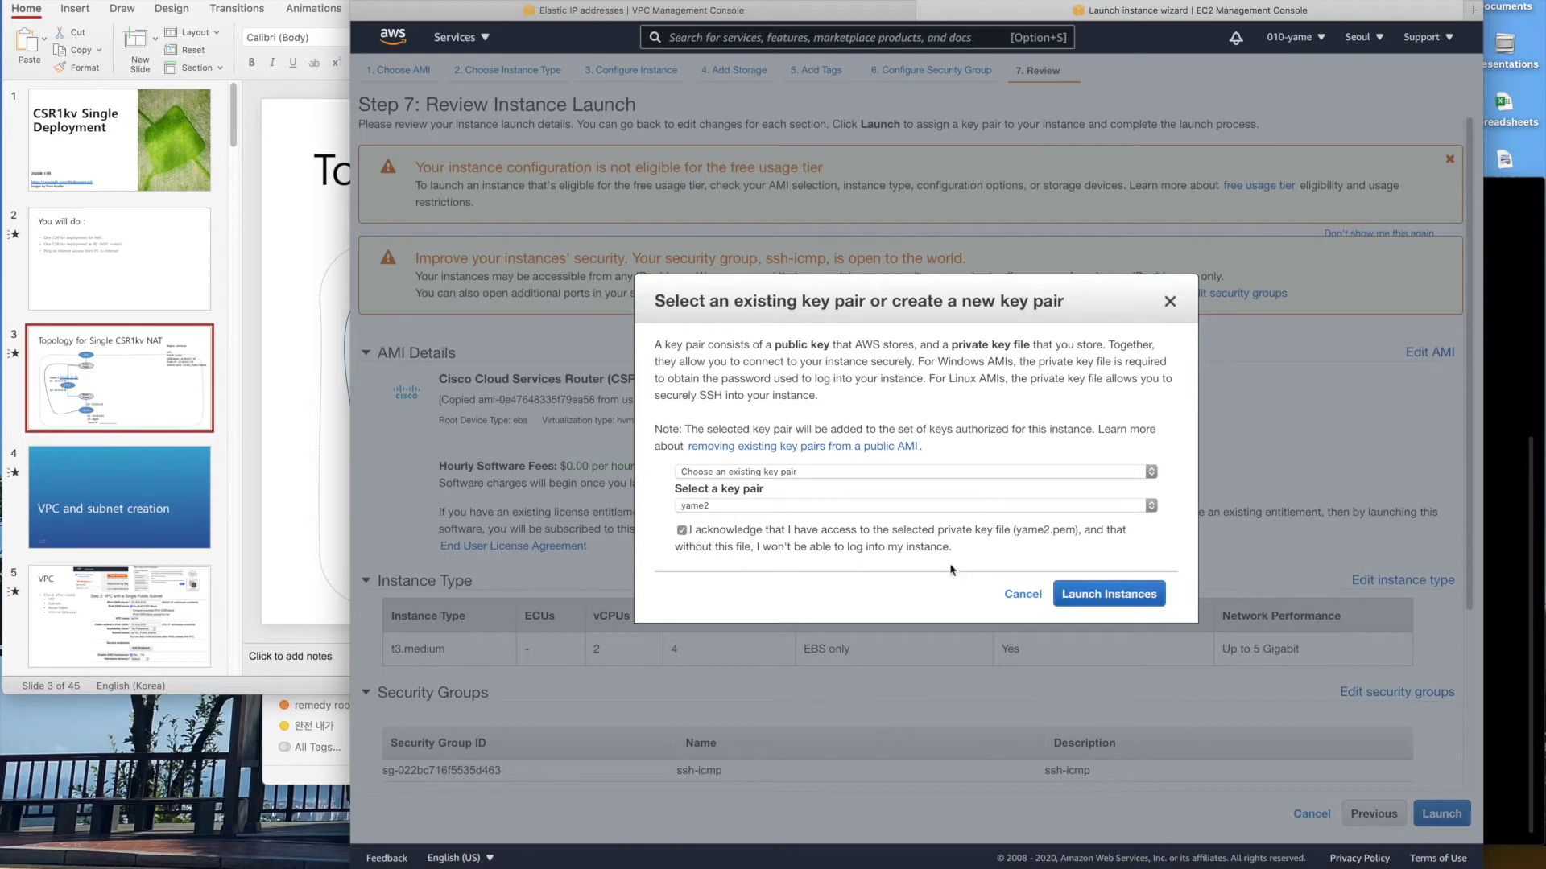
left_click(1103, 596)
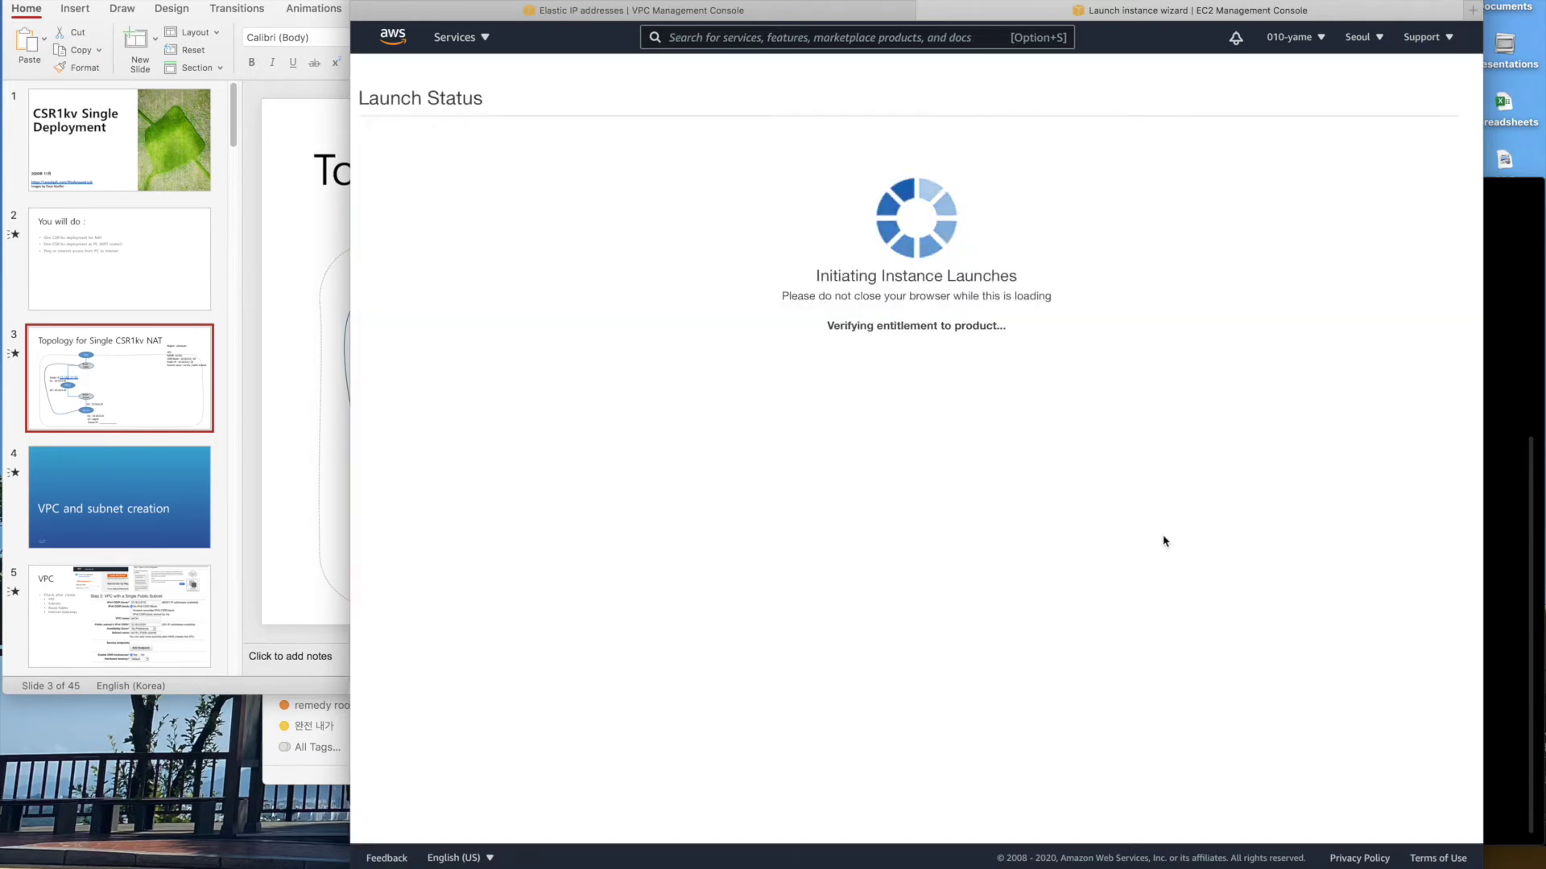
Allocate a new Elastic IP address in the VPC console.
left_click(768, 16)
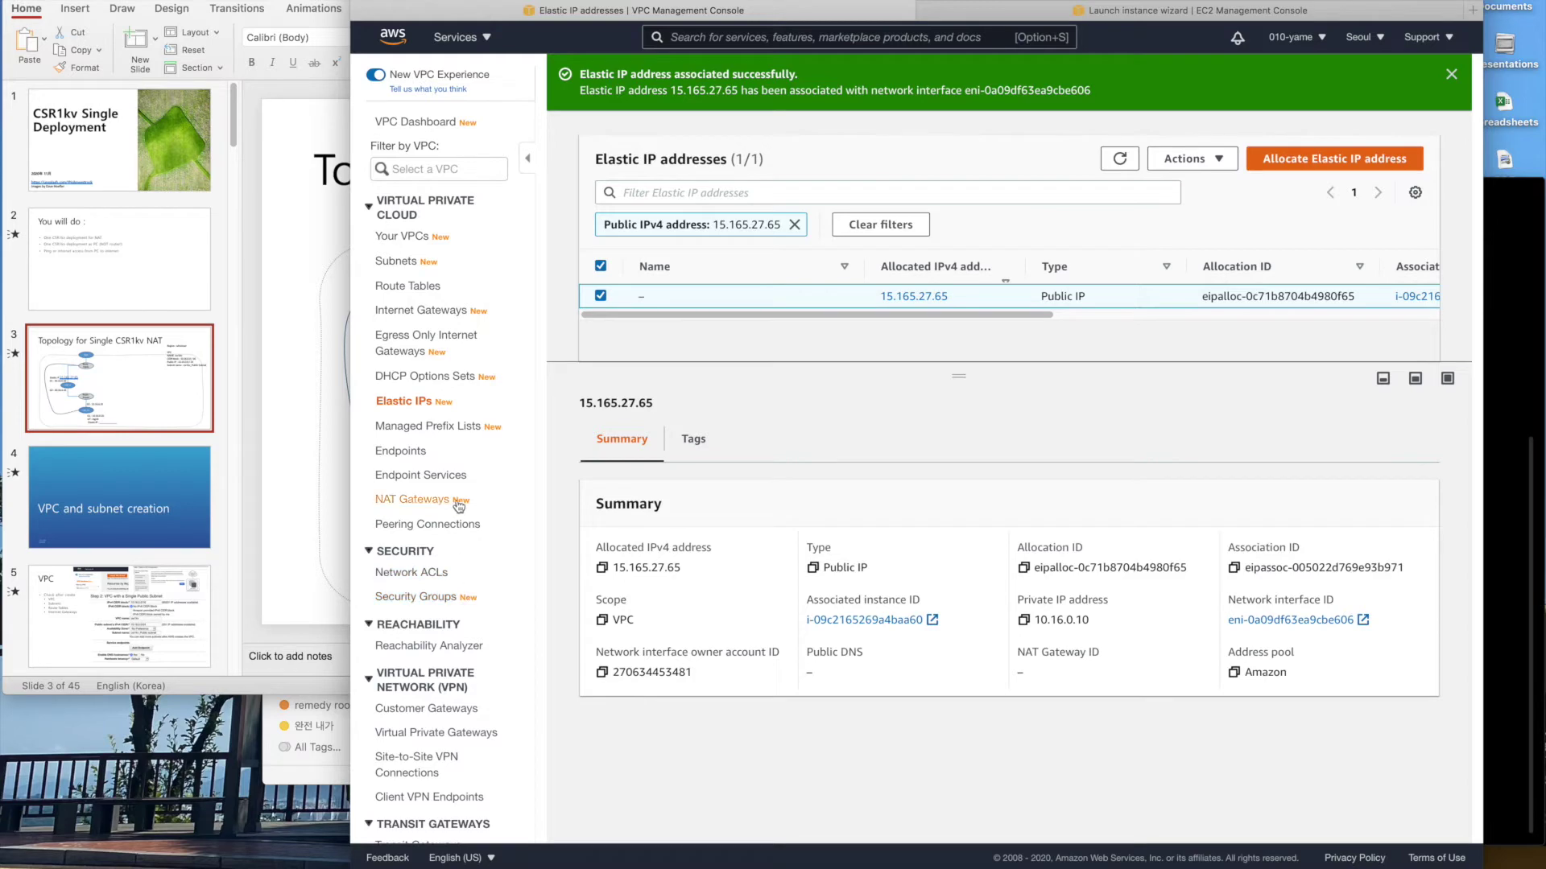
left_click(431, 402)
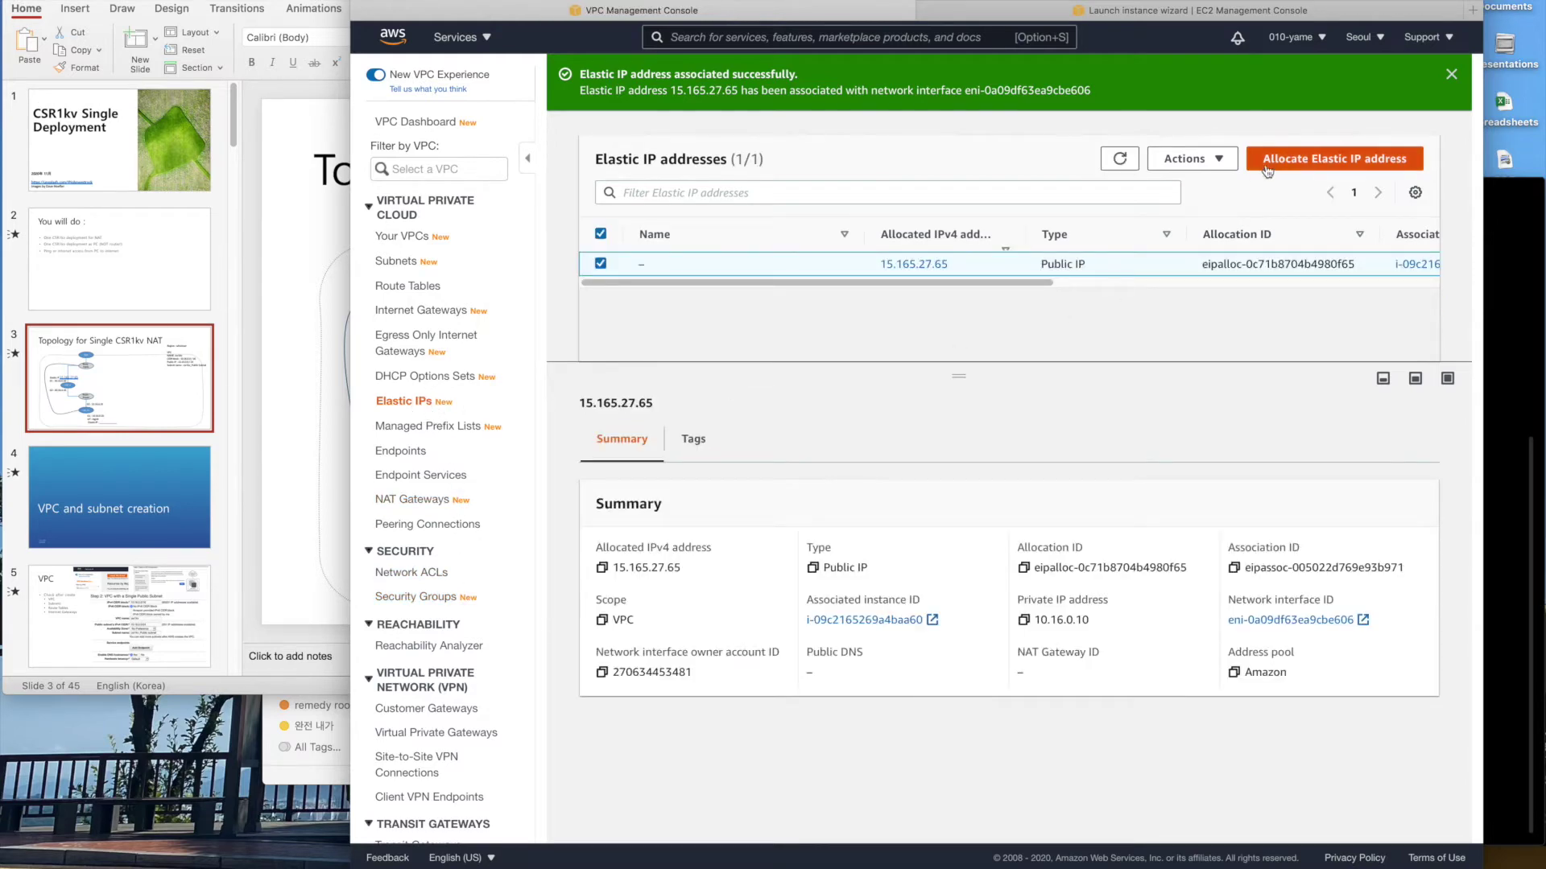
left_click(1271, 160)
left_click(988, 572)
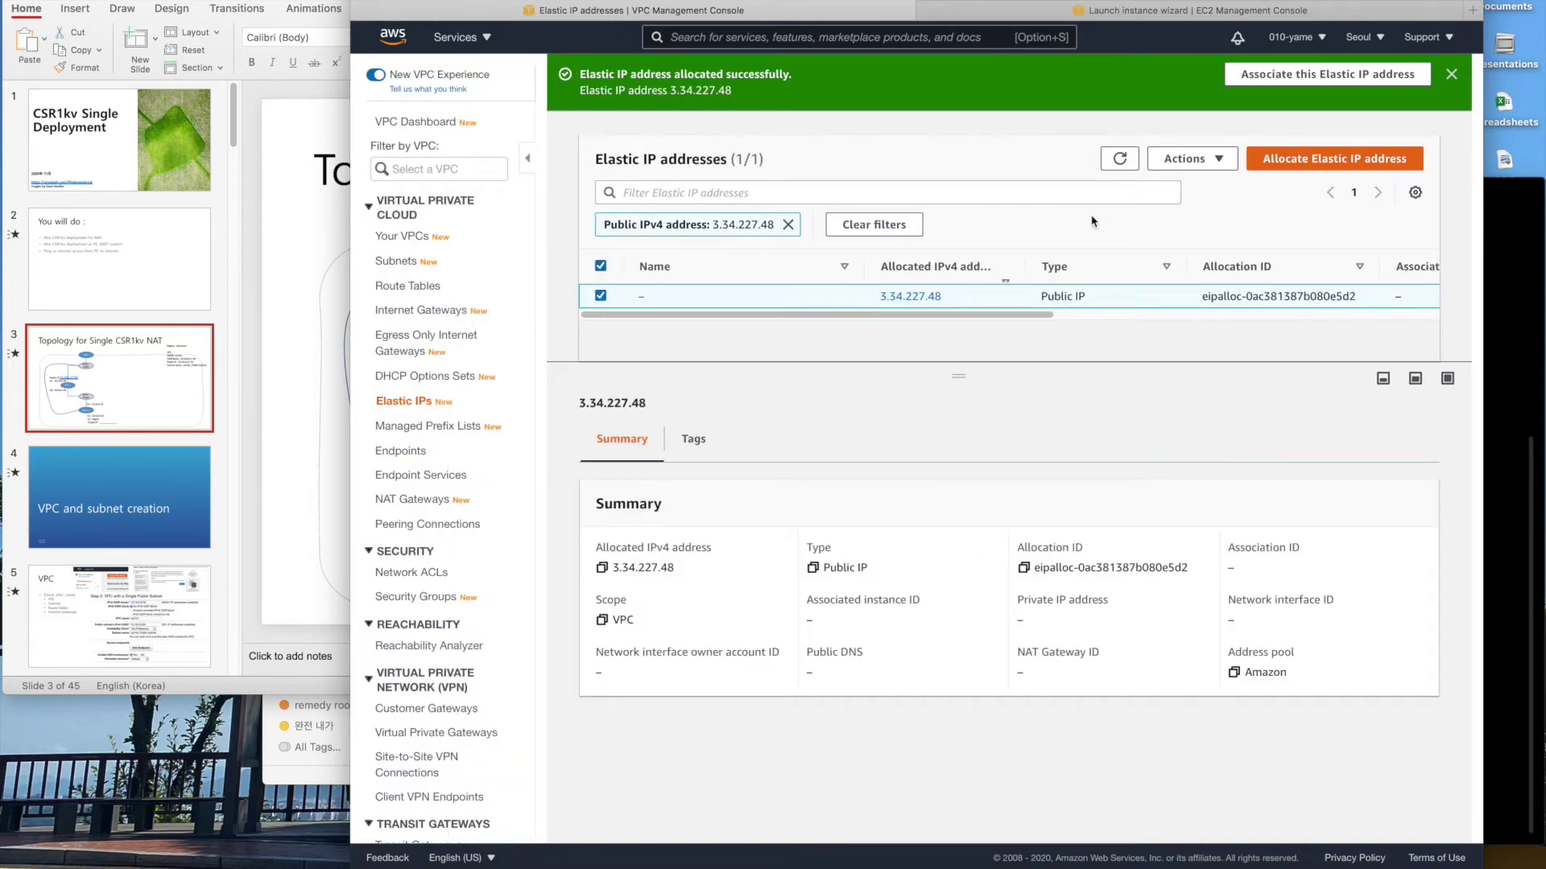
Clear the address filter and name the 15.165.27.65 Elastic IP csr1.
left_click(788, 225)
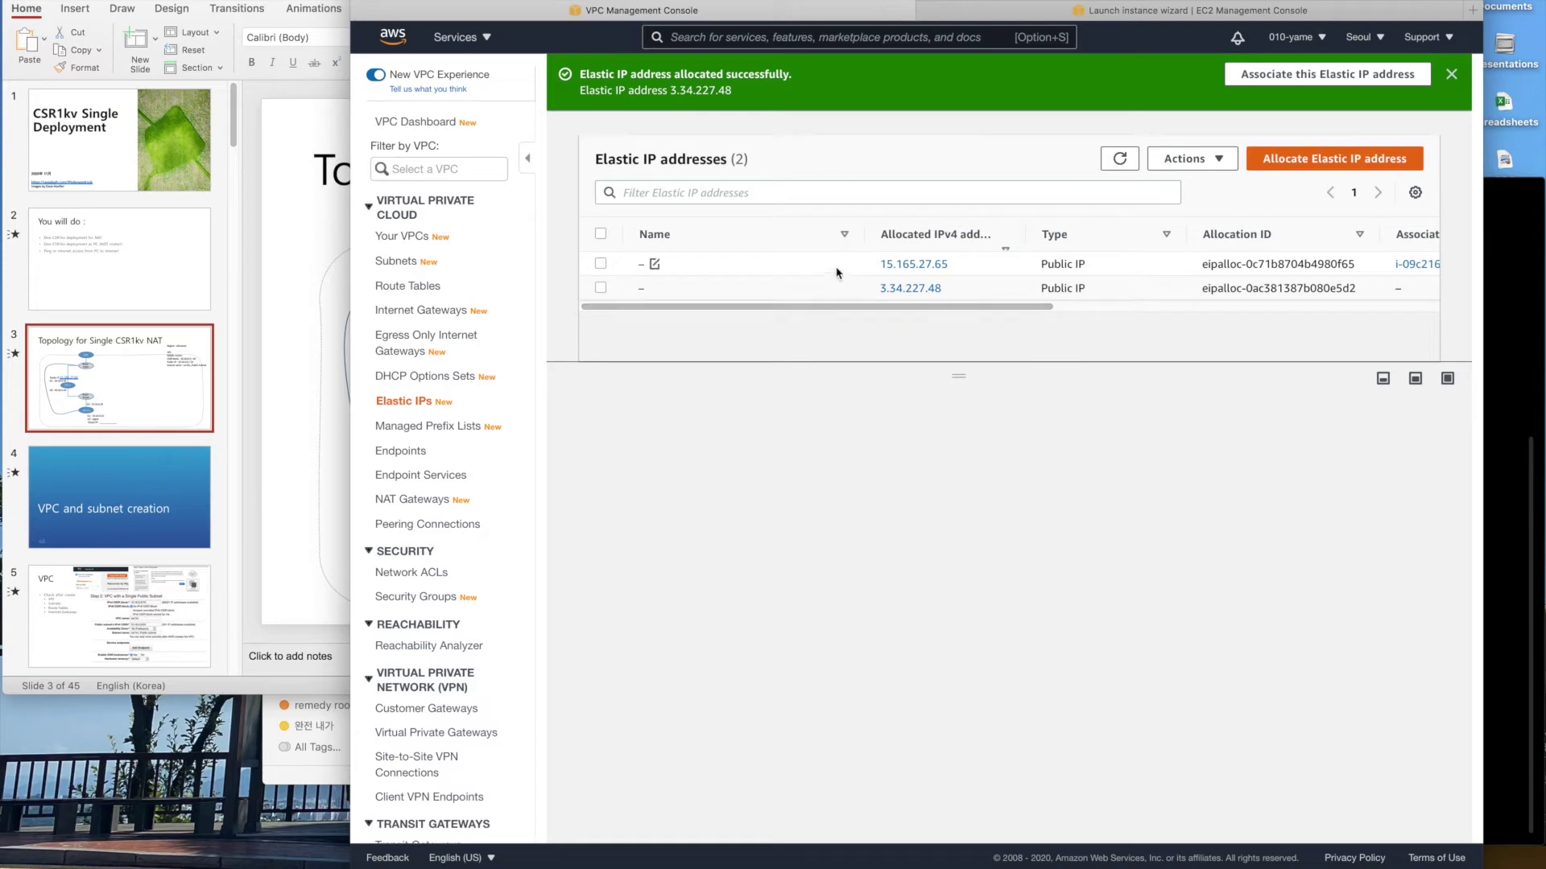
left_click(656, 264)
type("csr1")
key("Return")
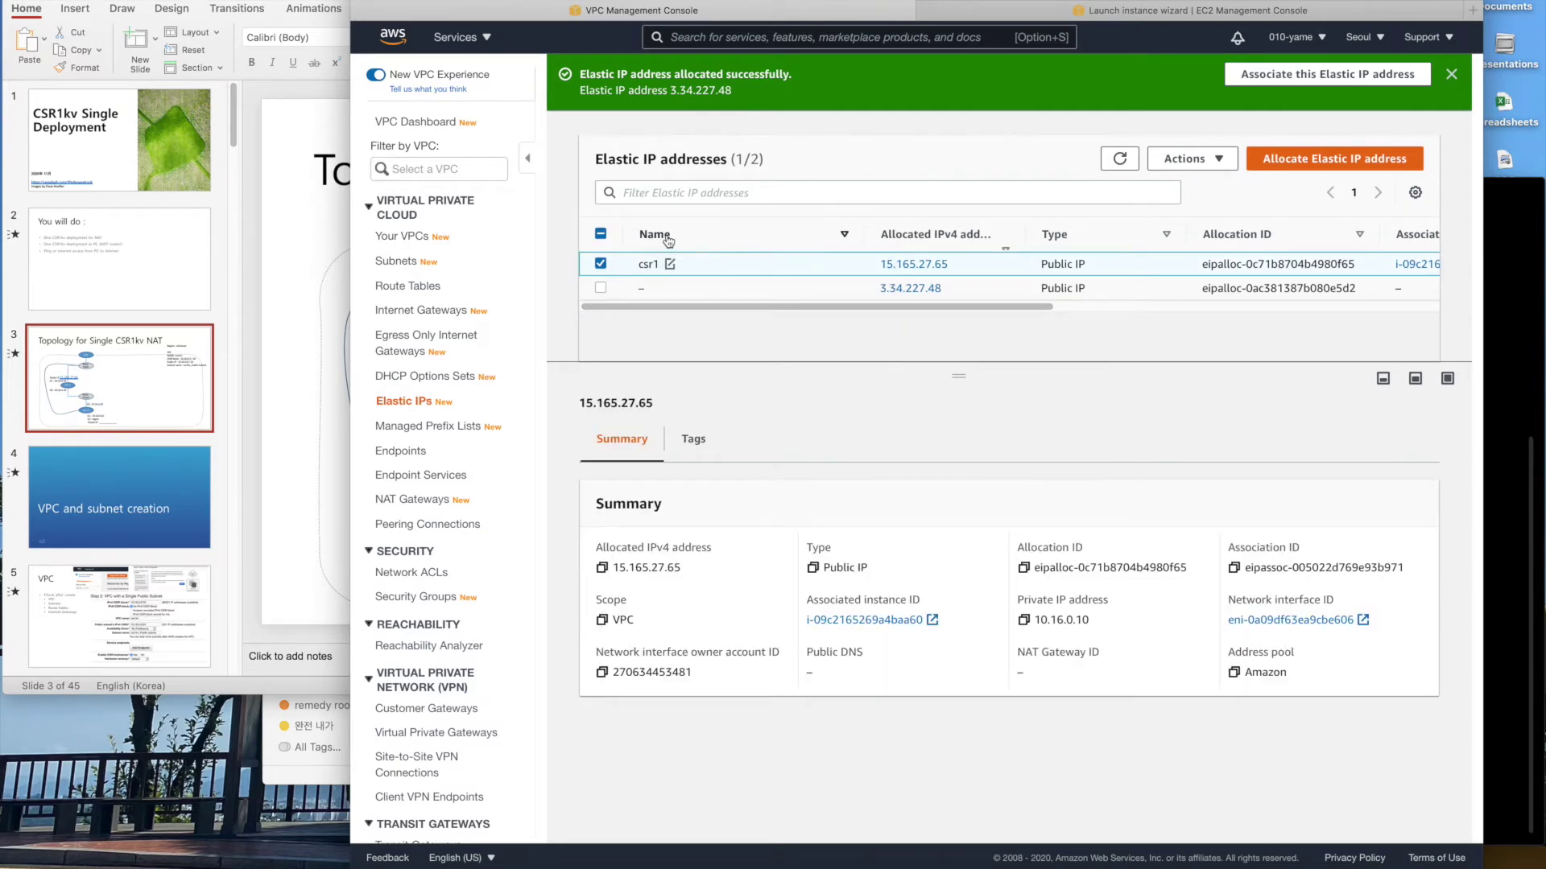
Name the newly allocated Elastic IP csr-pc.
left_click(654, 288)
type("c")
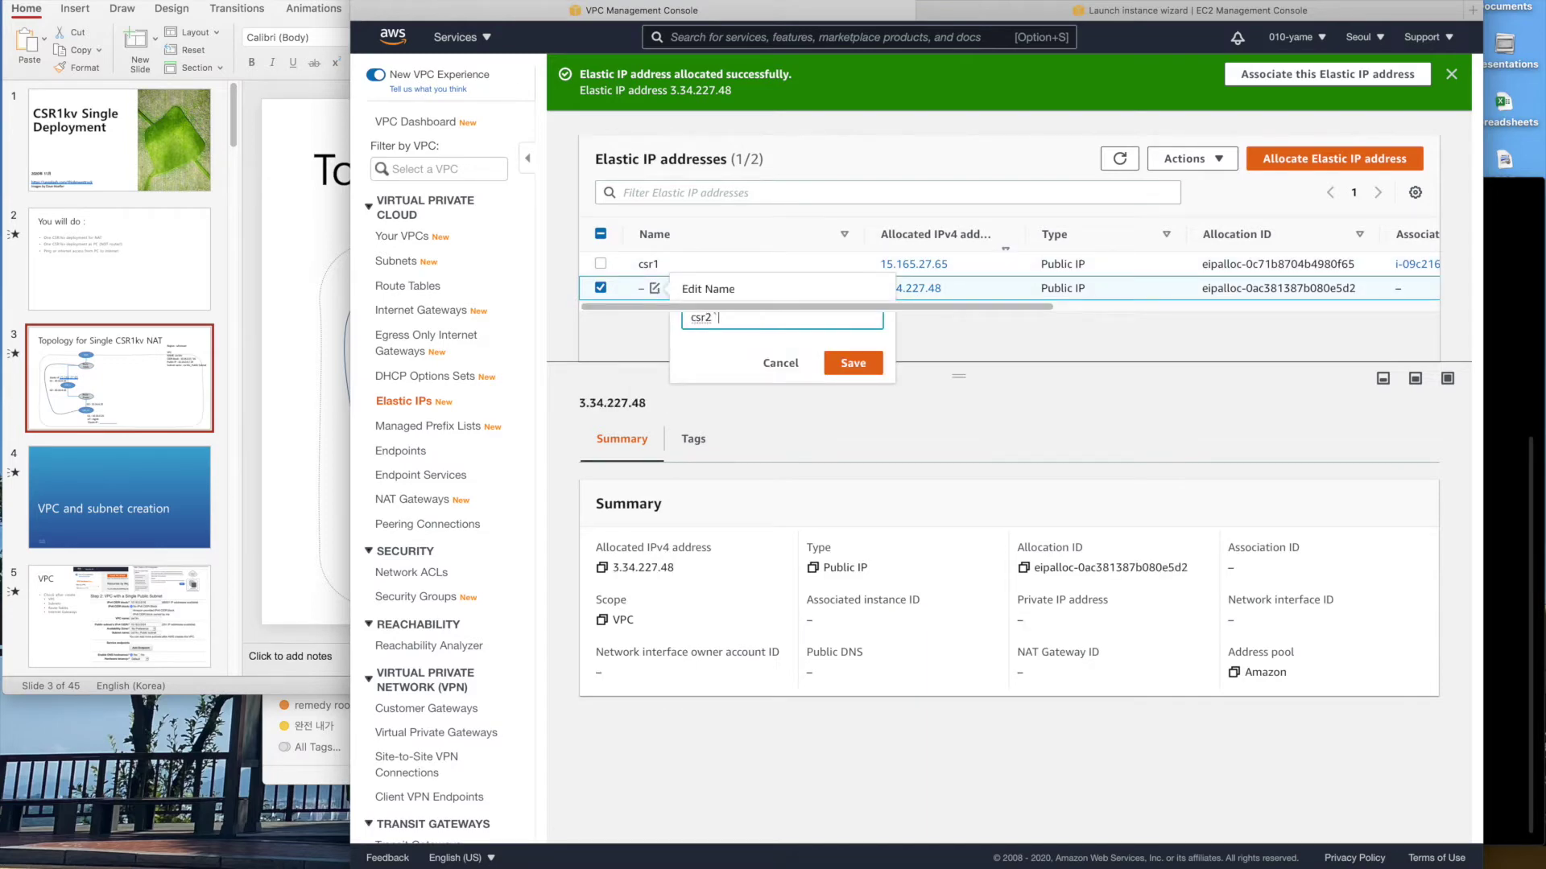
type("sr-p")
key("Return")
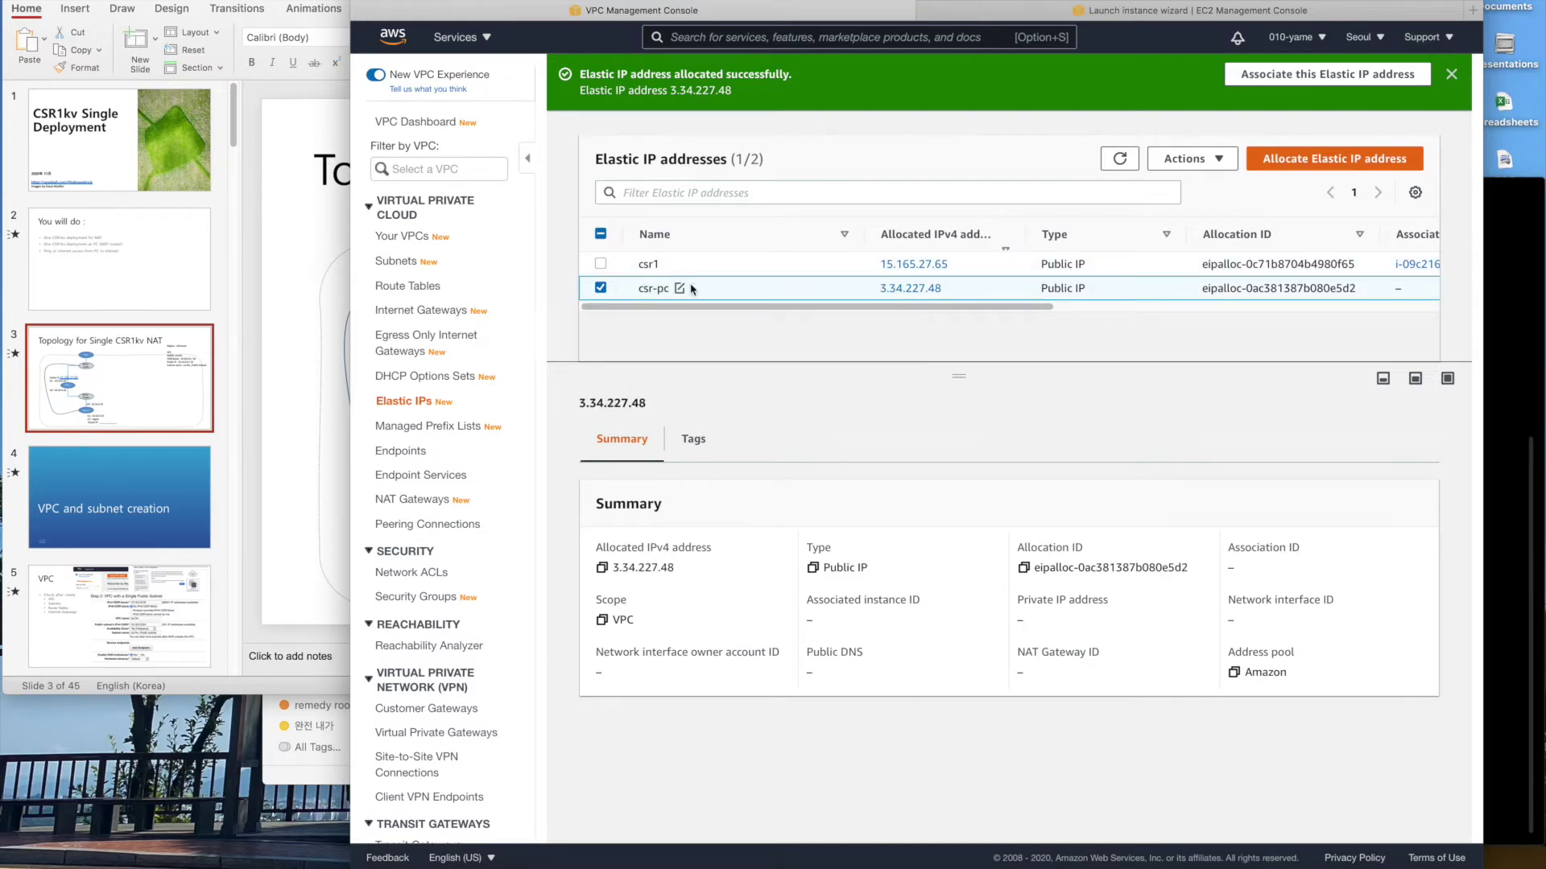
Associate the csr-pc Elastic IP with network interface eni-0700e8b6691da9428 and its private address 10.16.0.20.
left_click_drag(715, 307, 672, 314)
left_click(1196, 161)
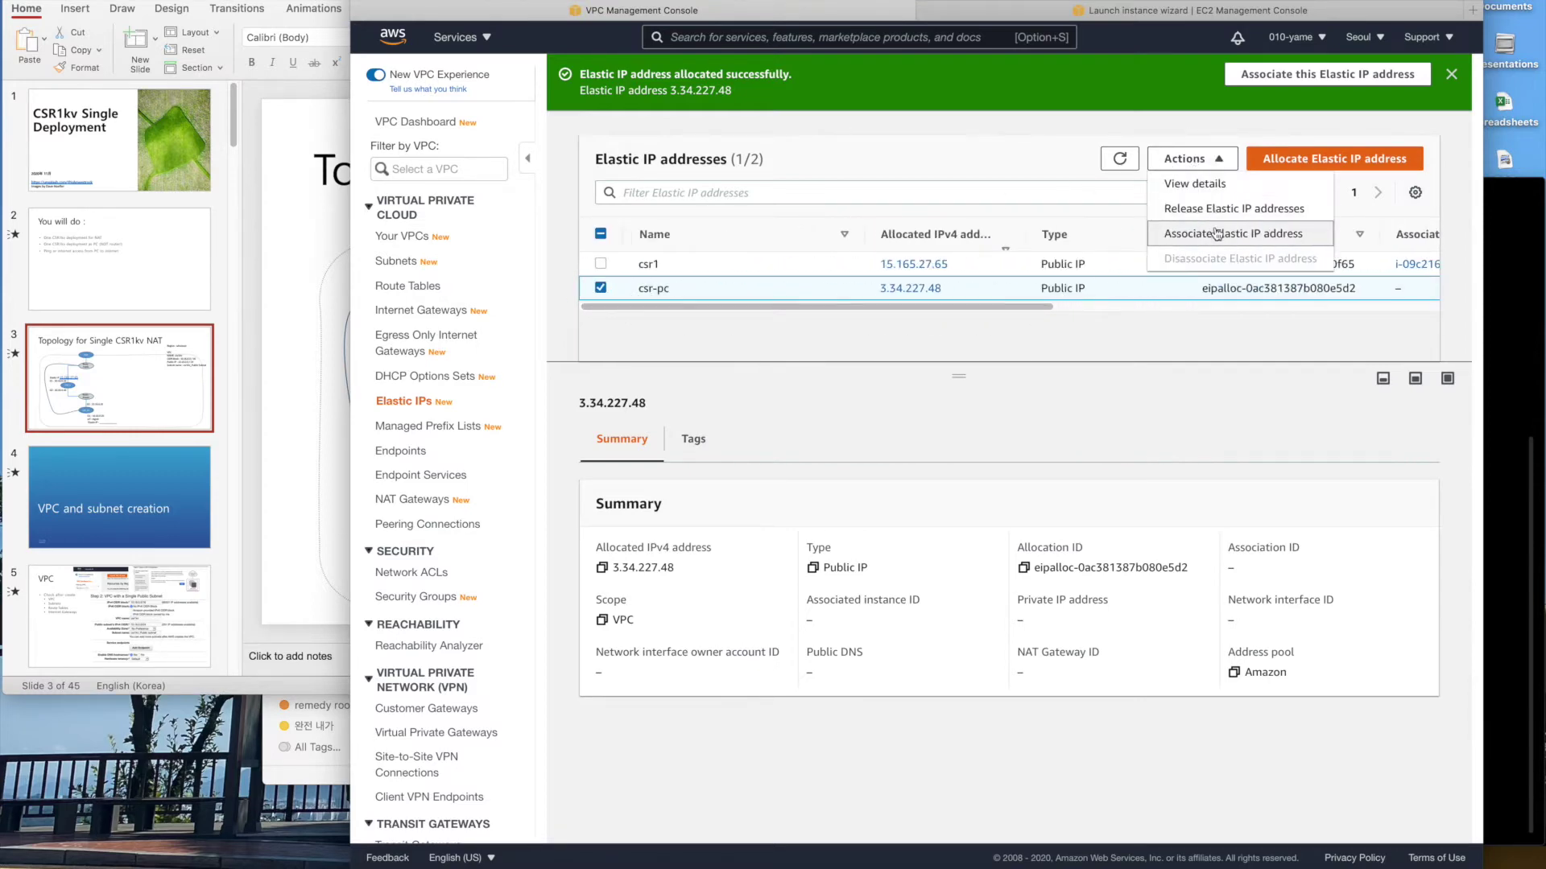
left_click(1216, 235)
left_click(415, 295)
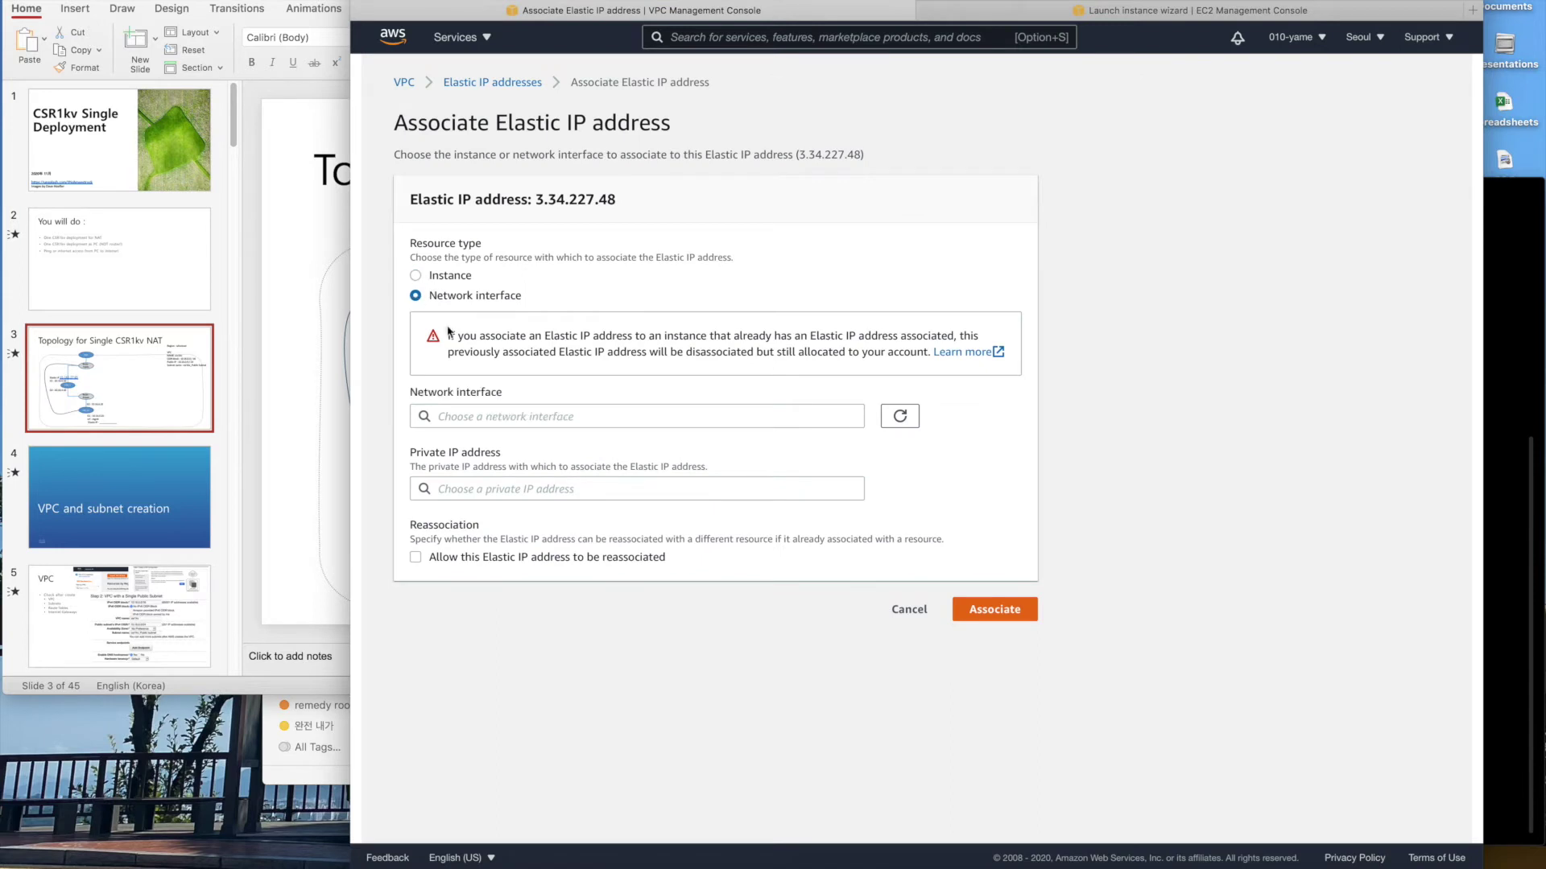
left_click(547, 416)
left_click(663, 448)
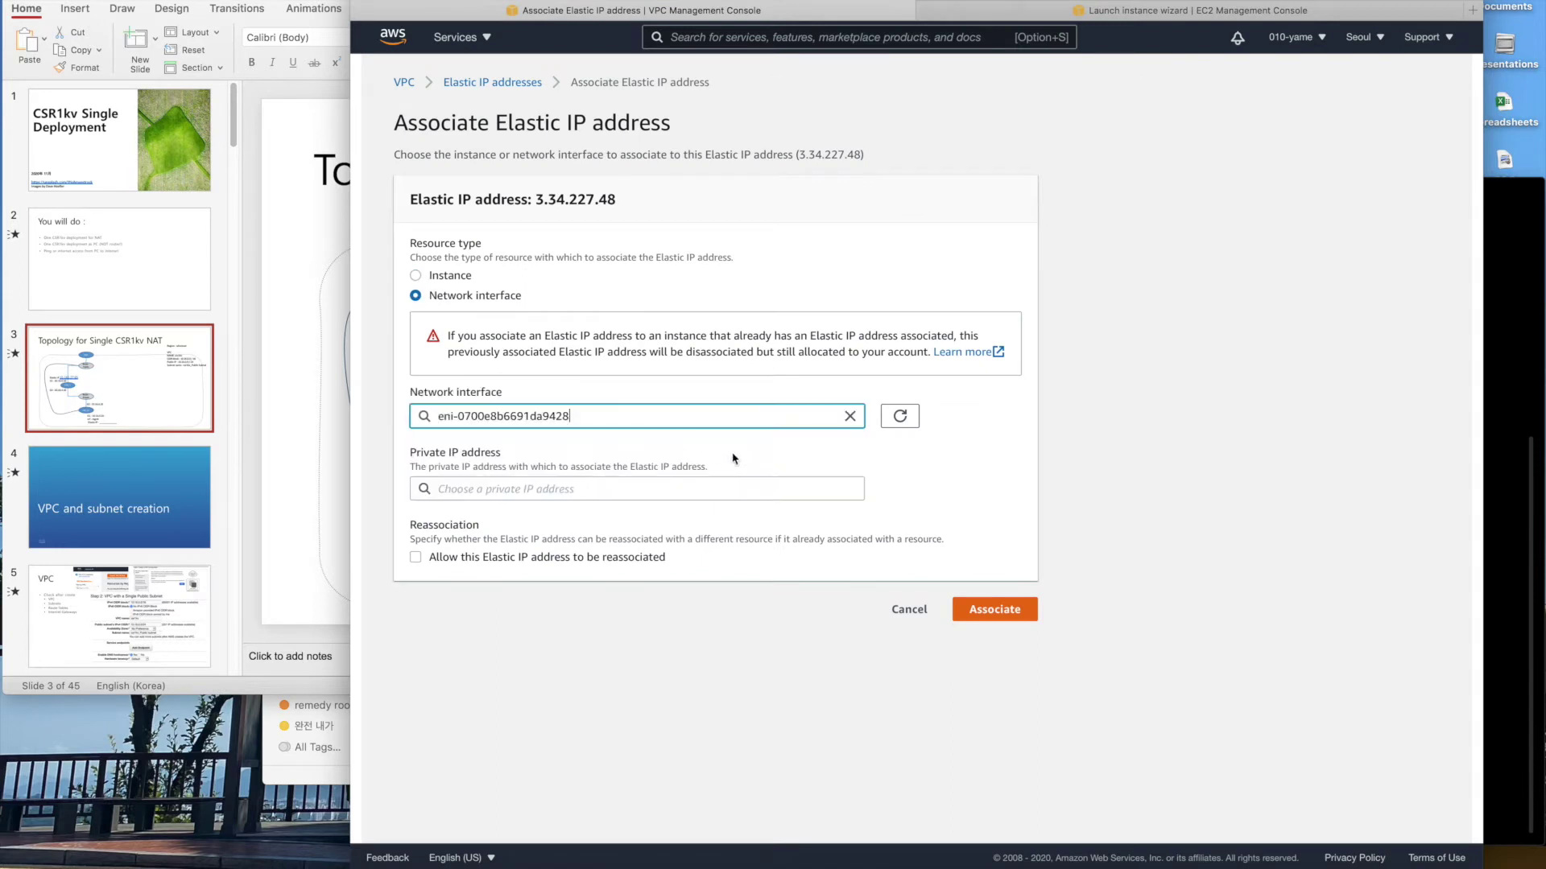
left_click(612, 493)
left_click(703, 520)
left_click(1002, 607)
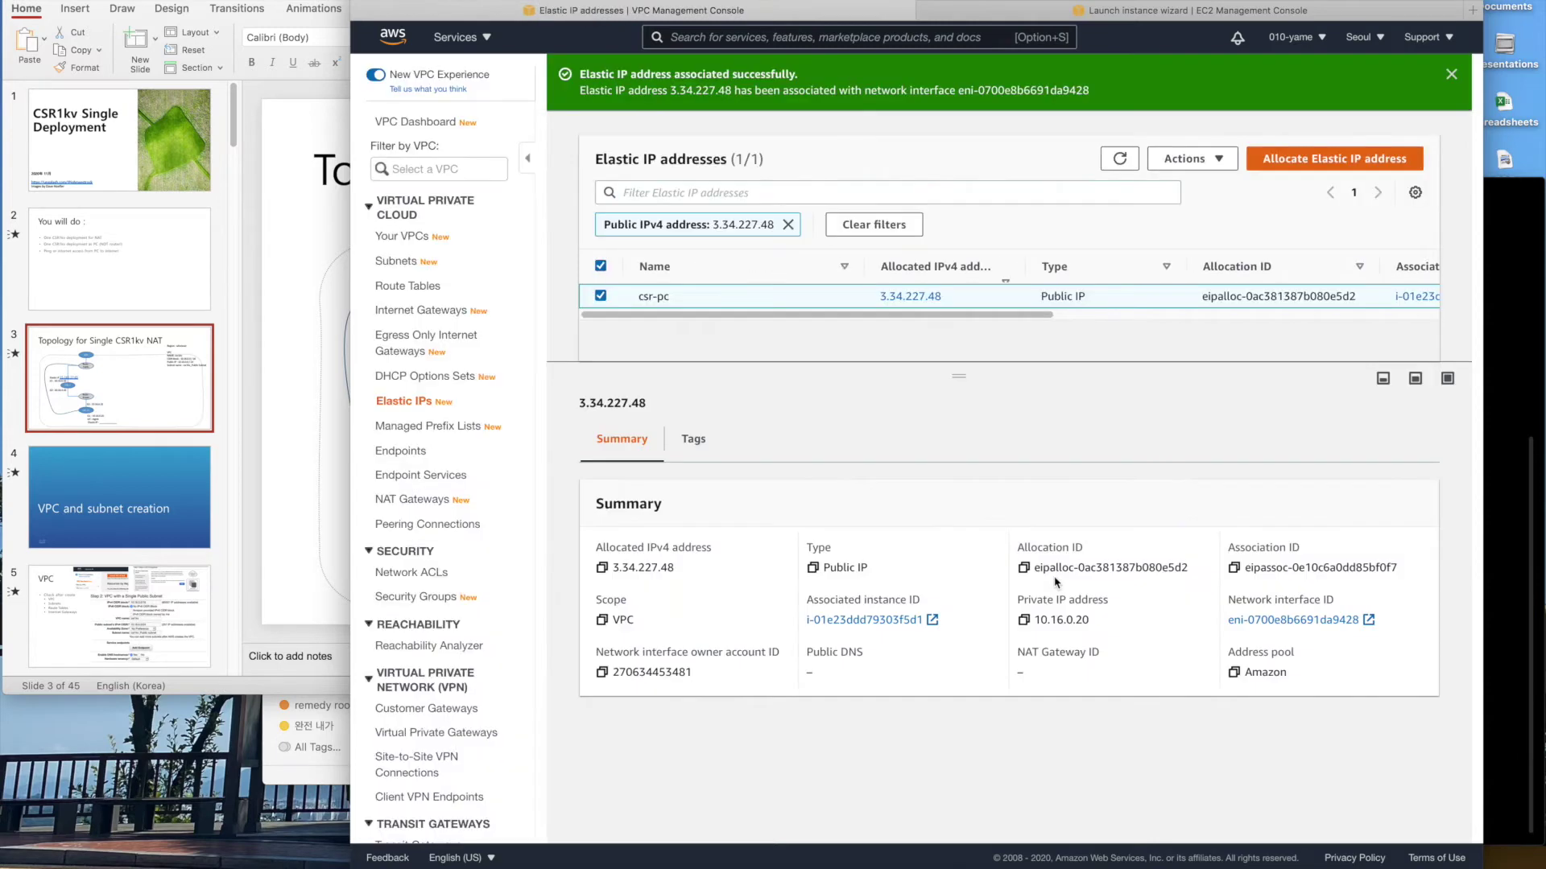
Copy the csr-pc Elastic IP address and switch to the topology slide in PowerPoint.
triple_click(956, 298)
key("super+c")
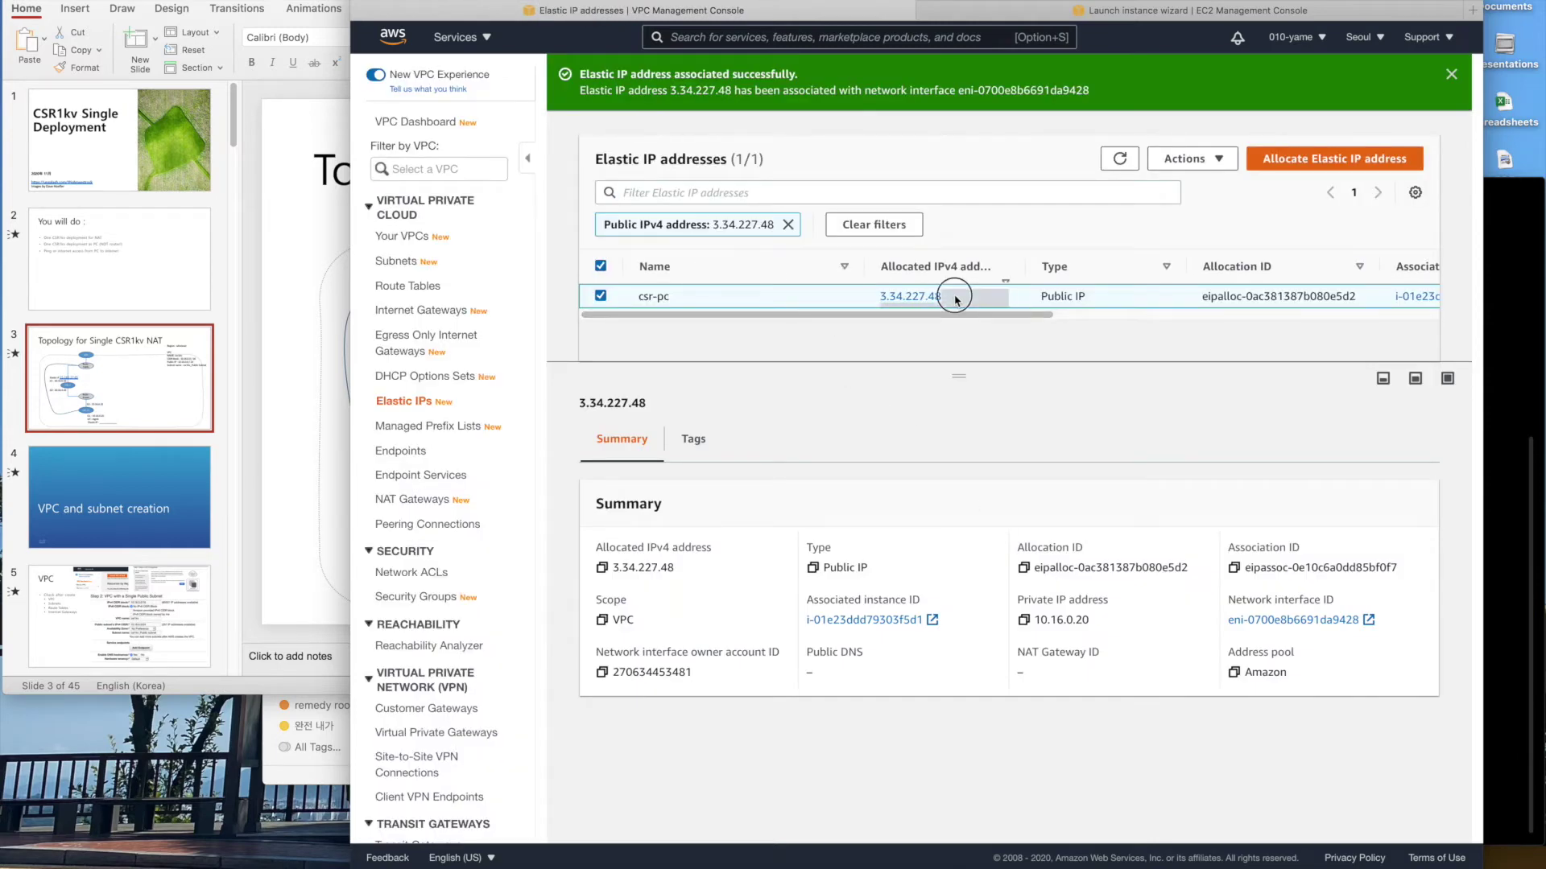
left_click(275, 535)
left_click(636, 585)
key("super+v")
left_click(752, 591)
key("super+v")
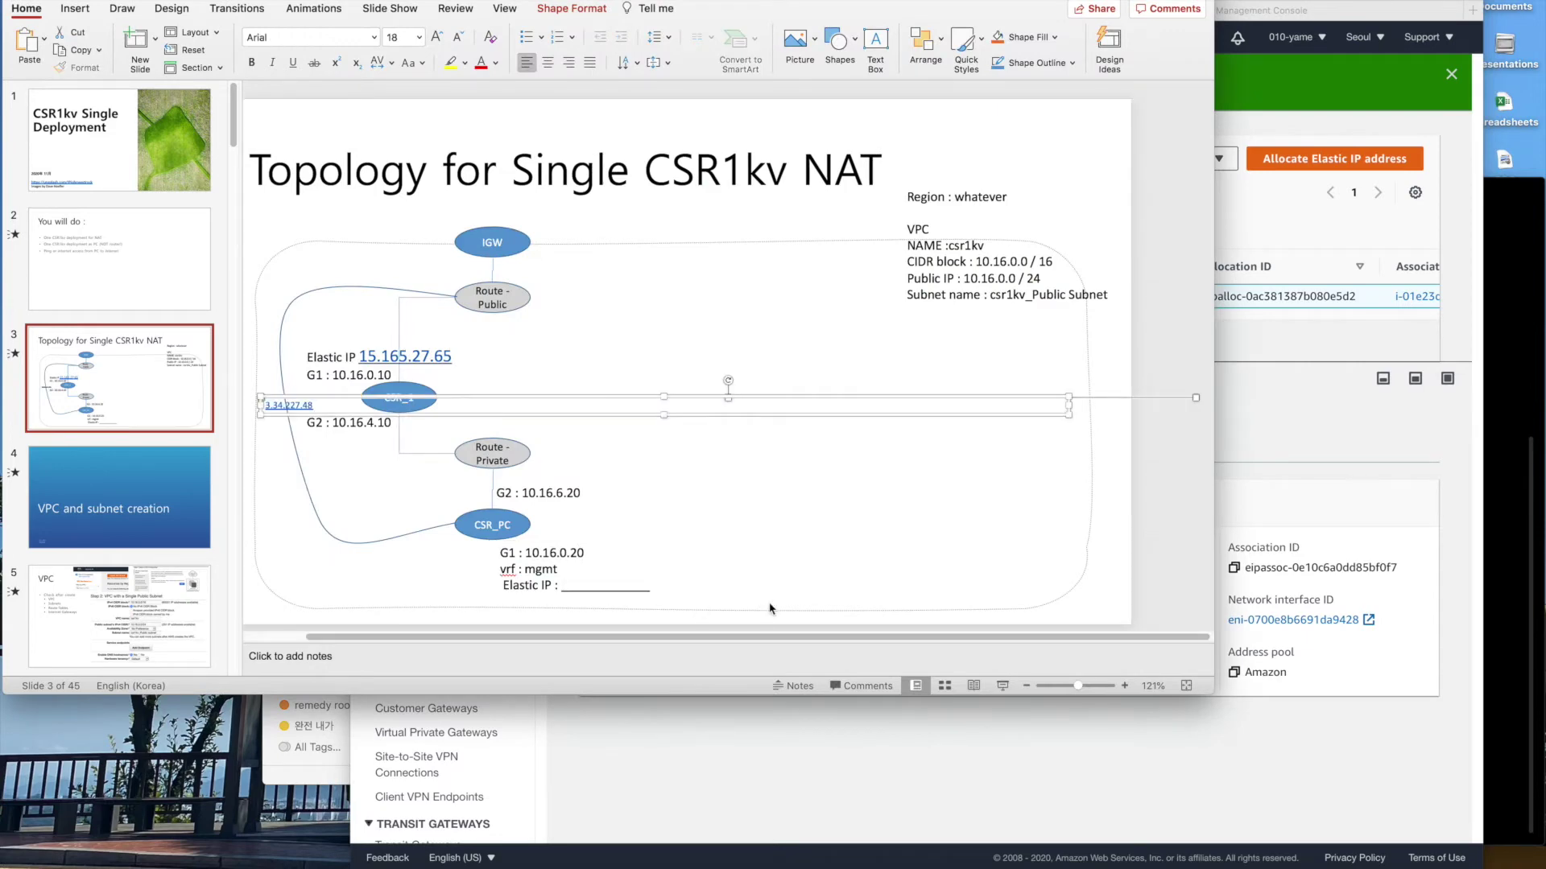
key("super+z")
Convert the copied address to plain text via Spotlight and fill in CSR_PC's Elastic IP on the slide as 3.34.227.48.
key("super+space")
key("super+v")
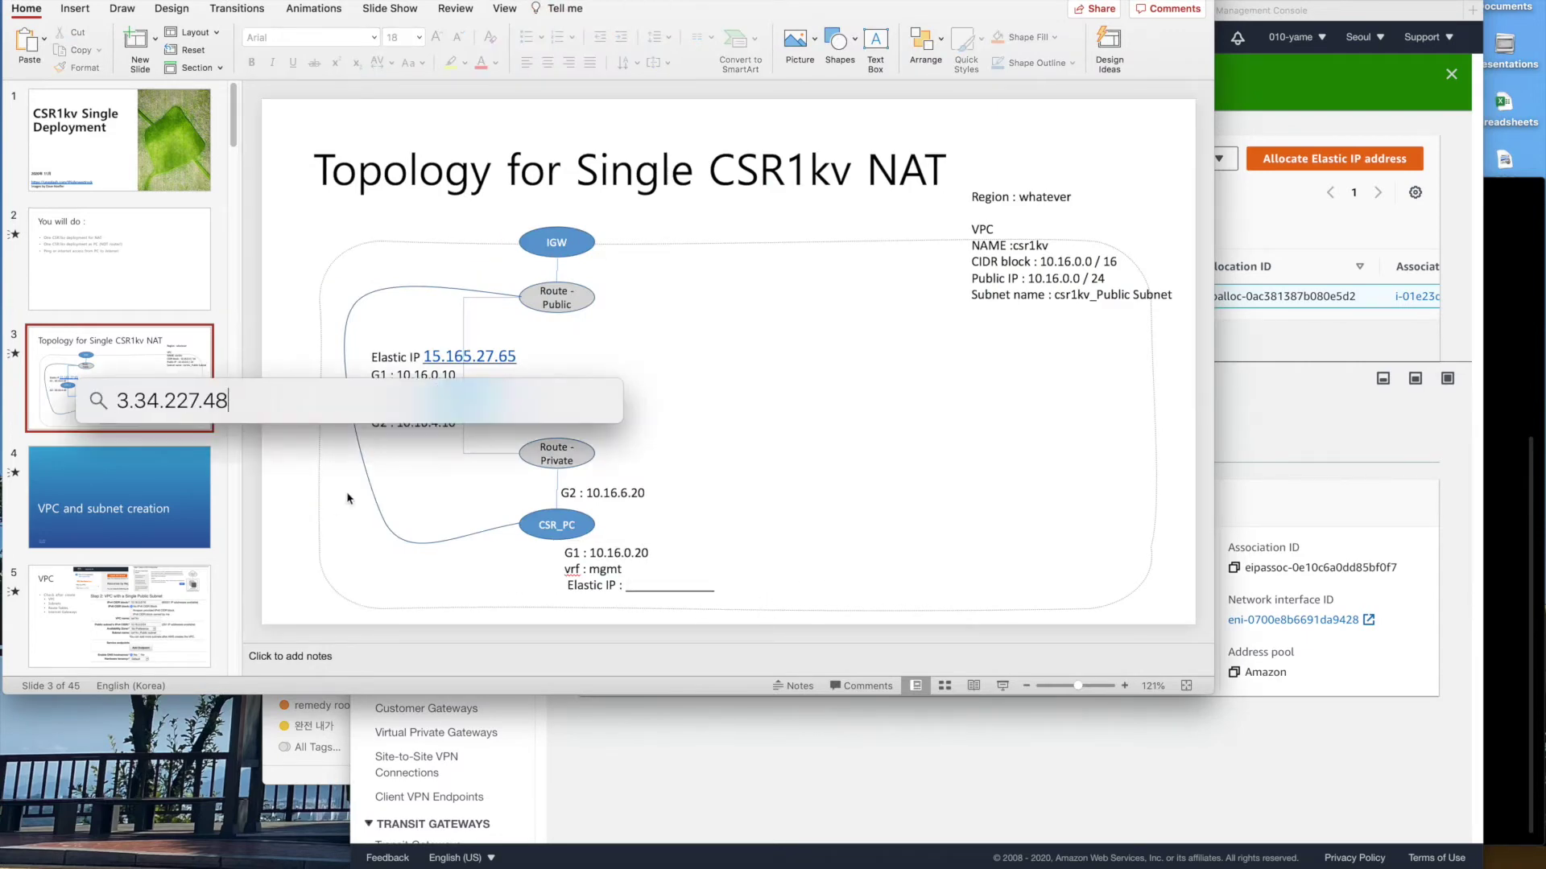
key("super+a")
key("super+c")
key("BackSpace")
key("Escape")
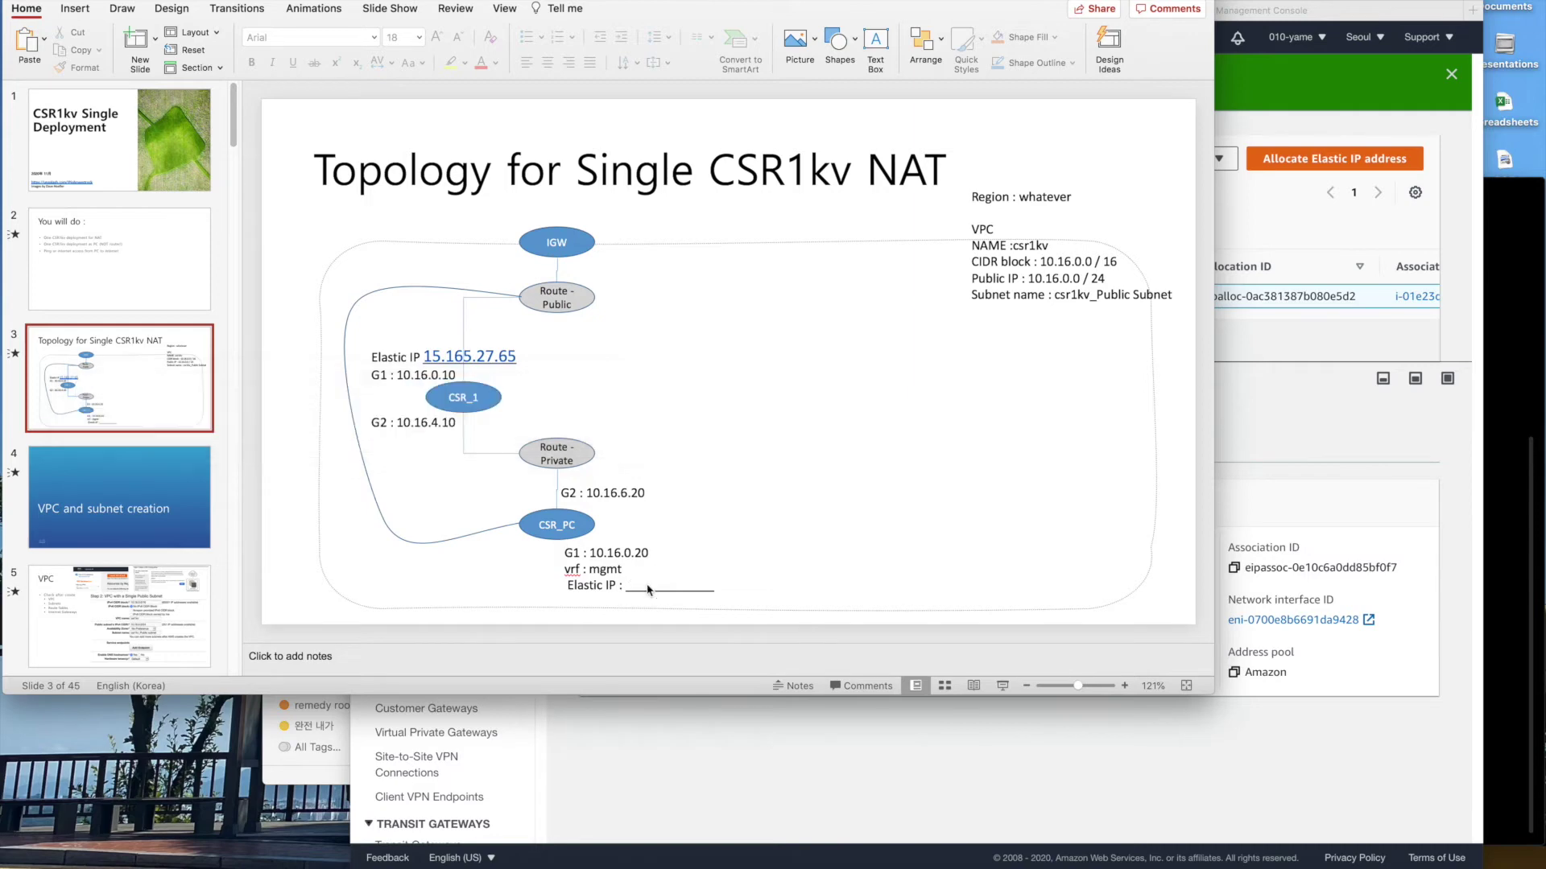
left_click(636, 585)
key("super+v")
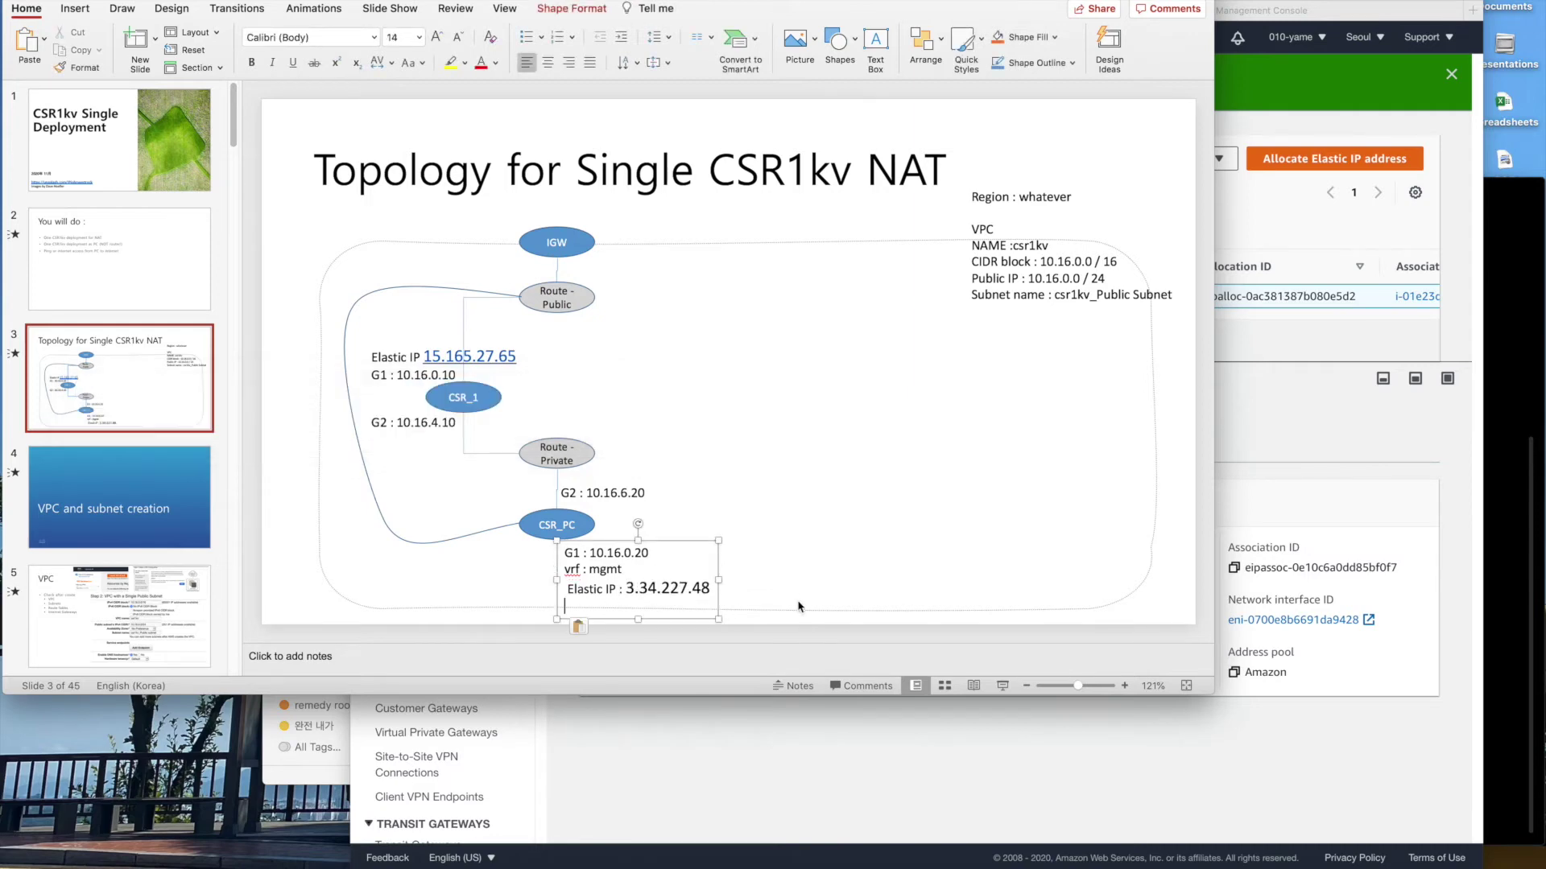
Switch back to the AWS console in the browser and open a refreshed list of the EC2 network interfaces.
left_click(1384, 451)
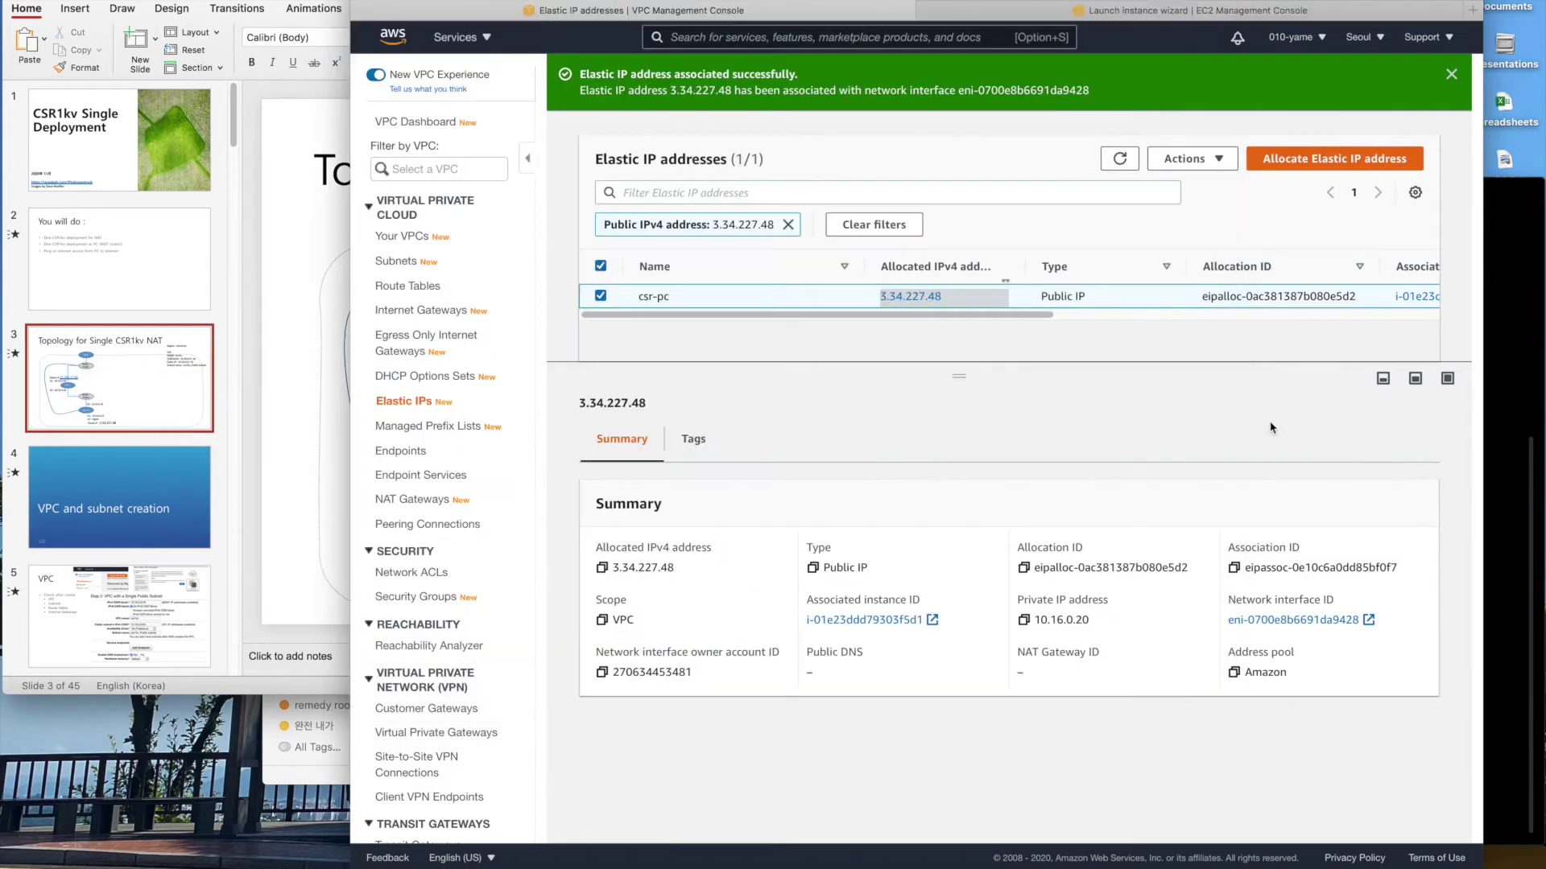
left_click(757, 377)
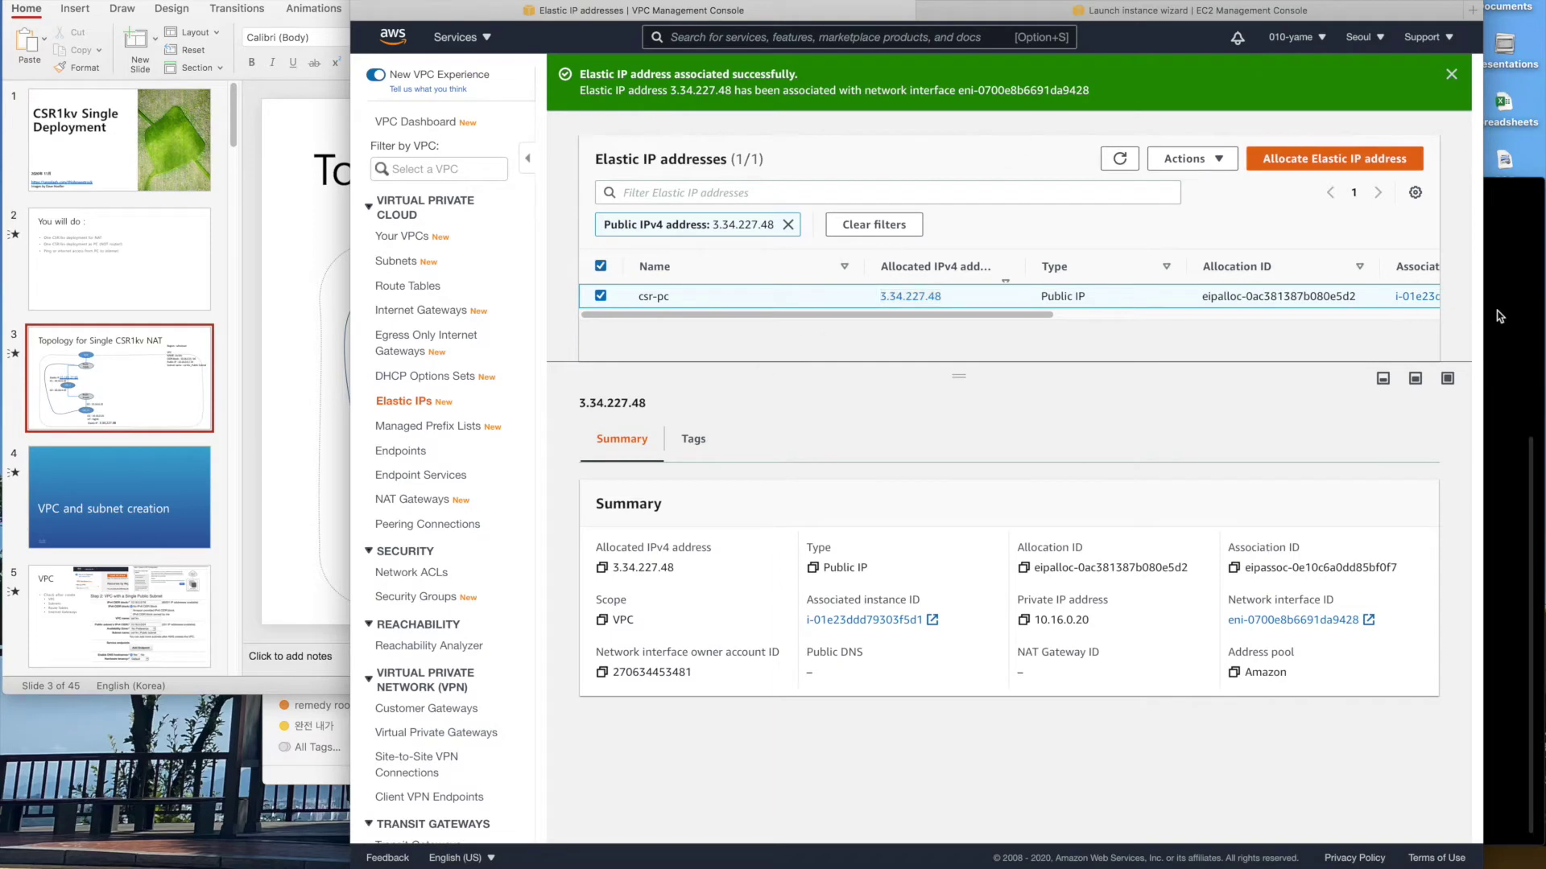
left_click(1113, 11)
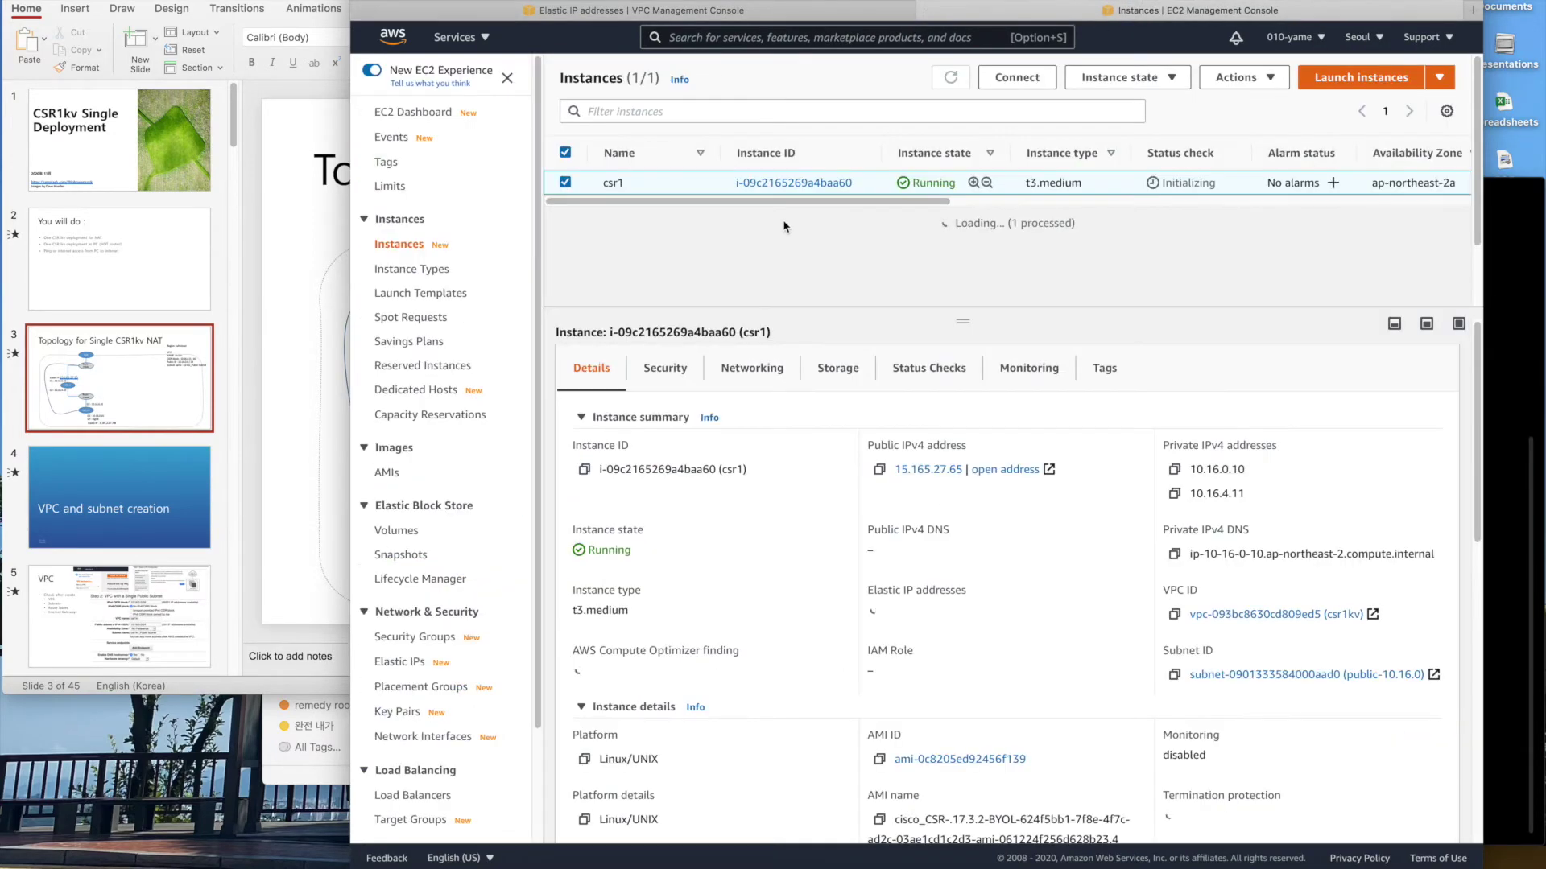
left_click(545, 11)
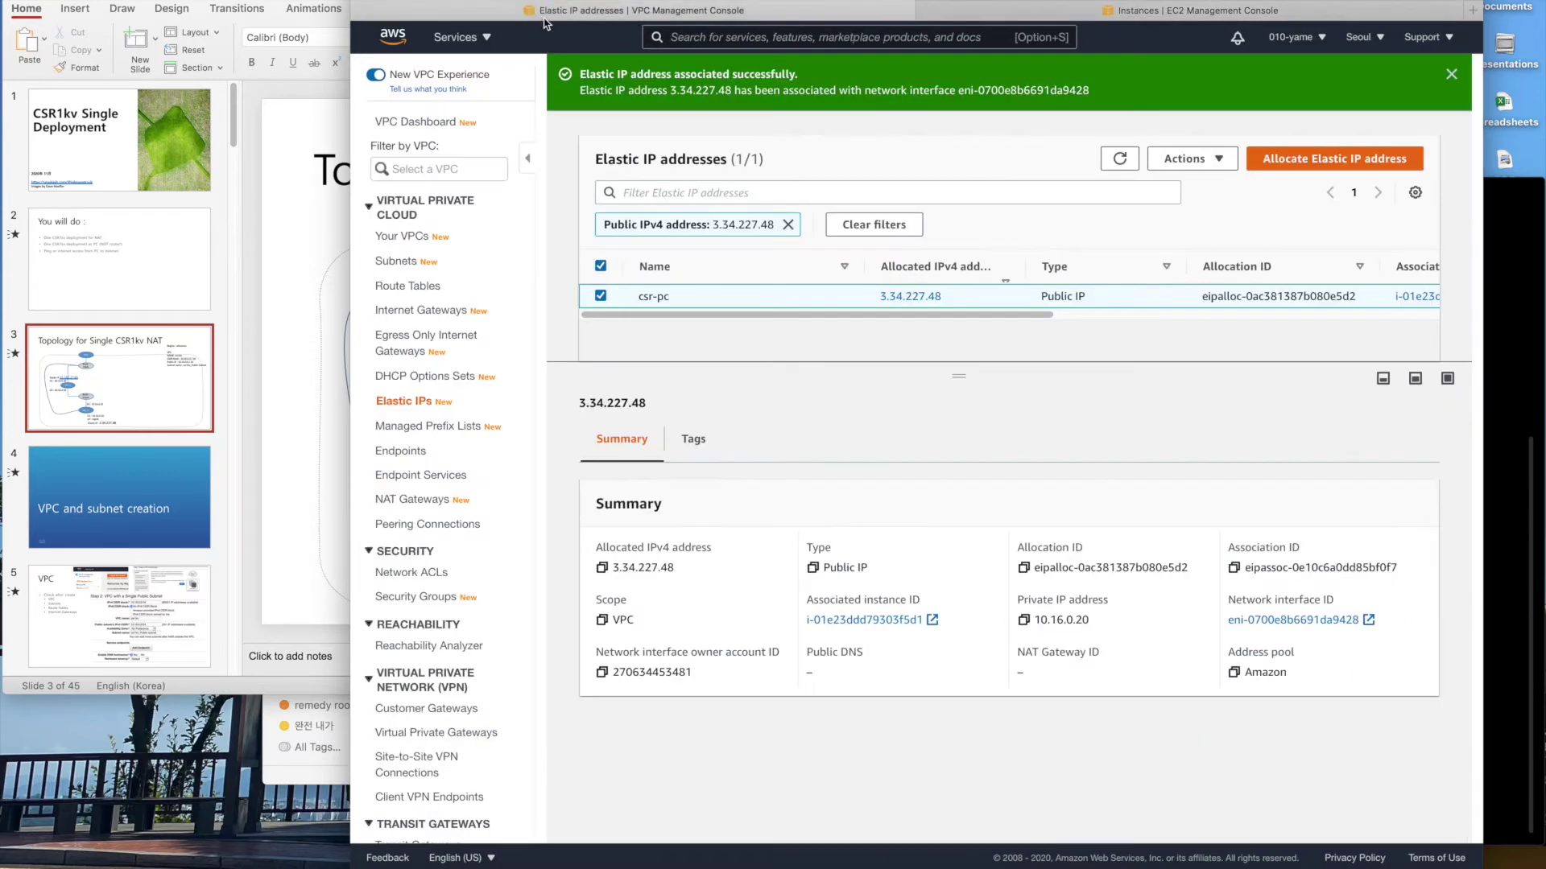
left_click(947, 11)
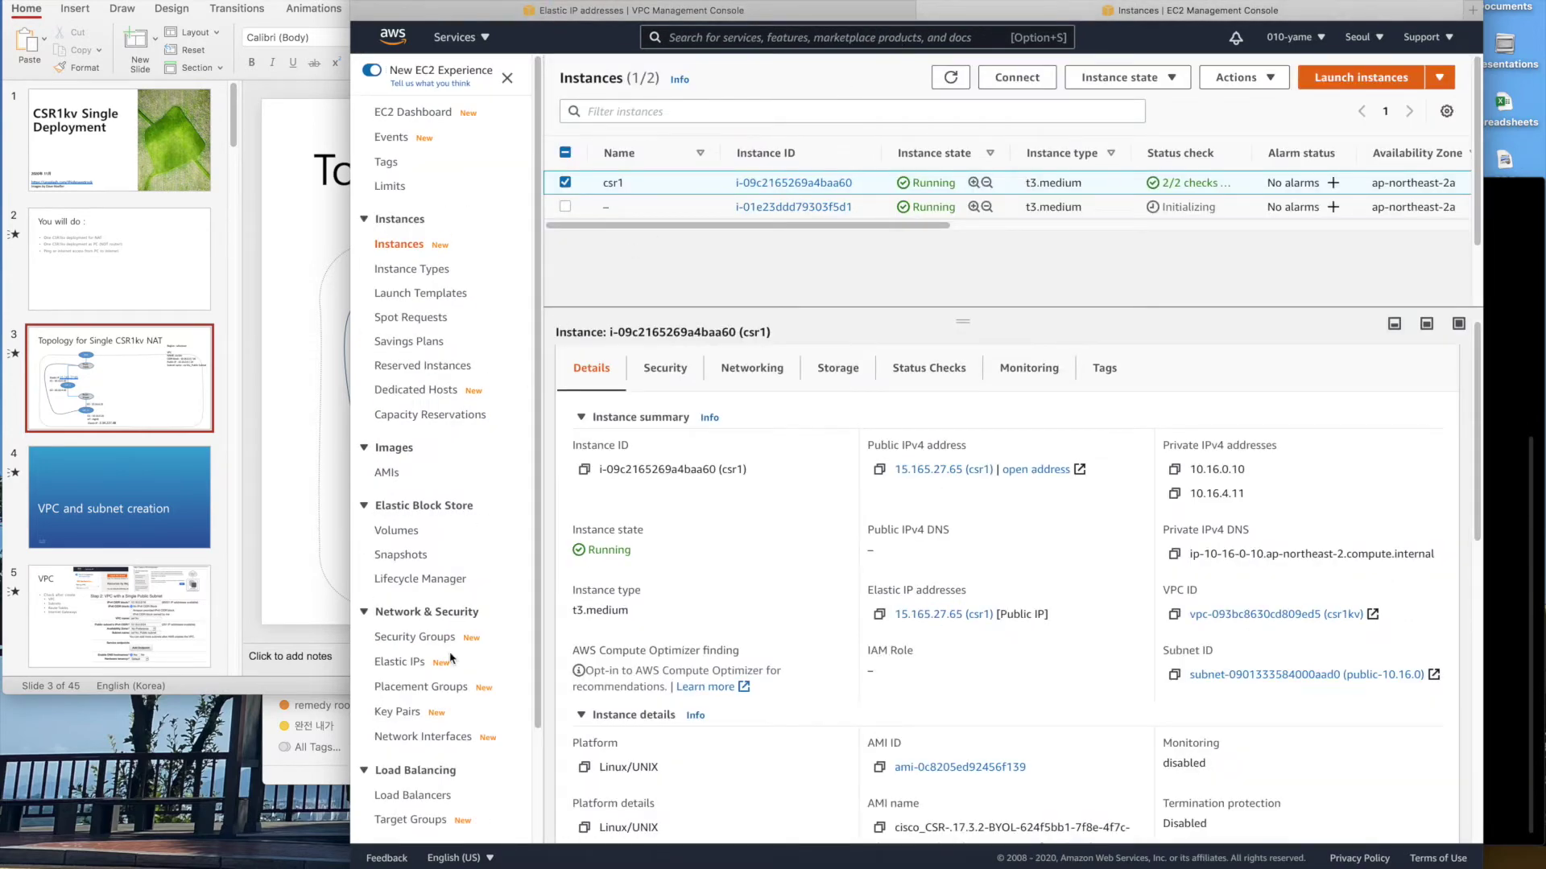
left_click(432, 739)
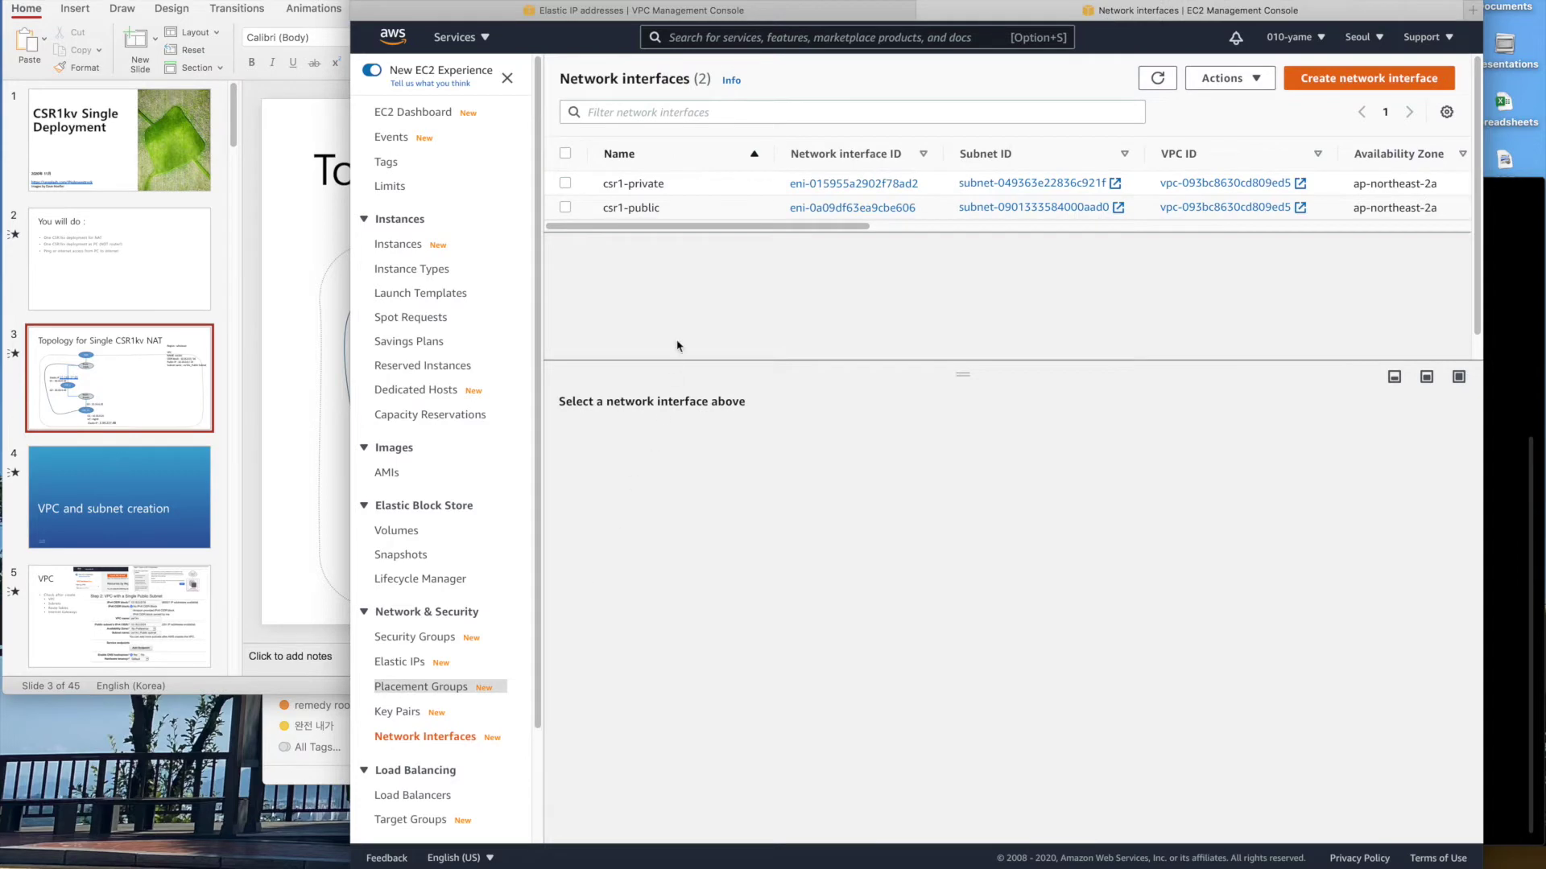
left_click(1157, 78)
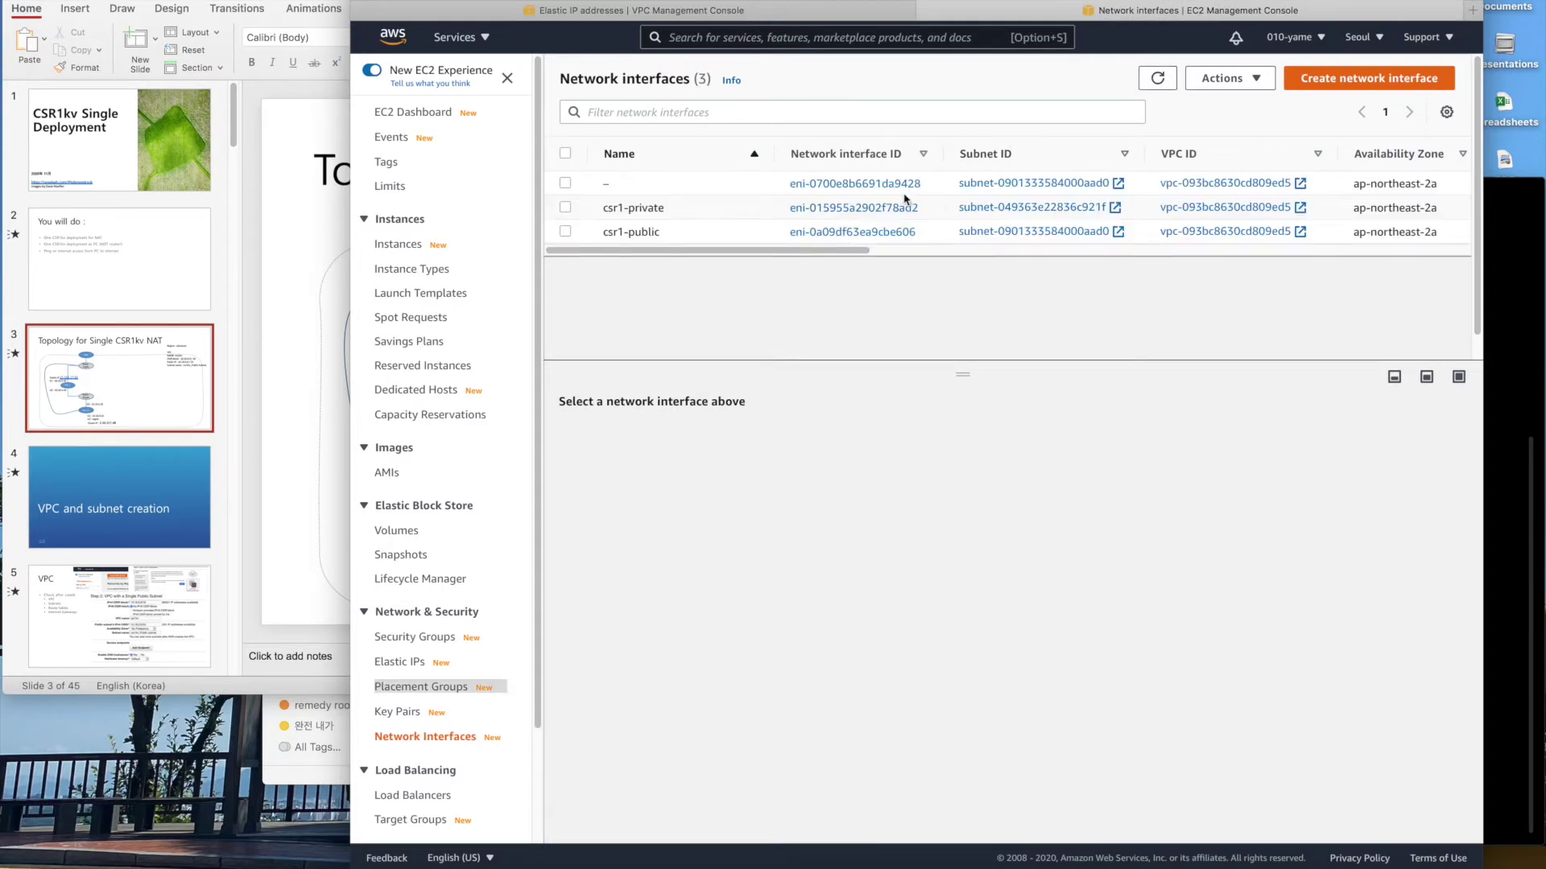
Name the unnamed network interface csr_pc_public and deselect it.
left_click(620, 185)
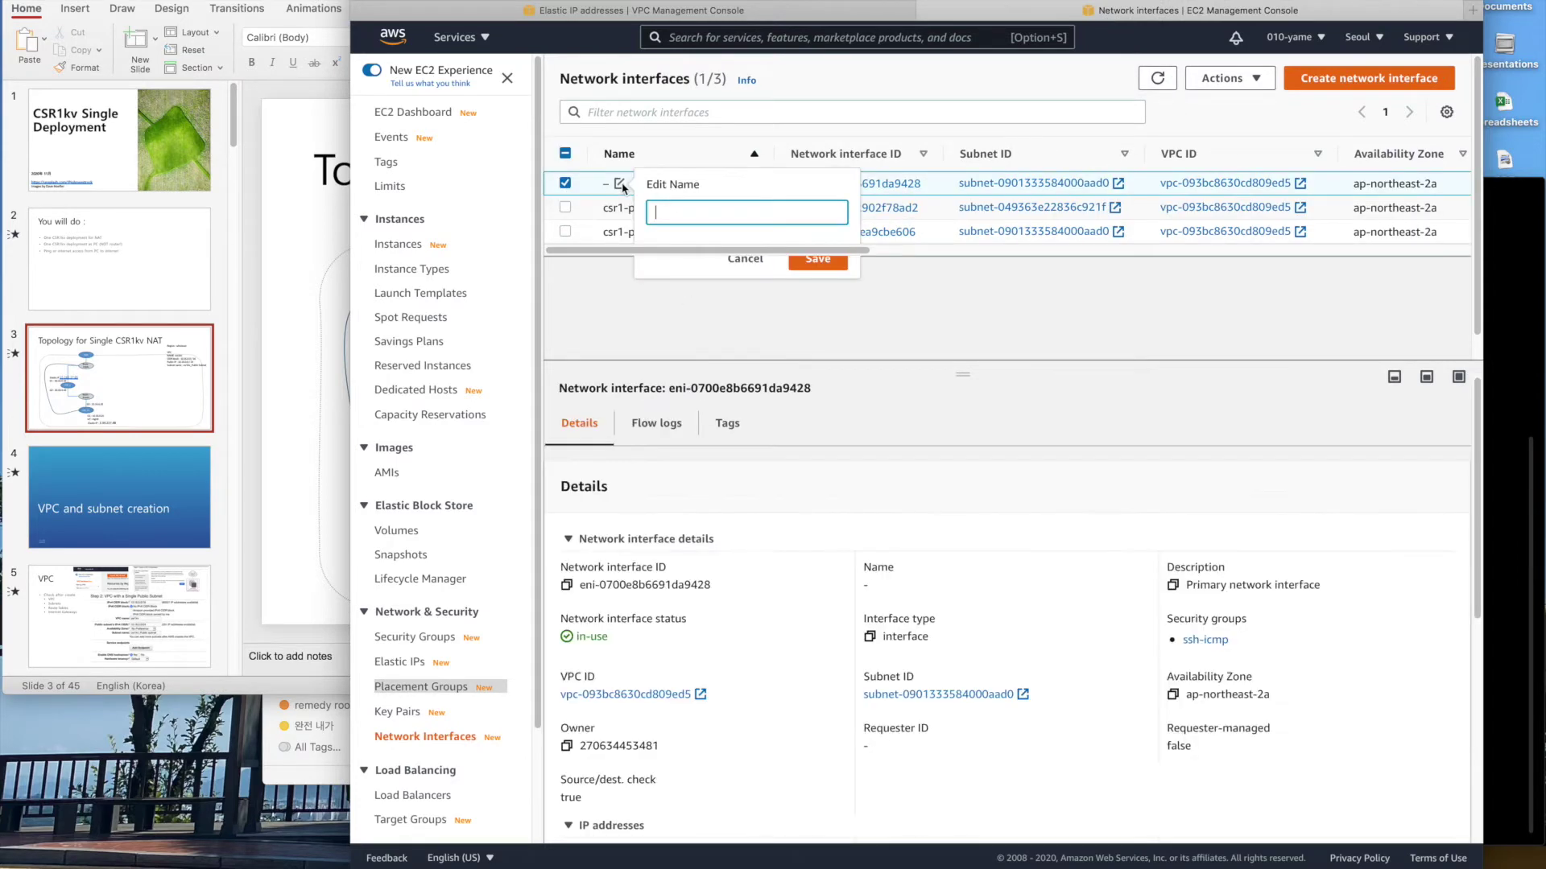
type("csr-")
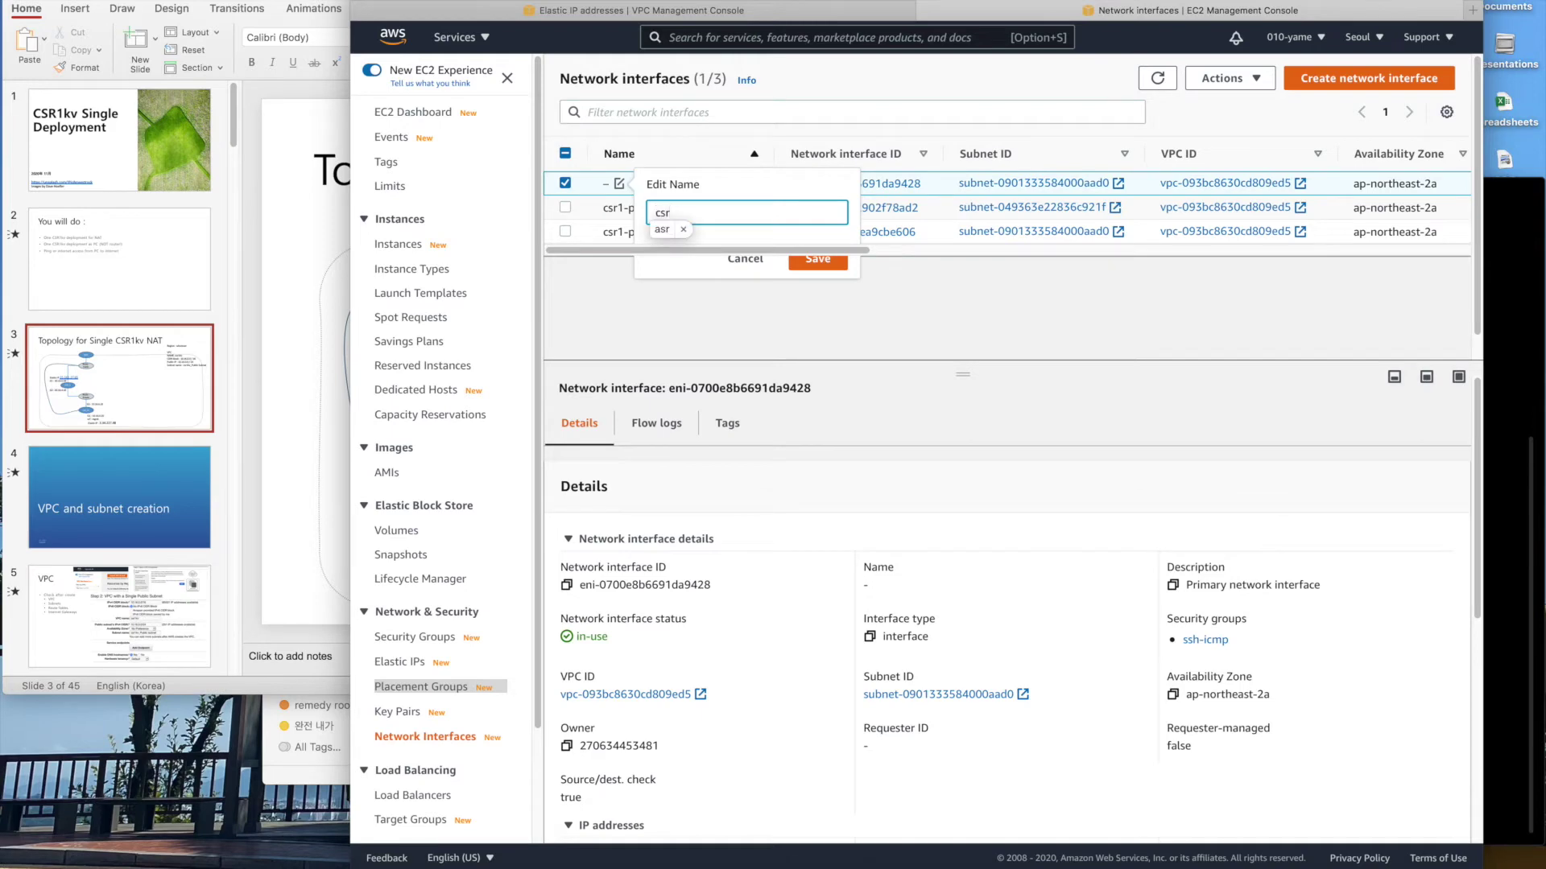
key("BackSpace")
key("BackSpace")
key("BackSpace")
key("BackSpace")
key("BackSpace")
key("BackSpace")
key("BackSpace")
key("BackSpace")
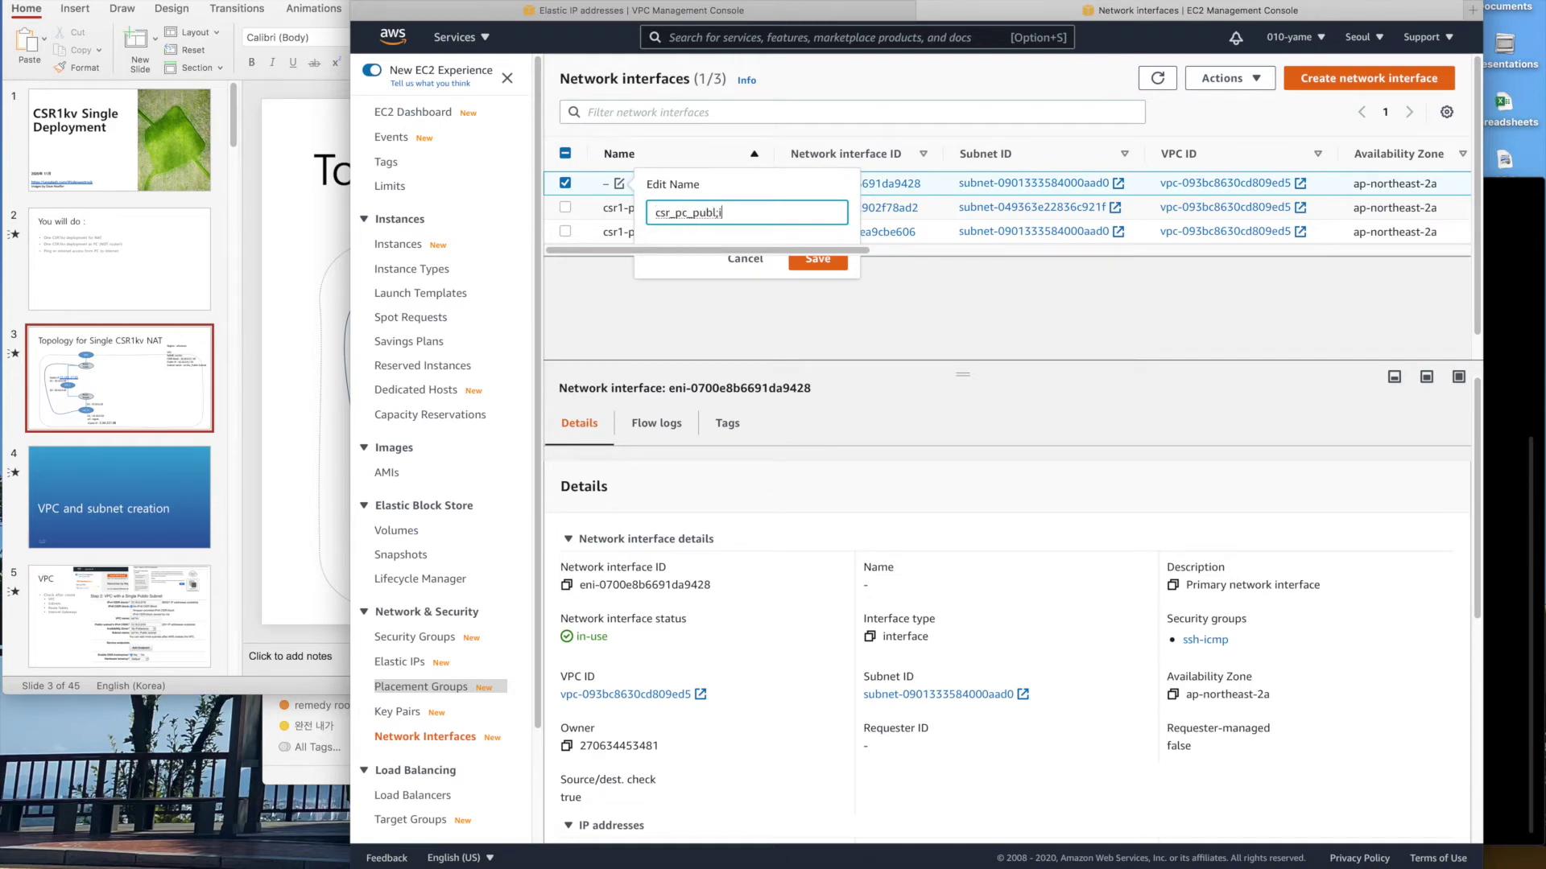
type("ic")
key("Return")
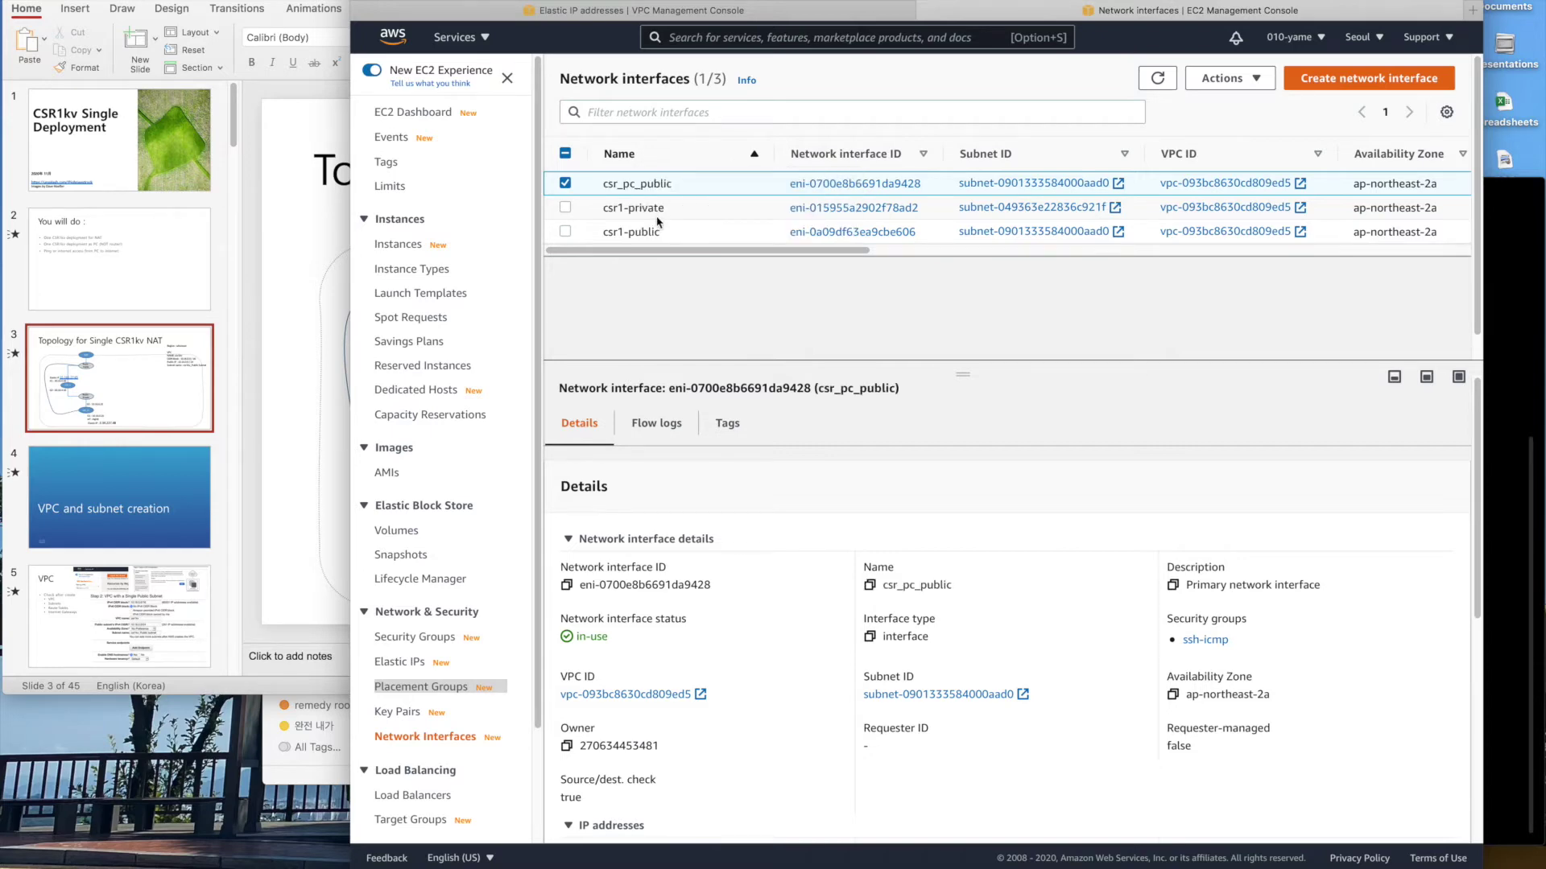
left_click(566, 184)
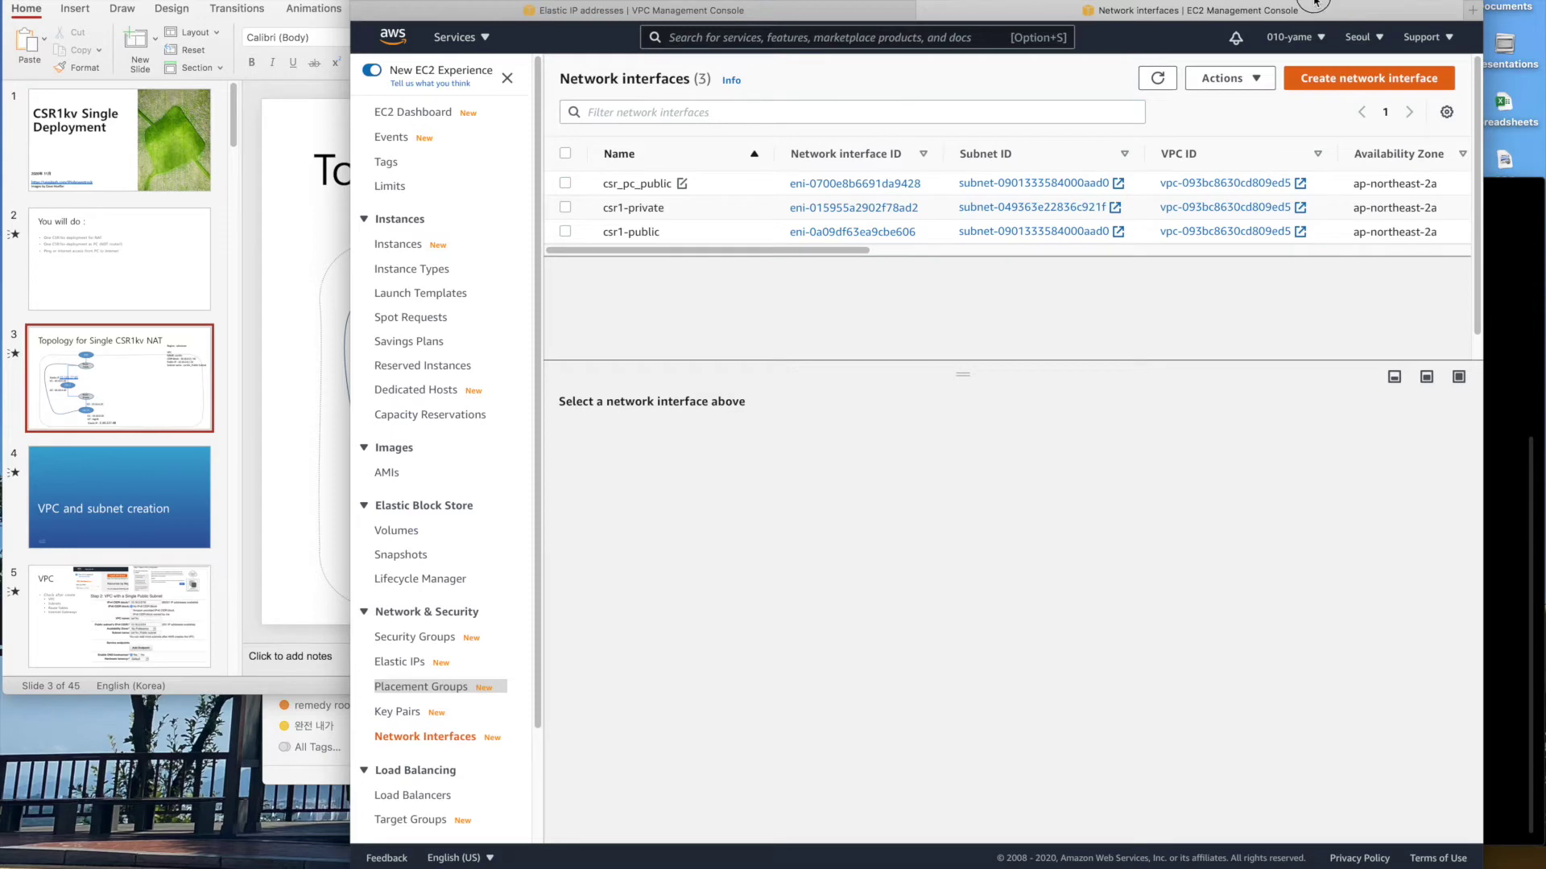
Switch to a new terminal window, place it beside the browser content, and open pc.sh in vi.
left_click_drag(1315, 2, 1120, 2)
left_click(1408, 305)
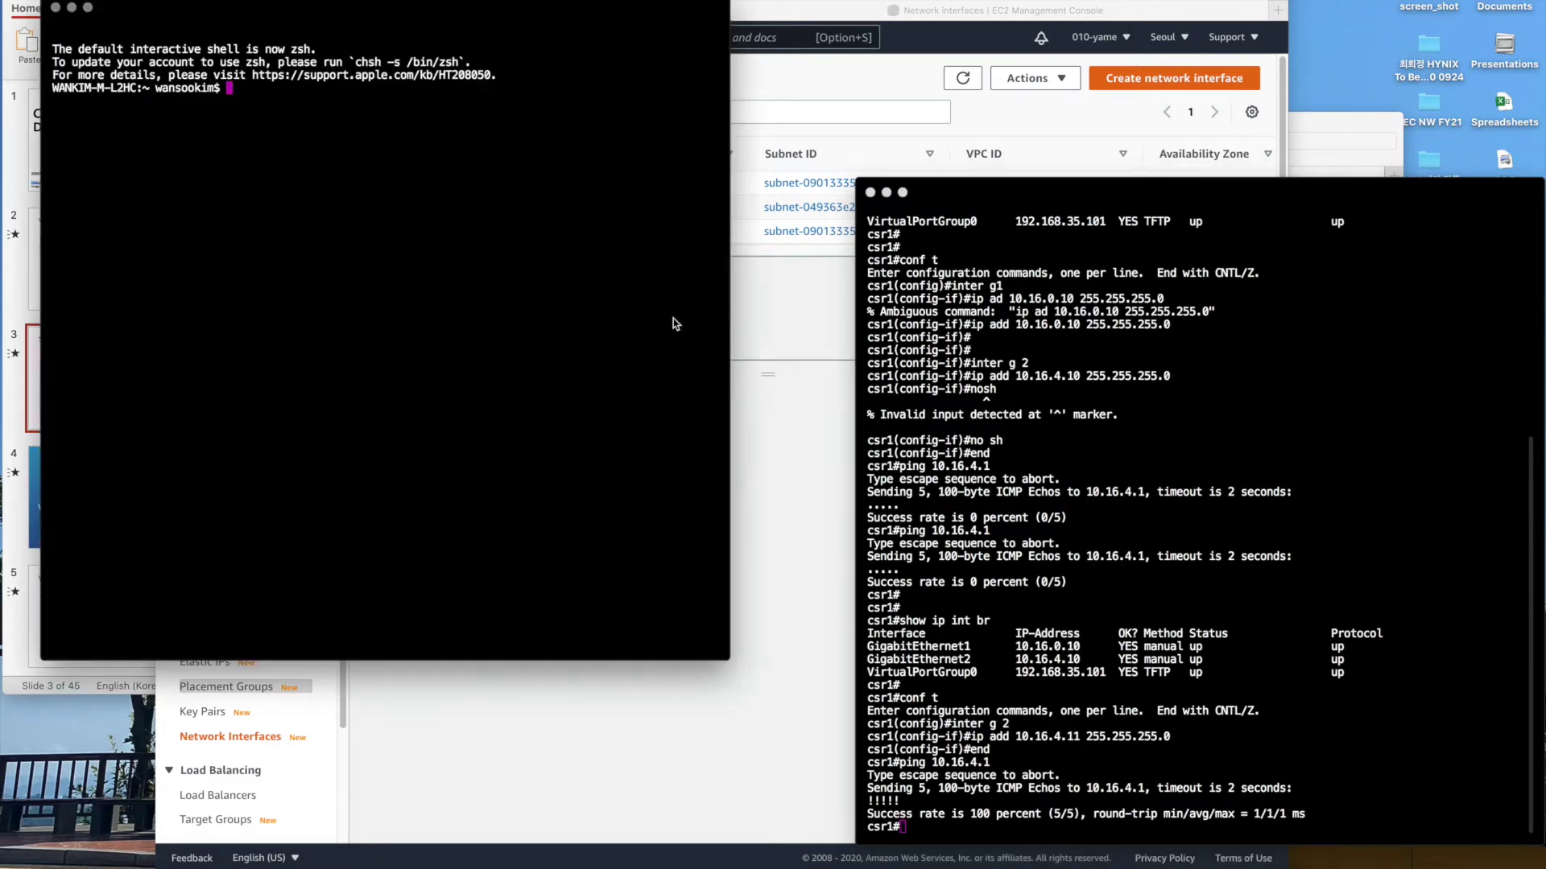
left_click_drag(569, 11, 1360, 72)
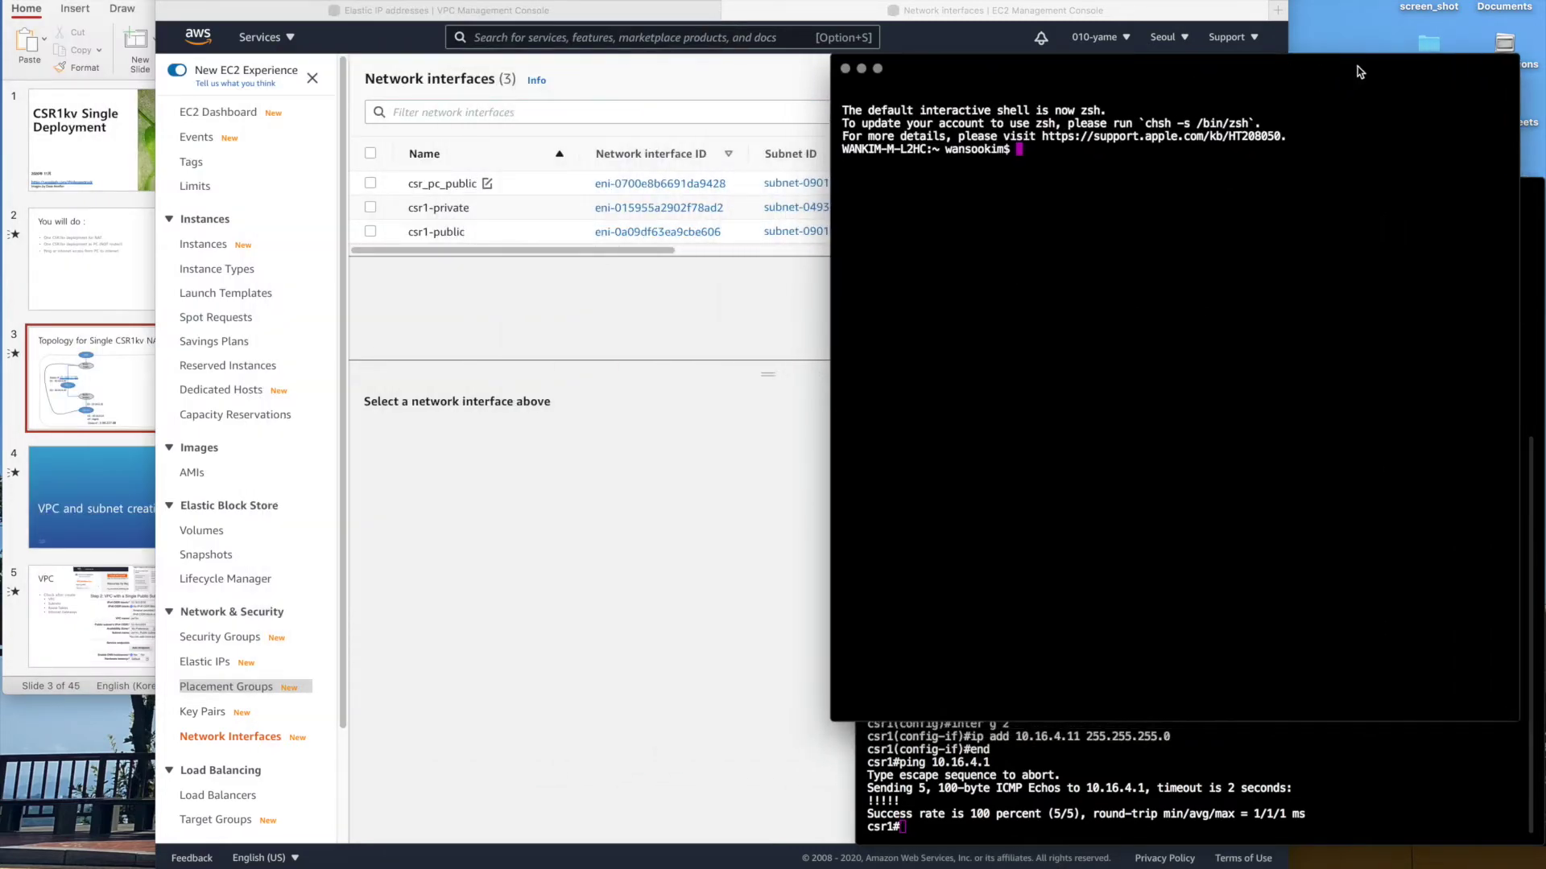
type("vi pc.sh")
key("Return")
Switch to PowerPoint and view the CSR_PC addressing on the single CSR1kv NAT topology slide.
left_click(101, 385)
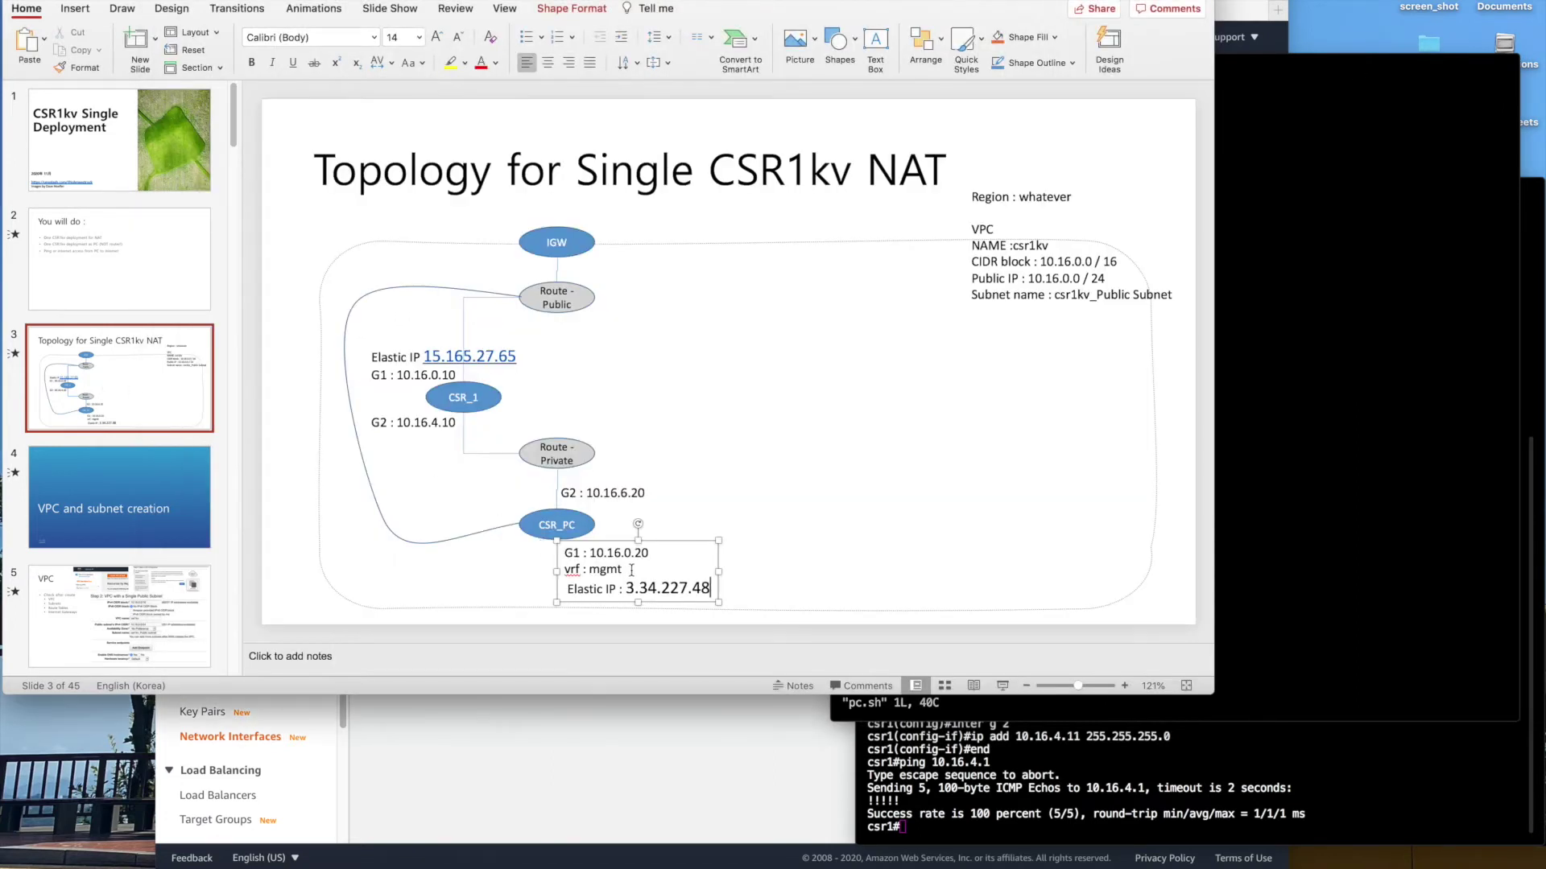
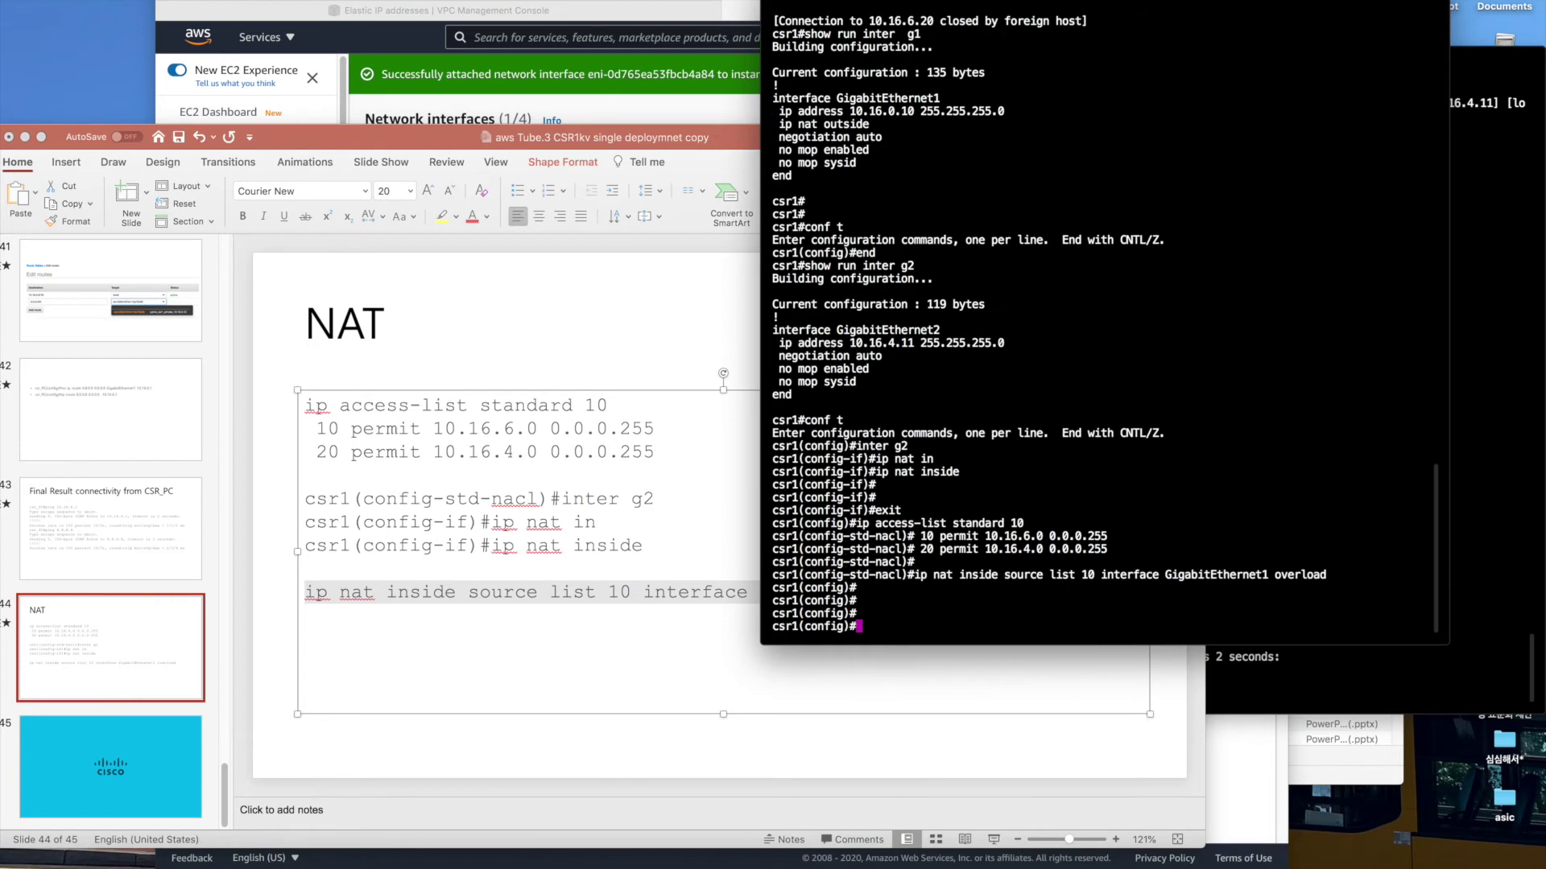
Leave configuration mode on csr1, switch to the csr-pc terminal and repeat the ping to 8.8.8.8.
key("Return")
left_click(1507, 613)
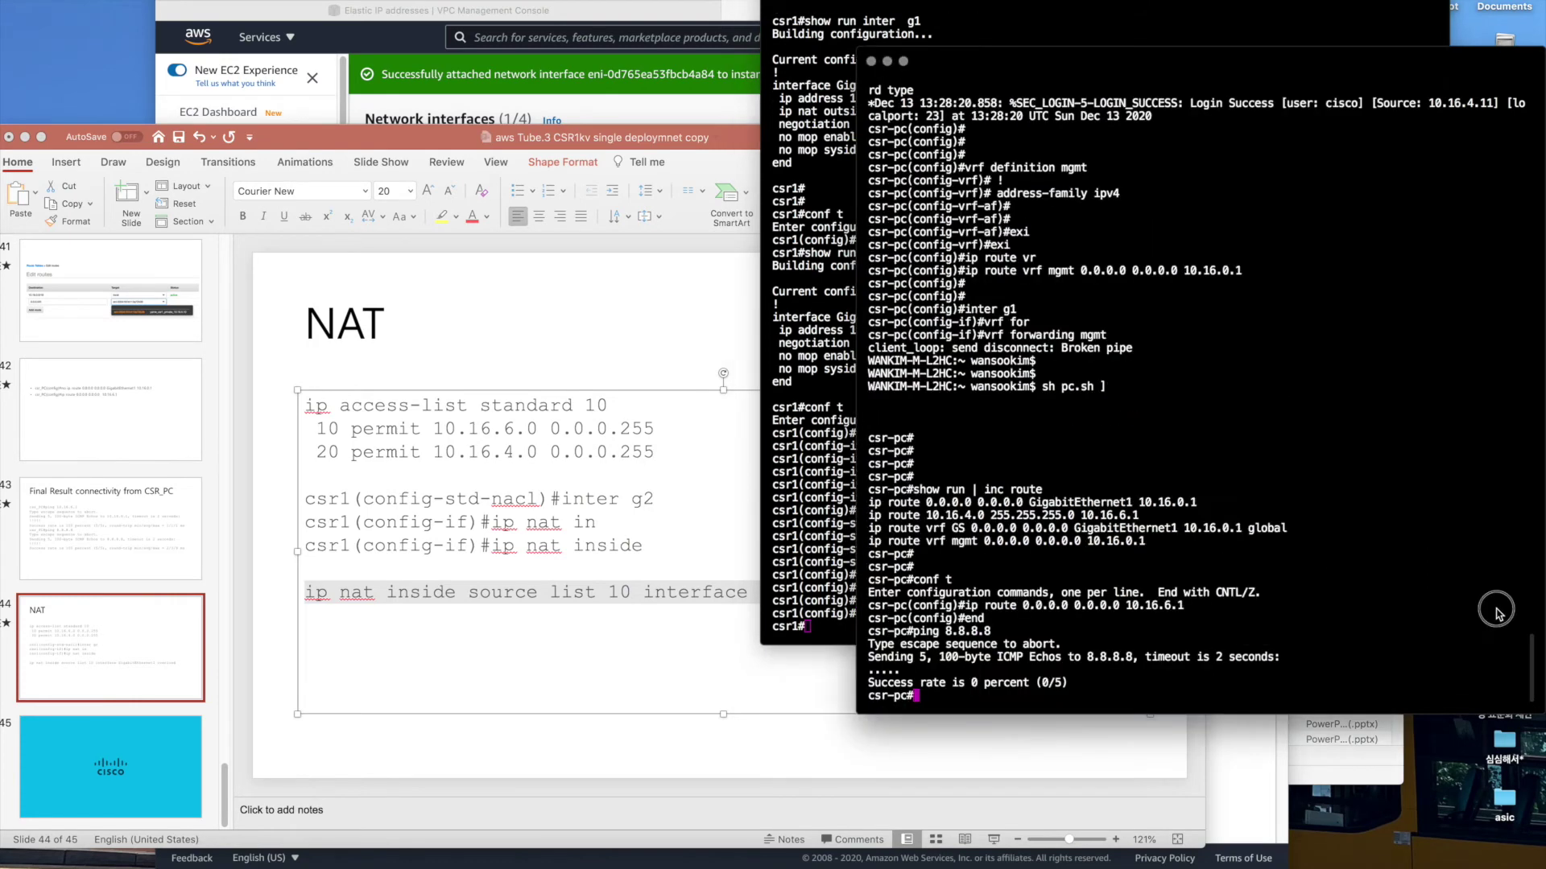
key("Return")
key("Up")
key("Return")
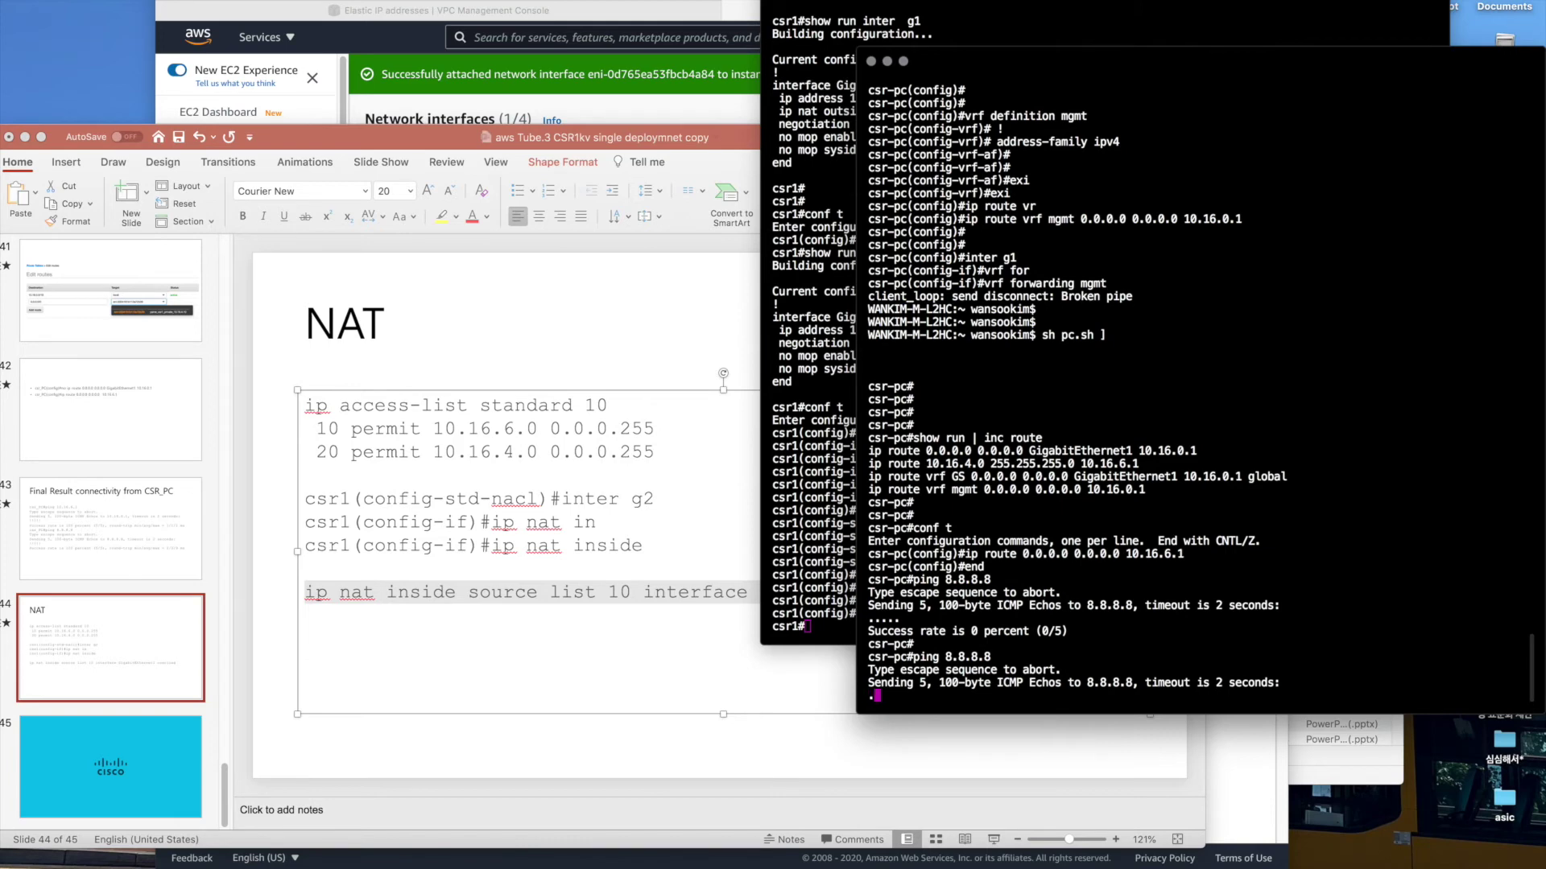
Switch to the AWS console and disable the source/destination check on the csr_pc_private network interface.
left_click(499, 11)
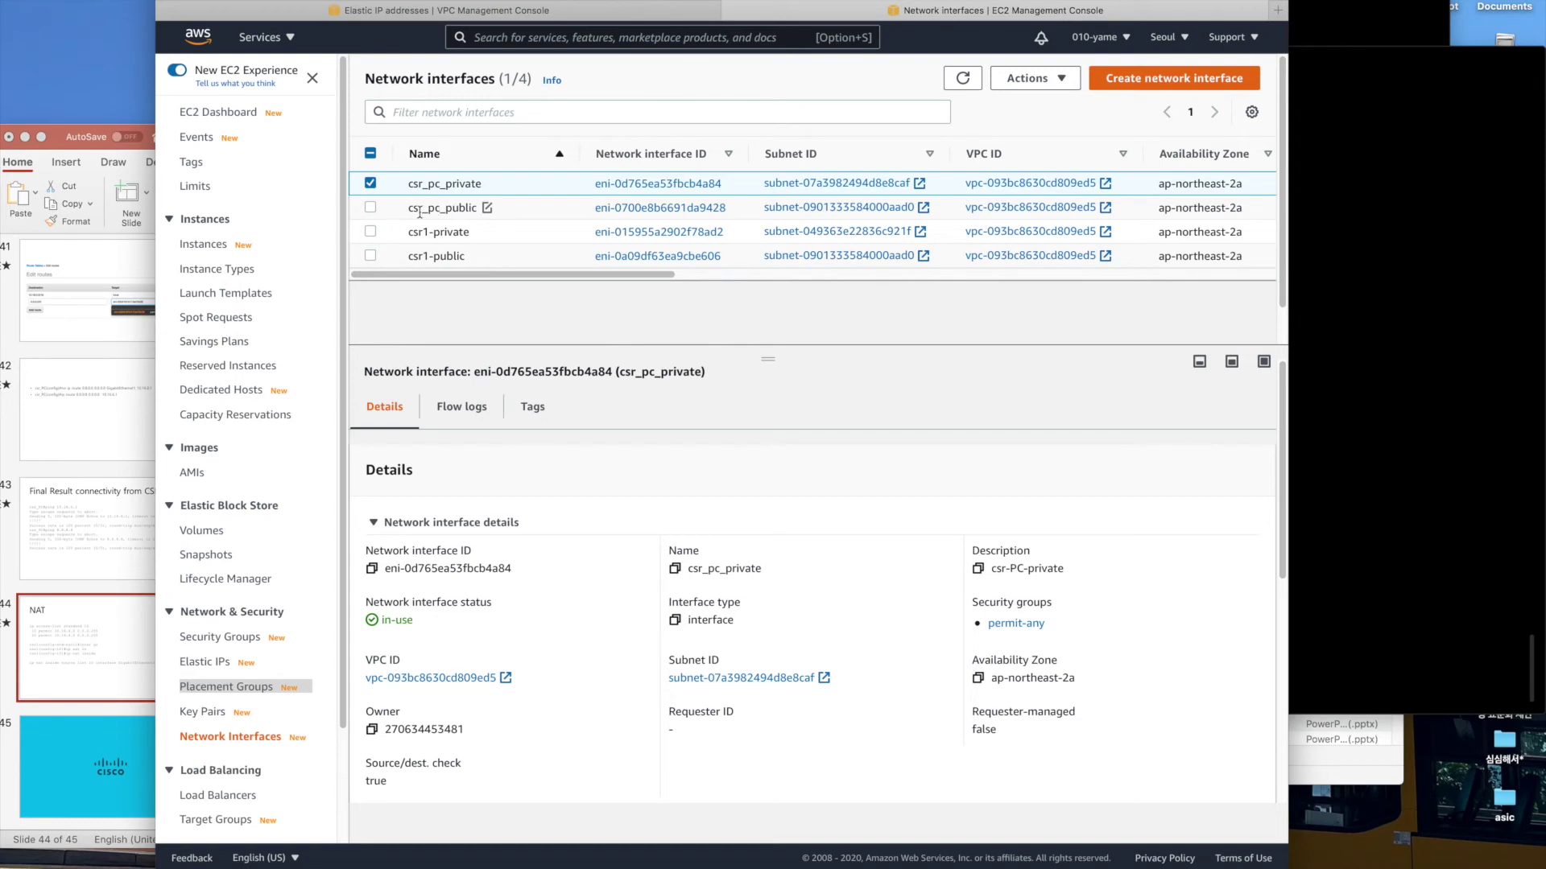
left_click(1030, 78)
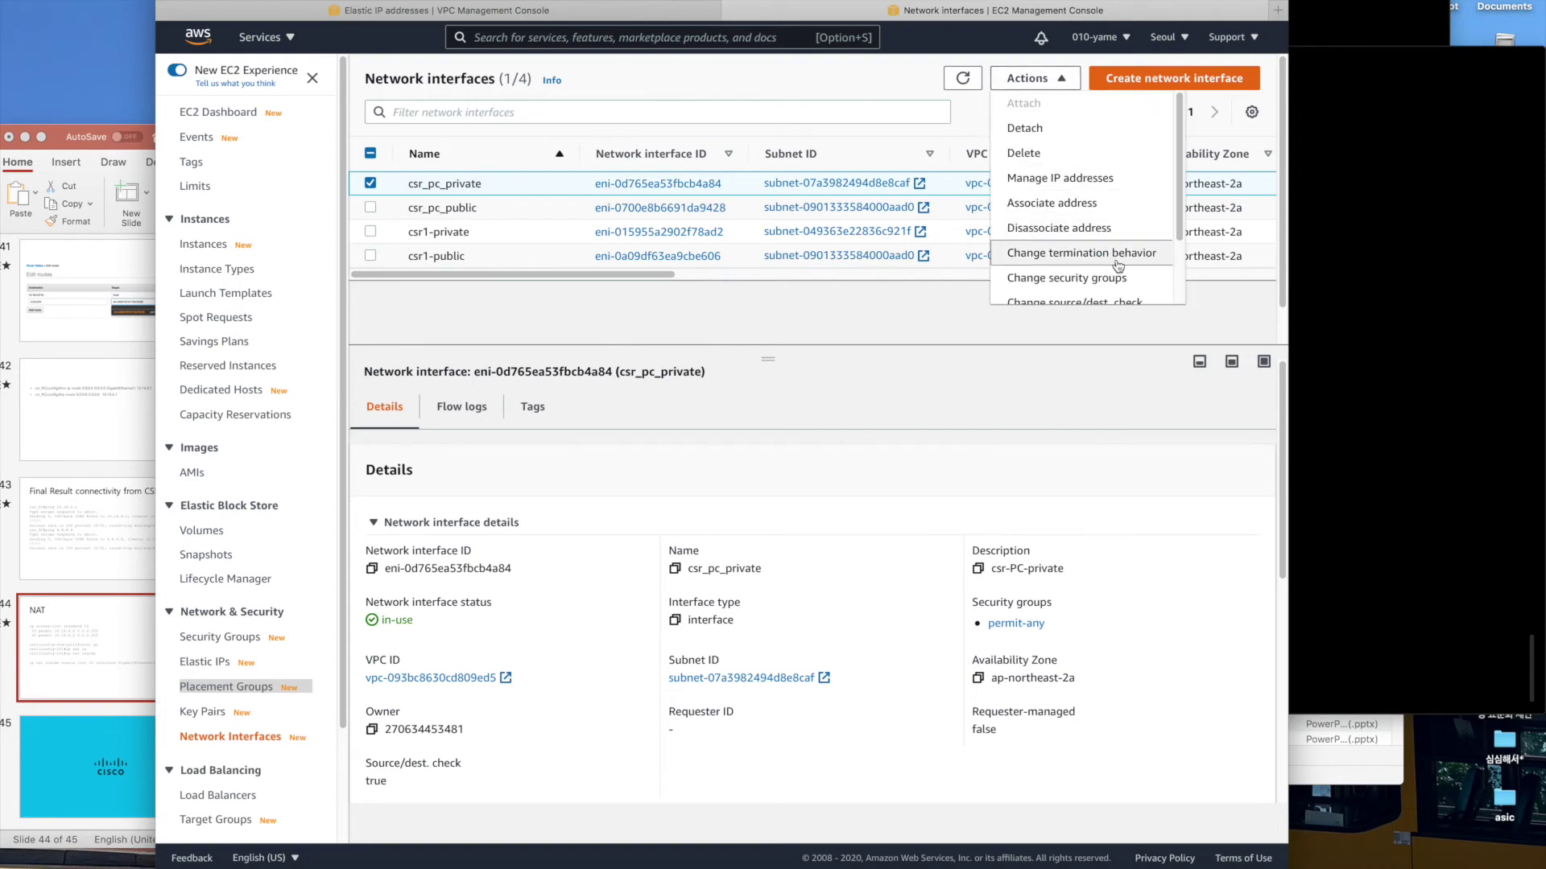
scroll(1163, 256, "down", 2)
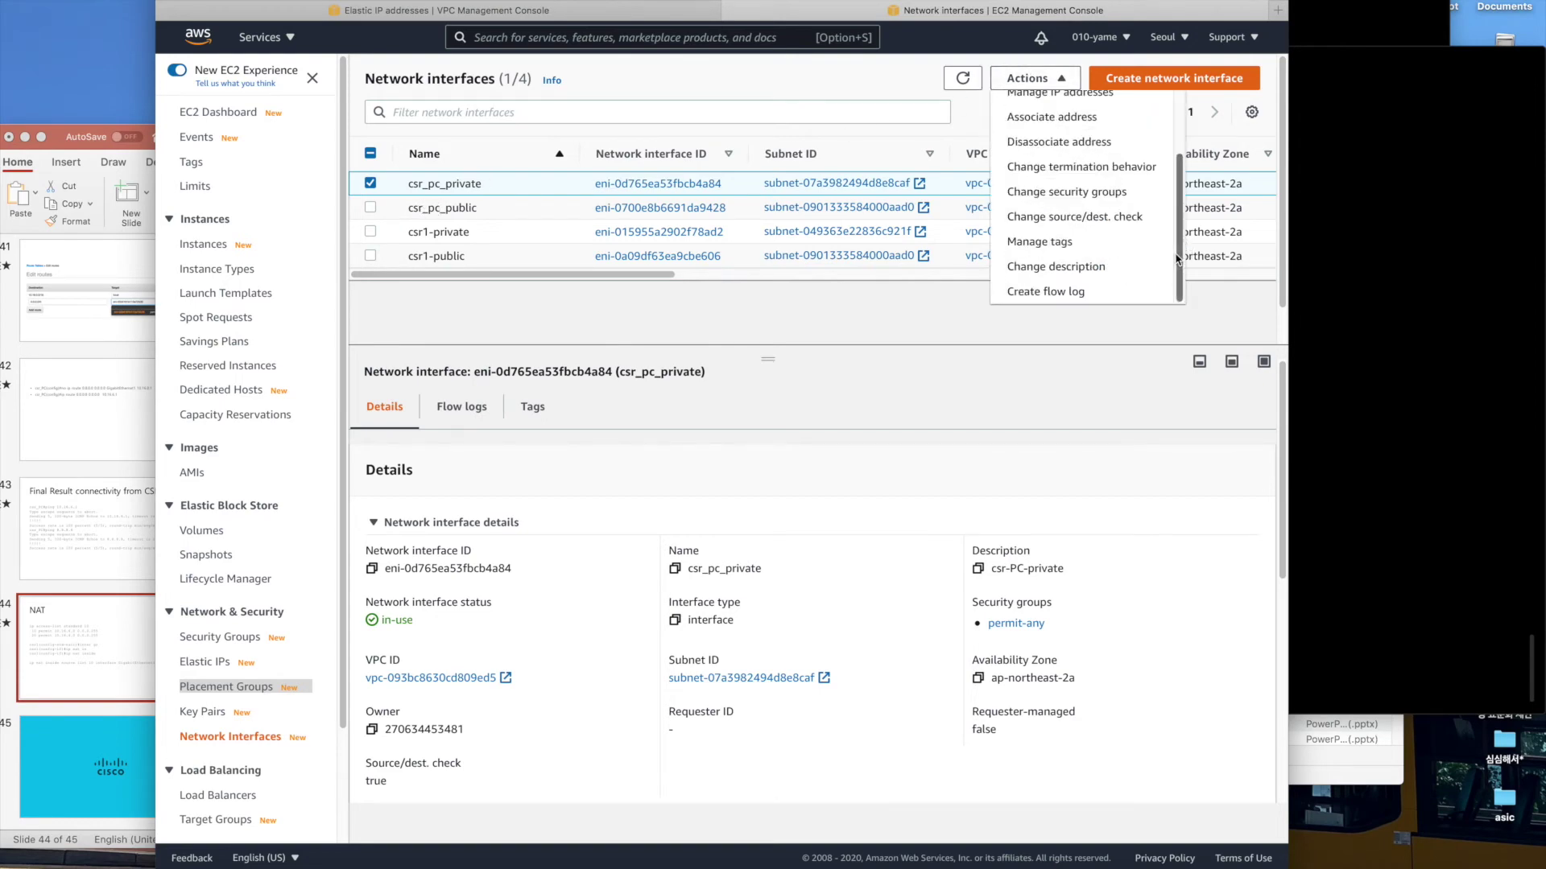
left_click(1149, 214)
left_click(868, 475)
left_click(1002, 513)
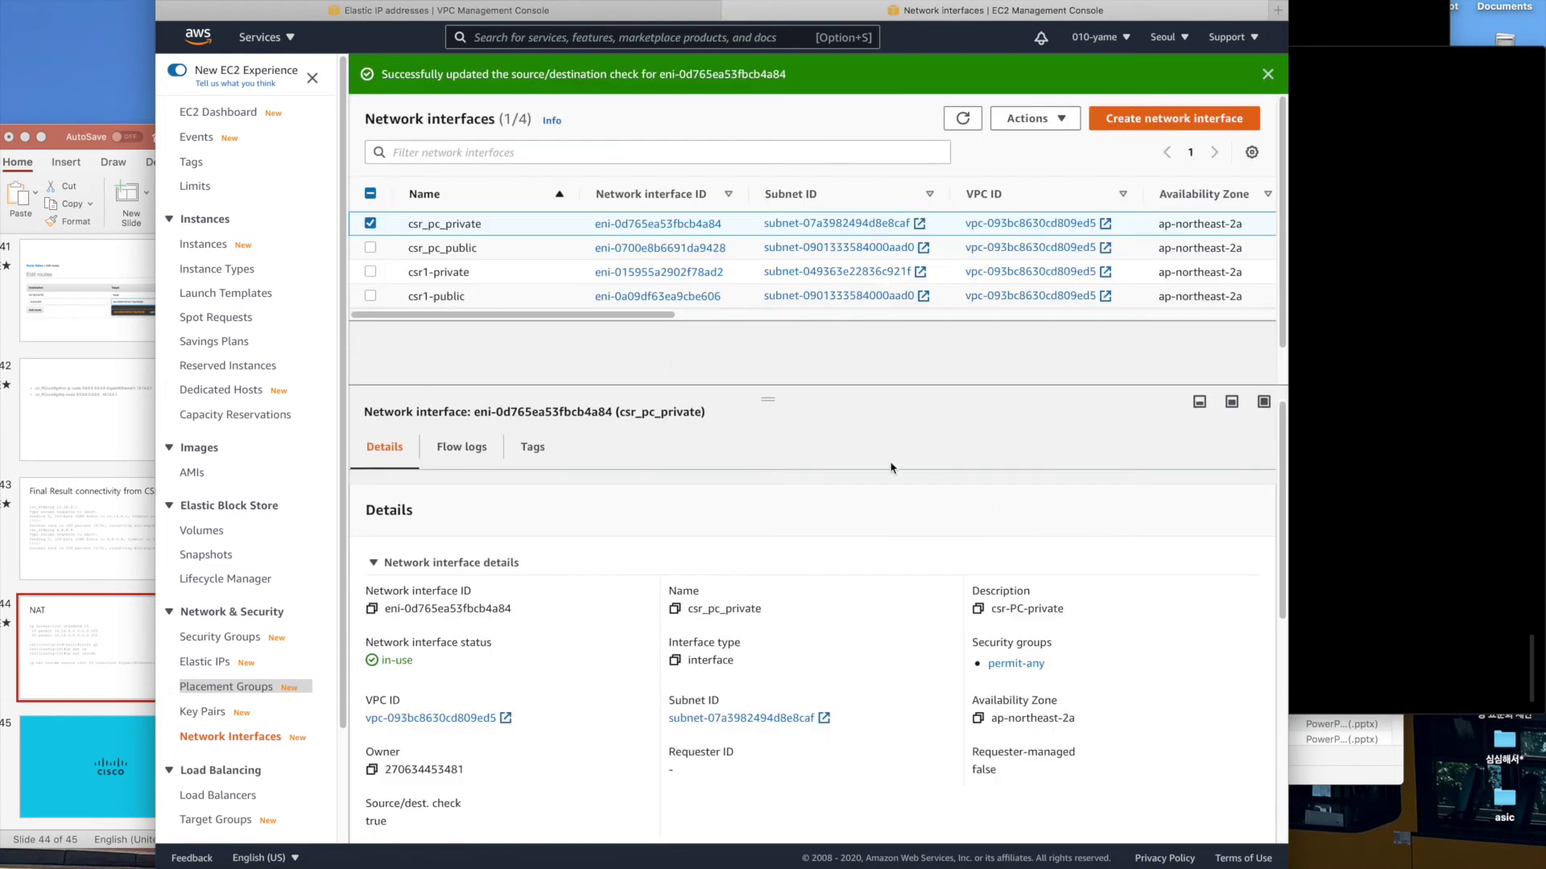
Select only the csr1-private network interface and disable its source/destination check.
left_click(371, 272)
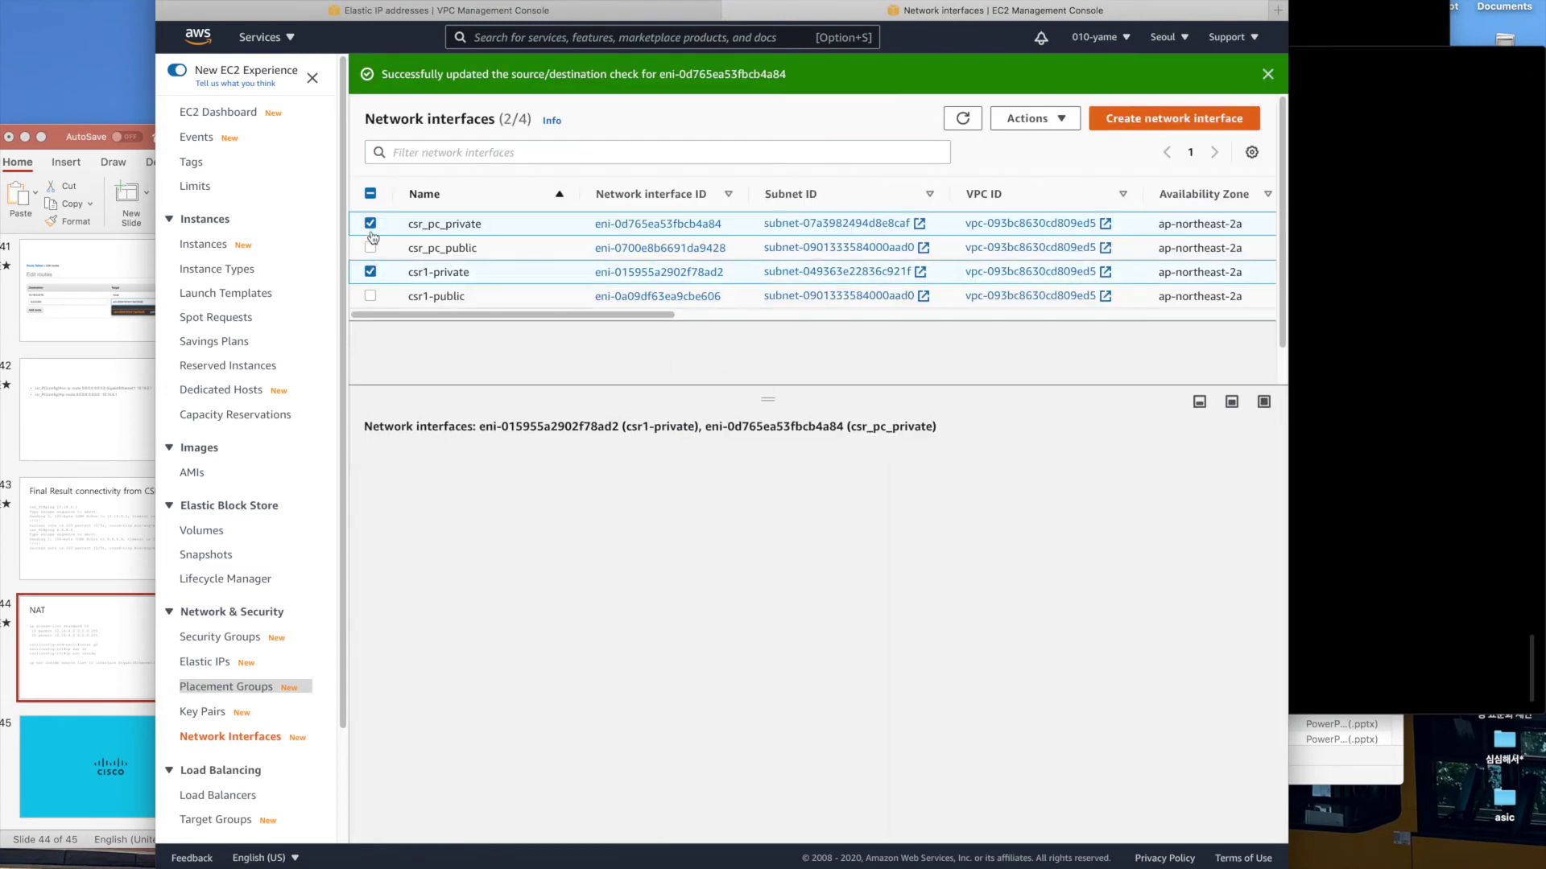
left_click(371, 225)
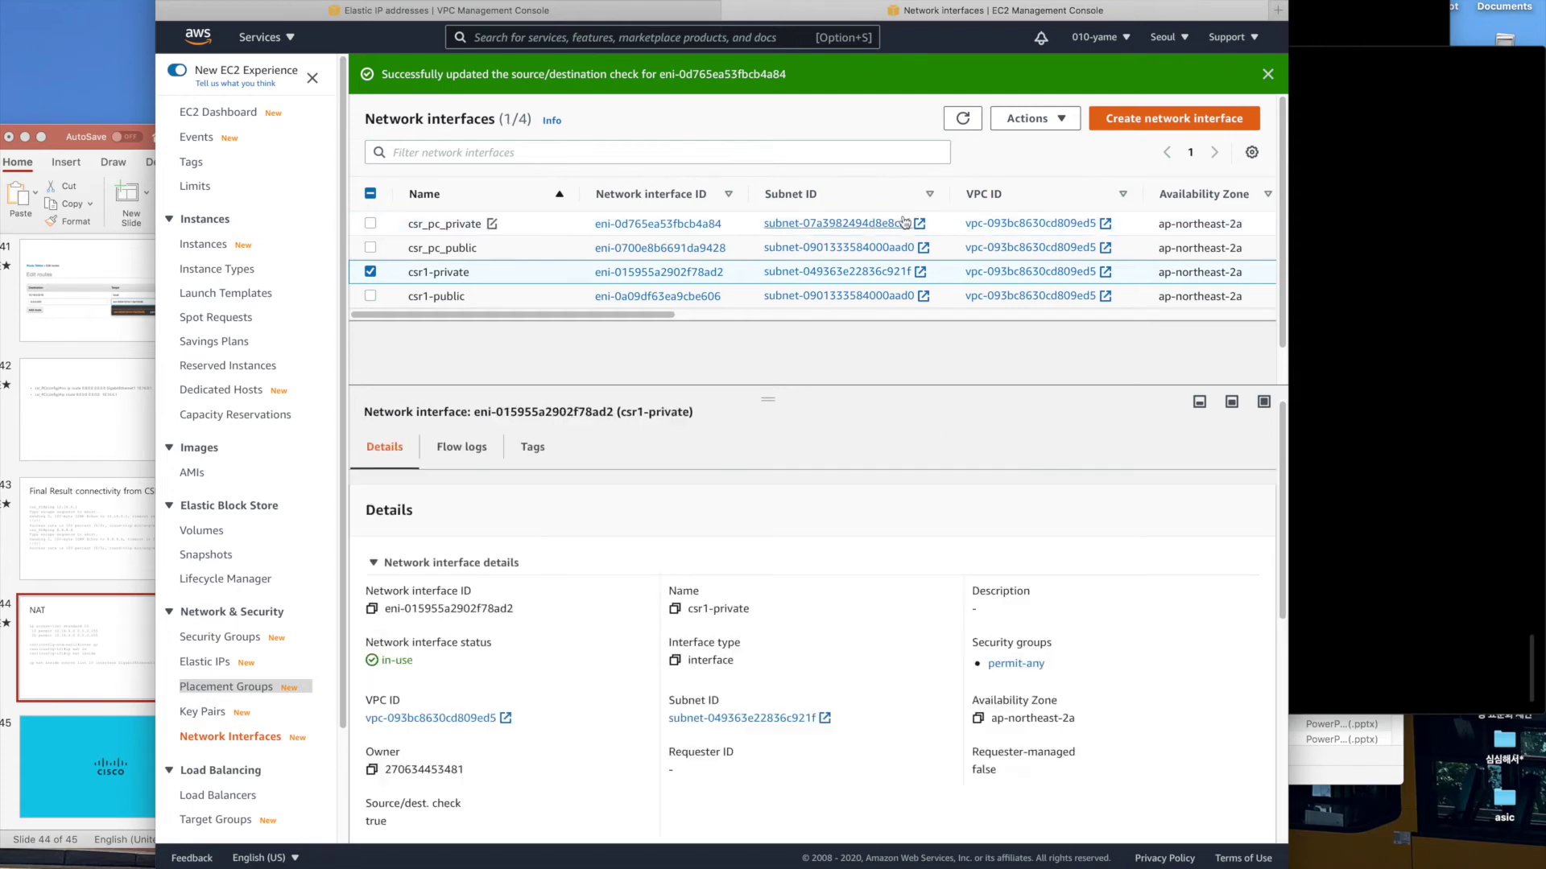
left_click(1035, 119)
scroll(1144, 309, "down", 2)
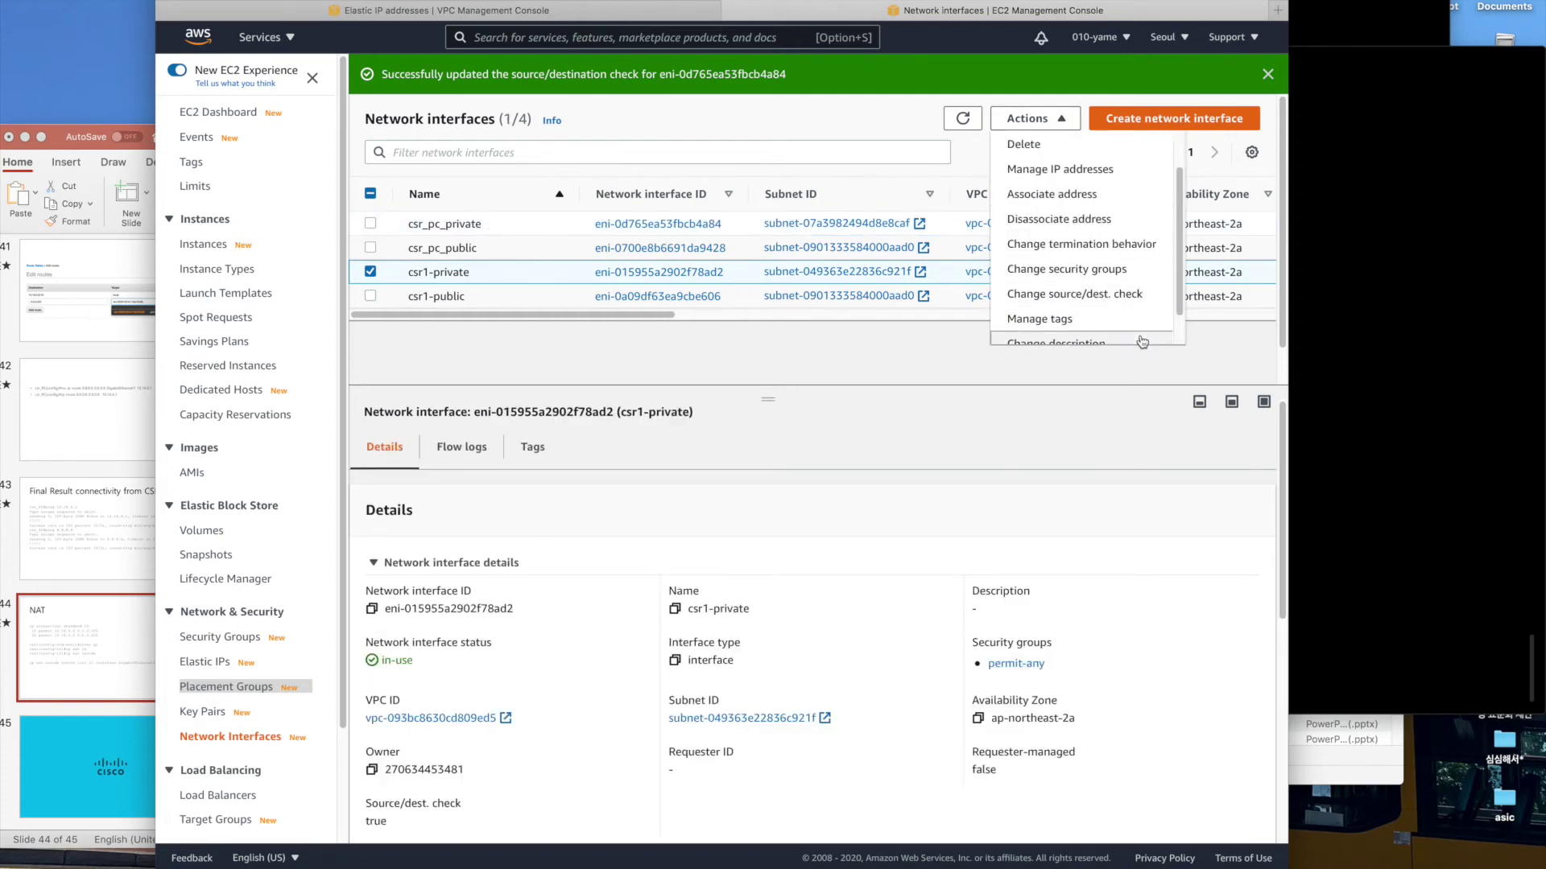
left_click(1144, 306)
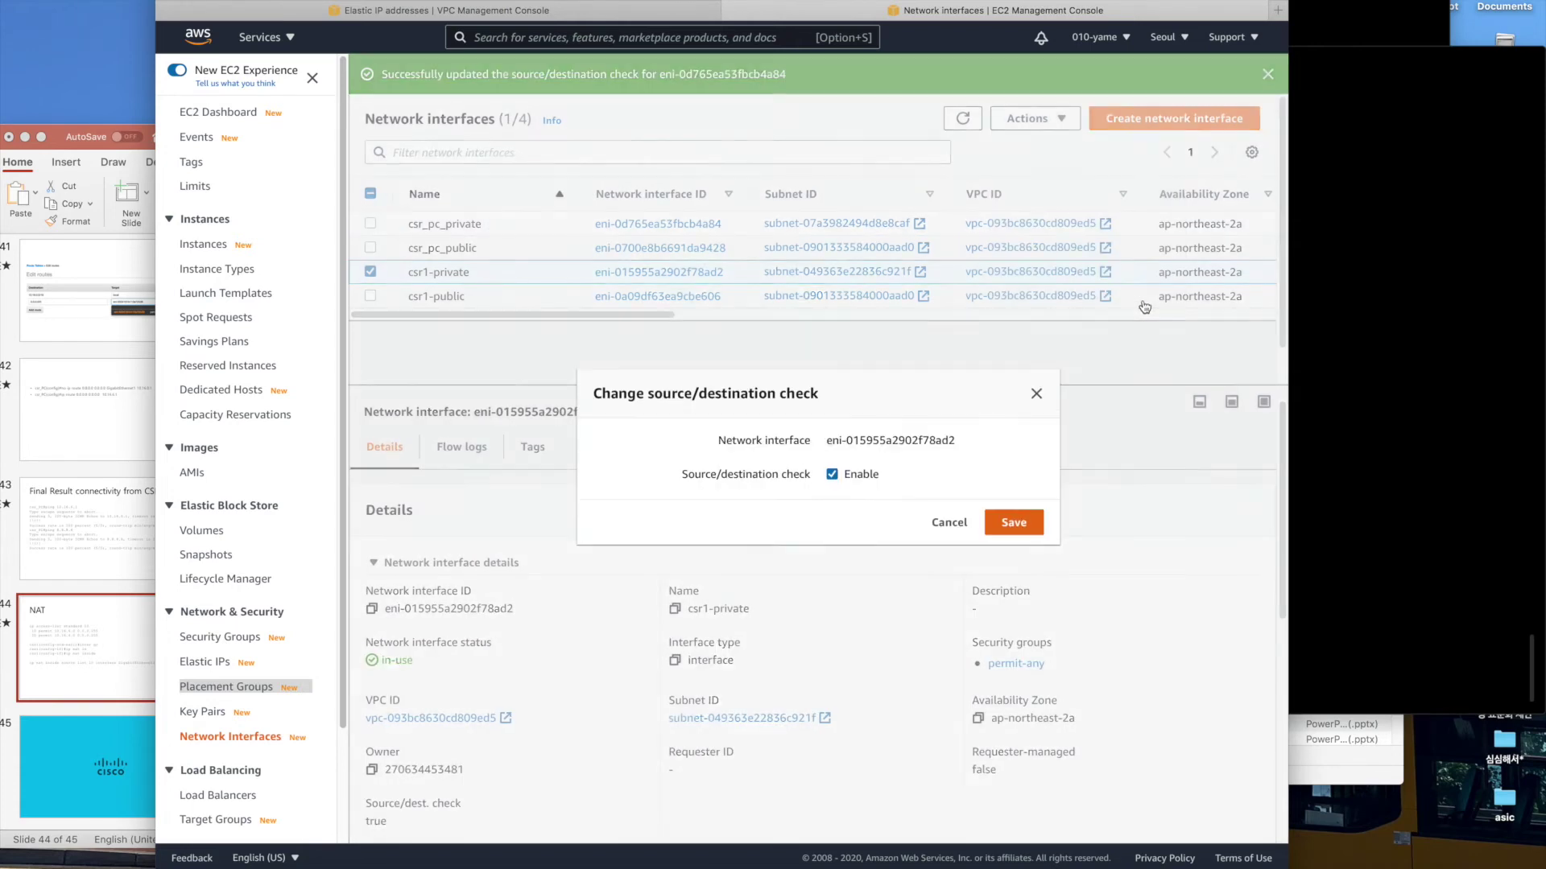
left_click(833, 467)
left_click(998, 513)
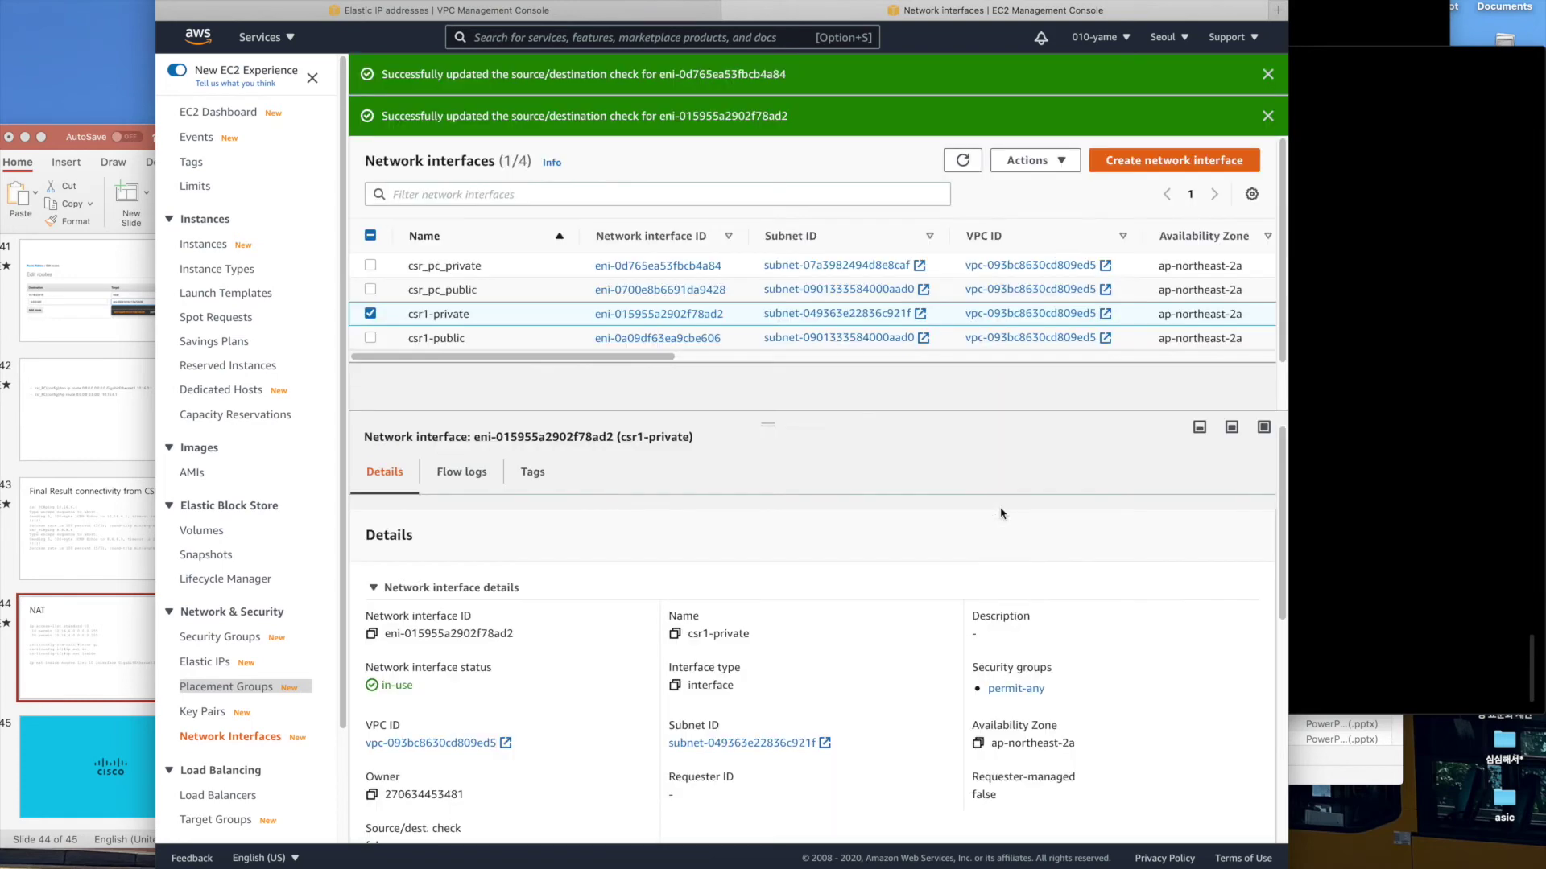
Switch back to the csr-pc terminal and ping 8.8.8.8 again.
left_click(1403, 511)
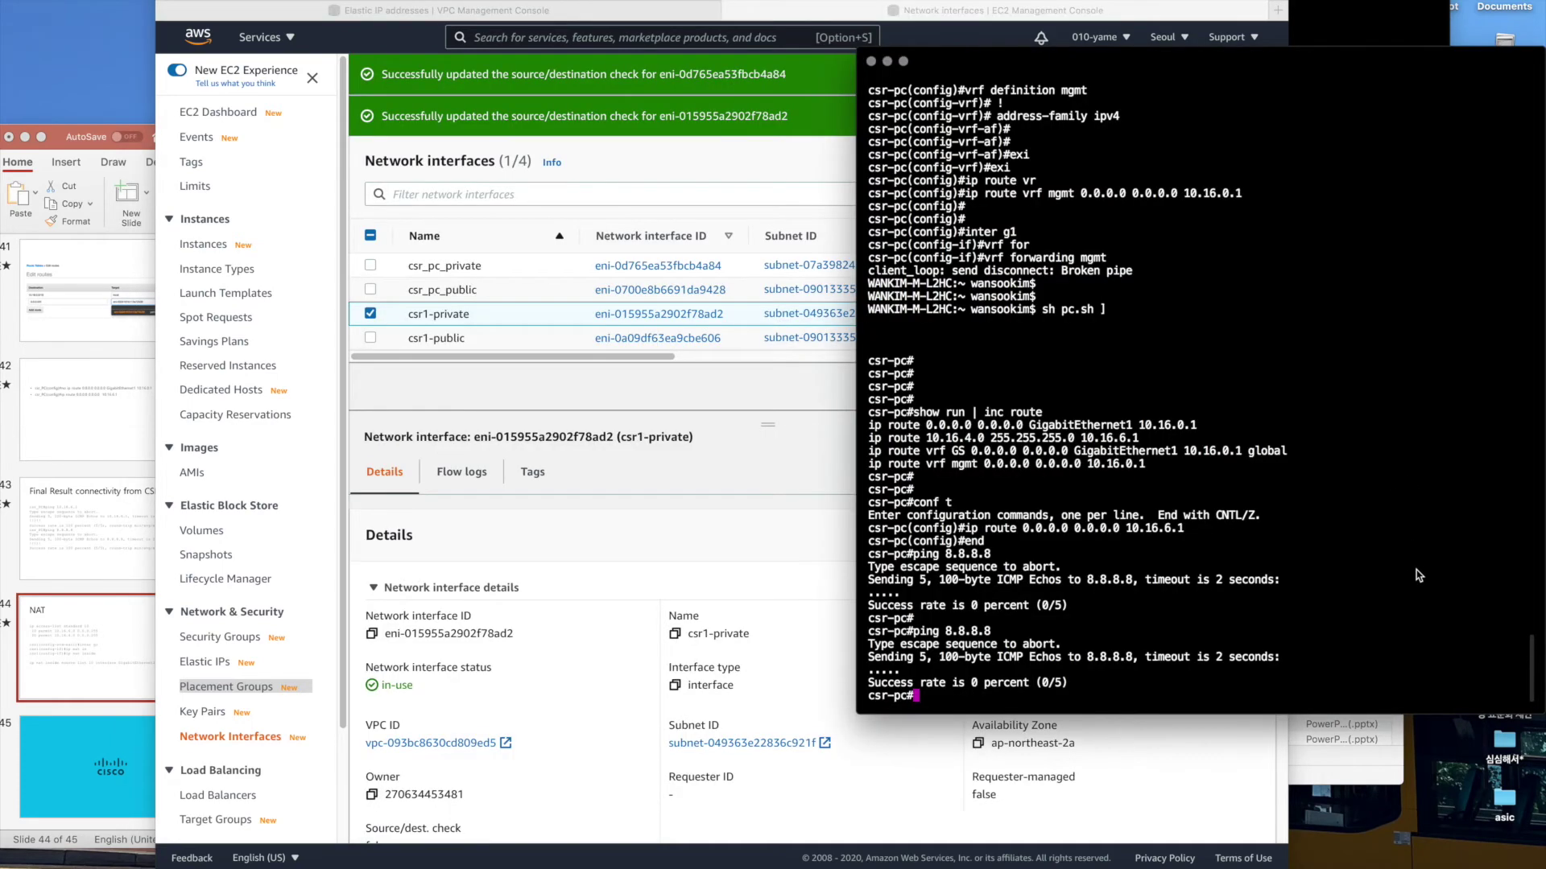
key("Up")
key("Return")
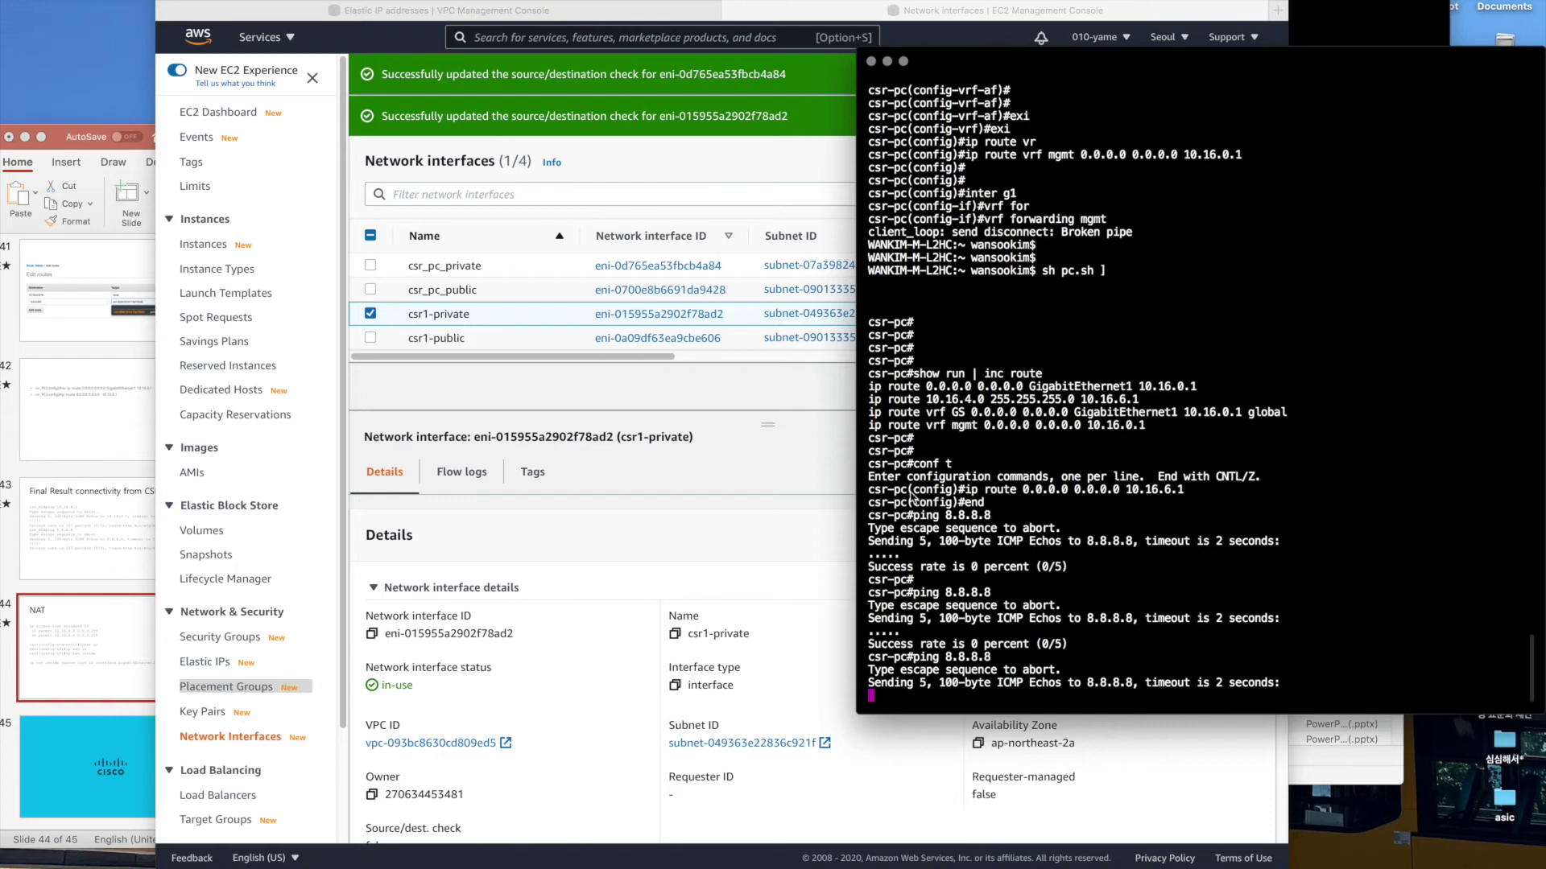
Return to the AWS console, select only the csr_pc_public network interface and disable its source/destination check.
left_click(769, 398)
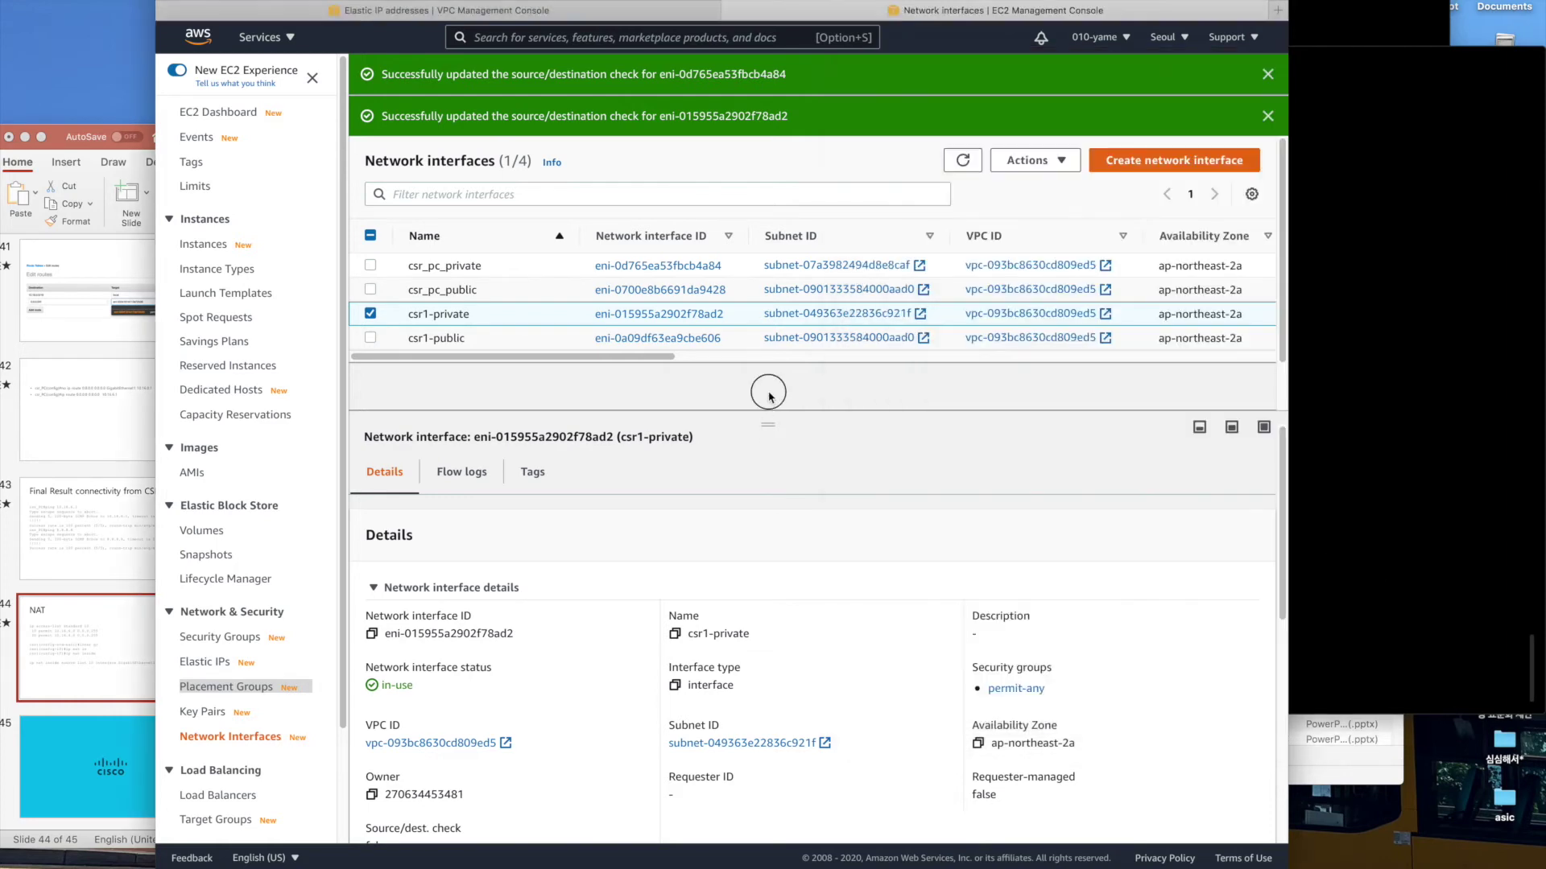
scroll(644, 594, "down", 1)
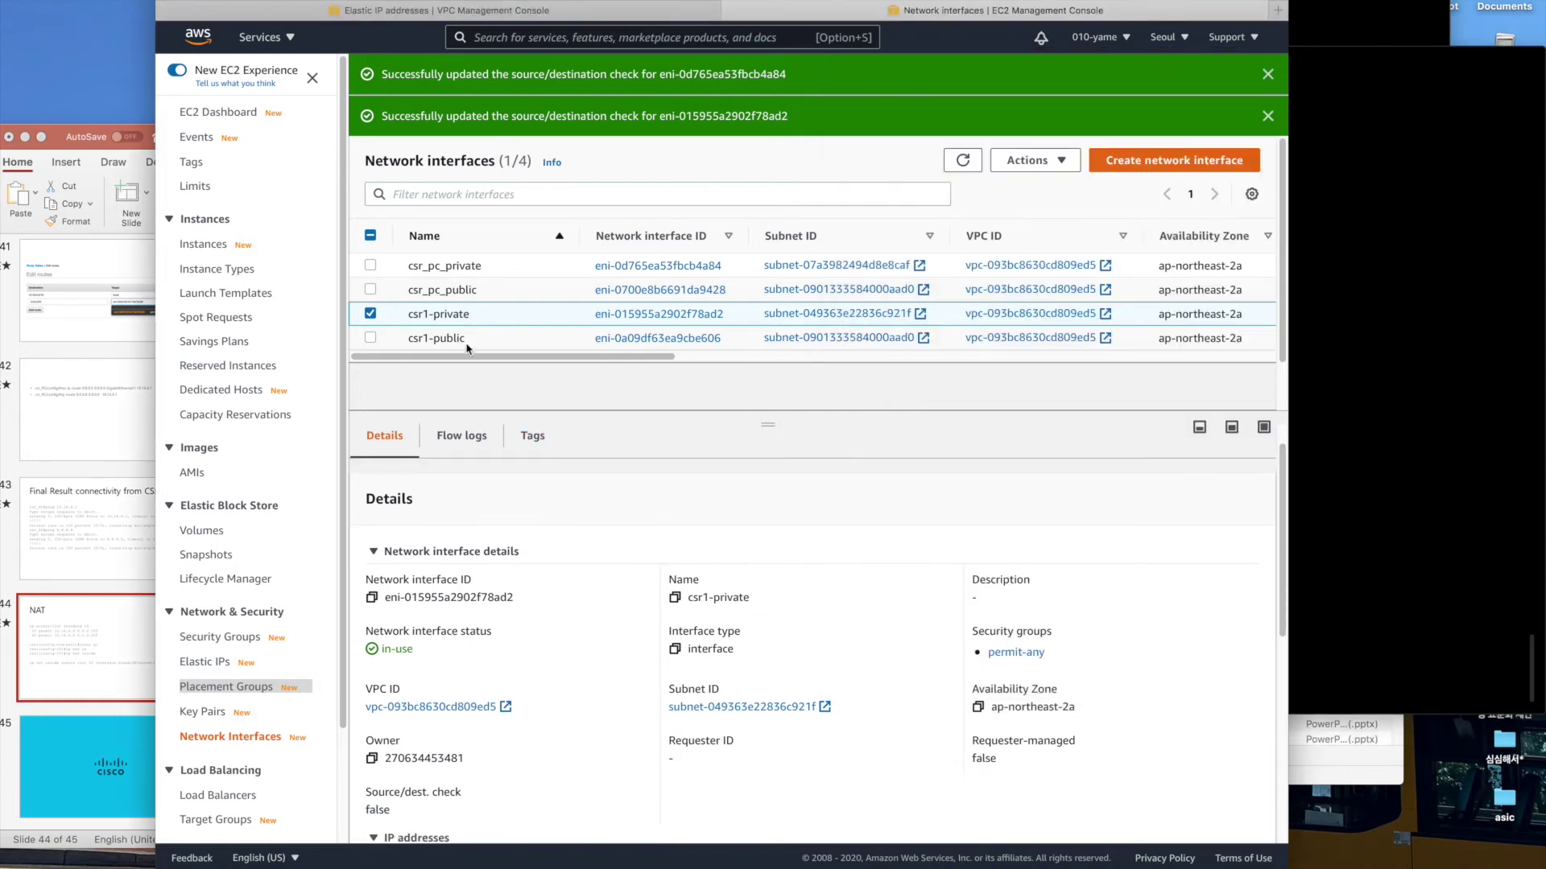
left_click(371, 314)
left_click(370, 339)
left_click(370, 338)
left_click(370, 289)
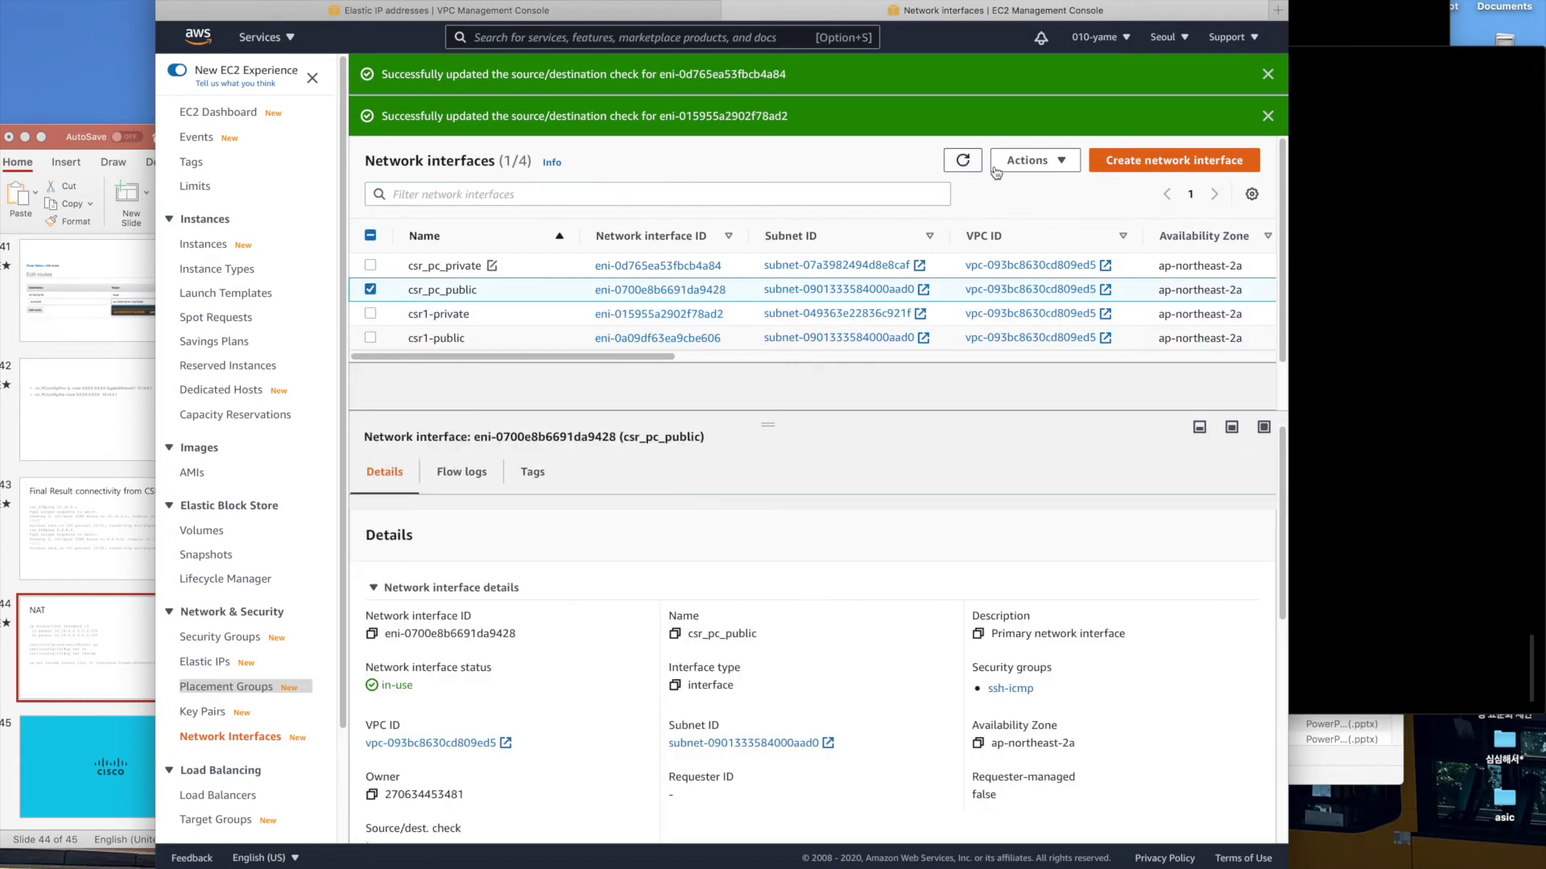
left_click(1026, 160)
scroll(1179, 328, "down", 2)
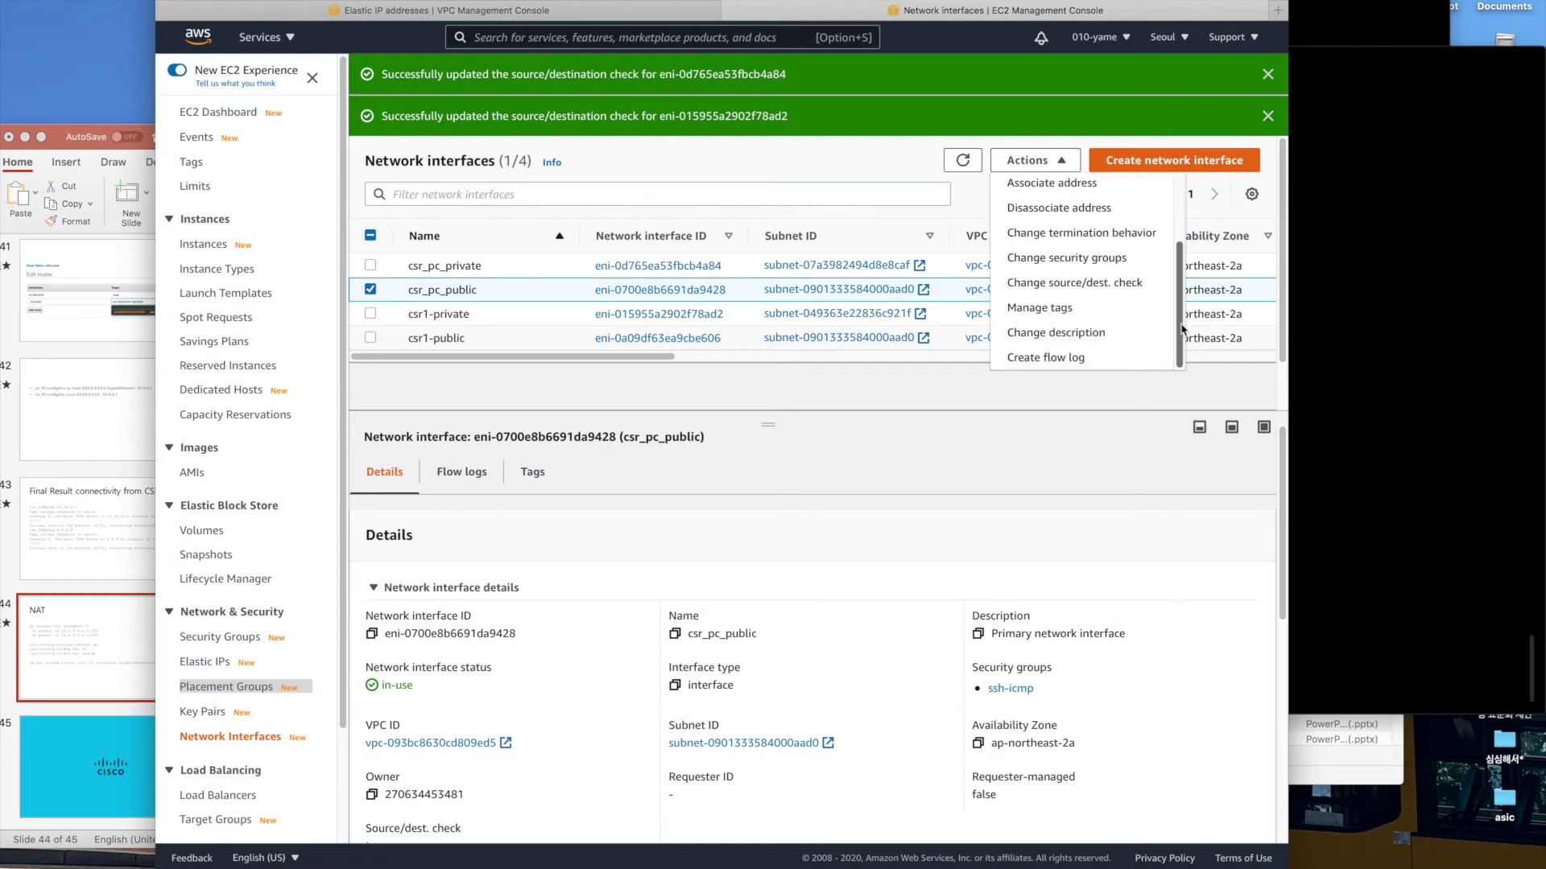
left_click(1154, 291)
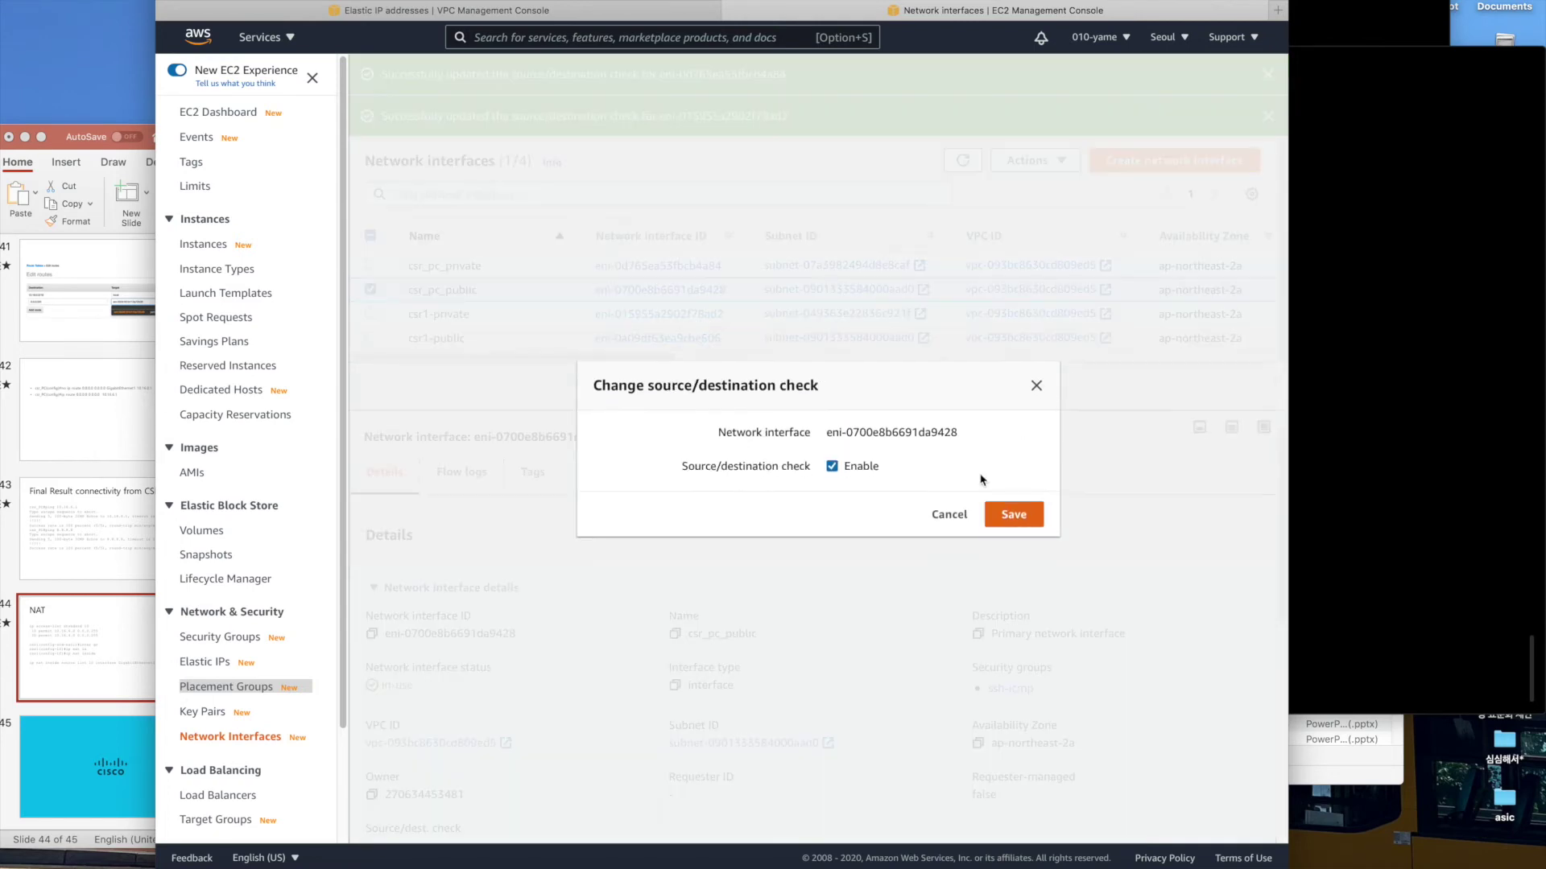
left_click(869, 475)
left_click(1013, 514)
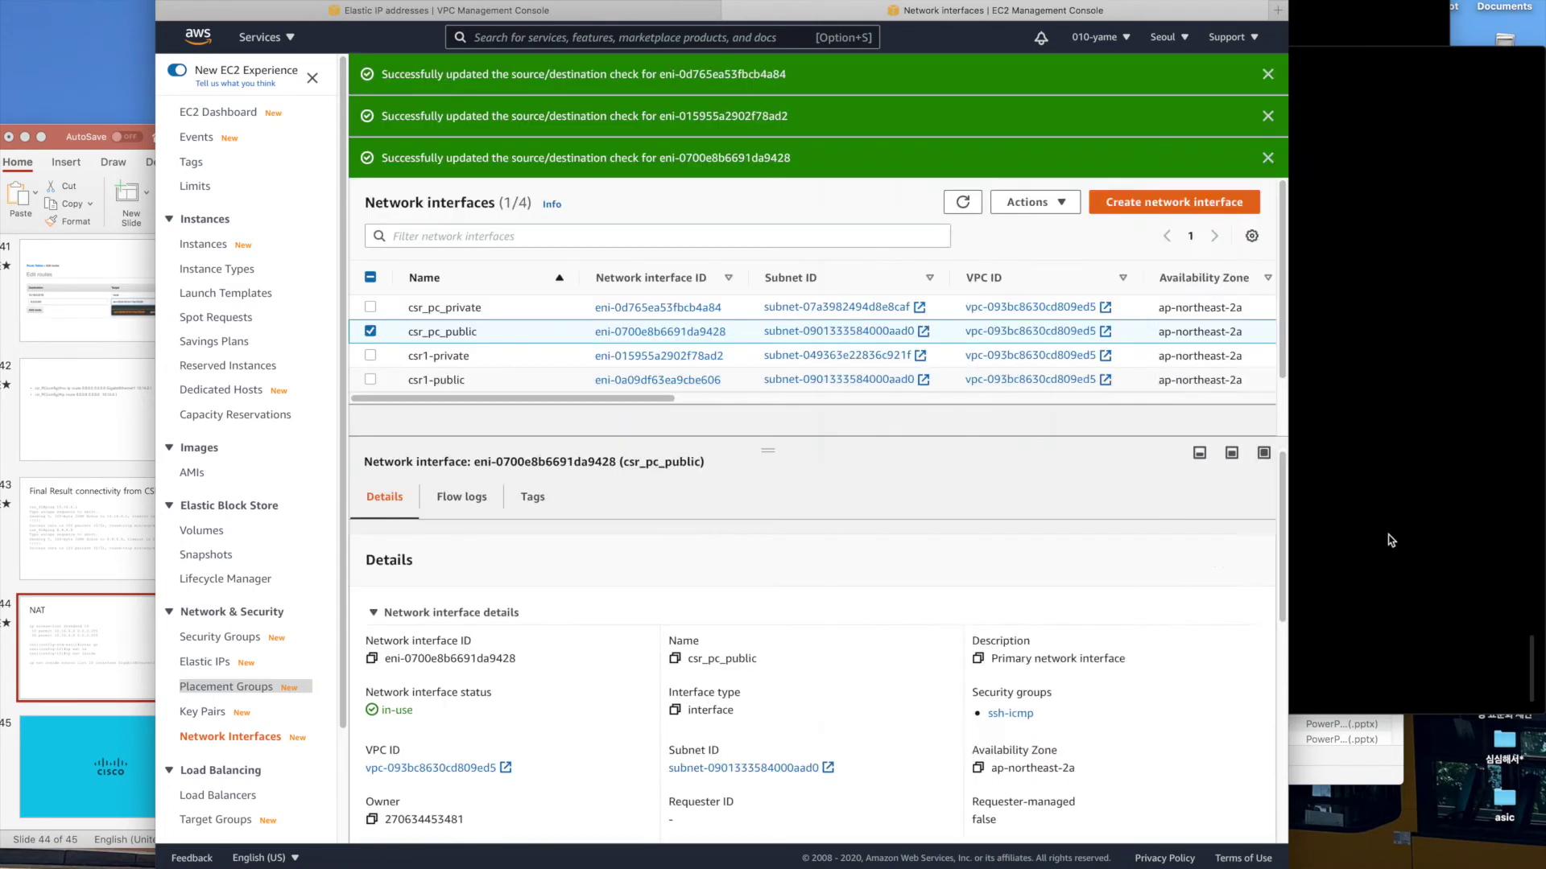
Retest internet reachability from the csr-pc terminal with a ping to 8.8.8.8.
left_click(1391, 540)
key("Up")
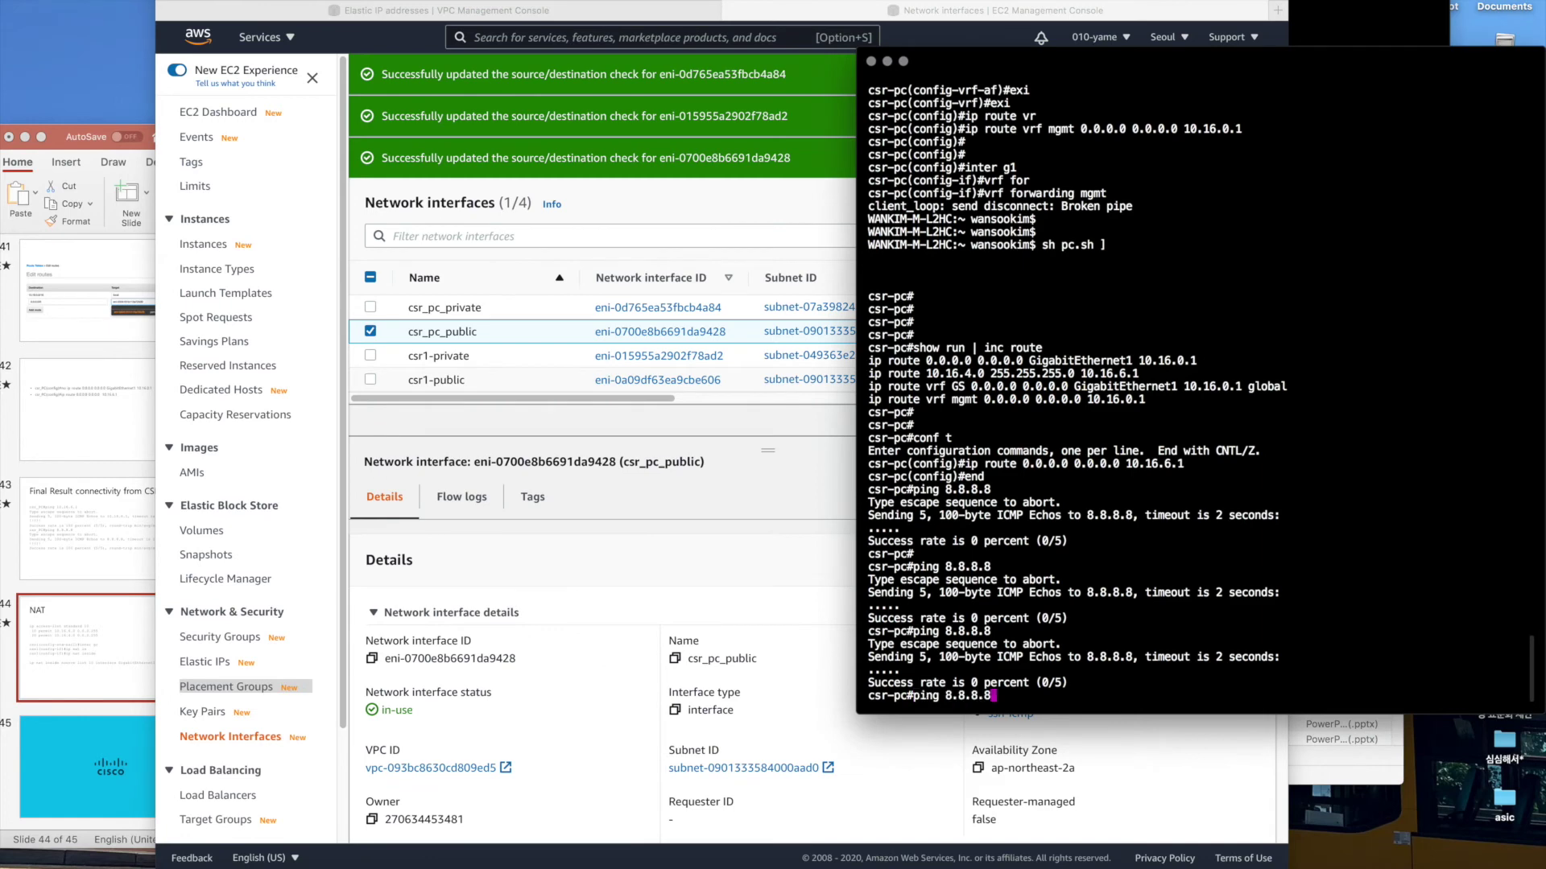
key("Return")
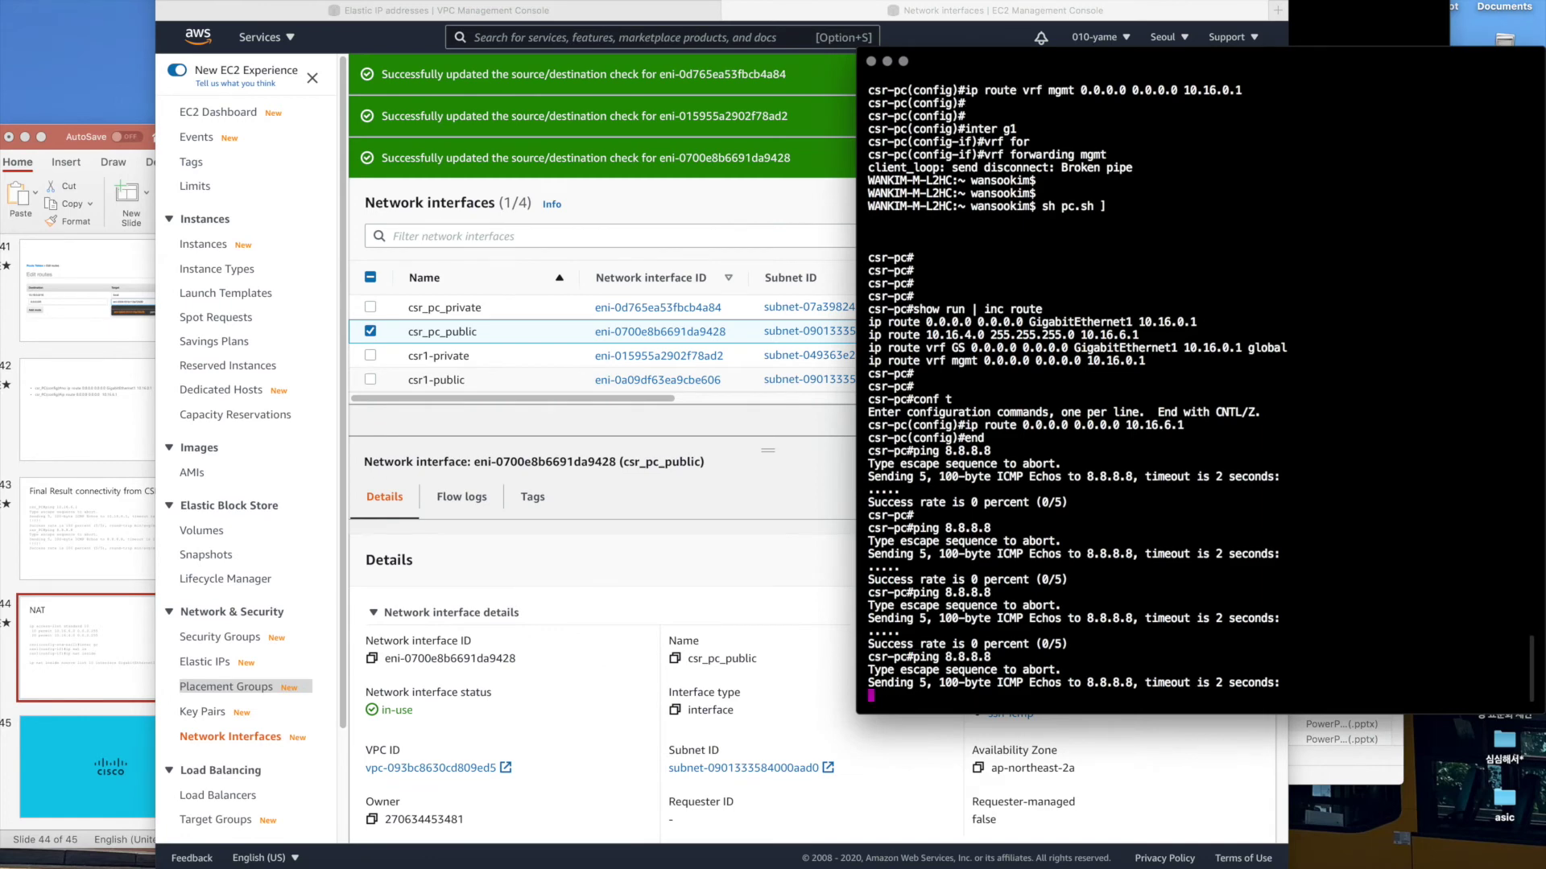
In the AWS console, select csr1-public instead of csr_pc_public and disable its source/destination check.
left_click(532, 405)
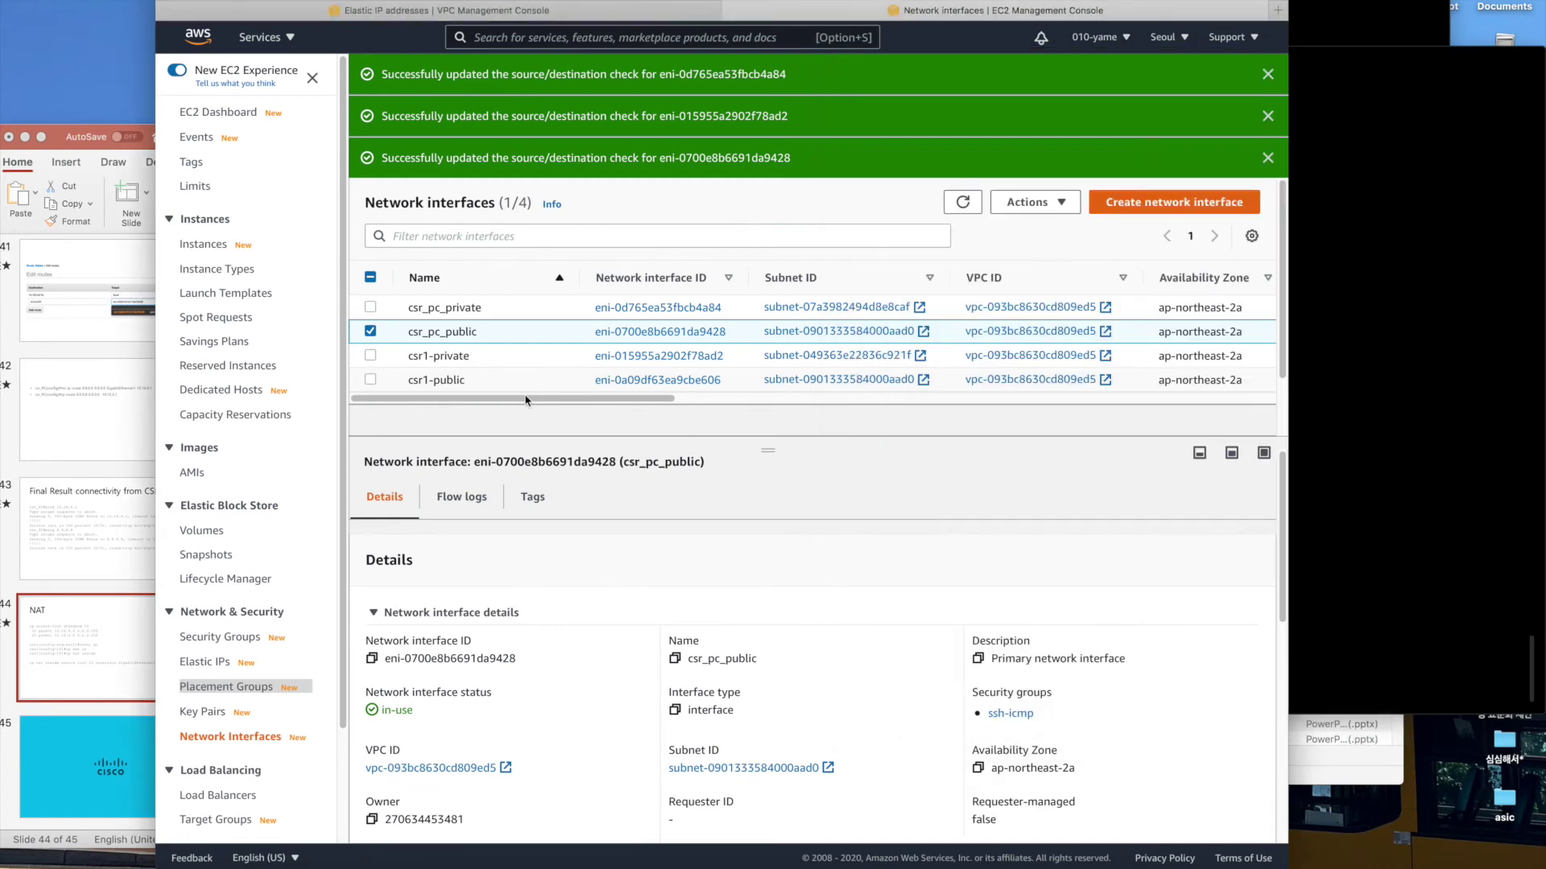
left_click(366, 331)
left_click(369, 380)
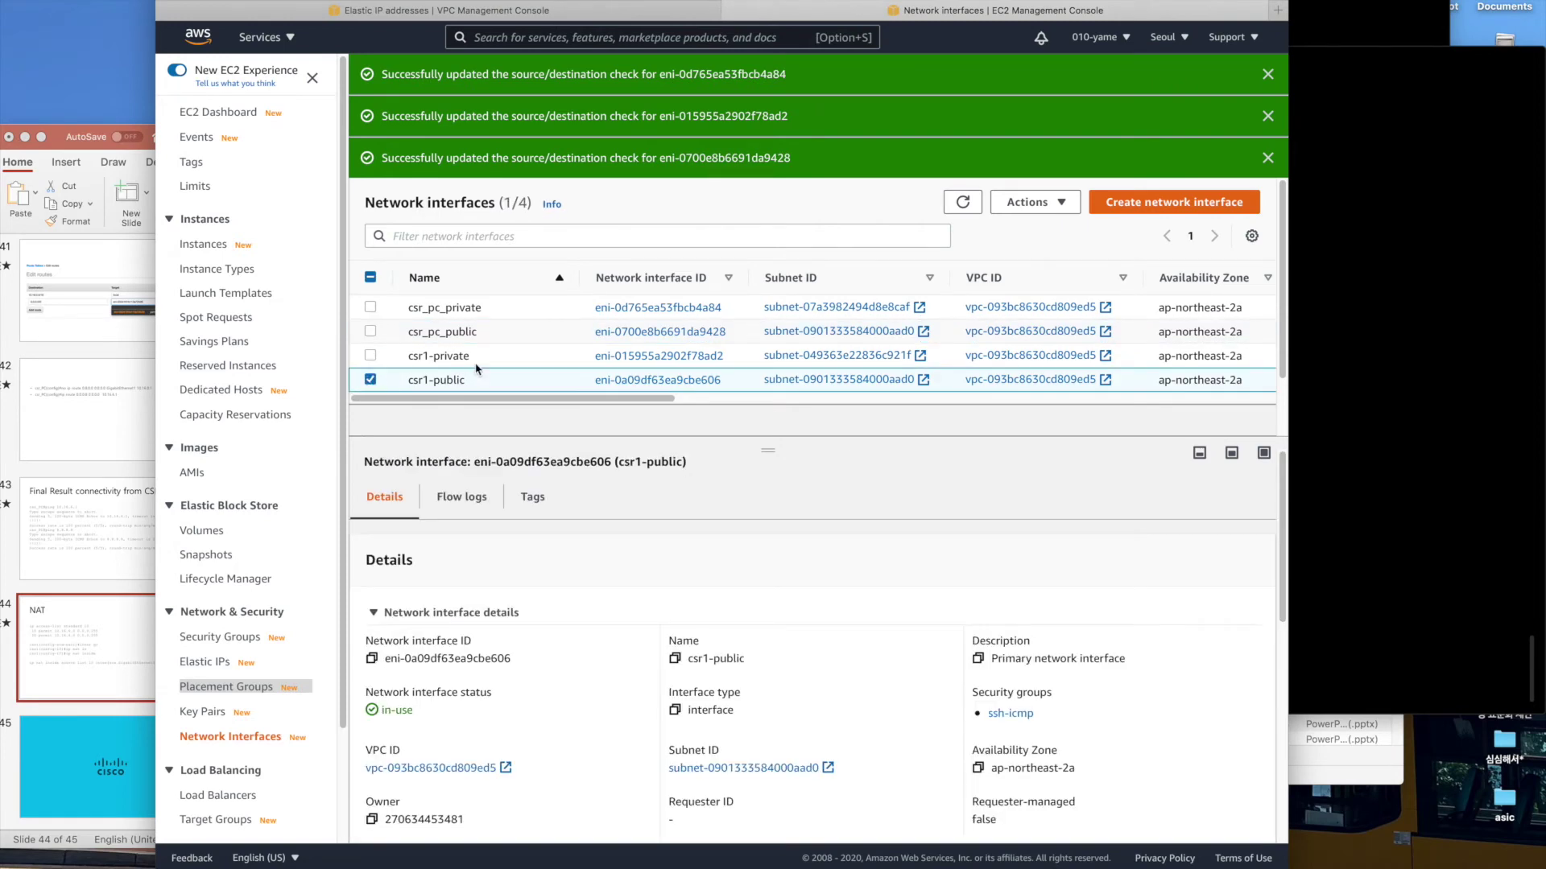
left_click(1030, 202)
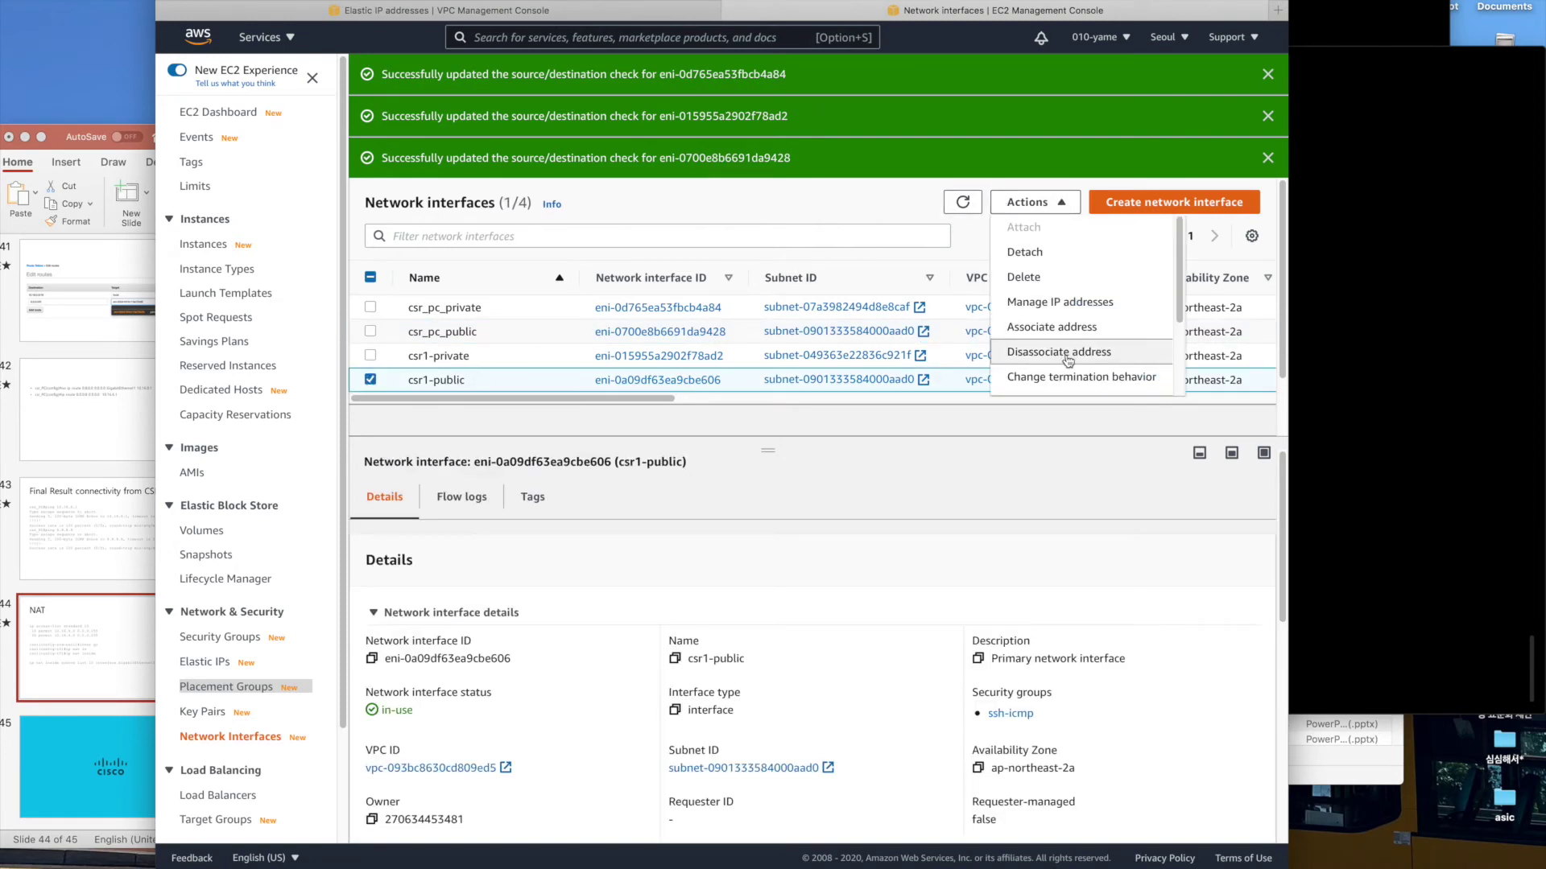
scroll(1070, 362, "down", 2)
left_click(1083, 378)
left_click(832, 466)
left_click(1012, 514)
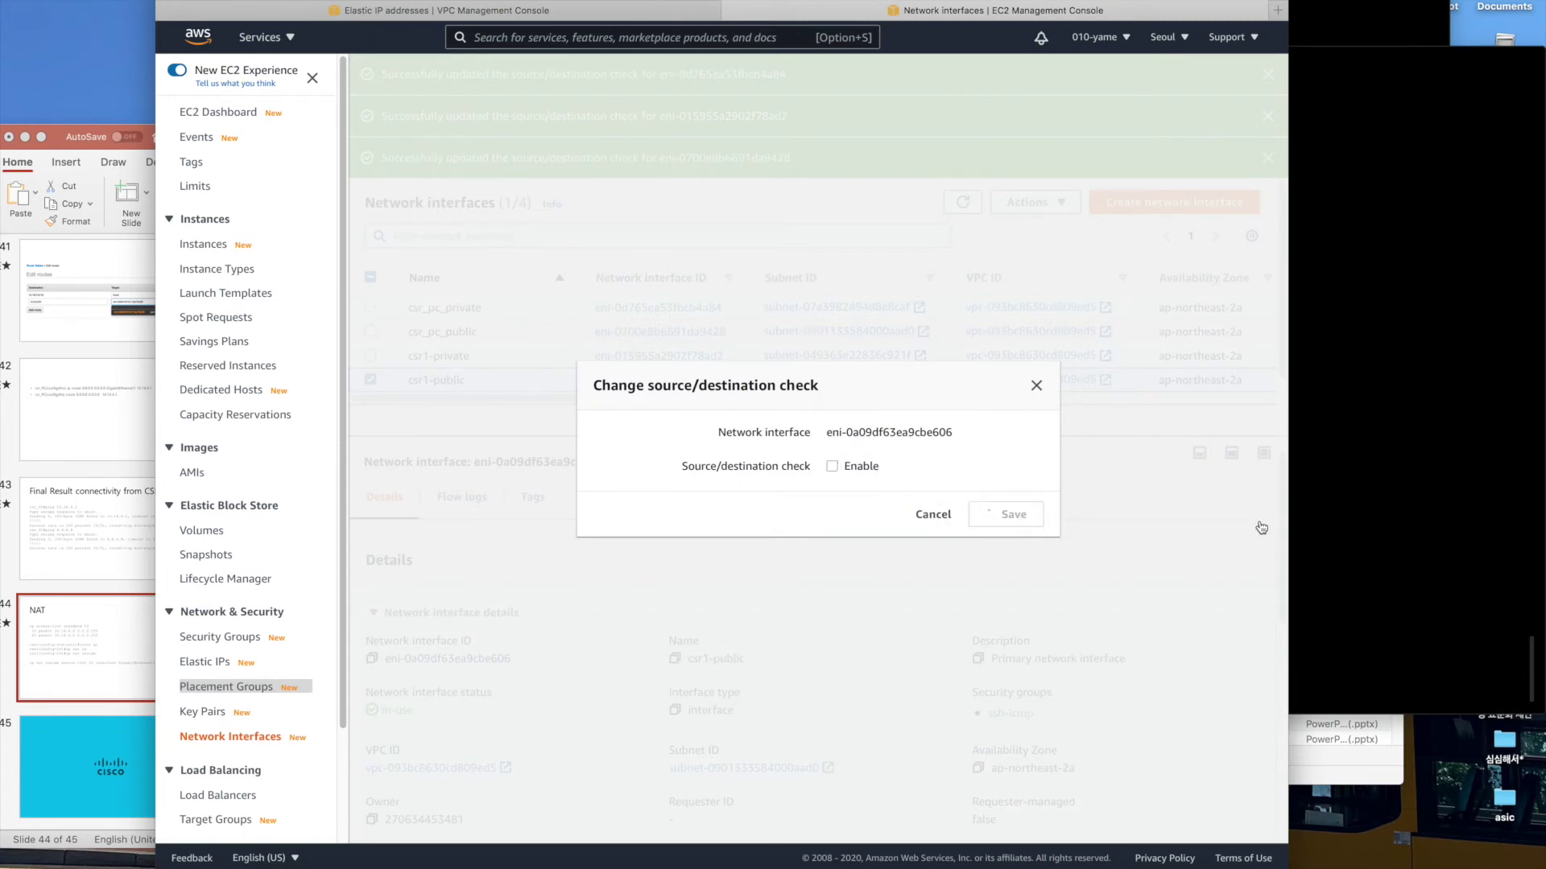
Switch to the csr1 terminal and display the router's IP NAT translations.
left_click(1360, 505)
left_click(1315, 28)
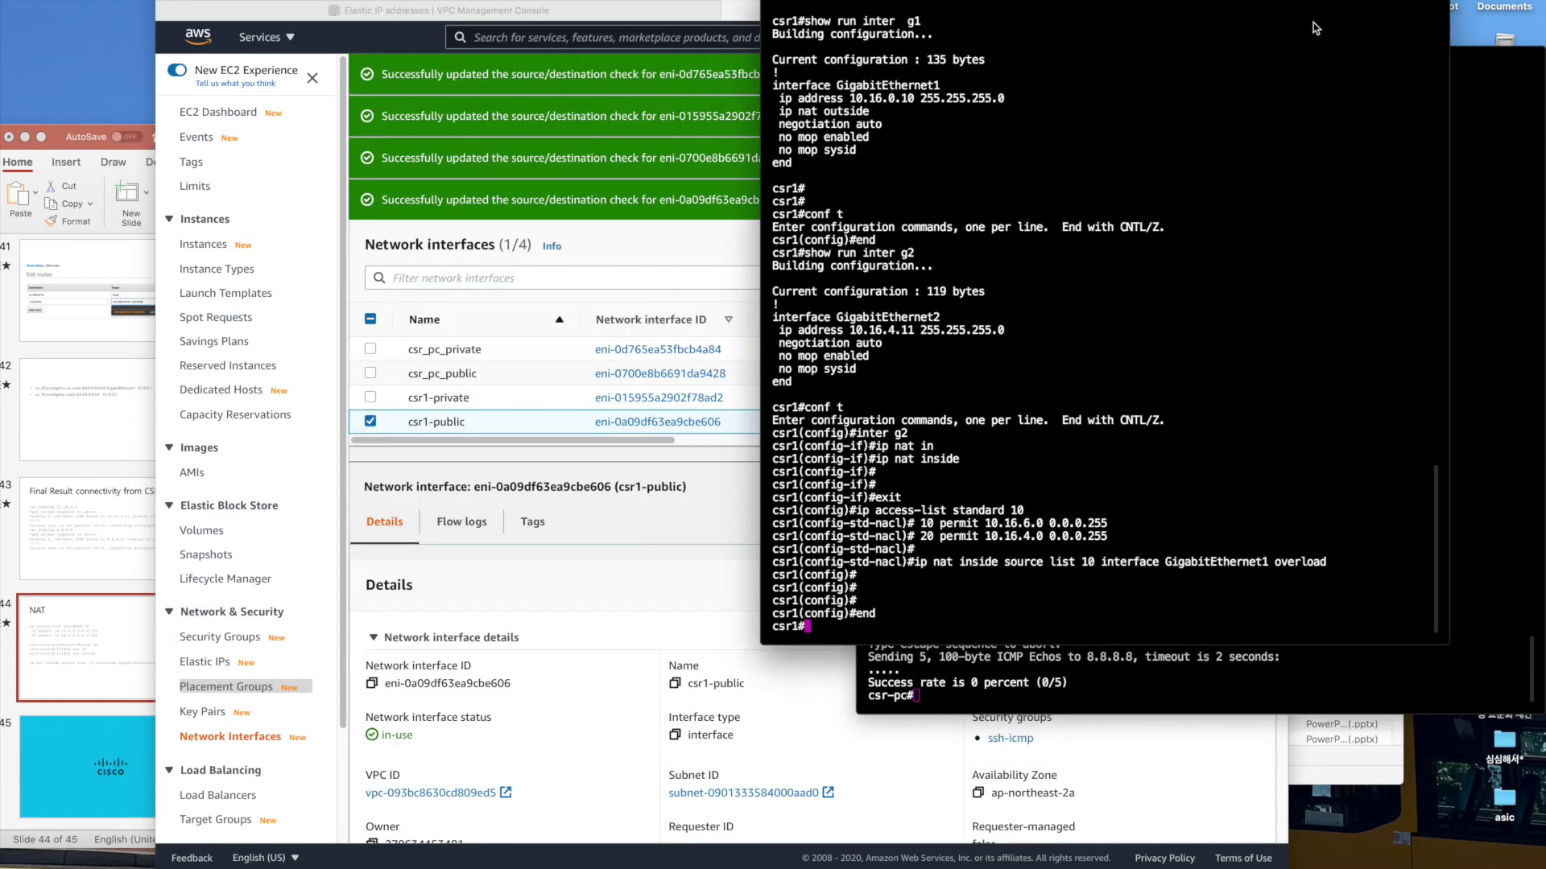
key("Return")
key("Return")
type("show ip")
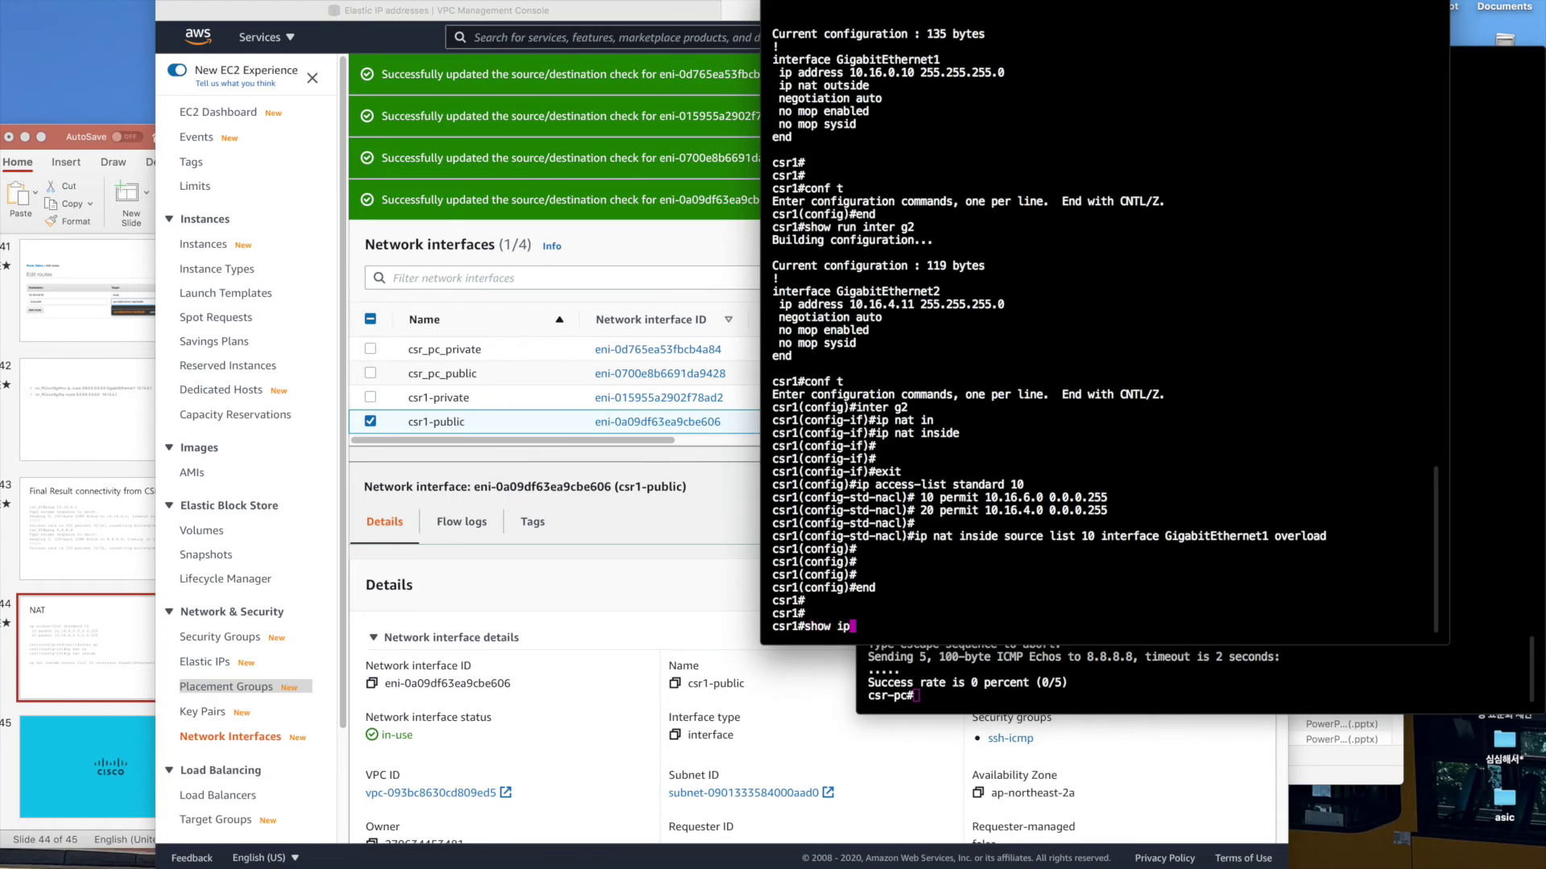
type(" nat tr")
key("Tab")
key("Return")
key("Return")
key("Return")
key("Return")
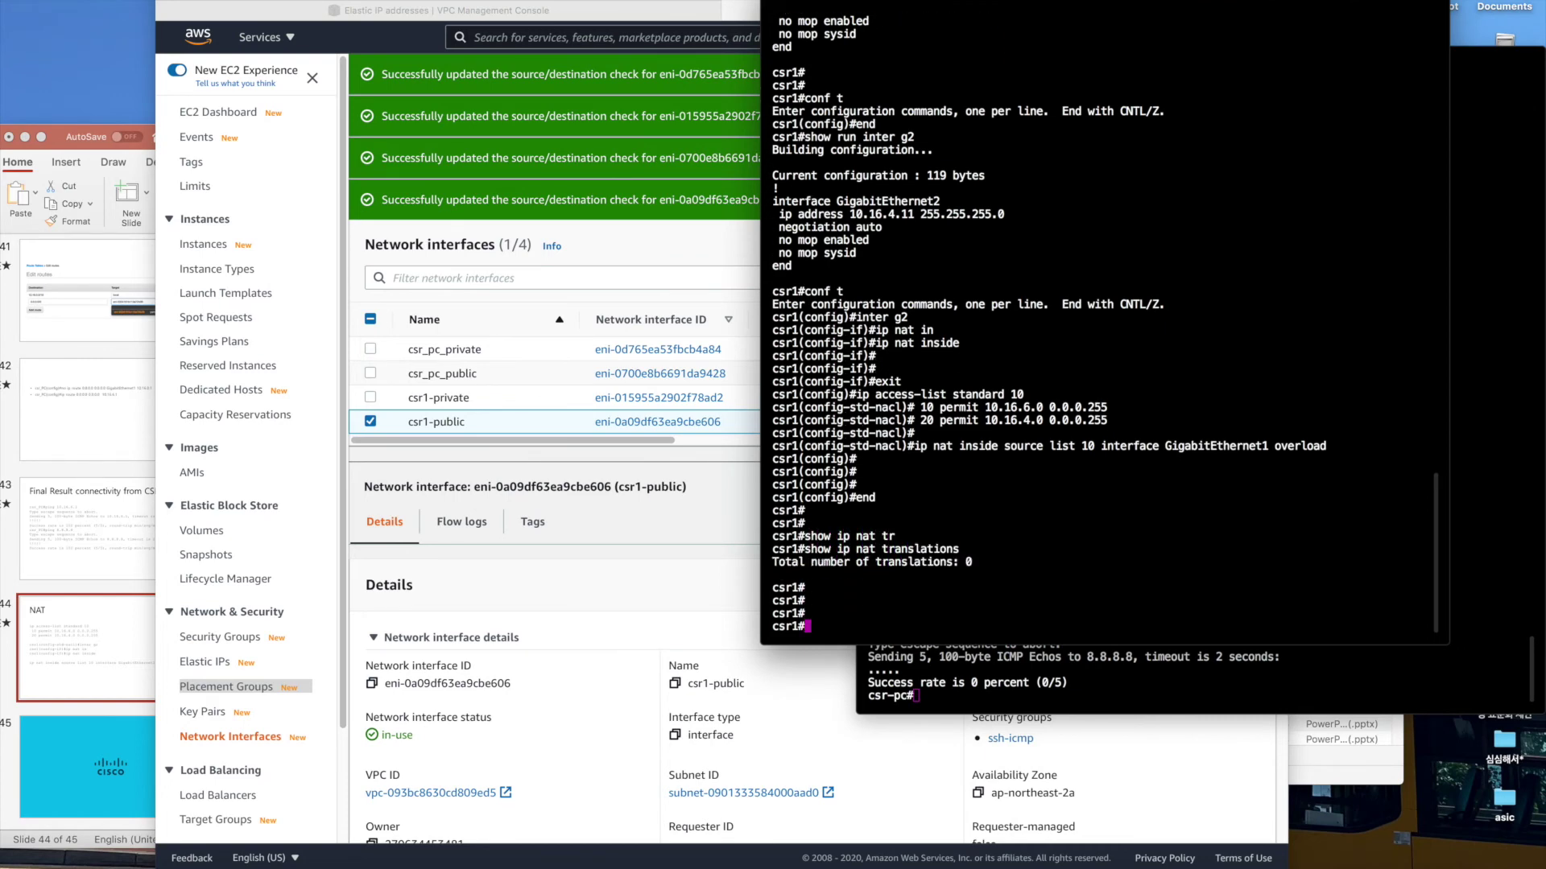
Ping 8.8.8.8 from csr1 and list the options available for the ping command.
type("ping 8.8.8.8")
key("Return")
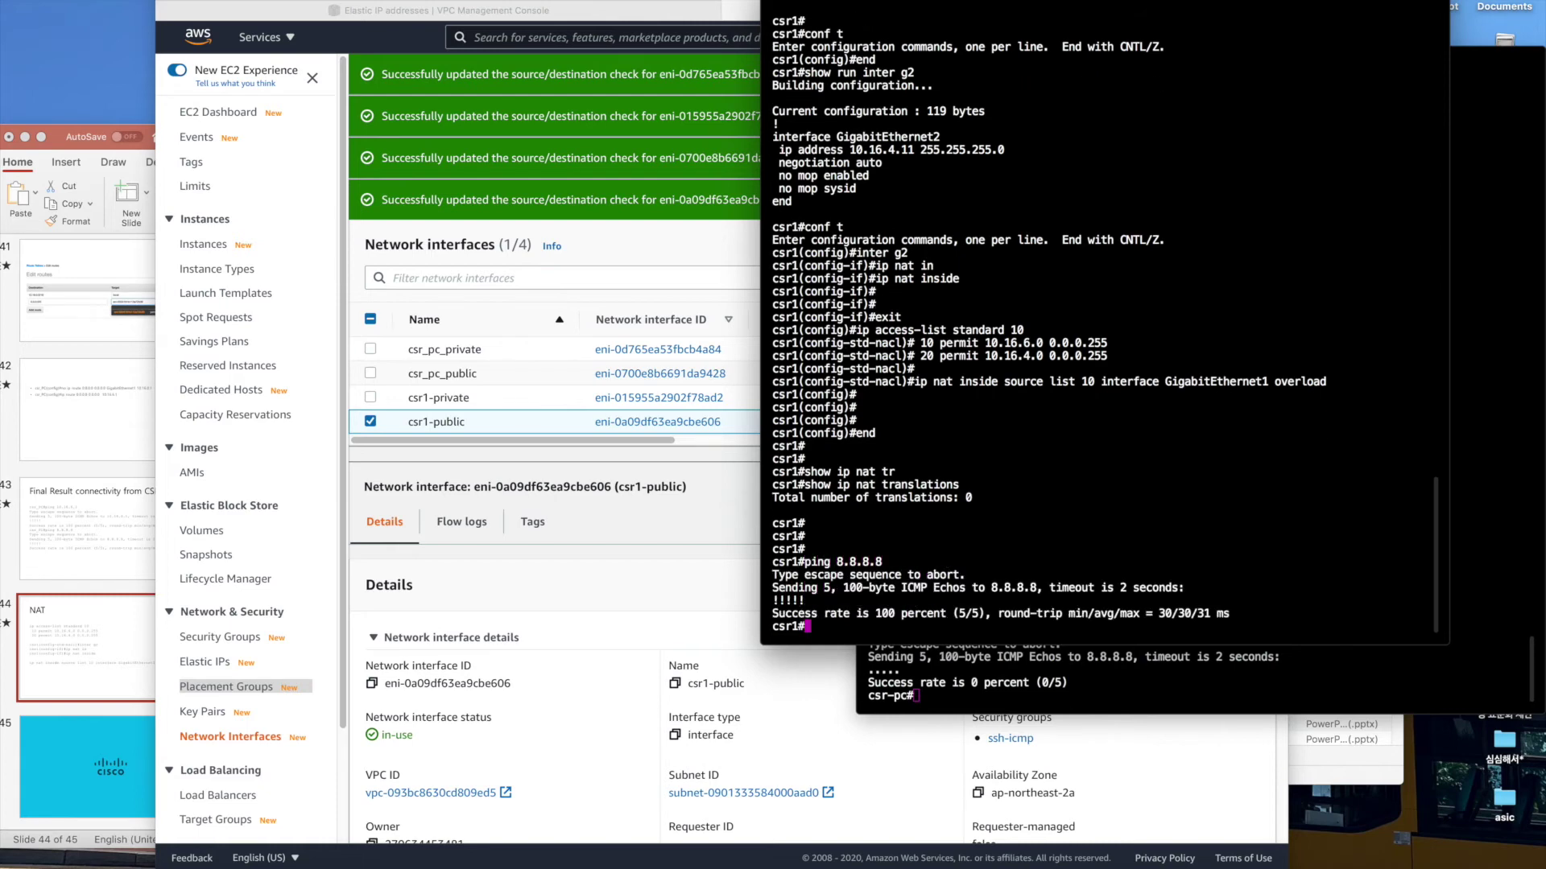
key("Return")
type("ping 8.8.88.")
key("BackSpace")
type(".7")
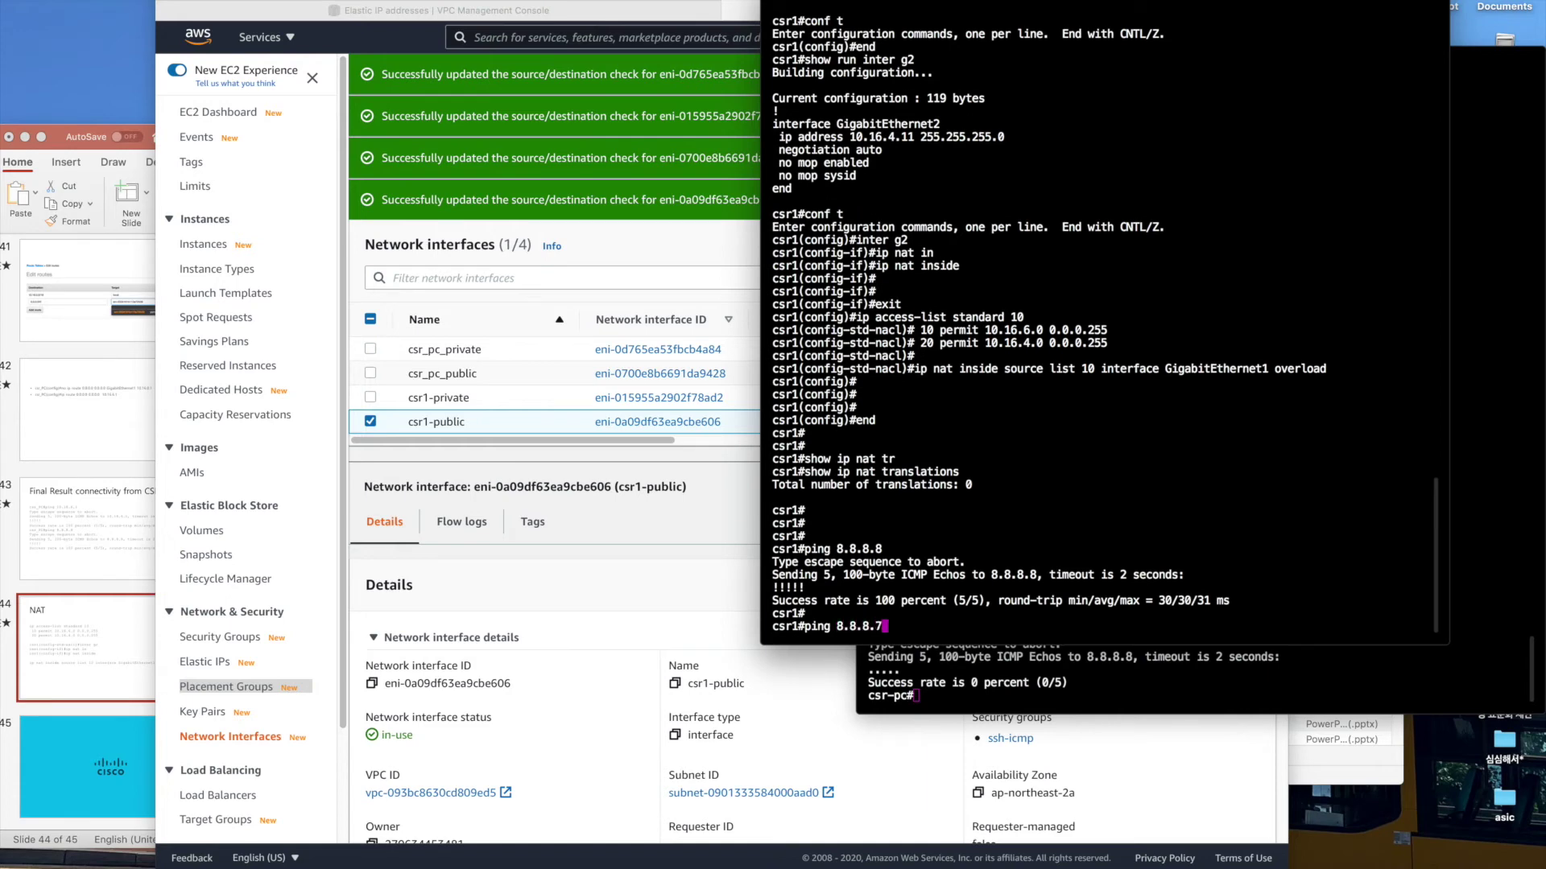
key("BackSpace")
type("8 ?")
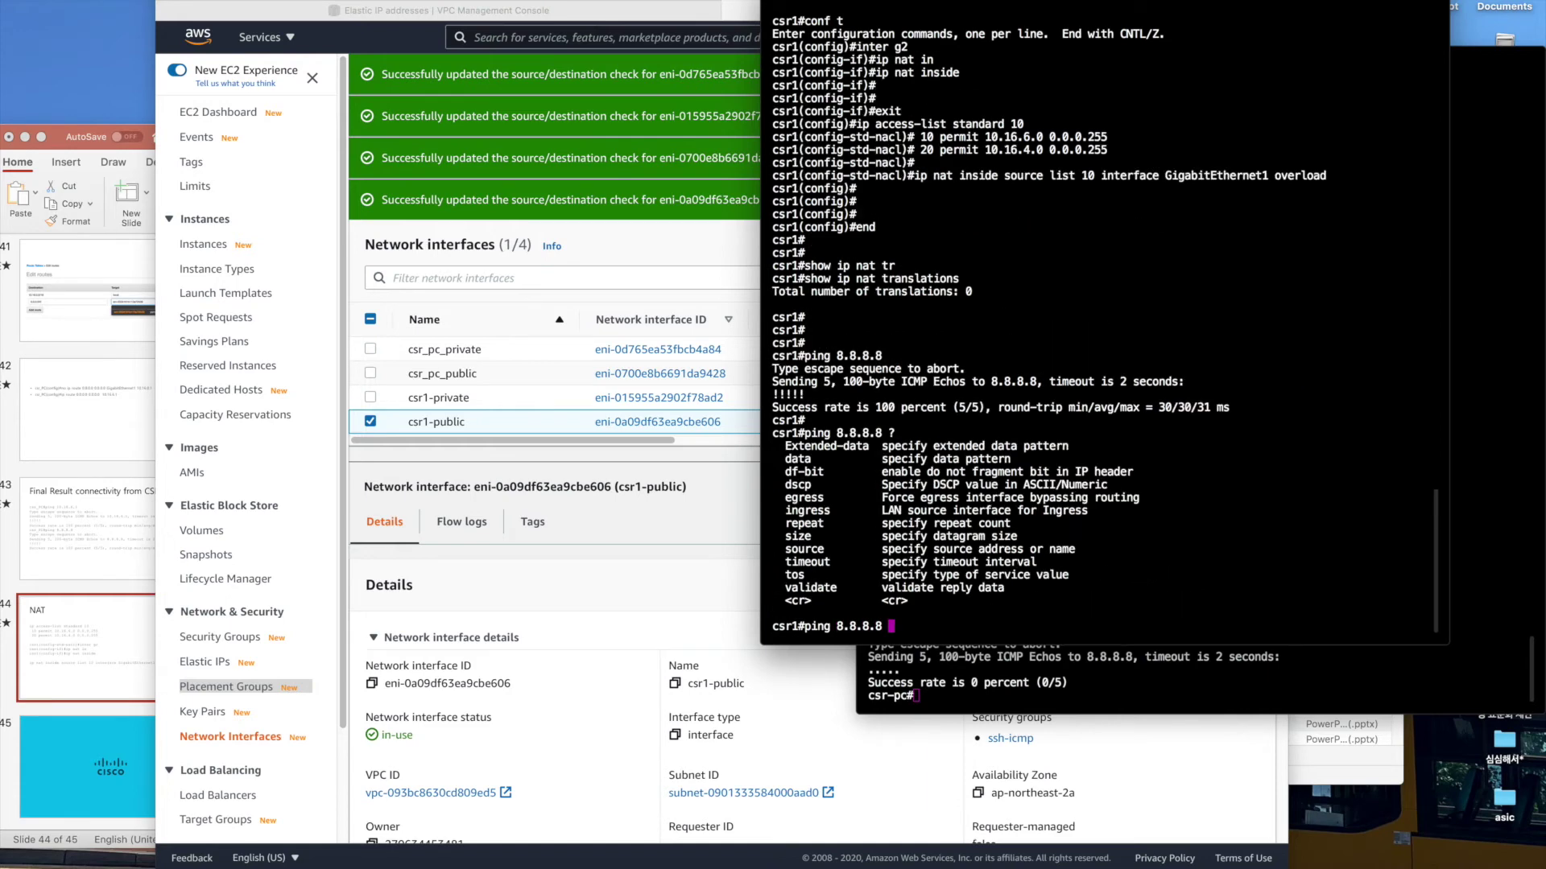
Ping 8.8.8.8 from csr1 using gigabitEthernet 2 as the source.
type("sou")
key("Tab")
type("in")
key("Tab")
key("BackSpace")
key("BackSpace")
type("gigabitEthernet 2")
key("Tab")
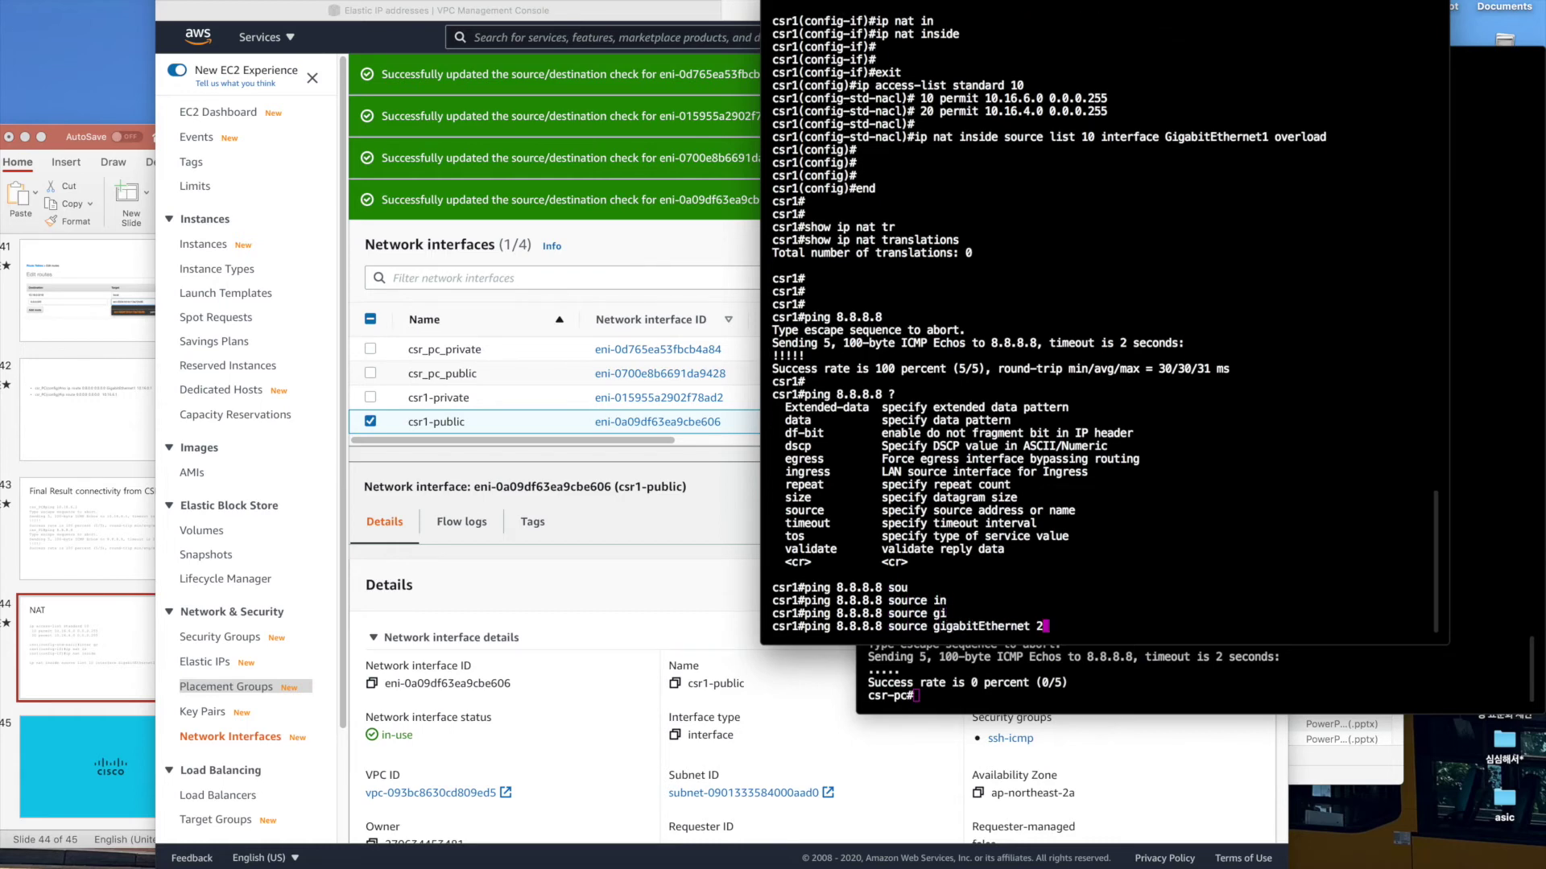
type("2")
key("Return")
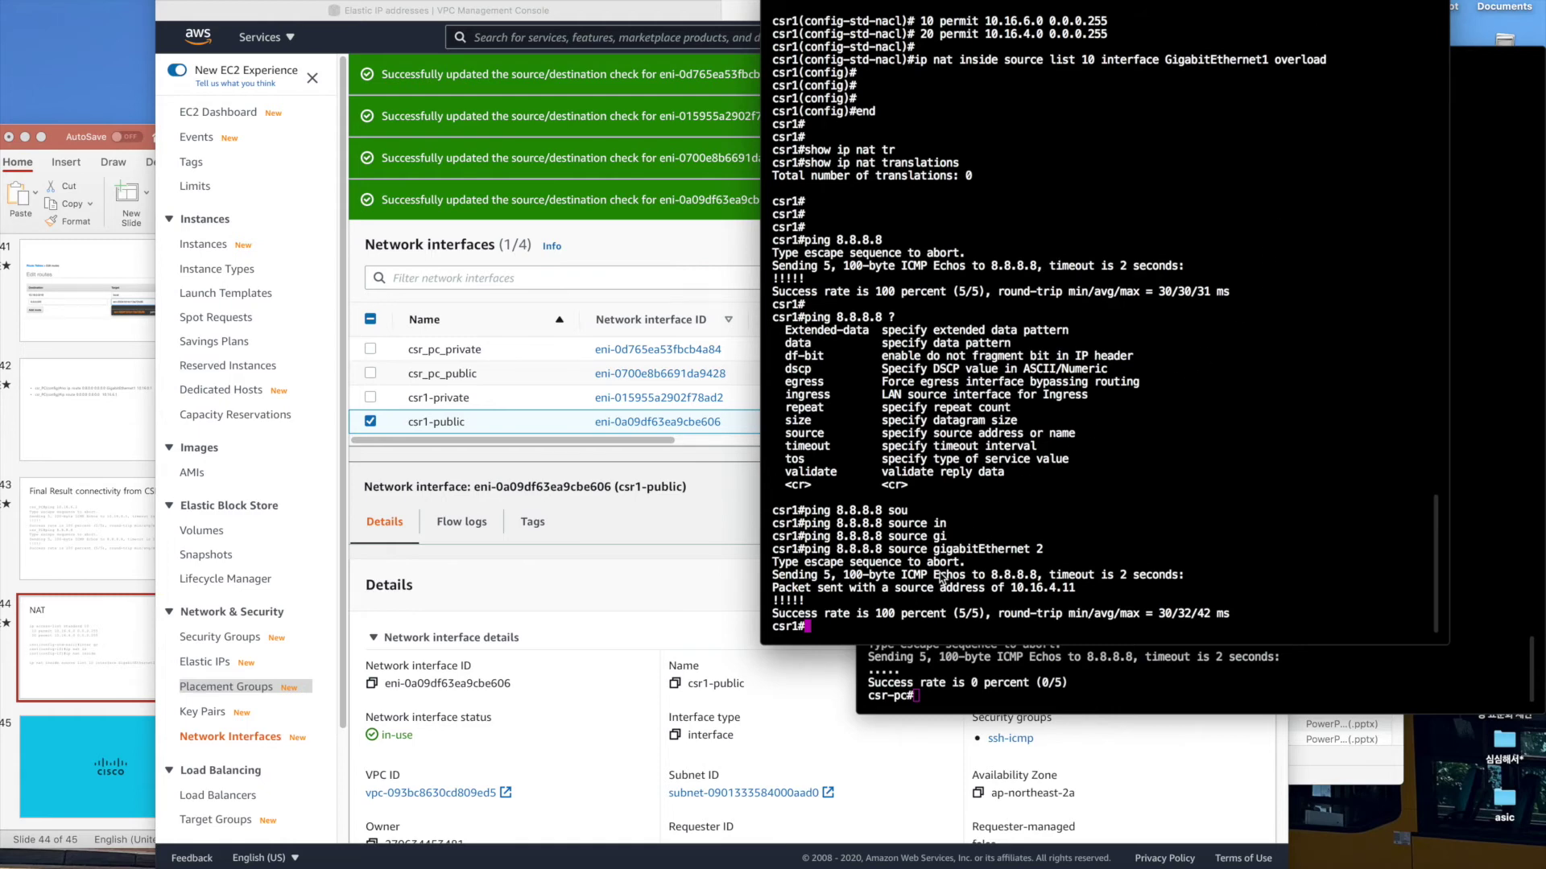
Display csr1's IP NAT translations and highlight the ICMP entry for 8.8.8.8.
type("show ip nat tr")
key("Tab")
key("Return")
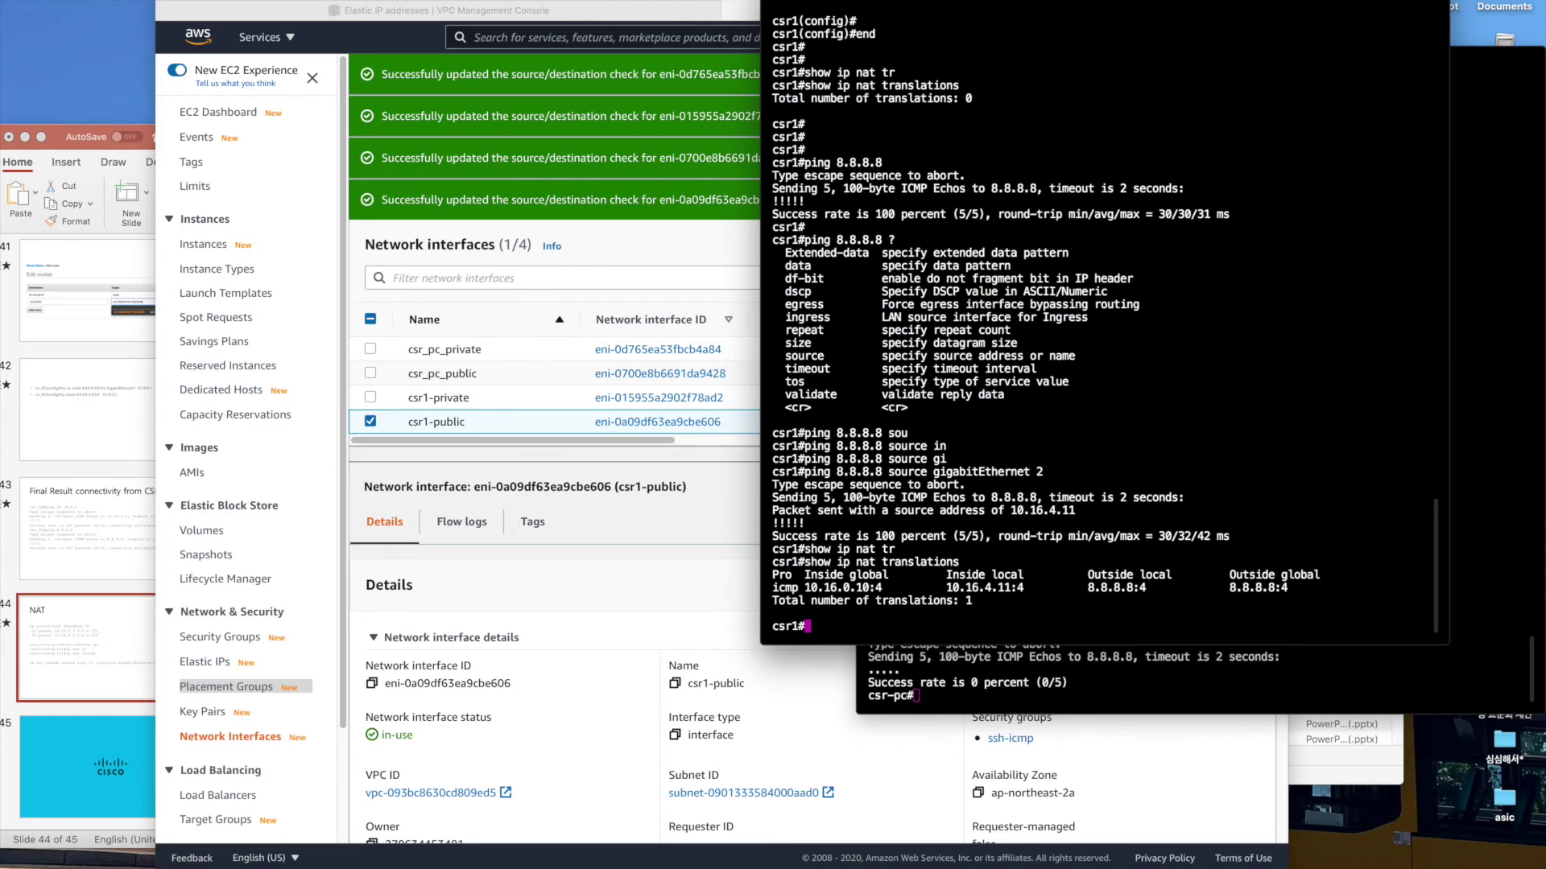
triple_click(1086, 587)
Switch to the csr-pc terminal, show its running configuration and examine the GigabitEthernet2 interface settings.
left_click(1082, 690)
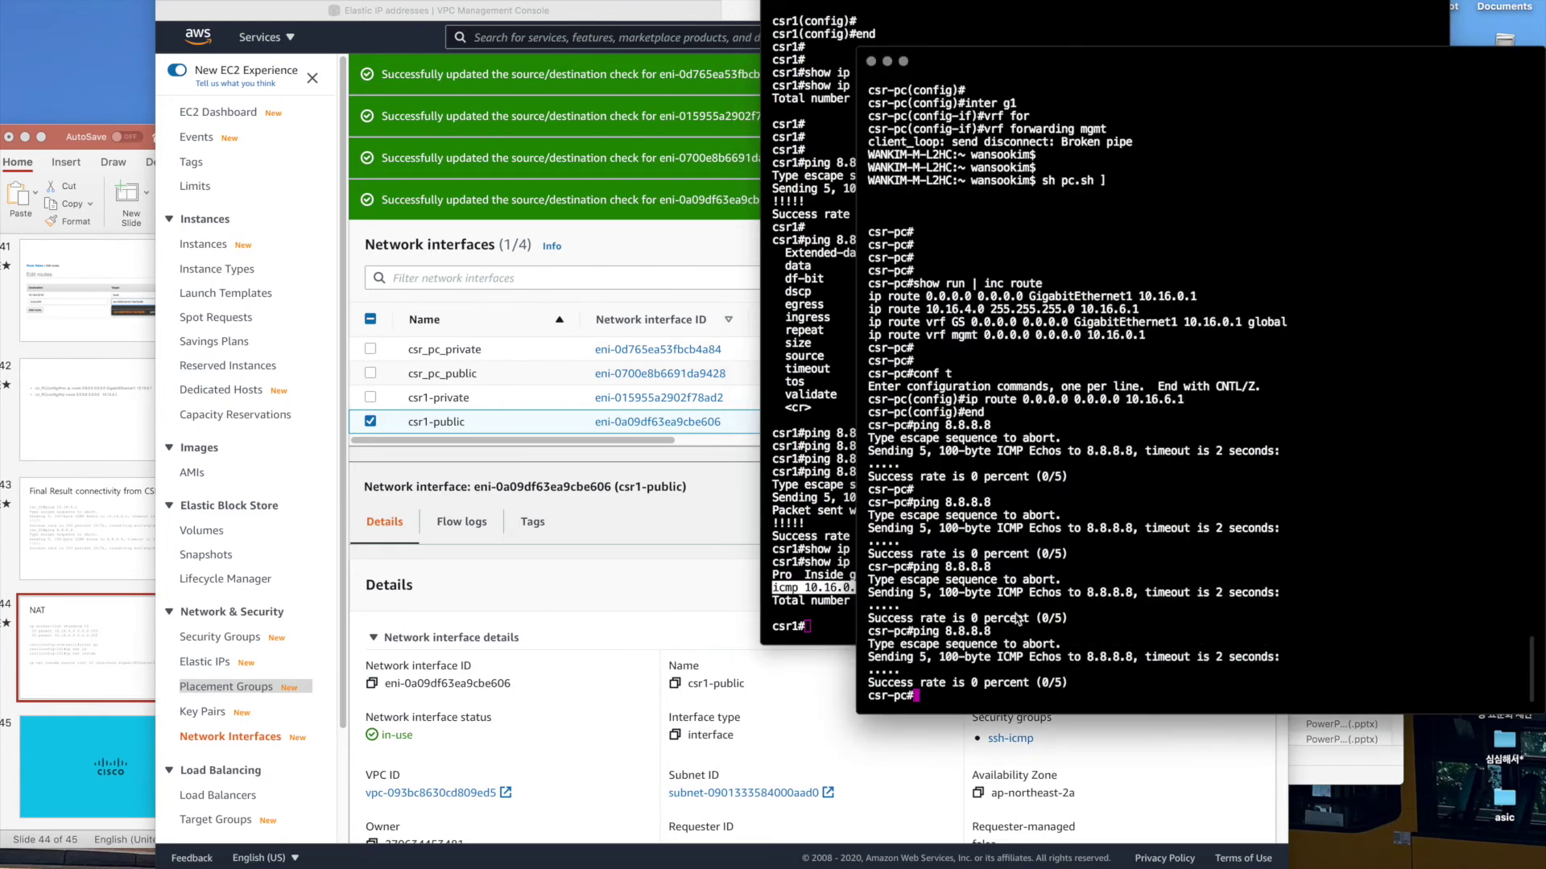
key("Return")
key("Return")
type("show ")
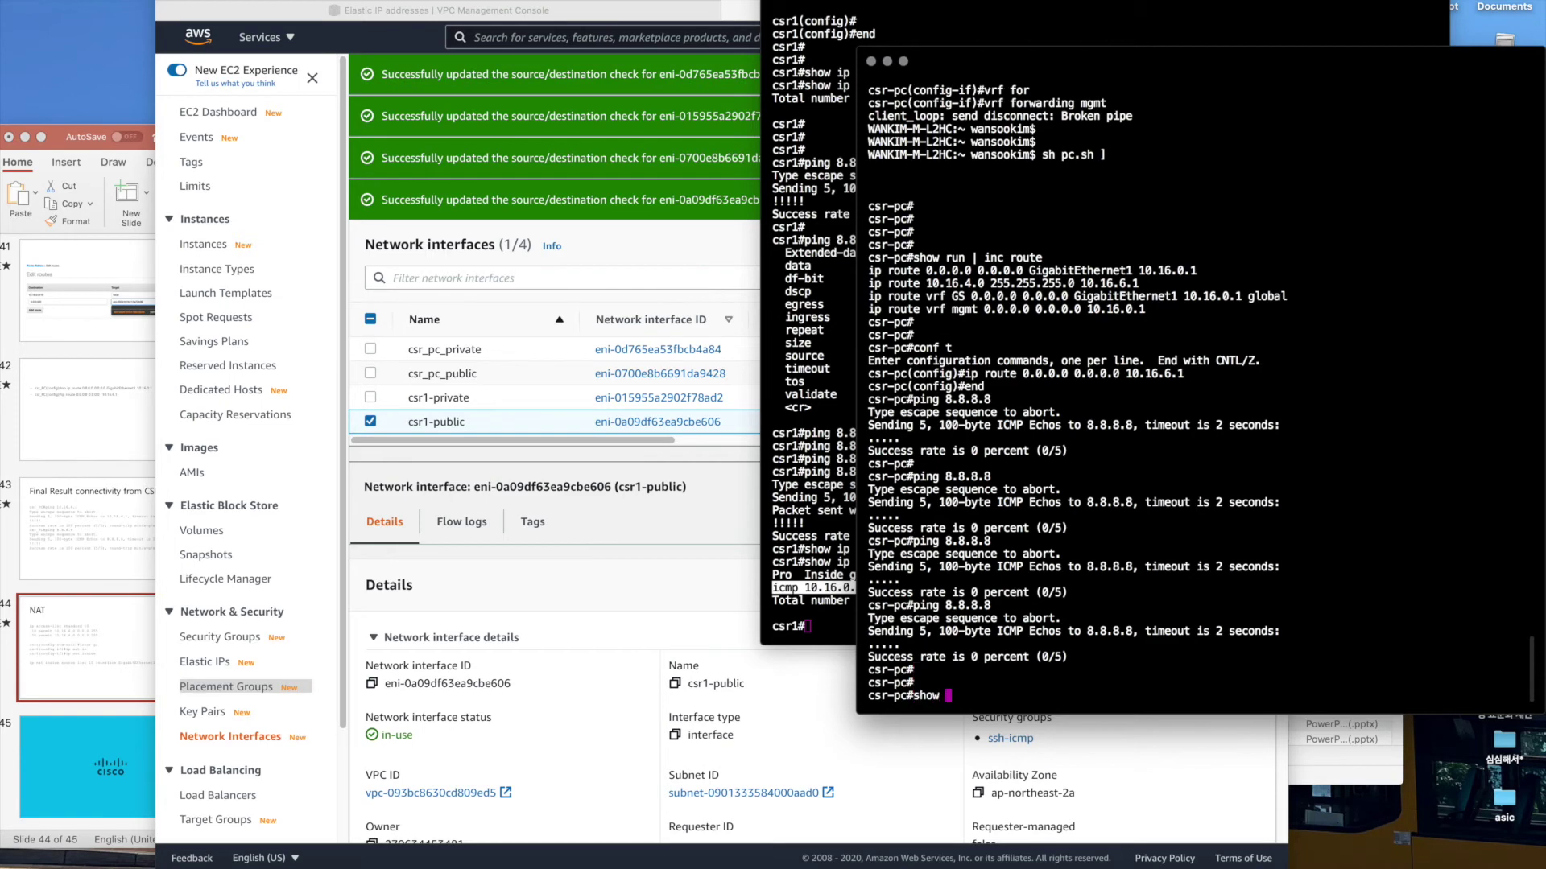
type("run")
key("Return")
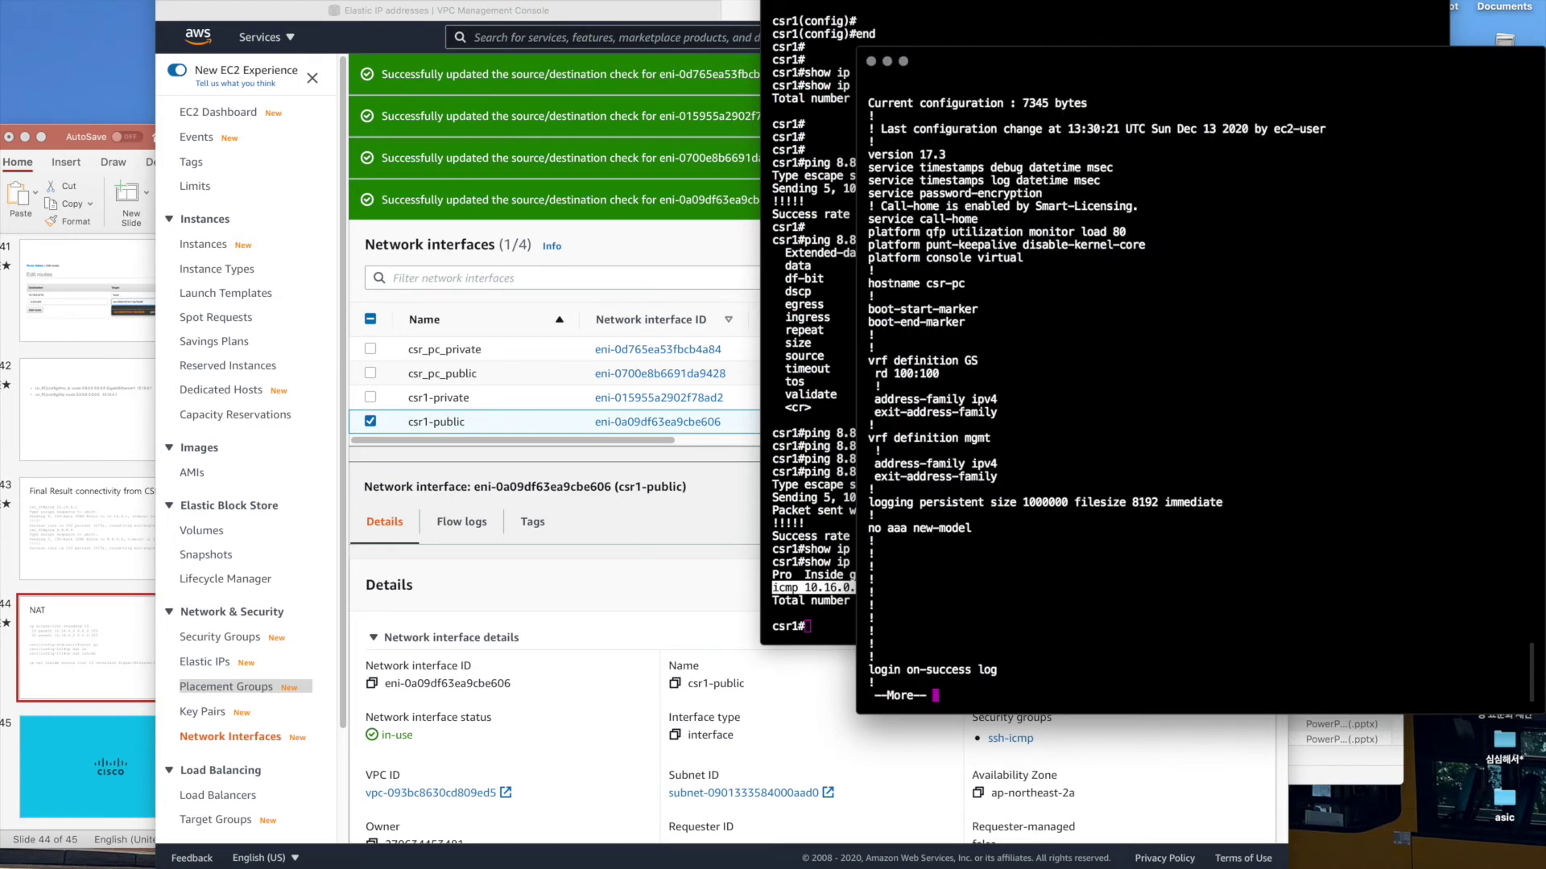
key("space")
key("space")
key("space")
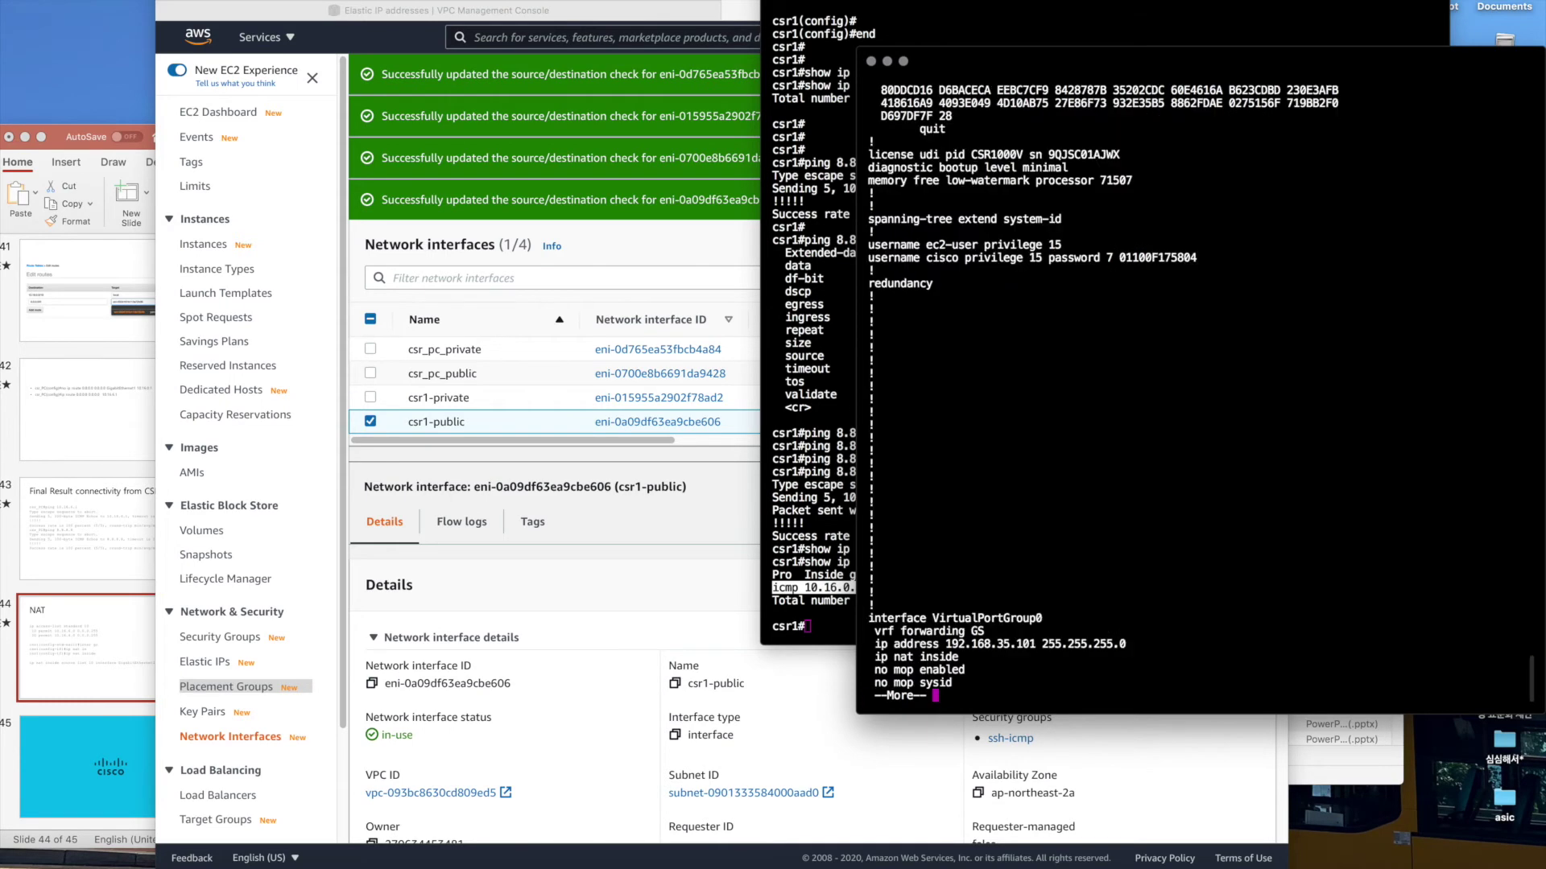
key("Return")
key("Return")
key("Return")
key("Return")
key("Return")
key("Return")
key("Return")
key("Return")
key("Return")
key("Return")
key("Return")
key("Return")
key("Return")
key("Return")
key("Return")
key("Return")
key("Return")
key("Return")
key("Return")
key("Return")
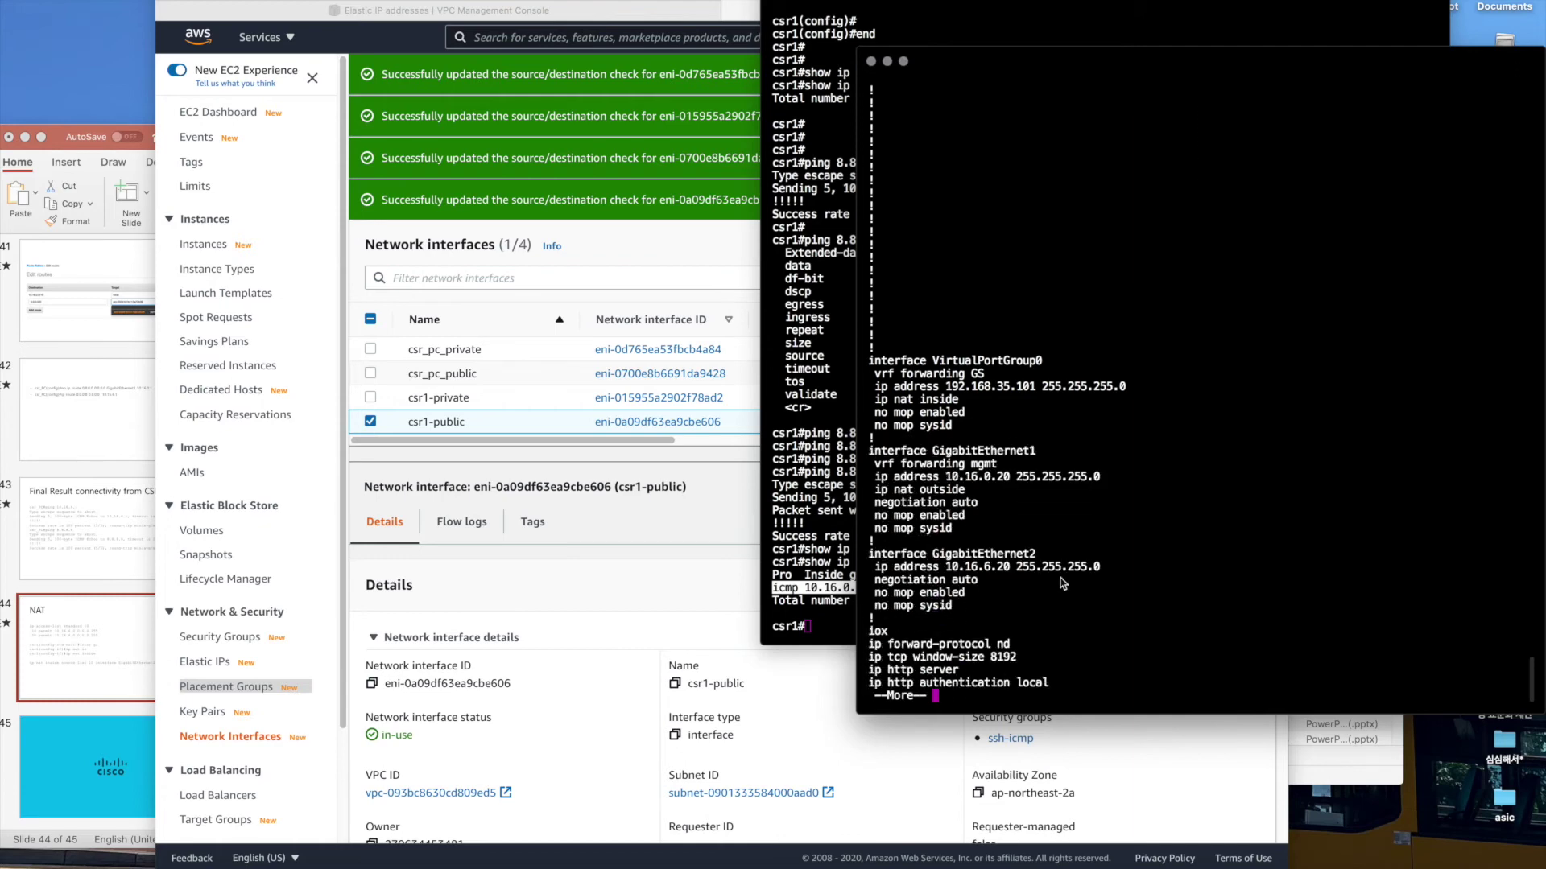
left_click_drag(885, 547, 978, 596)
left_click(1012, 602)
Continue to the static routes in csr-pc's running configuration and highlight the default route through 10.16.6.1.
key("Return")
key("Return")
key("Return")
key("Return")
key("Return")
key("Return")
key("Return")
key("Return")
key("Return")
key("Return")
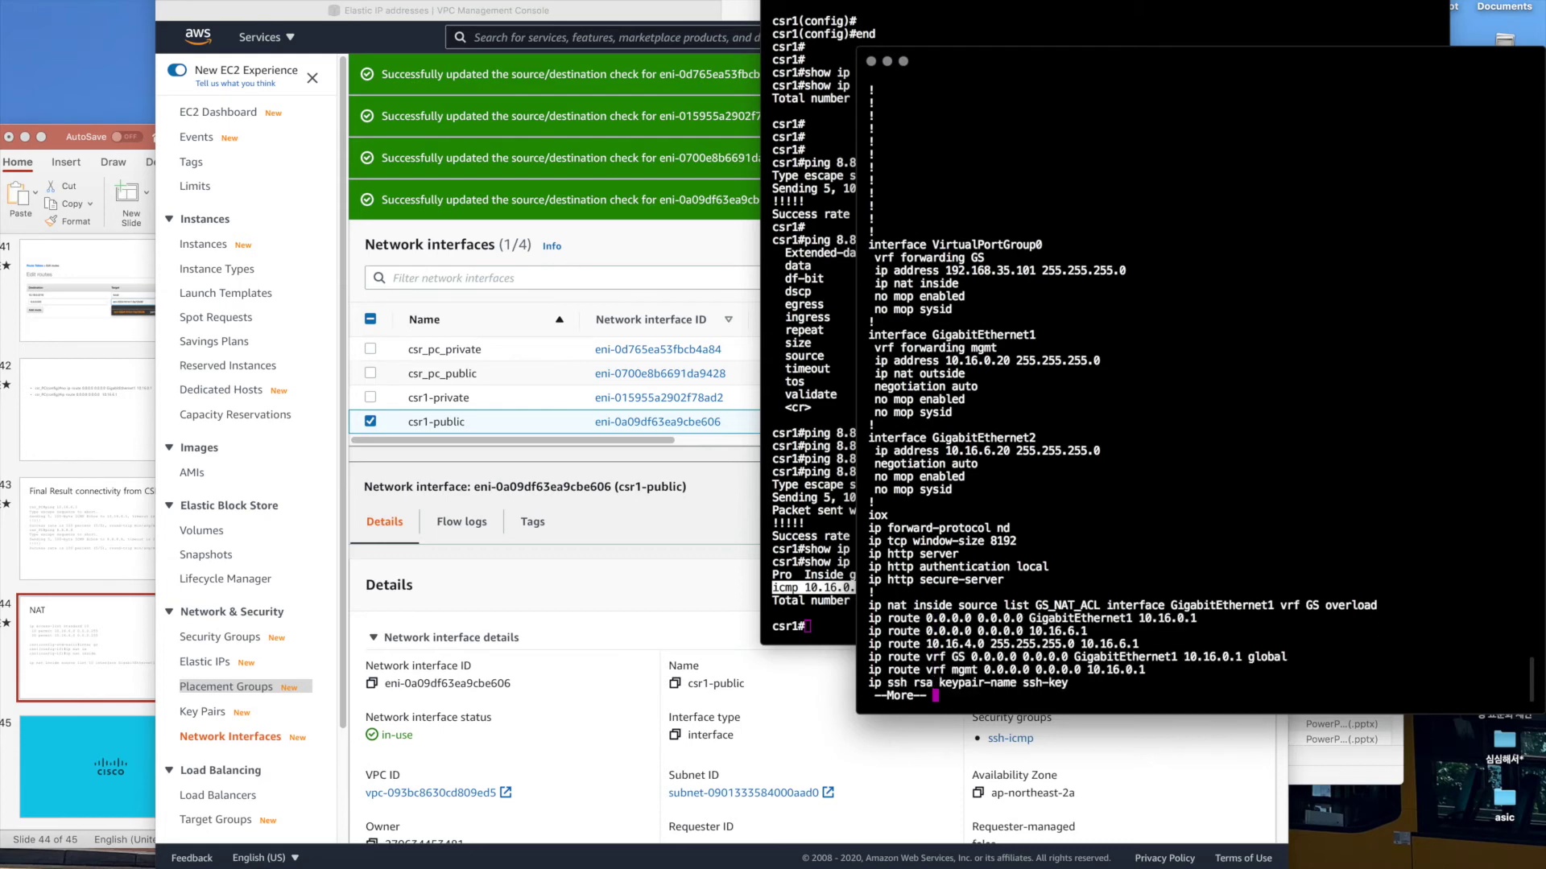
triple_click(1013, 620)
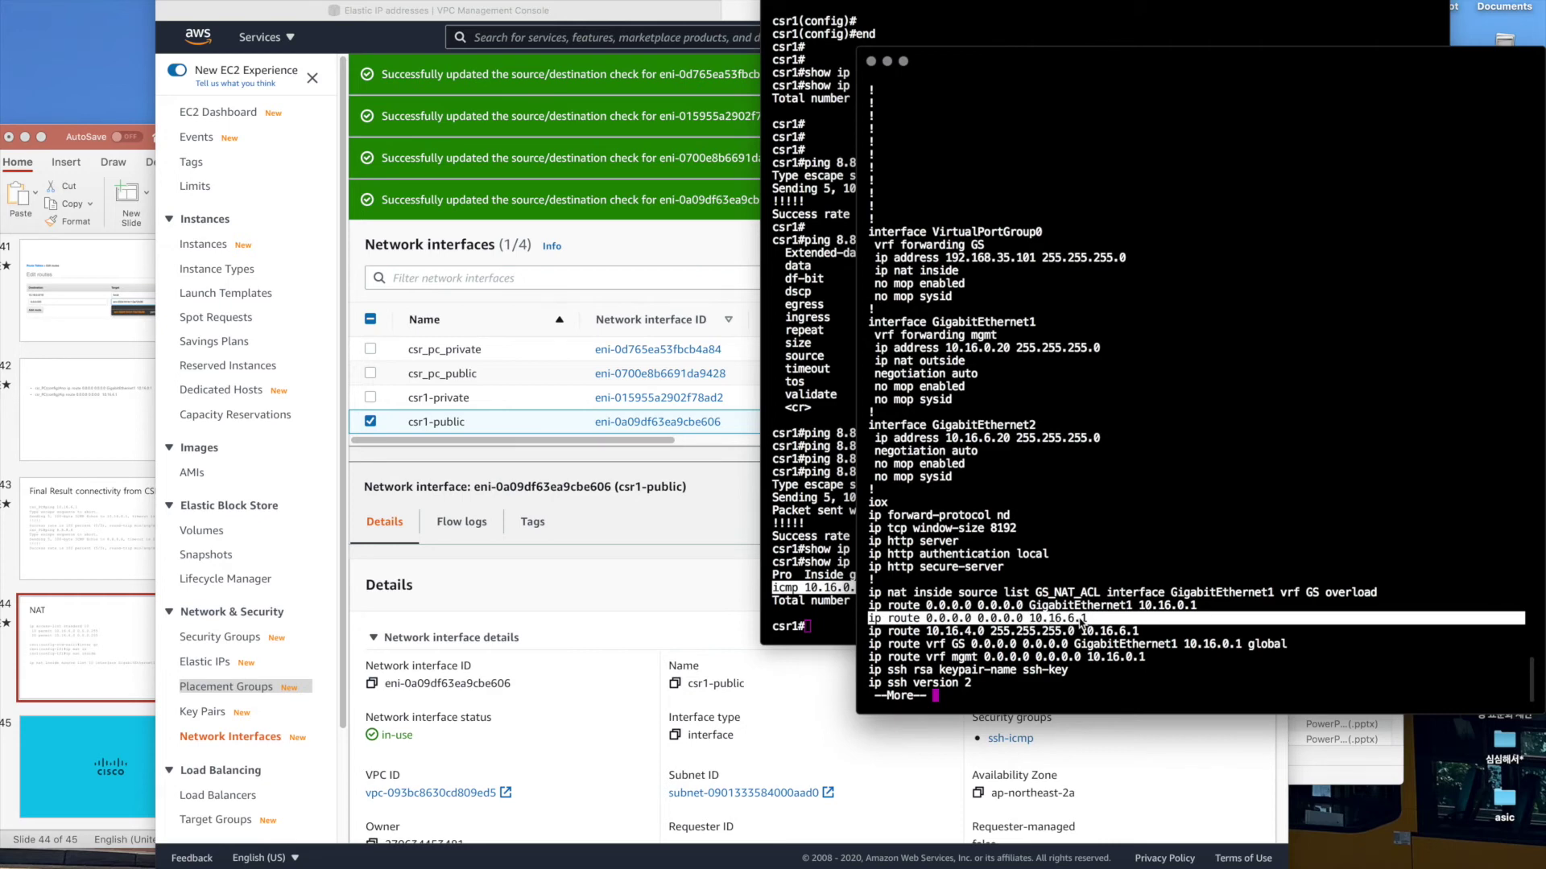
left_click(1083, 623)
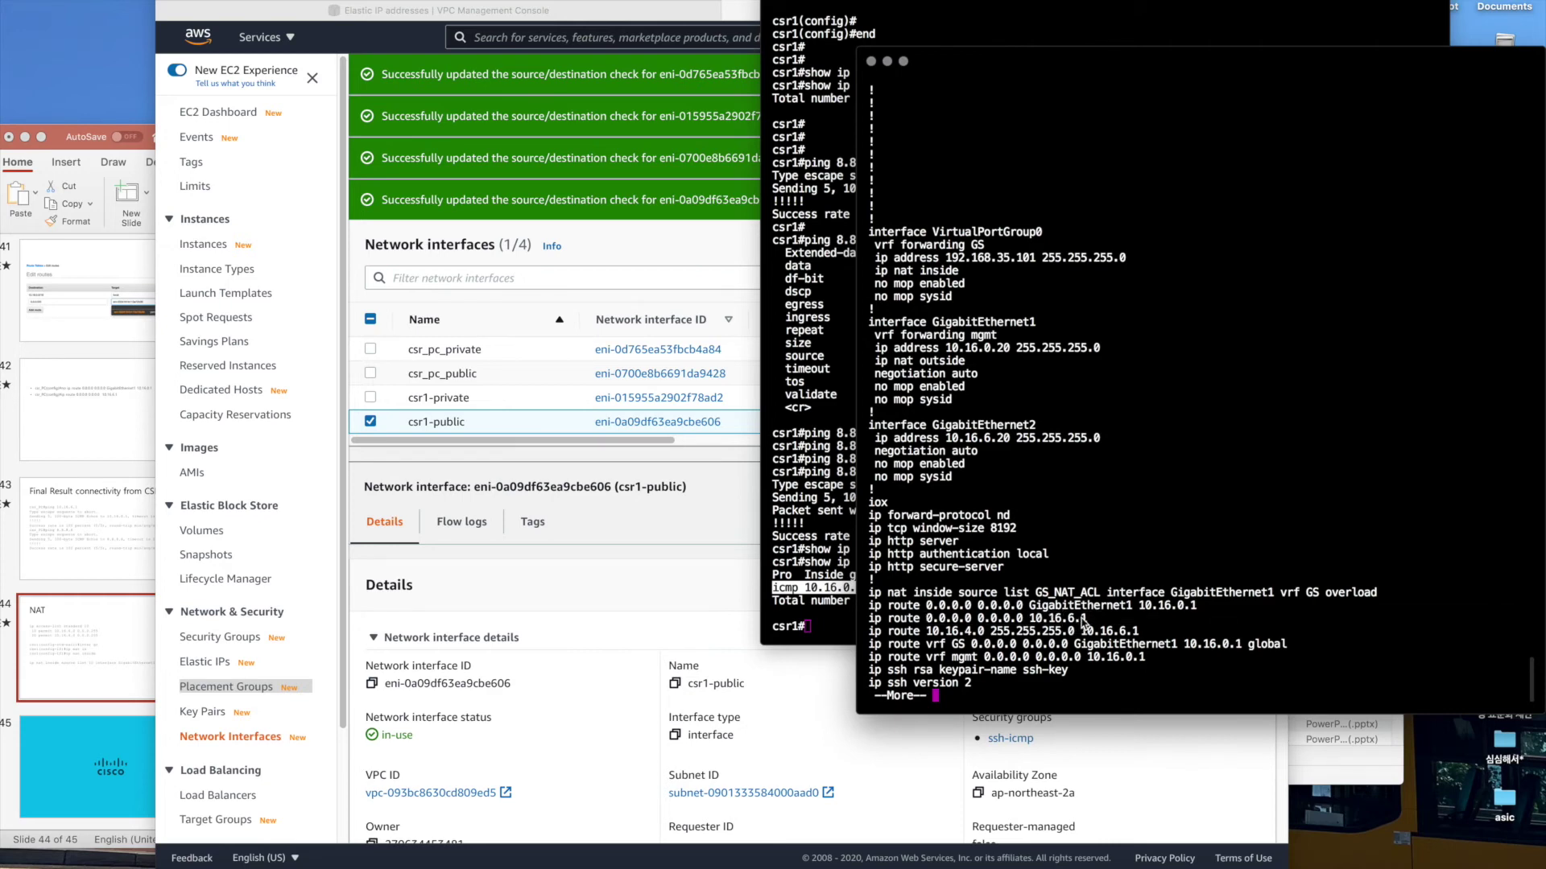
Examine the rest of csr-pc's running configuration, from the SSH settings and the GS_NAT_ACL access list to the end.
key("Return")
key("Return")
key("Return")
key("Return")
key("Return")
key("Return")
key("Return")
key("Return")
key("Return")
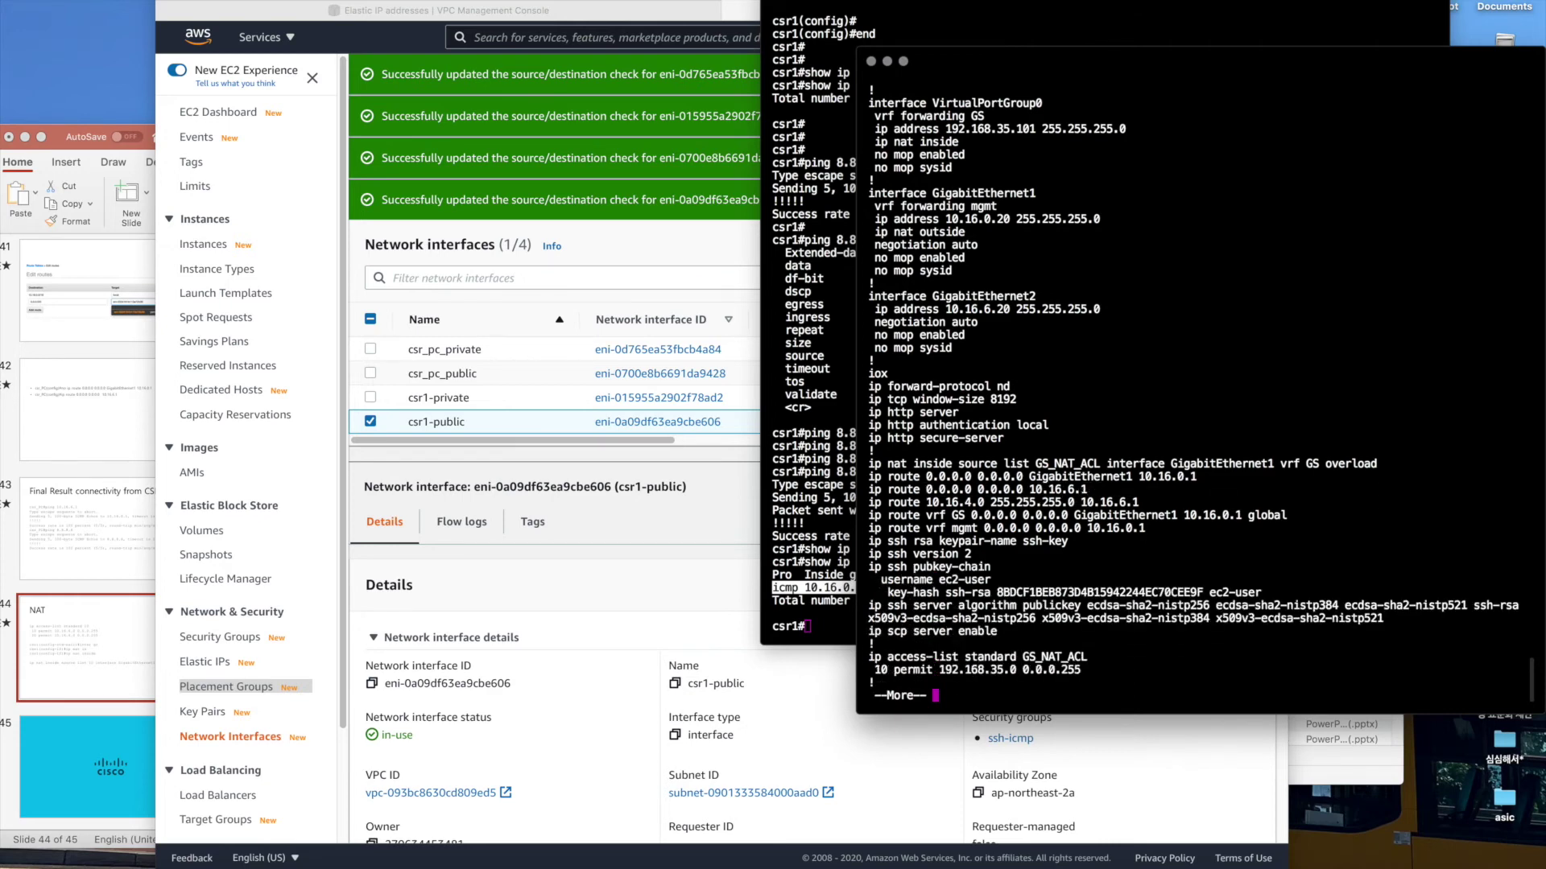
key("Return")
key("Return")
key("Return")
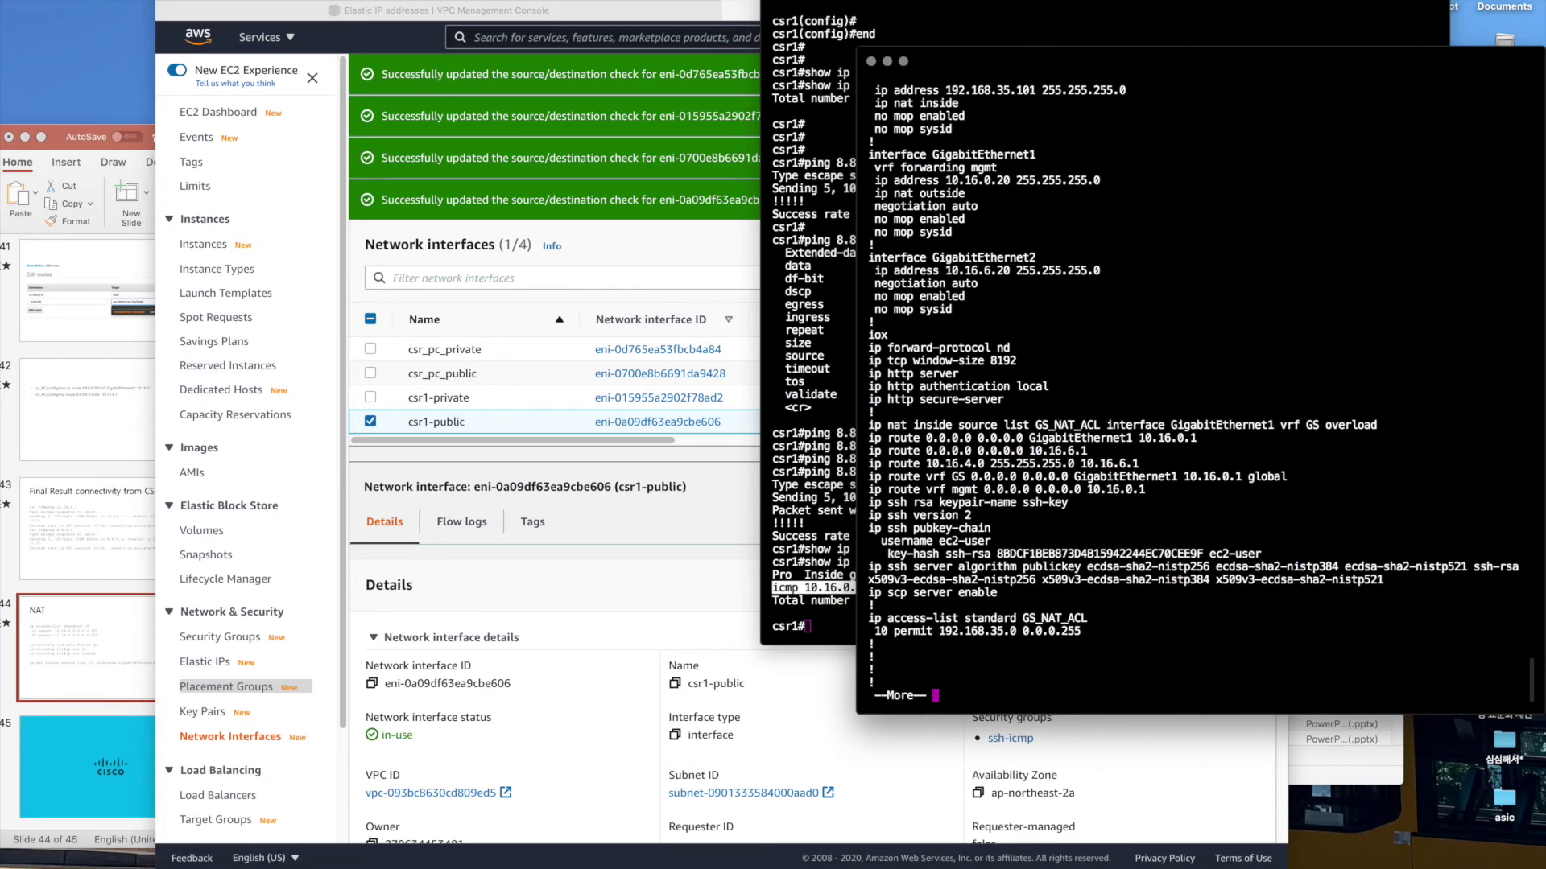
key("Return")
key("Return")
key("Return")
key("Return")
key("Return")
key("Return")
key("Return")
key("Return")
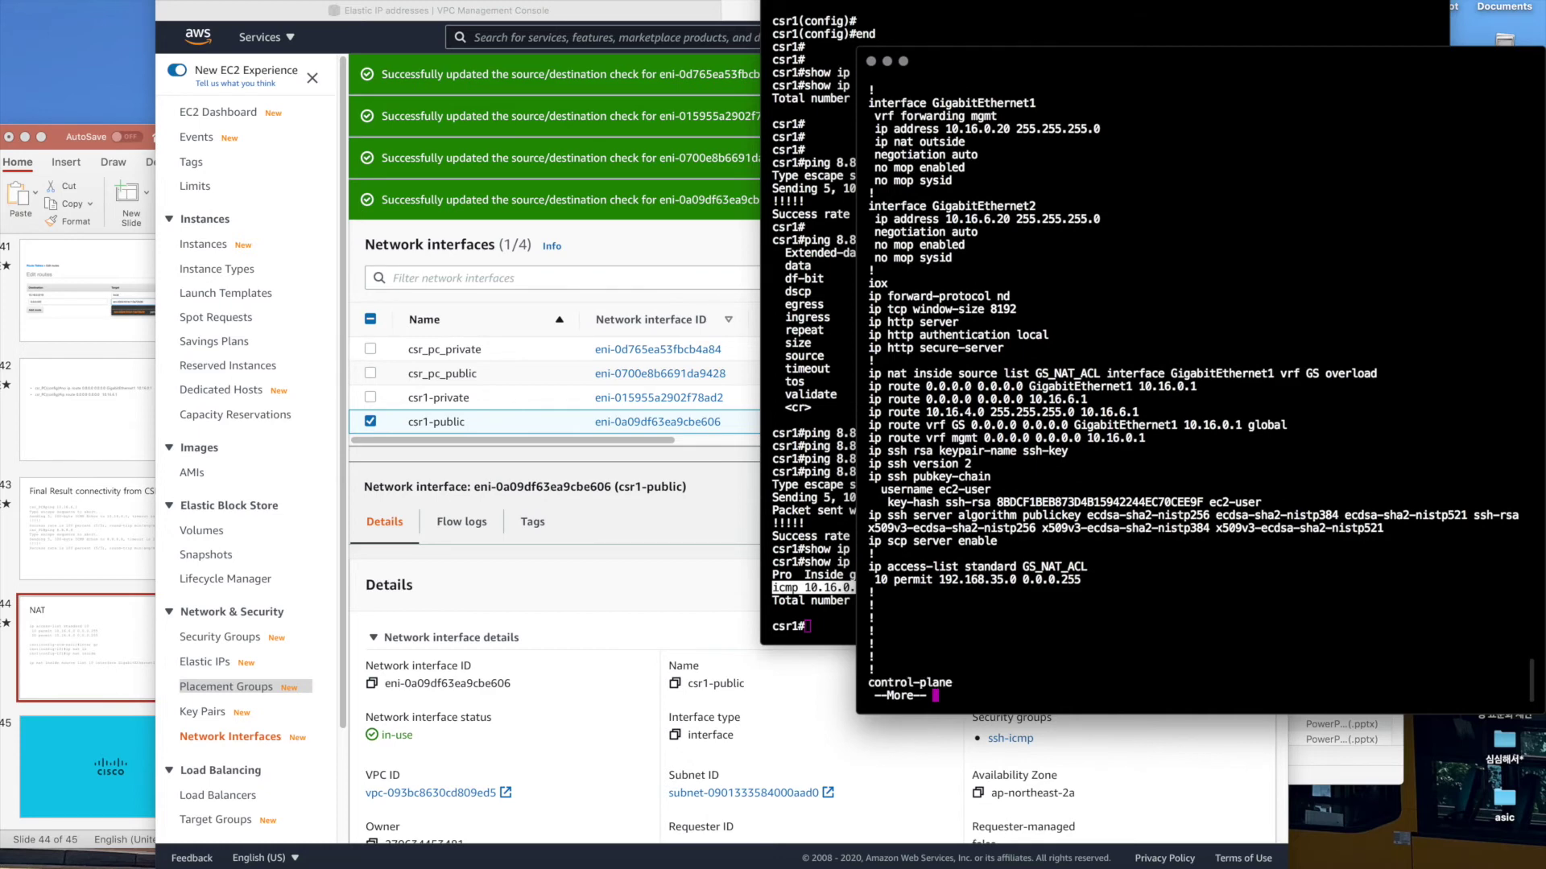
key("Return")
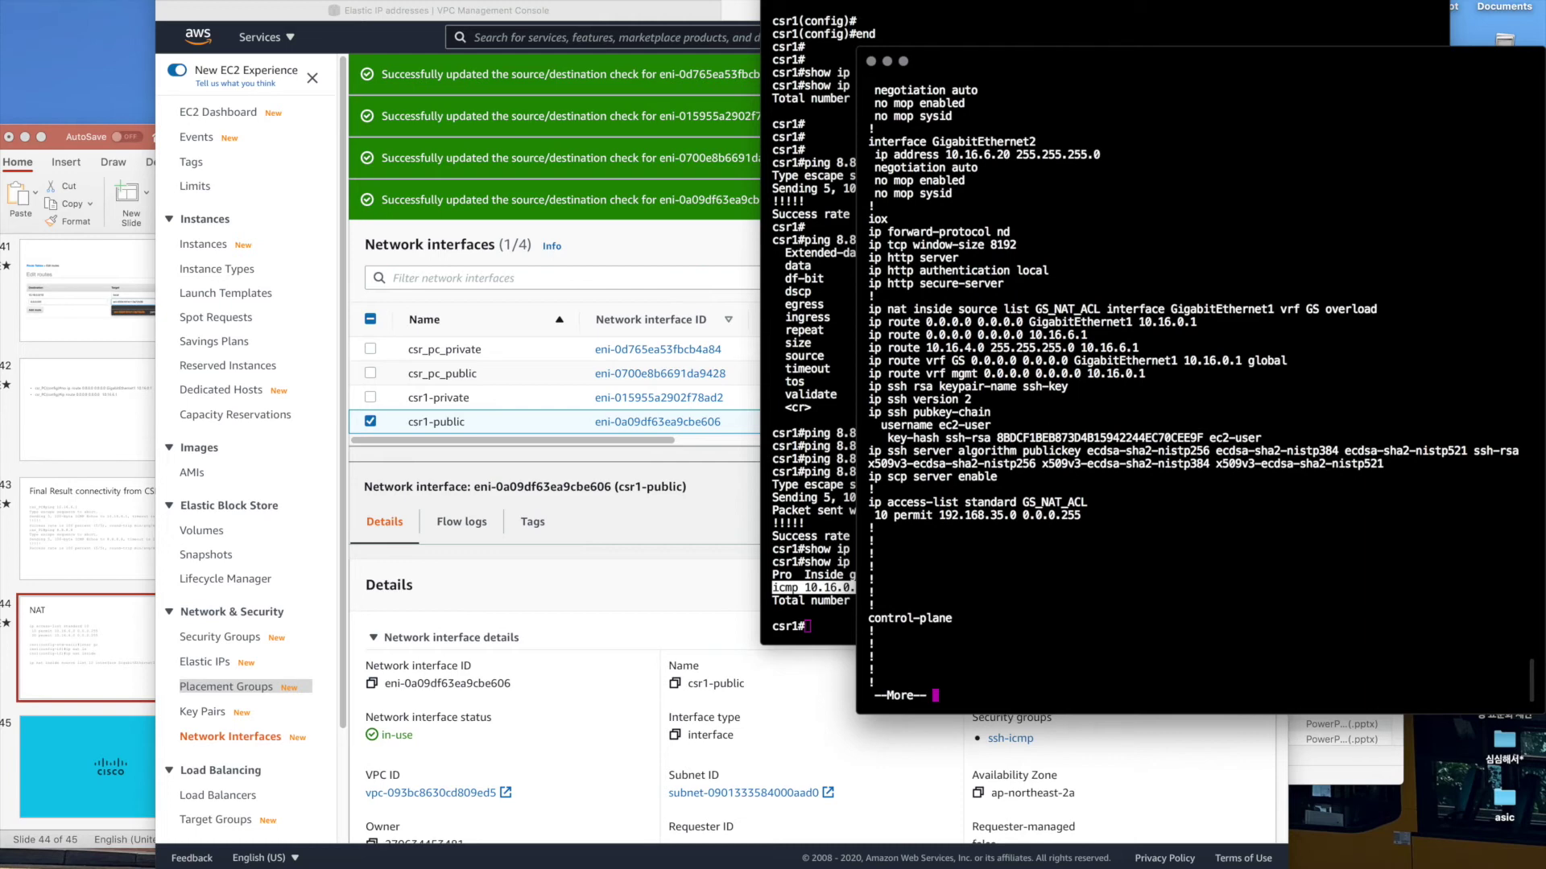
key("Return")
Ping csr1's private address 10.16.4.11 from csr-pc.
type("pnig 1")
key("BackSpace")
key("BackSpace")
key("BackSpace")
key("BackSpace")
key("BackSpace")
type("[in")
key("BackSpace")
key("BackSpace")
type("ing 10.16.5.1")
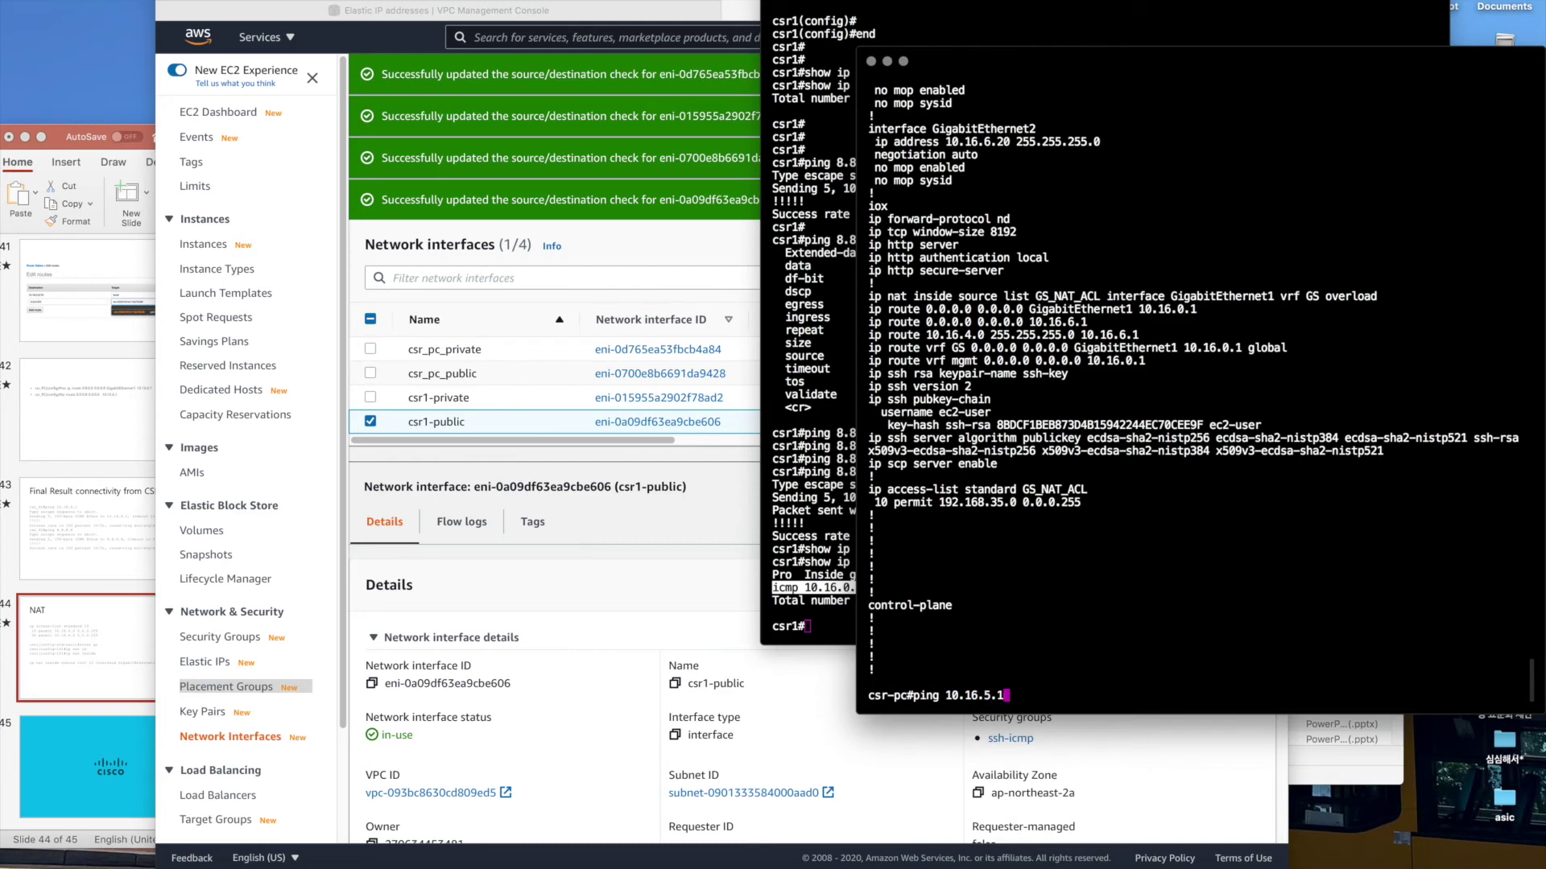
key("BackSpace")
type("4.11")
key("Return")
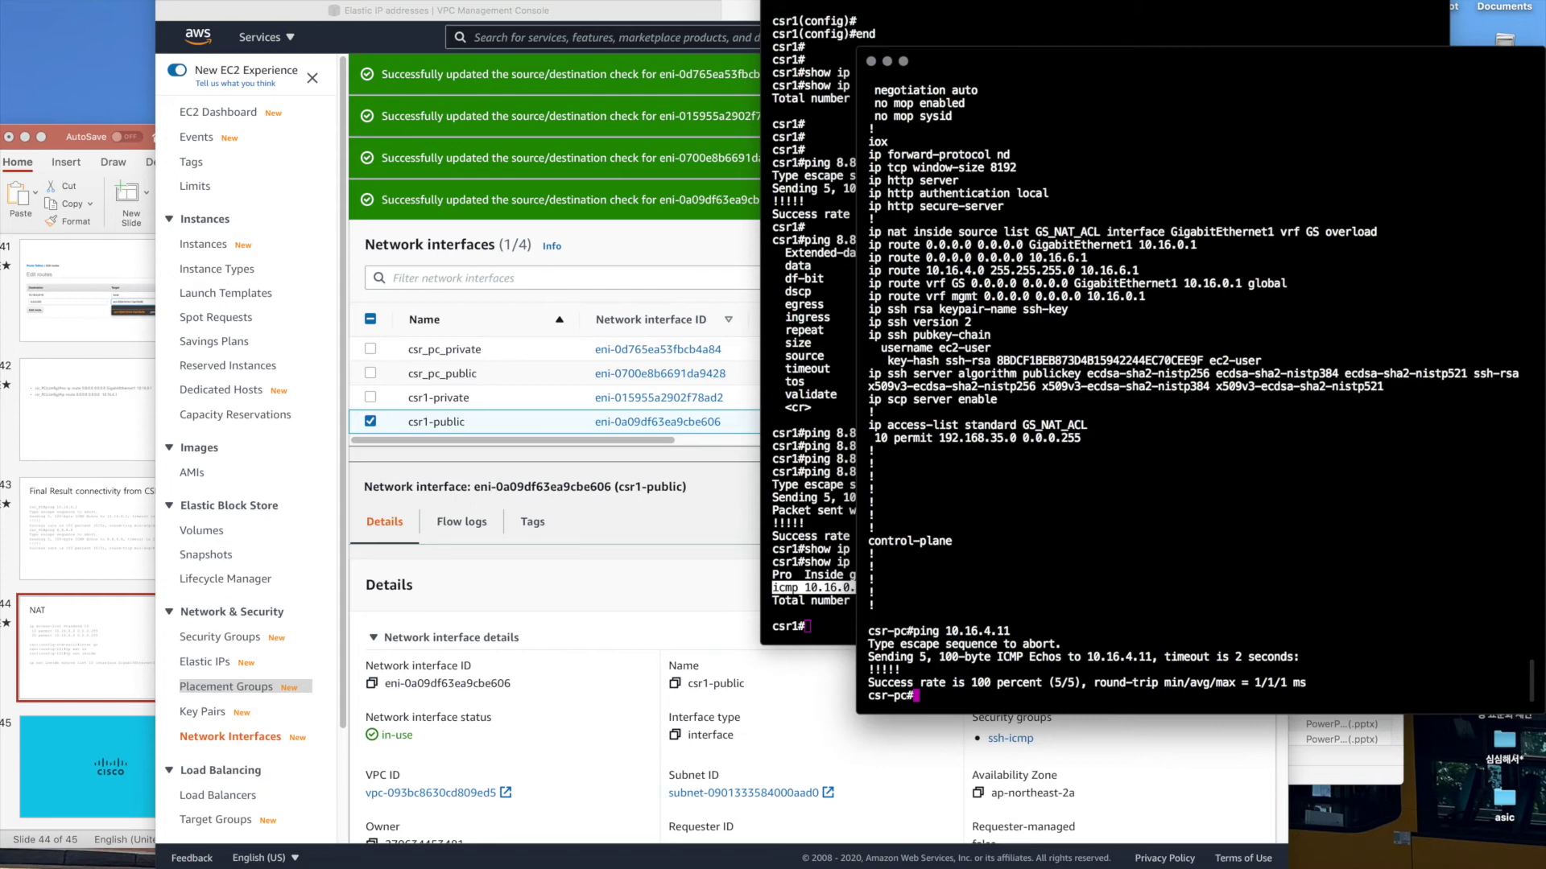
Switch to the PowerPoint deck and show slide 3, Topology for Single CSR1kv NAT.
left_click(495, 584)
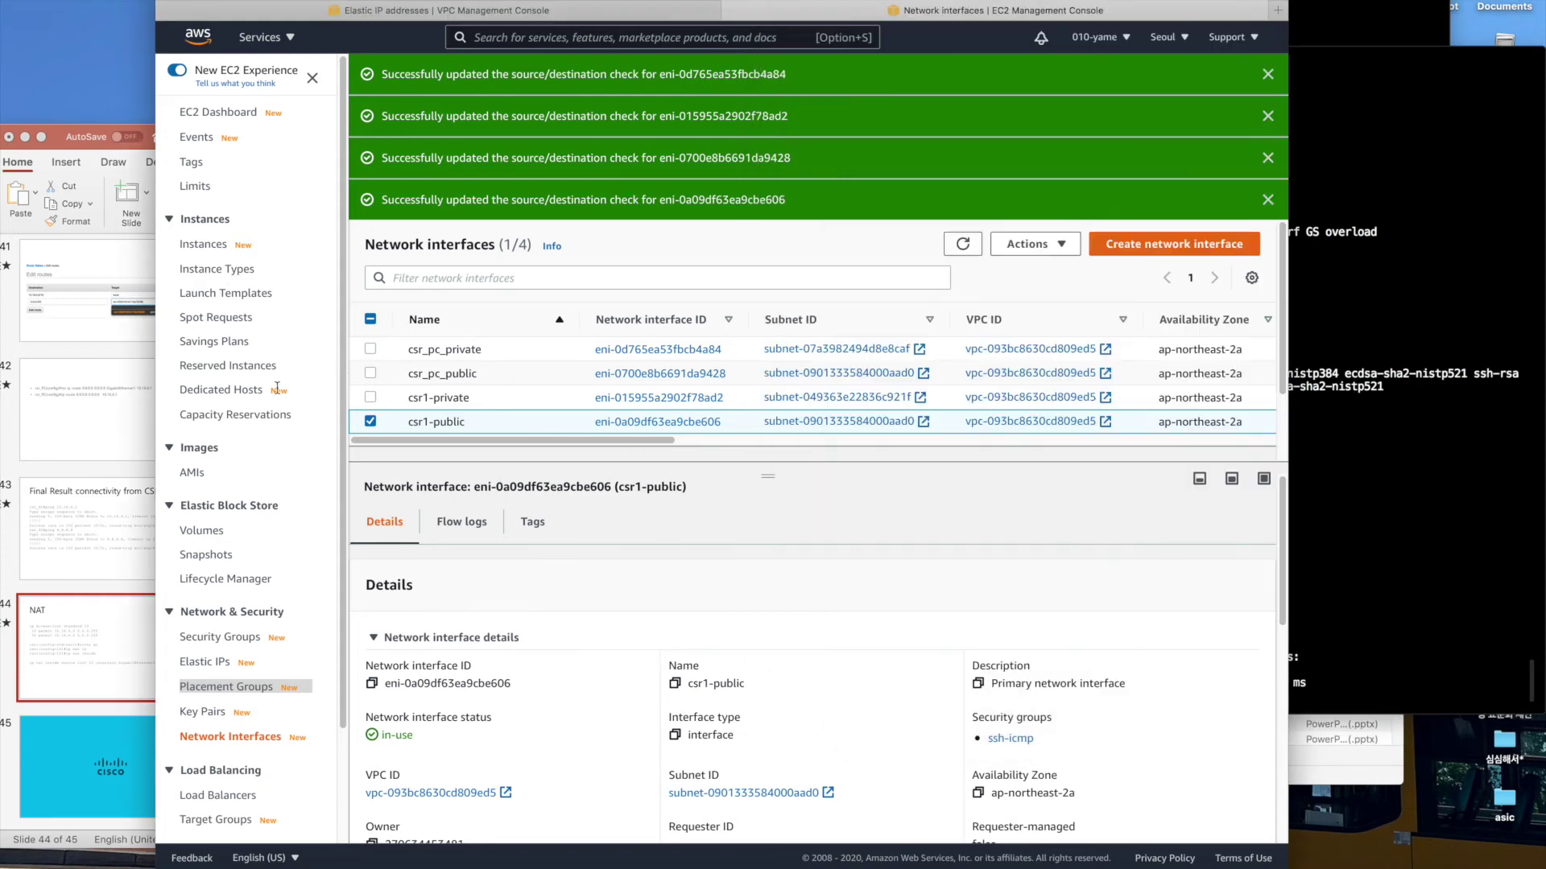
left_click(75, 410)
left_click(226, 272)
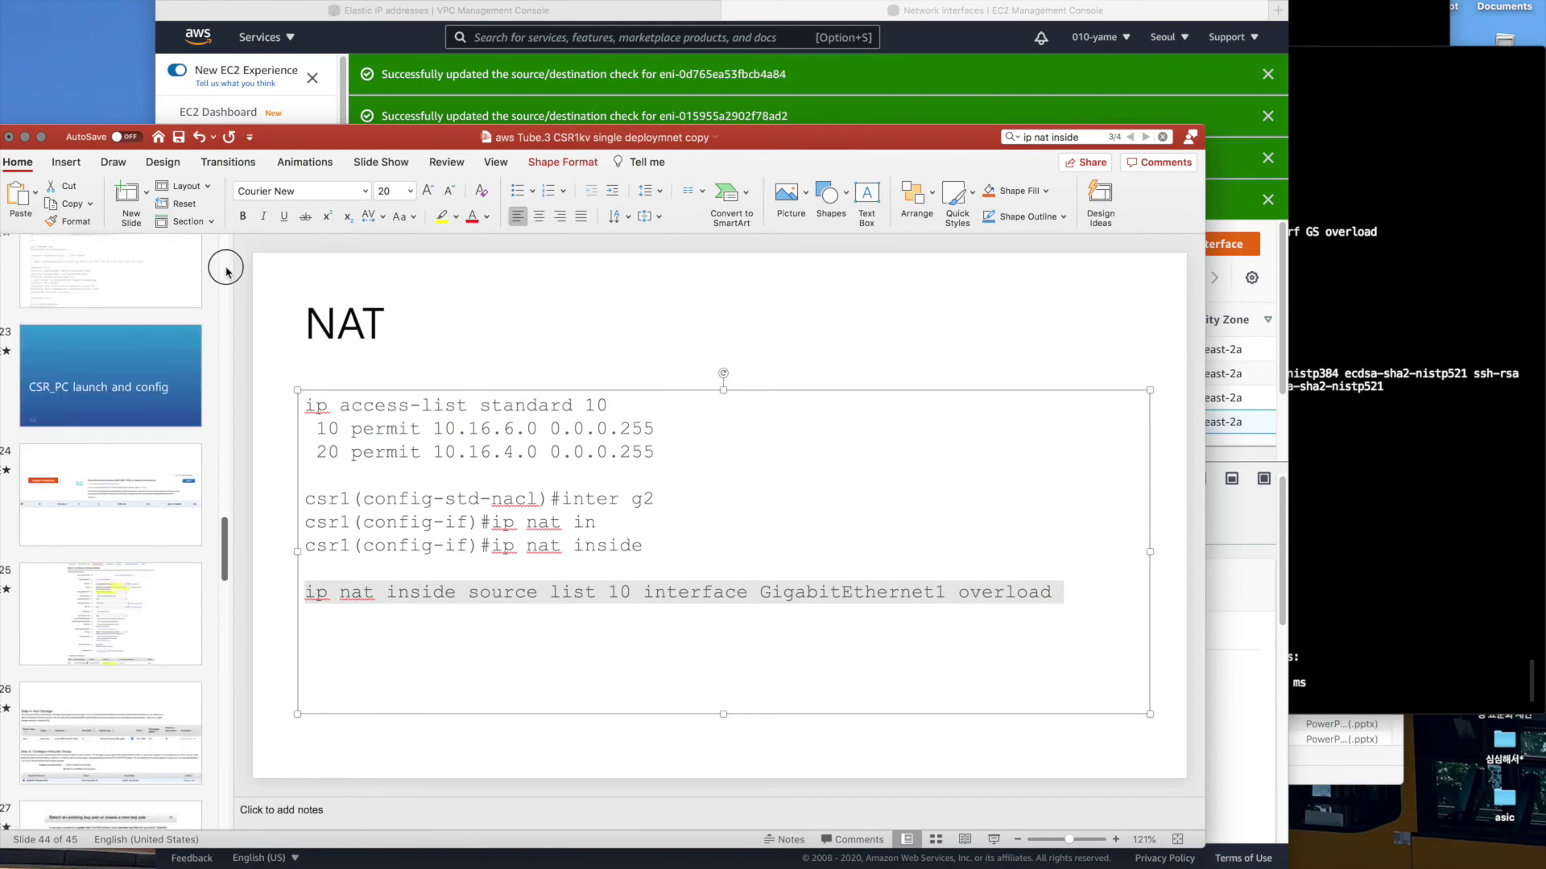
left_click(225, 272)
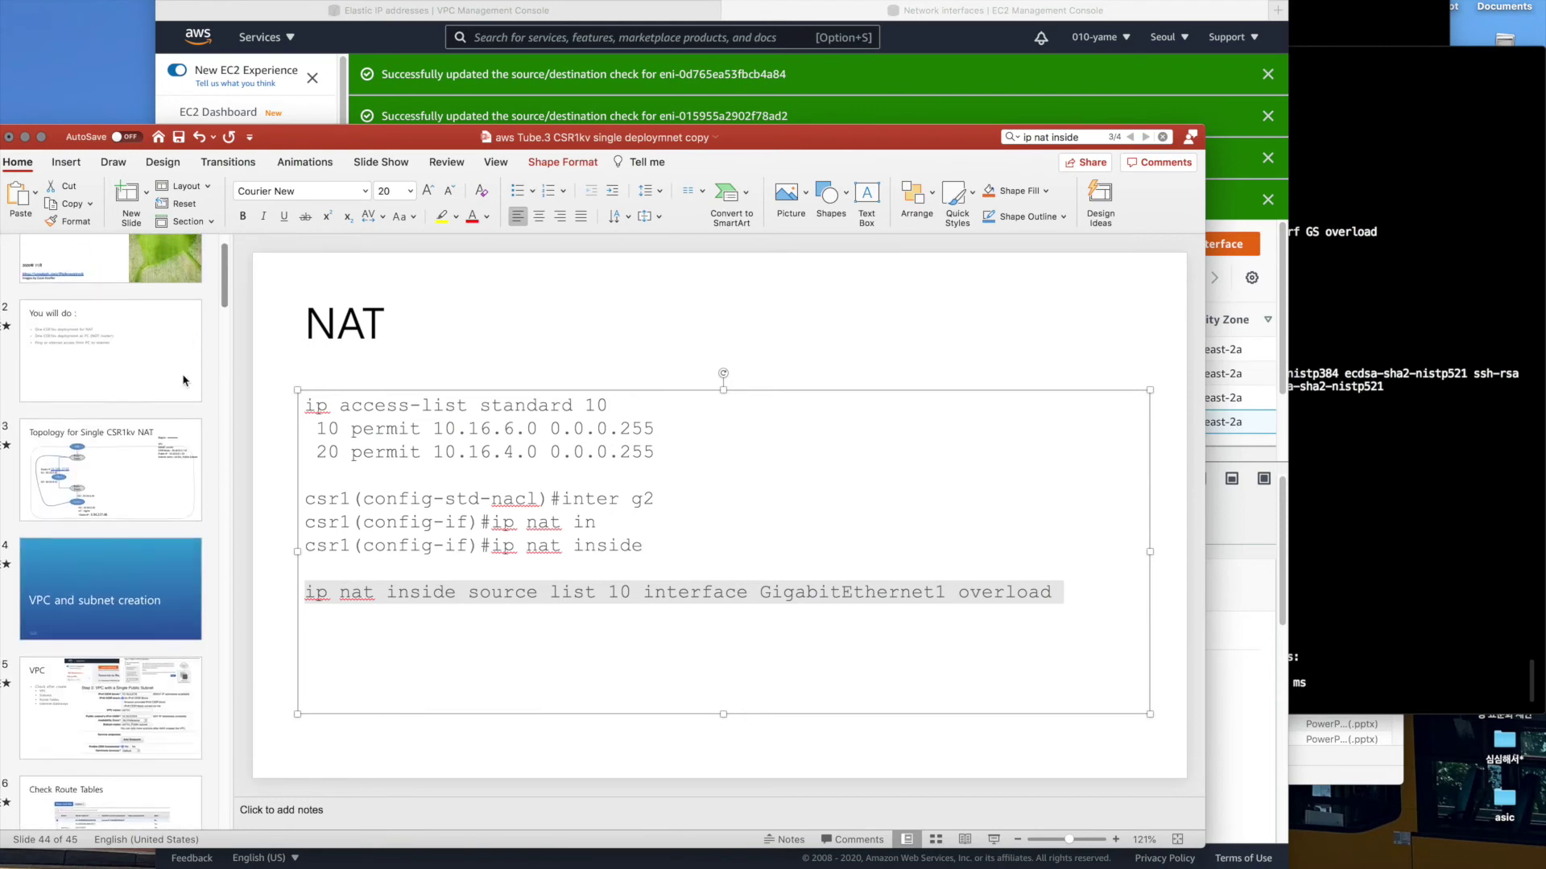
left_click(171, 439)
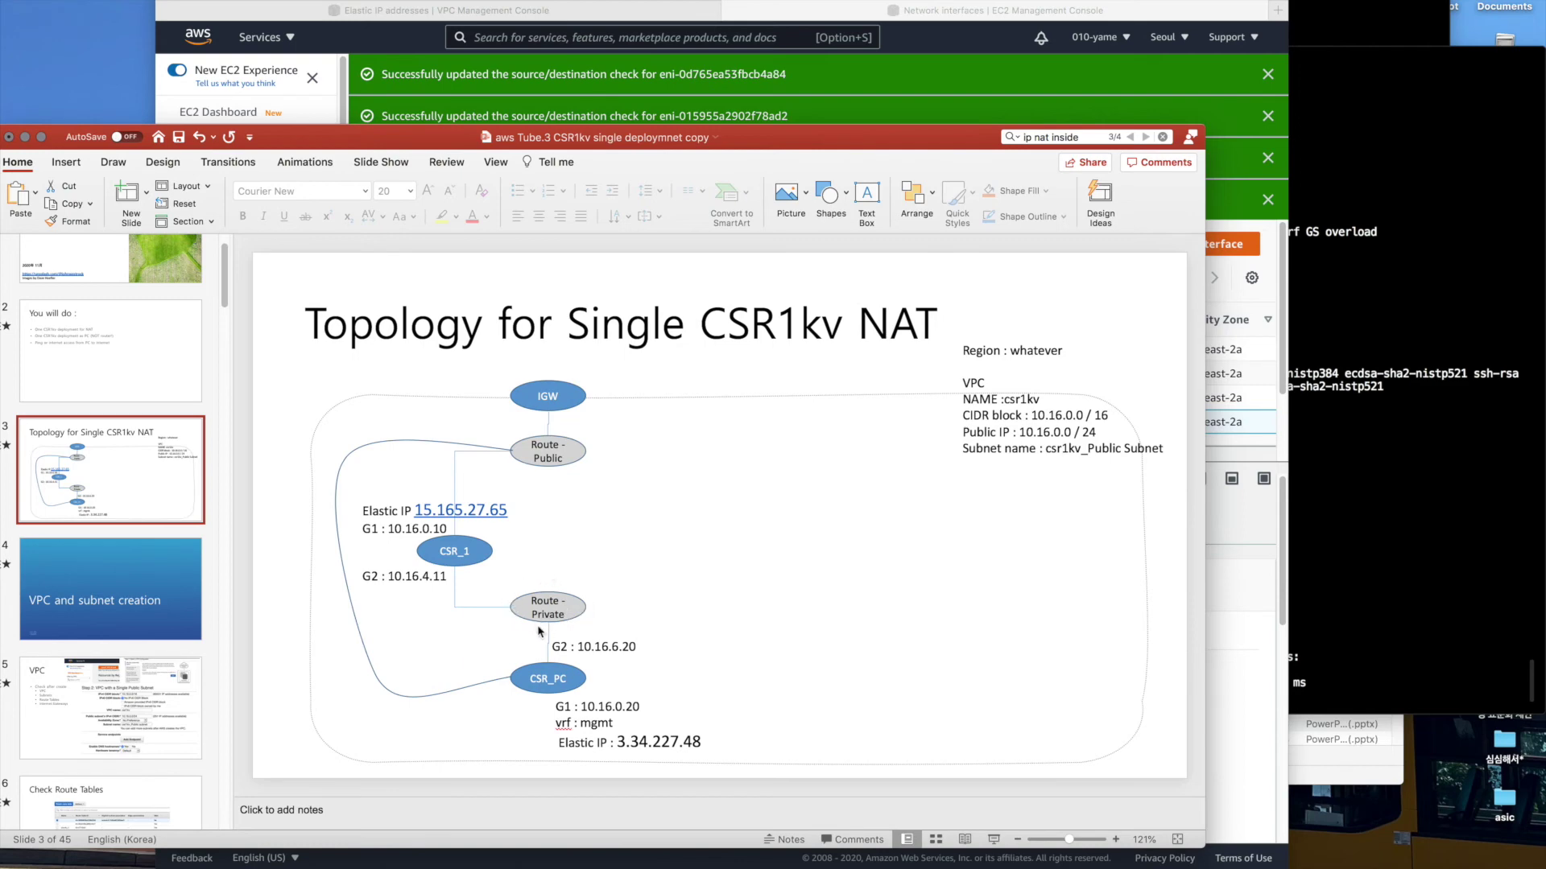
Switch to the AWS VPC console and display the routes of the private route table.
left_click(407, 3)
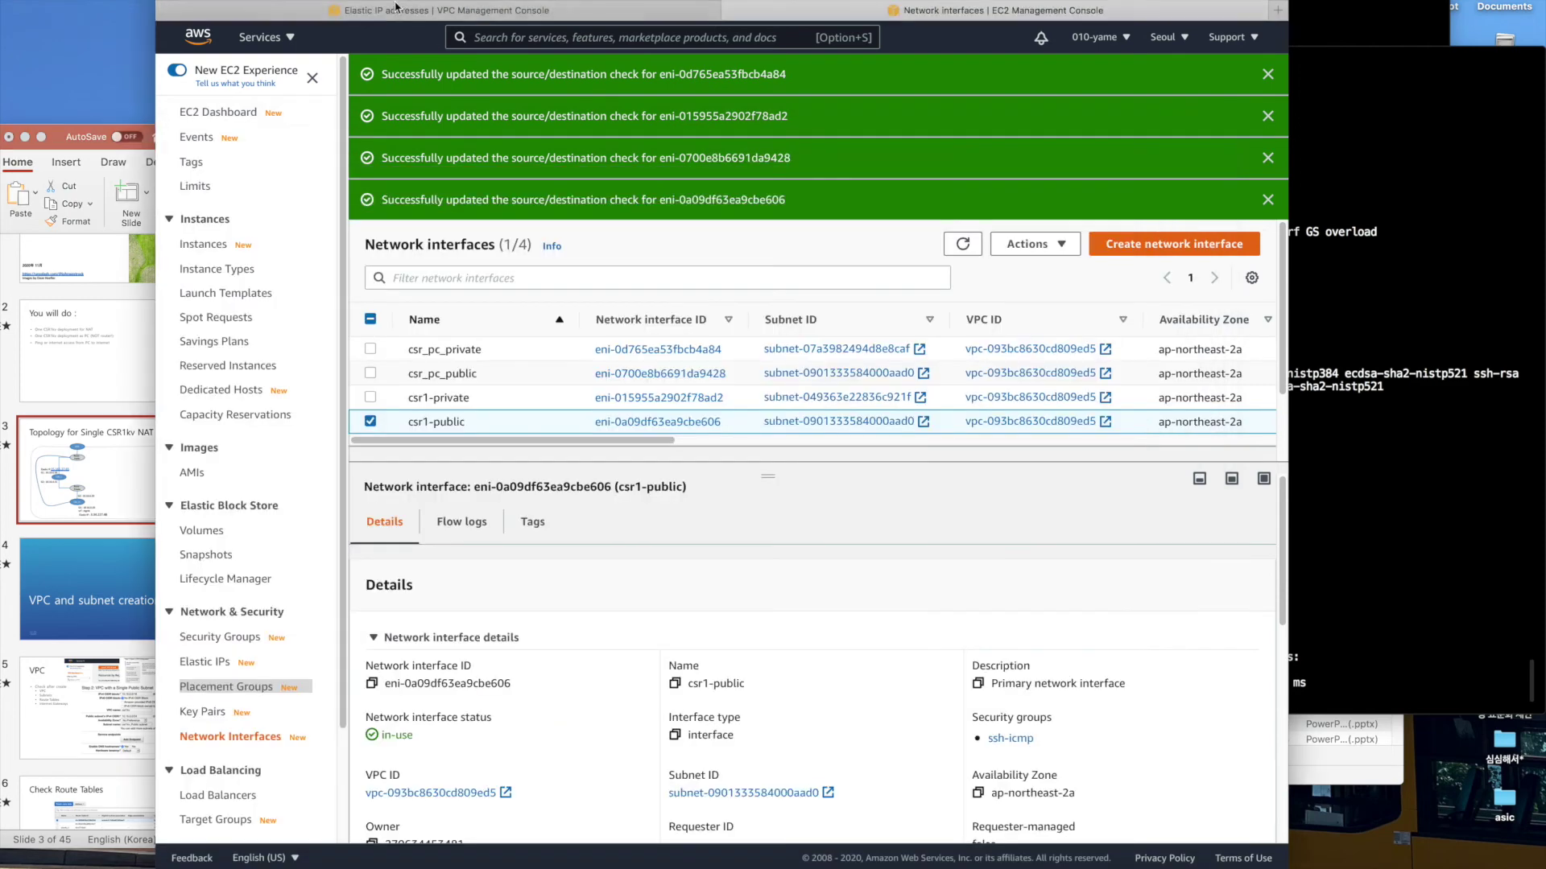
left_click(214, 284)
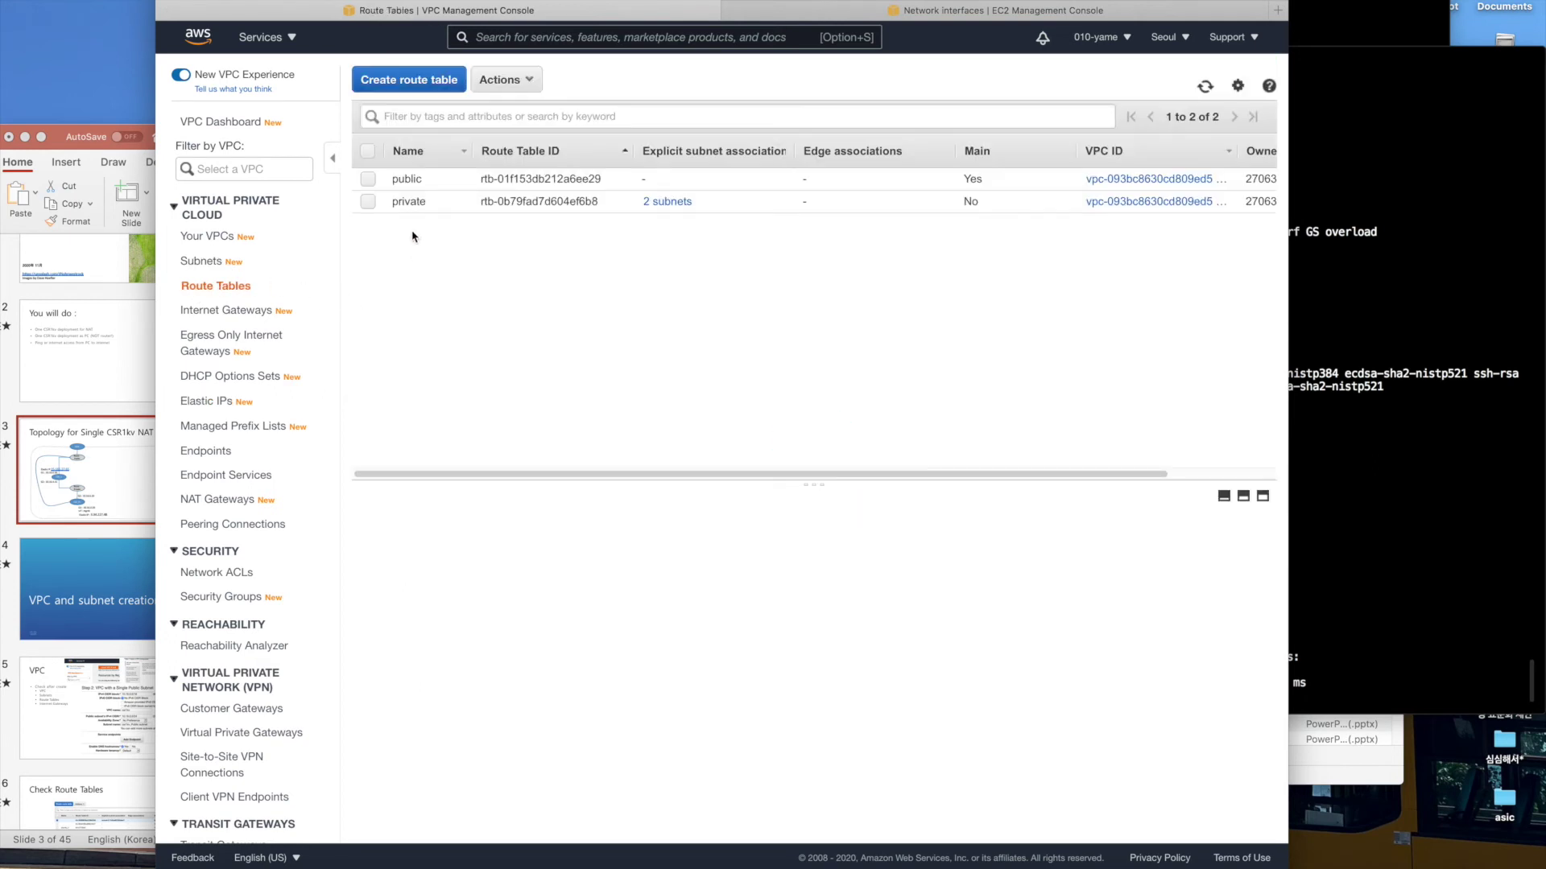
left_click(409, 202)
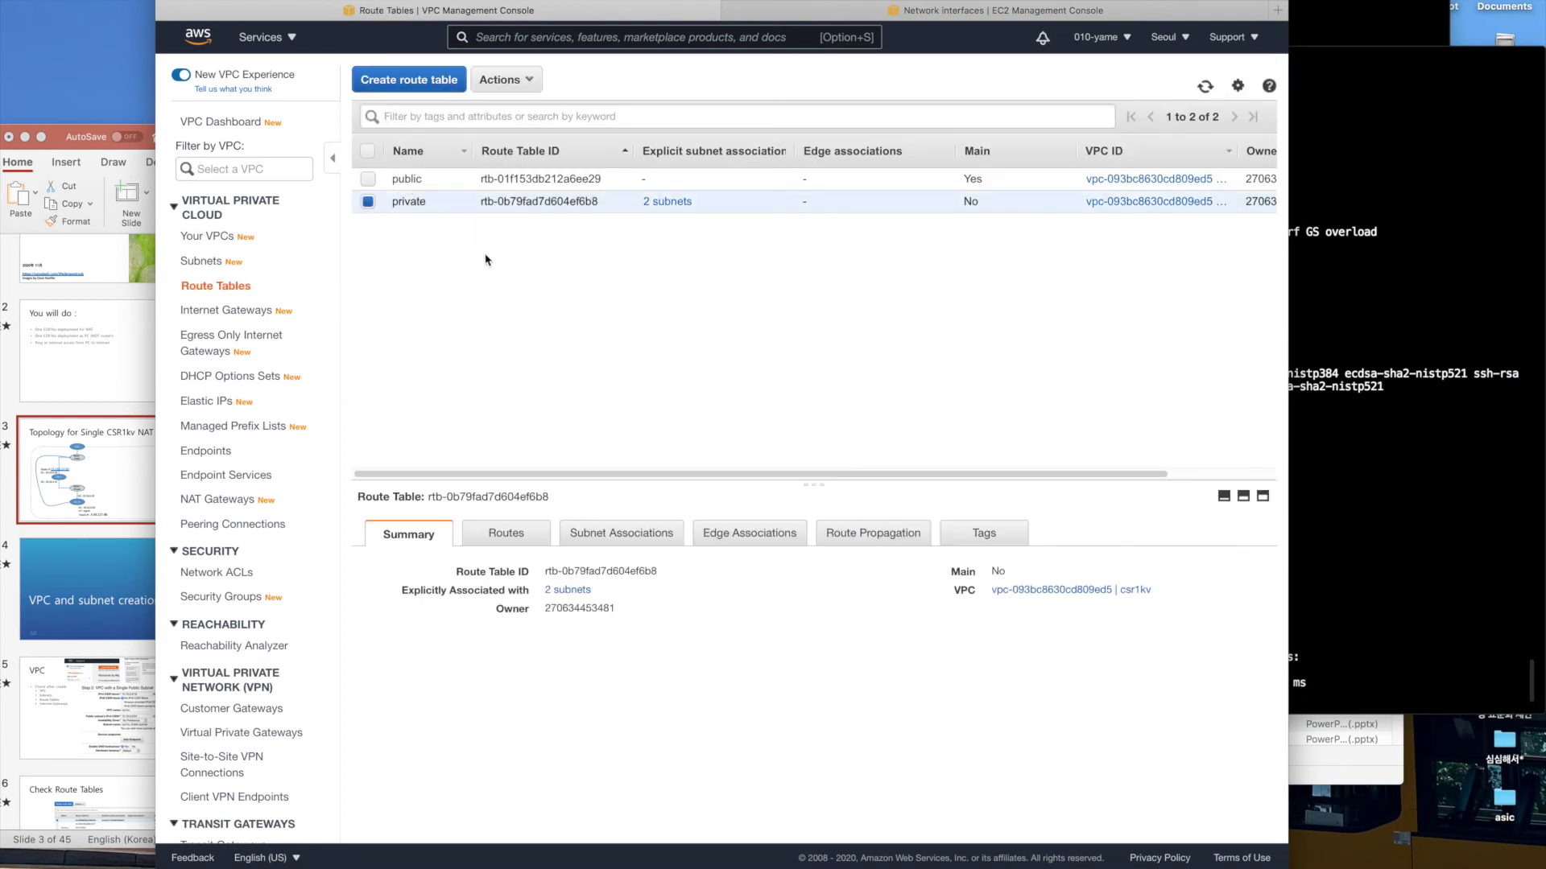
left_click(506, 533)
Add a 0.0.0.0/0 route to the private route table with the csr1-private network interface as target, and save the routes.
left_click(432, 591)
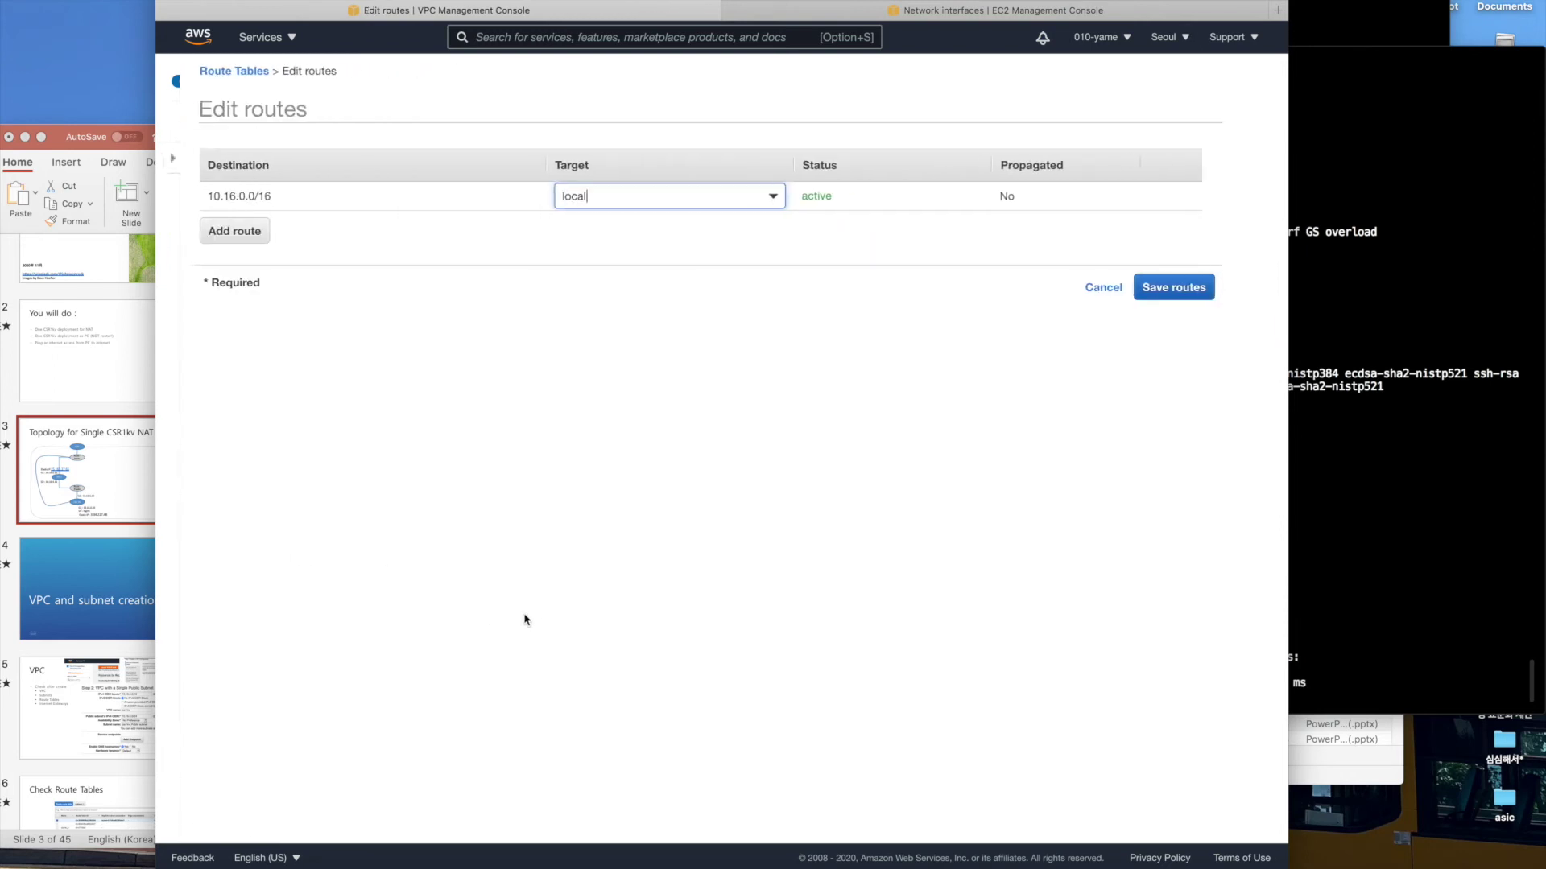
left_click(209, 233)
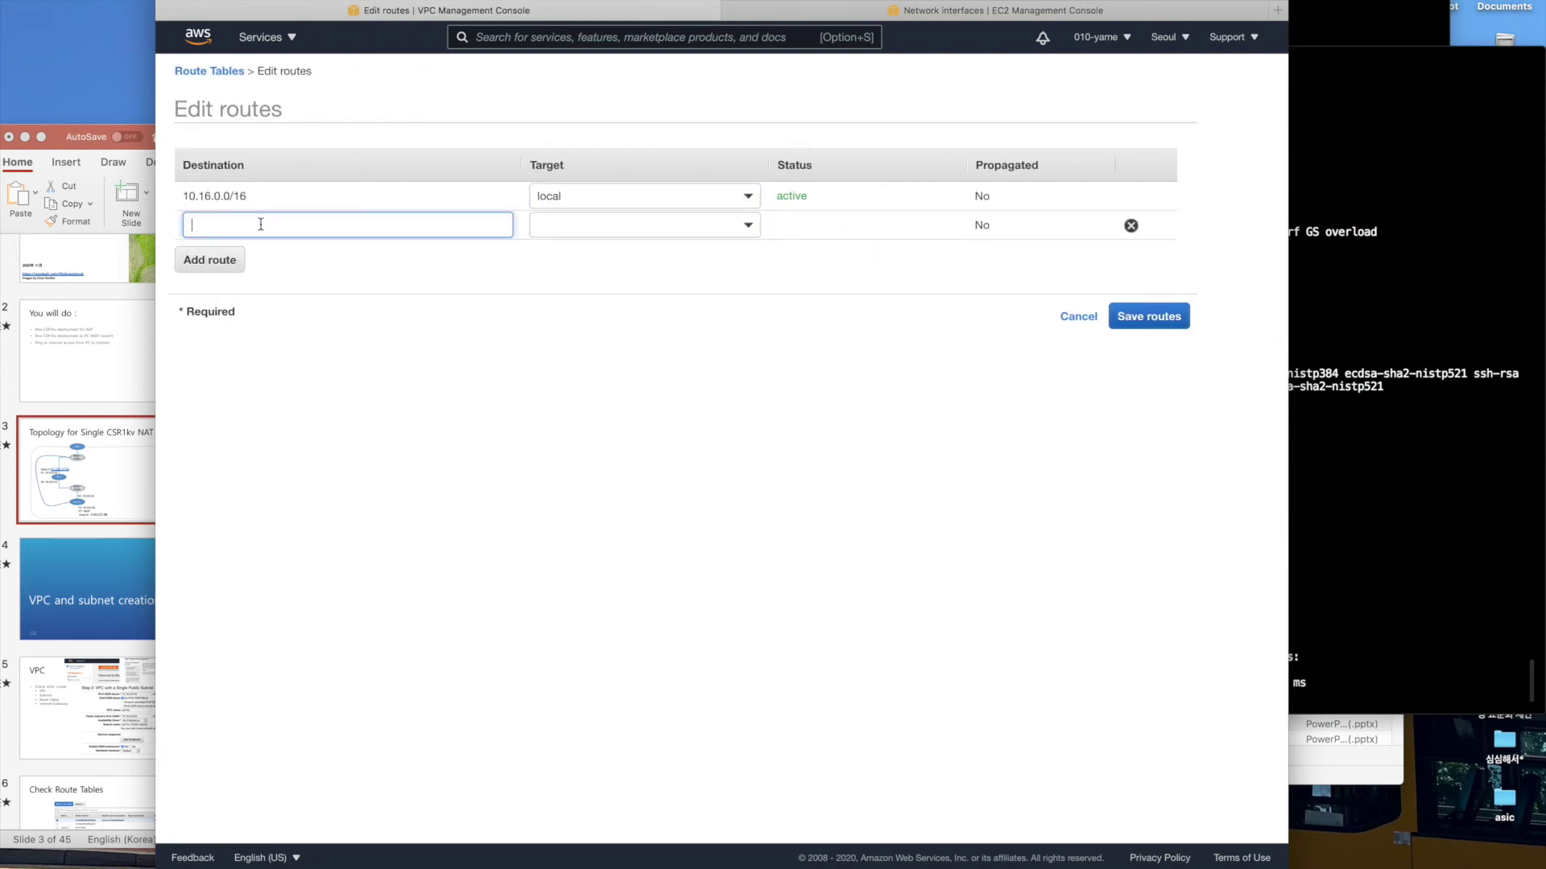
type("0.")
left_click(246, 261)
left_click(606, 228)
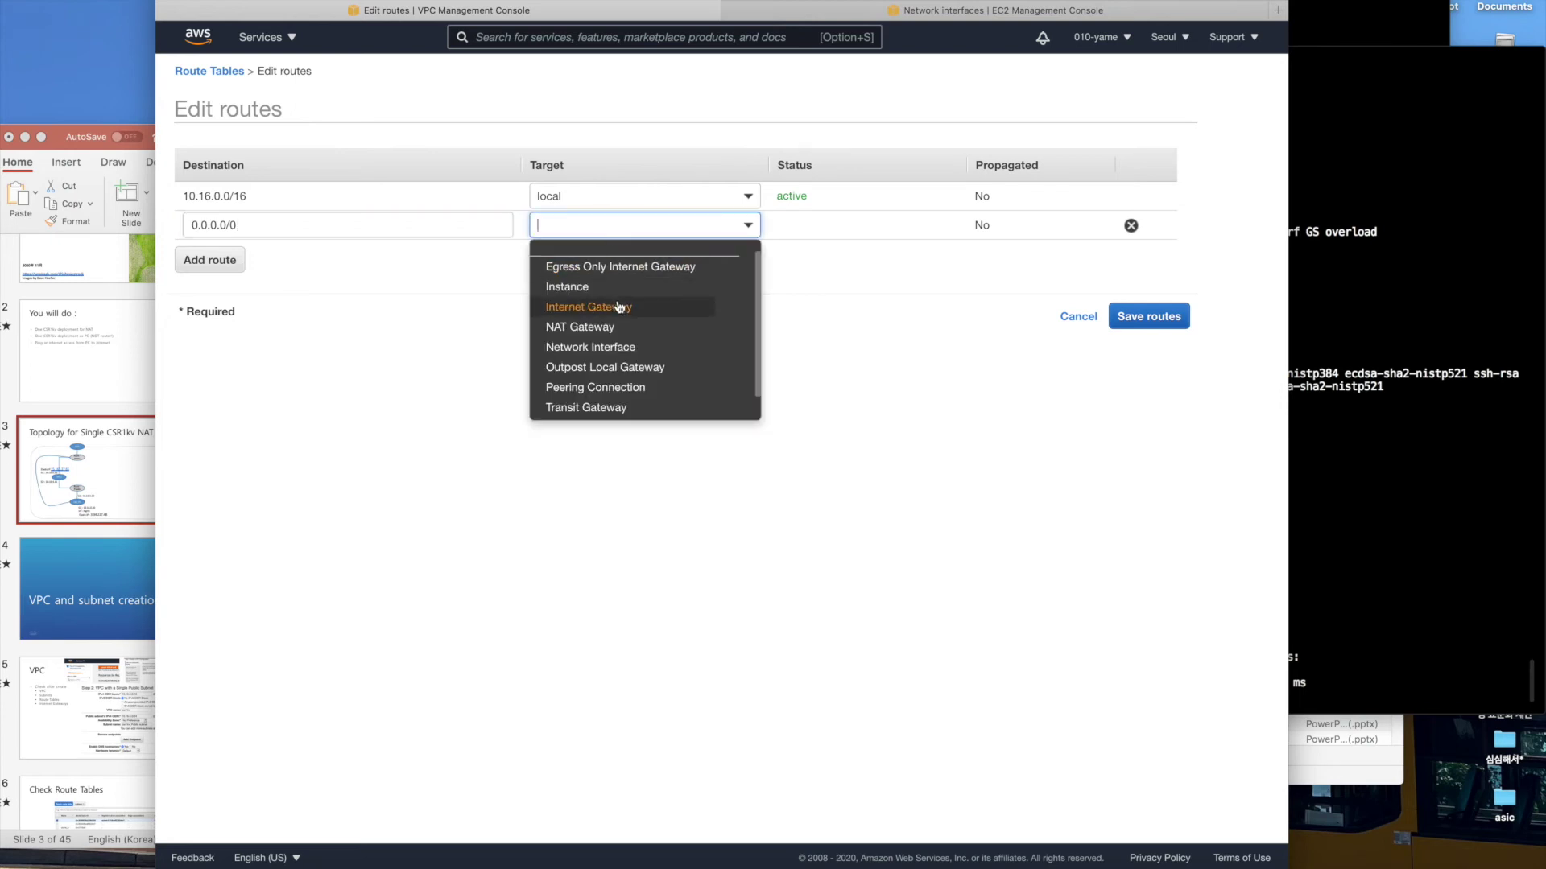
left_click(619, 346)
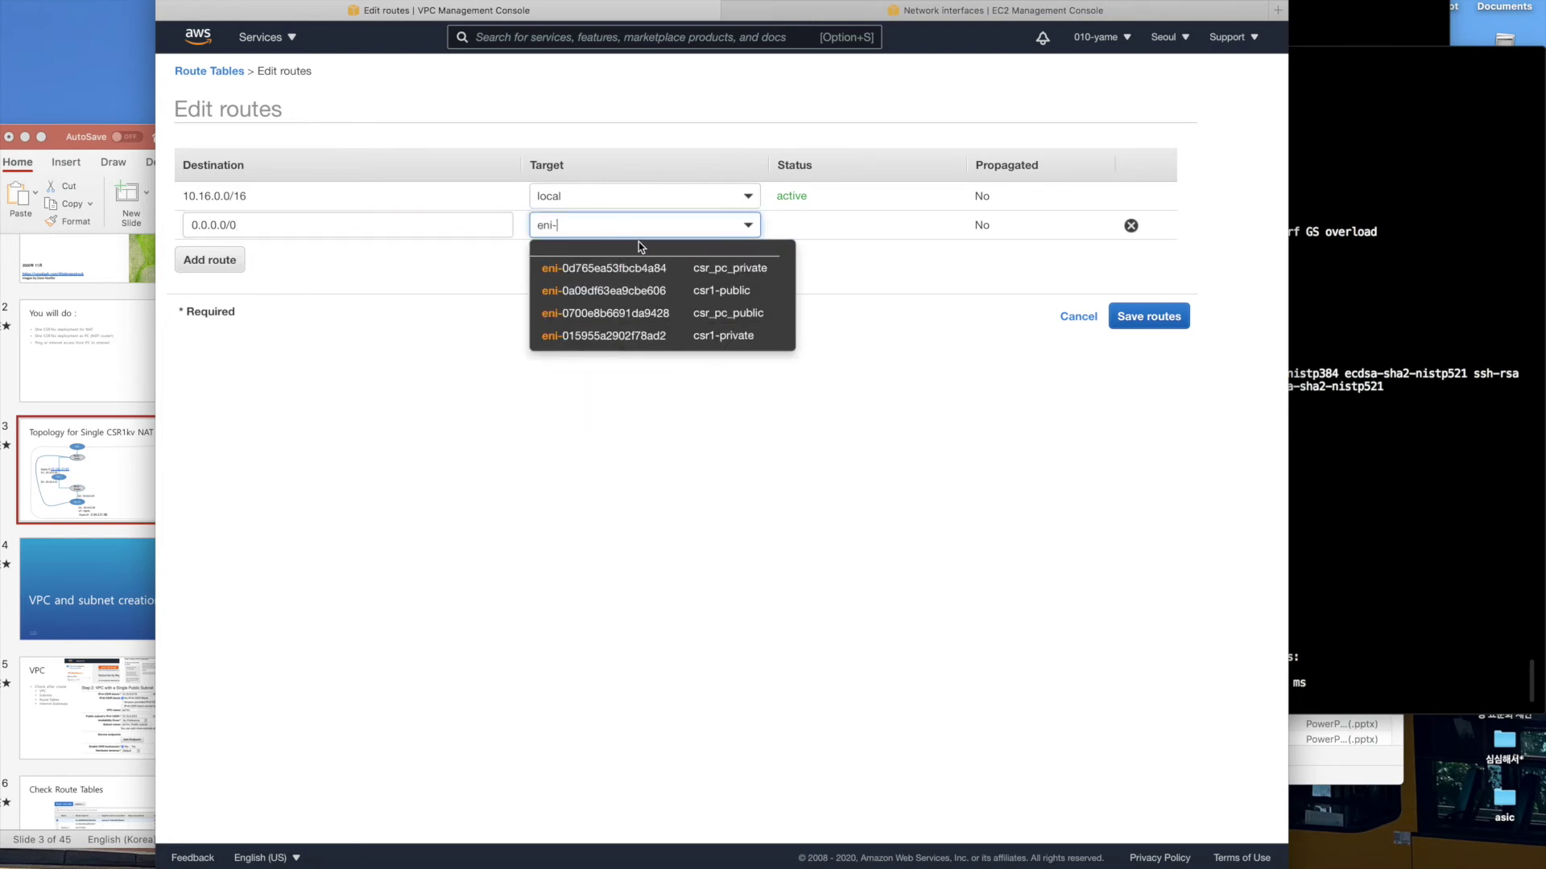
left_click(735, 336)
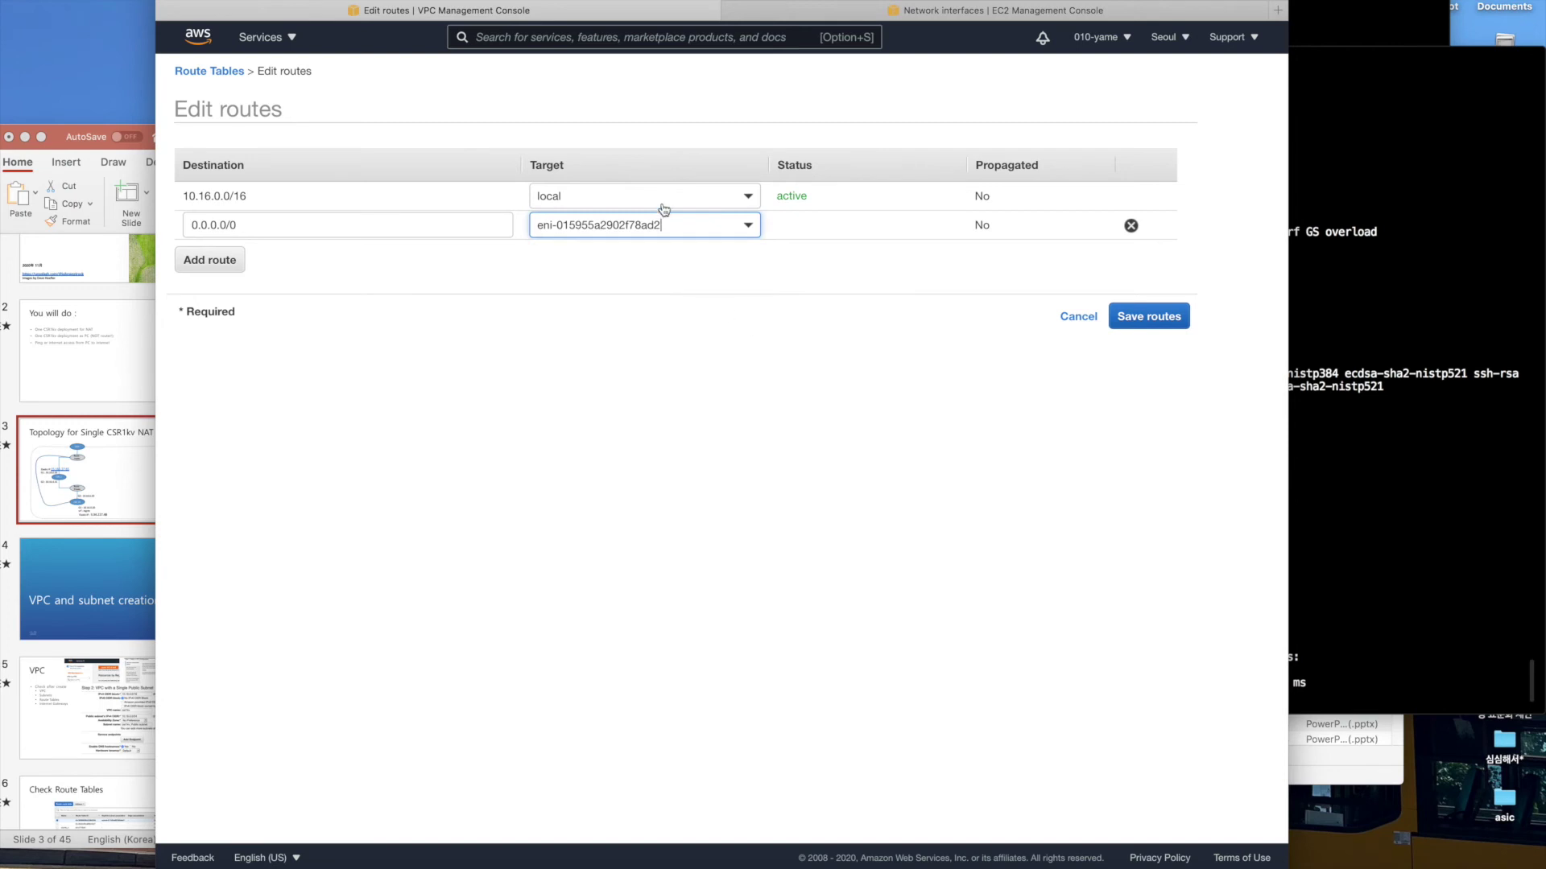
left_click(1148, 317)
Switch to the csr-pc terminal and ping 8.8.8.8 again.
left_click(1466, 608)
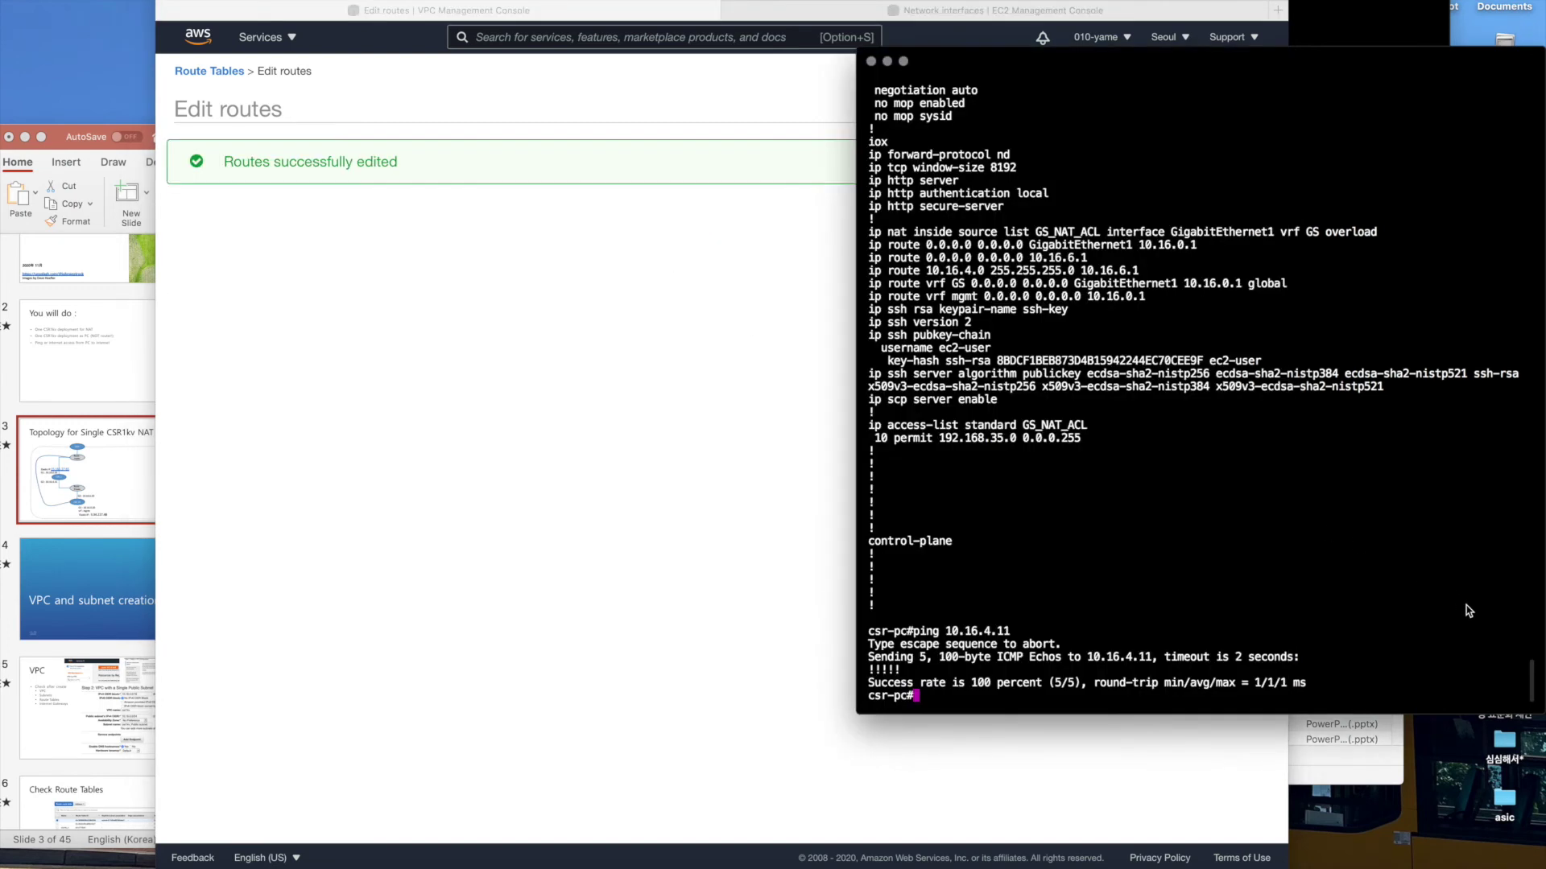
key("Up")
key("Up")
key("Up")
key("Up")
key("Up")
key("Return")
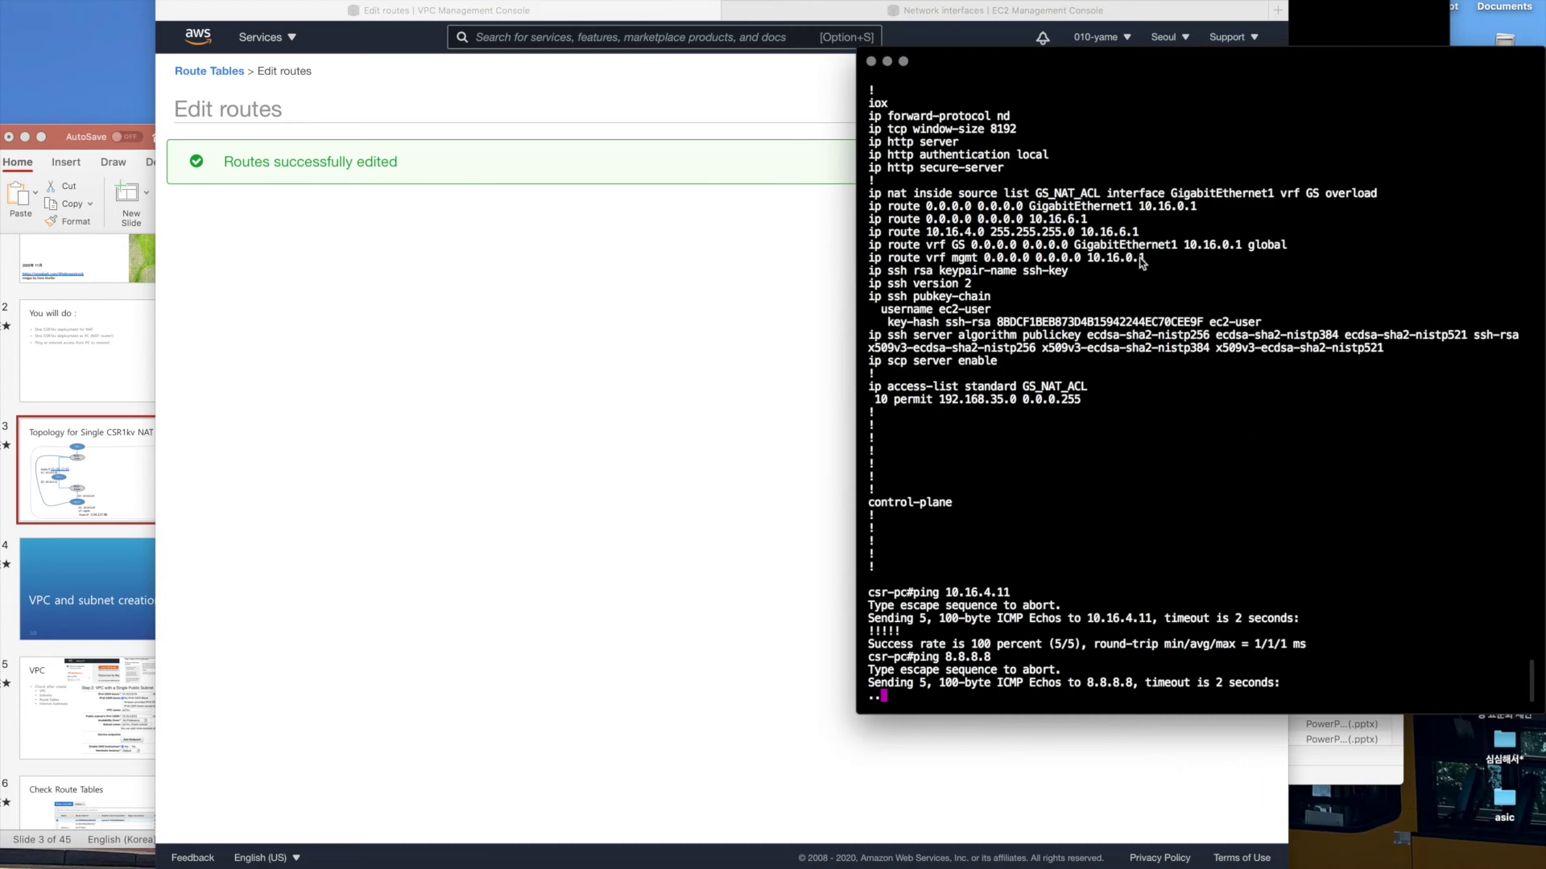
Move the csr-pc terminal window aside, switch to the csr1 terminal and display the IP NAT translations twice.
left_click_drag(1058, 61, 1057, 158)
left_click(1328, 65)
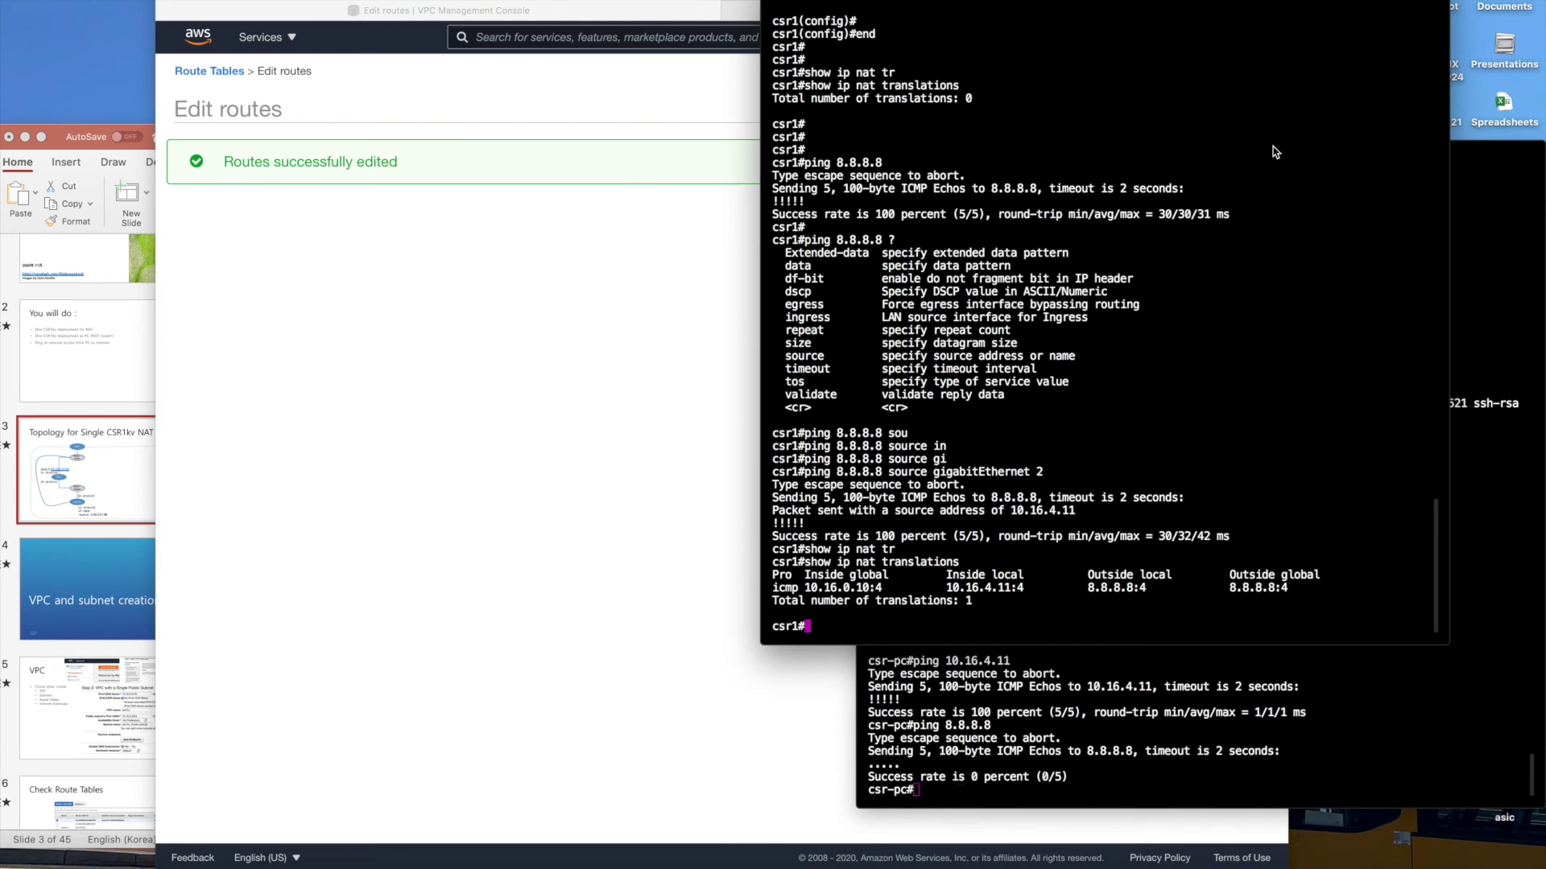
key("Up")
key("Return")
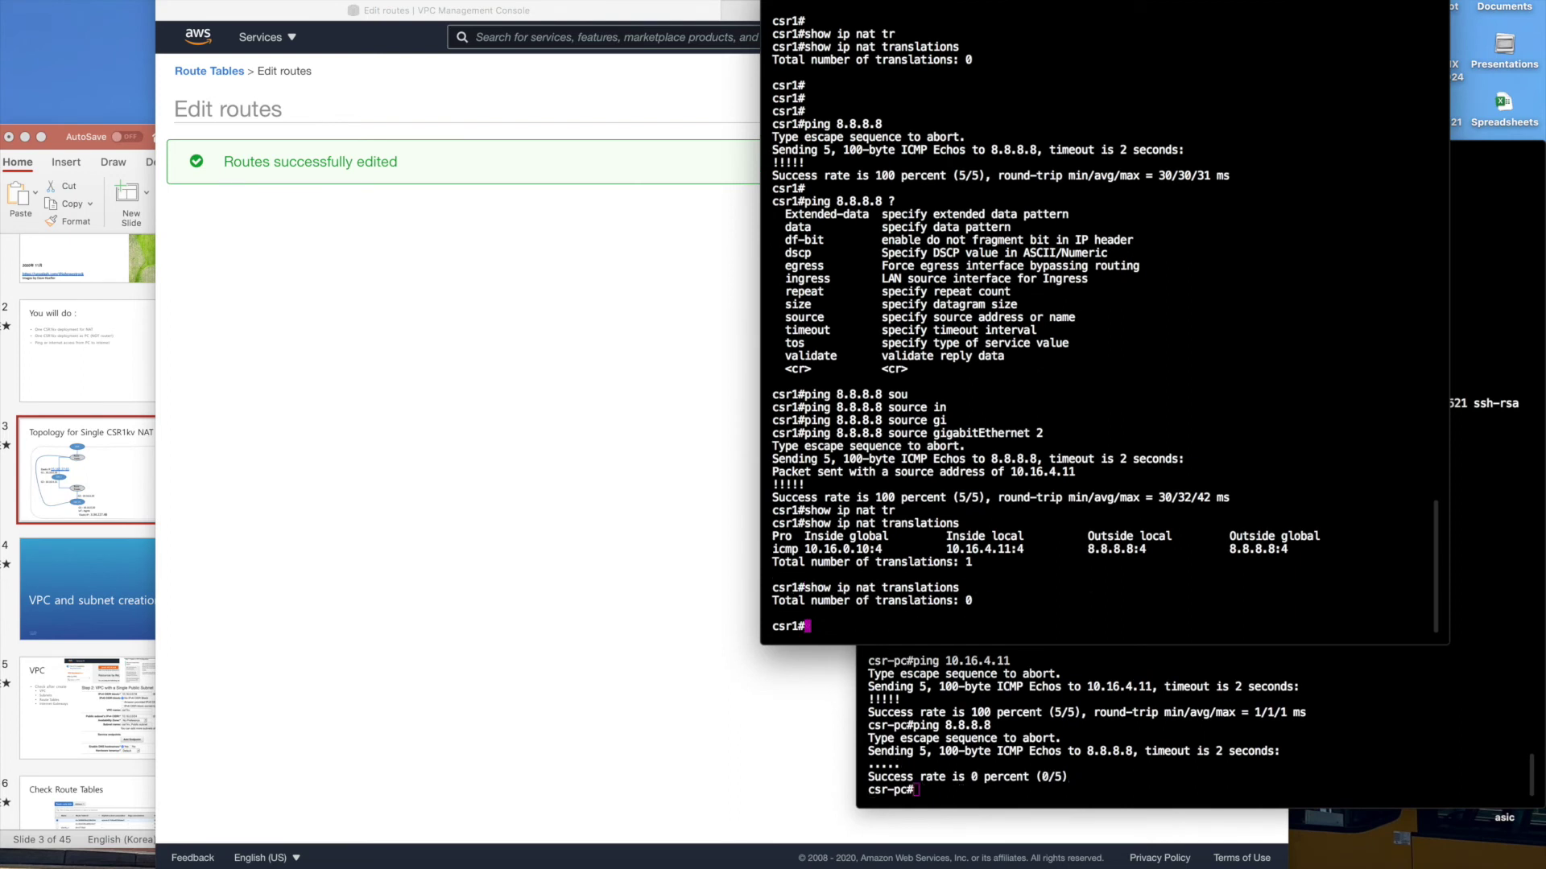
key("Up")
key("Return")
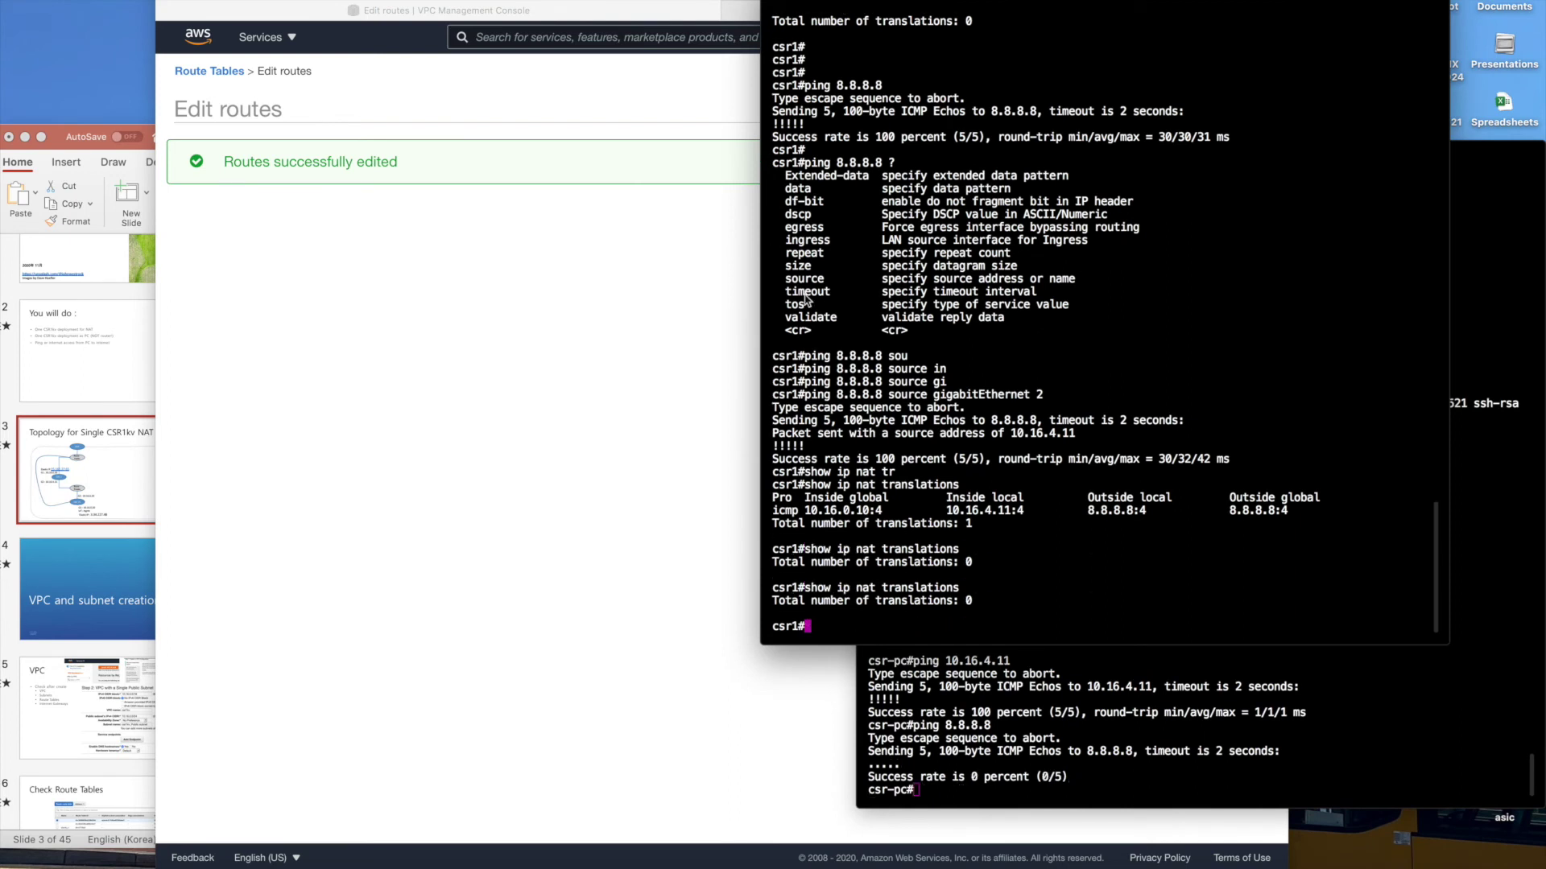
Return to the route tables in the AWS console and compare the routes of the public and private tables.
left_click(617, 305)
left_click(905, 210)
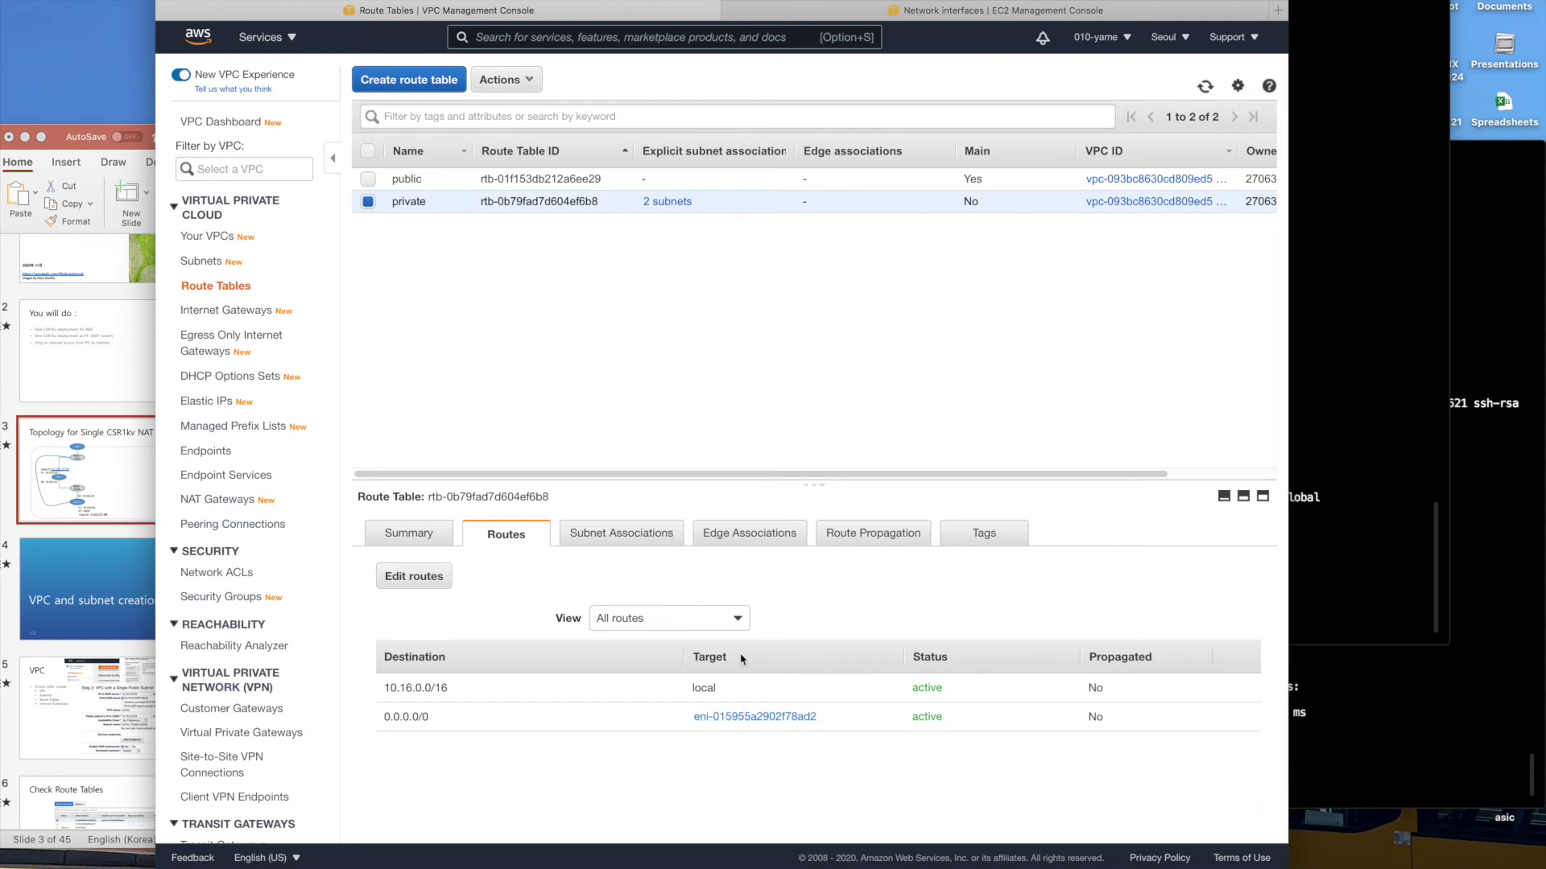
left_click(556, 178)
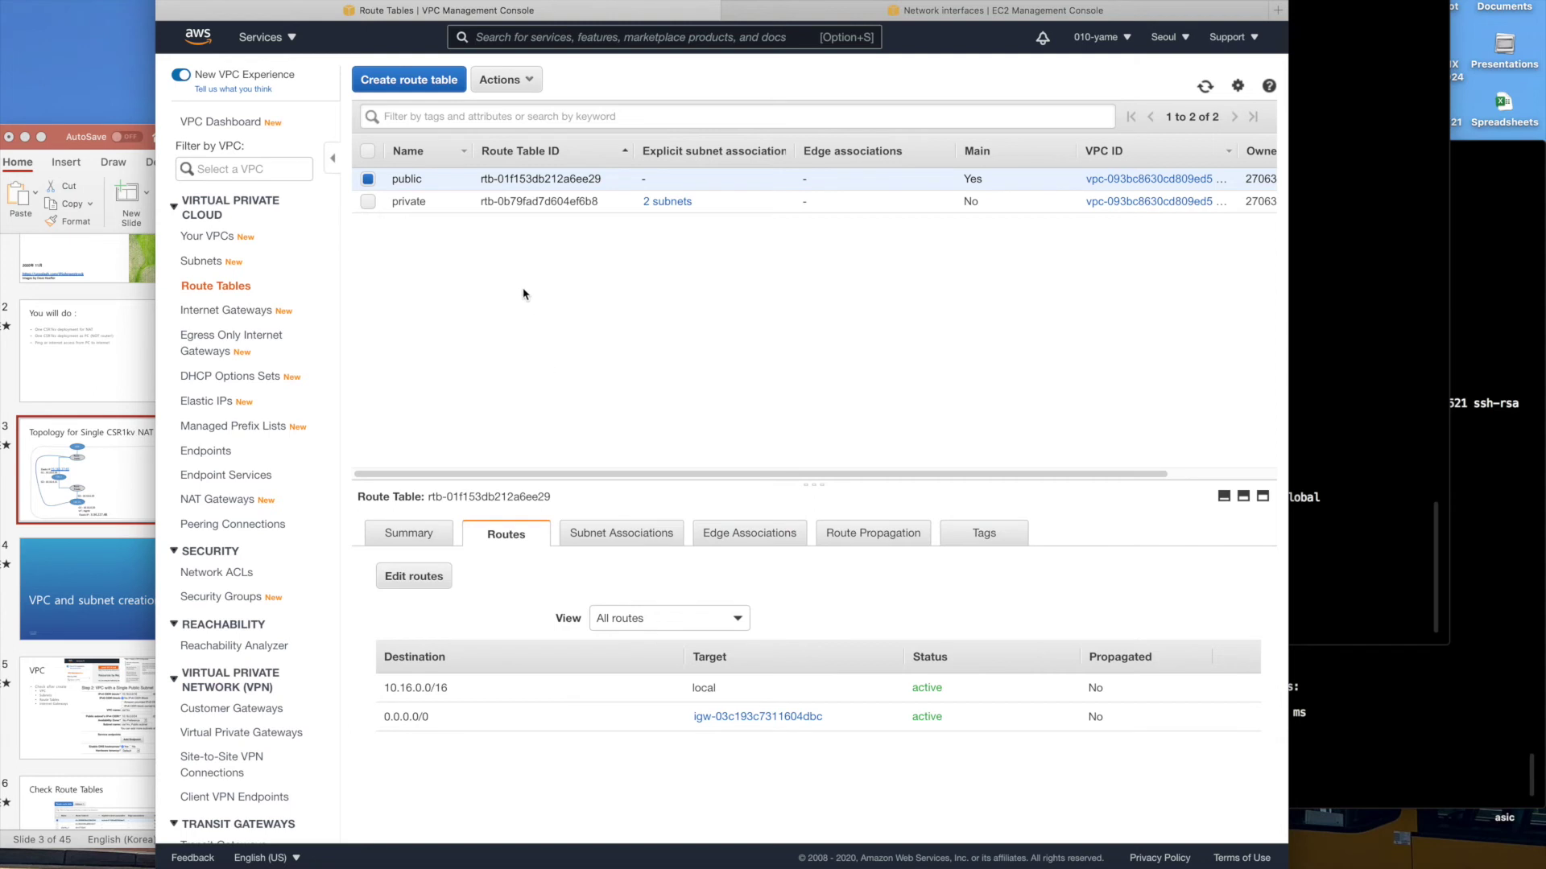
left_click(511, 202)
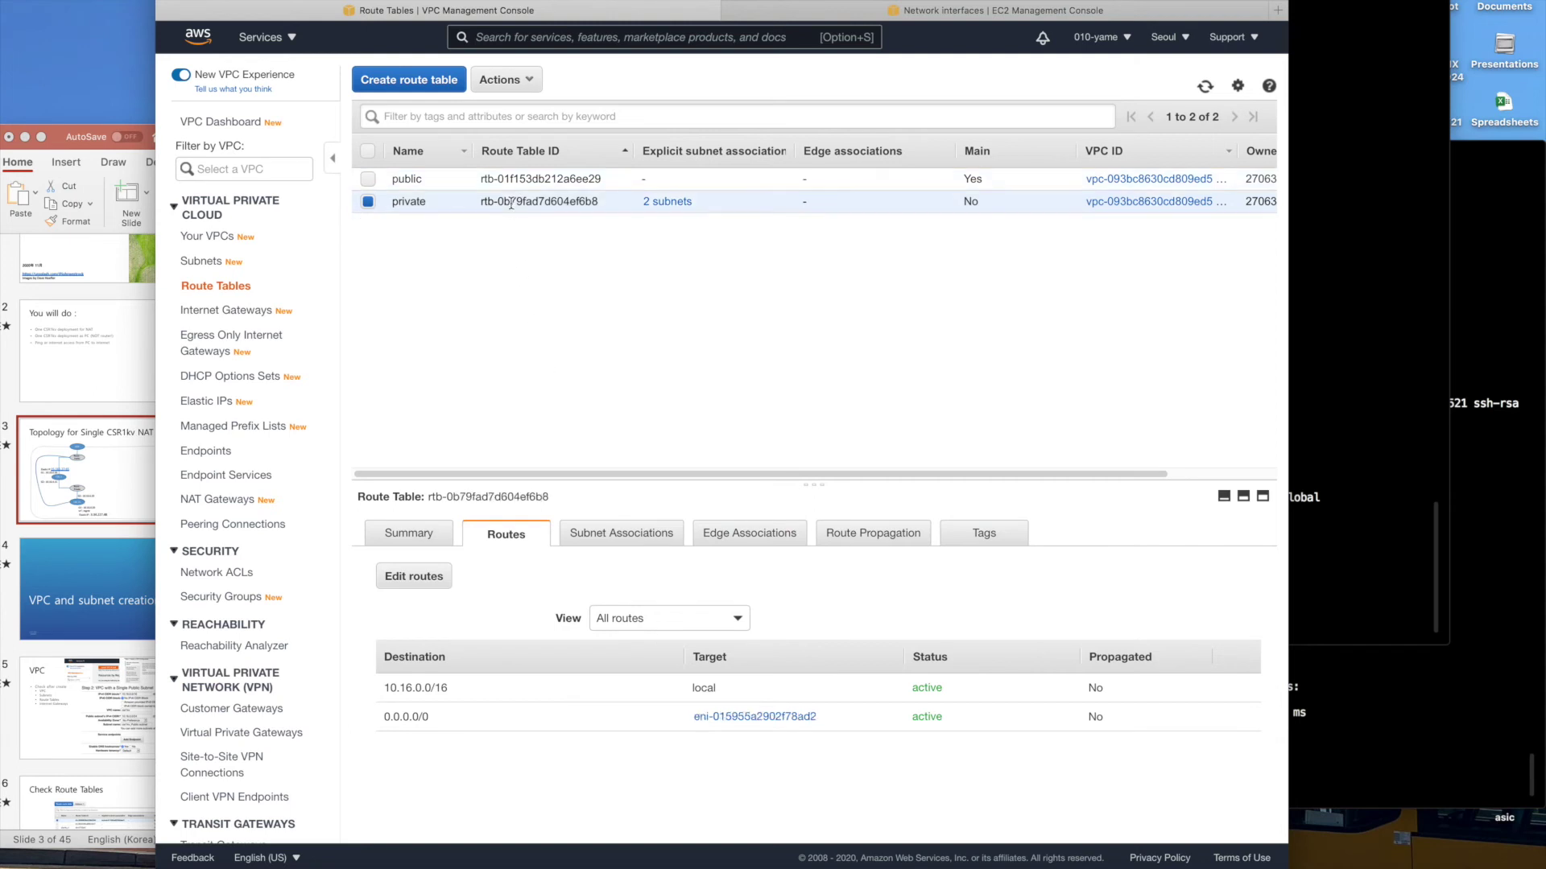
Check the private route table's subnet associations, and open the network interface targeted by its 0.0.0.0/0 route.
left_click(580, 533)
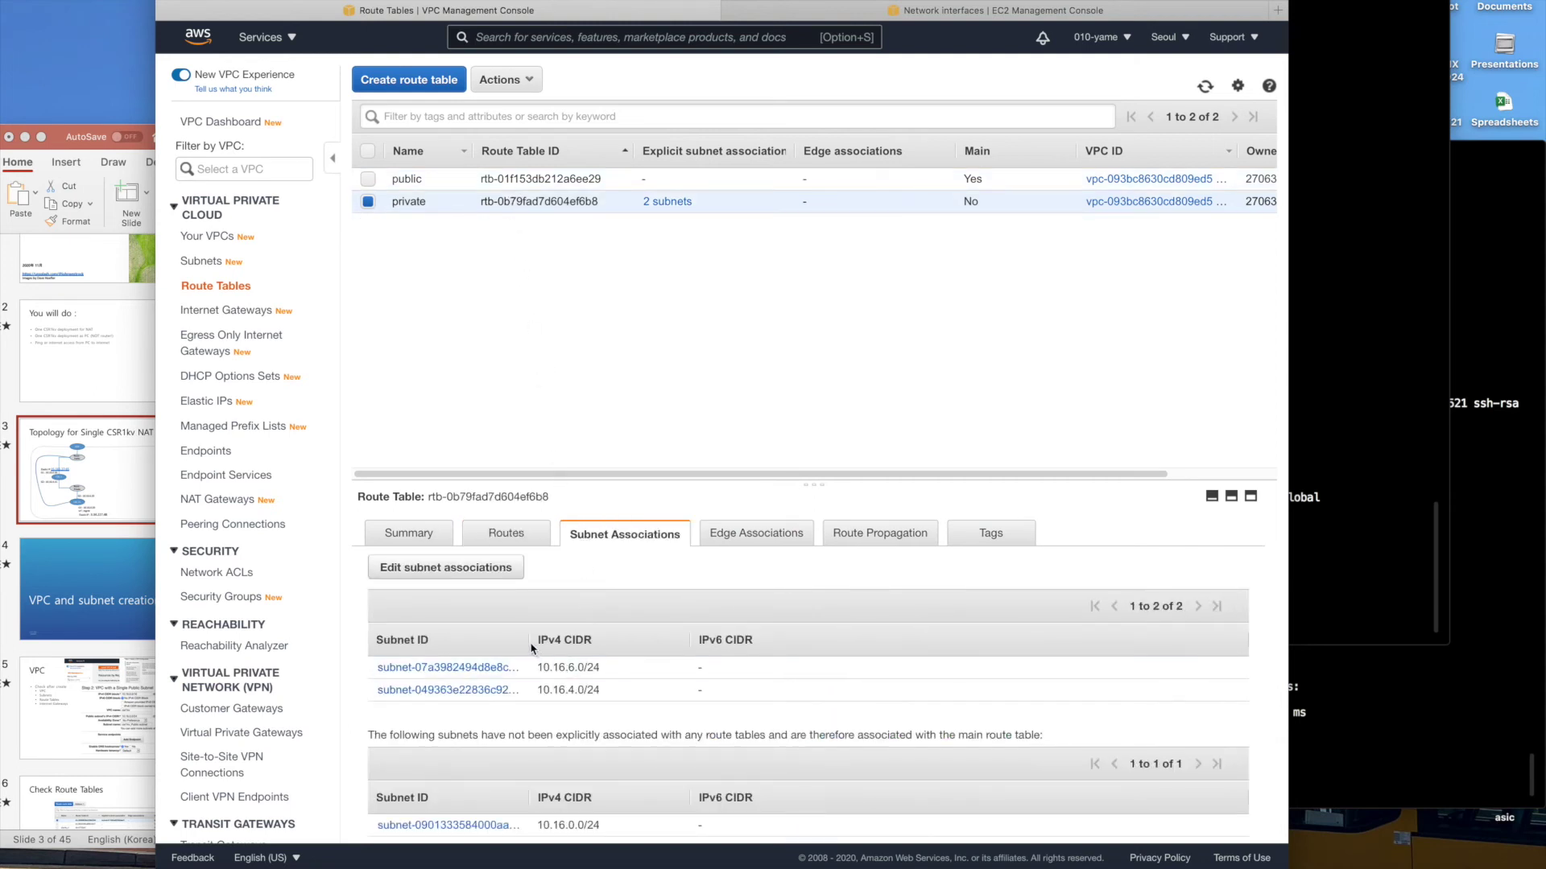
left_click_drag(528, 641, 651, 640)
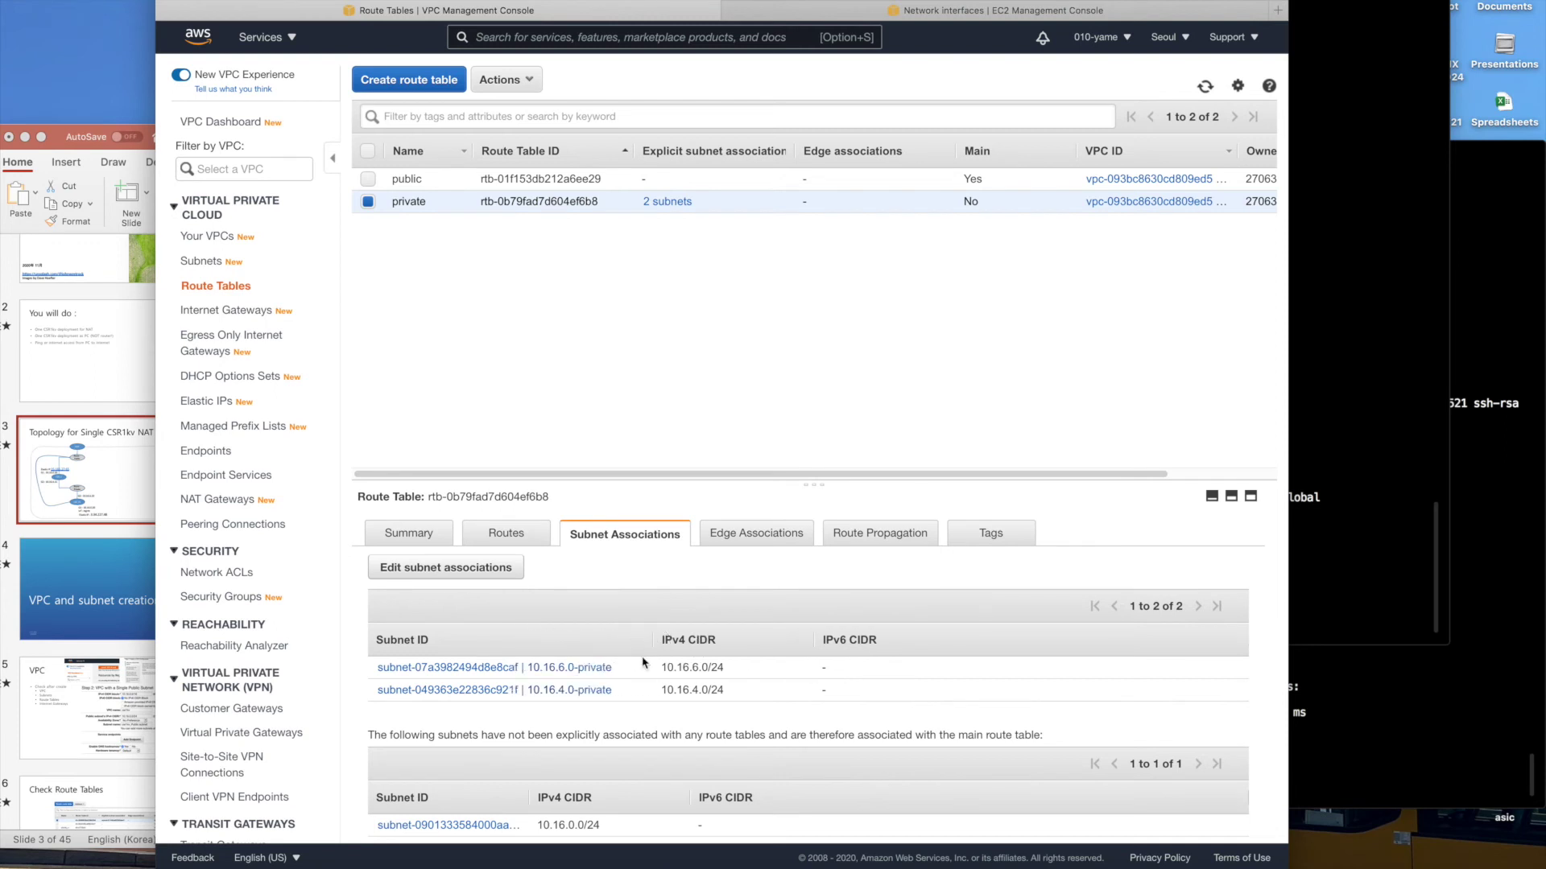
left_click(515, 534)
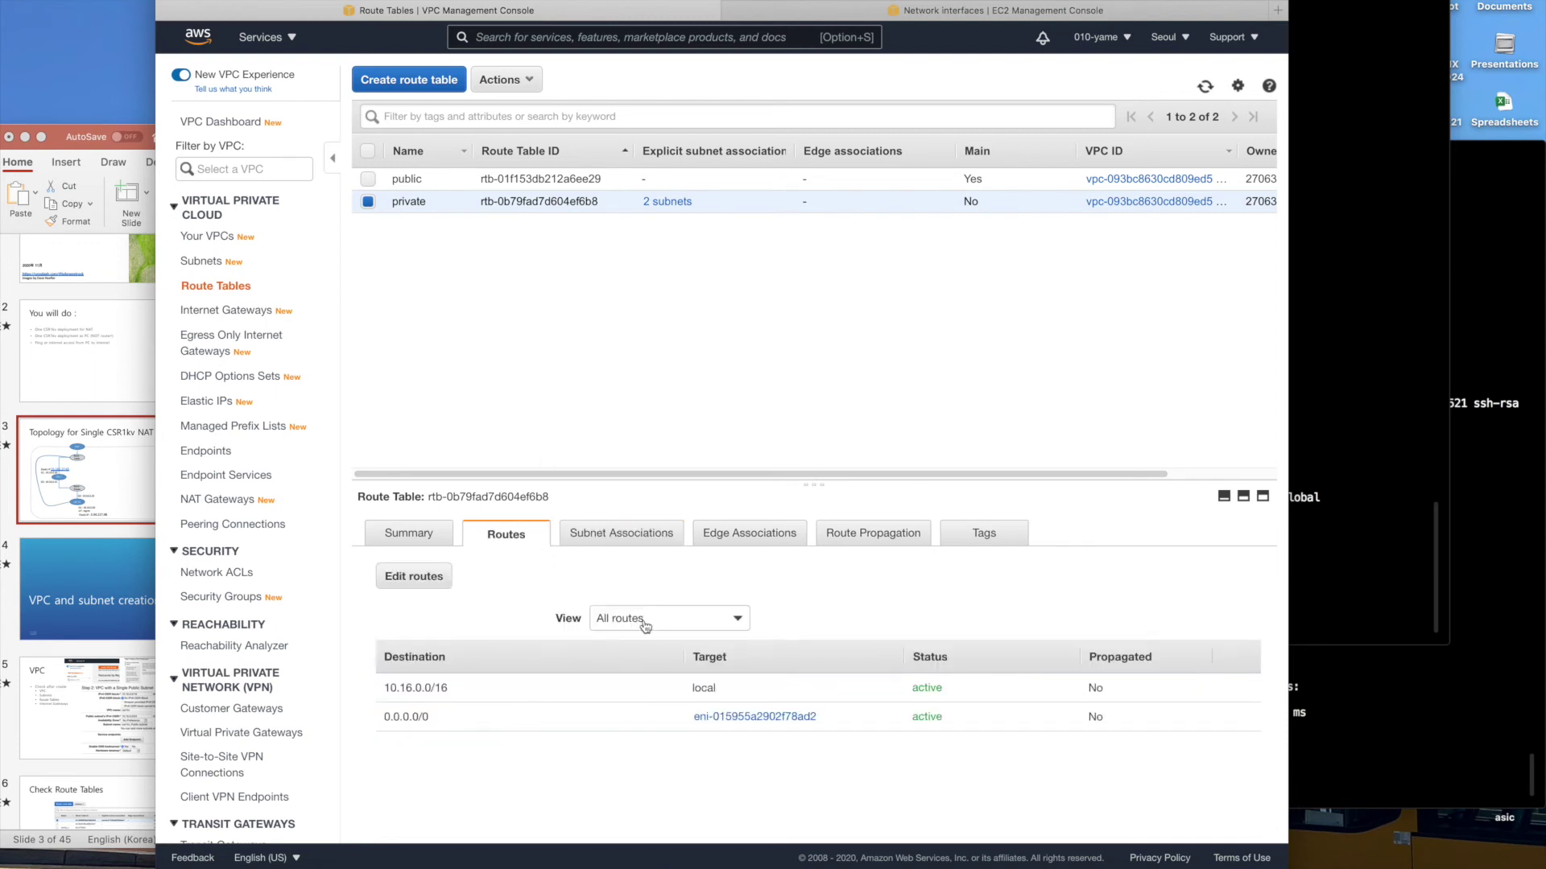
left_click(757, 717)
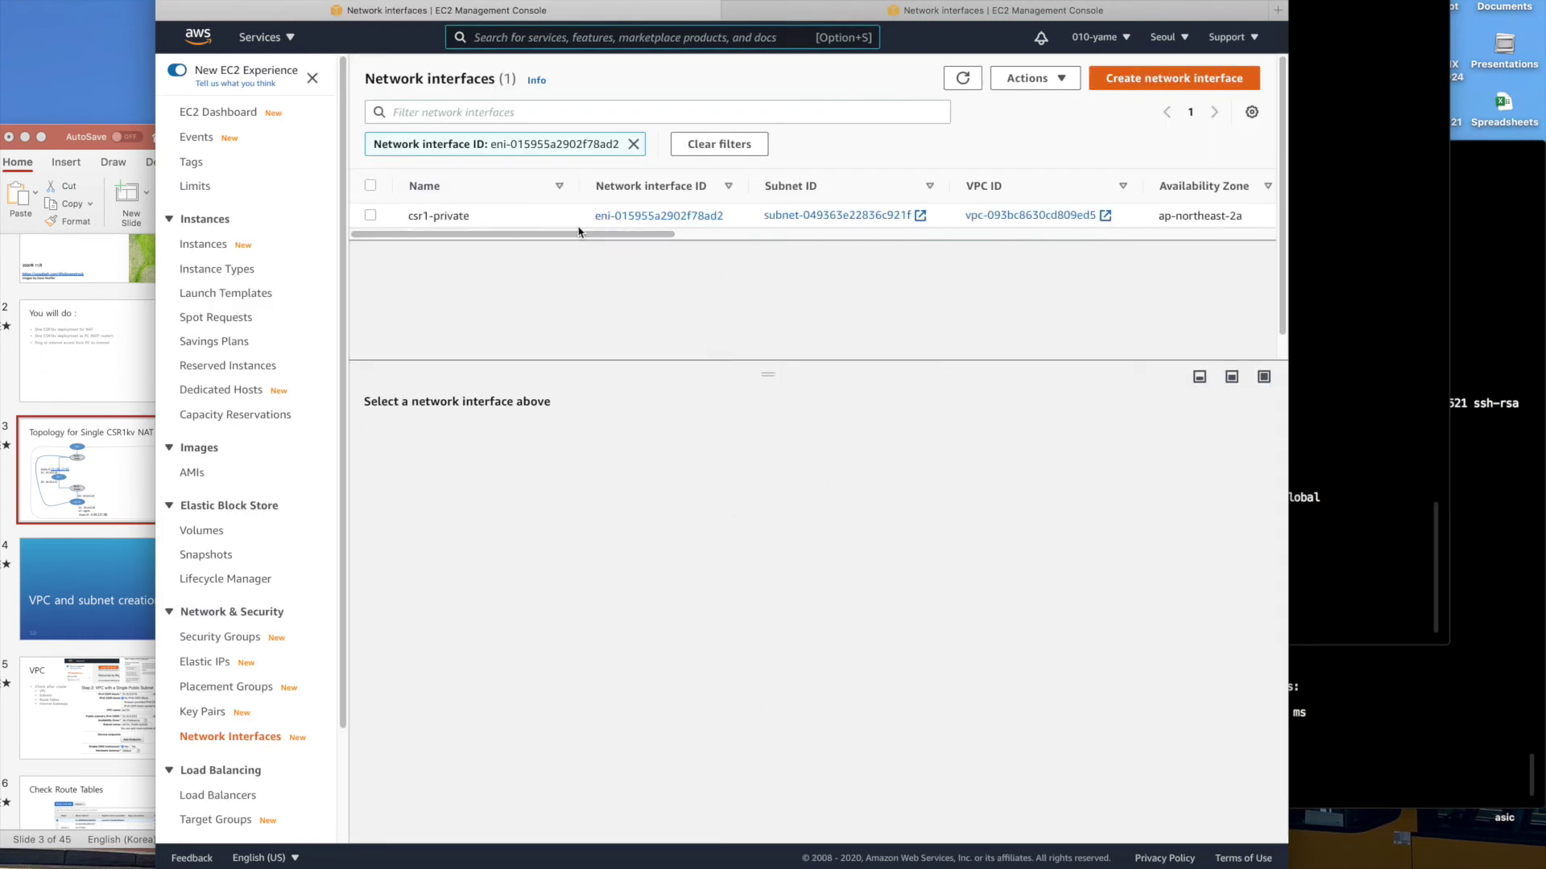
left_click(682, 234)
left_click_drag(703, 235, 413, 233)
key("super+bracketleft")
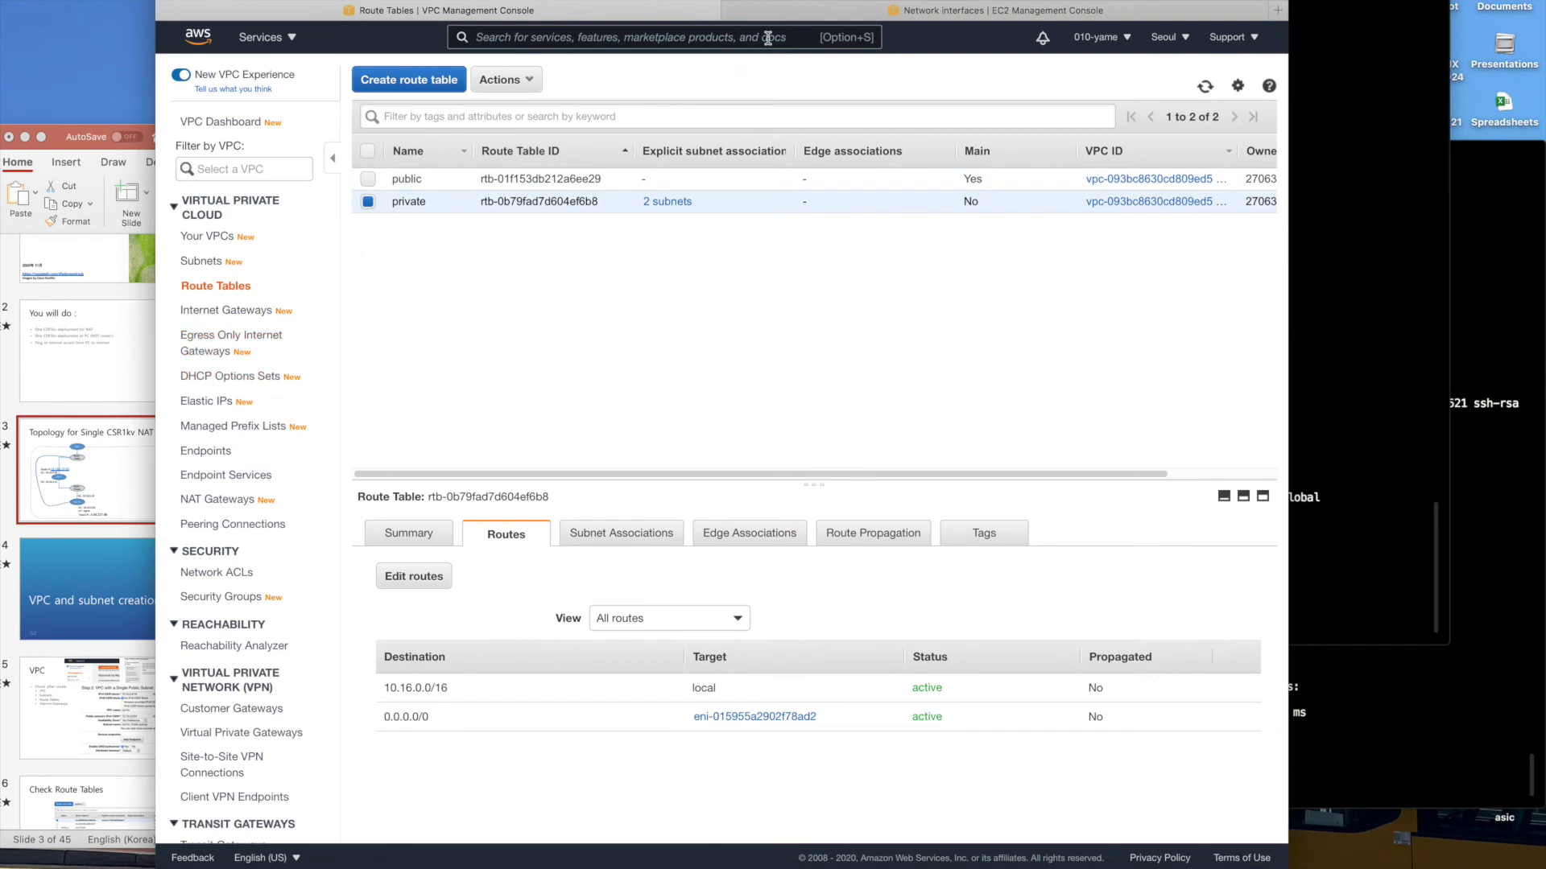
Go to the full network interfaces list and dismiss the four source/destination check notifications.
left_click(813, 11)
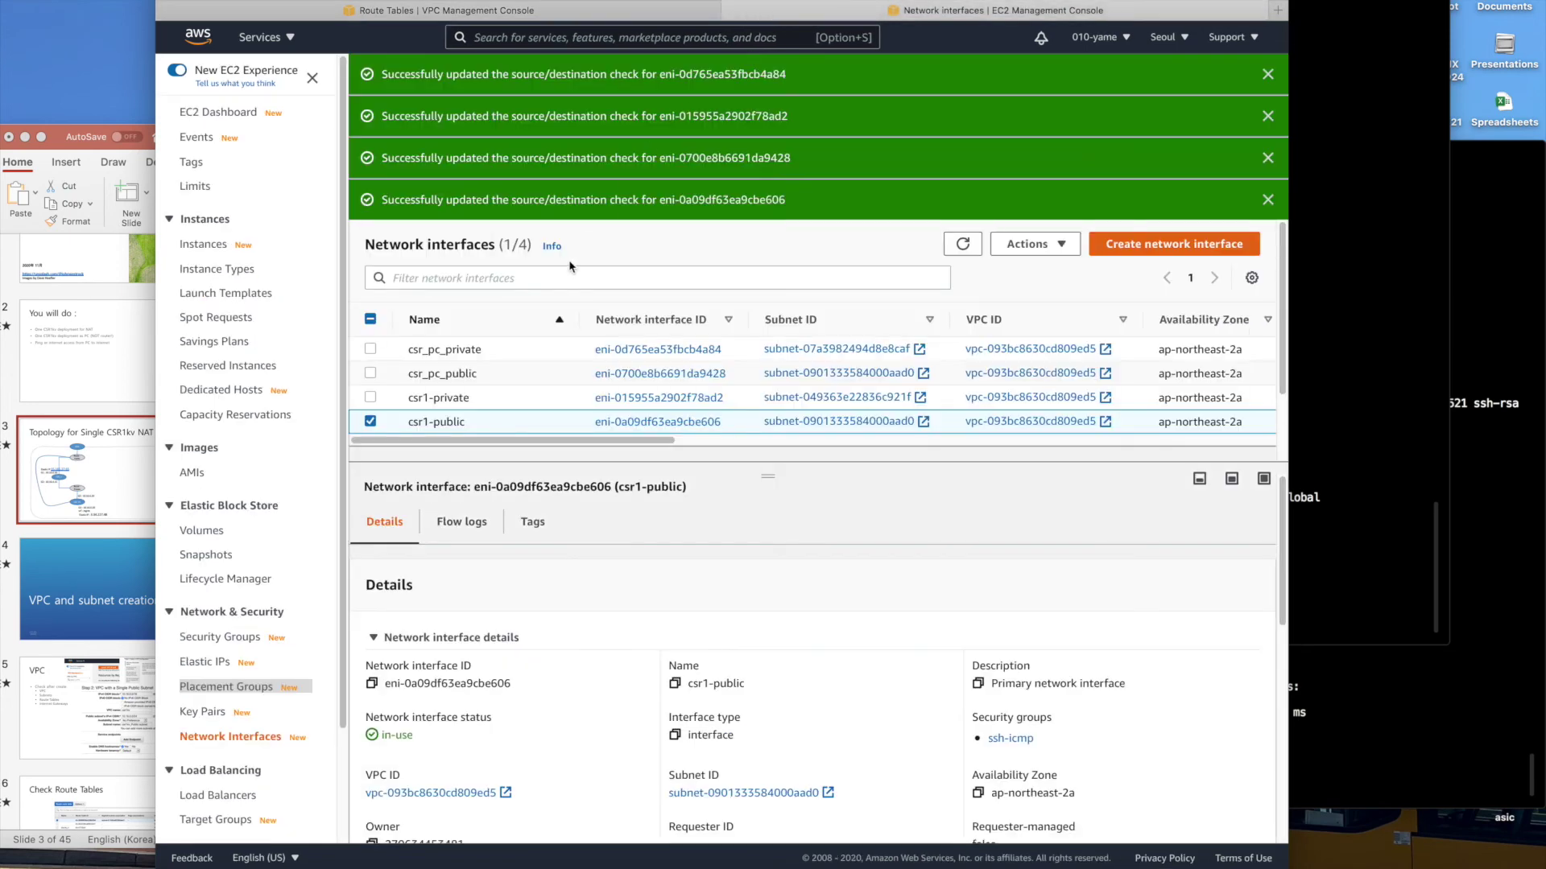
left_click(1268, 75)
left_click(1268, 75)
left_click(1268, 75)
left_click(1268, 75)
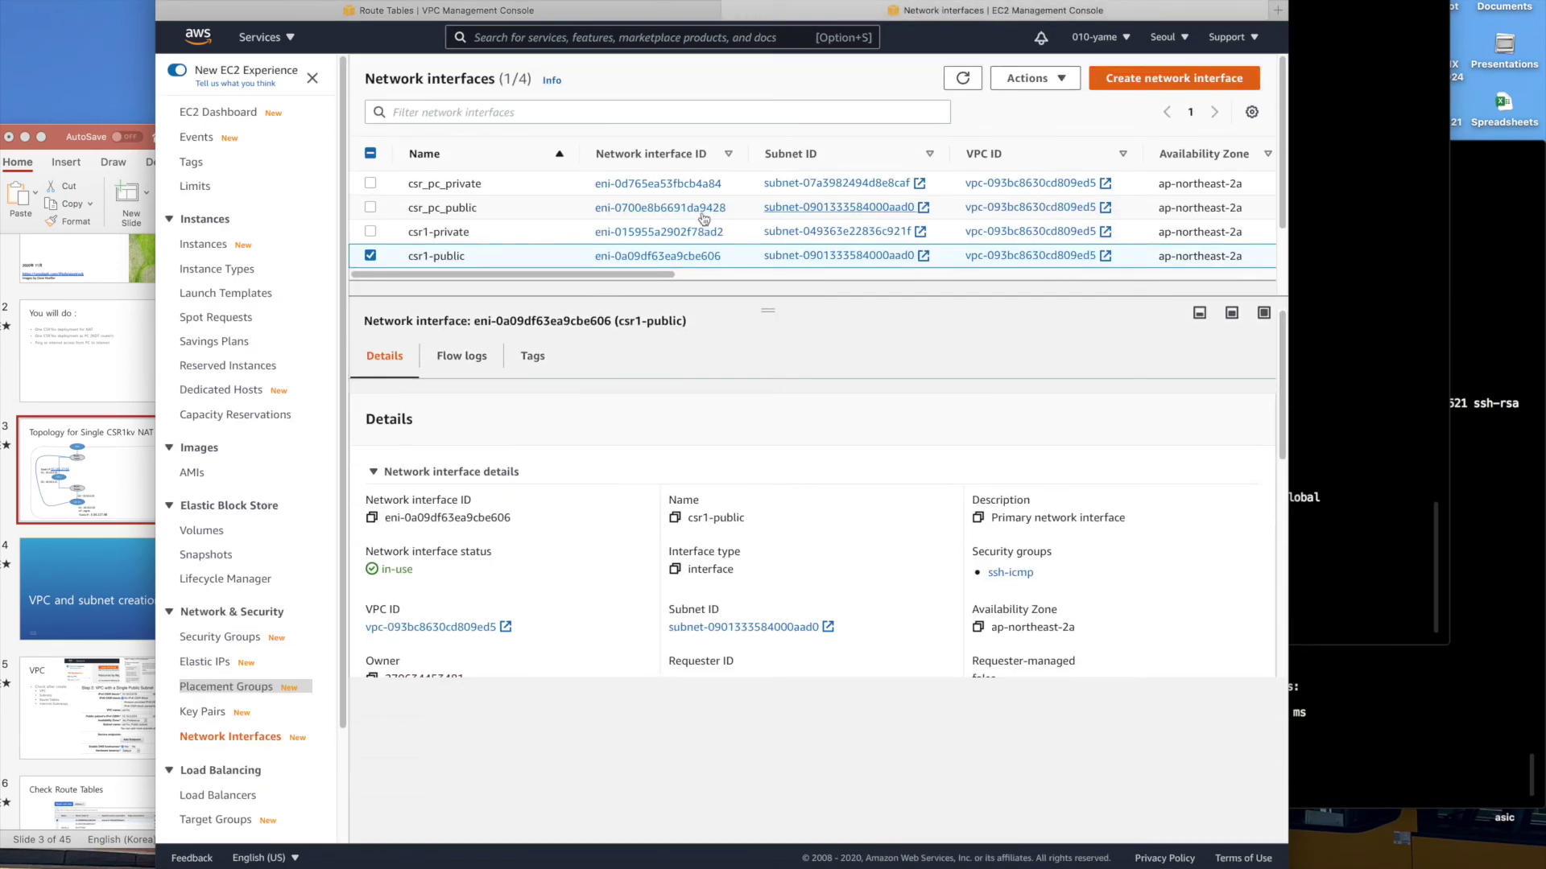
Review the details of the csr1-public and csr1-private network interfaces, including the source/destination check.
scroll(610, 587, "down", 4)
scroll(609, 588, "up", 3)
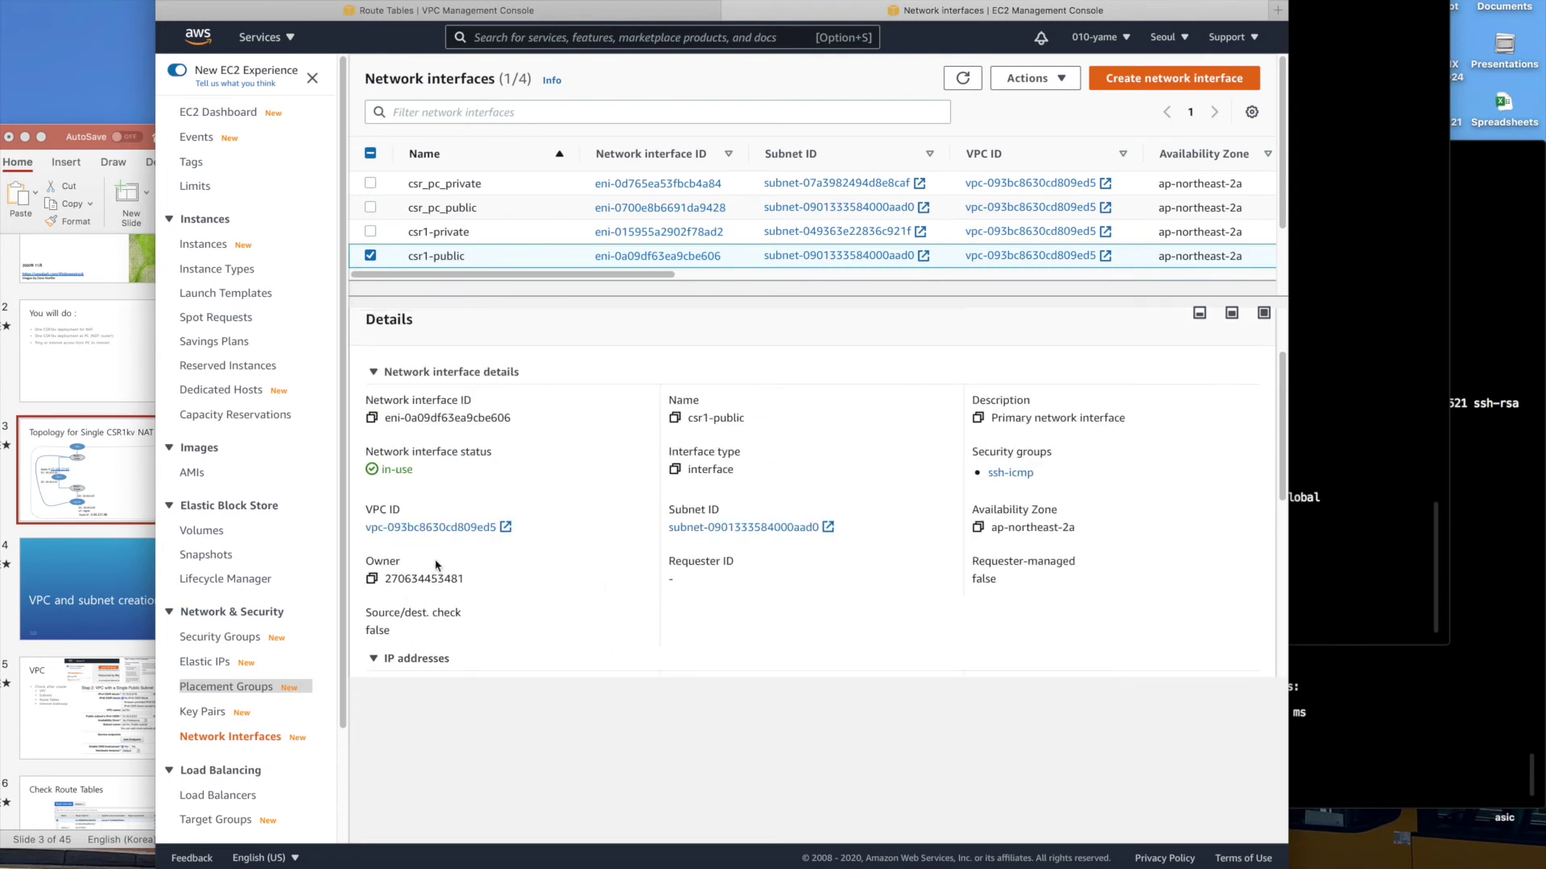
left_click(381, 259)
left_click(369, 232)
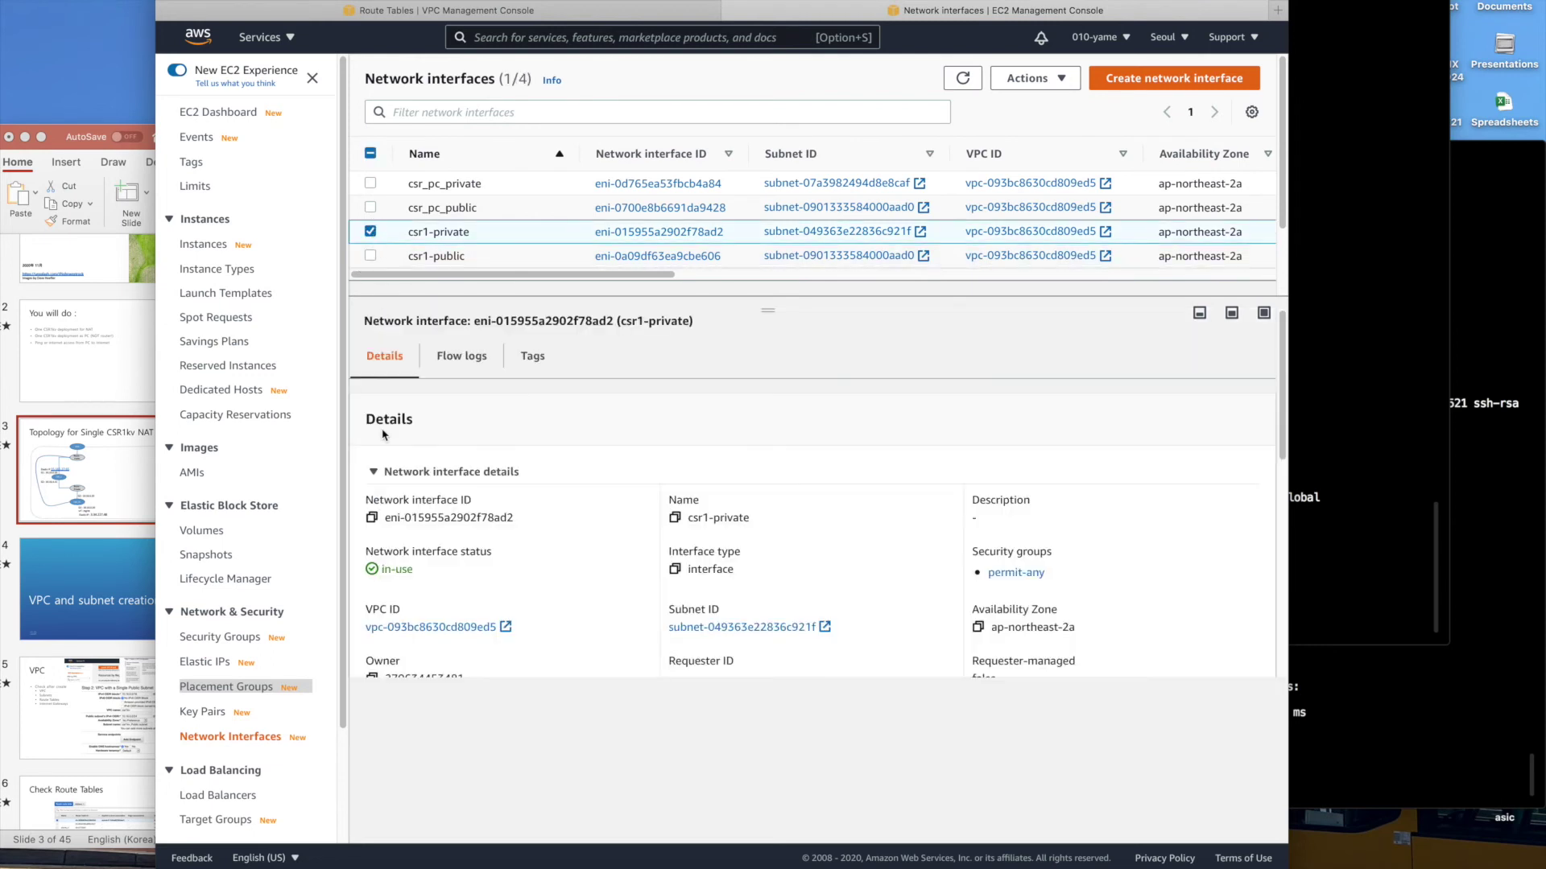
scroll(408, 647, "down", 1)
scroll(402, 322, "up", 1)
left_click(372, 232)
Review the source/destination check and IP addresses of the csr_pc_public and csr_pc_private interfaces, and leave no interface selected.
left_click(370, 208)
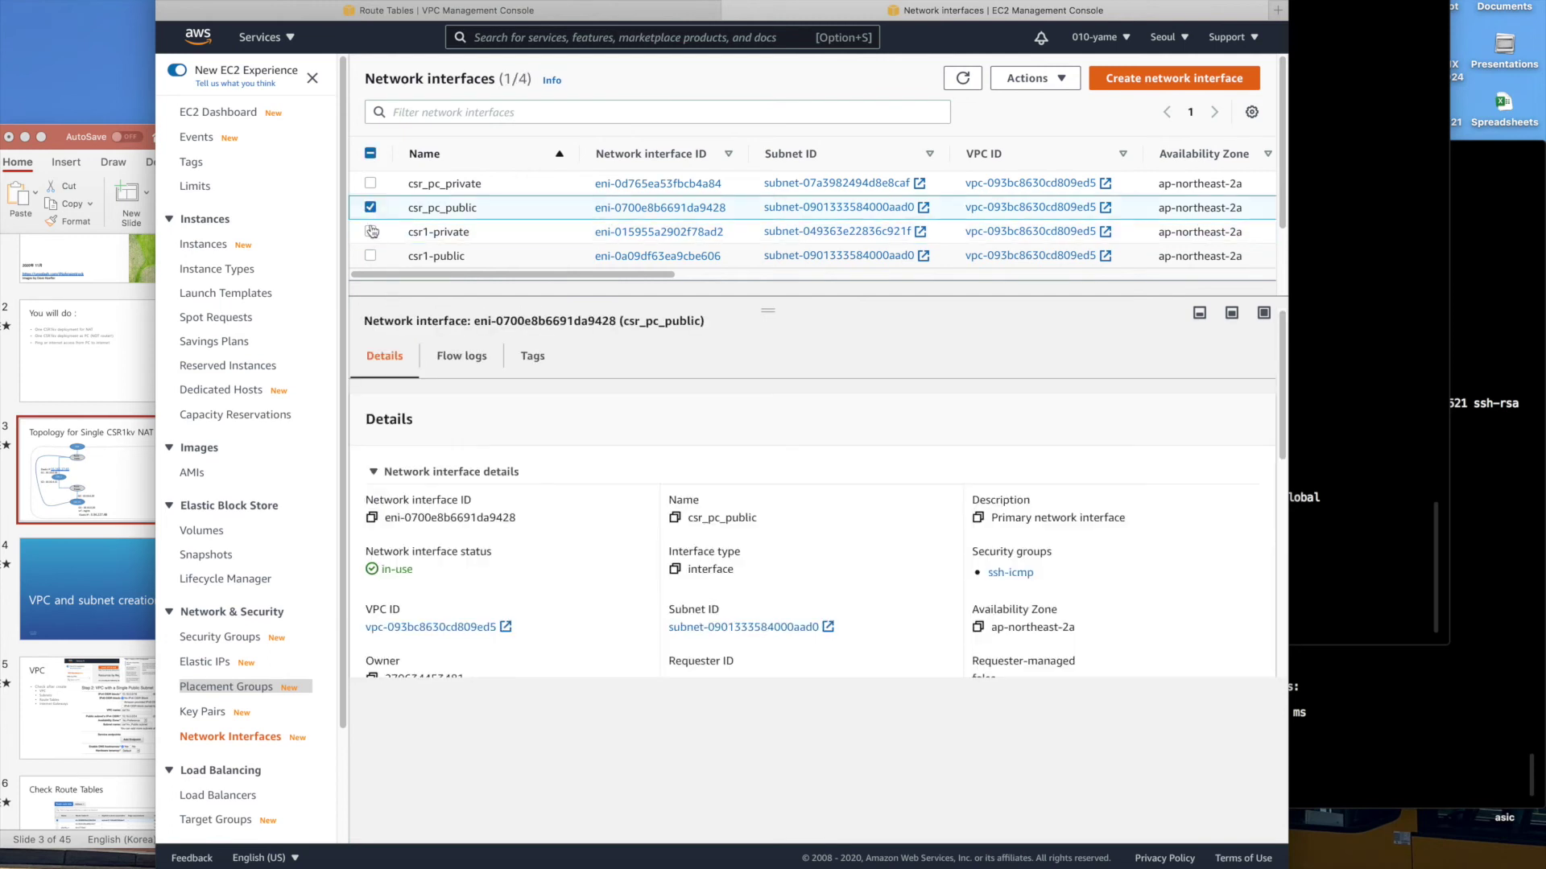
scroll(483, 580, "down", 3)
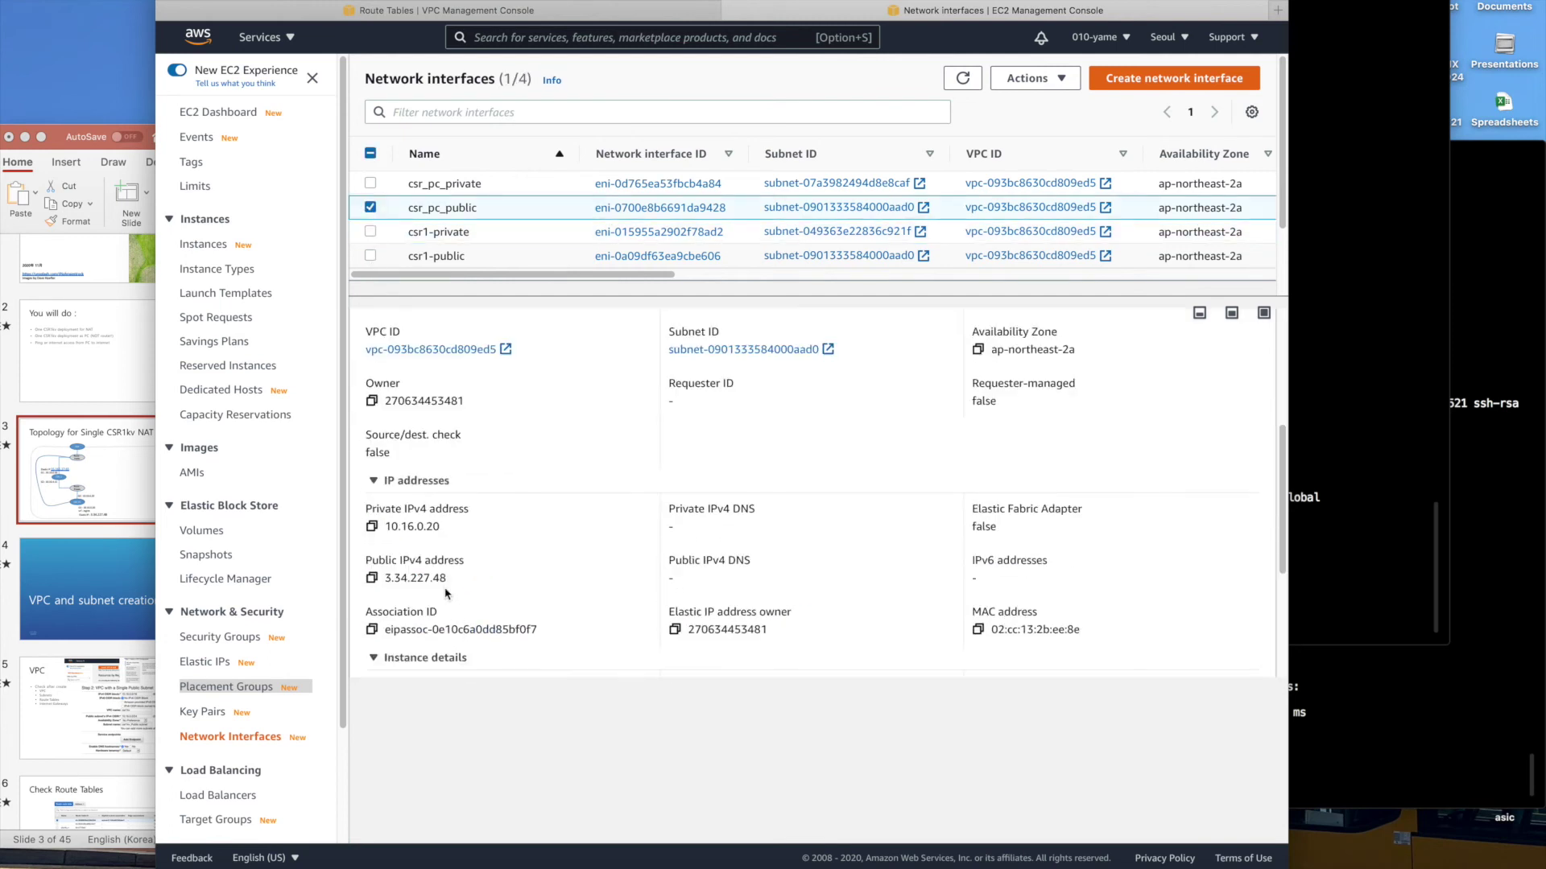
scroll(448, 604, "down", 1)
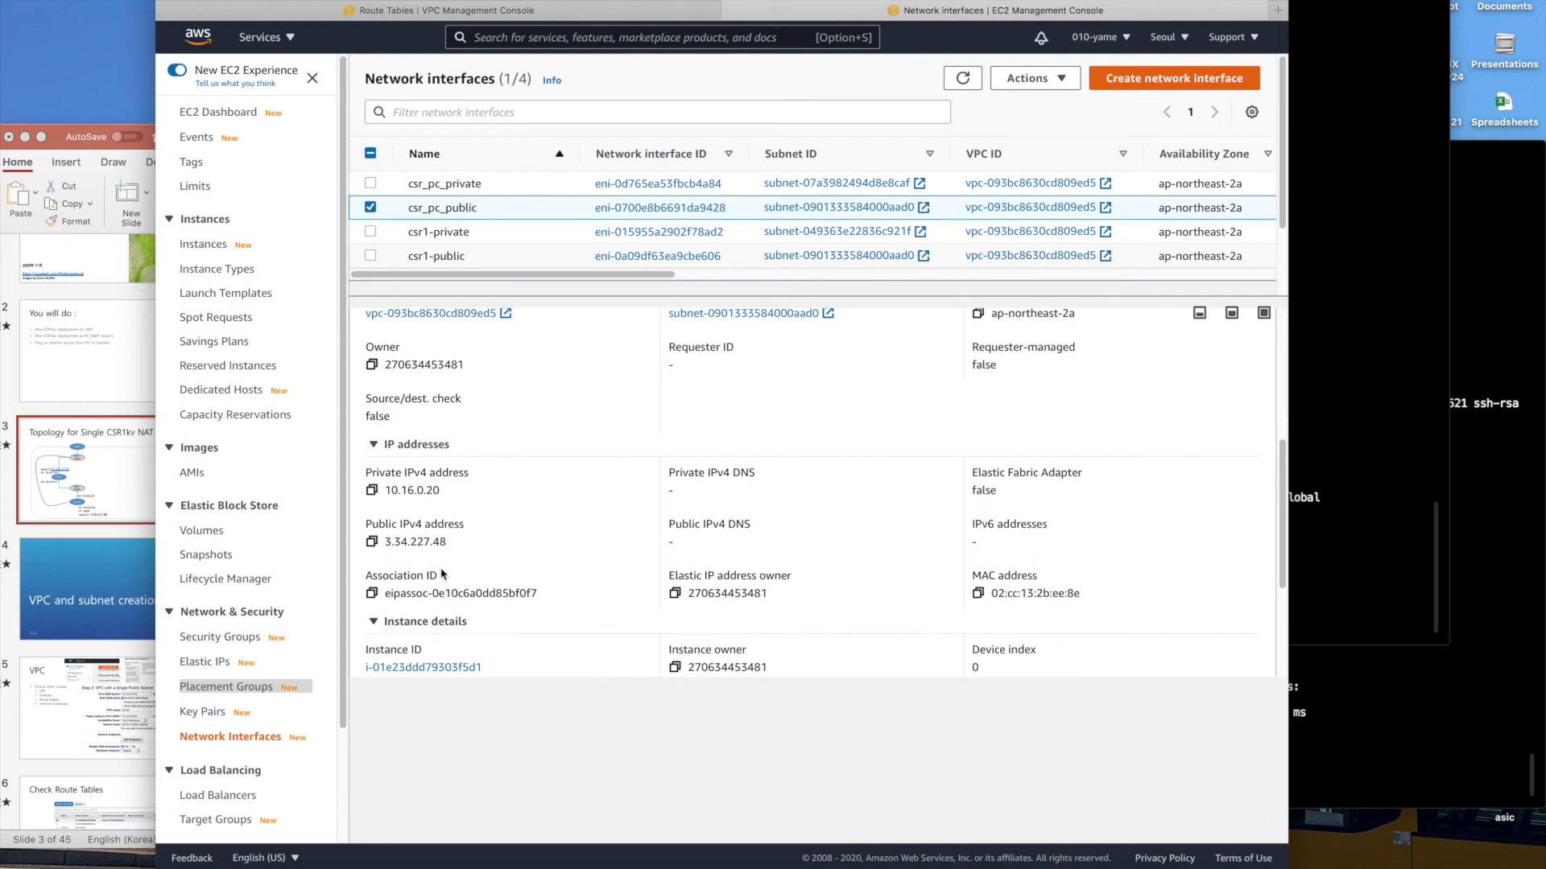
scroll(441, 574, "down", 1)
scroll(435, 372, "up", 5)
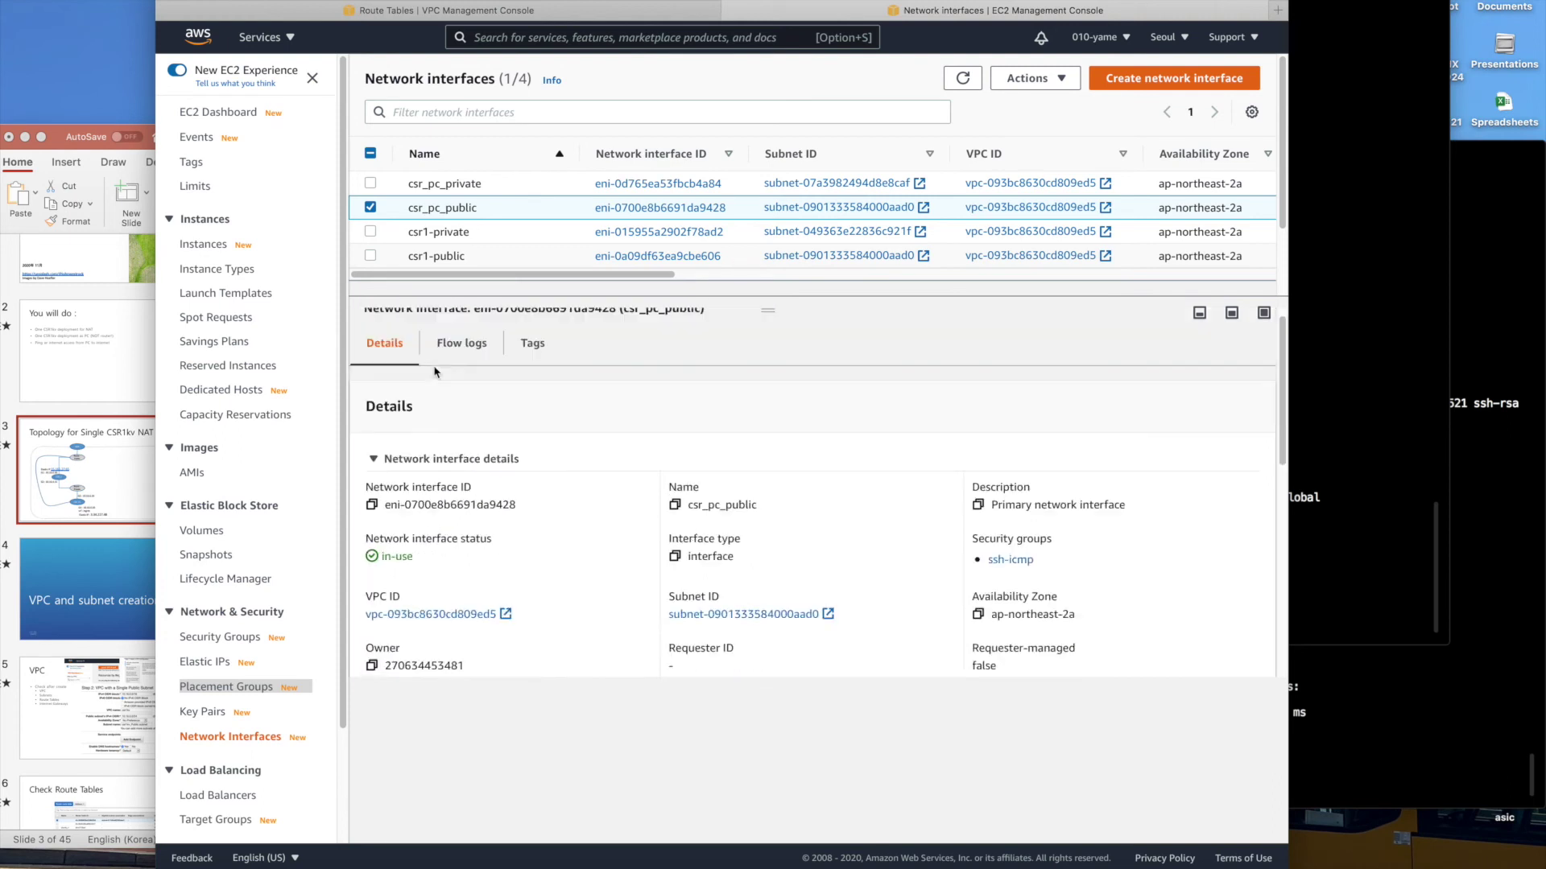
left_click(369, 207)
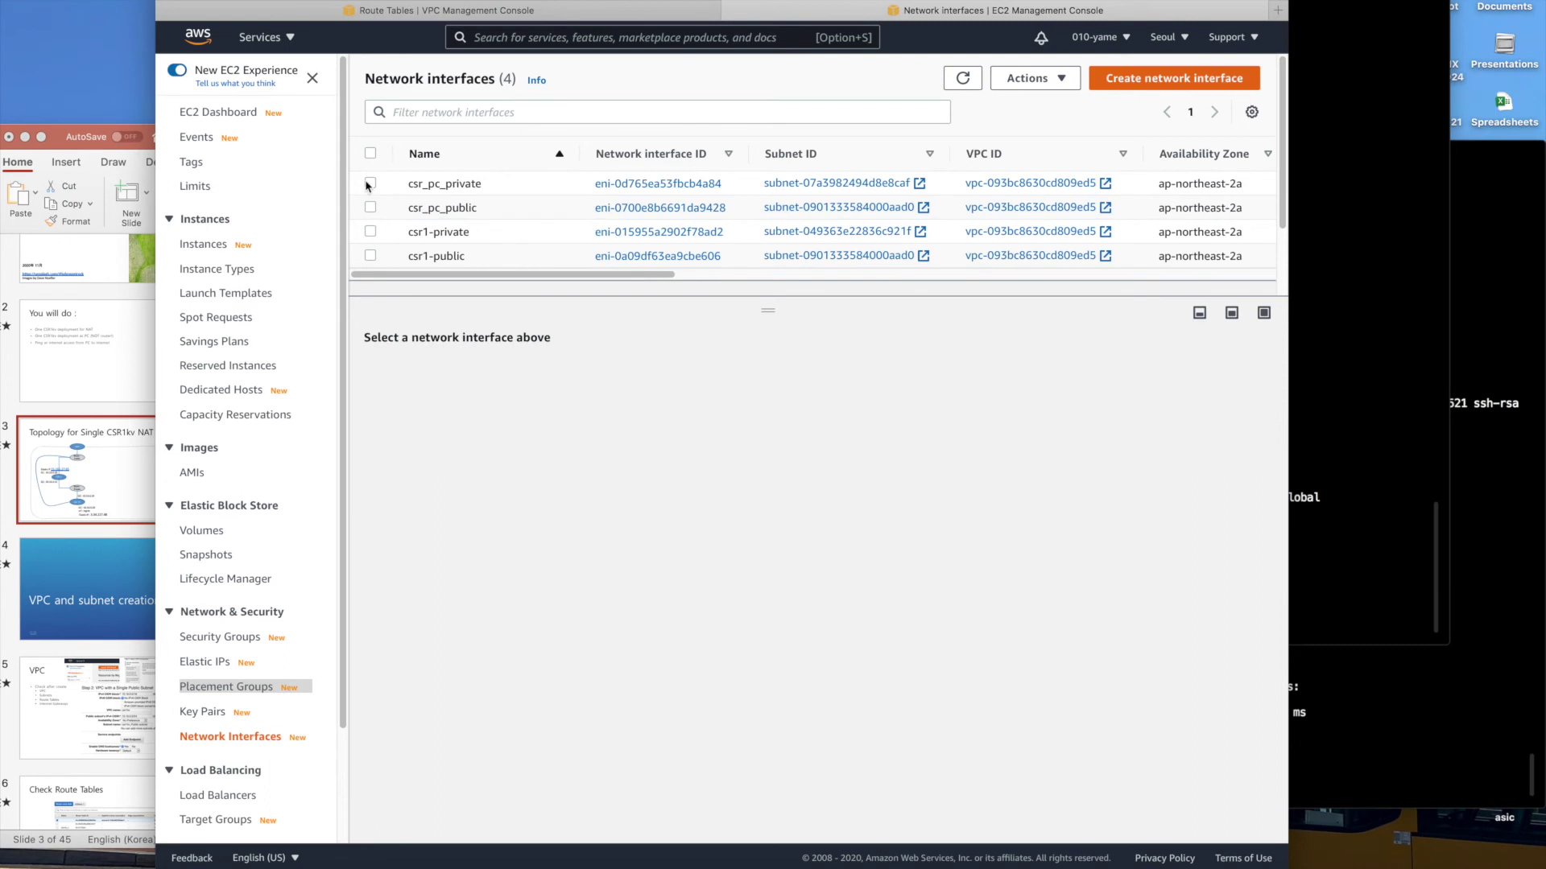
left_click(370, 184)
scroll(452, 583, "down", 5)
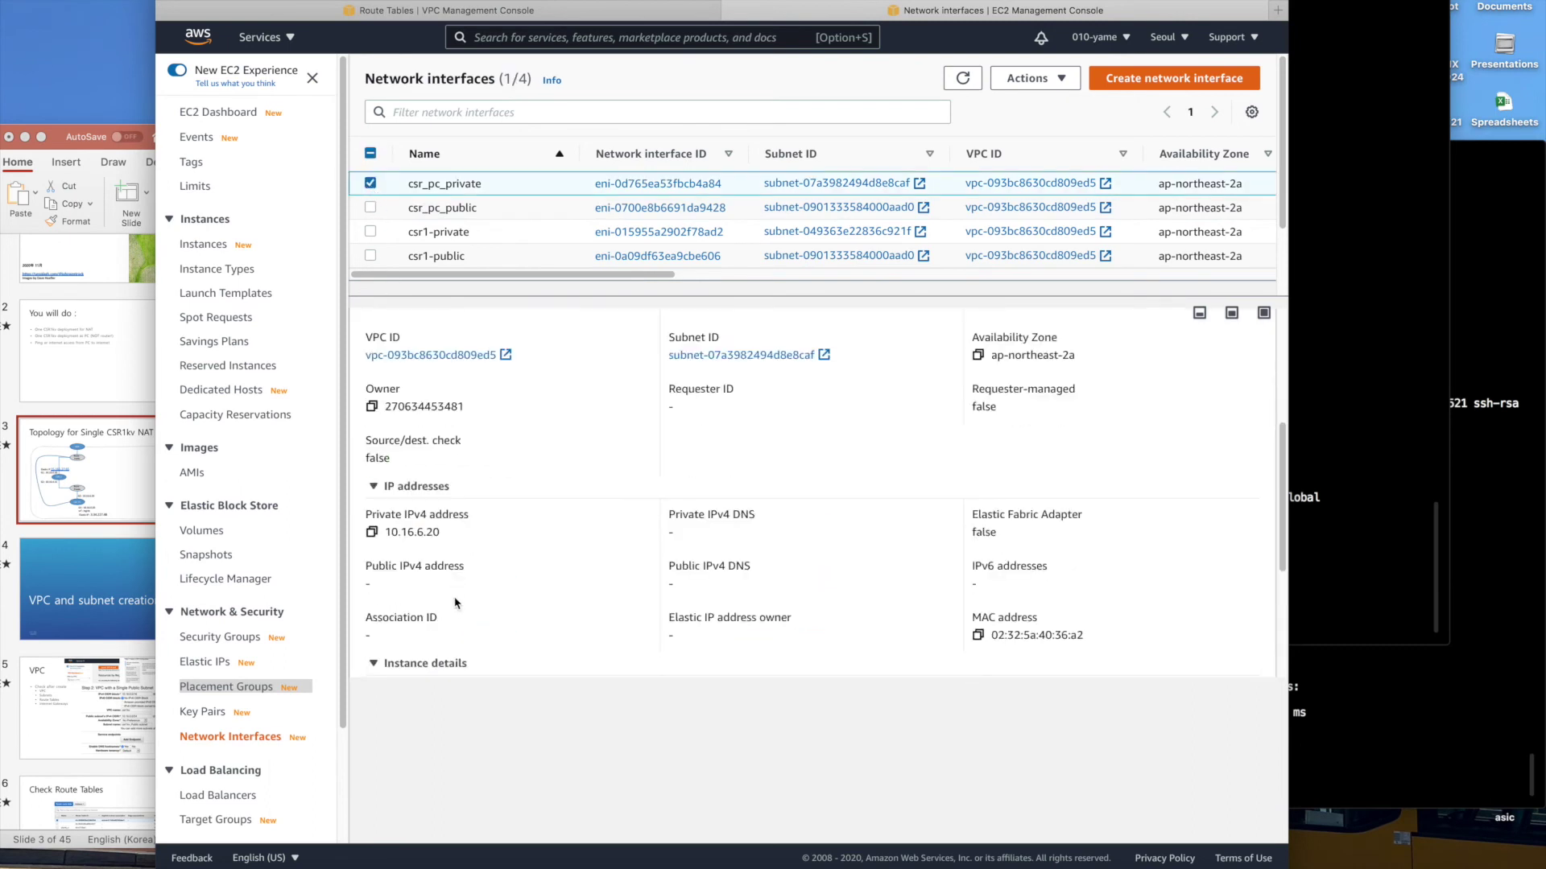
scroll(455, 603, "down", 1)
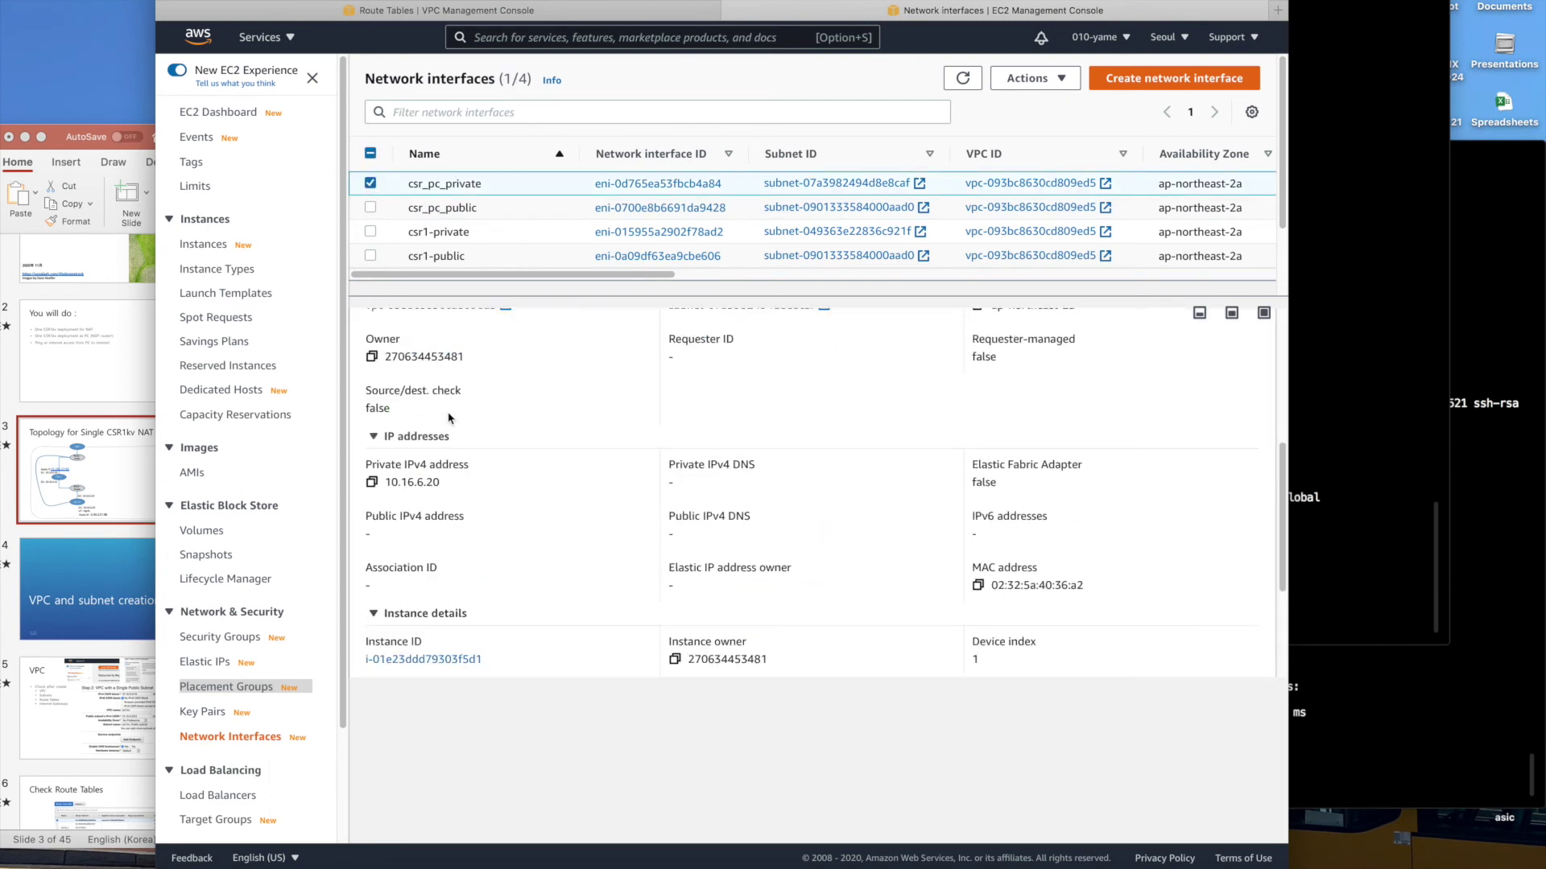
scroll(449, 418, "up", 6)
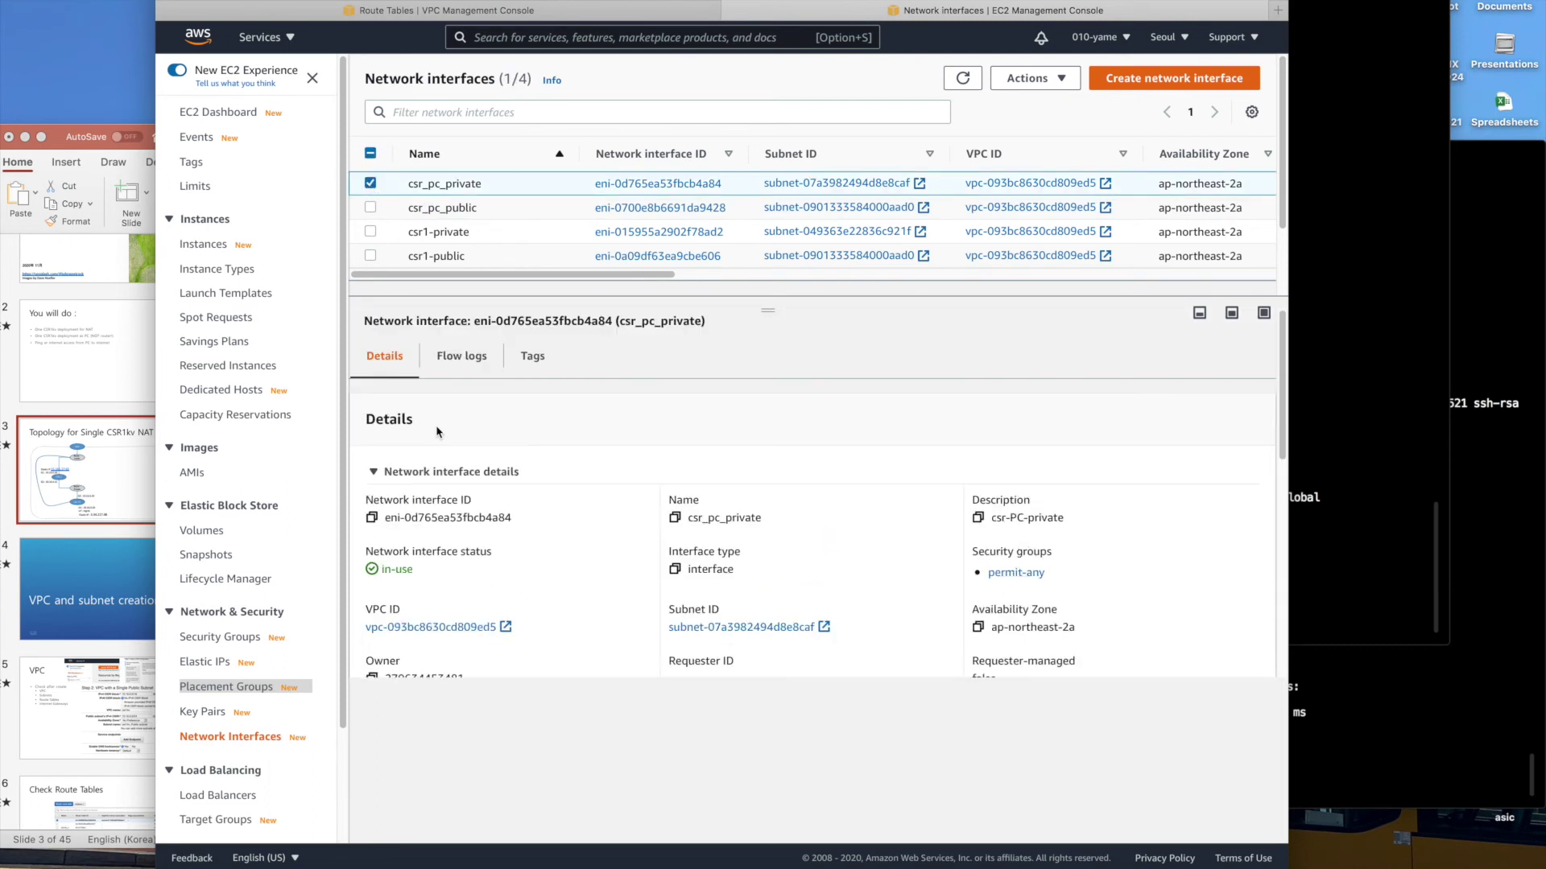
left_click(367, 184)
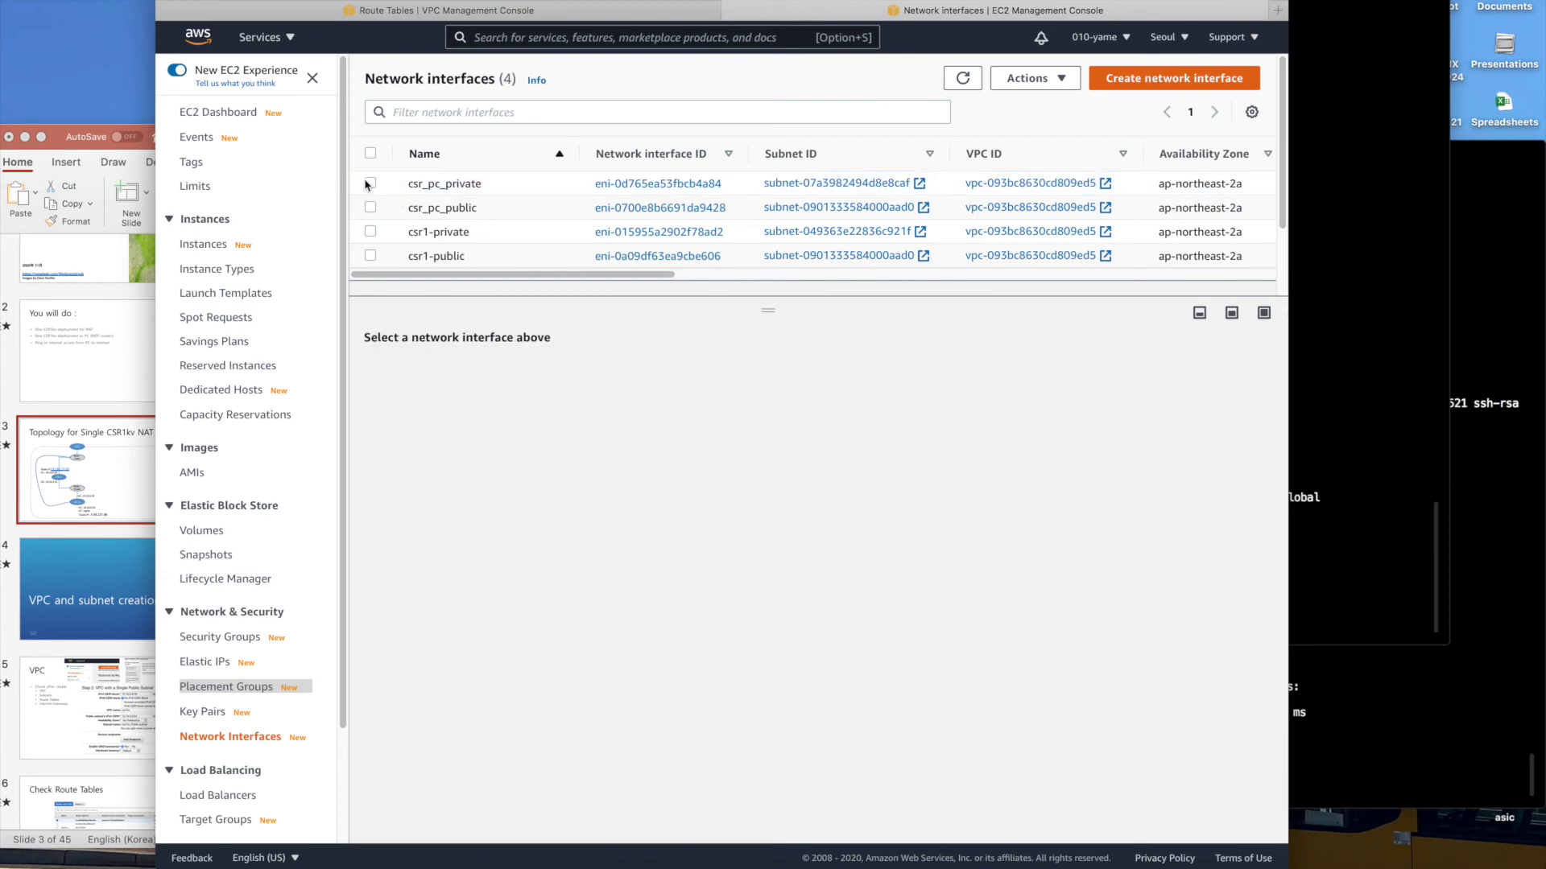
Switch to the csr-pc terminal and run a traceroute to 8.8.8.8.
left_click(1364, 202)
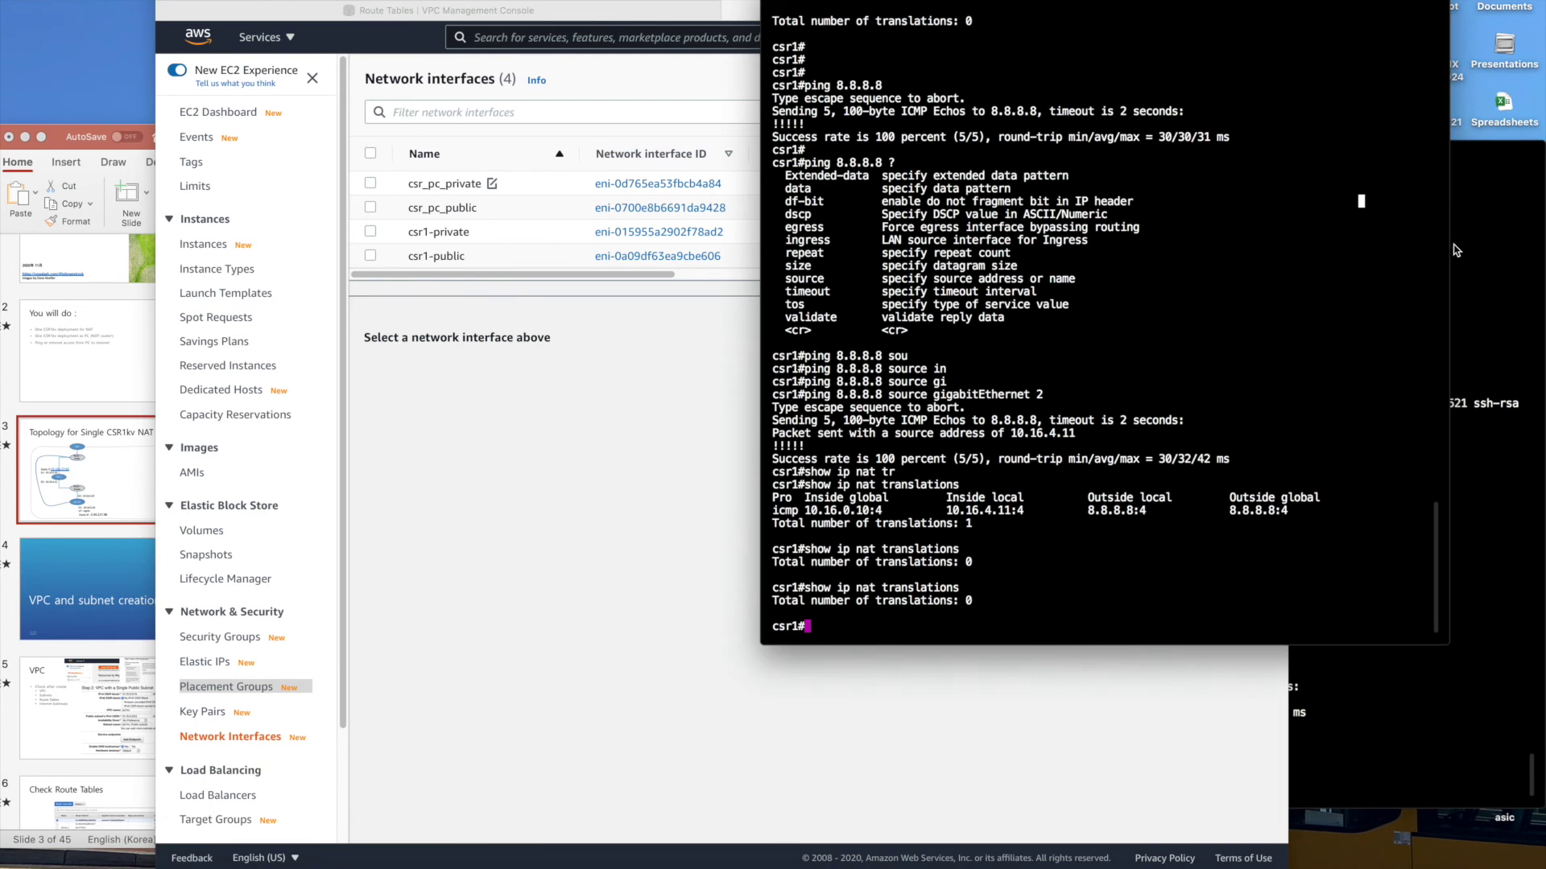
left_click(1463, 244)
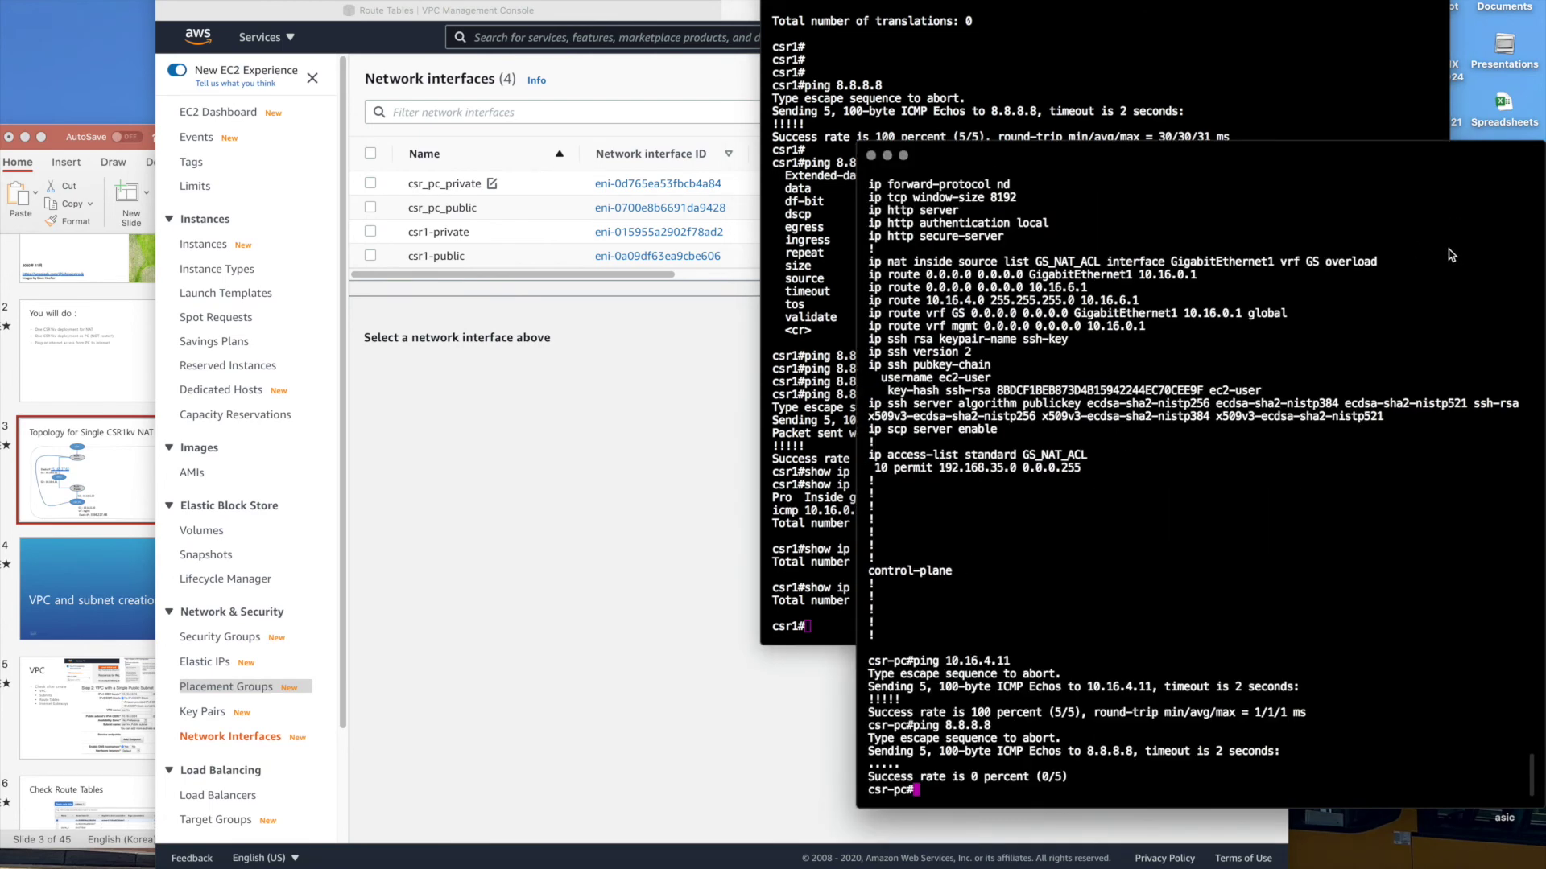
type("tr")
key("Tab")
type("8.8.8.8")
key("Return")
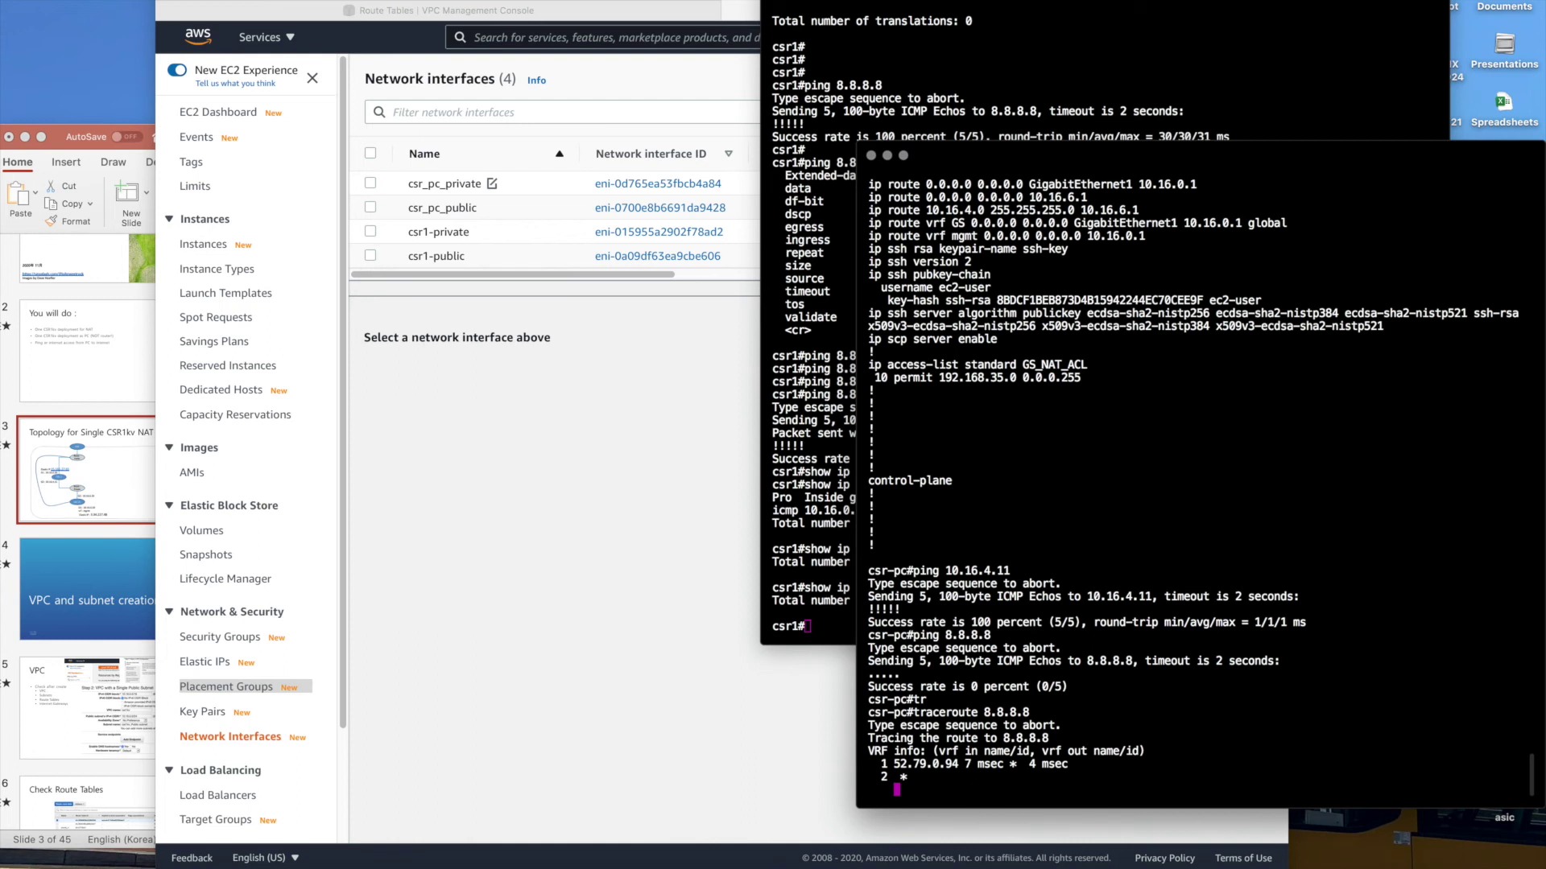
Open a second terminal window, connect to csr-pc with the pc.sh script, and move the window clear of the old one.
key("super+n")
type("sh pc.sh")
key("Return")
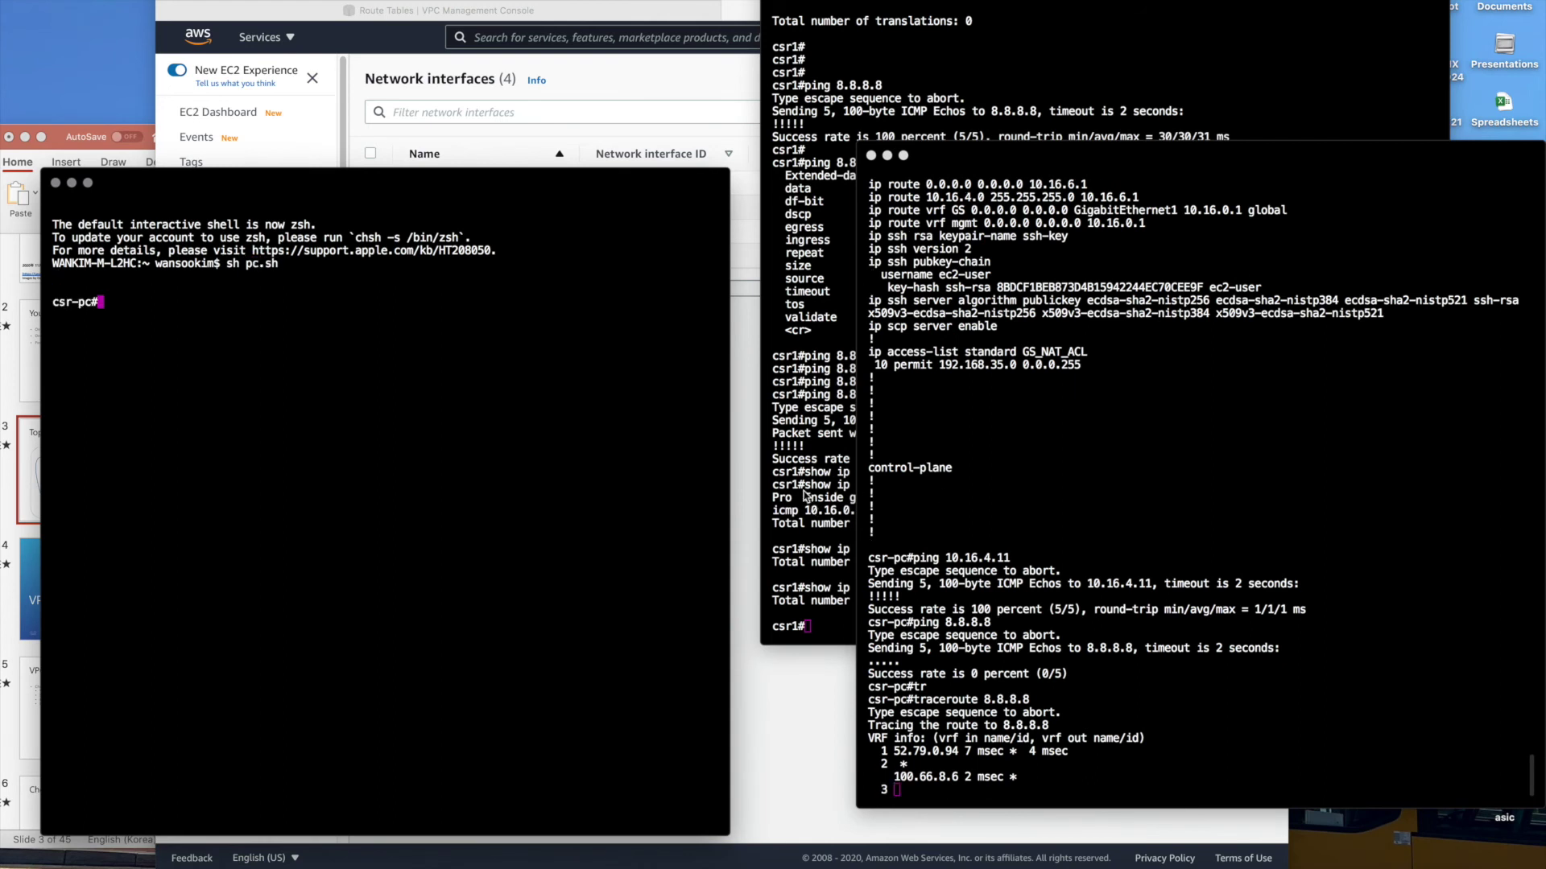
left_click_drag(662, 182, 1222, 43)
type("show run")
key("Return")
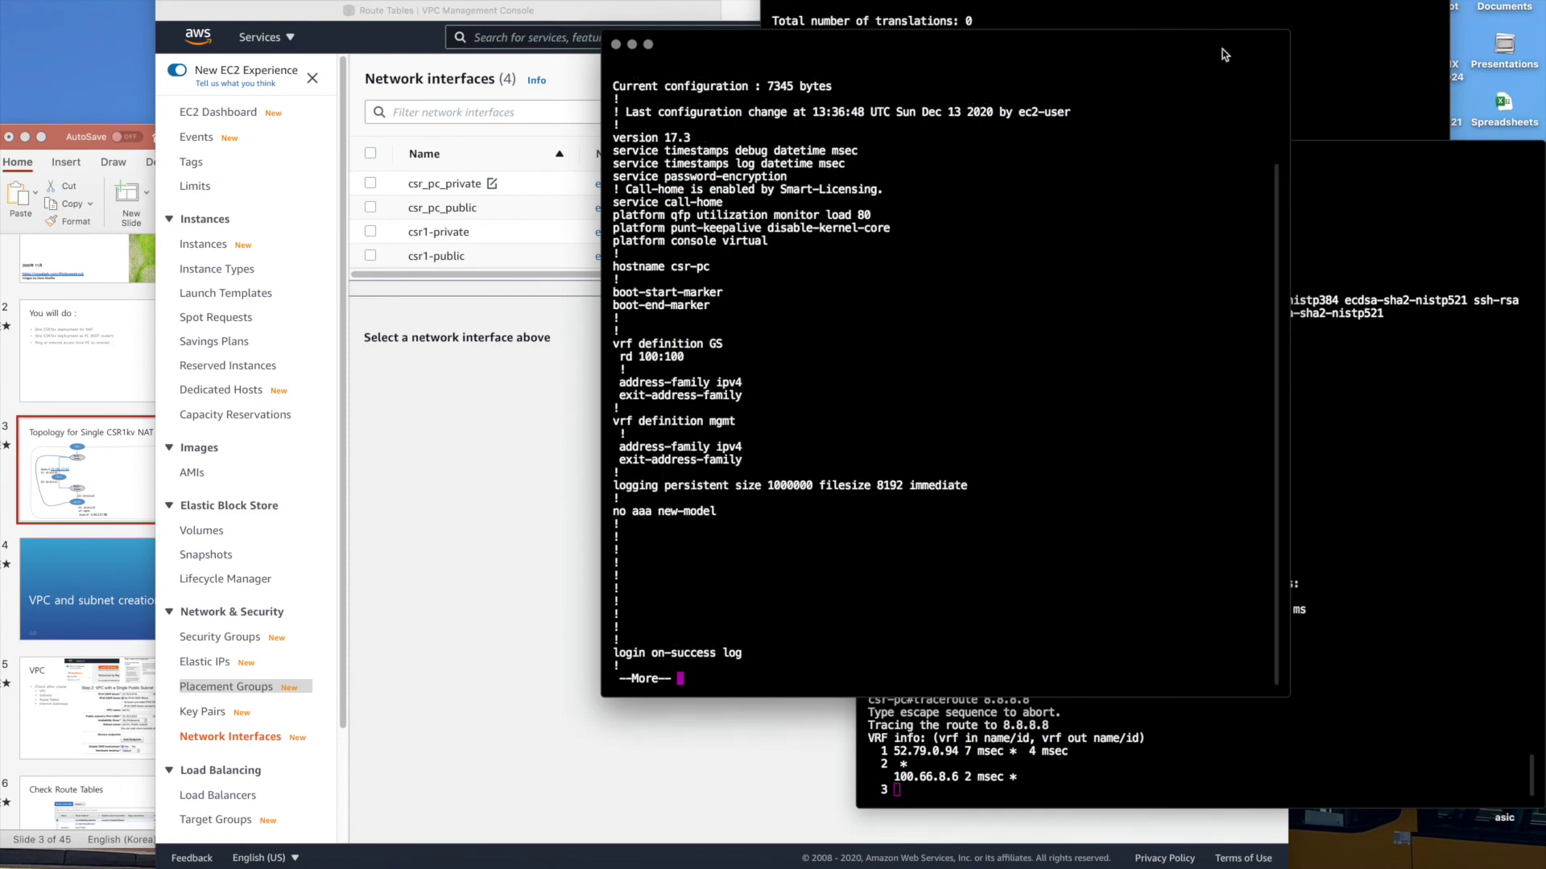
key("space")
key("space")
key("space")
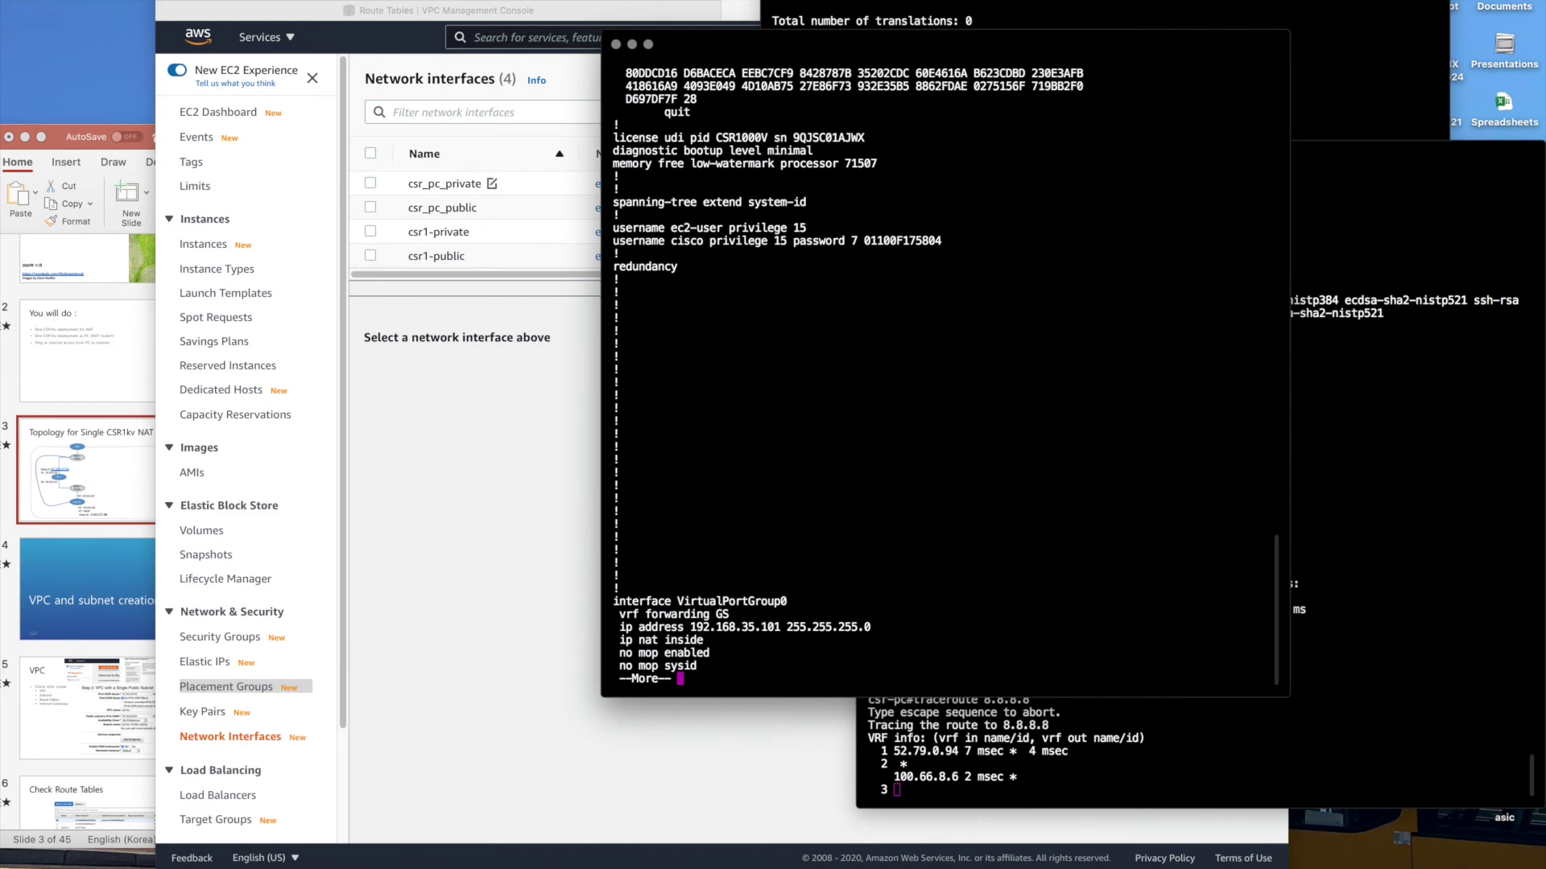
key("q")
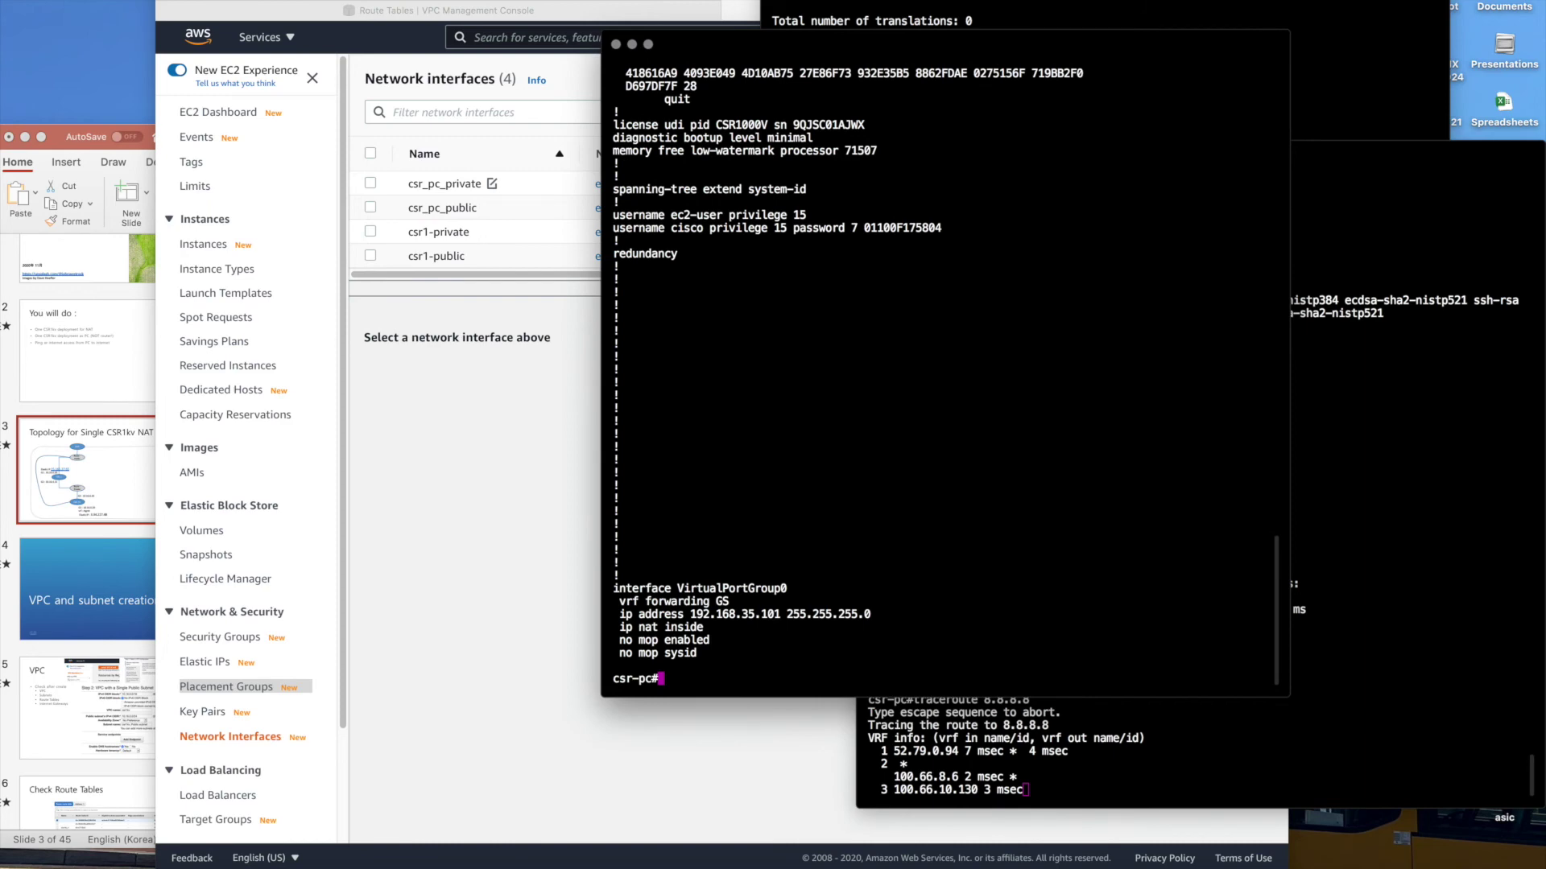
key("Return")
key("Return")
Run show run on csr-pc and close the old terminal window that is running the traceroute.
key("Up")
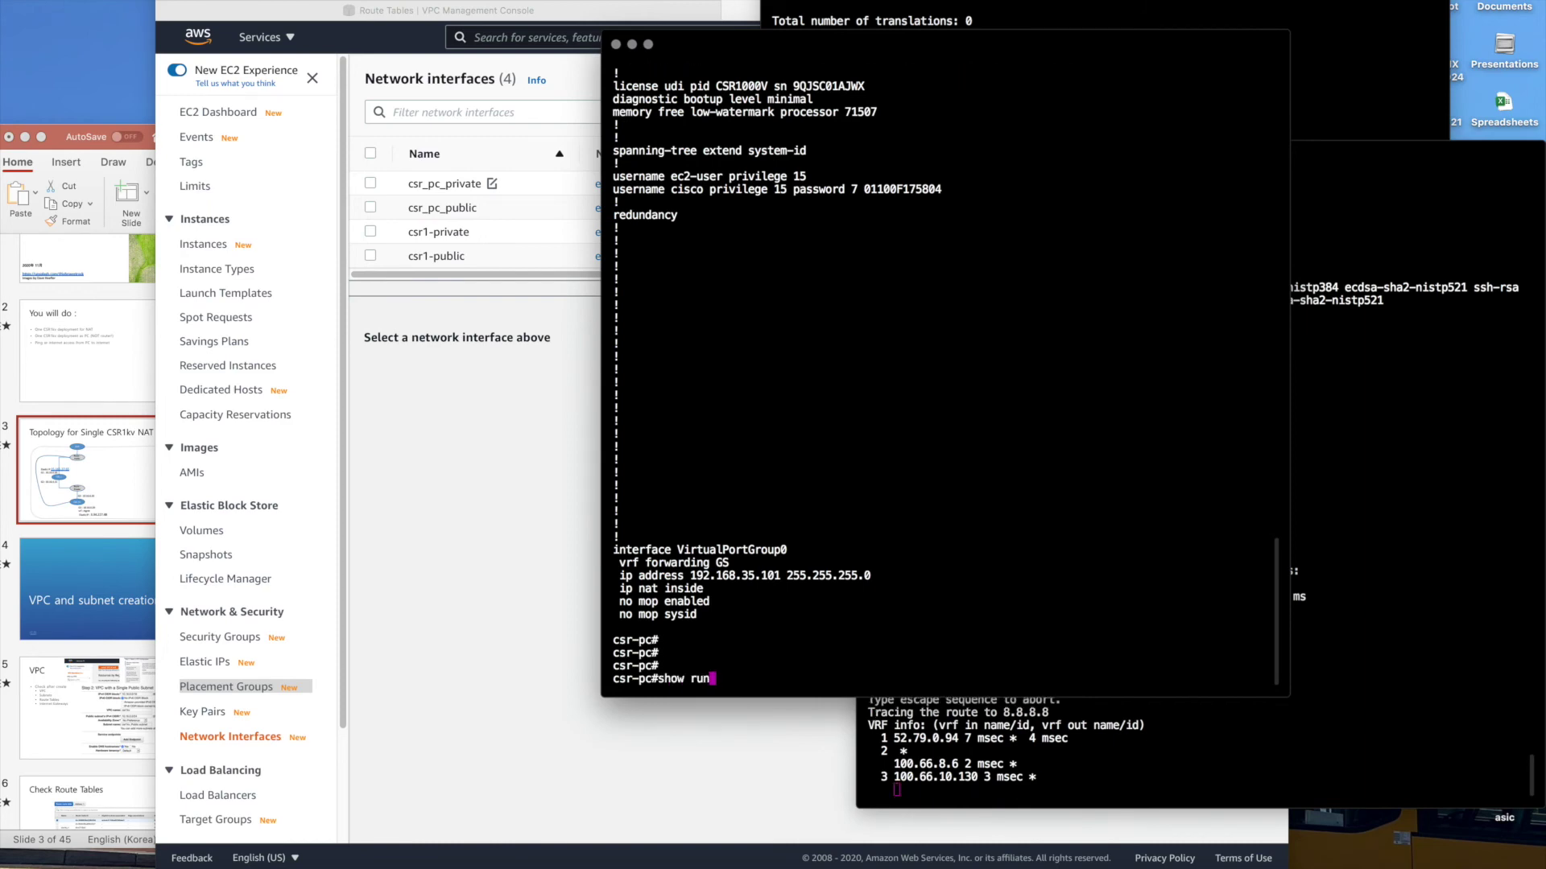
key("Return")
left_click(1334, 528)
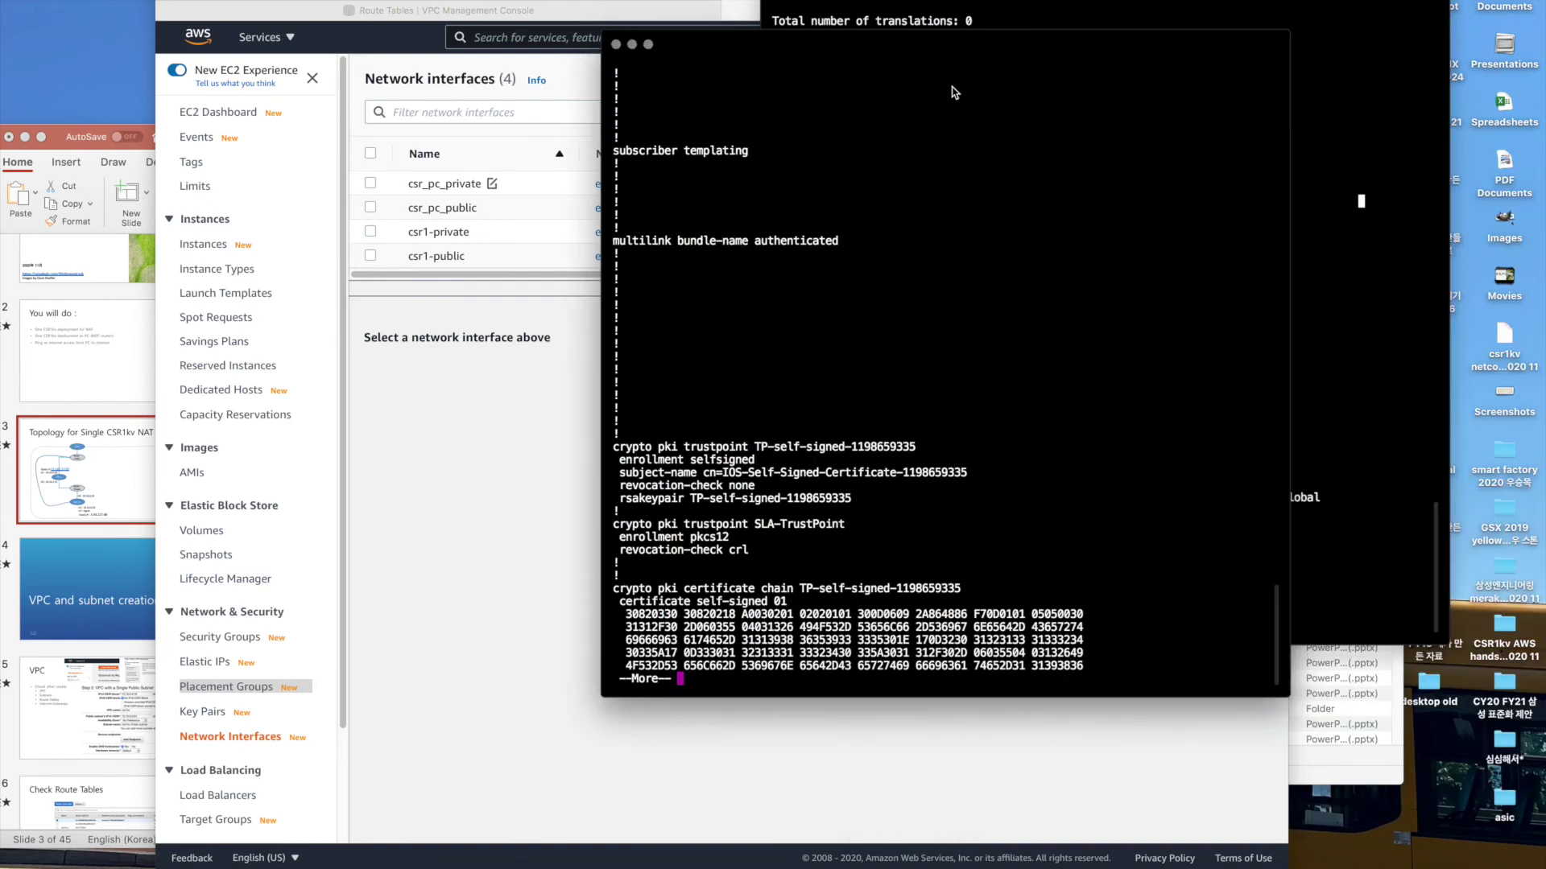
Enlarge the csr-pc terminal window to 102x62 and page through the running configuration to the interface and IP route sections.
left_click_drag(1012, 38, 1040, 18)
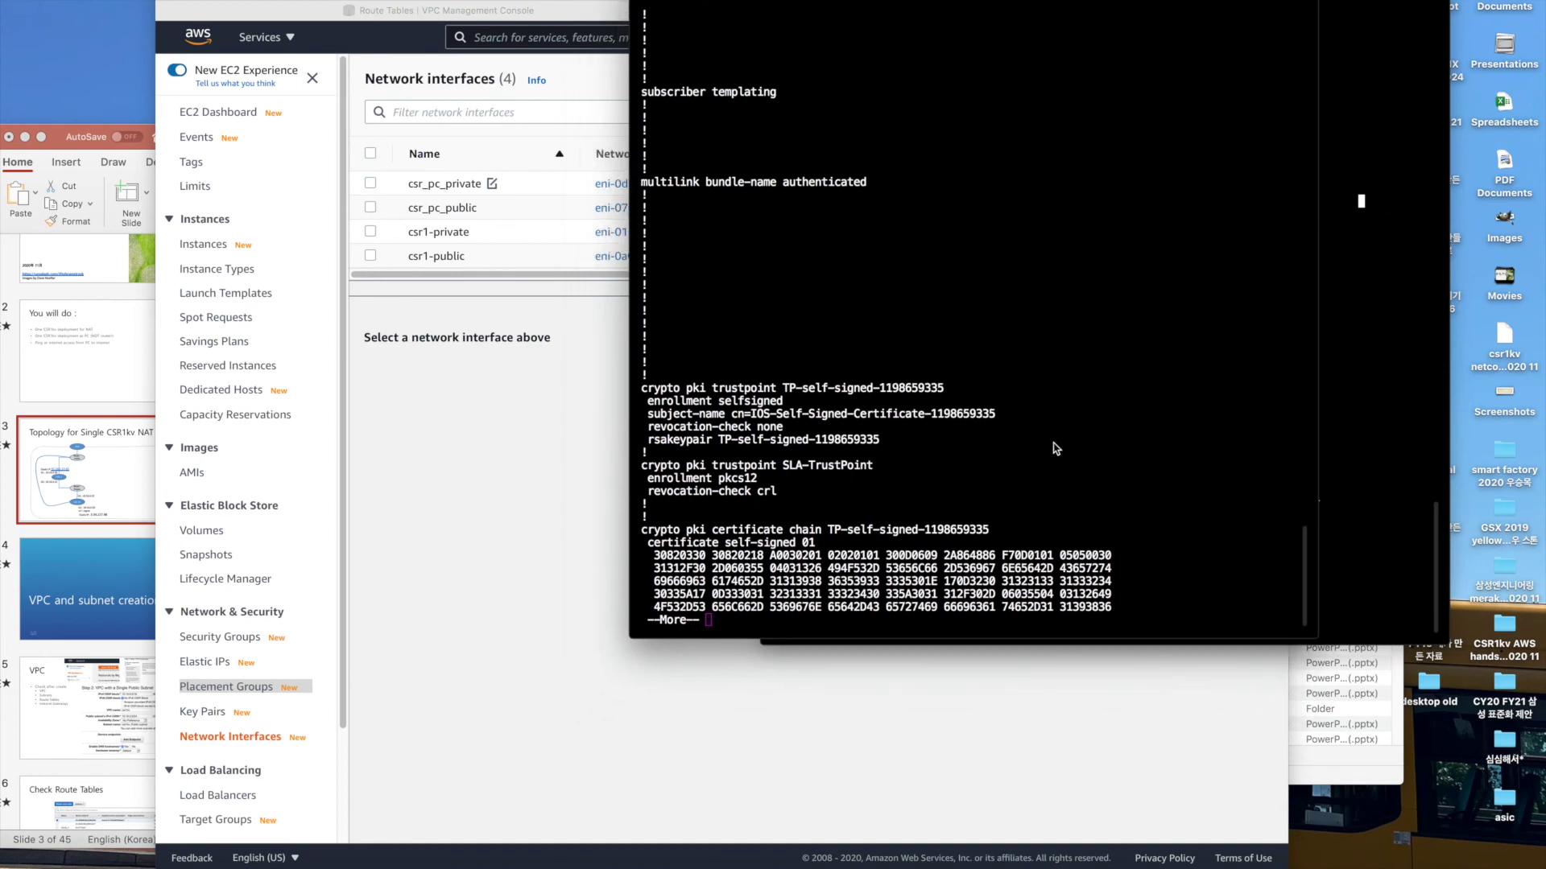
left_click_drag(1049, 644, 1060, 817)
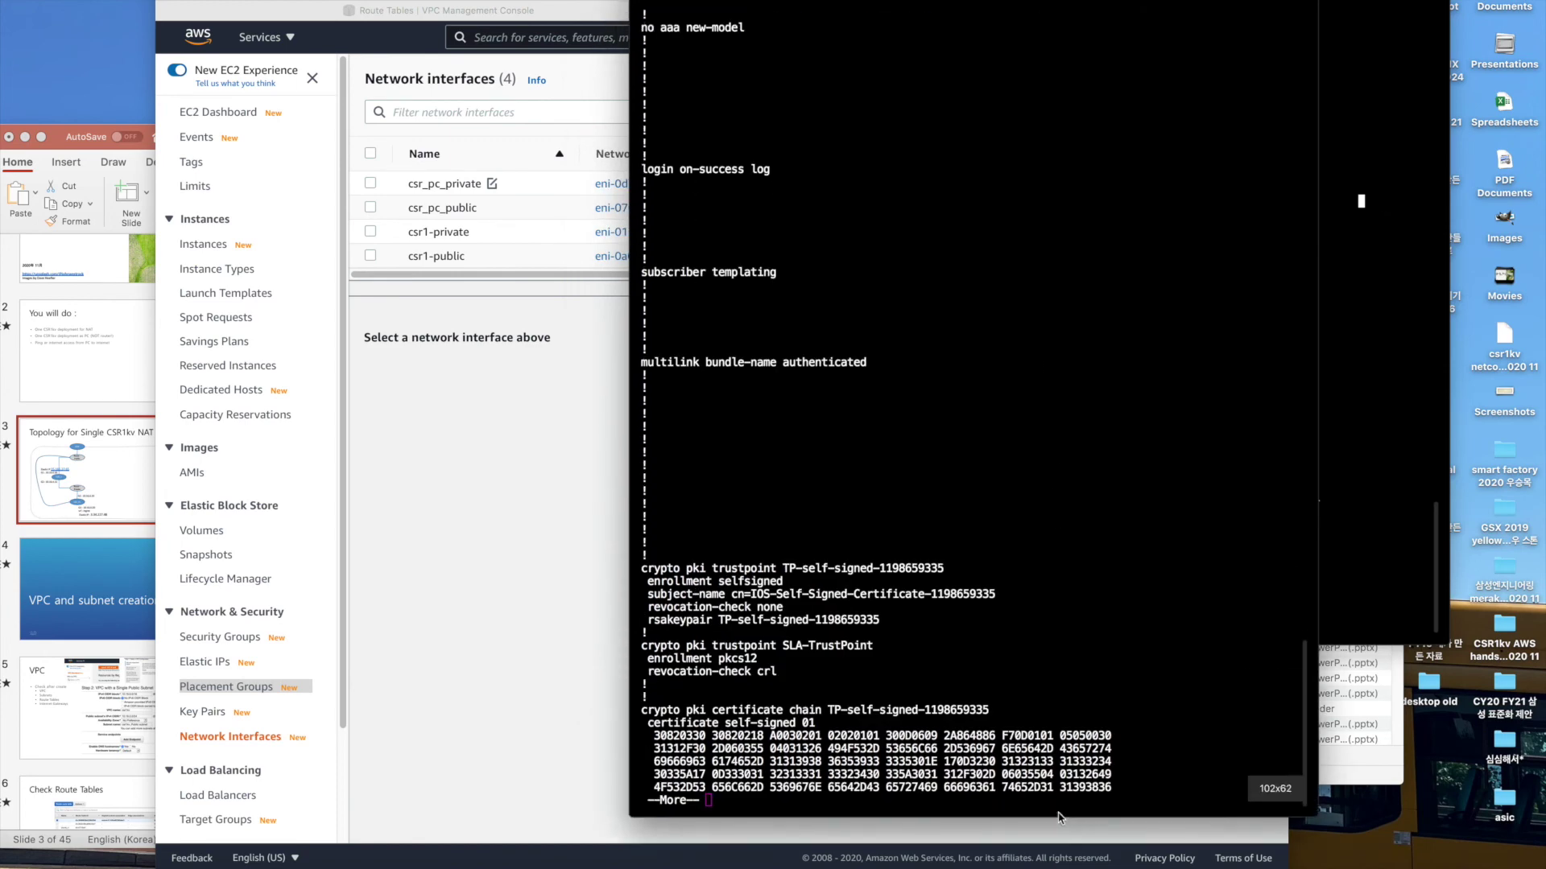
key("space")
key("space")
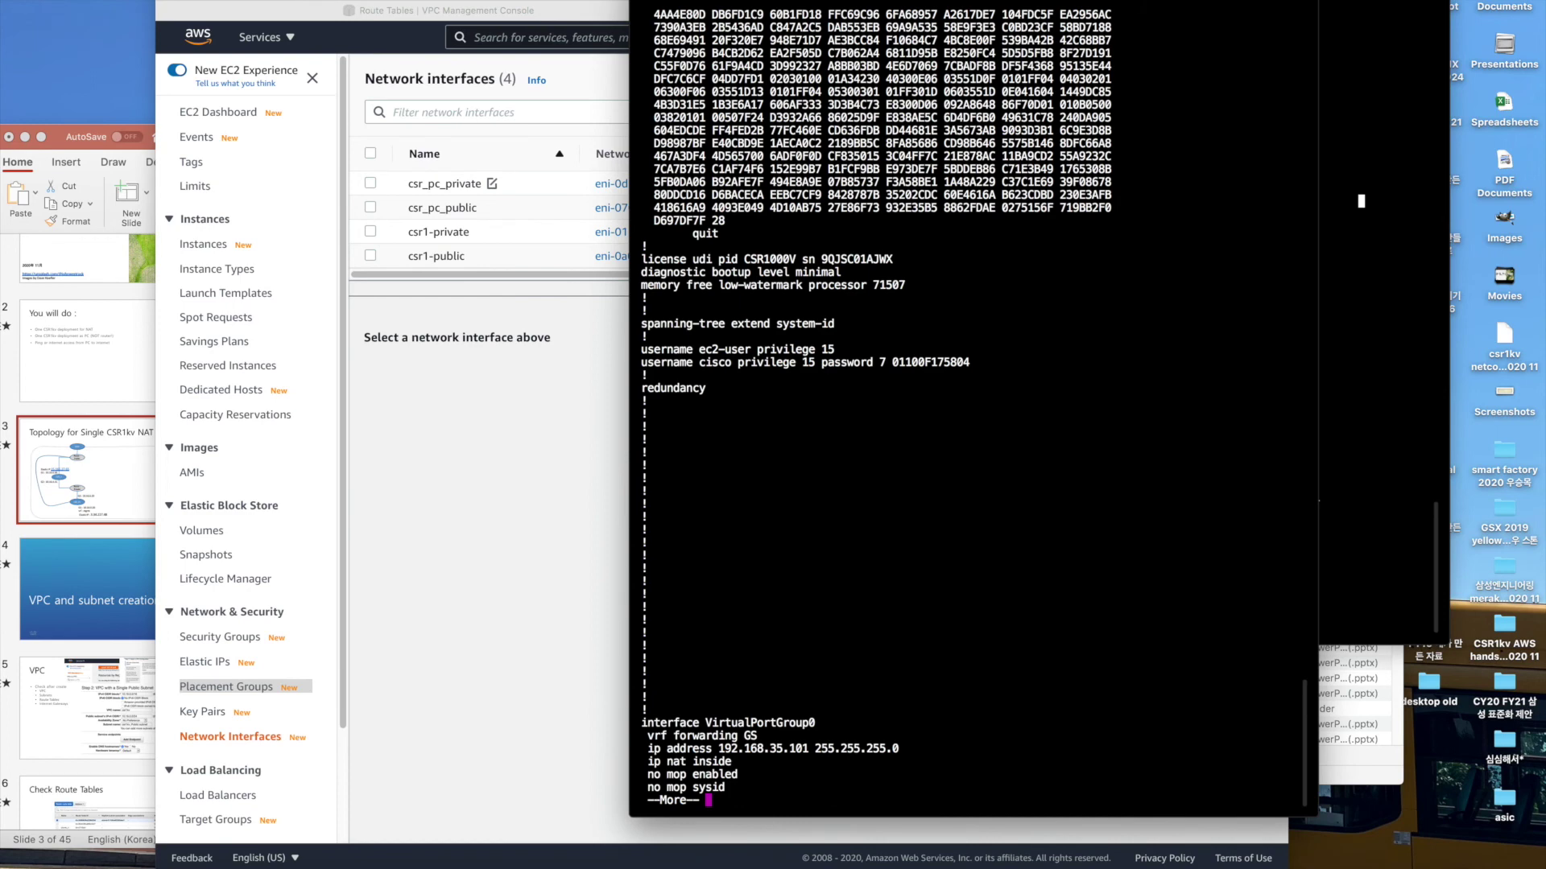
key("Return")
key("Return")
key("Return")
key("Return")
key("Return")
key("Return")
key("Return")
key("Return")
key("Return")
key("Return")
key("Return")
key("Return")
key("Return")
key("Return")
key("Return")
key("Return")
key("Return")
key("Return")
key("Return")
key("Return")
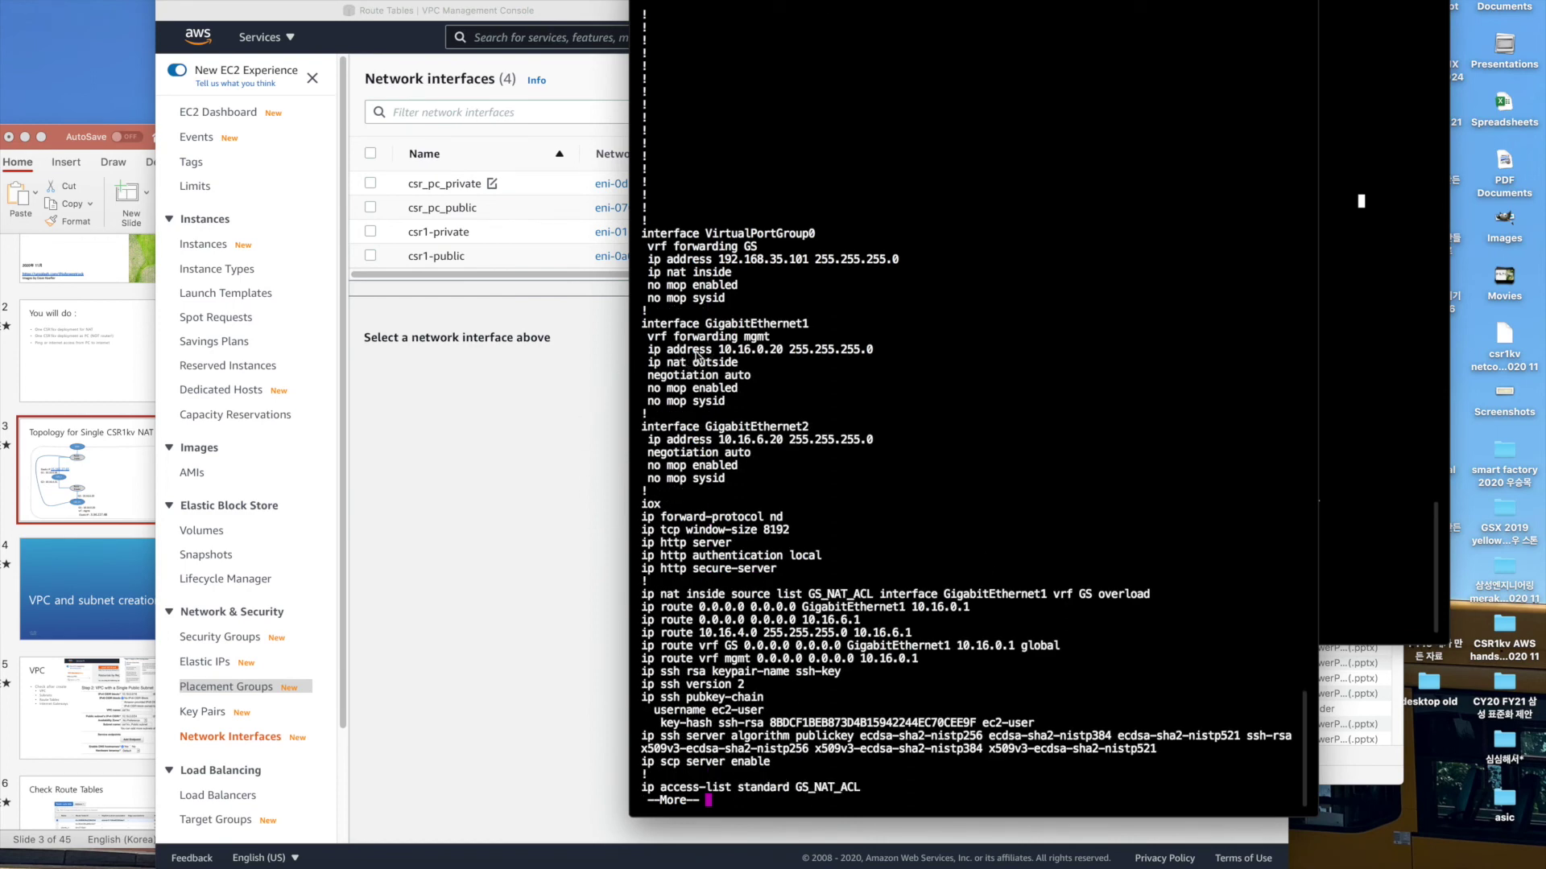
Examine the GigabitEthernet1 VRF and IP address lines and the GigabitEthernet2 section of the configuration.
triple_click(697, 356)
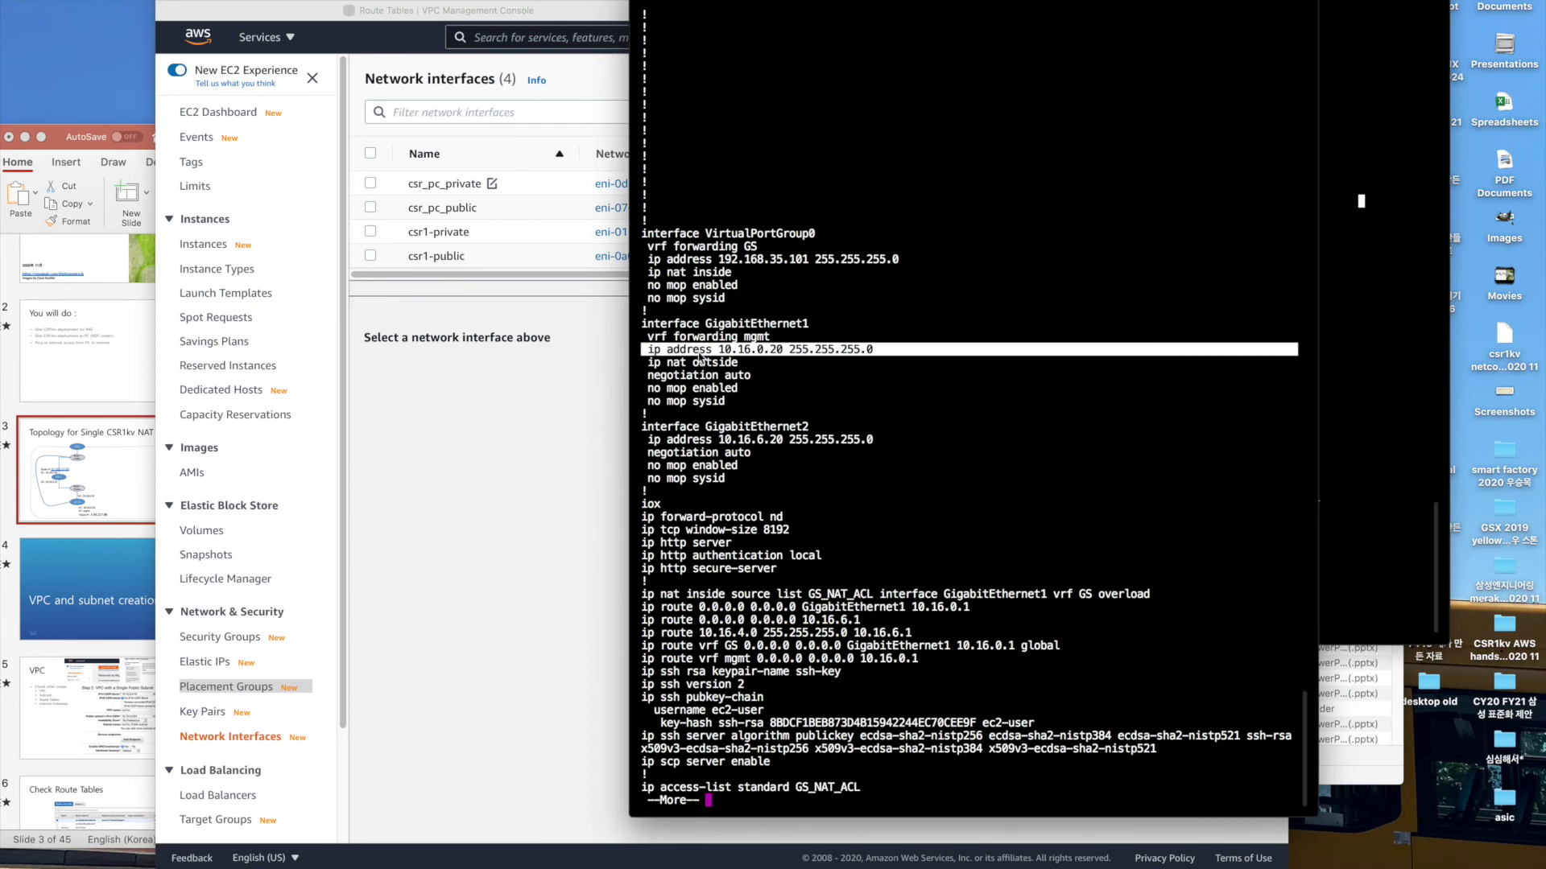
triple_click(700, 337)
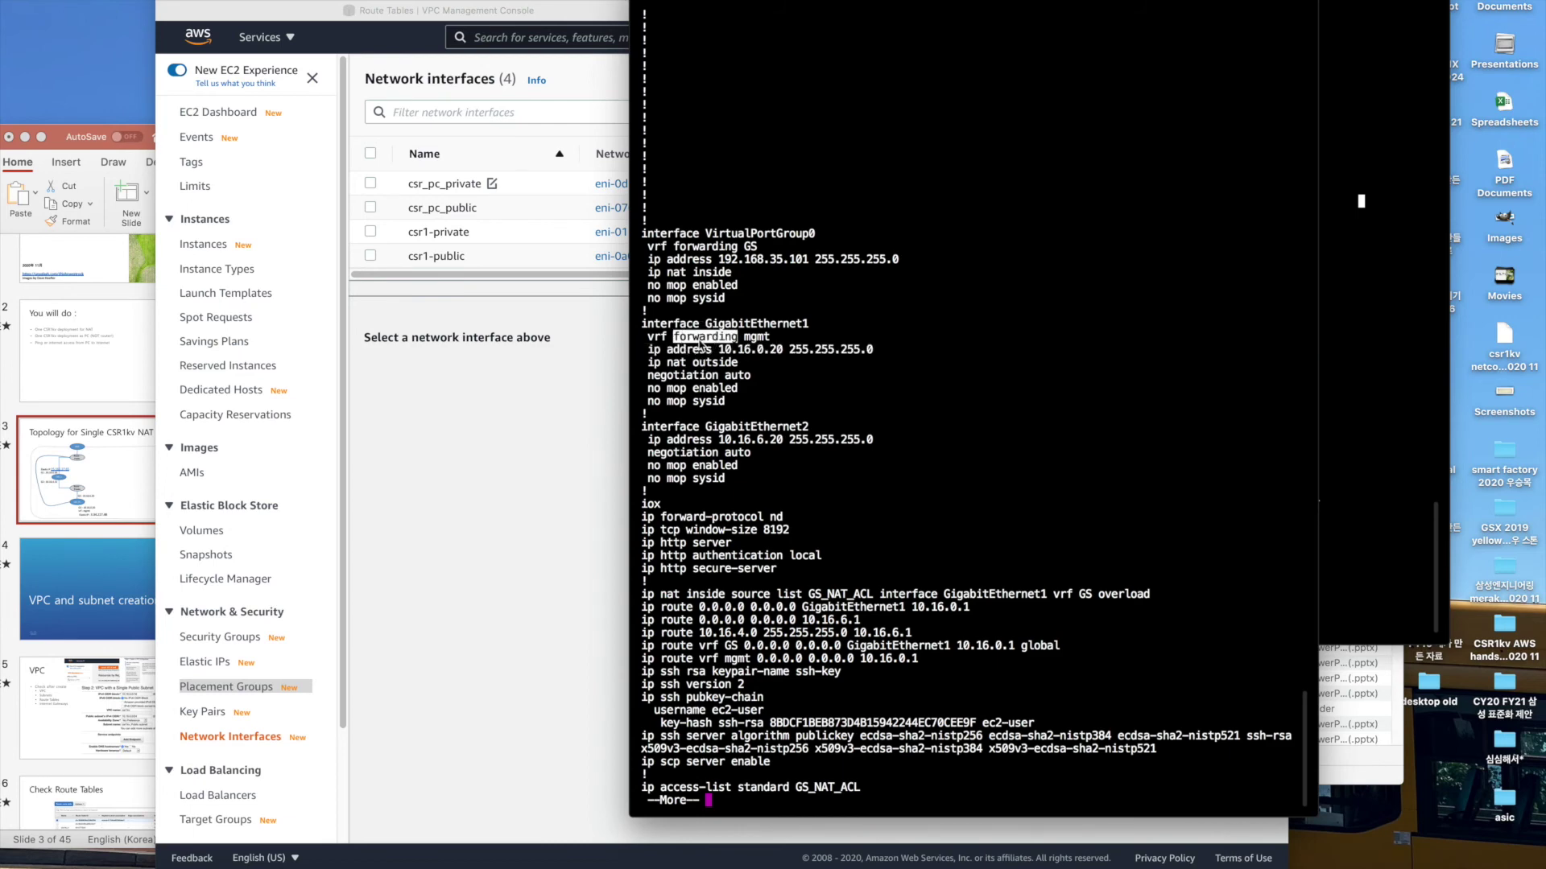
left_click(738, 453)
left_click_drag(724, 435, 636, 425)
left_click(745, 485)
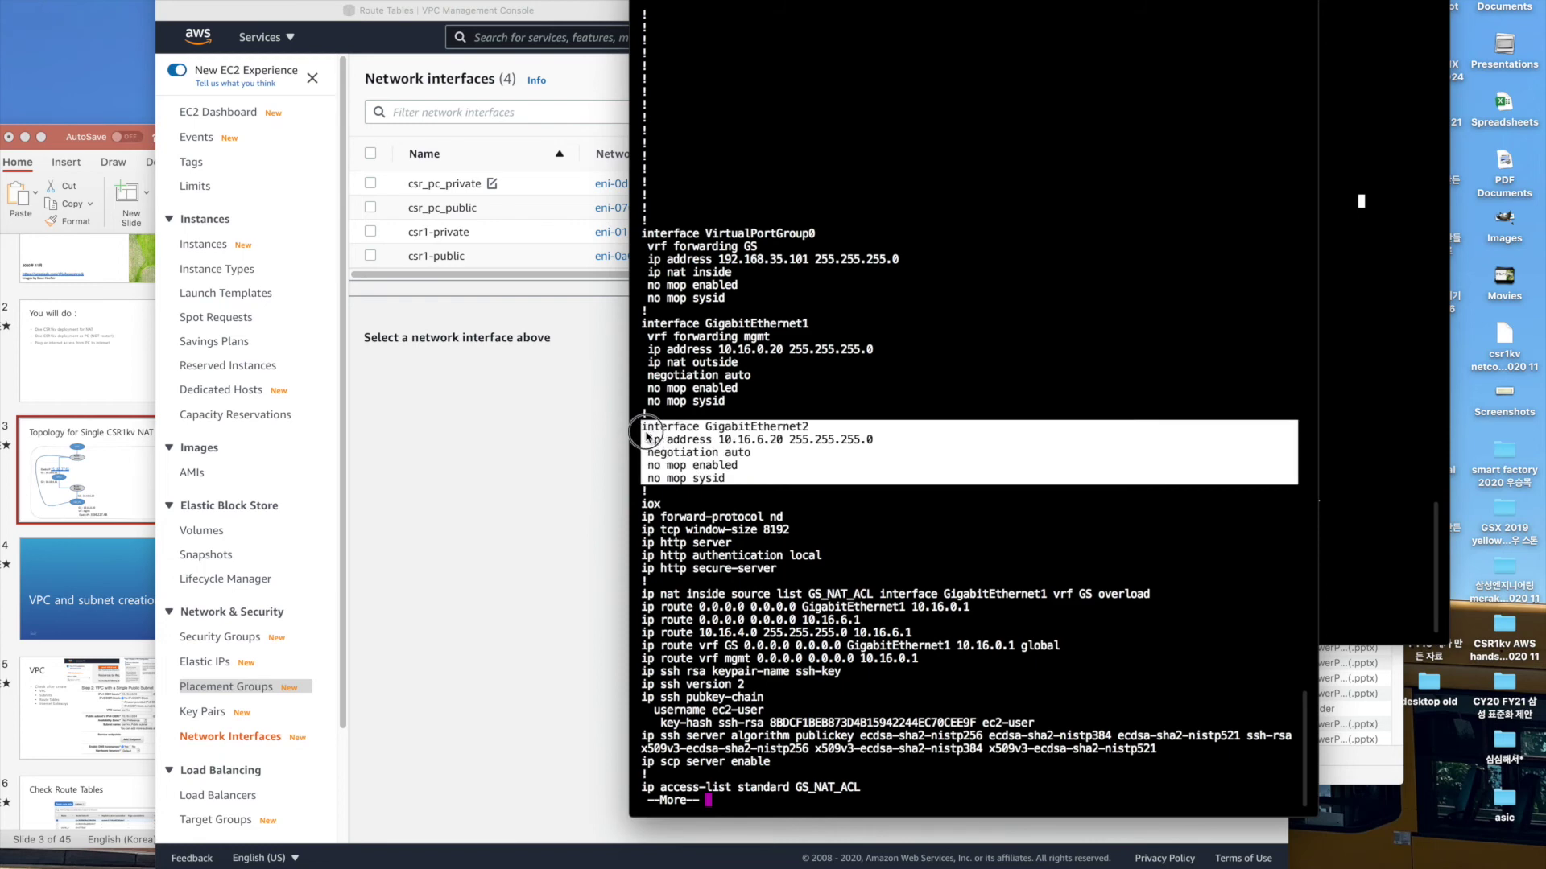
triple_click(749, 441)
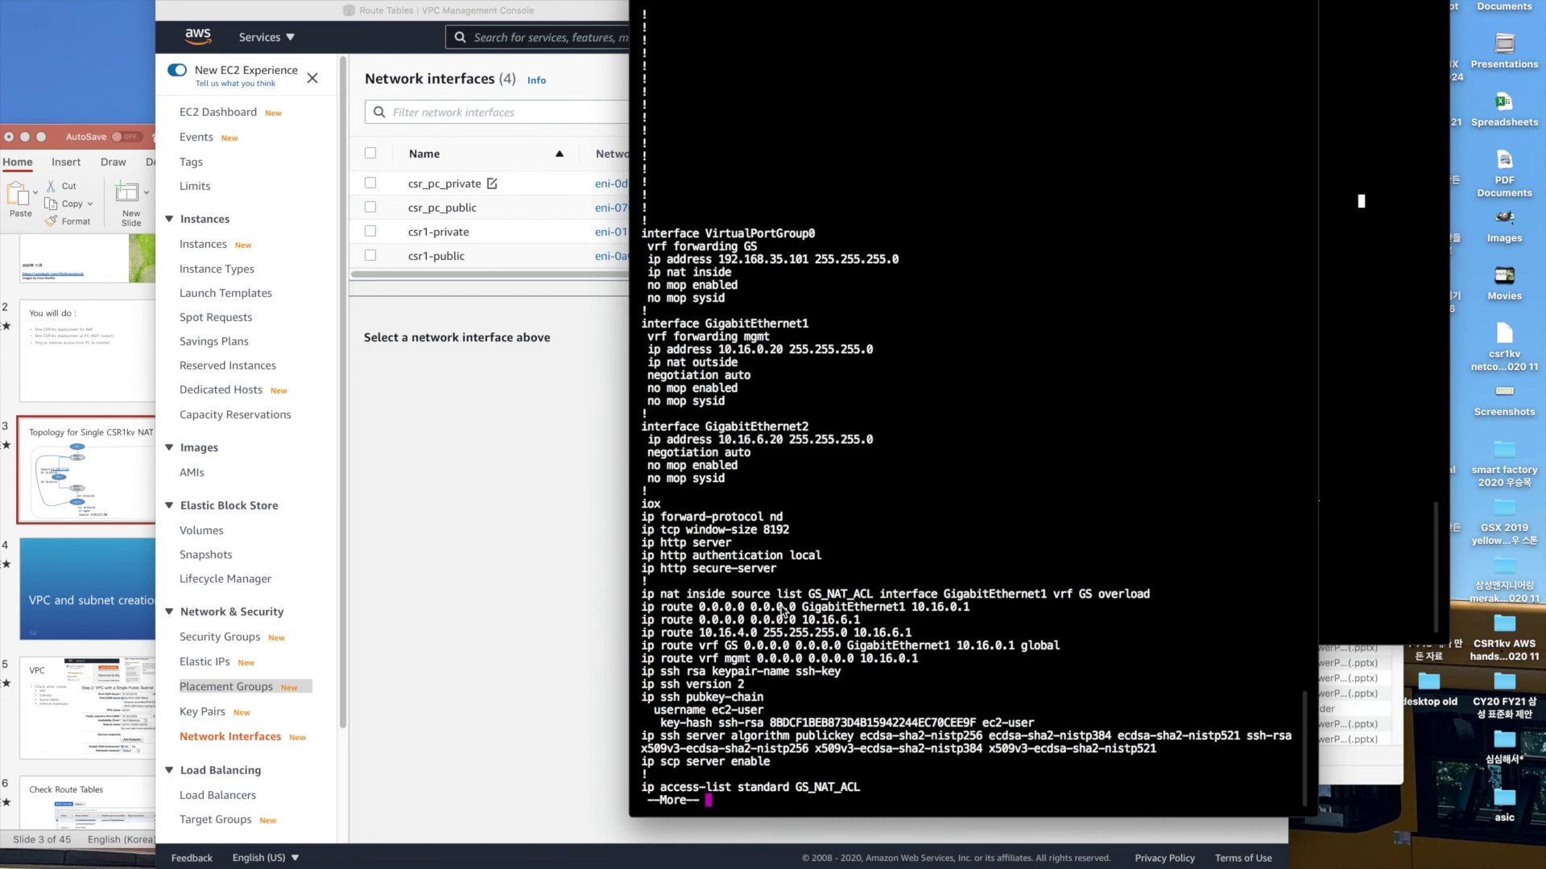
Leave the configuration listing on csr-pc and remove the default route 0.0.0.0 0.0.0.0 GigabitEthernet1 10.16.0.1 in configuration mode.
triple_click(782, 610)
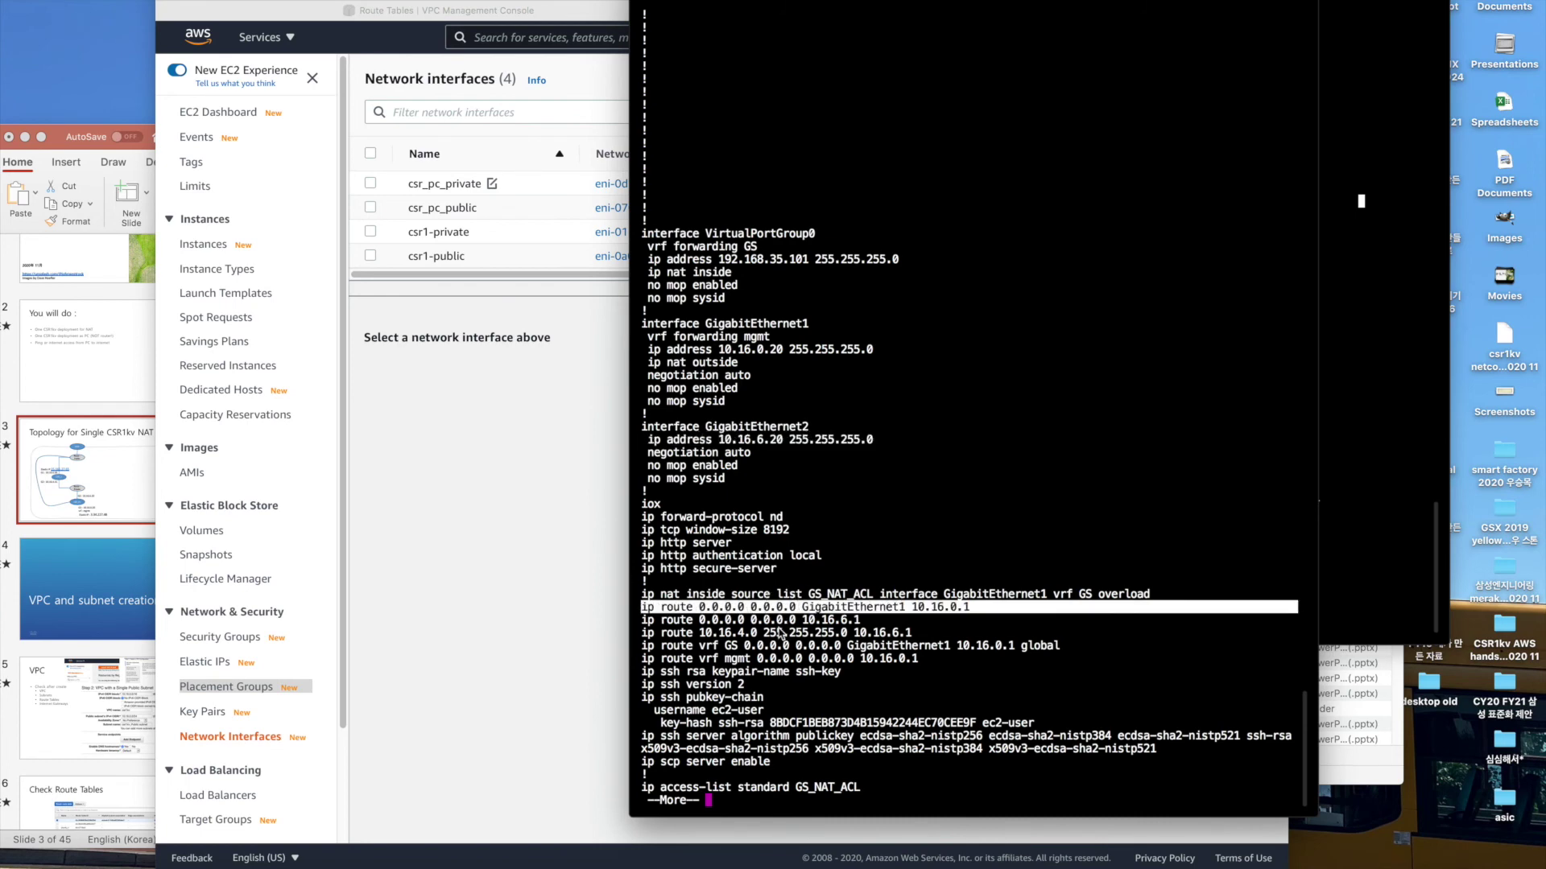
key("q")
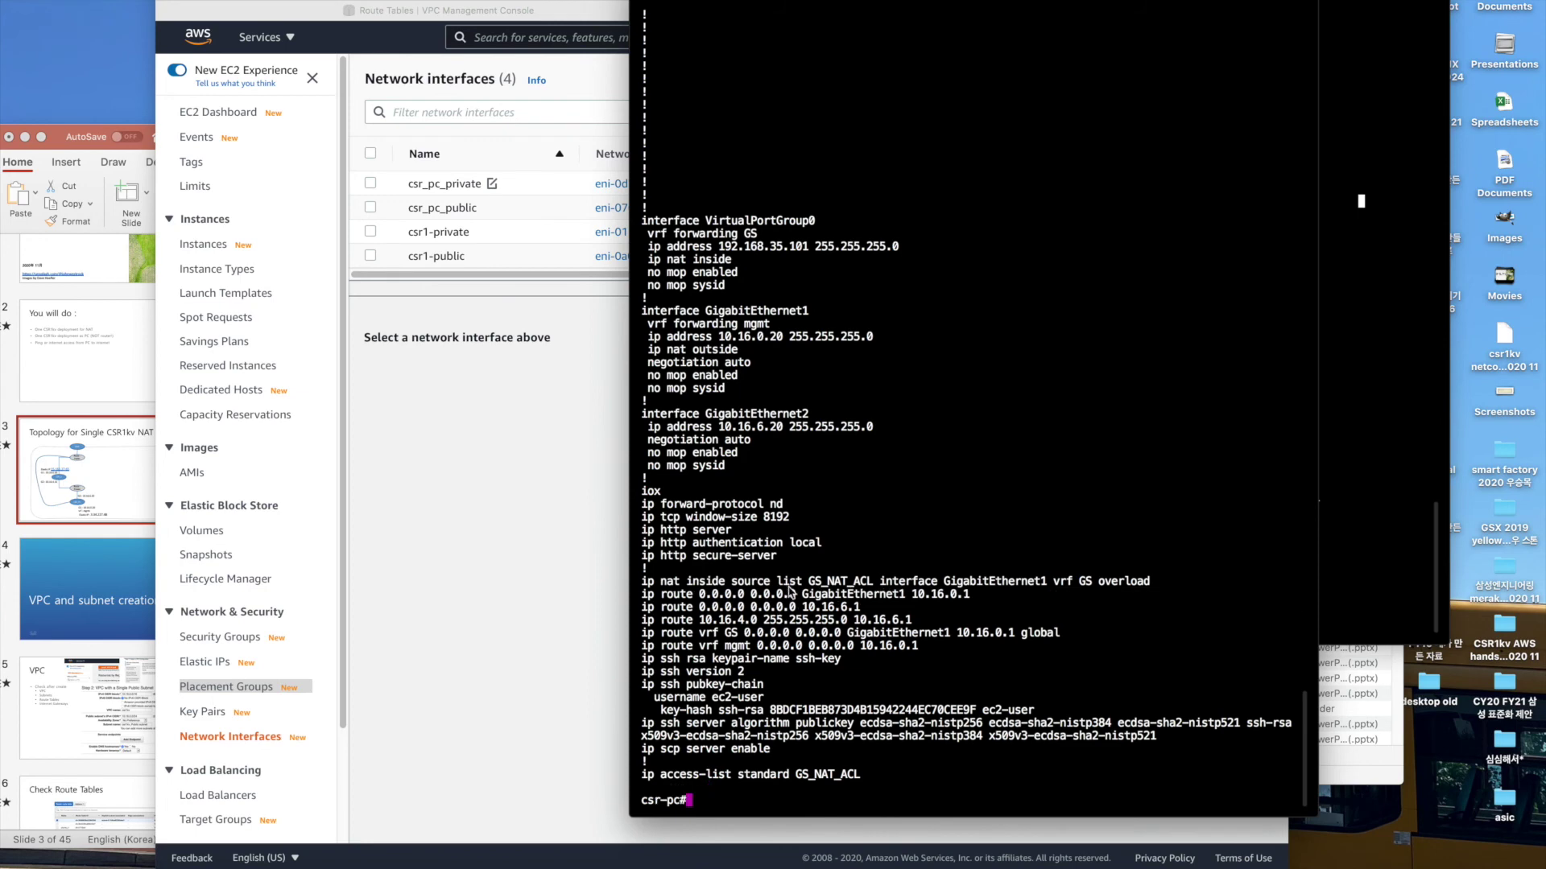
triple_click(789, 593)
key("super+c")
left_click(796, 564)
type("conf t")
key("Return")
type("no")
key("super+v")
key("Return")
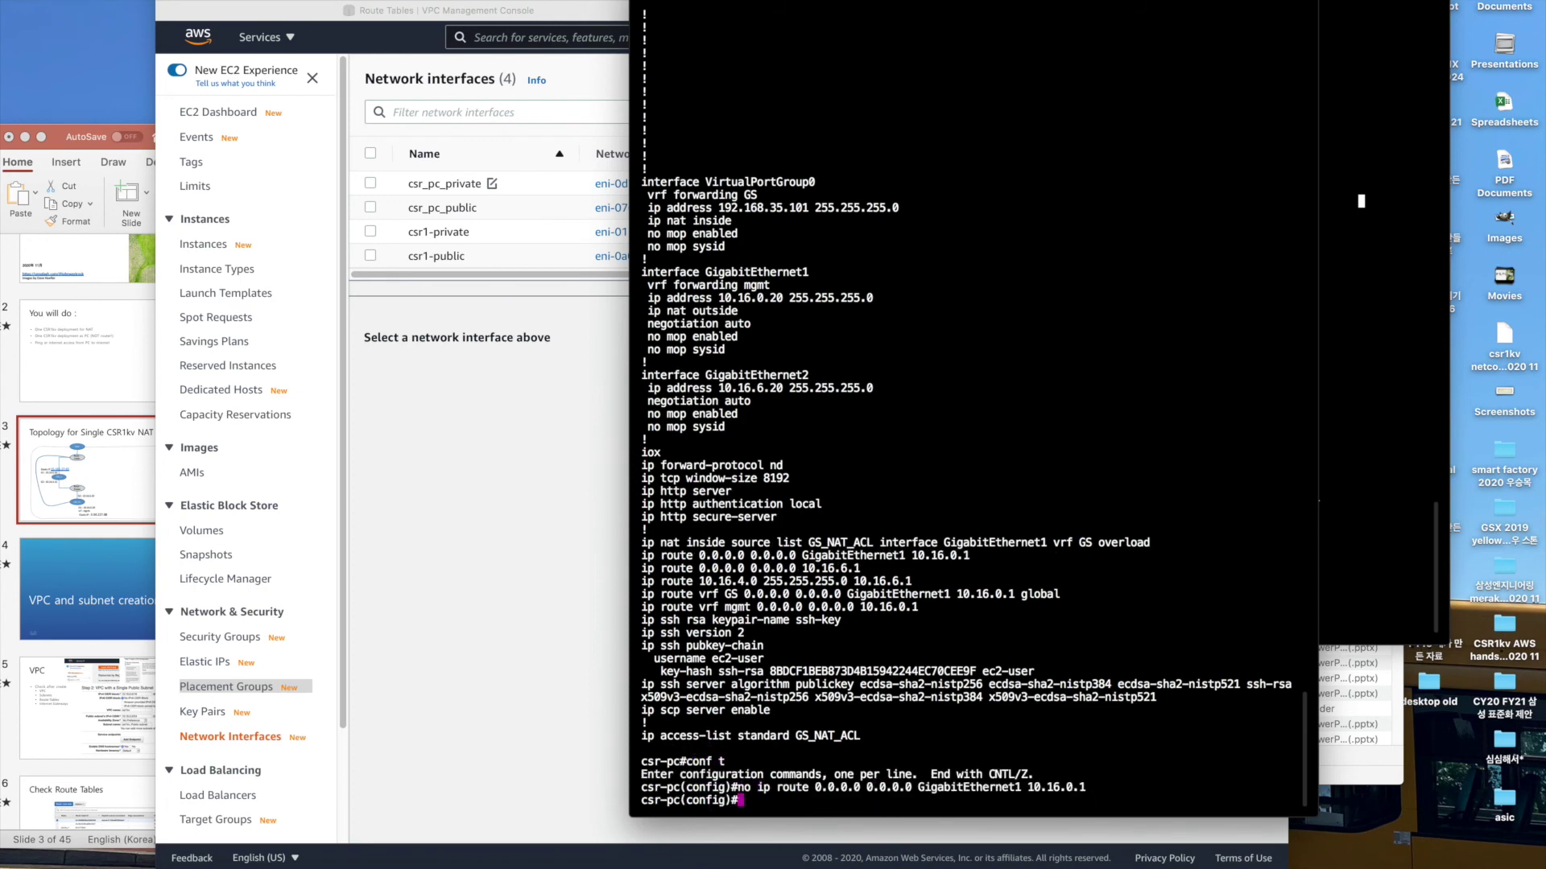
triple_click(776, 570)
left_click(849, 523)
type("end")
key("Return")
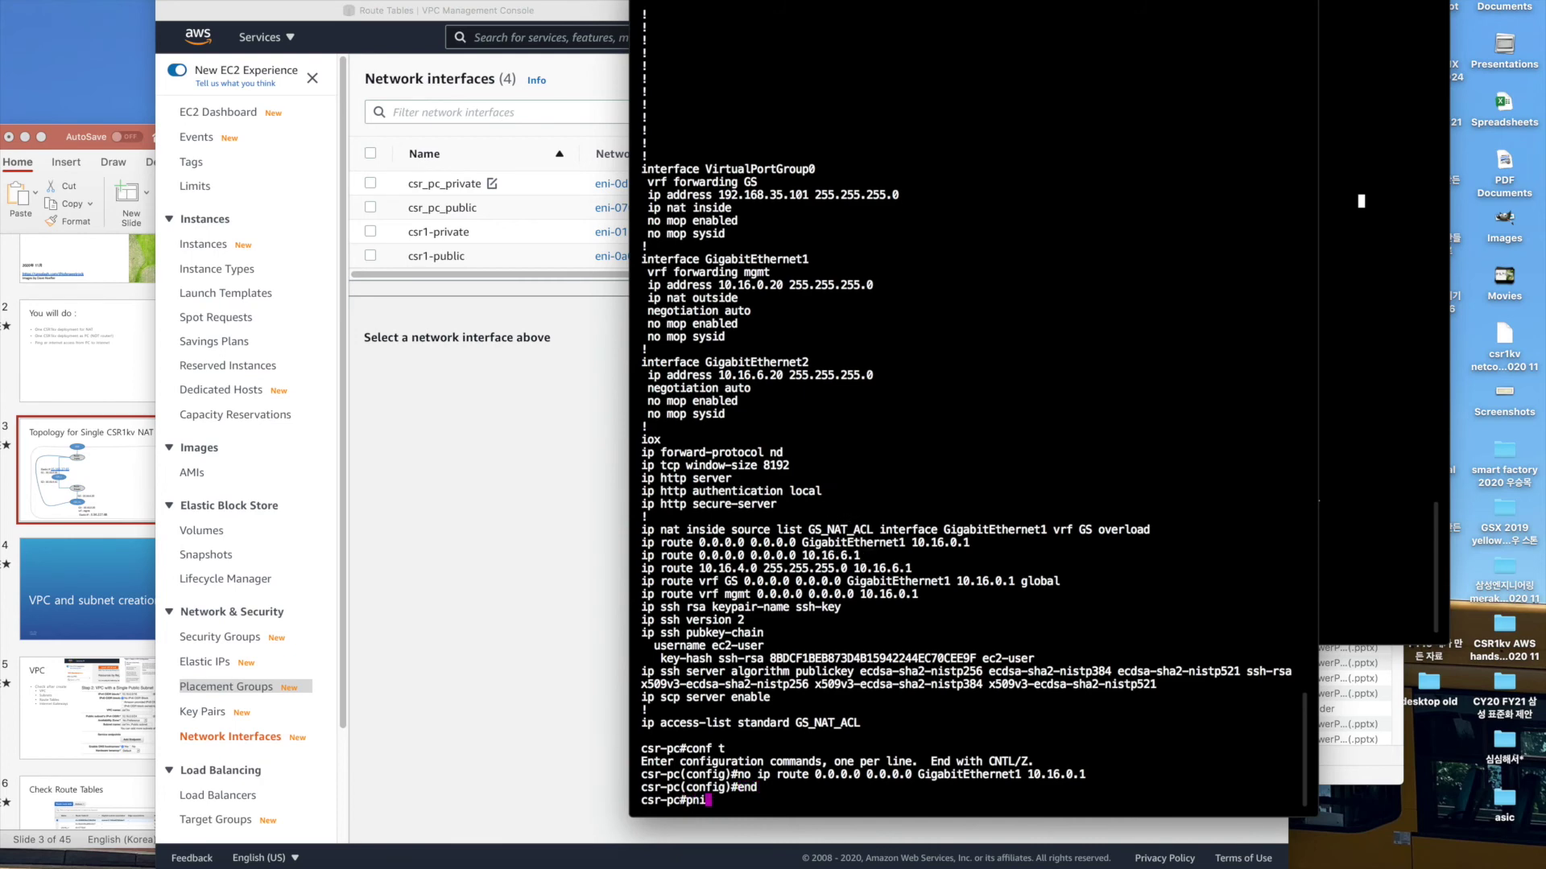
Ping 8.8.8.8 from csr-pc and examine the NAT translations on csr1 for the ICMP entry.
type("ping 8.8.8.8")
key("Return")
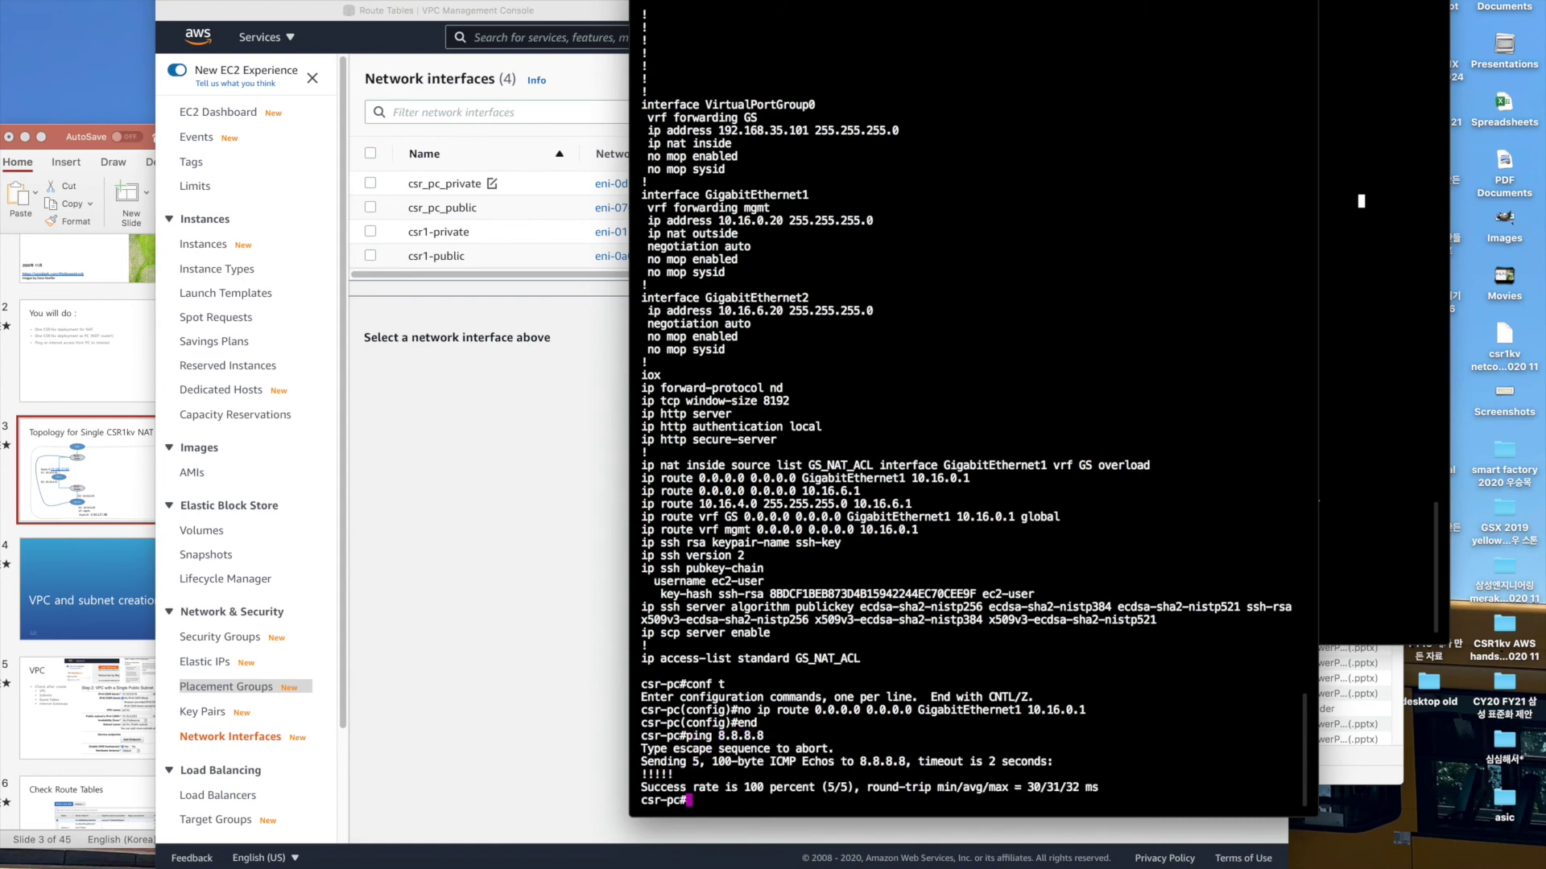
left_click(1364, 274)
key("Up")
key("Return")
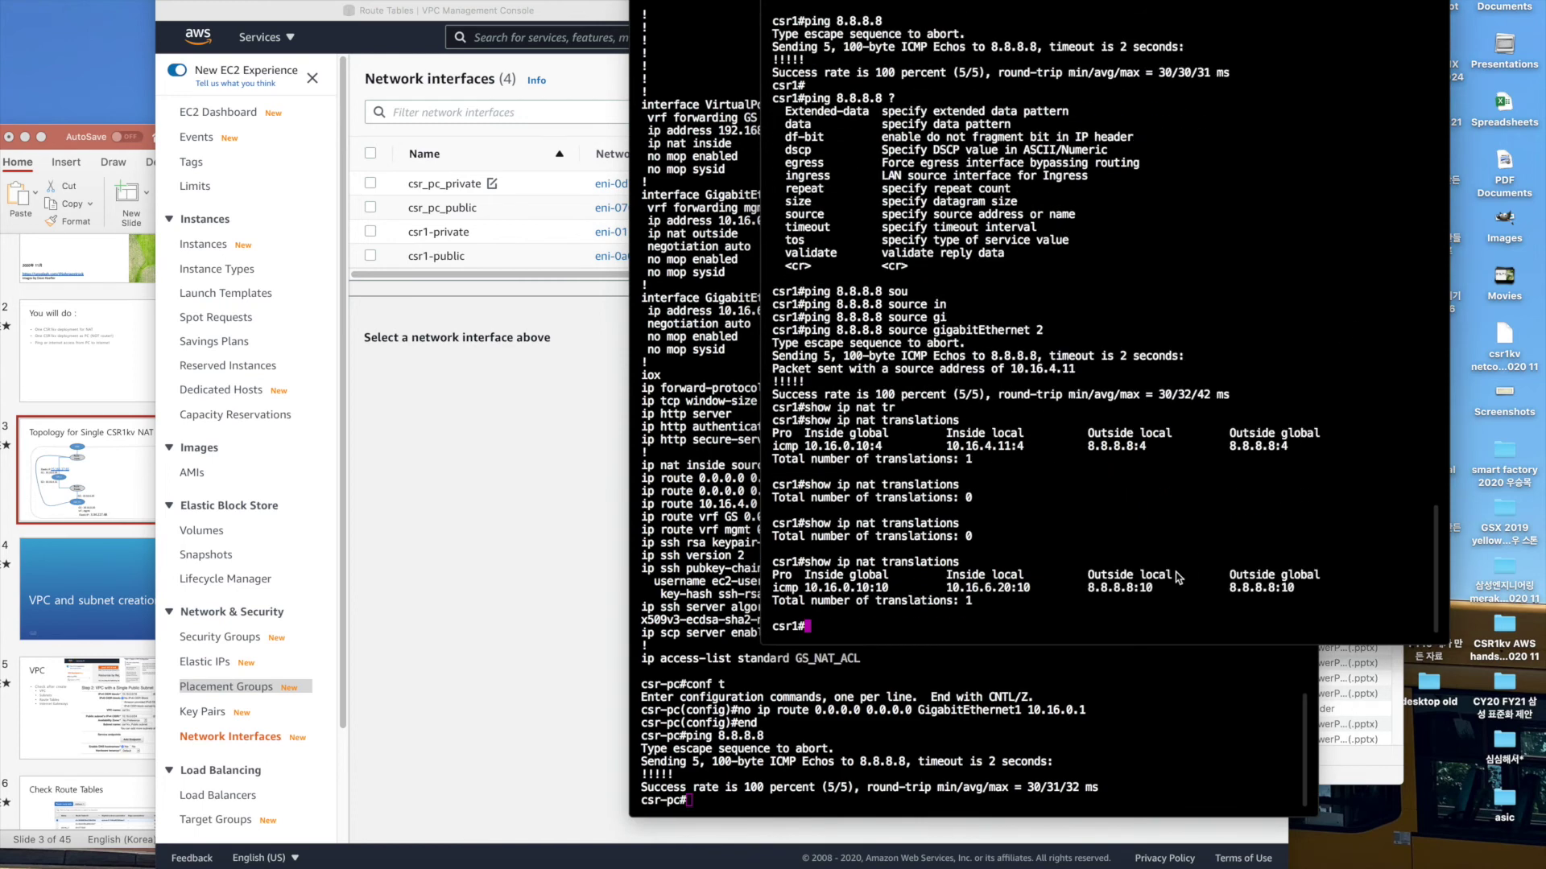
triple_click(1157, 589)
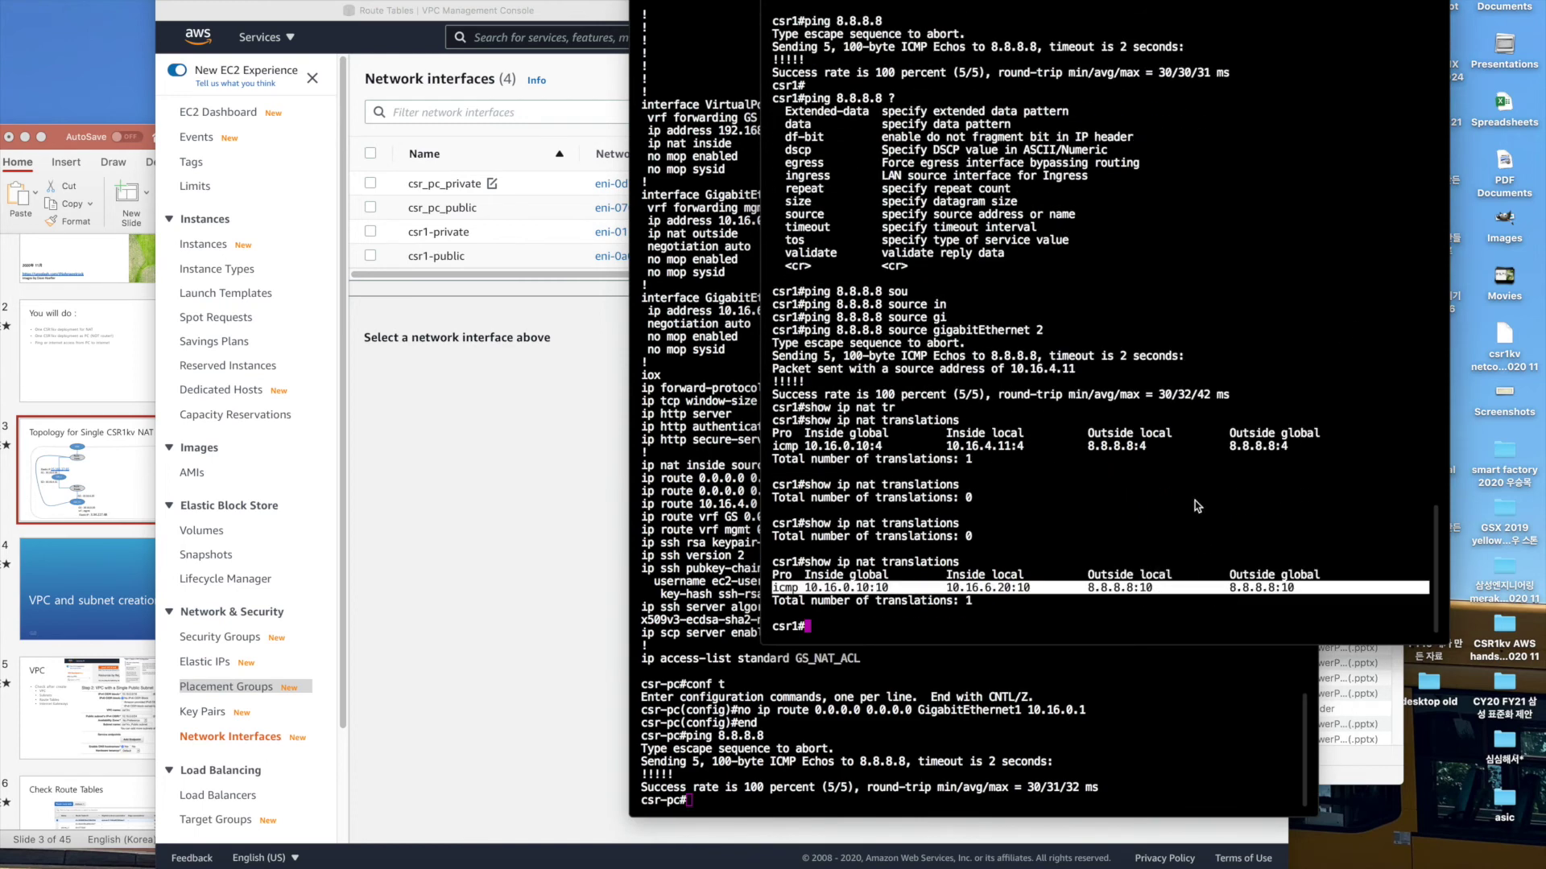
left_click_drag(764, 7, 862, 6)
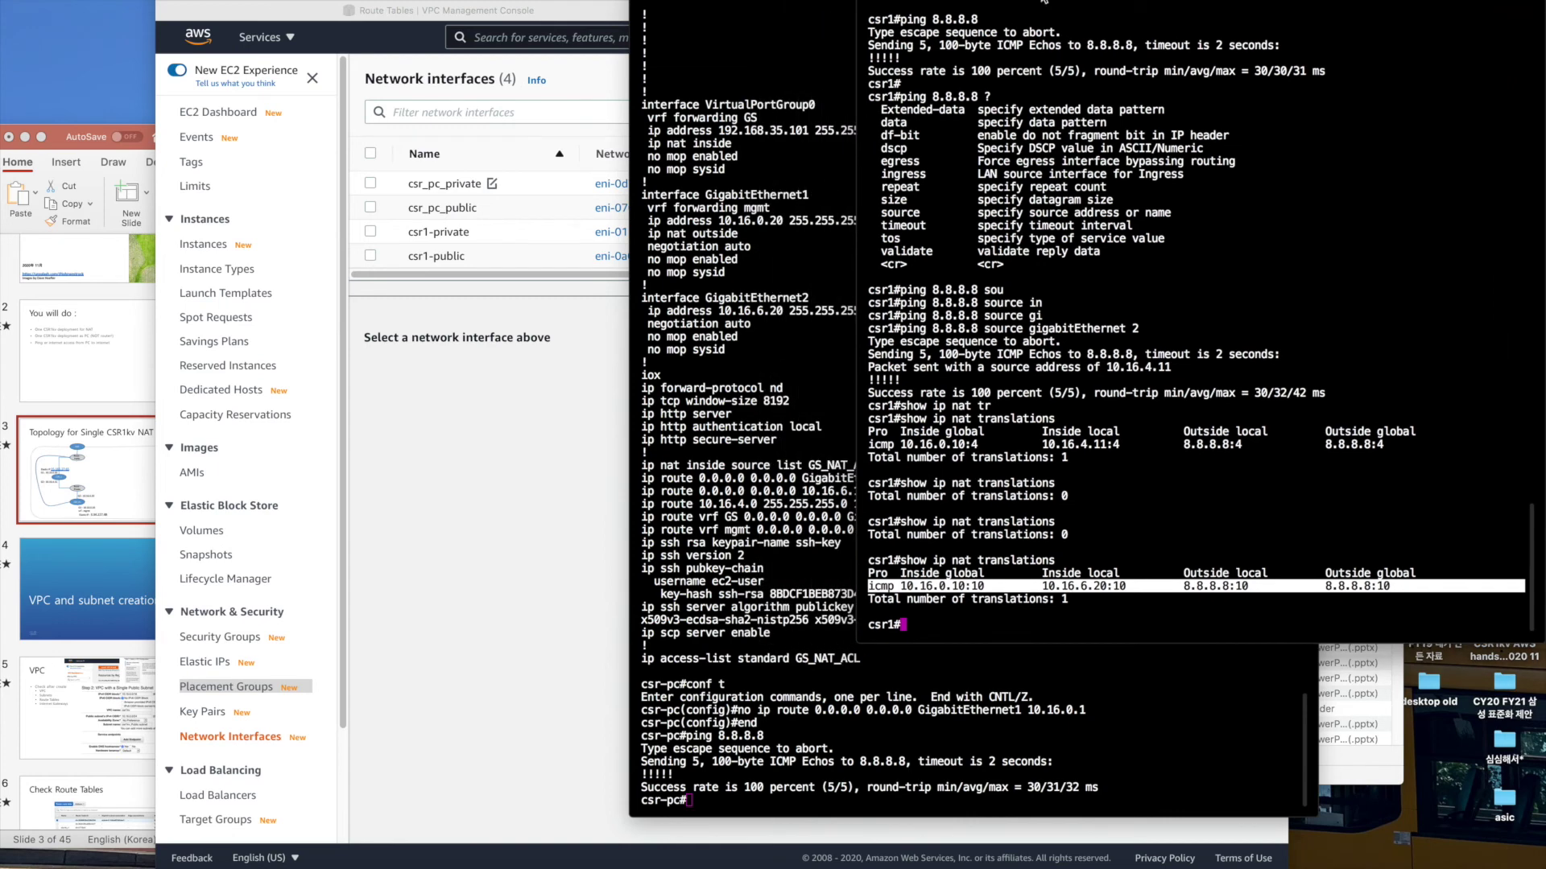
Switch to the PowerPoint topology slide and mark CSR_1 and CSR_PC with the Brush Tool.
left_click(120, 354)
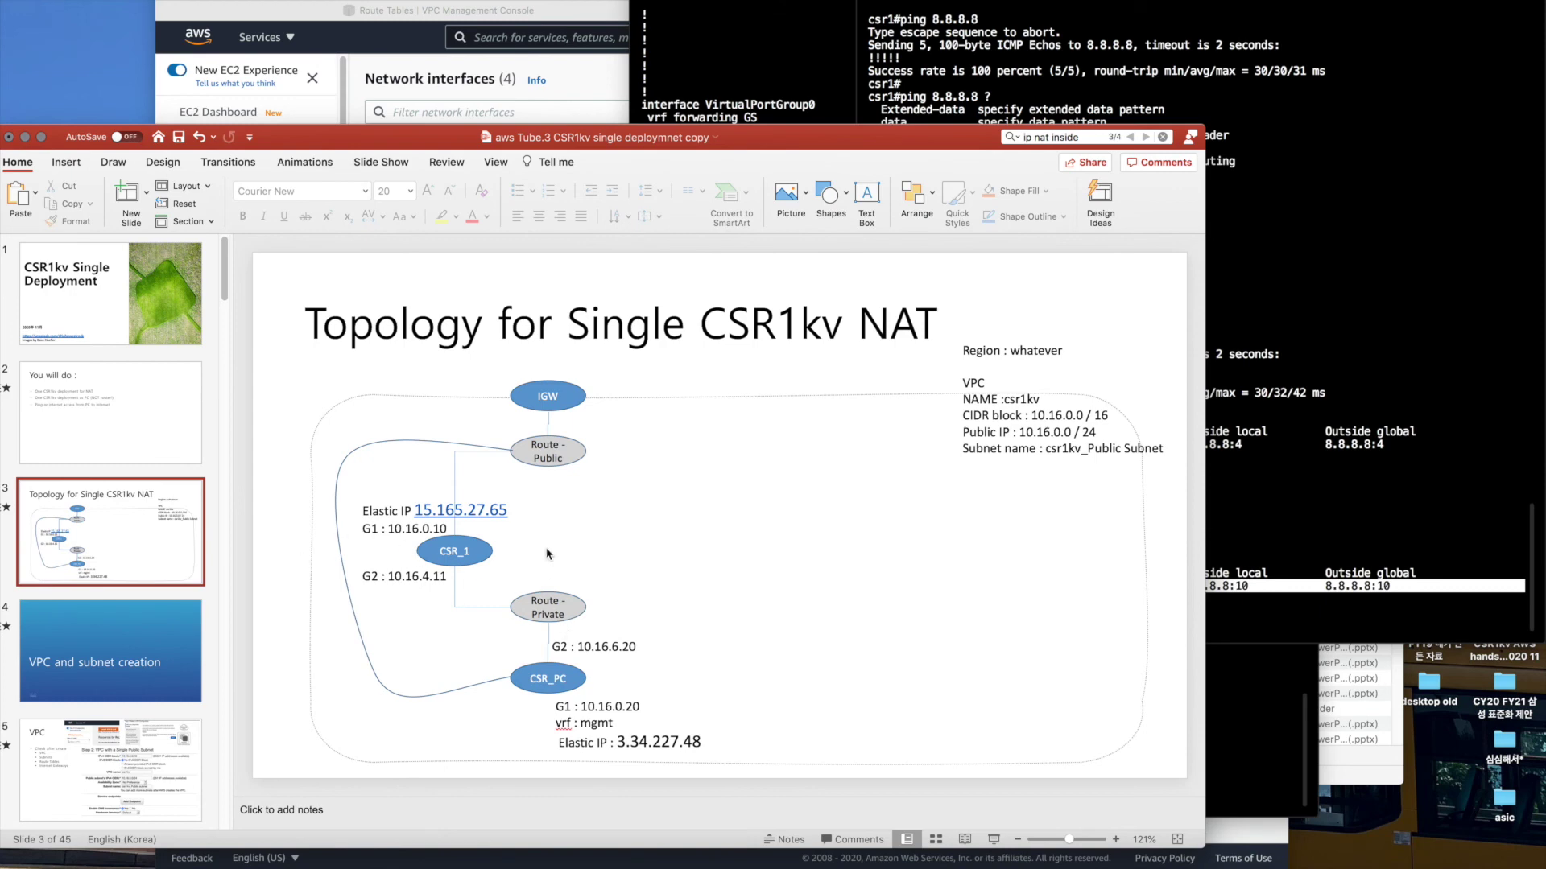
key("ctrl+shift+d")
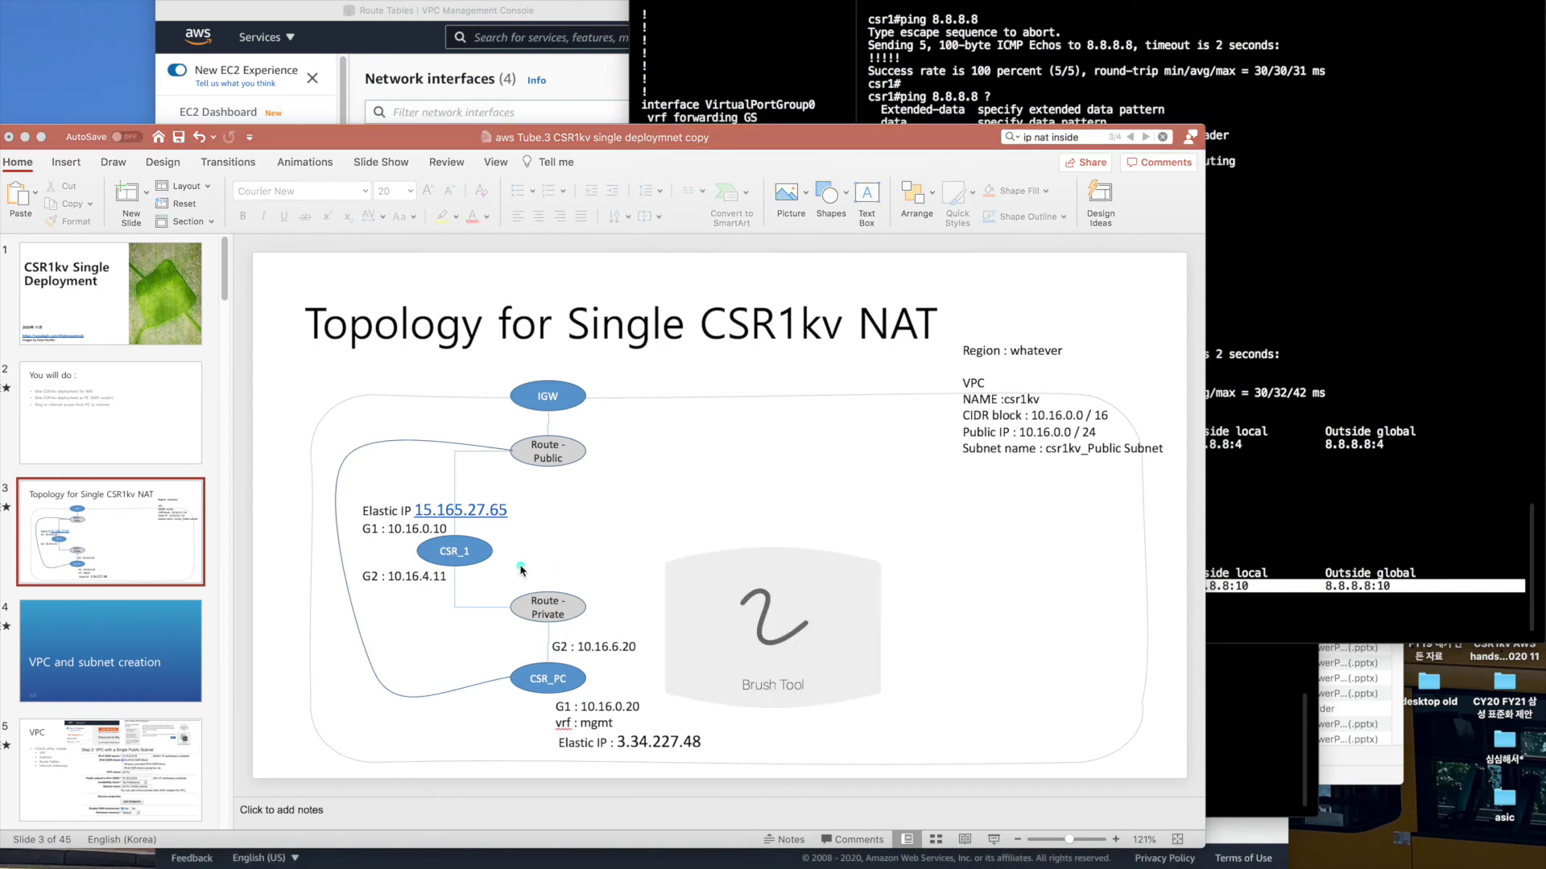
mouse_move(440, 568)
left_mouse_down()
mouse_move(490, 567)
mouse_move(493, 538)
mouse_move(433, 547)
left_mouse_up()
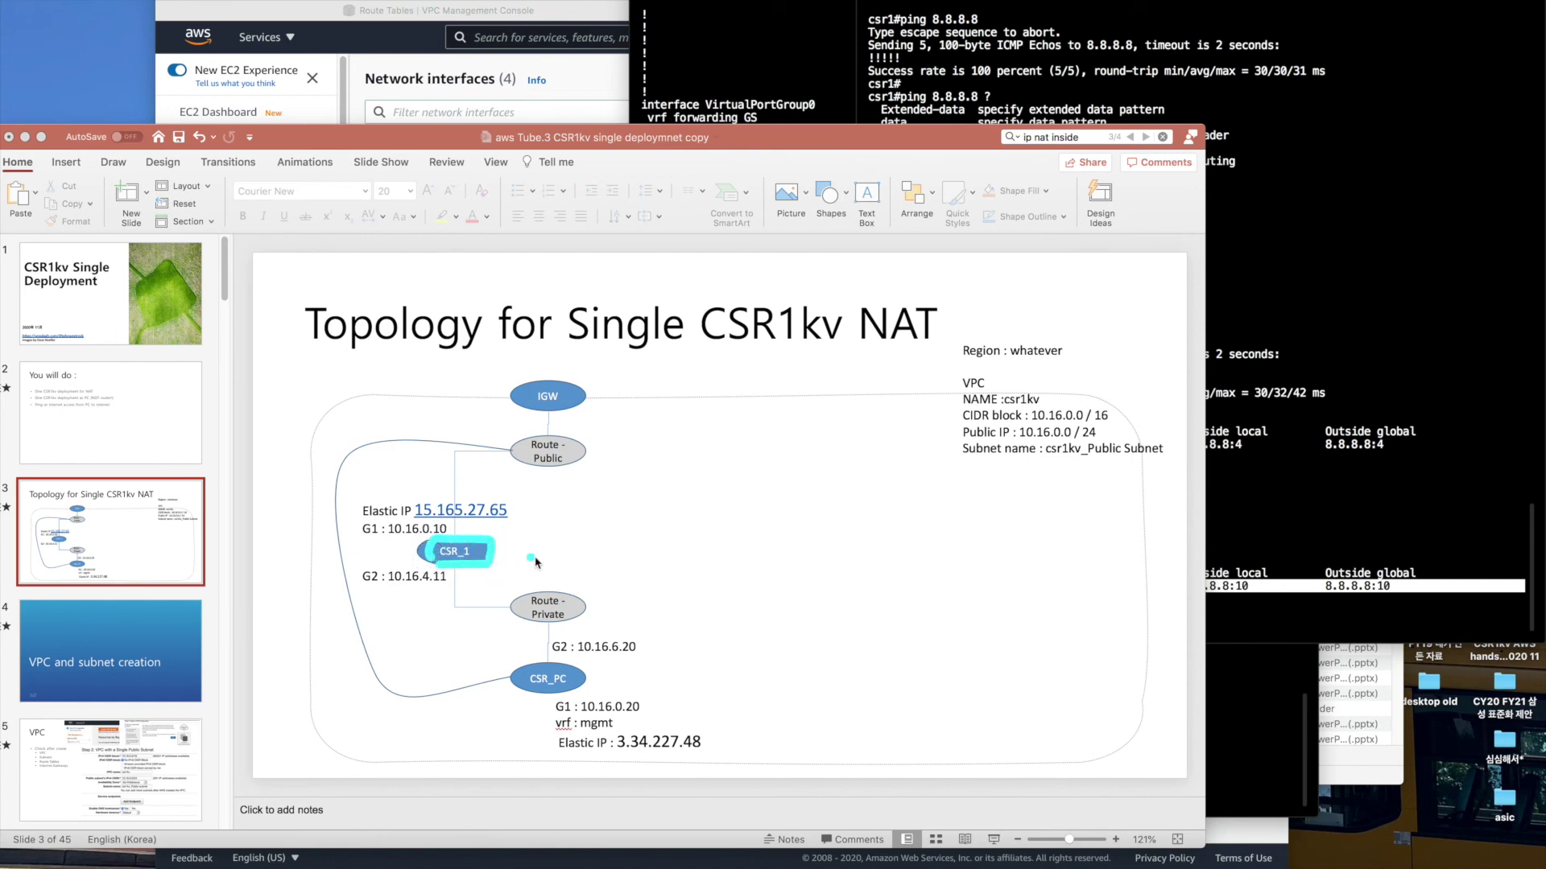
left_click(547, 597)
mouse_move(516, 665)
left_mouse_down()
mouse_move(592, 665)
mouse_move(596, 681)
mouse_move(549, 693)
mouse_move(599, 693)
left_mouse_up()
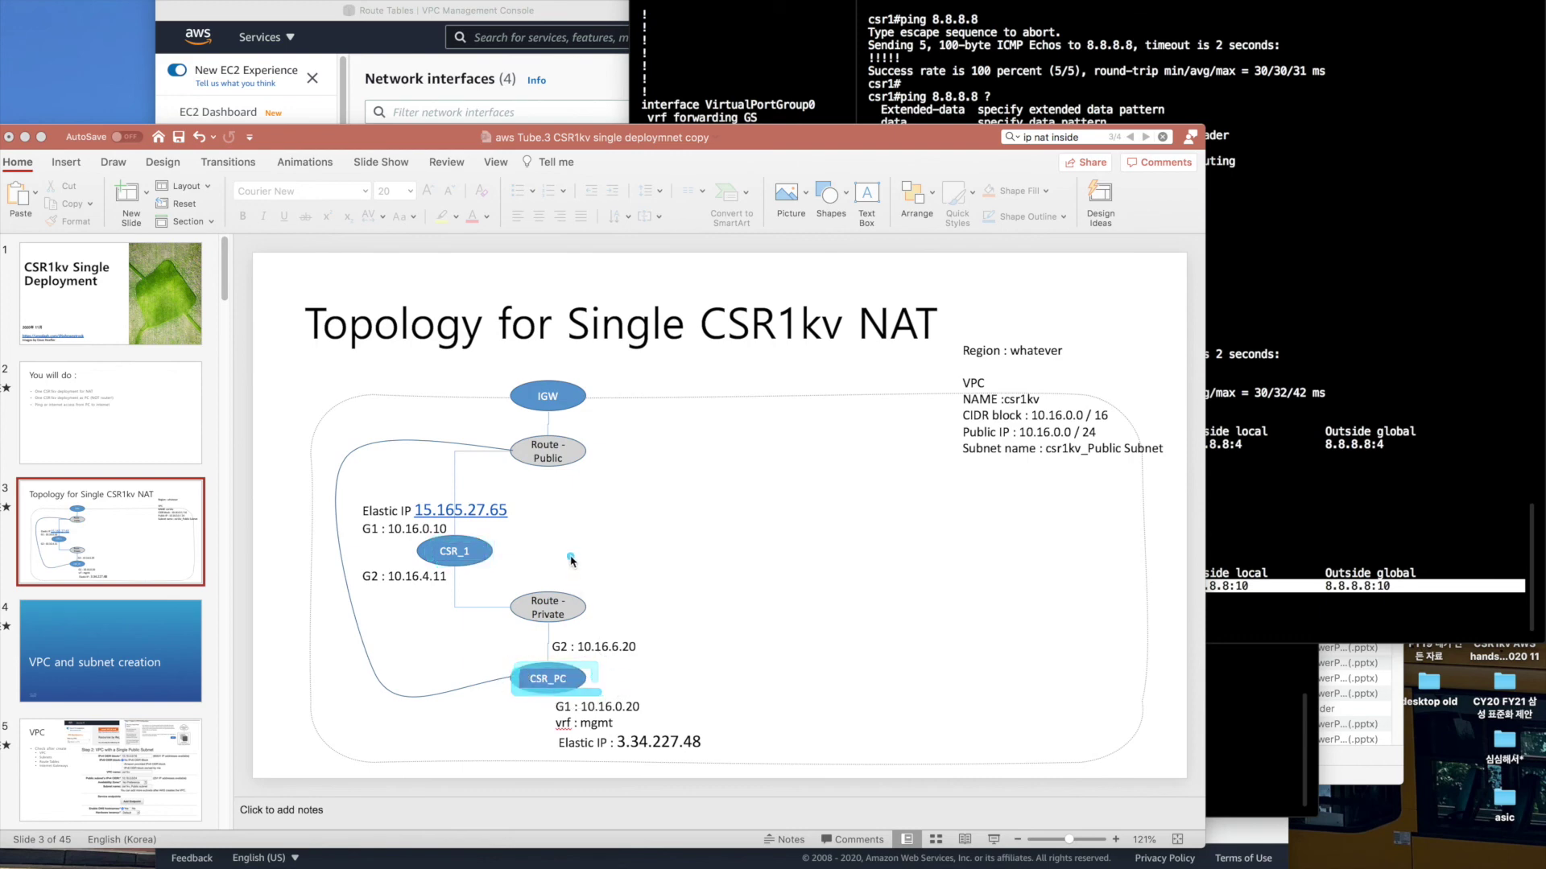
Mark the IGW, Route - Public and Route - Private nodes on the topology diagram.
mouse_move(554, 412)
left_mouse_down()
mouse_move(527, 402)
mouse_move(555, 375)
mouse_move(565, 409)
left_mouse_up()
left_click_drag(516, 467, 562, 467)
left_click_drag(518, 629, 574, 629)
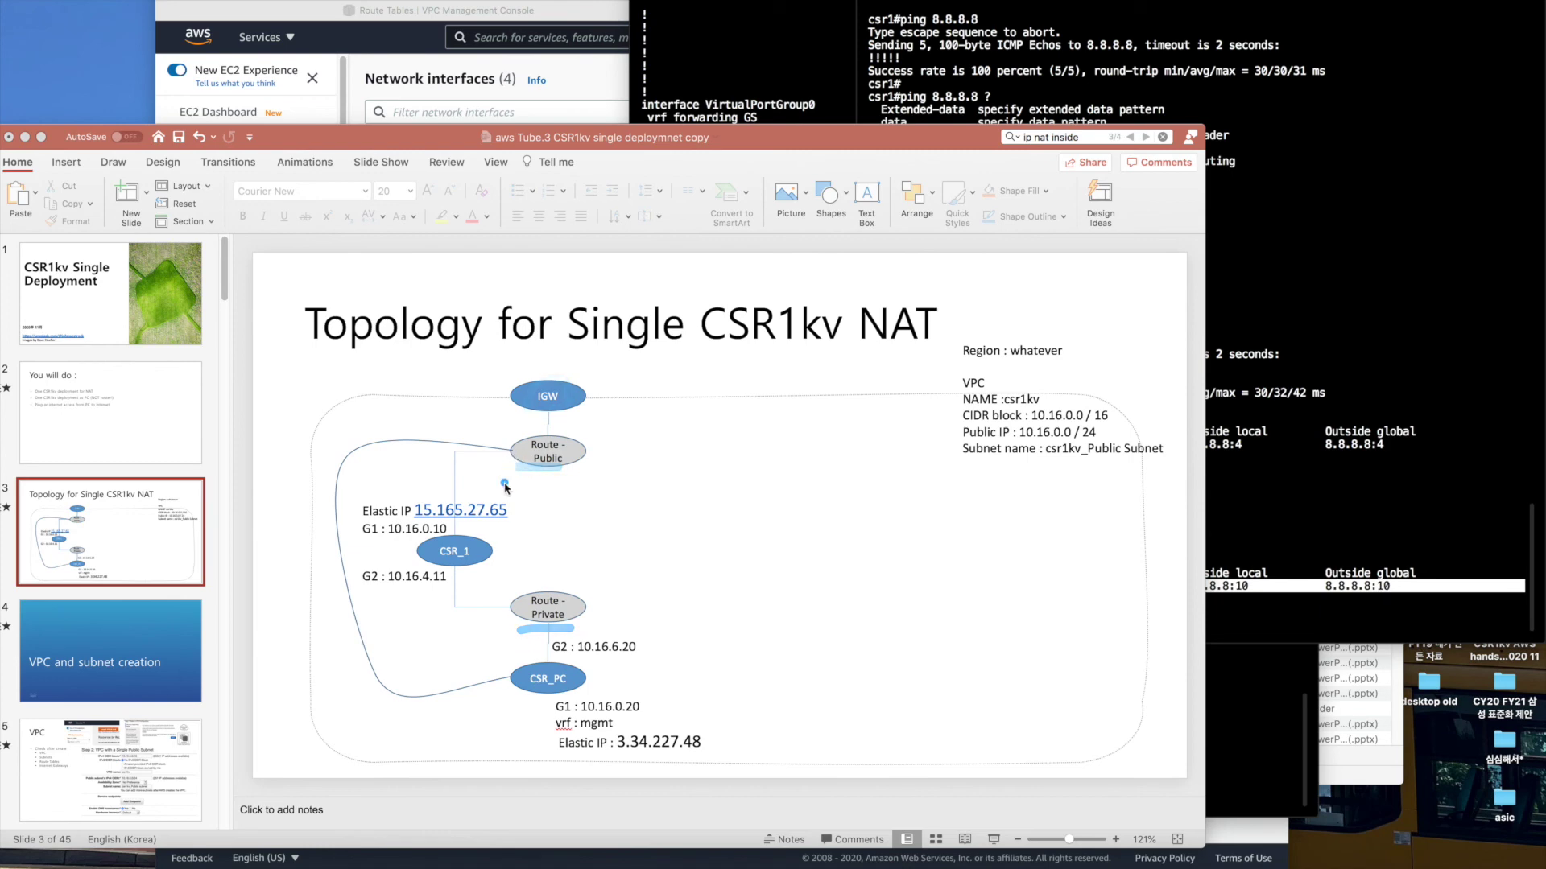
mouse_move(507, 445)
left_mouse_down()
mouse_move(508, 472)
mouse_move(592, 439)
mouse_move(506, 430)
mouse_move(505, 466)
left_mouse_up()
mouse_move(513, 581)
left_mouse_down()
mouse_move(578, 619)
mouse_move(532, 628)
mouse_move(502, 584)
left_mouse_up()
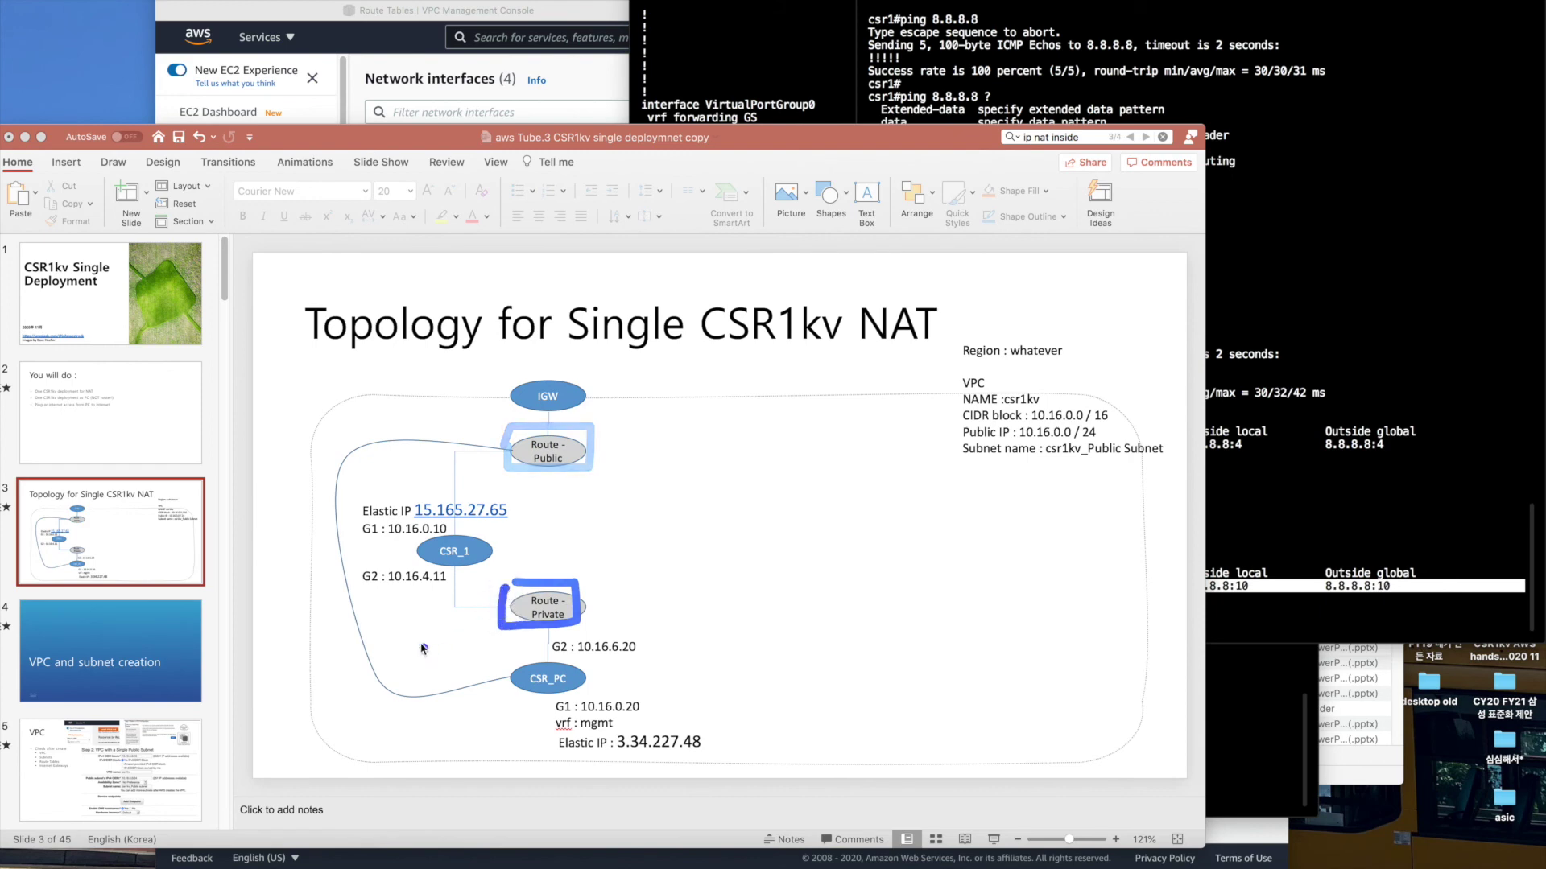
Underline CSR_1's G1 and G2 addresses and CSR_PC's G2 address on the diagram, and leave drawing mode.
left_click(366, 545)
left_click_drag(366, 544, 431, 544)
left_click_drag(373, 593, 433, 594)
left_click(550, 656)
left_click_drag(641, 664, 668, 656)
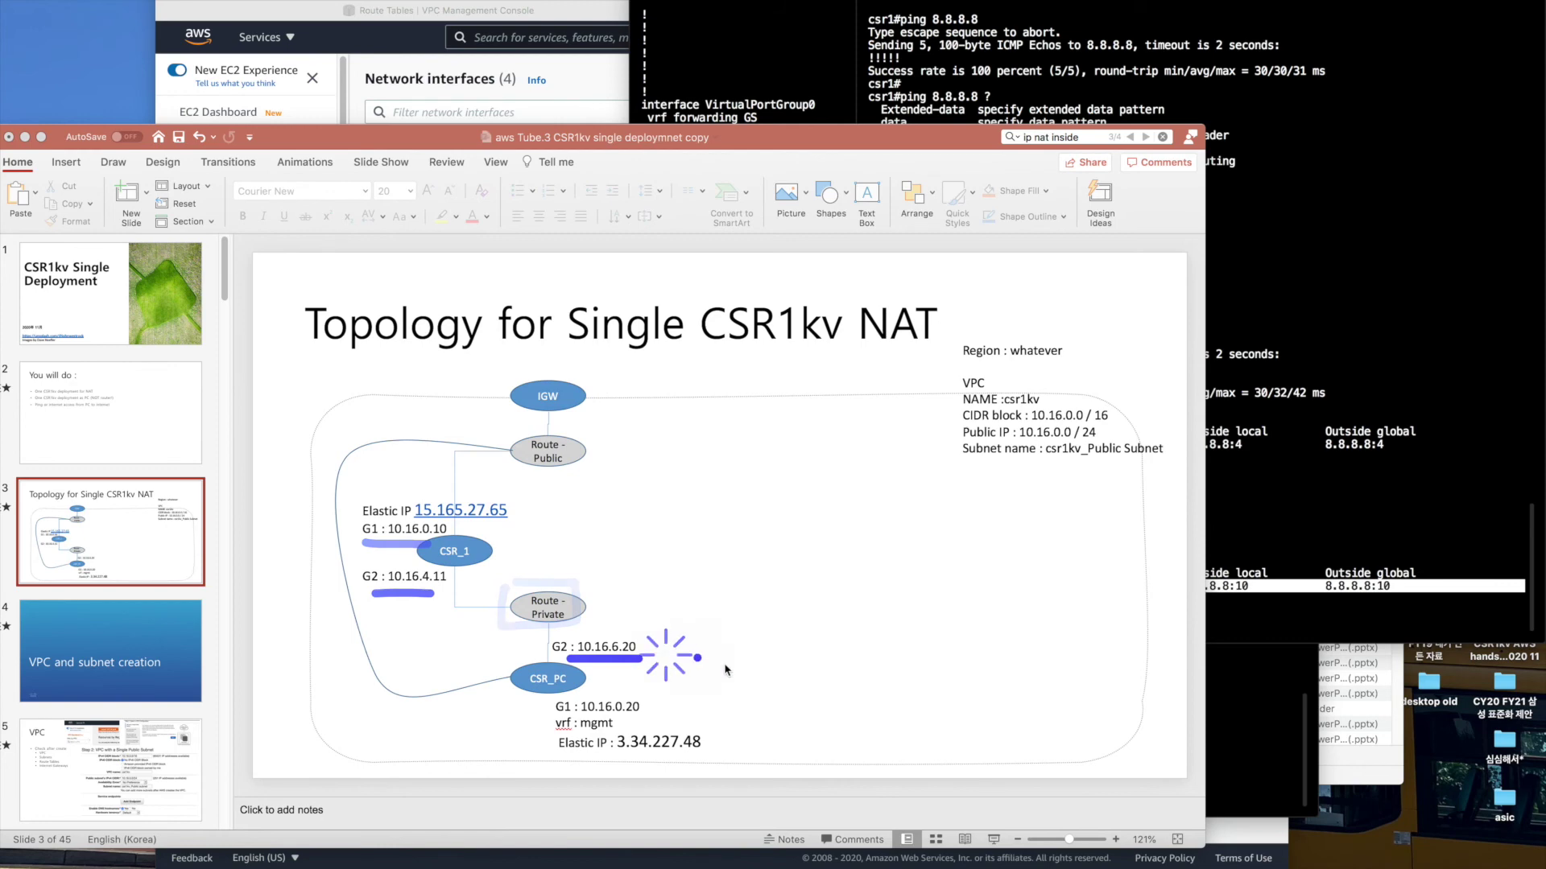
left_click(830, 701)
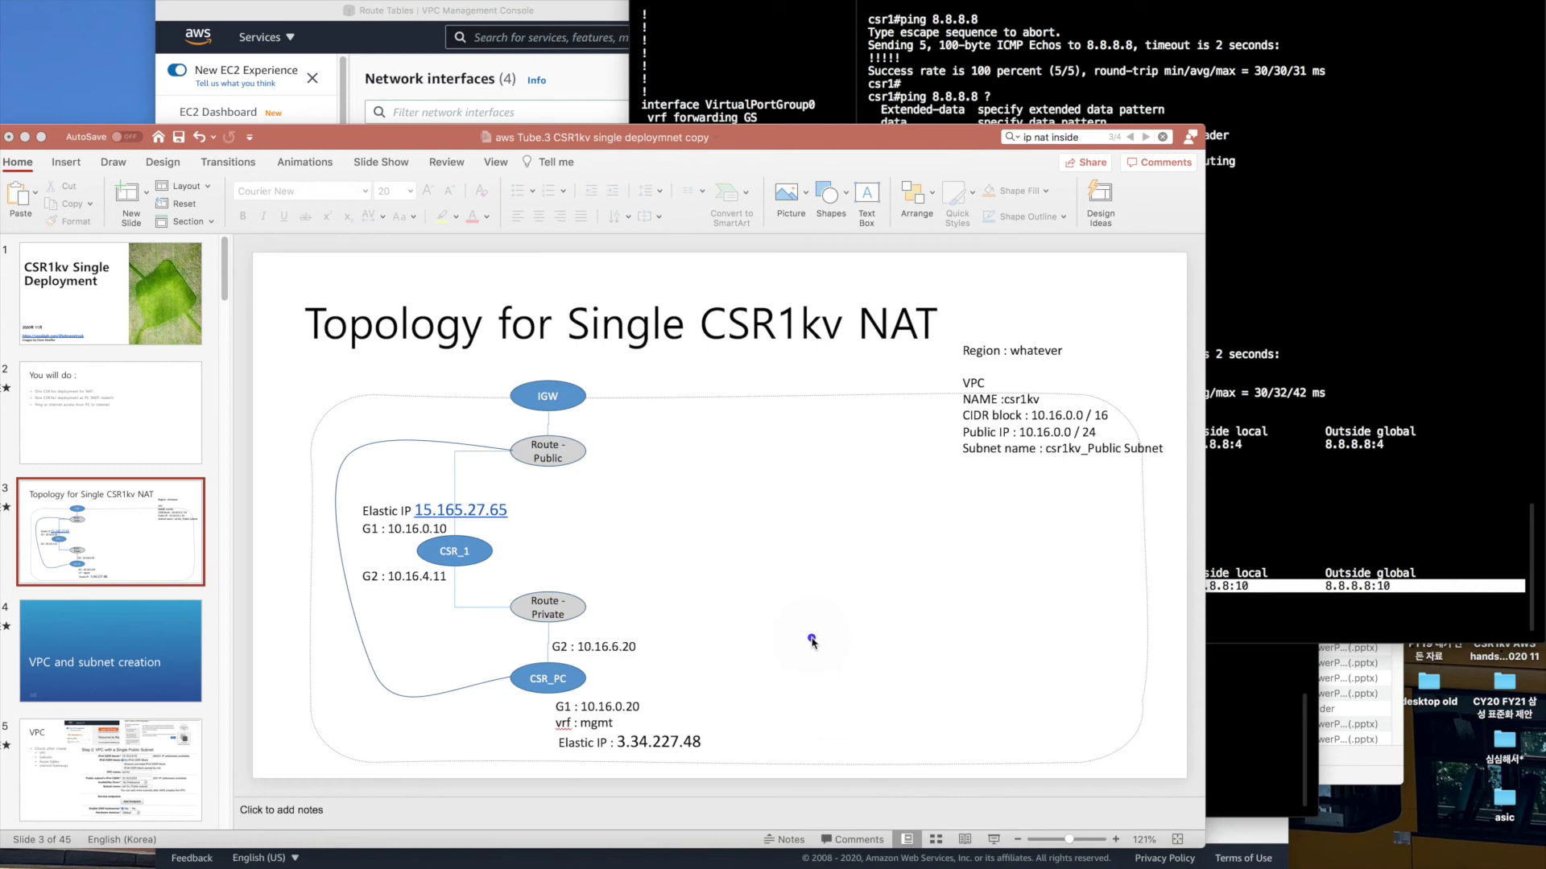
key("Escape")
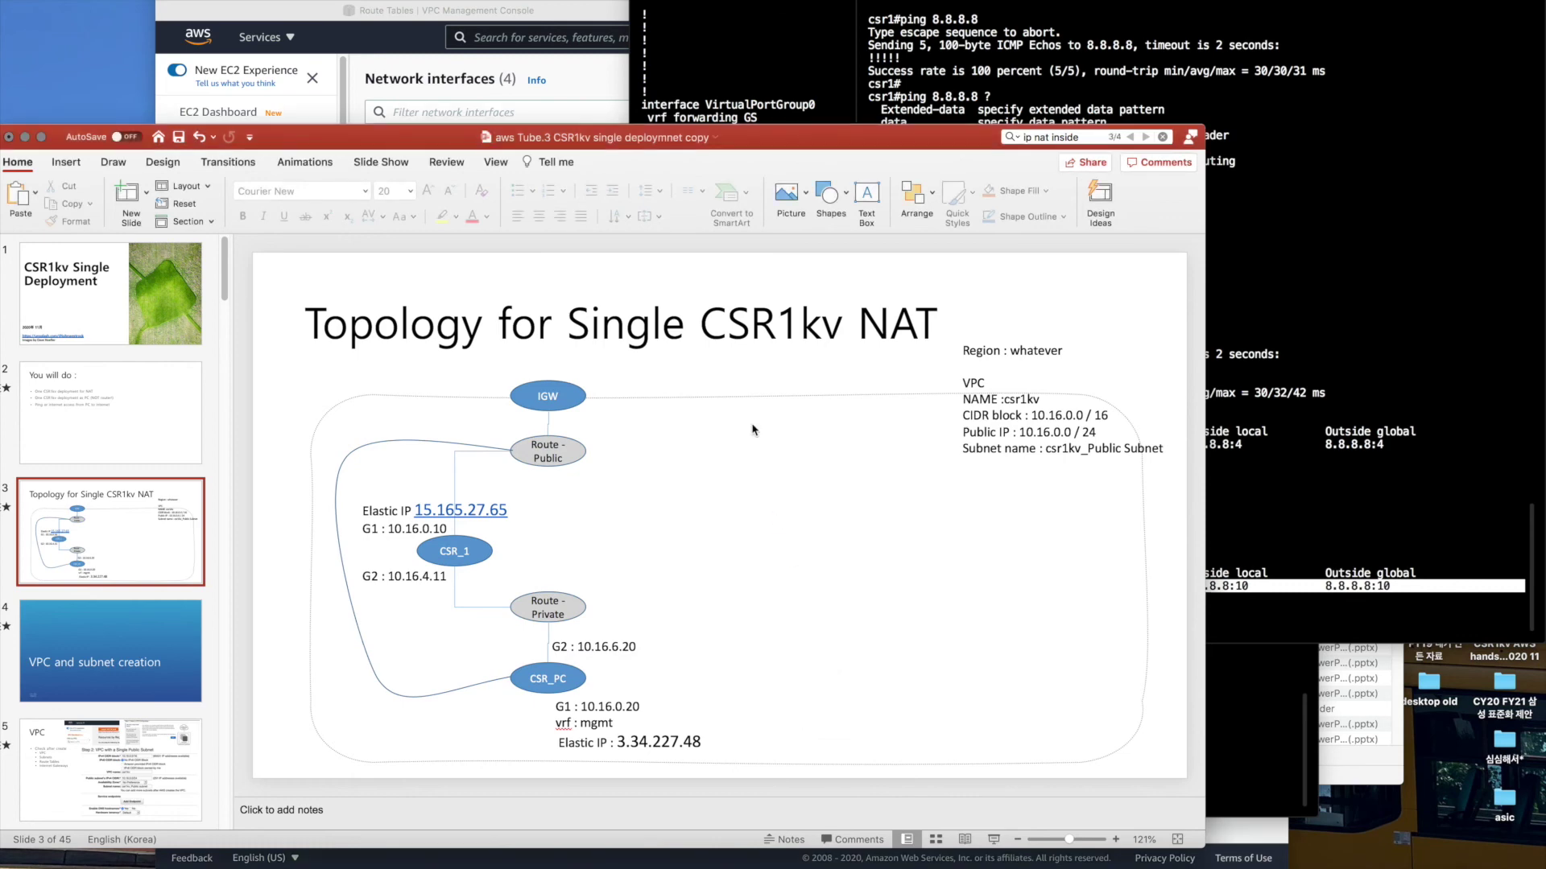
Switch to the AWS VPC console and review the VPC list and the details of the public-10.16.0, 10.16.4.0-private and 10.16.6.0-private subnets.
left_click(452, 45)
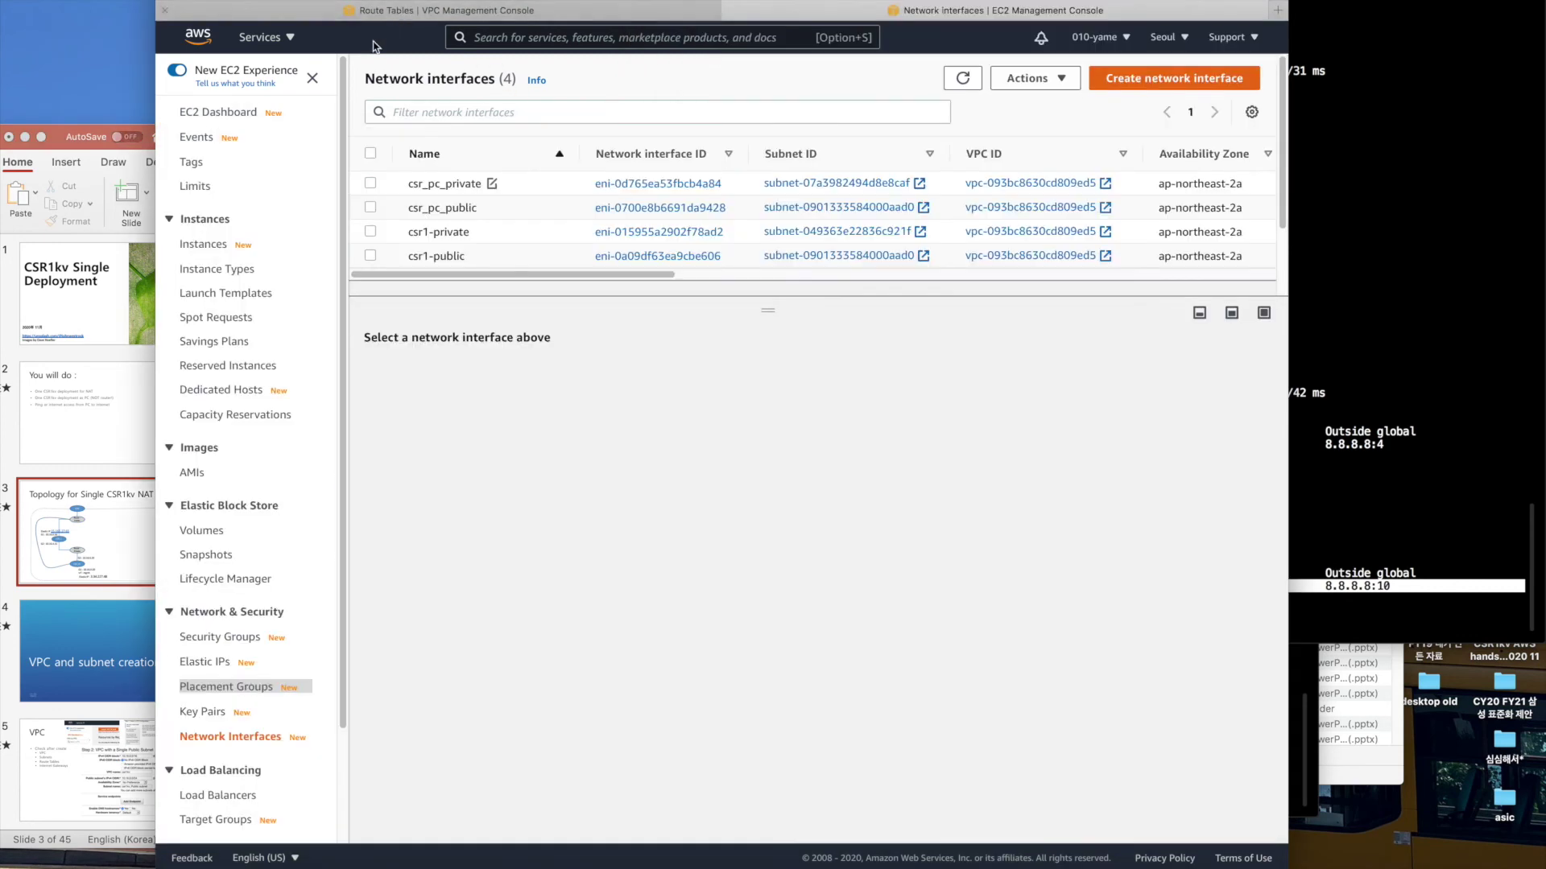
left_click(313, 14)
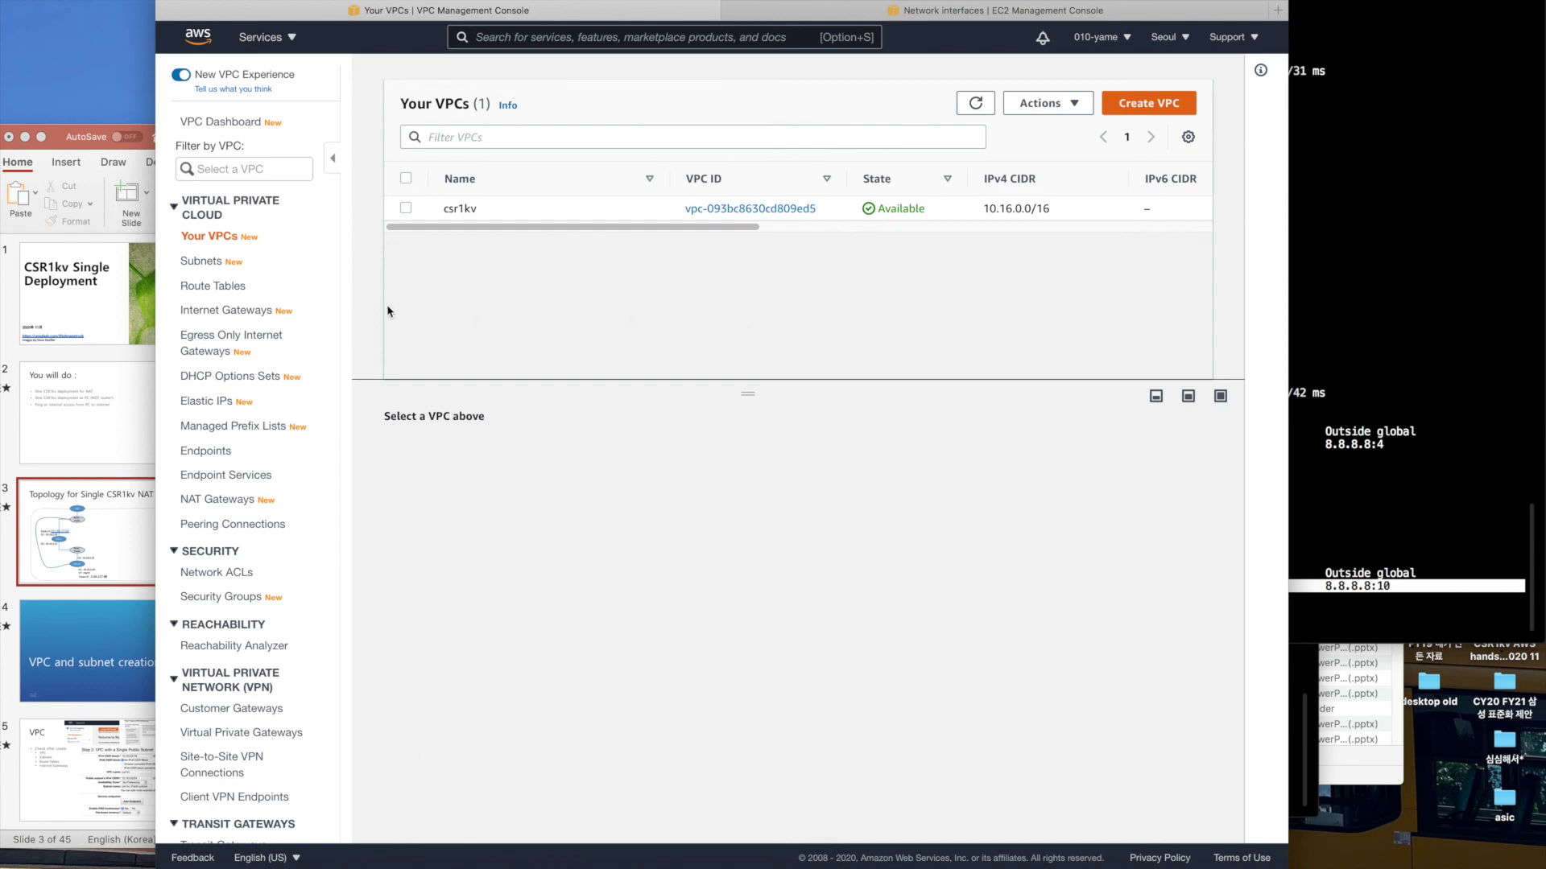
left_click(215, 261)
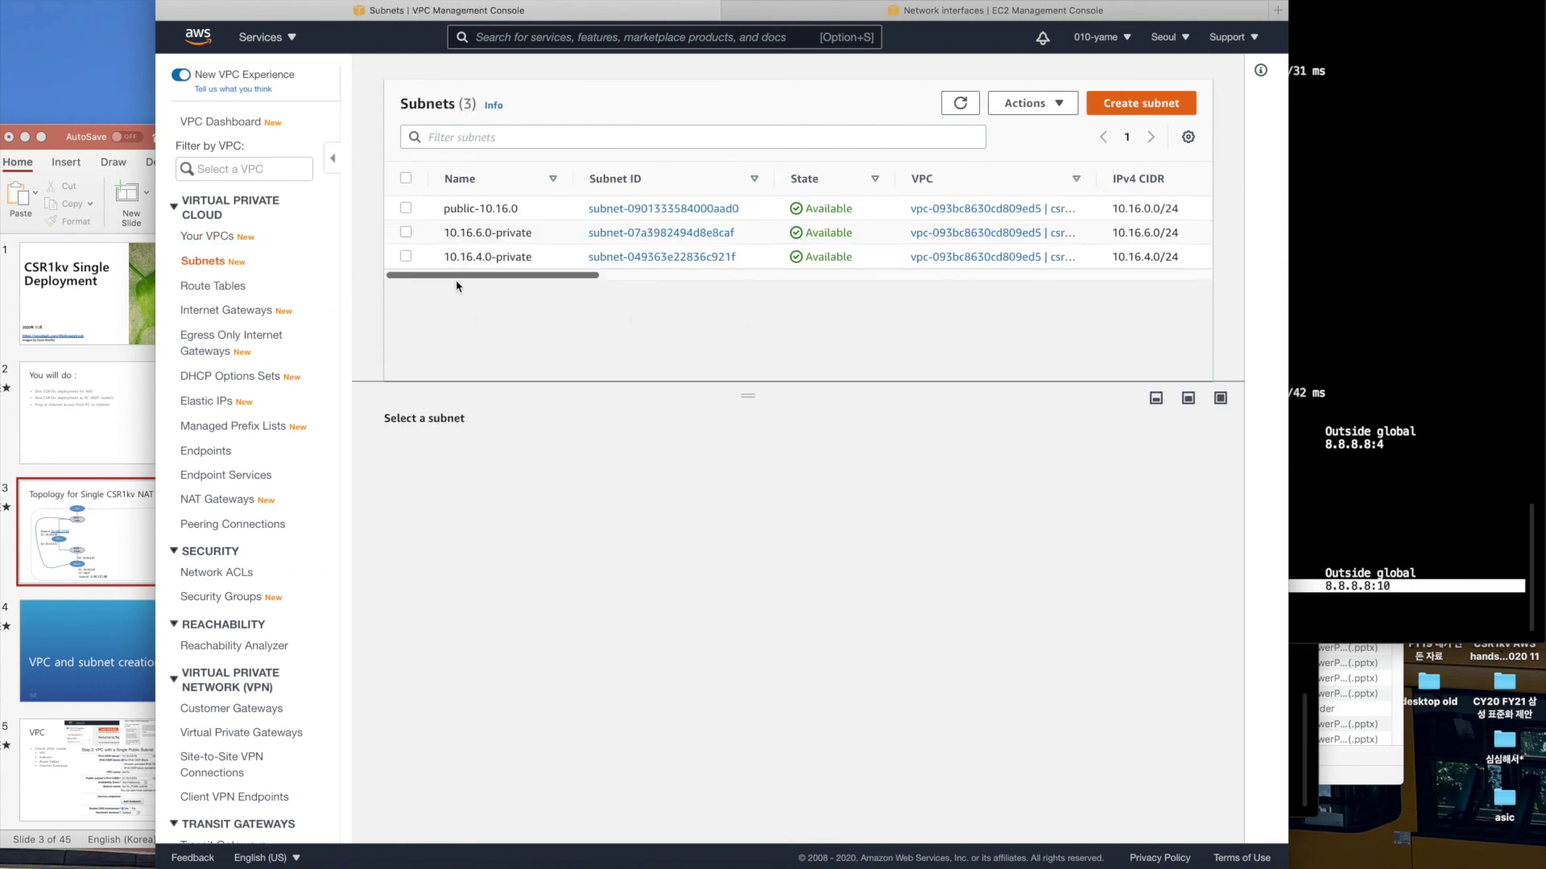
left_click(504, 211)
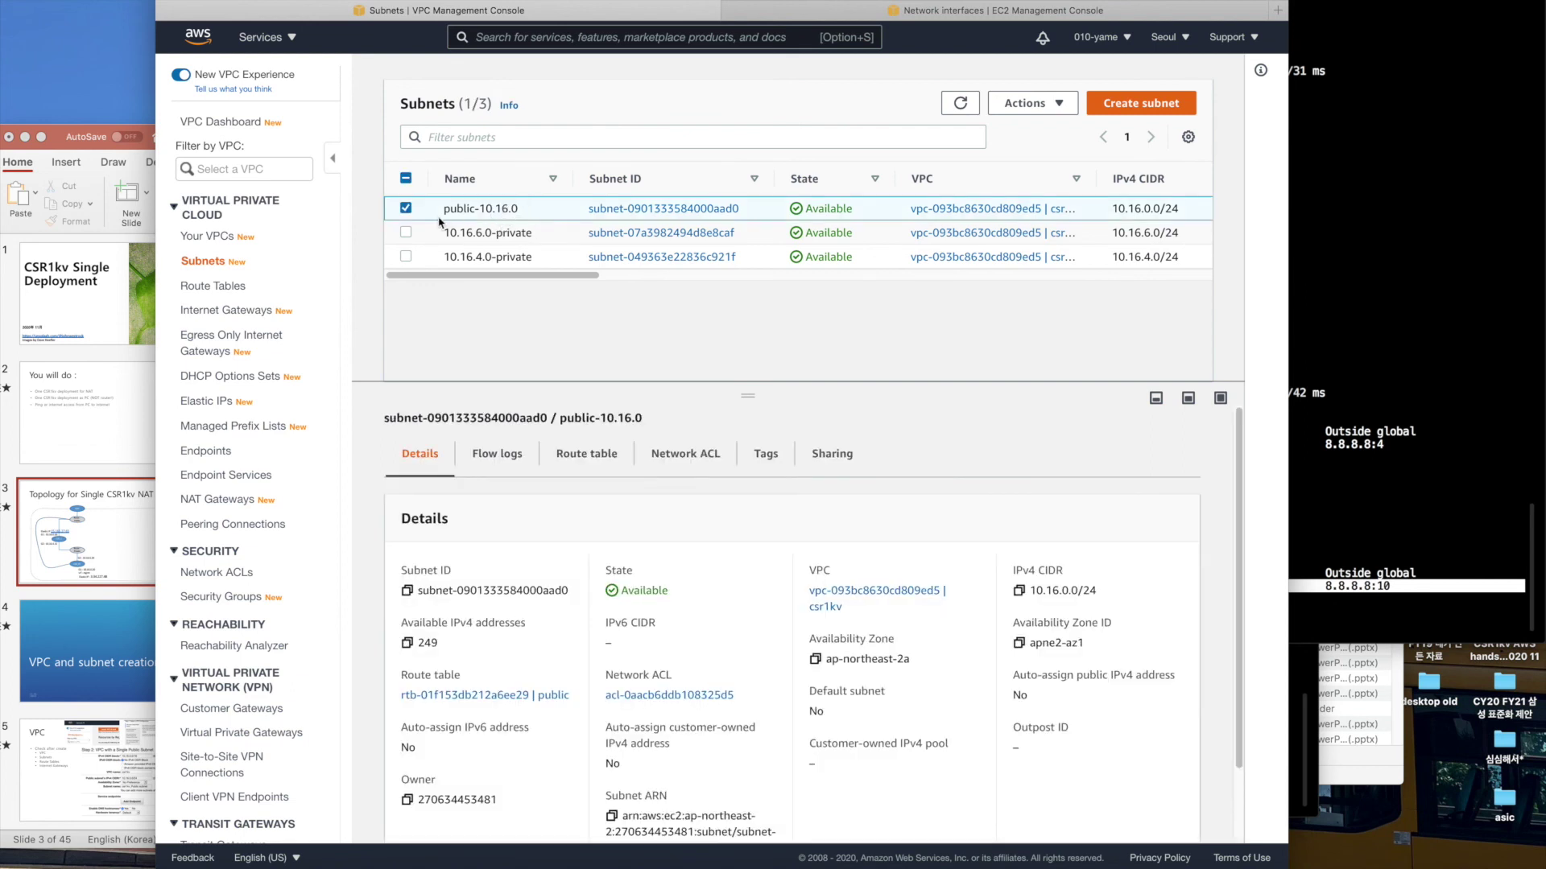
left_click(406, 209)
left_click(483, 257)
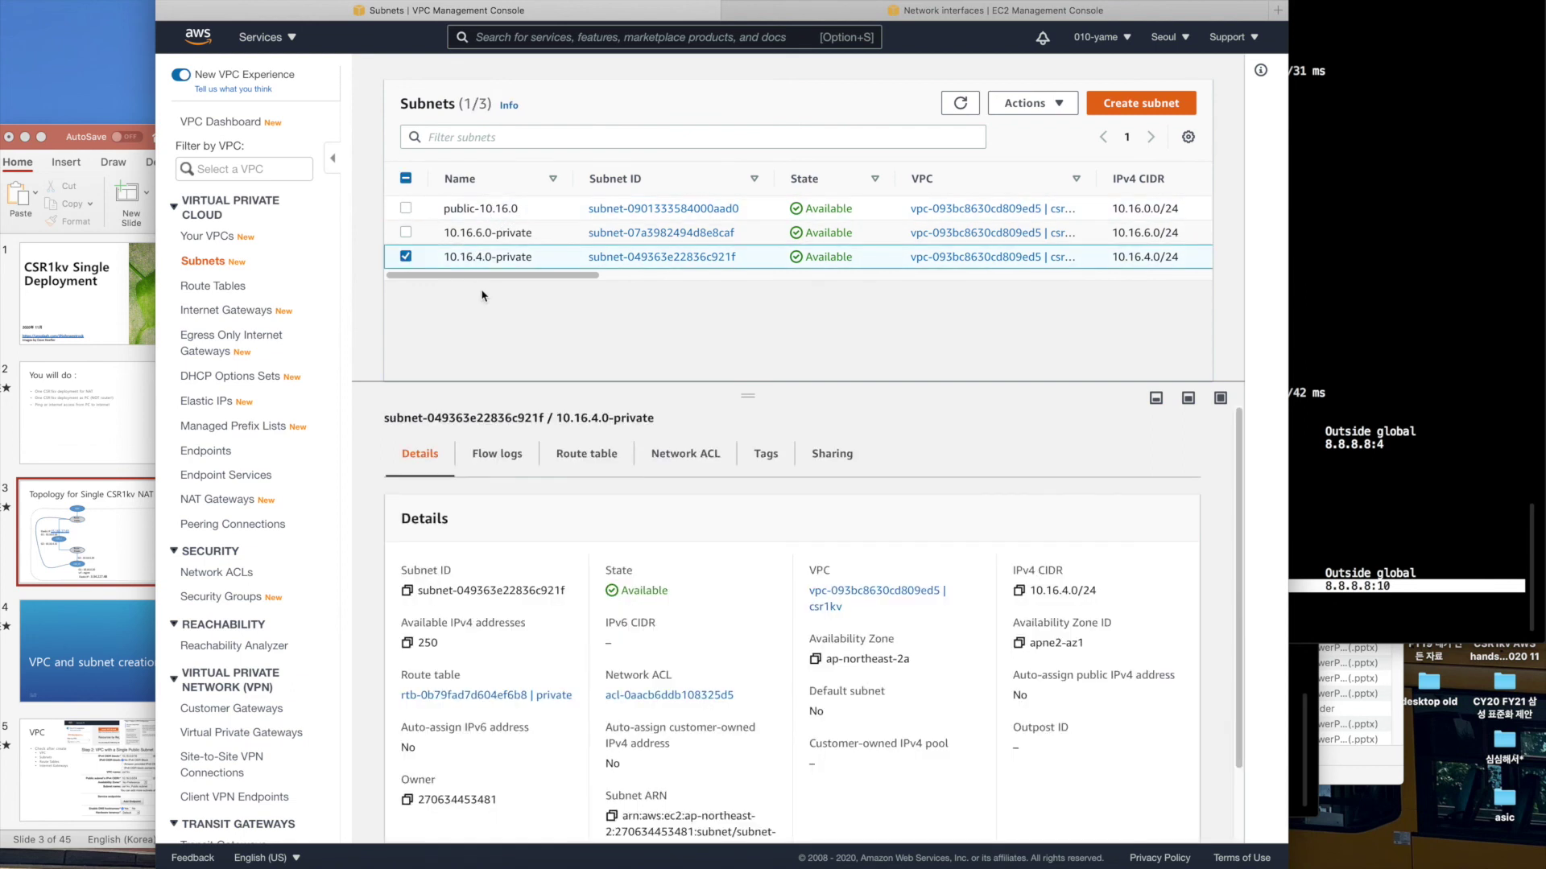
left_click(406, 256)
left_click(471, 243)
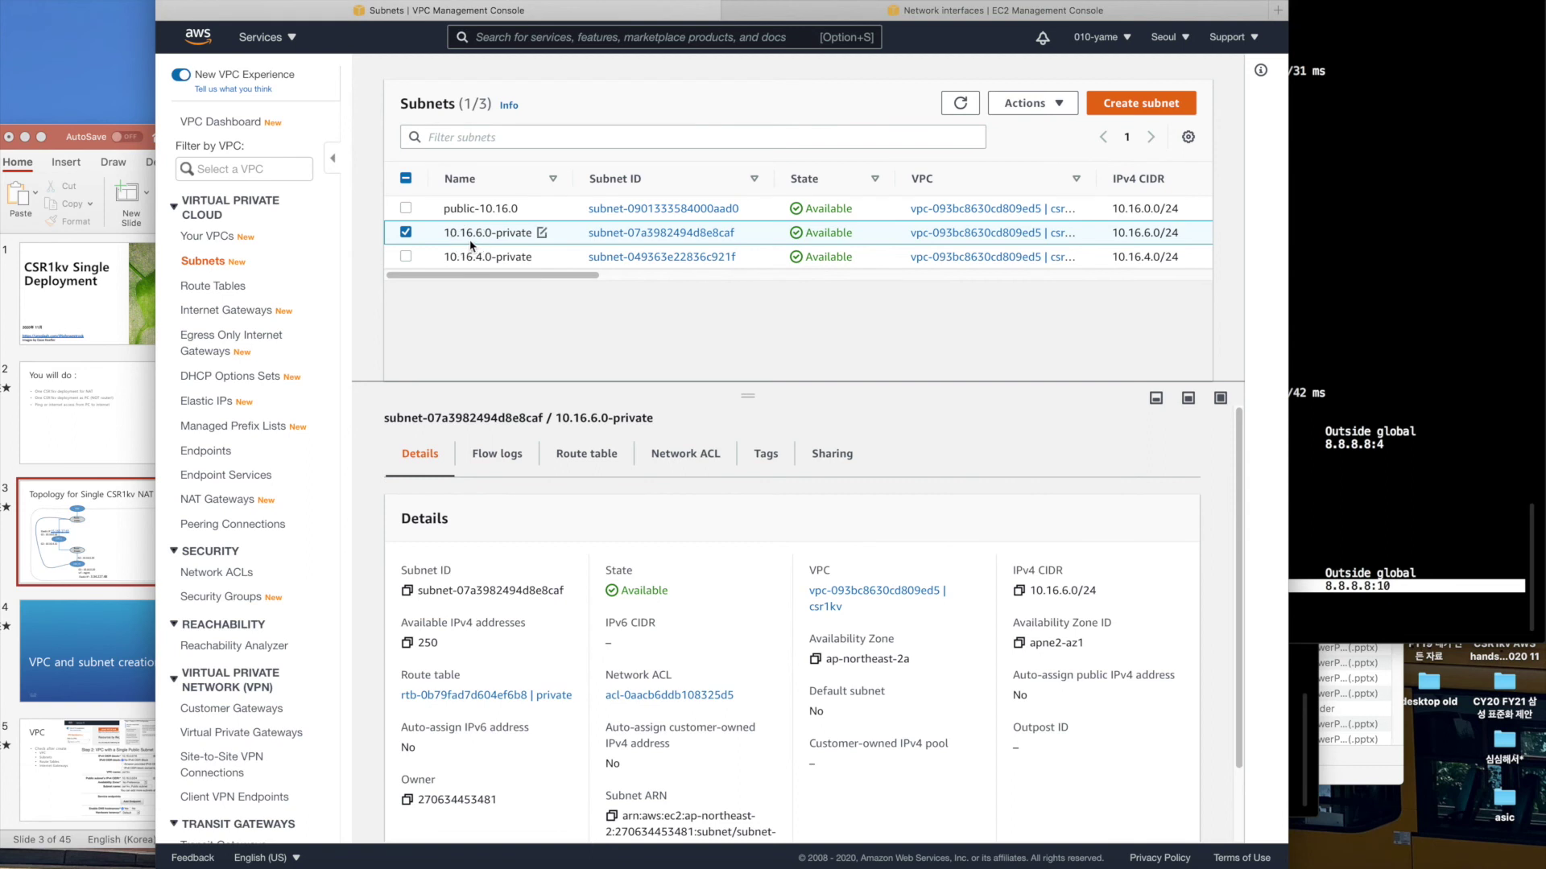
left_click(406, 232)
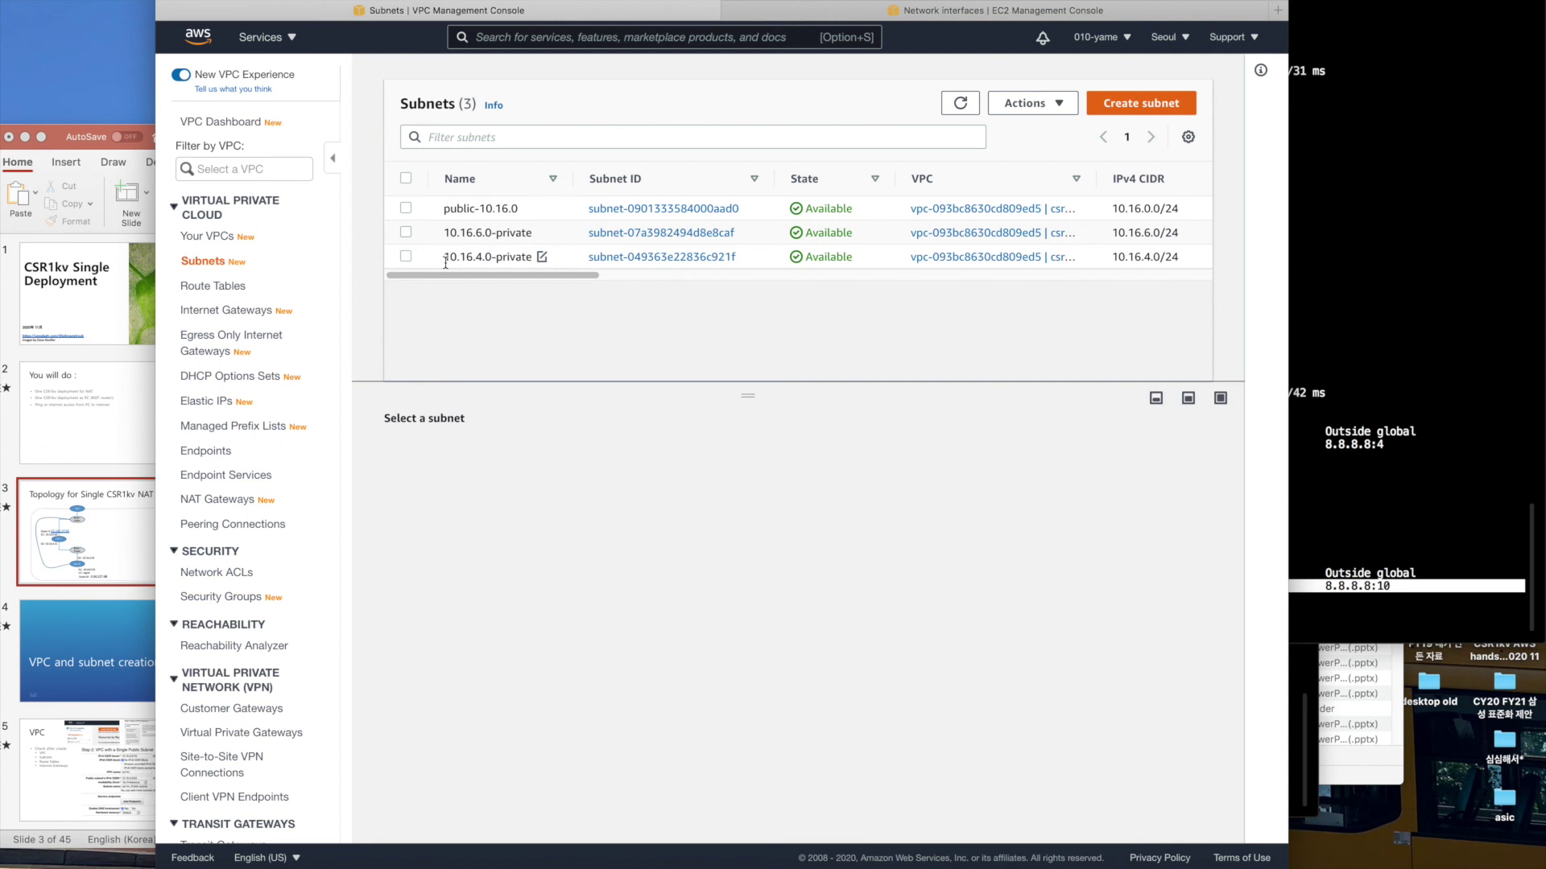
Examine the 0.0.0.0/0 route in the public and private route tables.
left_click(229, 296)
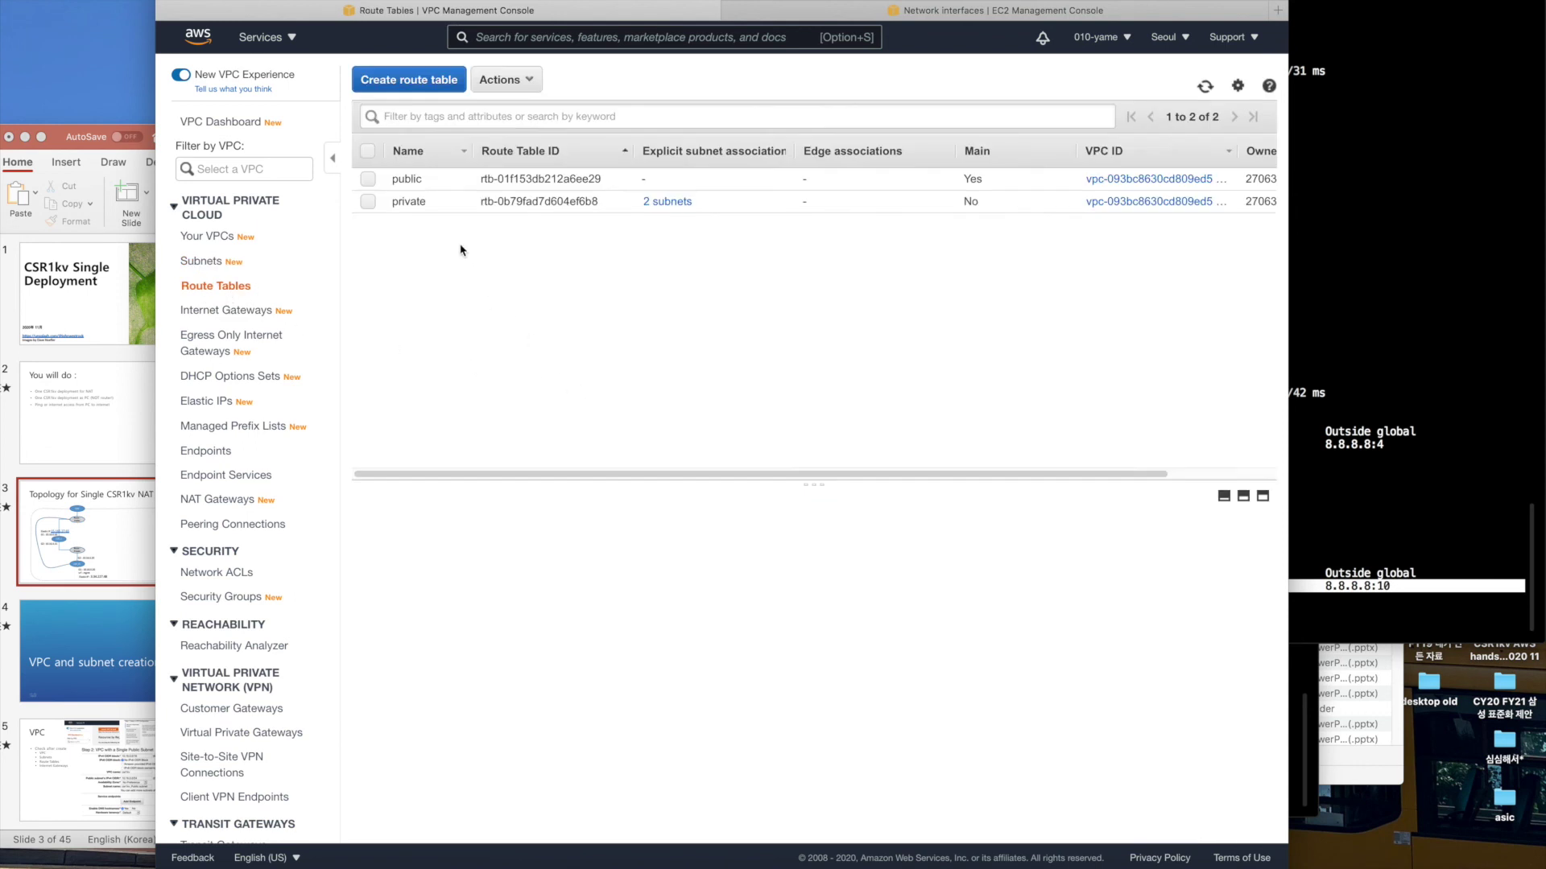
left_click(455, 180)
left_click(541, 201)
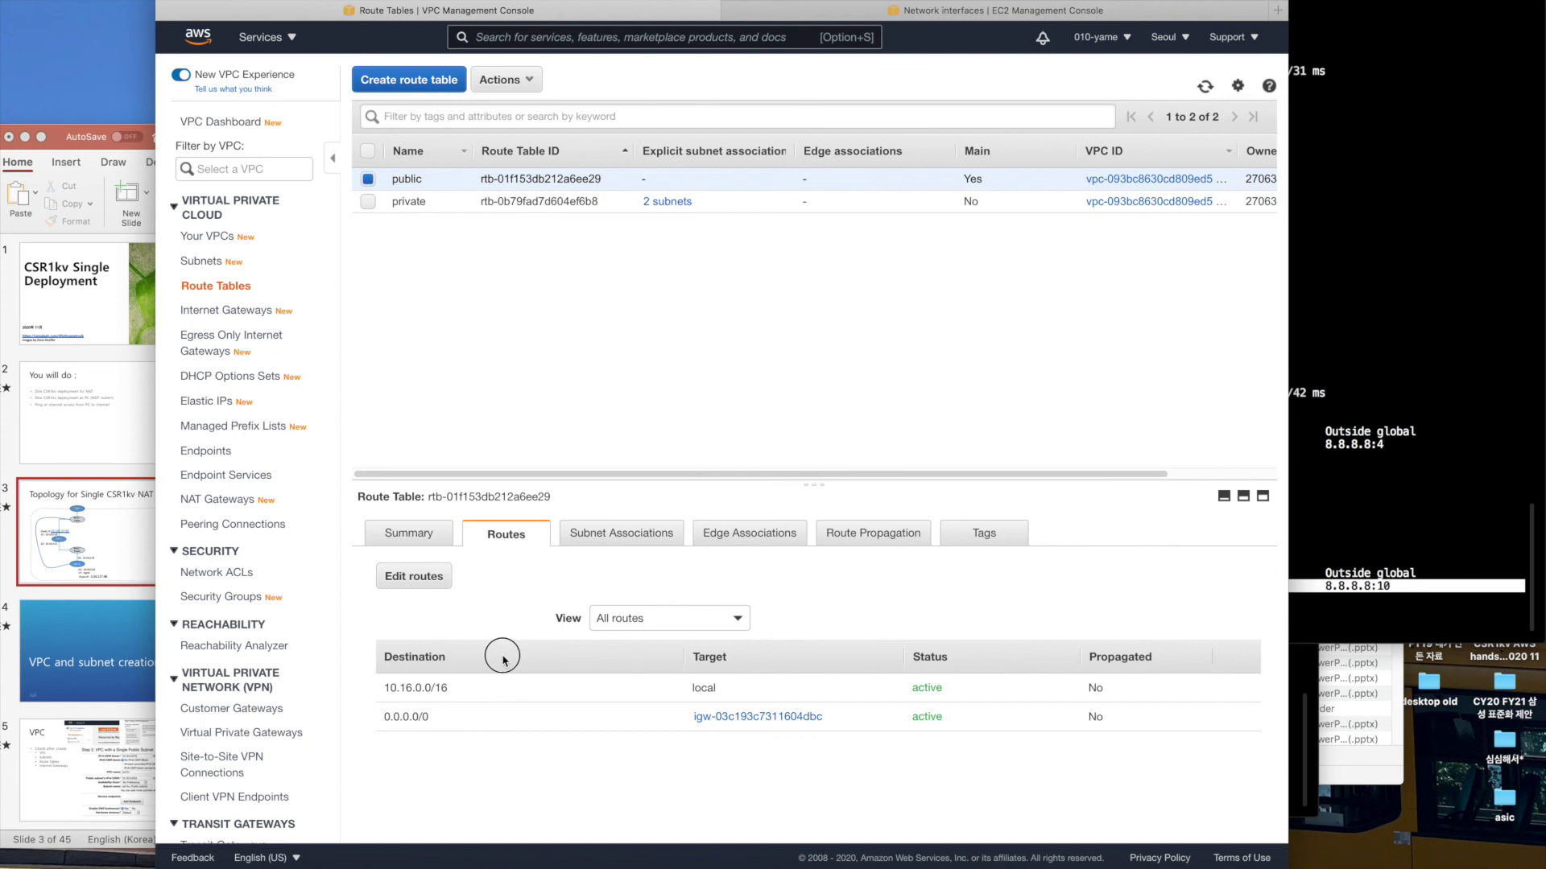
double_click(415, 717)
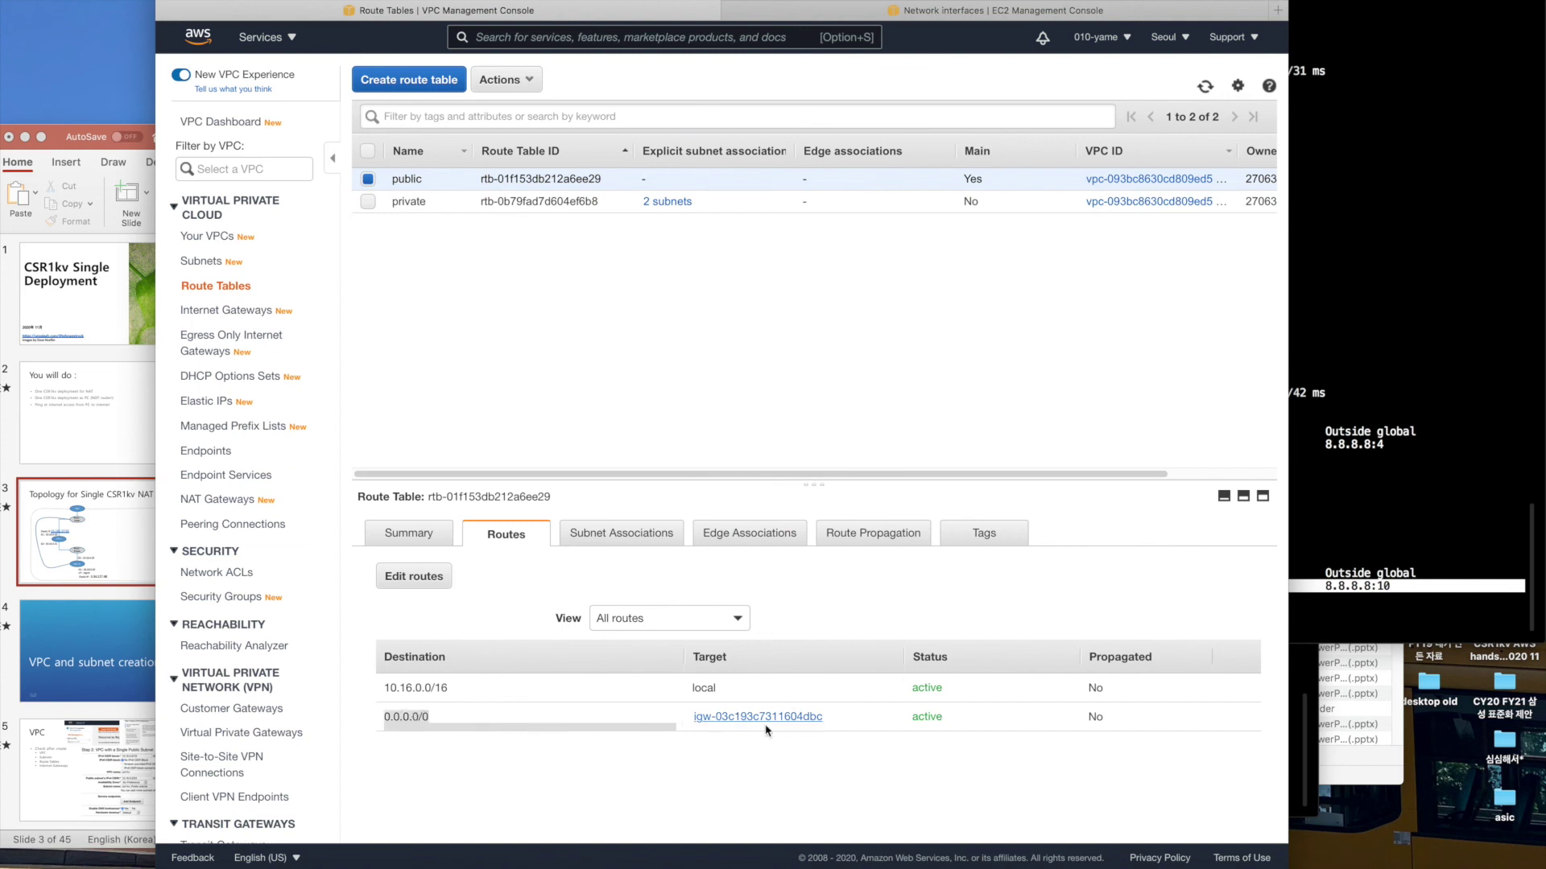
left_click(410, 201)
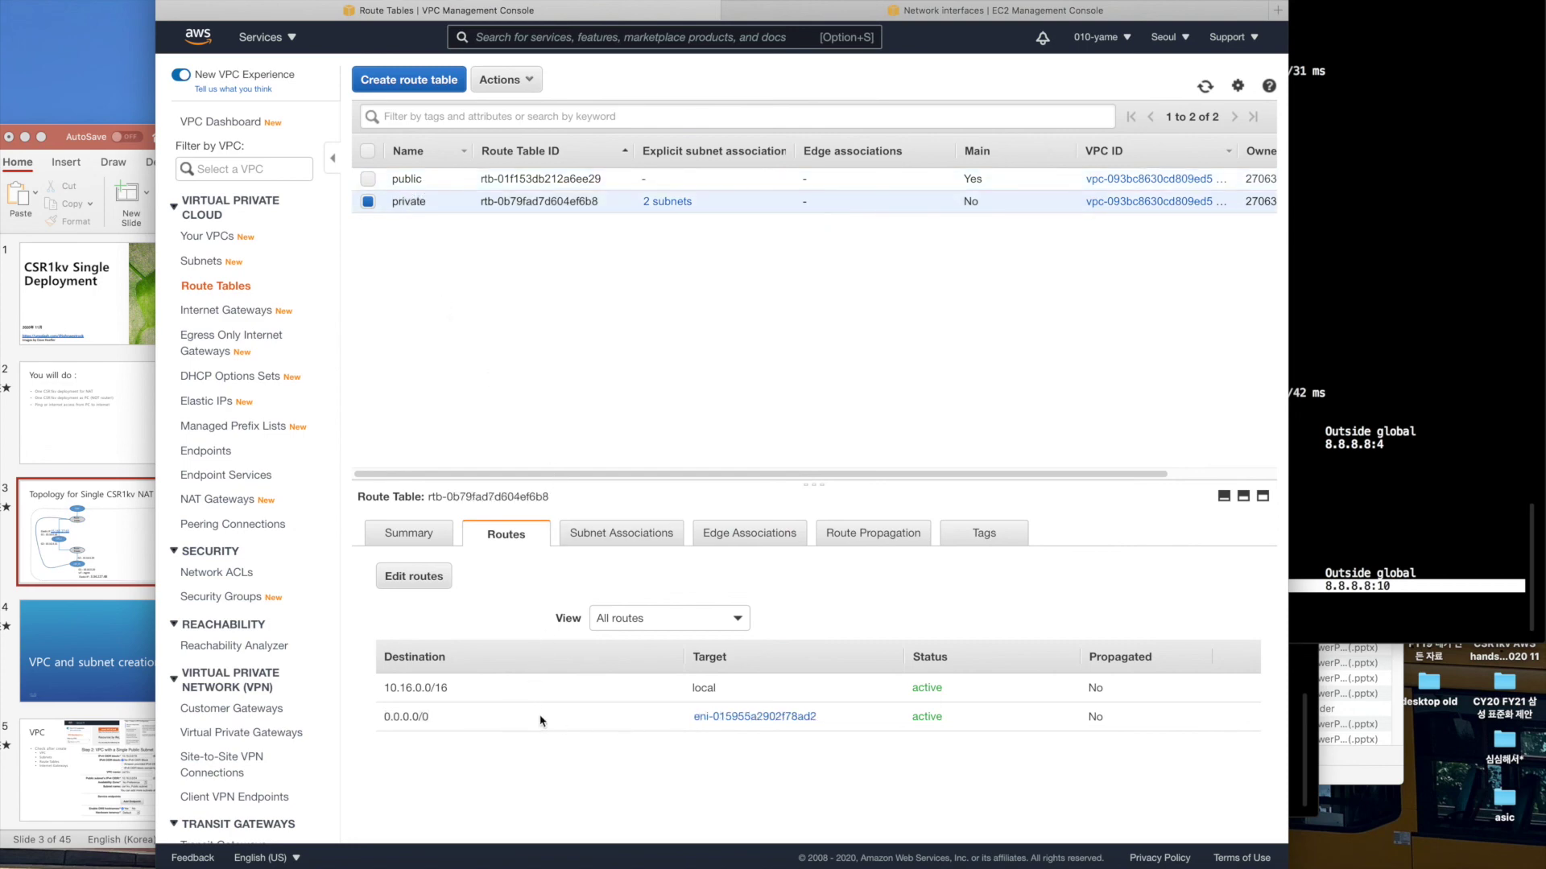
double_click(441, 724)
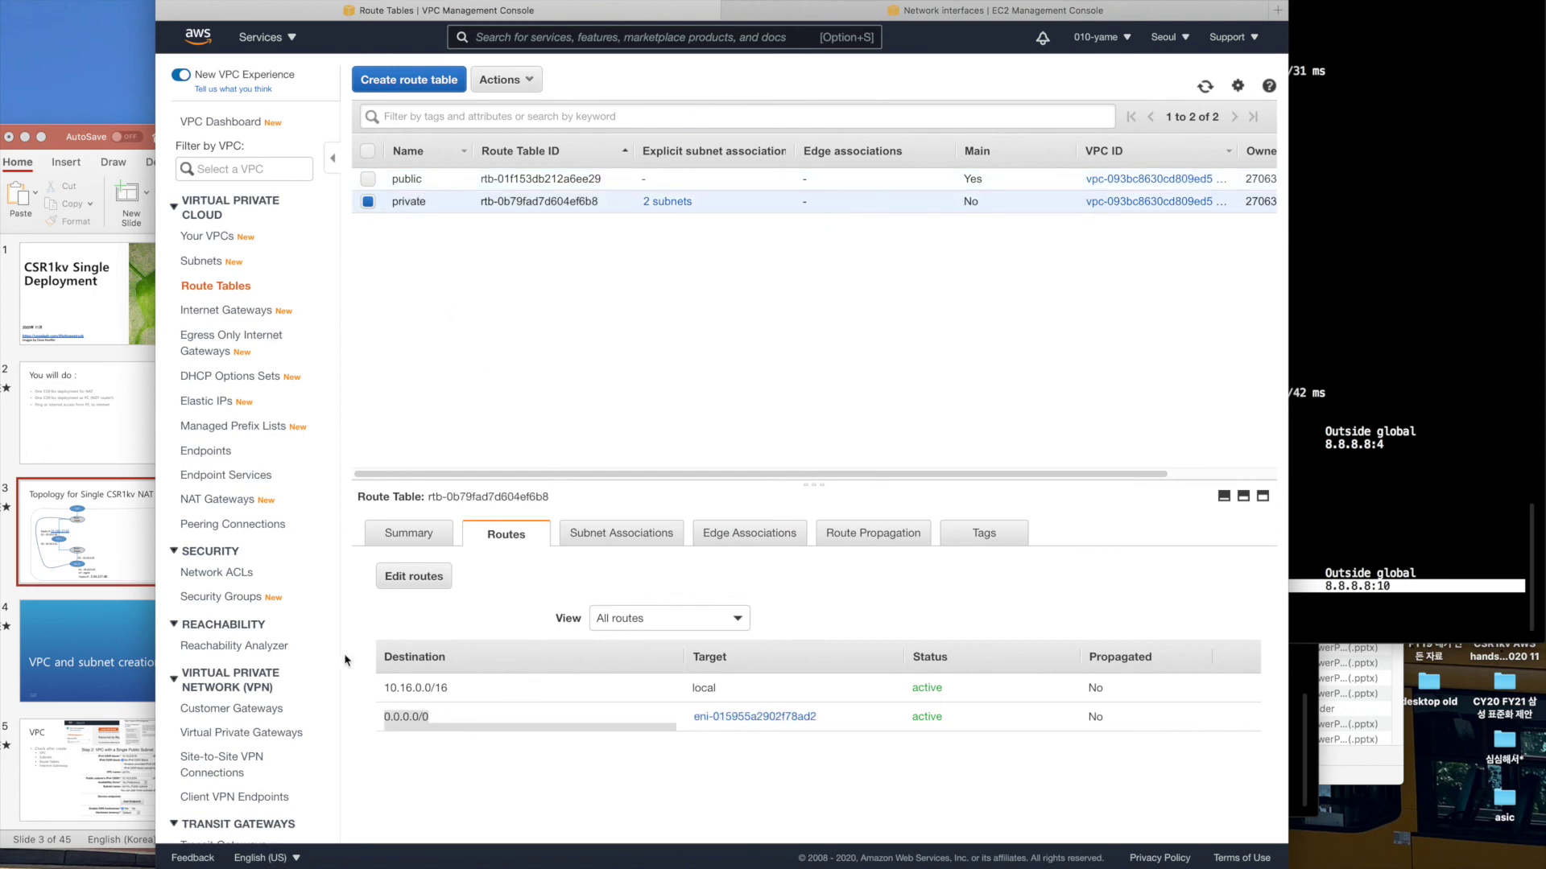
Compare the private route table with the topology slide and check which subnets are associated with it.
left_click(159, 555)
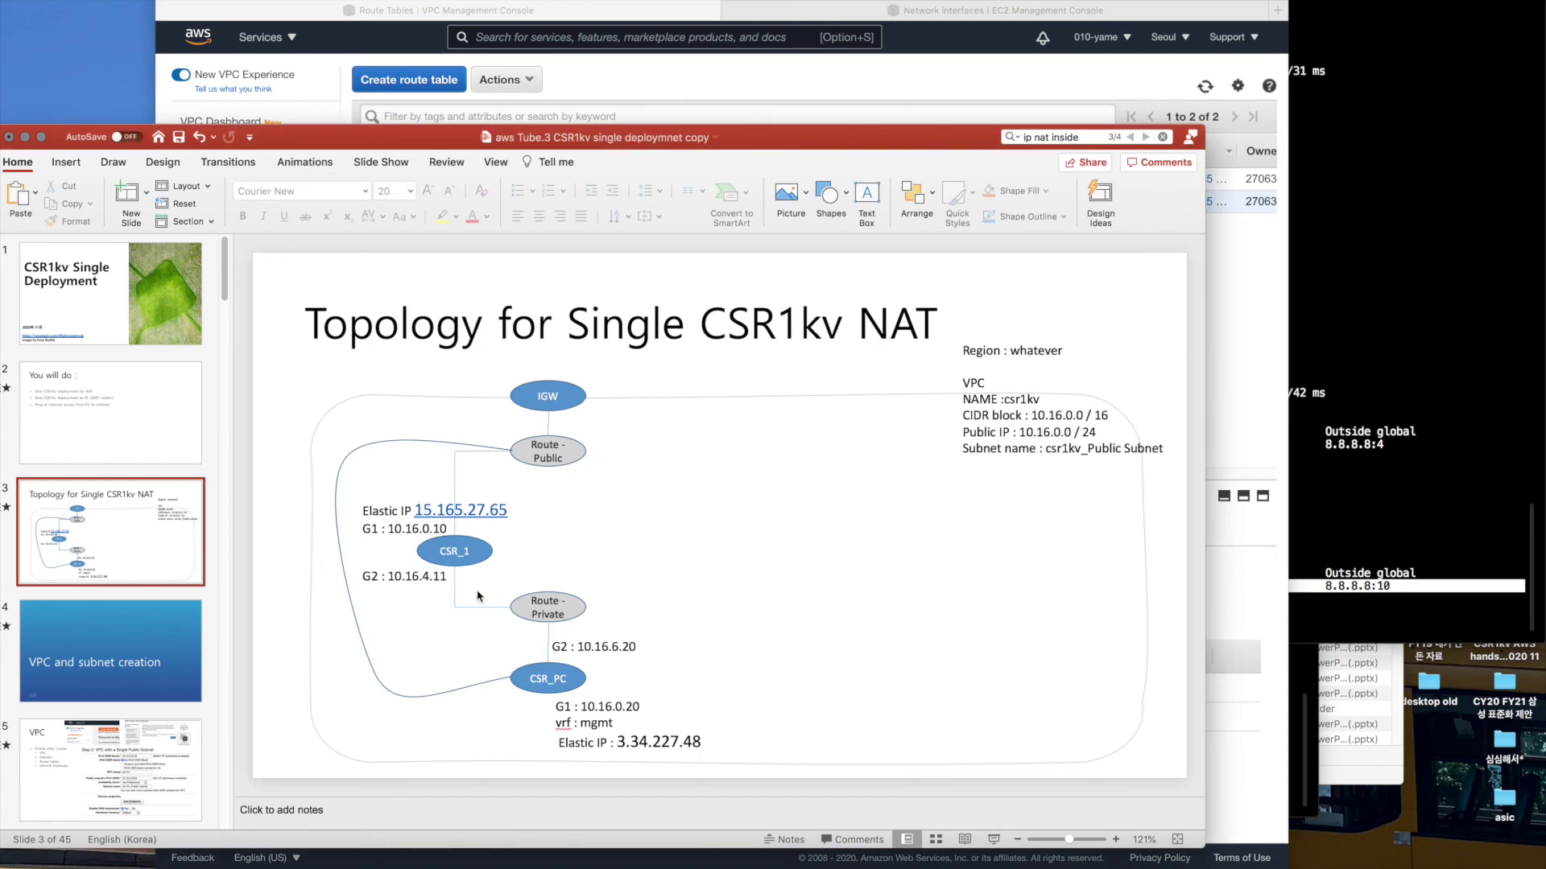
left_click(383, 4)
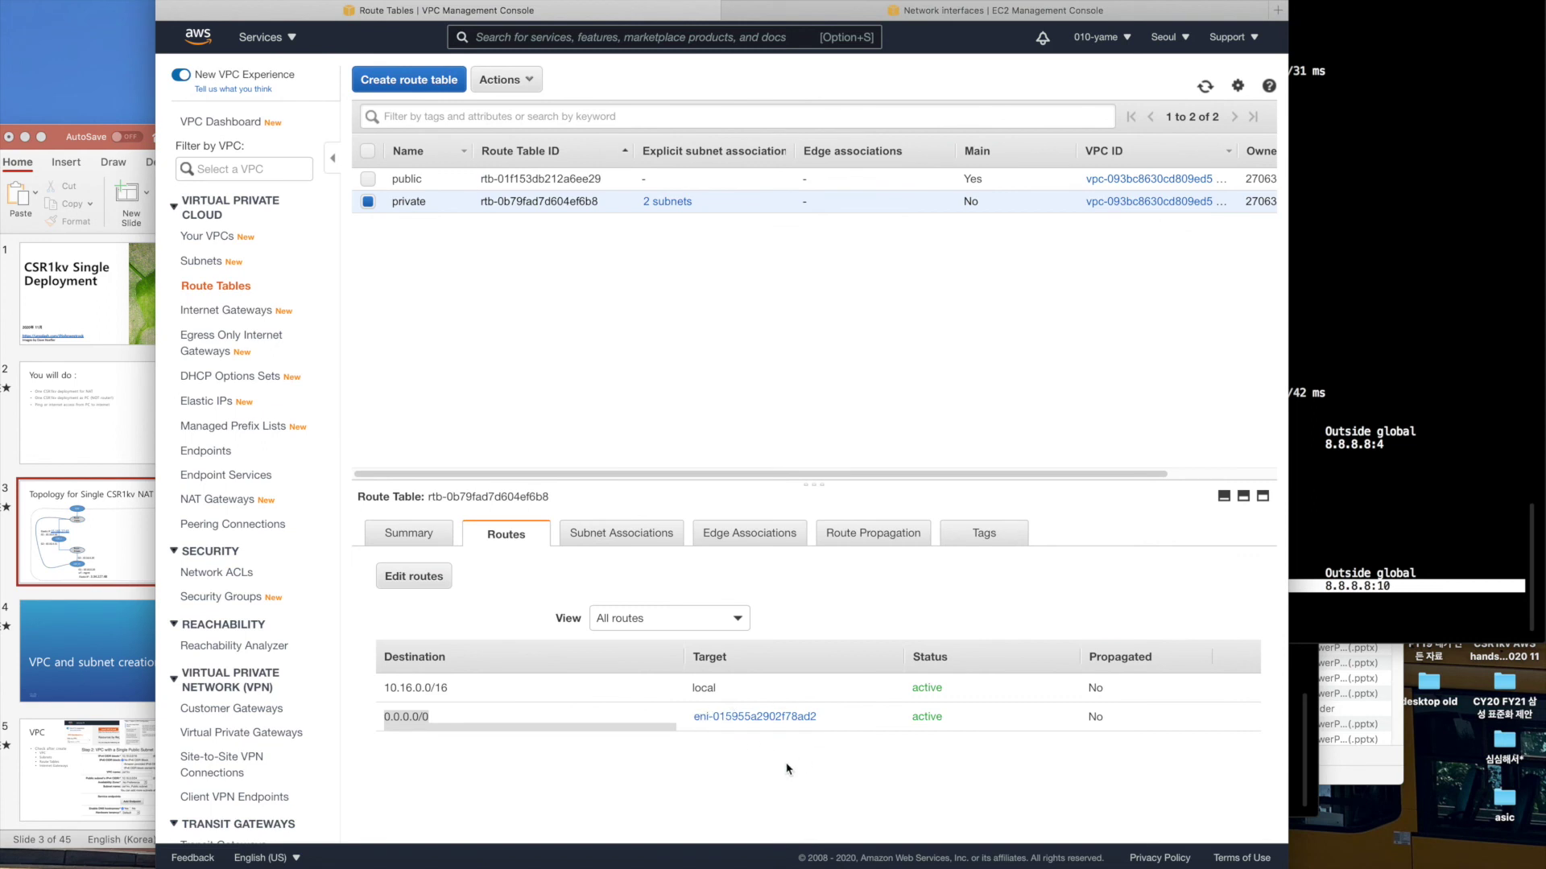
left_click(616, 534)
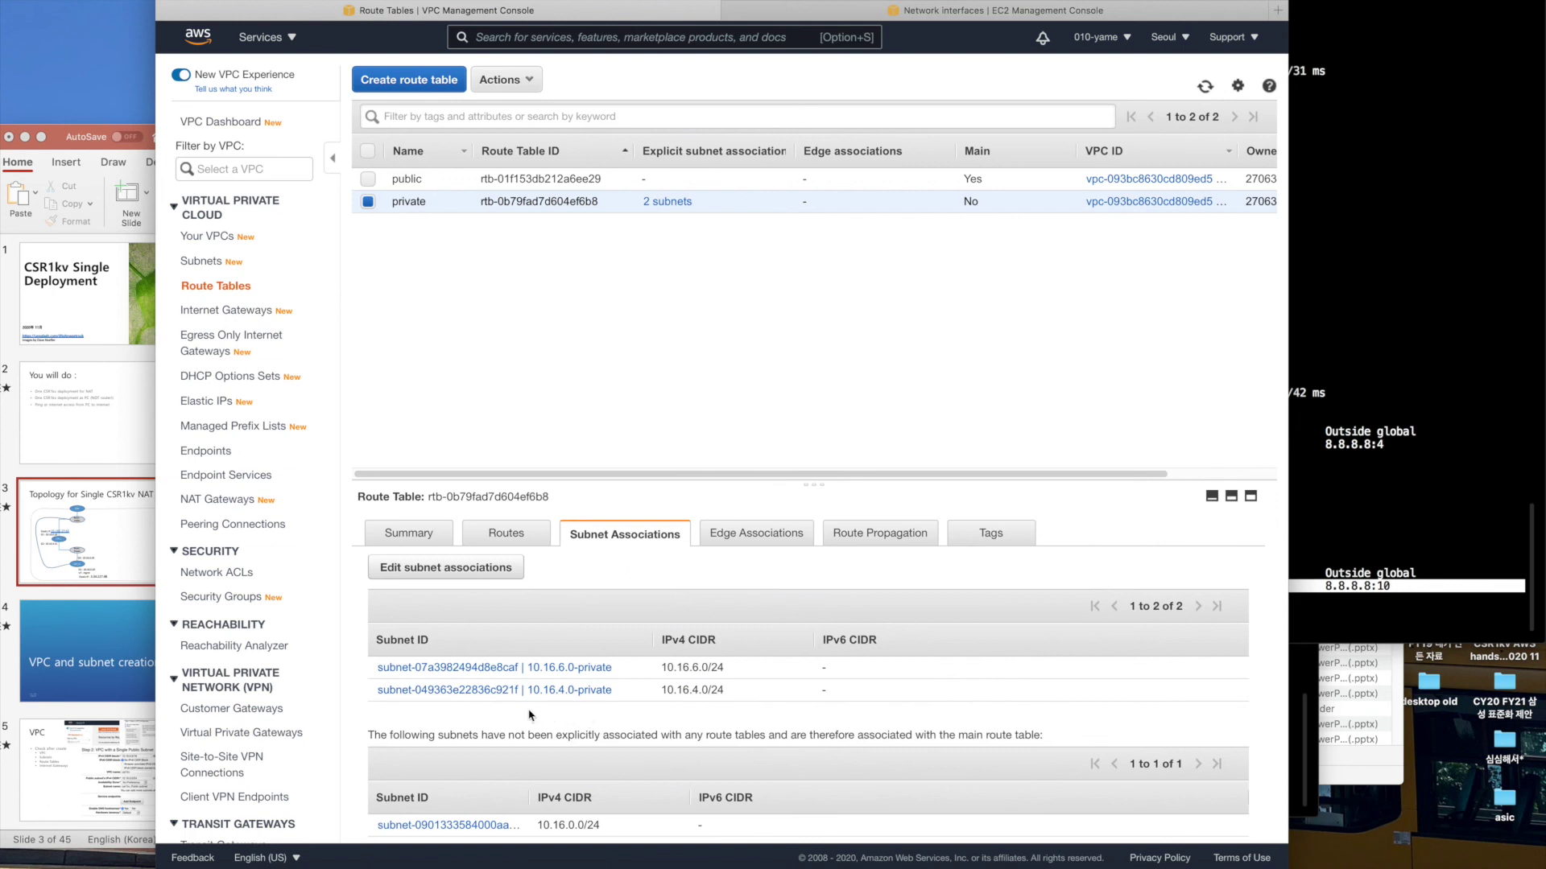
Review the Elastic IP entries for csr1 and csr-pc and return to the EC2 network interfaces page.
left_click(215, 402)
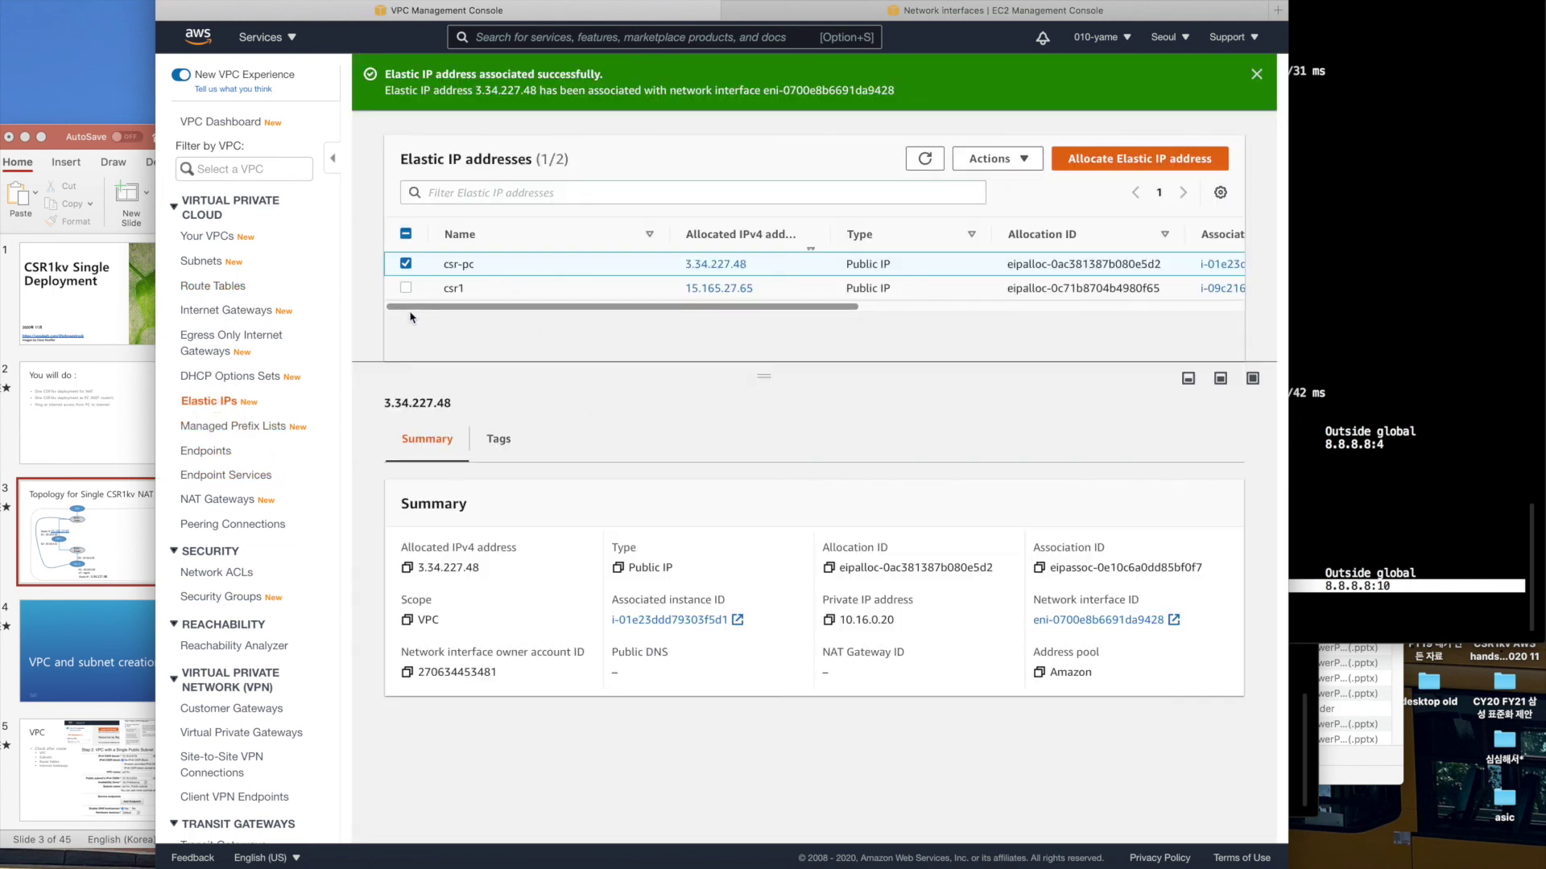
left_click(460, 288)
left_click(461, 266)
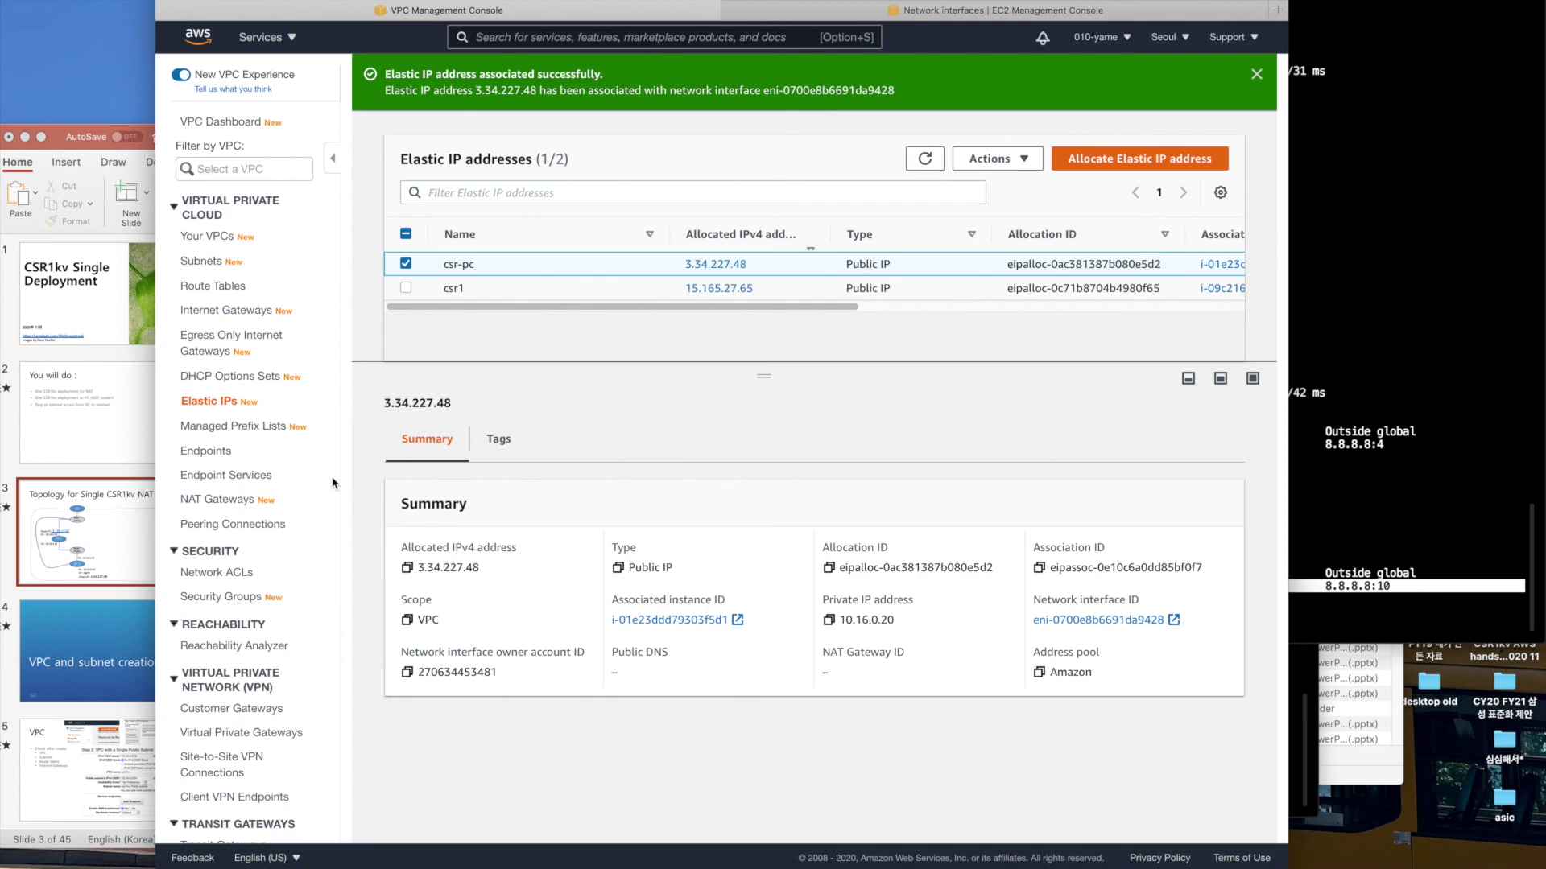
left_click(870, 14)
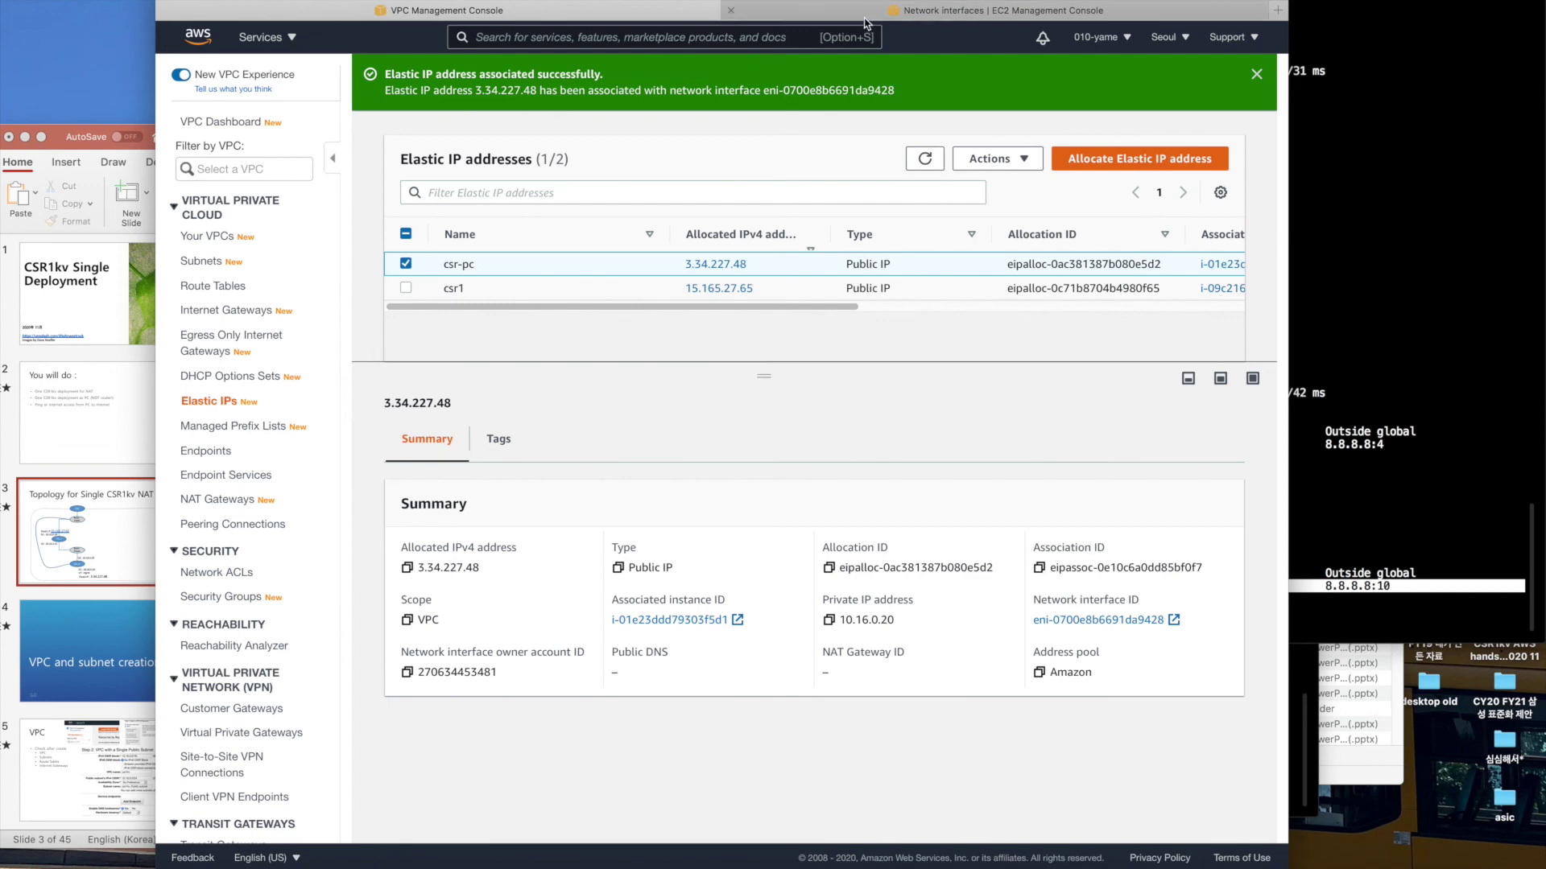
Name the unnamed EC2 instance csr-pc in the instances list.
left_click(221, 244)
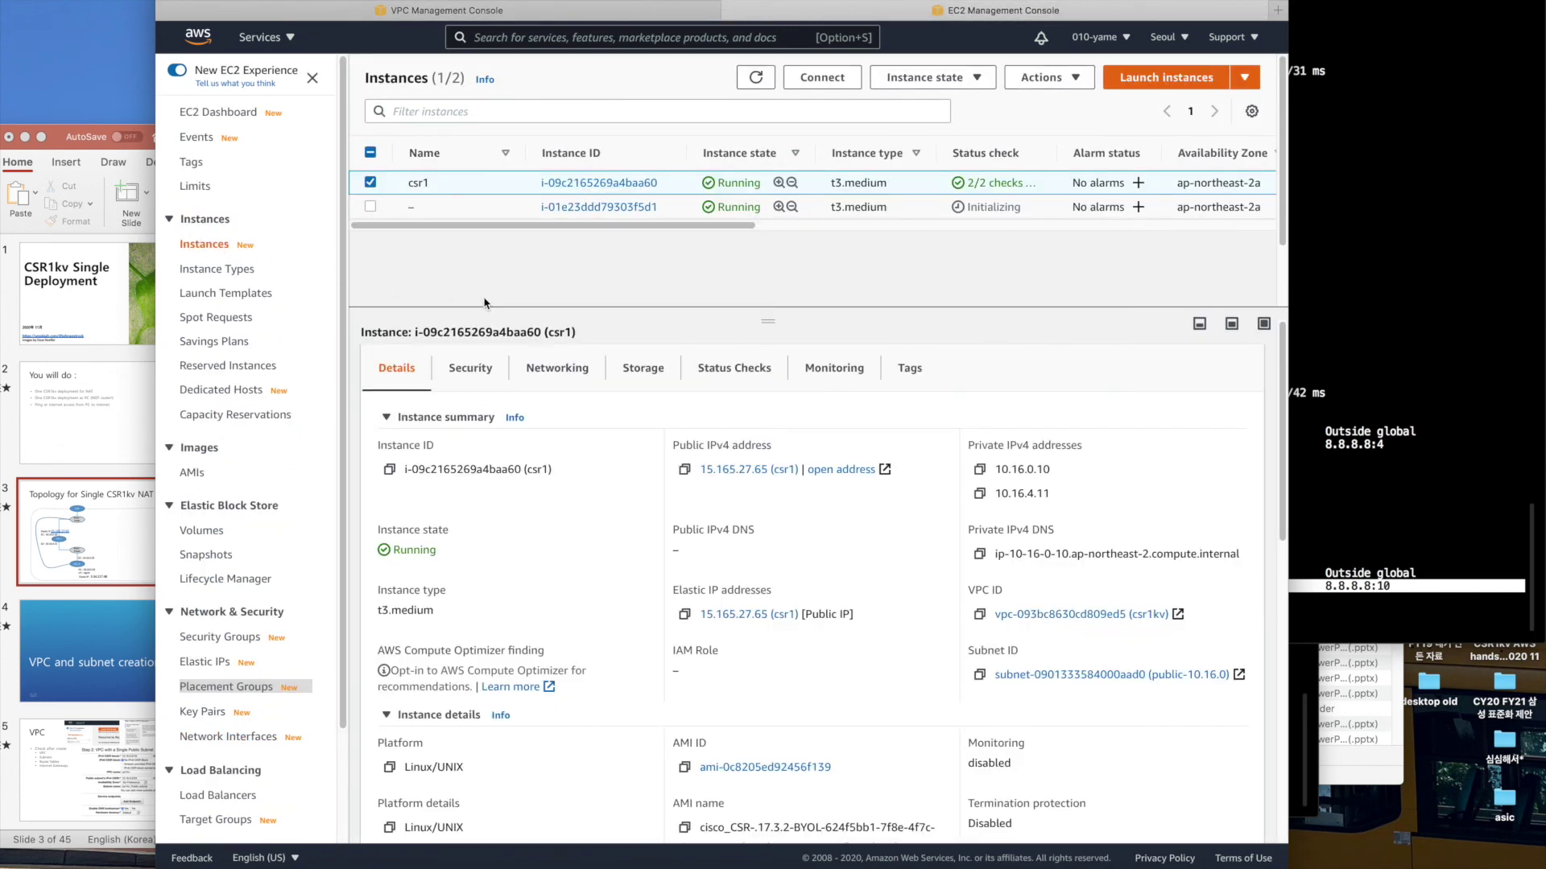
left_click(425, 208)
type("csr-pc")
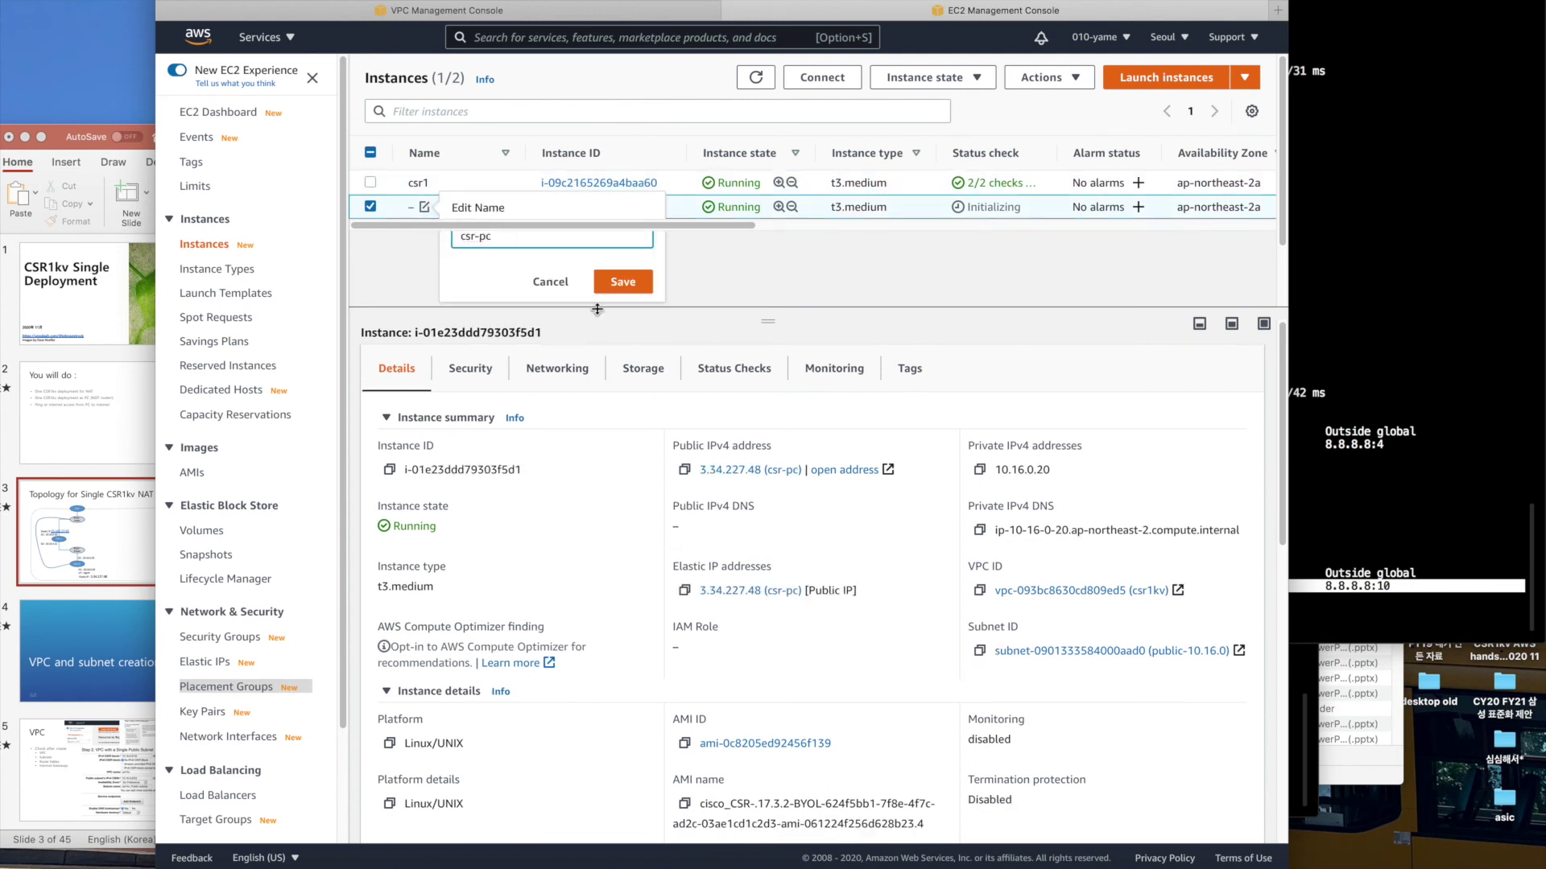
left_click(628, 282)
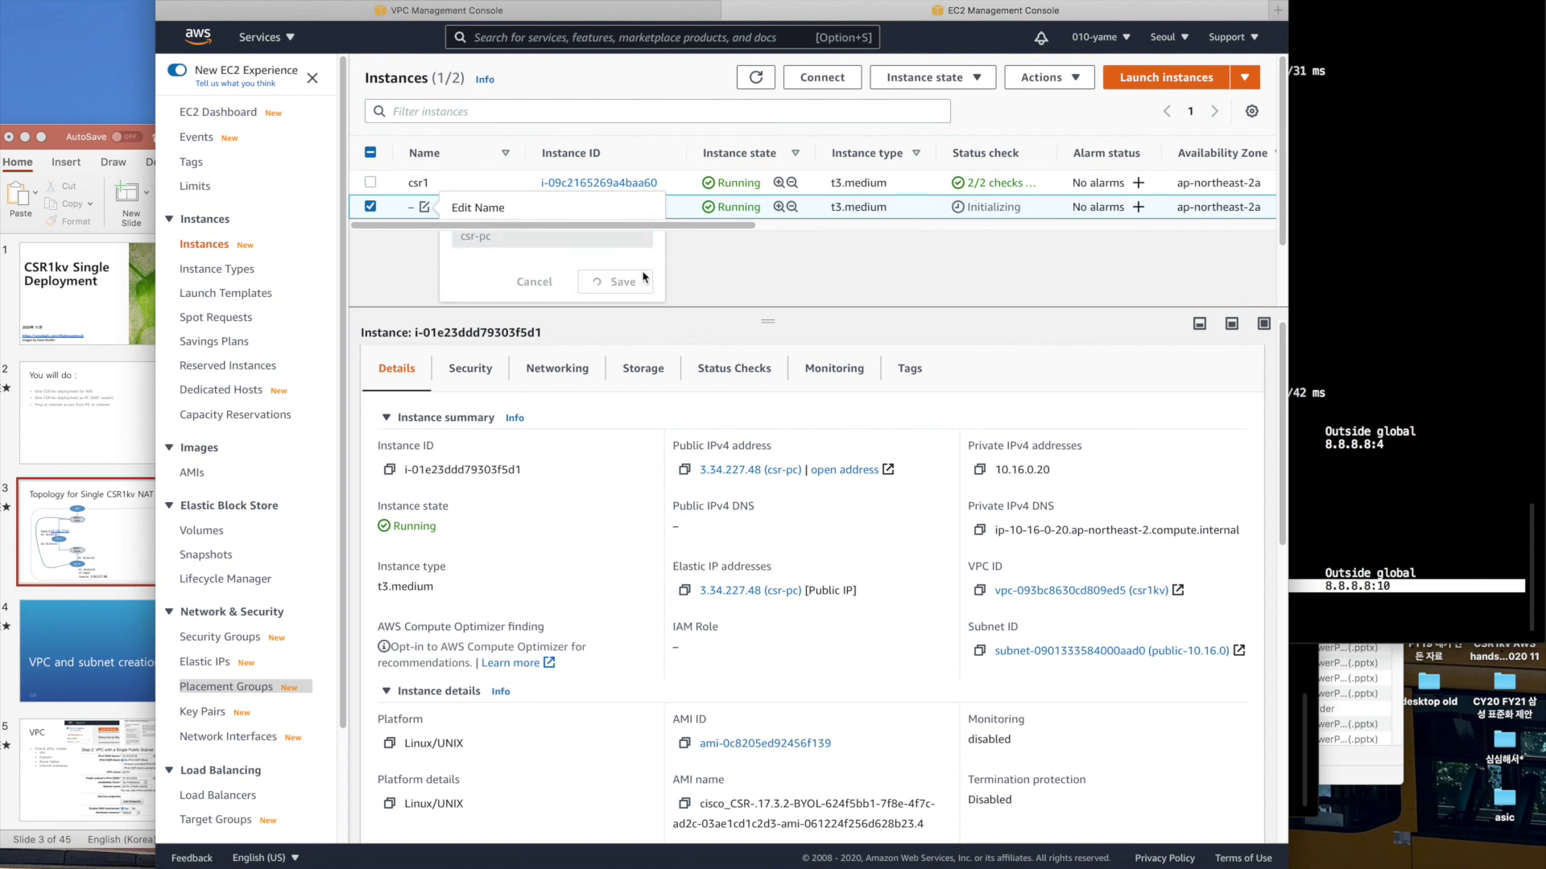
left_click_drag(717, 224, 563, 233)
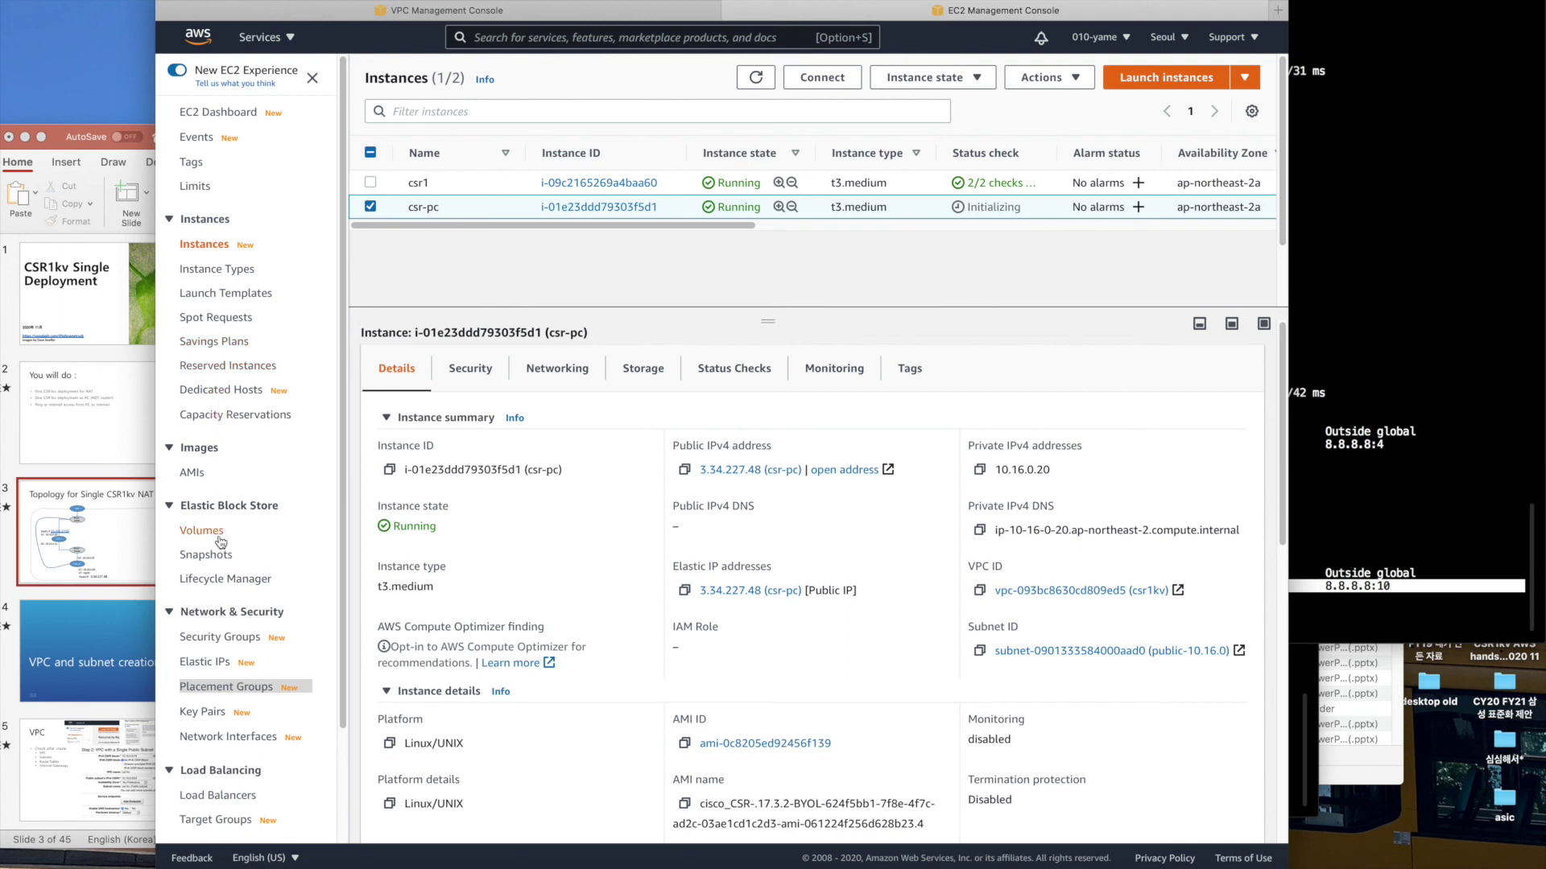
Give the unnamed permit-any security group the name permit-any and deselect it.
left_click(236, 638)
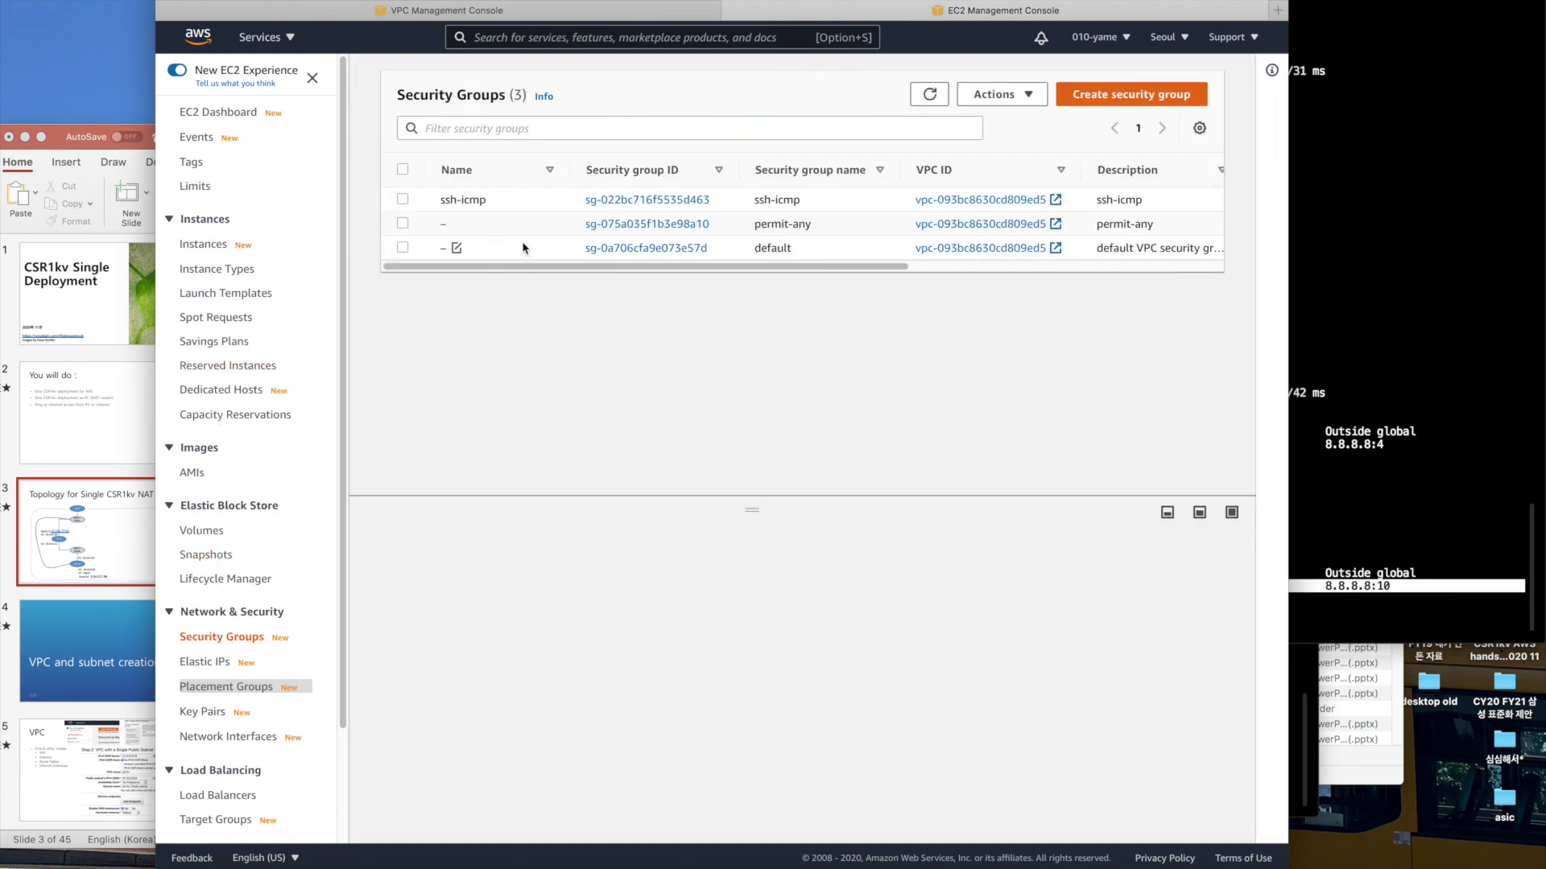
left_click(455, 224)
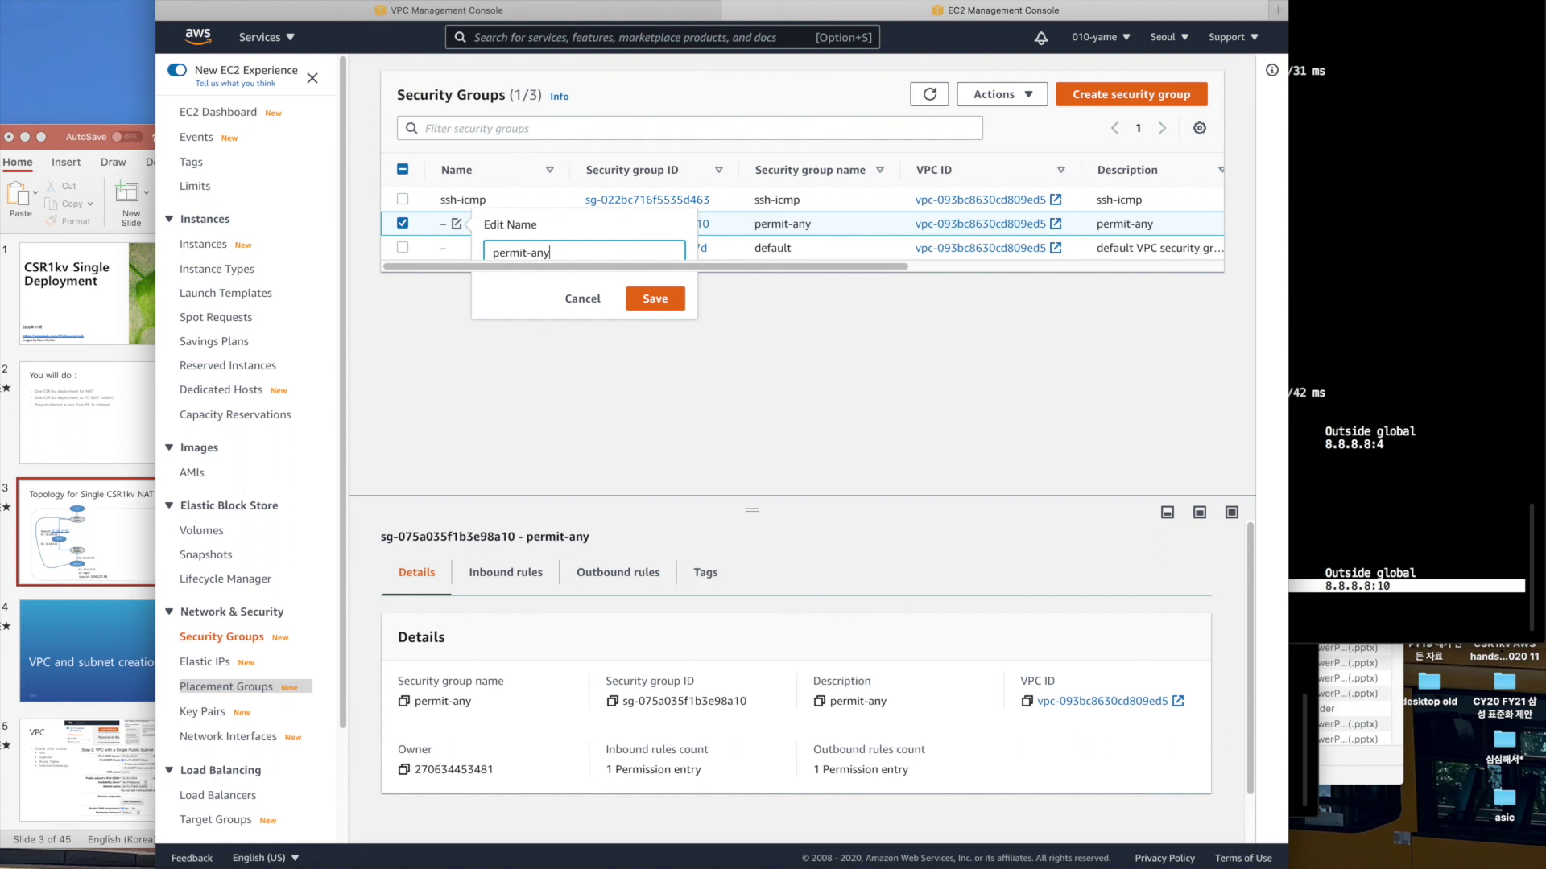
left_click(655, 299)
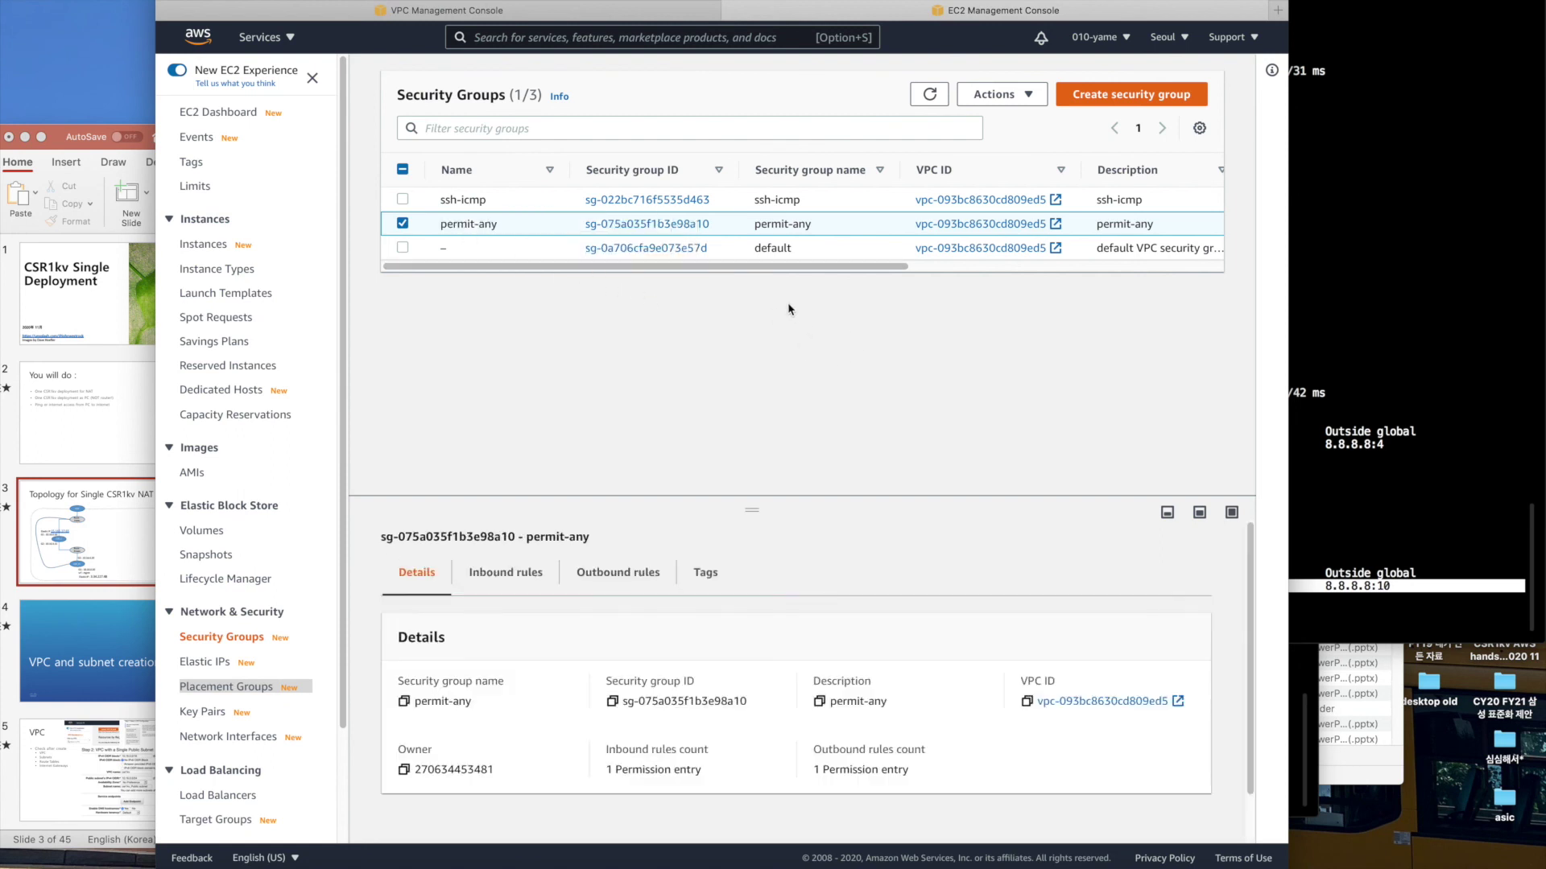
left_click(404, 225)
Review the EC2 key pairs, then the details and IP addresses of the csr_pc_private network interface.
left_click(207, 714)
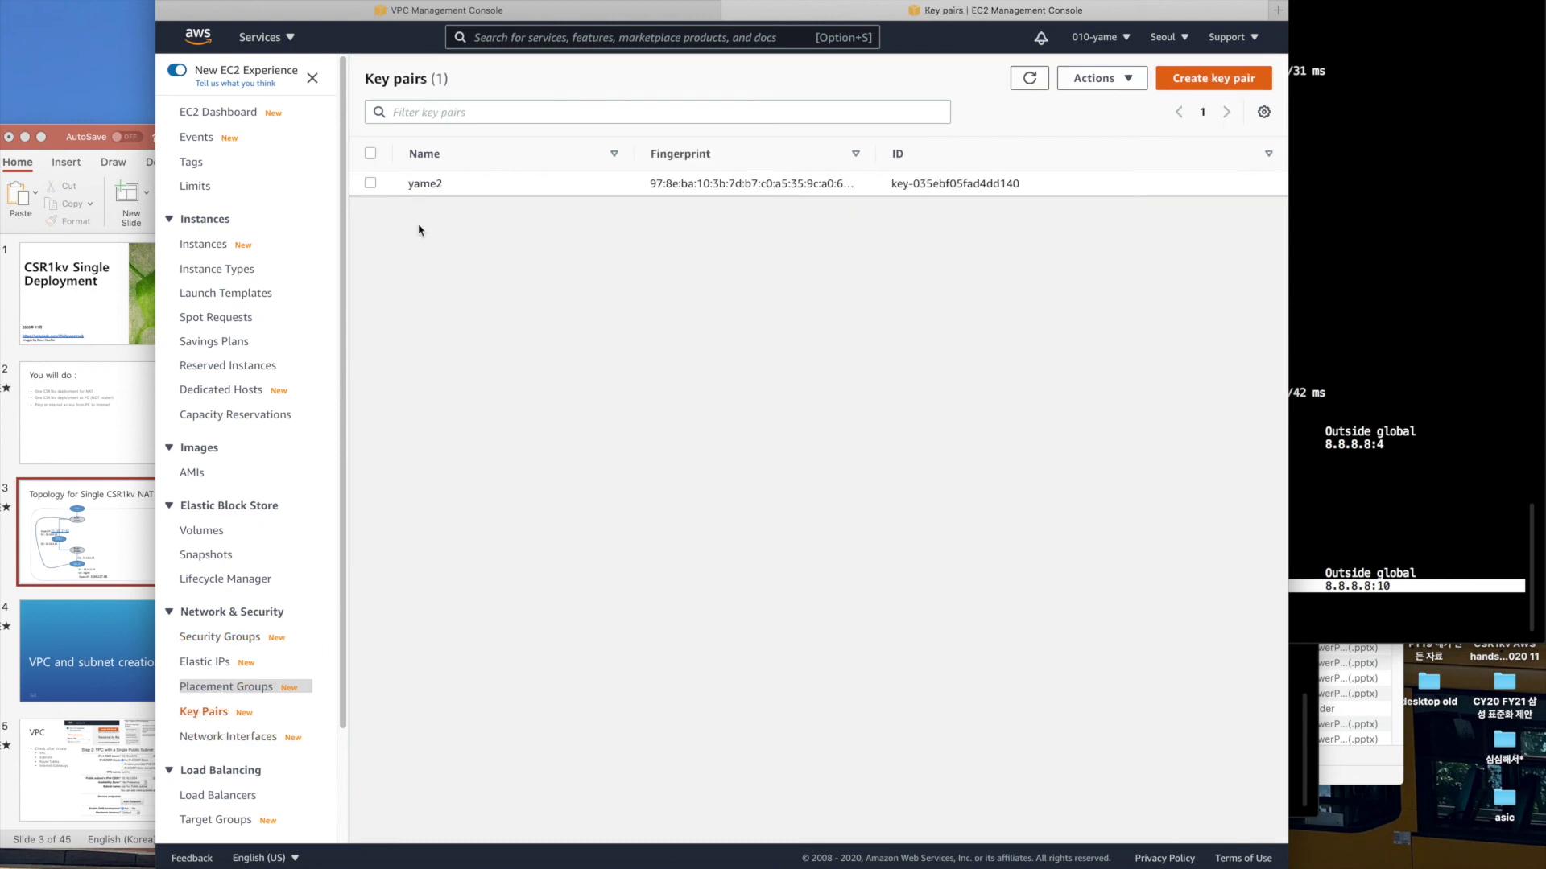
left_click(236, 737)
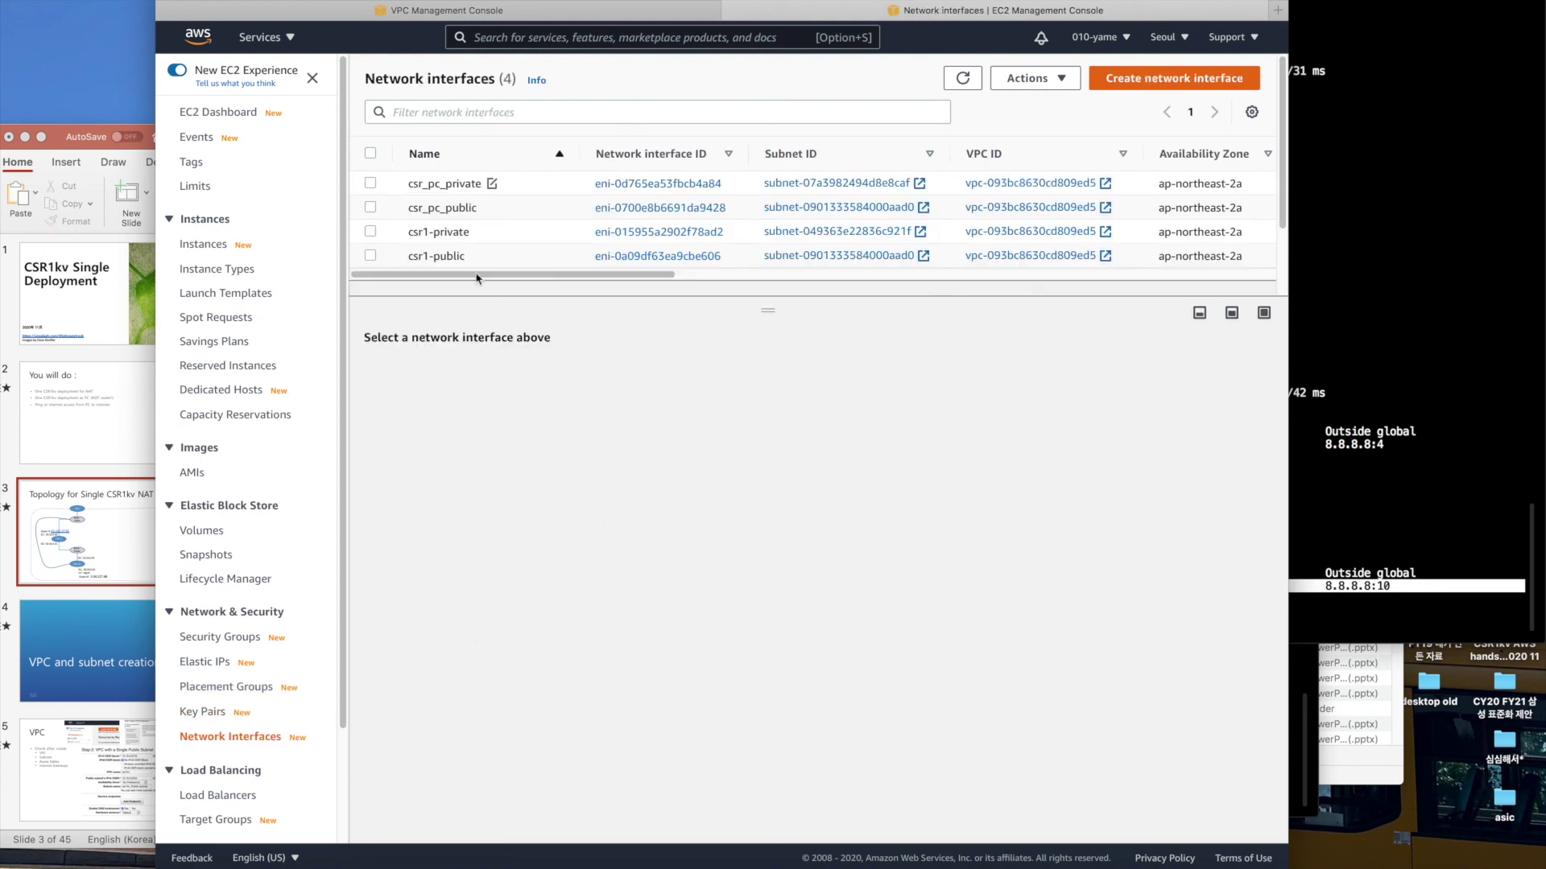
left_click(371, 185)
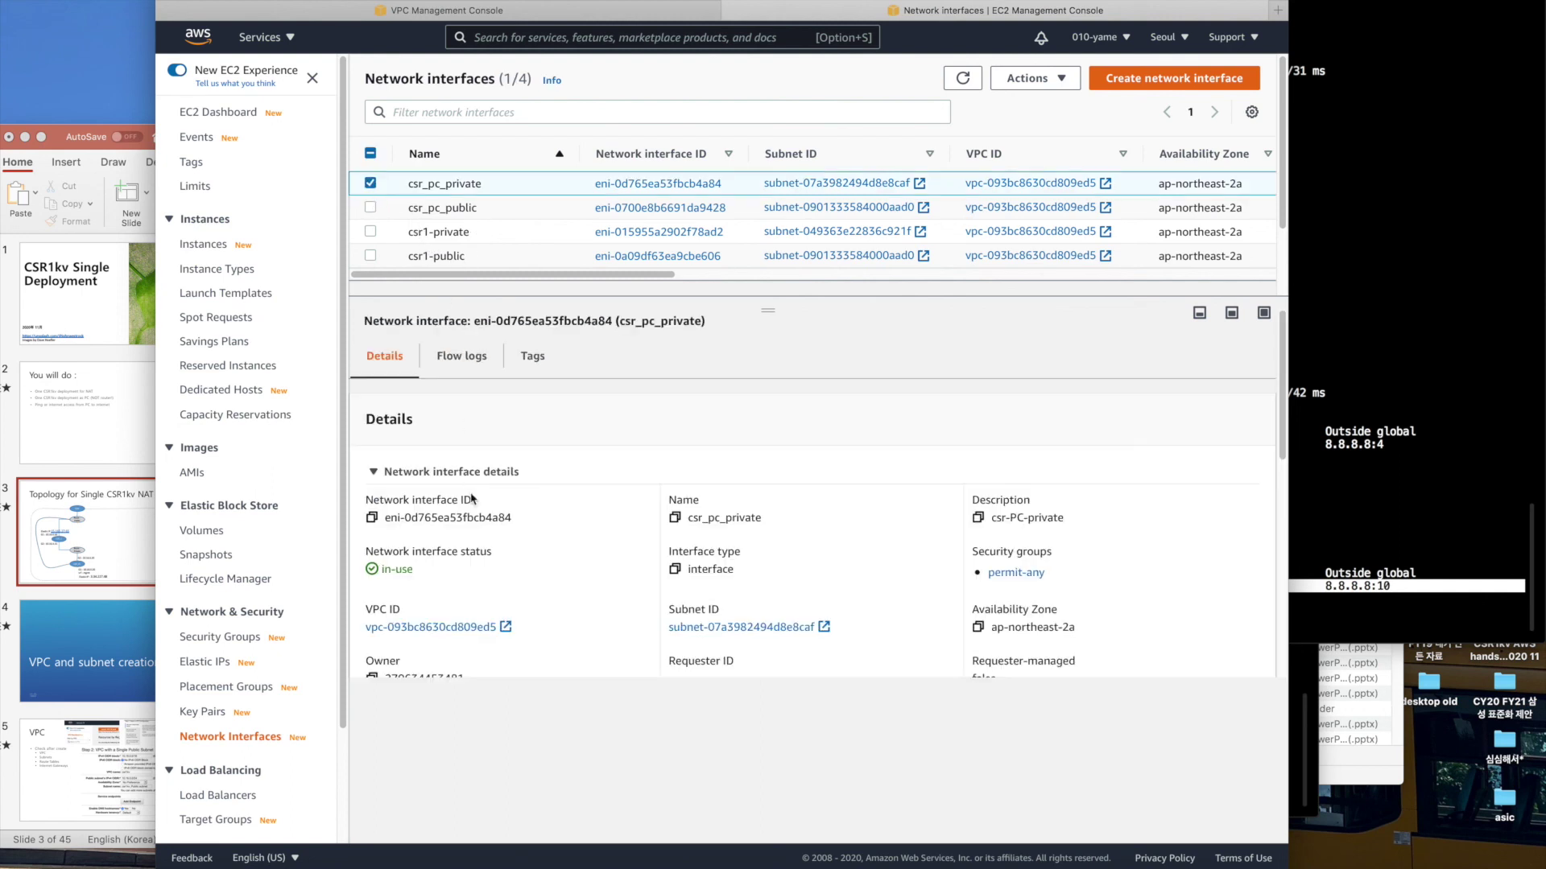
scroll(473, 521, "down", 1)
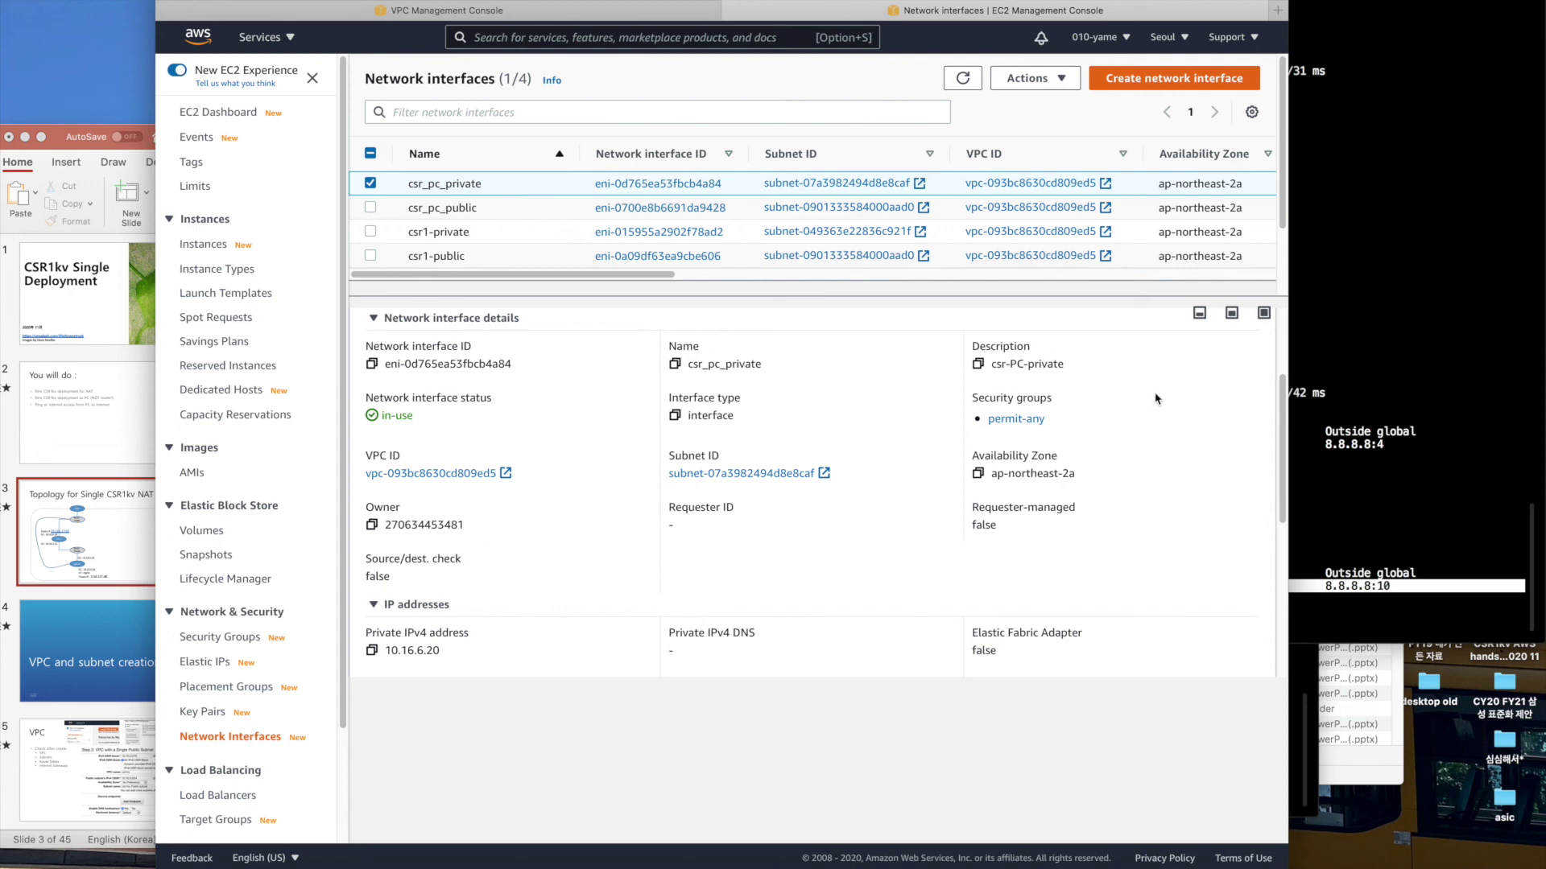
Switch to the csr-pc terminal session and examine the GigabitEthernet1 and GigabitEthernet2 sections of its running configuration.
left_click(1339, 478)
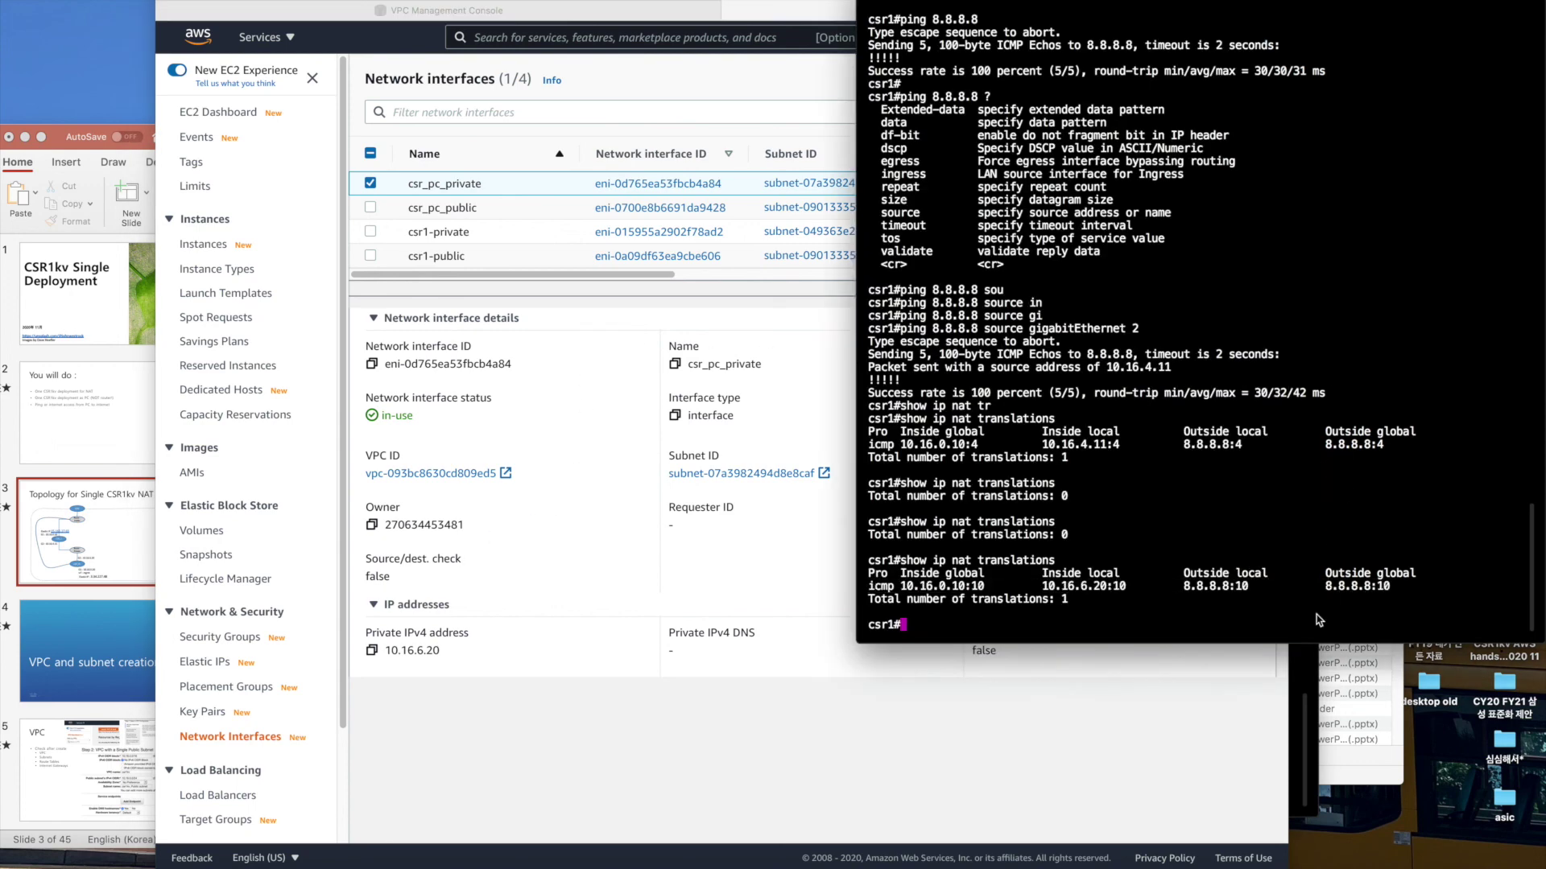
left_click(1304, 716)
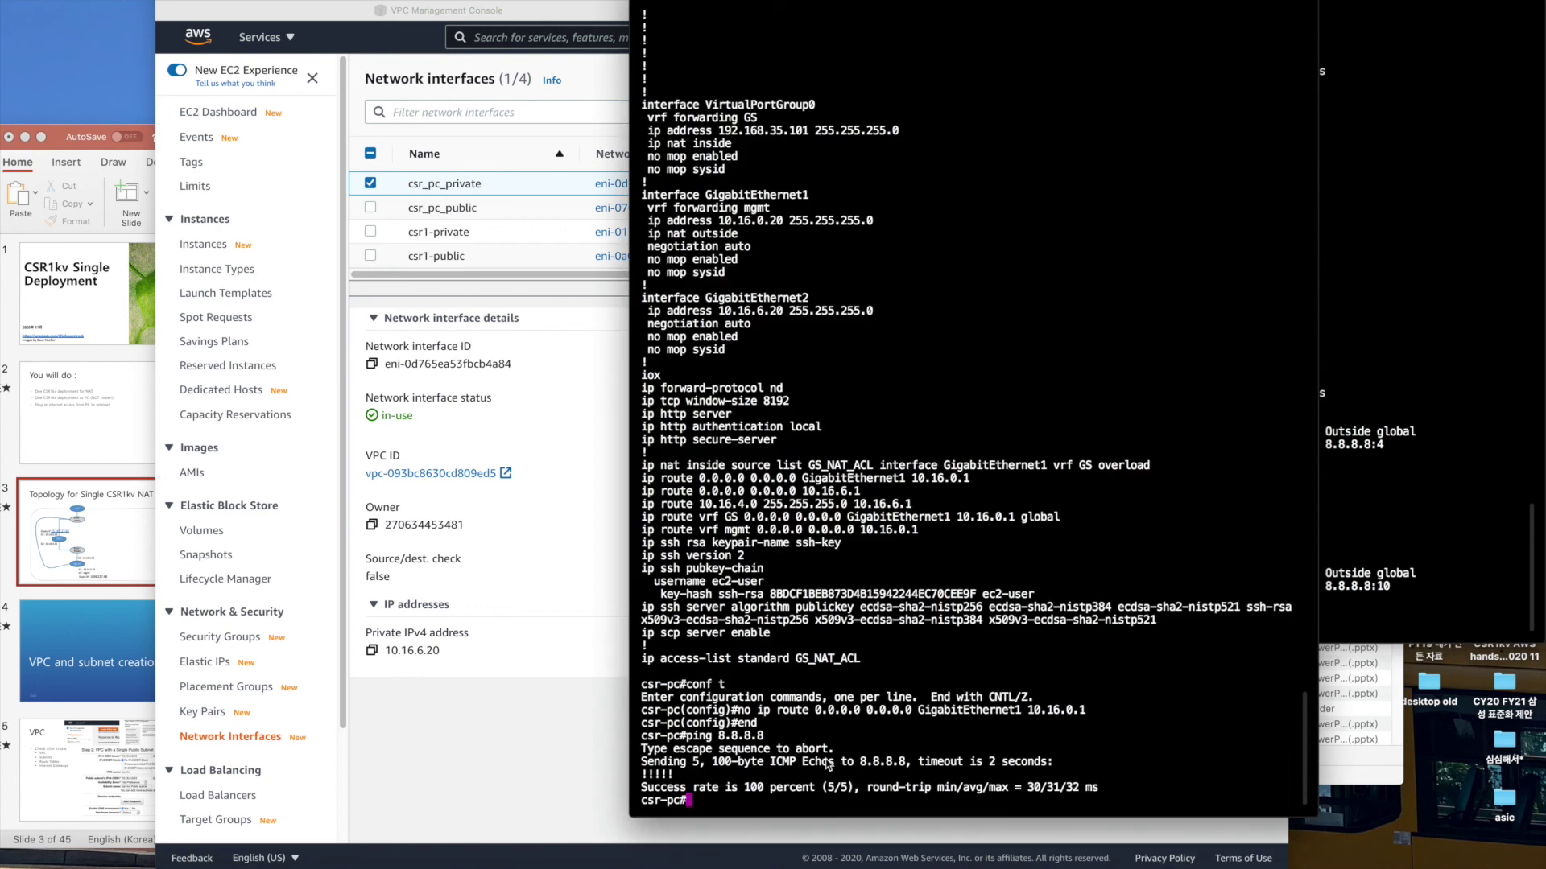
triple_click(668, 804)
triple_click(723, 799)
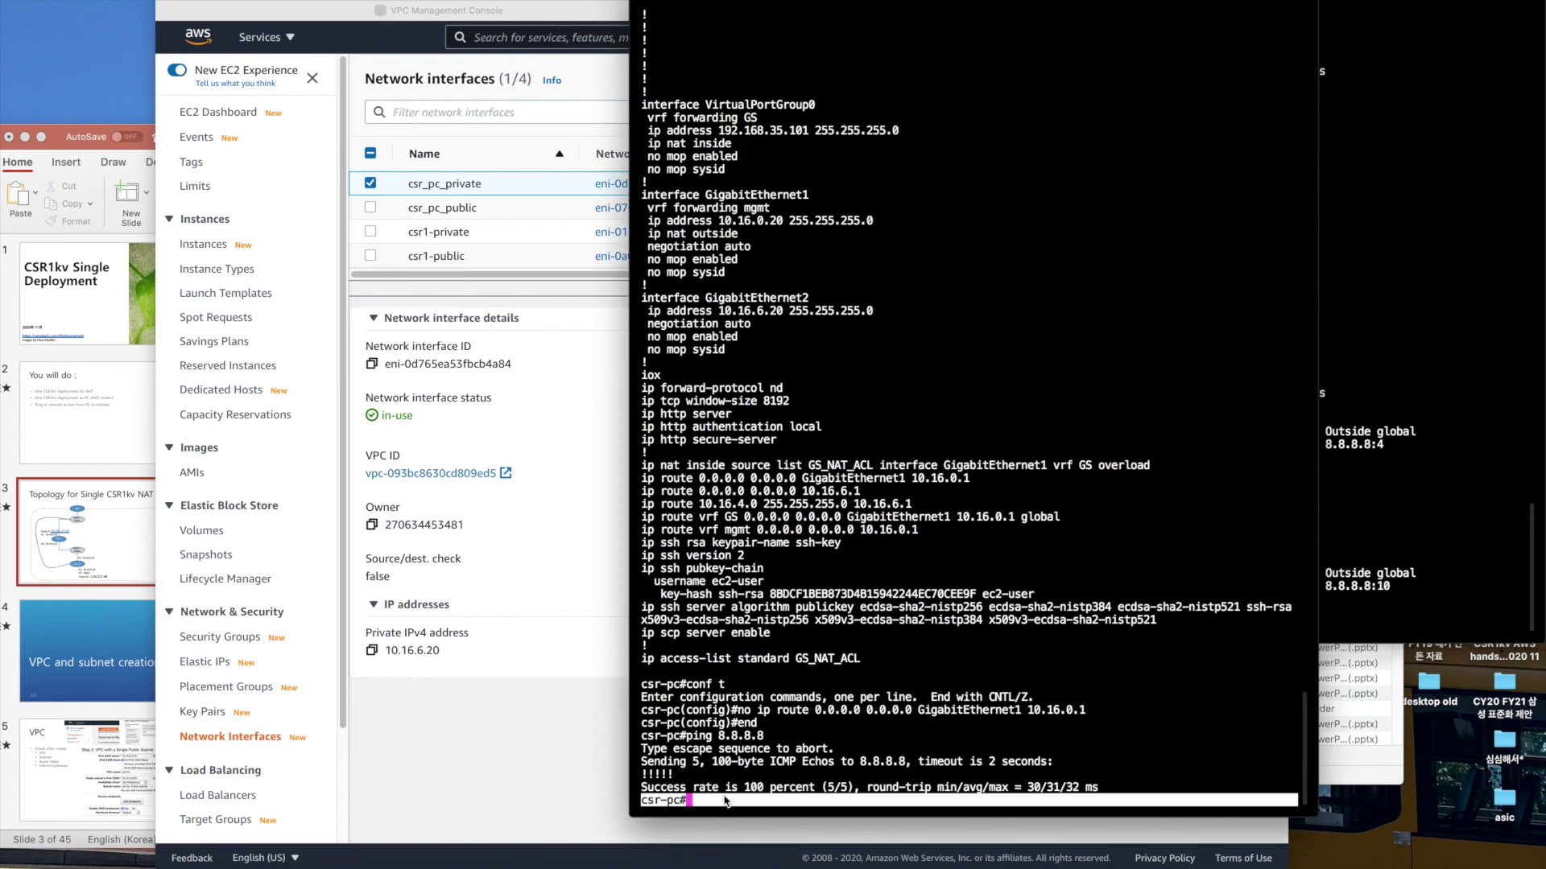
left_click(724, 800)
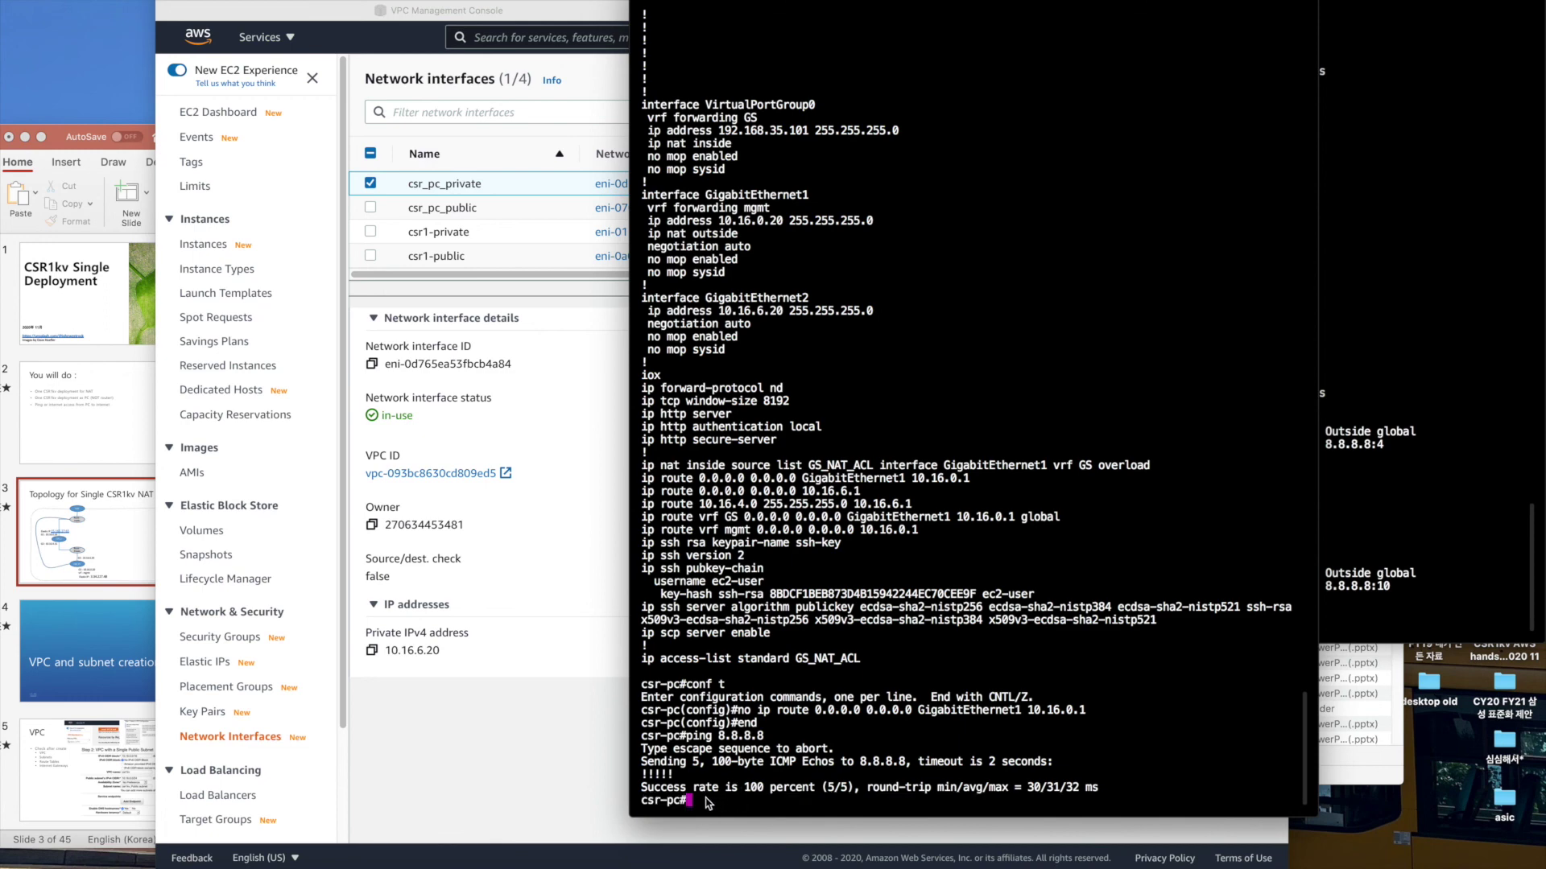
left_click_drag(690, 800, 633, 800)
left_click(686, 801)
left_click_drag(689, 189, 646, 196)
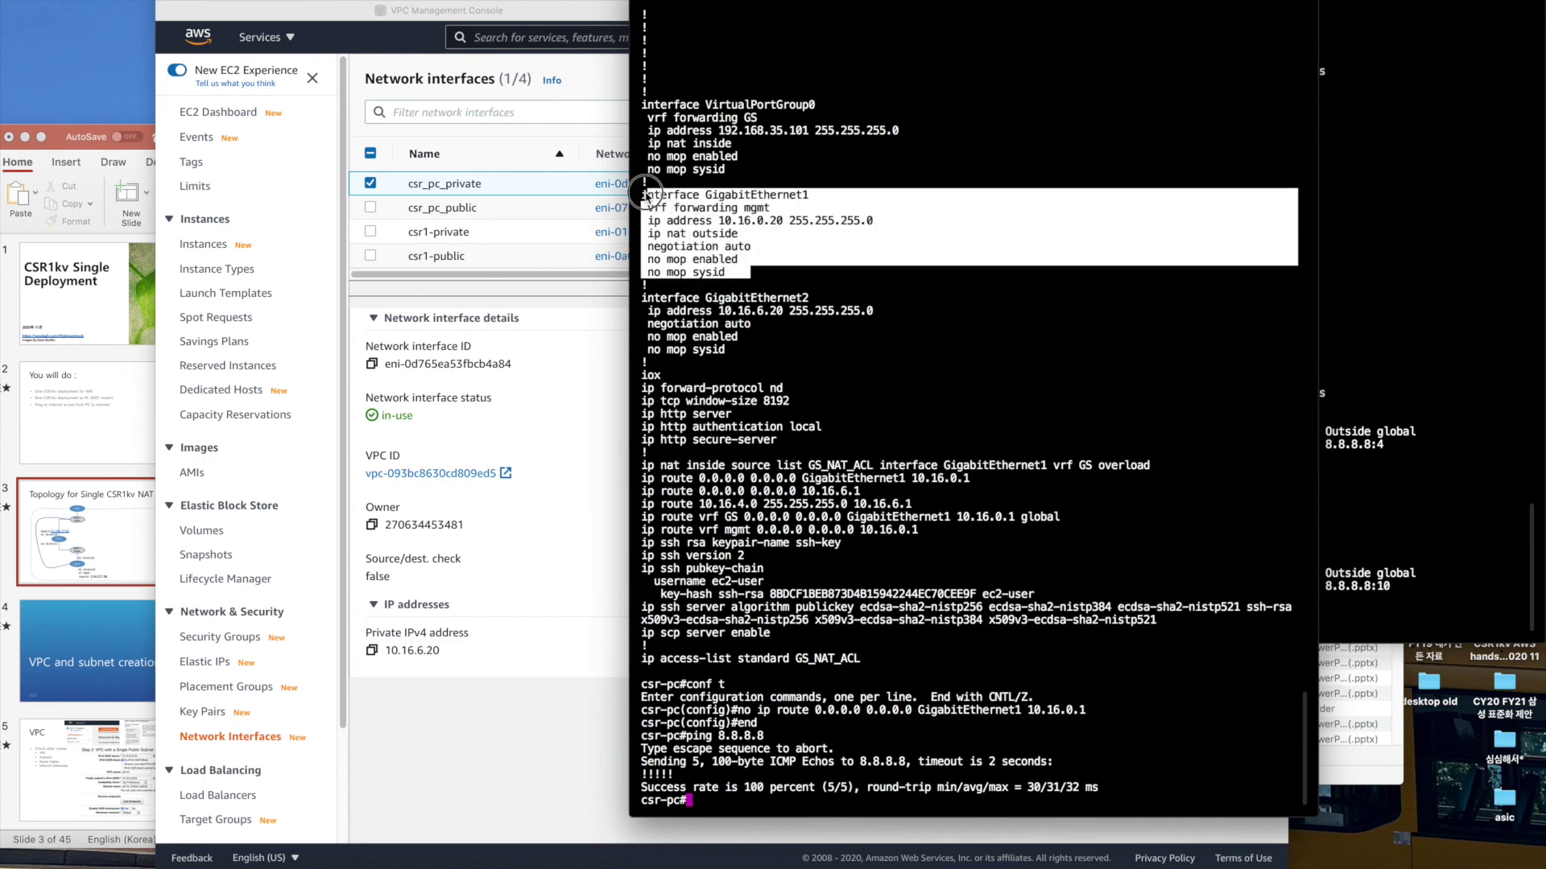
left_click(679, 223)
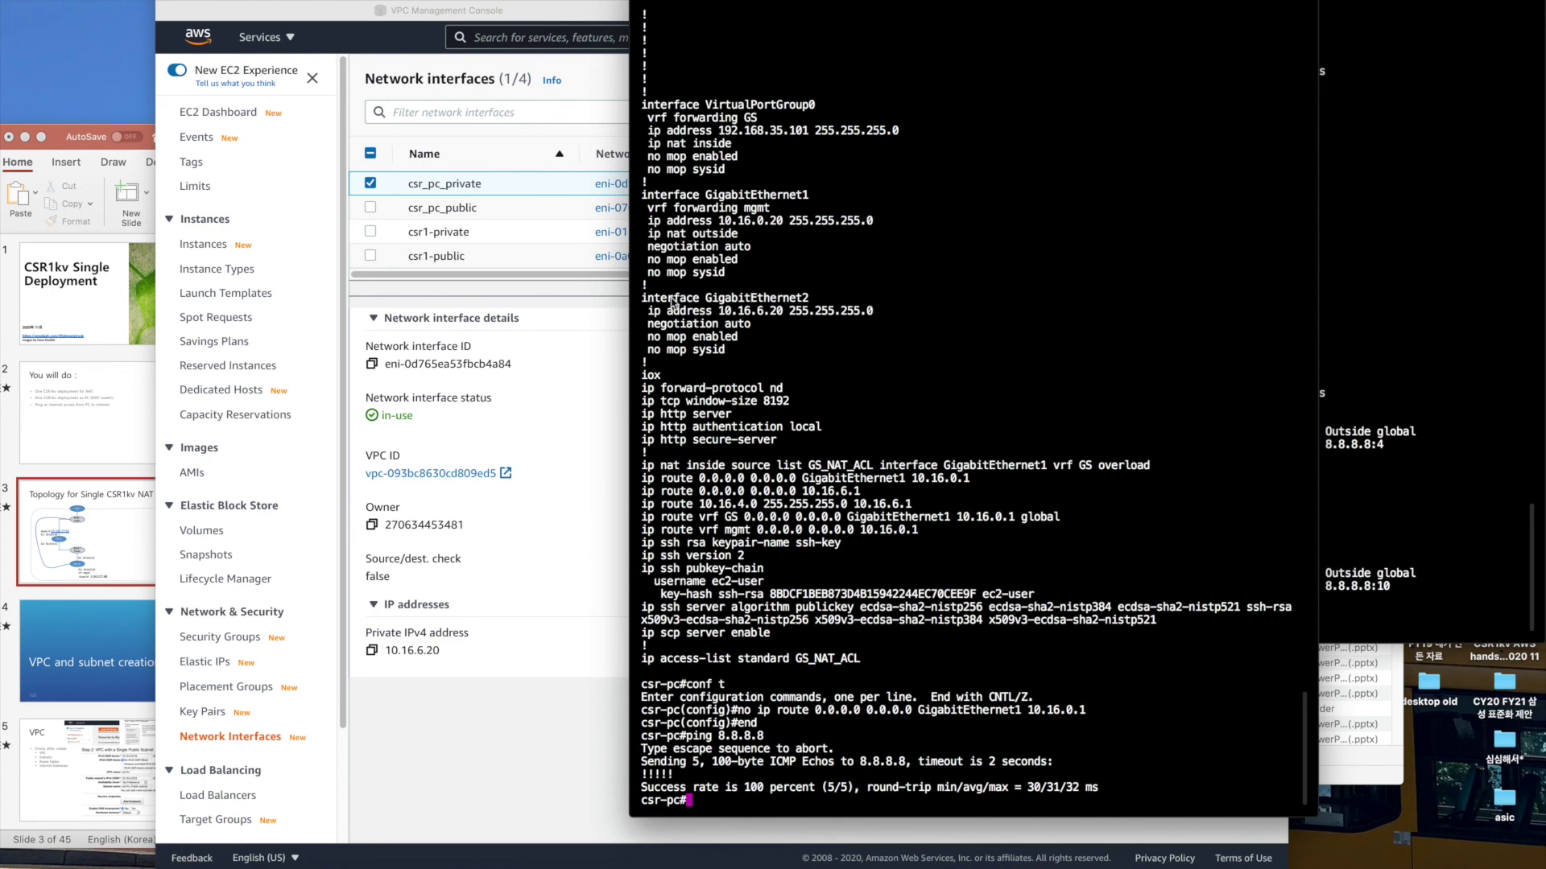
left_click_drag(656, 298, 692, 354)
left_click(723, 360)
Run show run in the csr1 terminal, enlarge its text and window, and page through the configuration.
left_click(1375, 307)
key("Return")
key("Return")
key("Return")
type("show run")
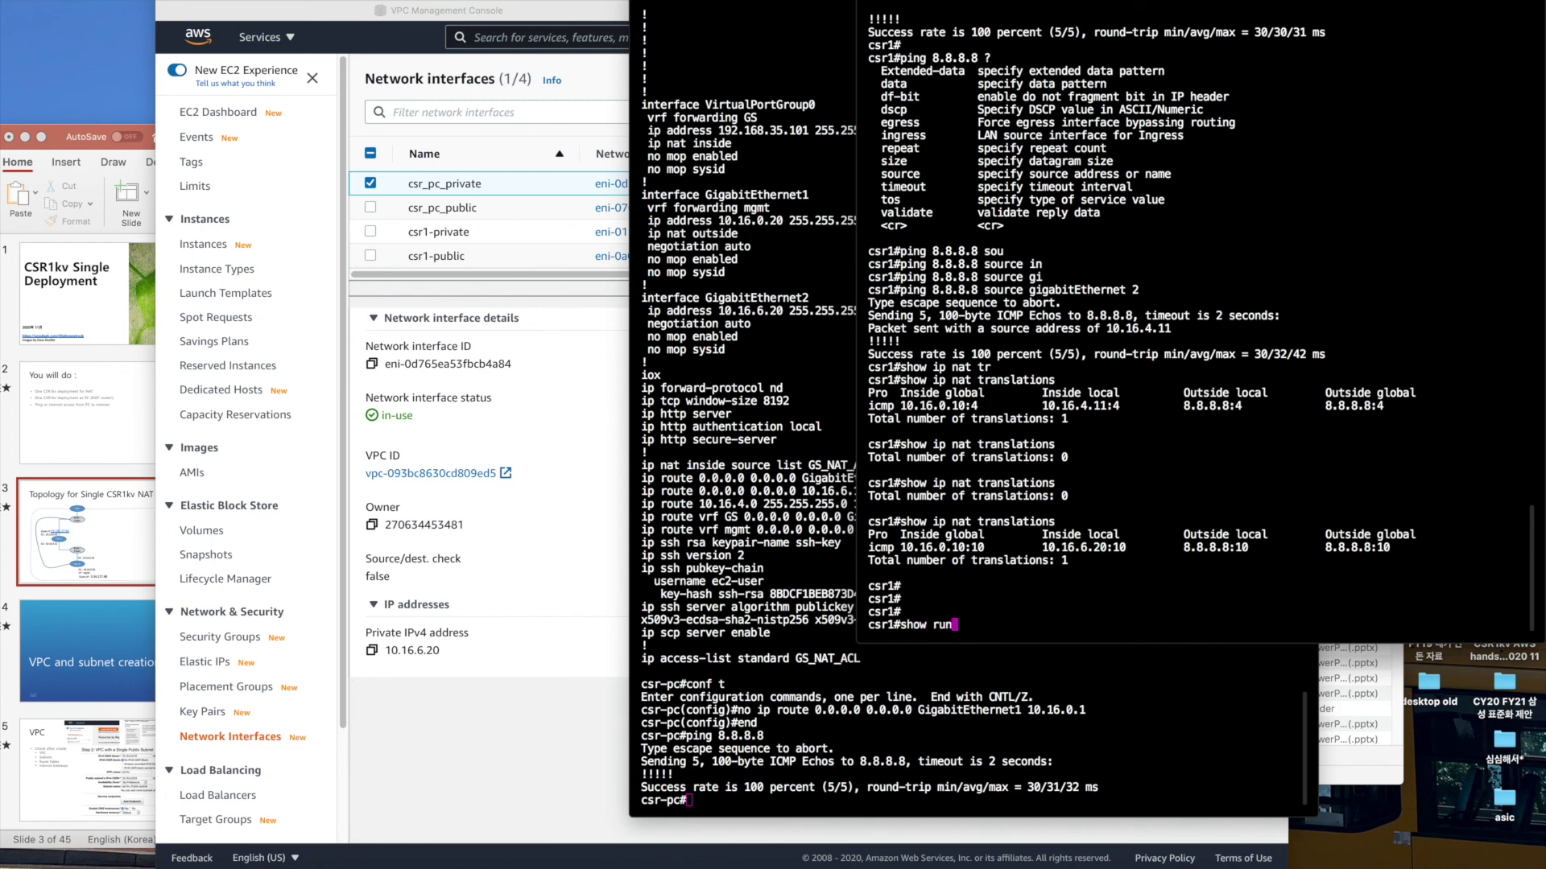
key("Return")
key("super+plus")
key("super+plus")
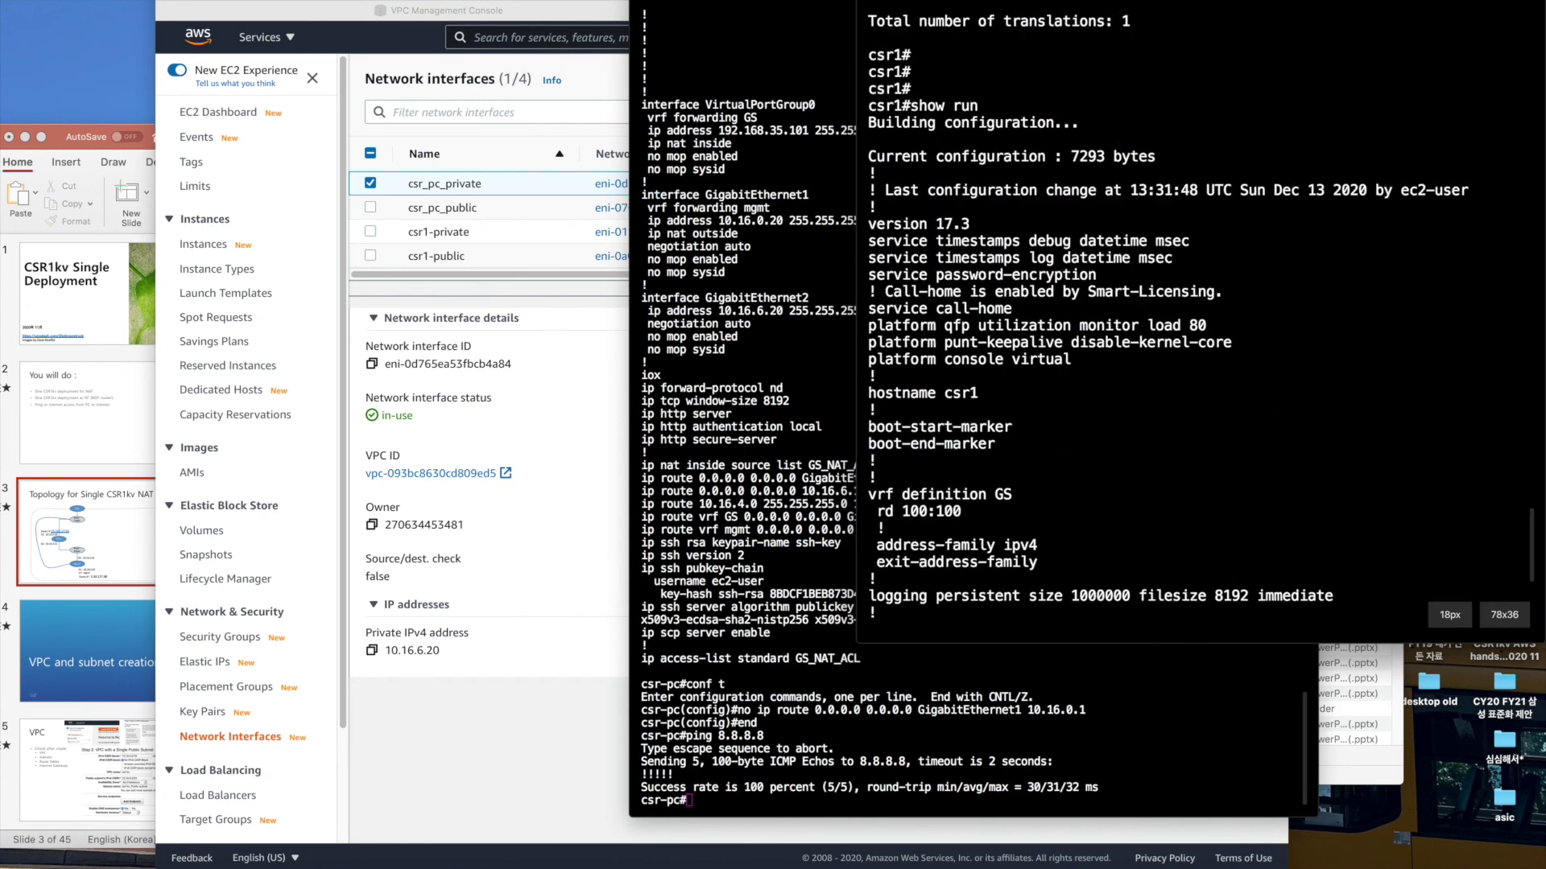
left_click_drag(1260, 4, 967, 4)
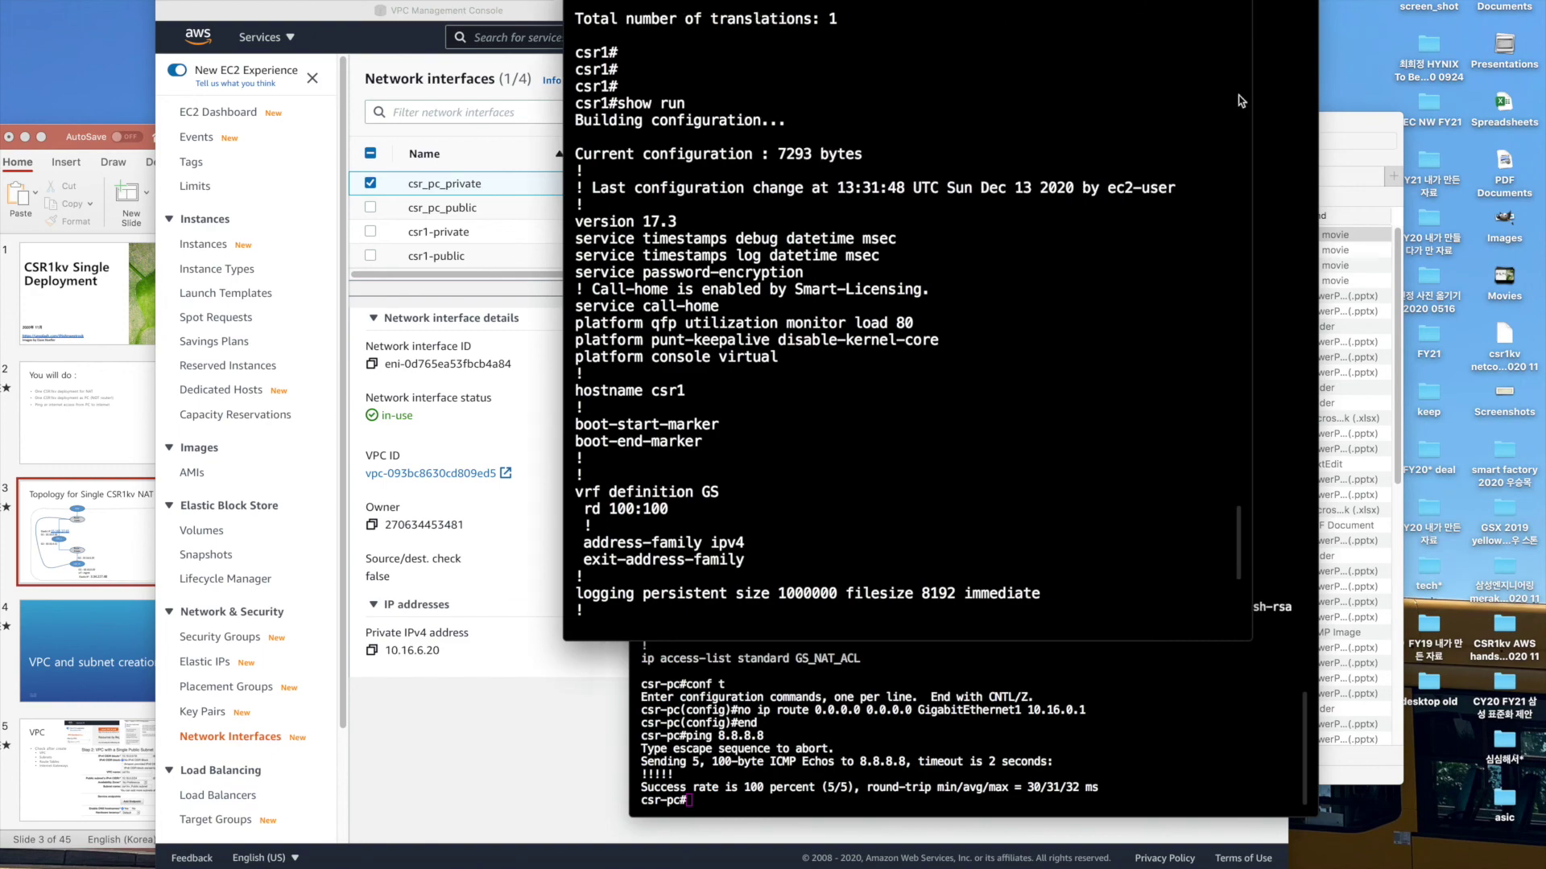
left_click_drag(1341, 103, 1344, 104)
key("space")
key("space")
key("space")
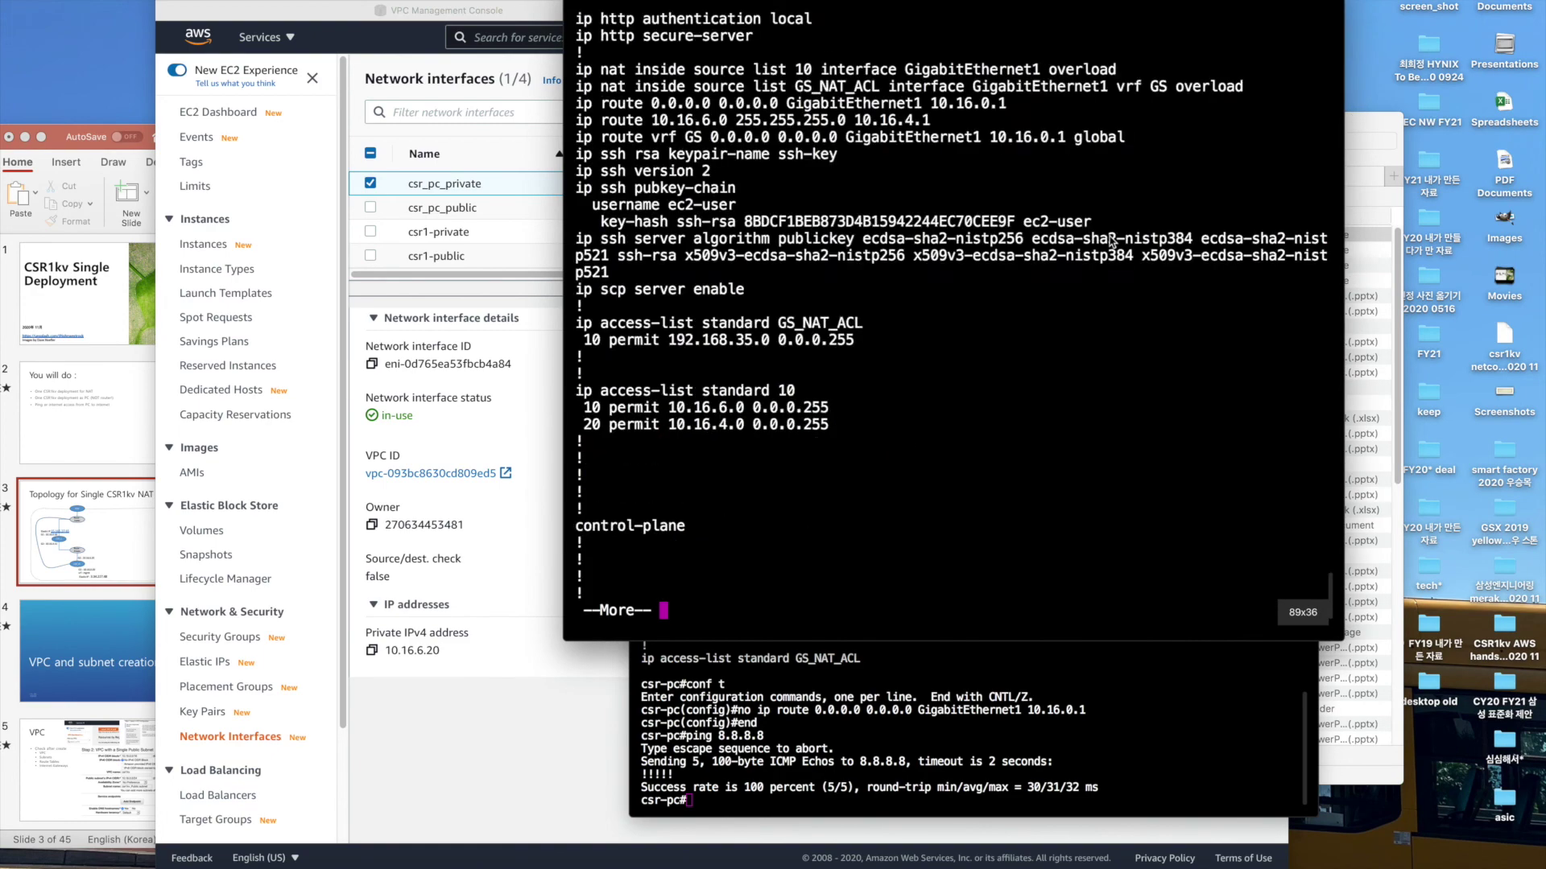
Examine csr1's GigabitEthernet interfaces, the NAT inside source rule for list 10, and standard access list 10.
scroll(1041, 282, "up", 10)
scroll(1041, 281, "down", 4)
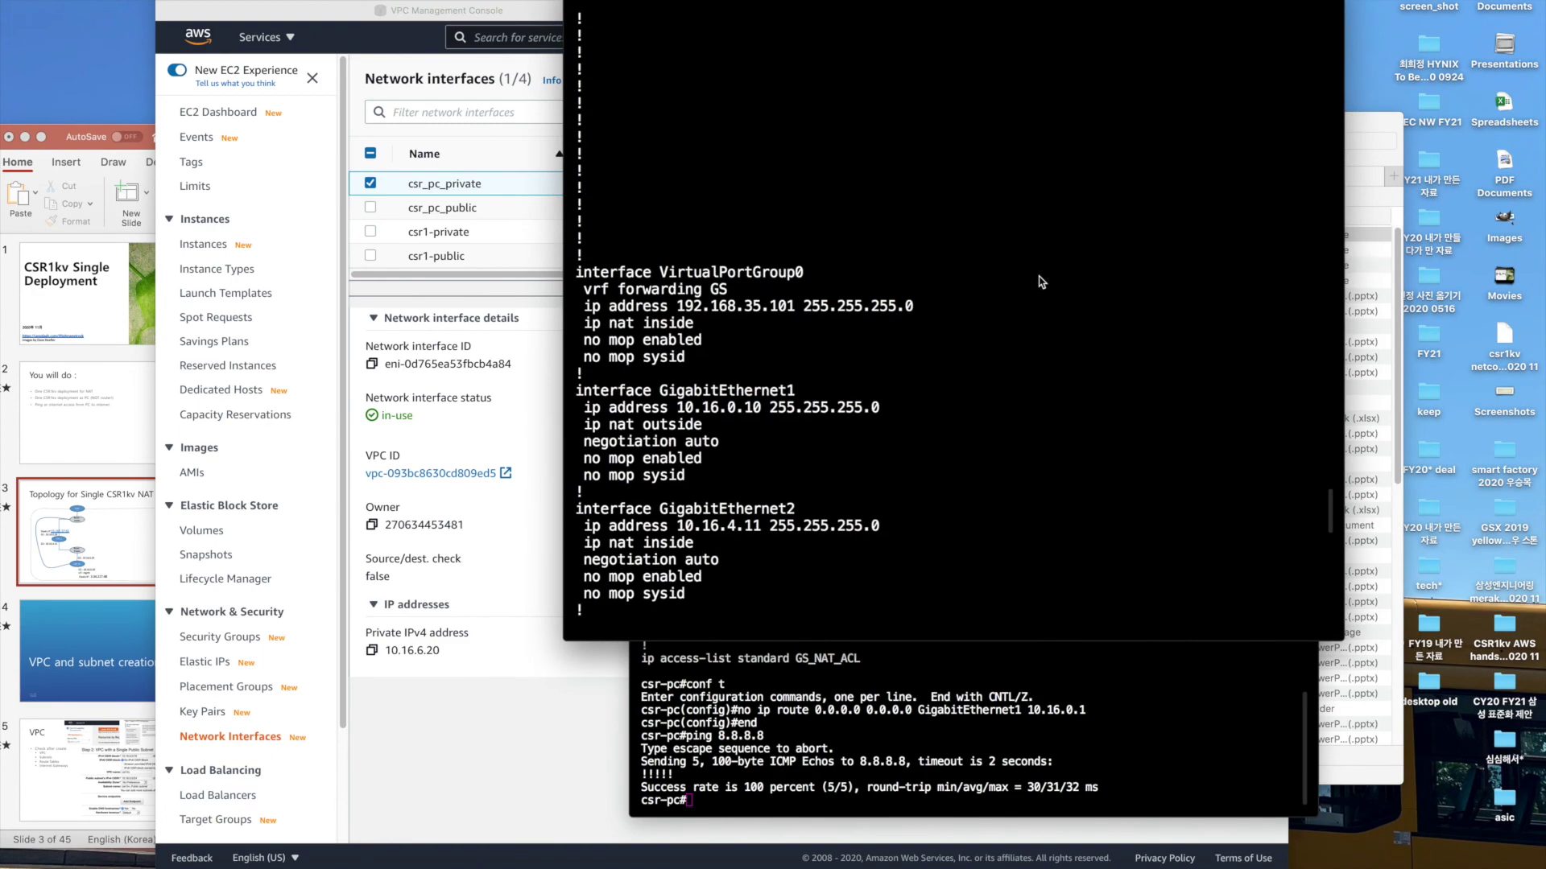
left_click_drag(672, 351, 700, 544)
scroll(782, 533, "down", 5)
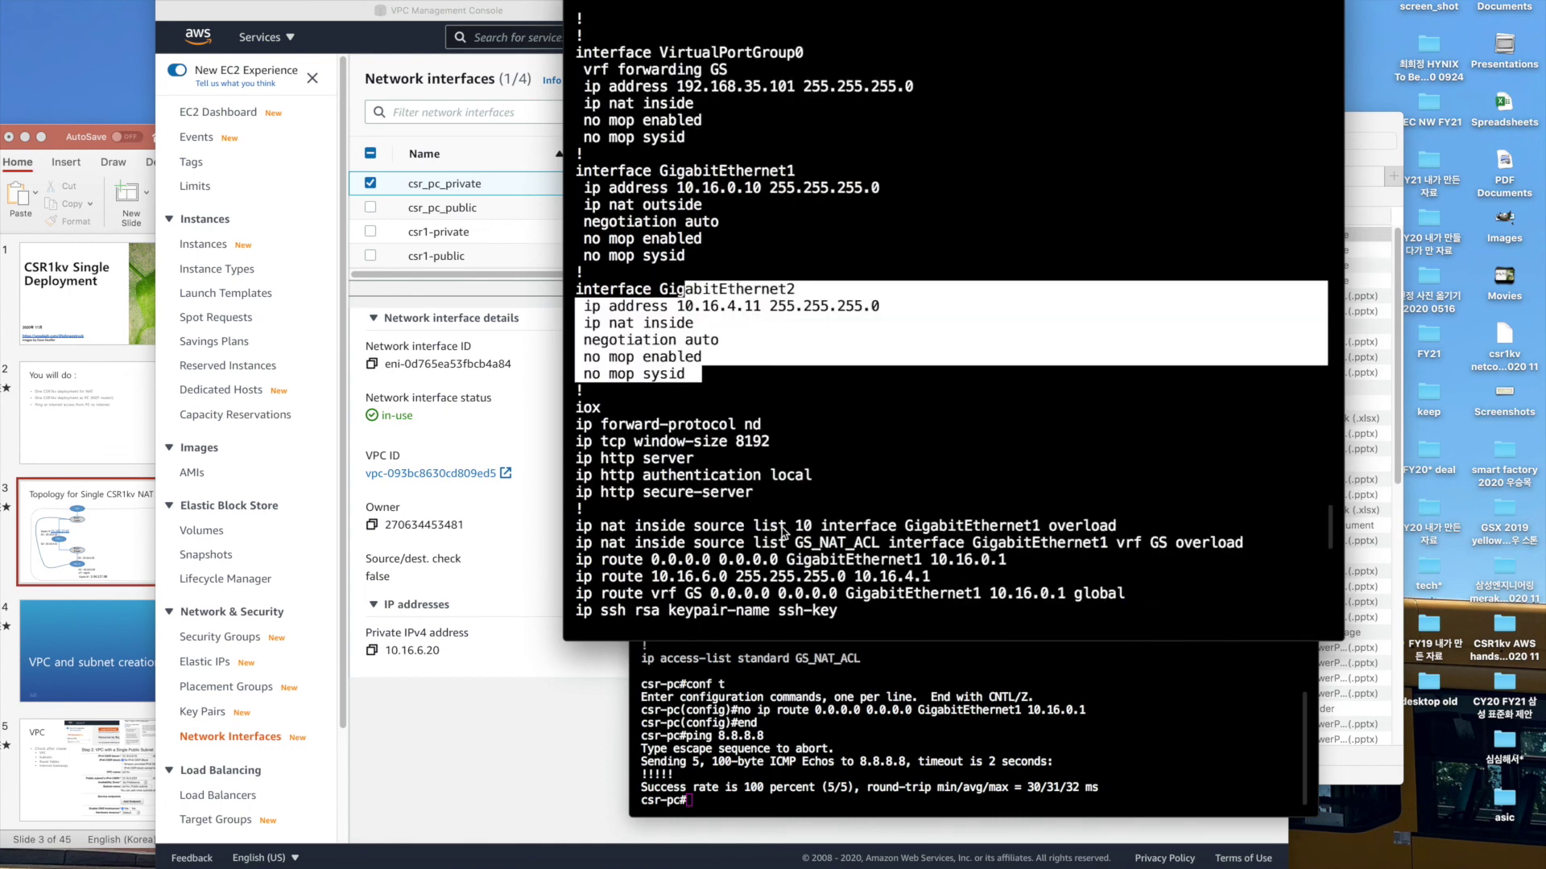
triple_click(807, 534)
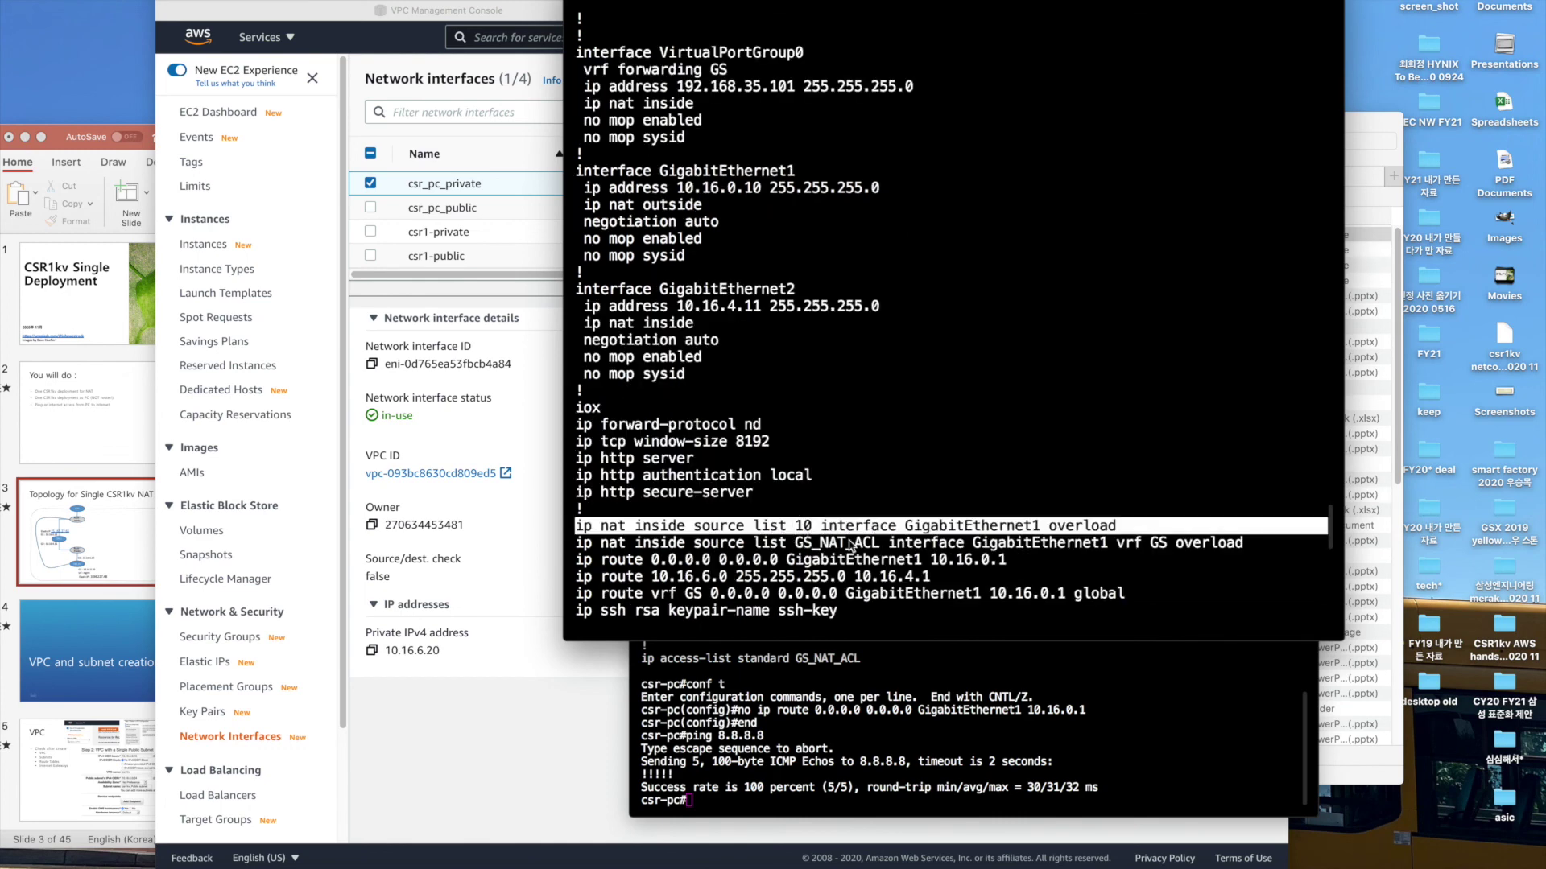
scroll(849, 545, "down", 5)
scroll(849, 544, "down", 1)
left_click_drag(830, 576, 579, 542)
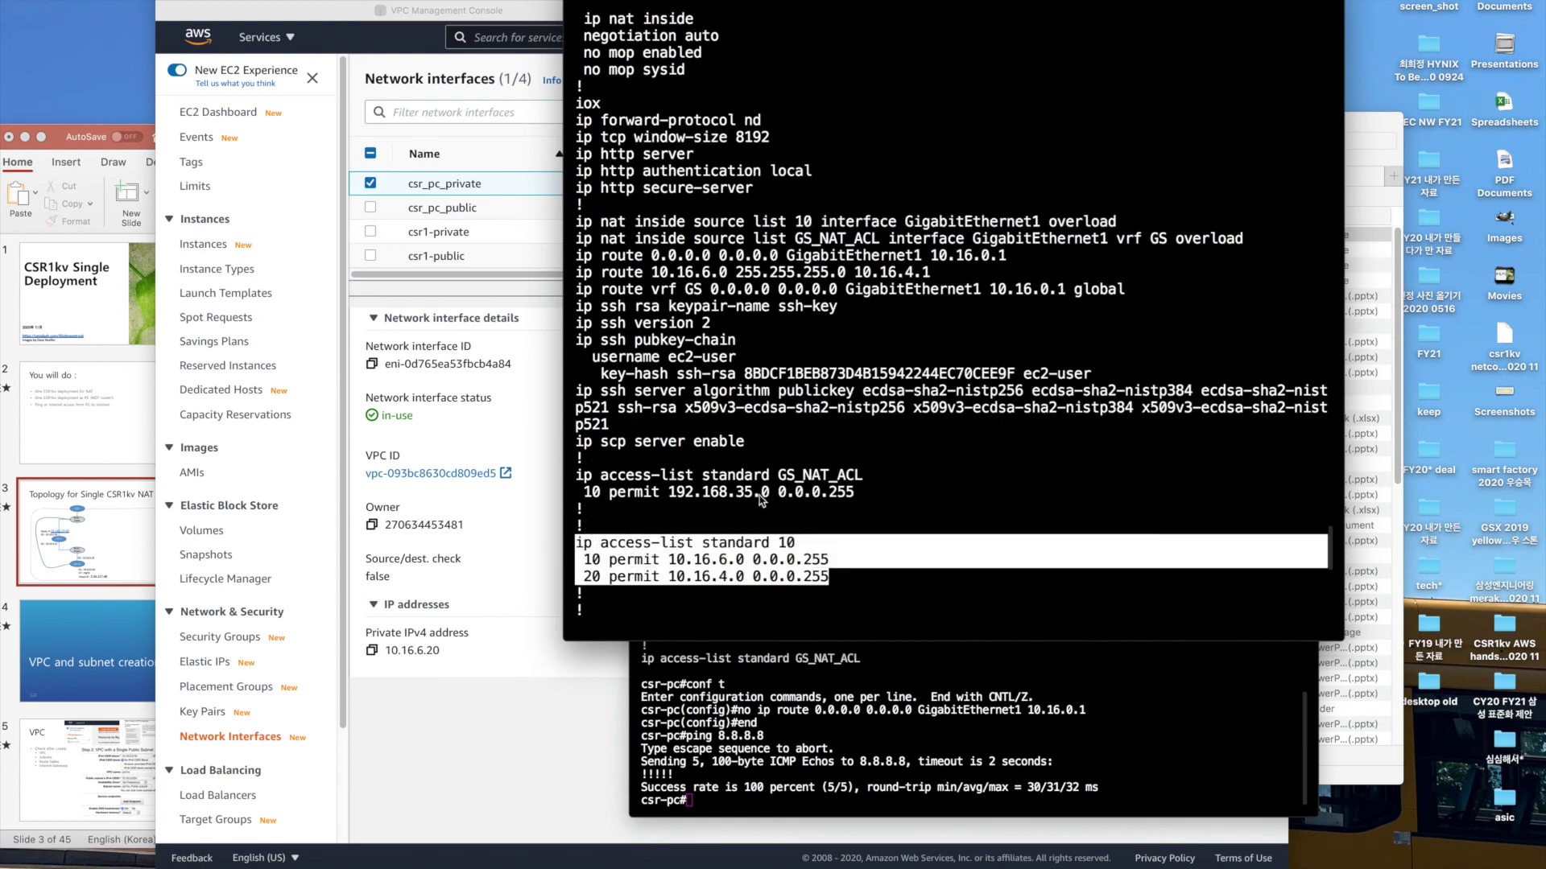
left_click(766, 404)
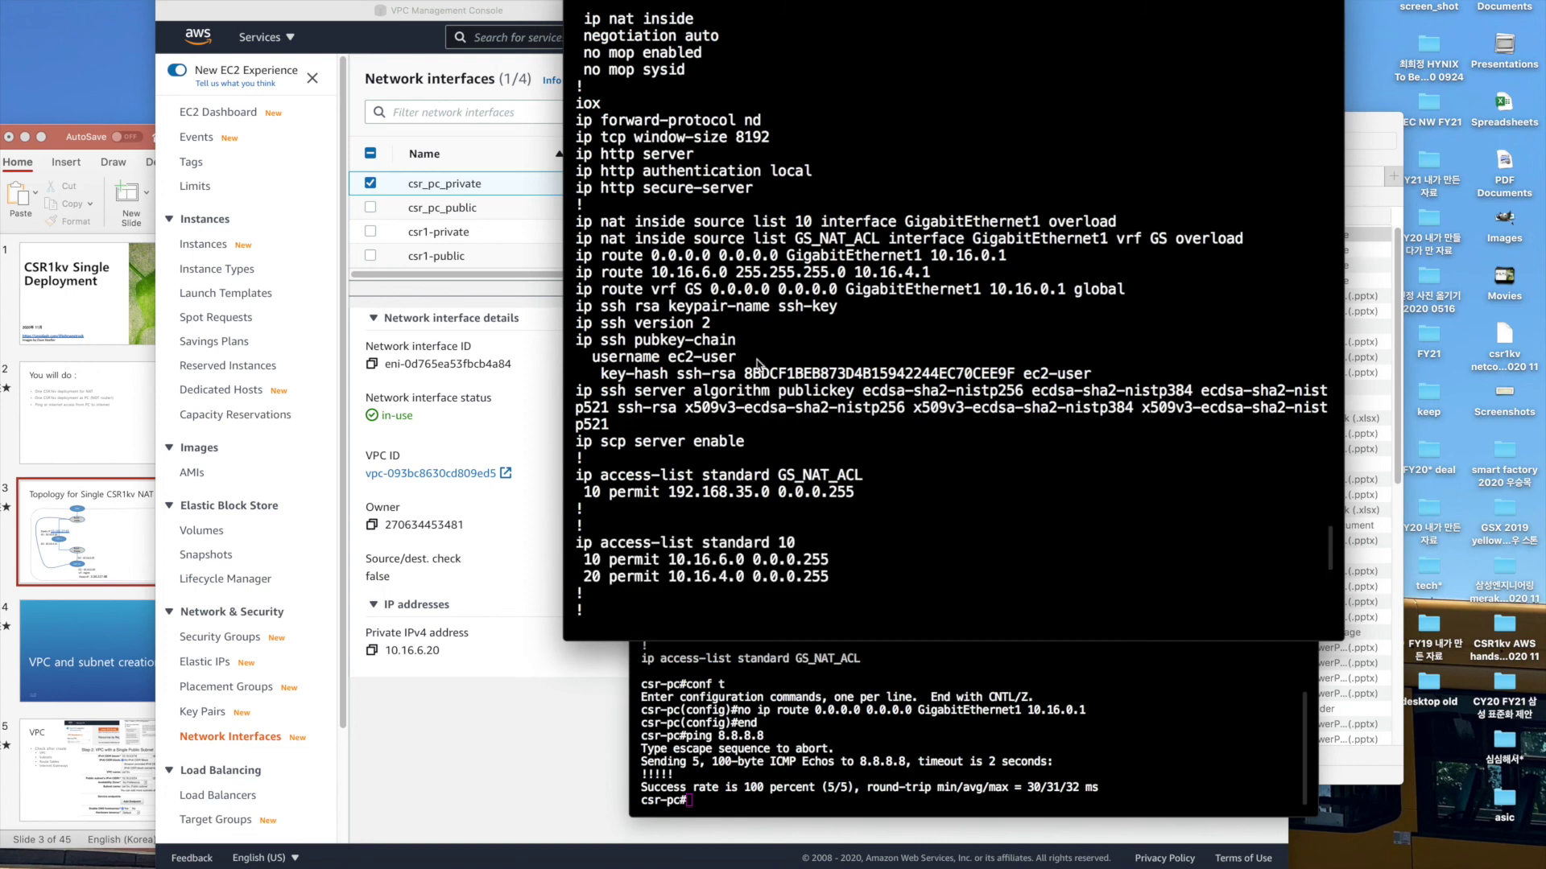
Check csr1's default route against the csr-pc configuration, moving the csr-pc window aside and returning to csr1.
triple_click(773, 256)
left_click(845, 756)
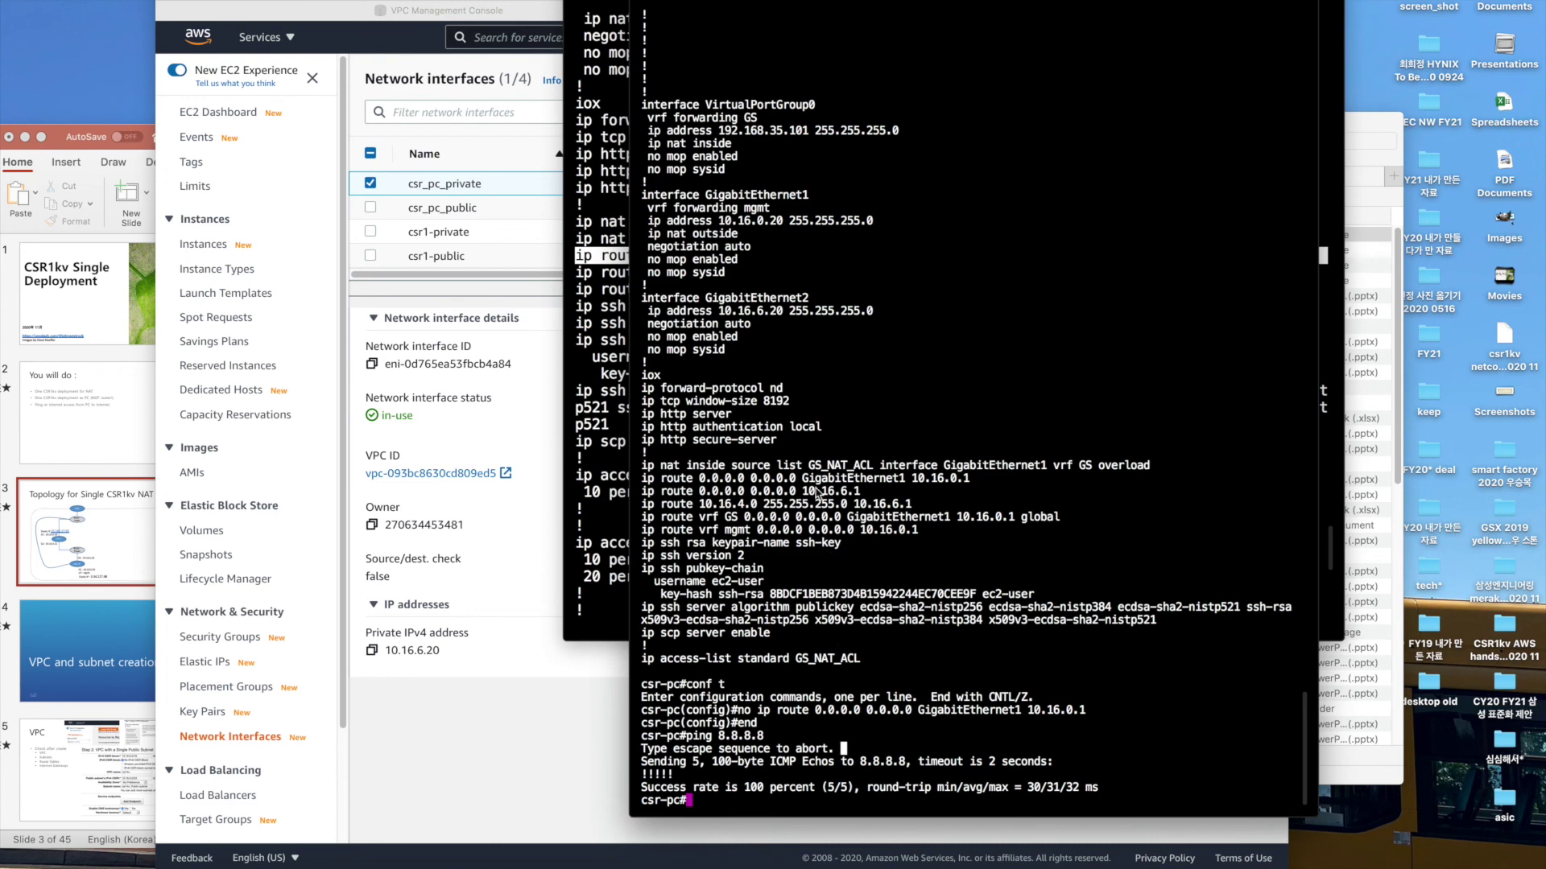
left_click_drag(807, 5, 1016, 7)
left_click(807, 32)
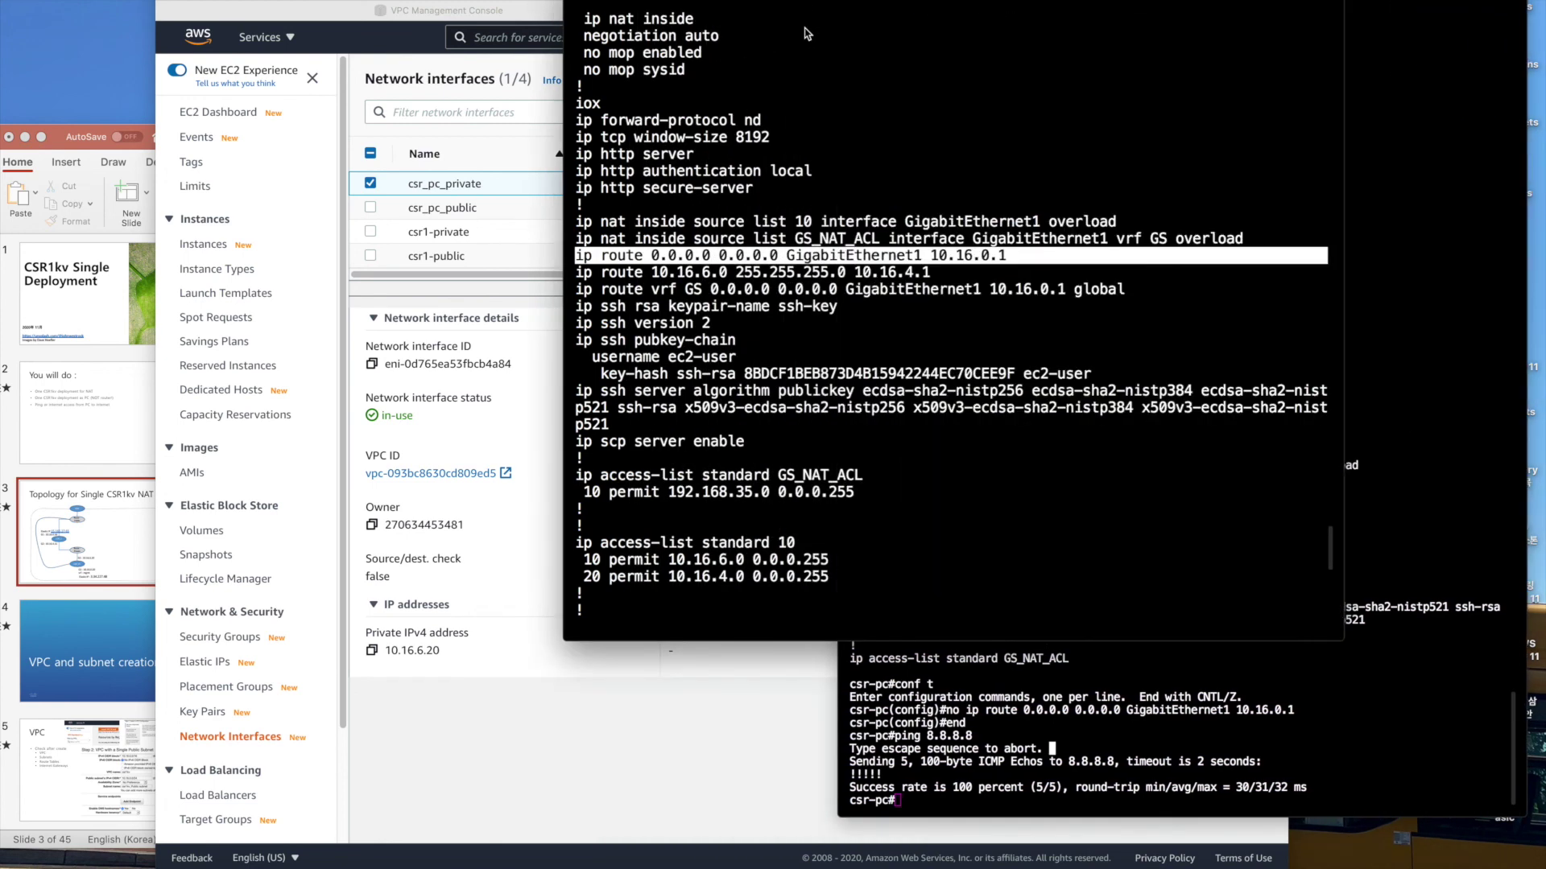
left_click(892, 172)
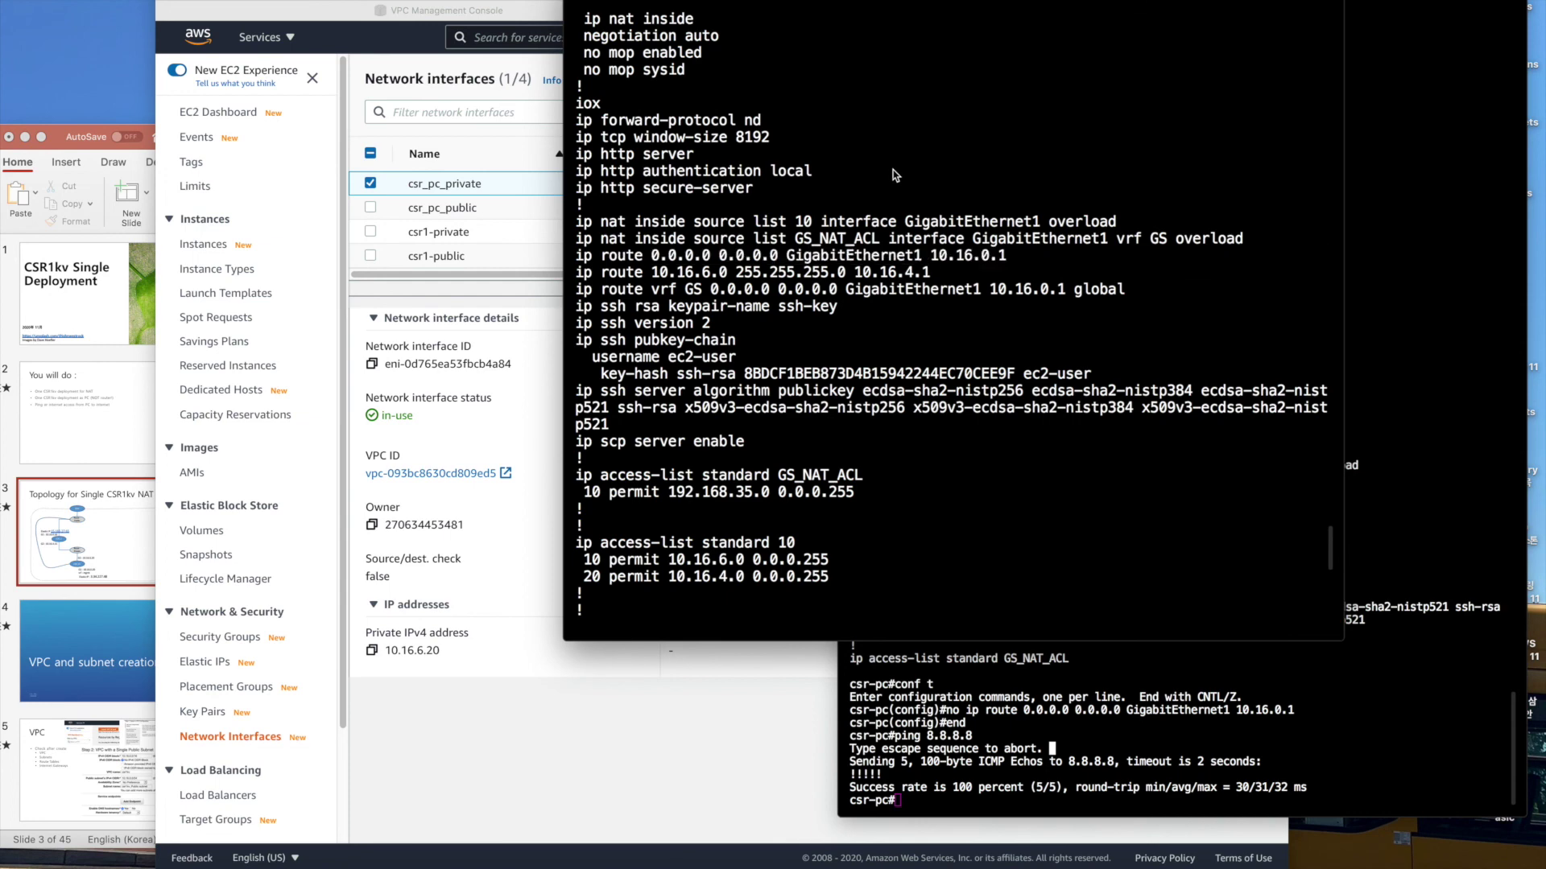